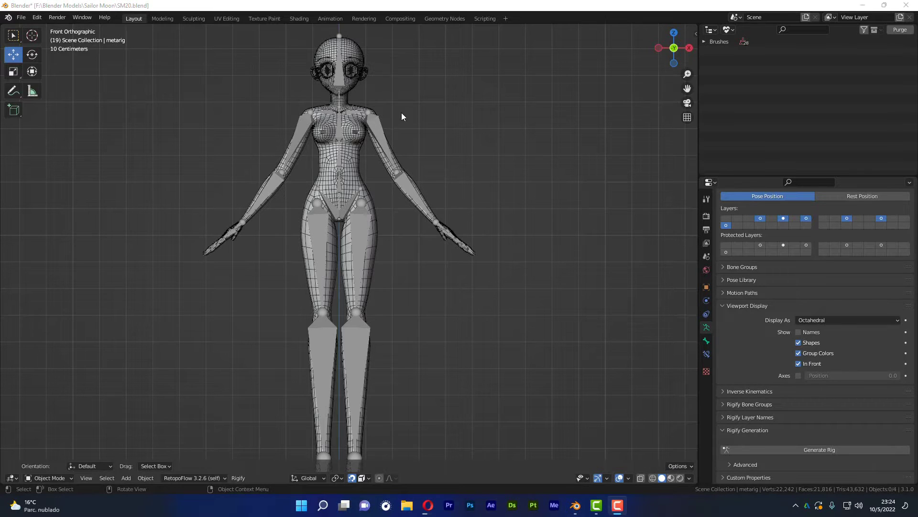
- Select the metarig armature and view it in front orthographic view
mouse_move(402, 116)
middle_down()
mouse_move(419, 163)
mouse_move(356, 207)
mouse_move(354, 173)
mouse_move(389, 162)
middle_up()
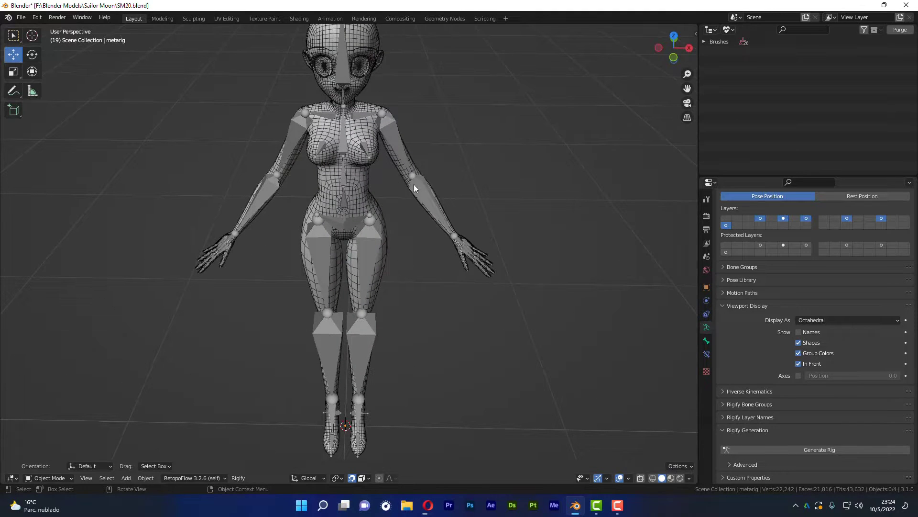
click(397, 139)
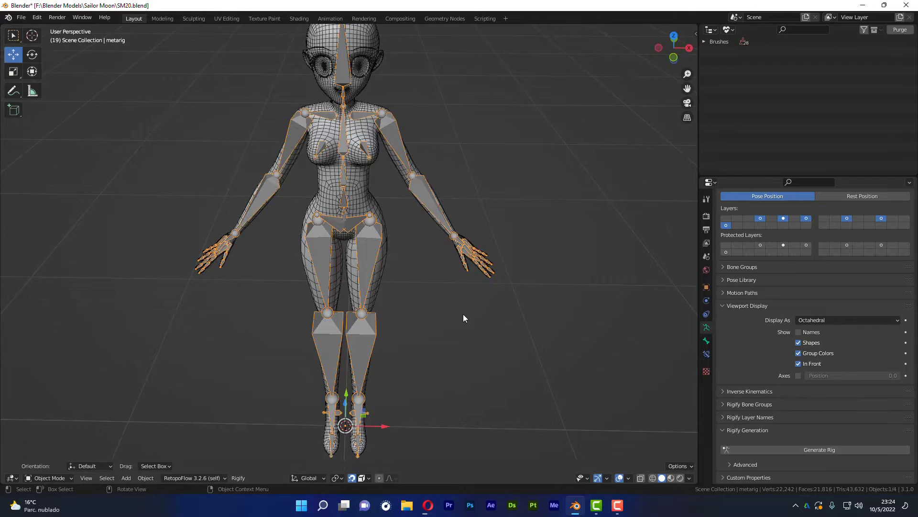
middle_drag(493, 281, 492, 277)
key(KP_1)
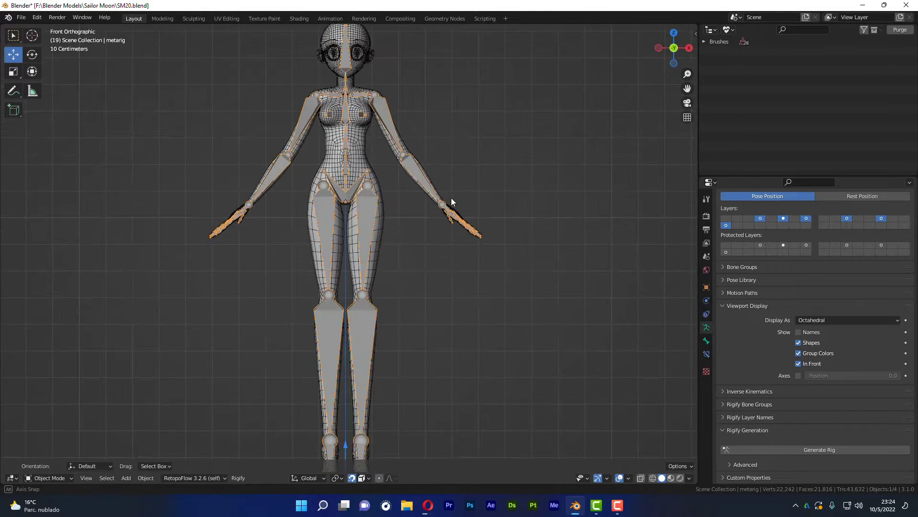
- Orbit around the rig, return to front view, and show the Outliner display modes
middle_drag(328, 80, 380, 293)
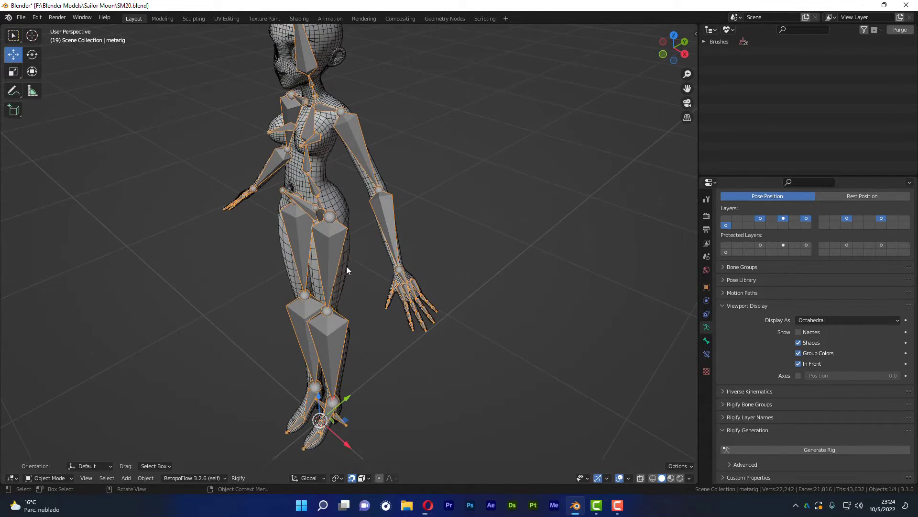
middle_drag(346, 266, 383, 231)
key(KP_1)
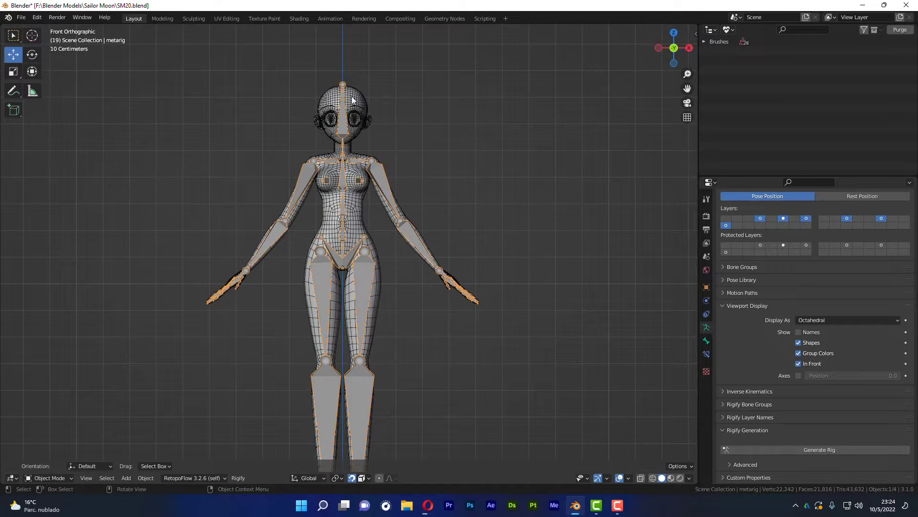
click(732, 31)
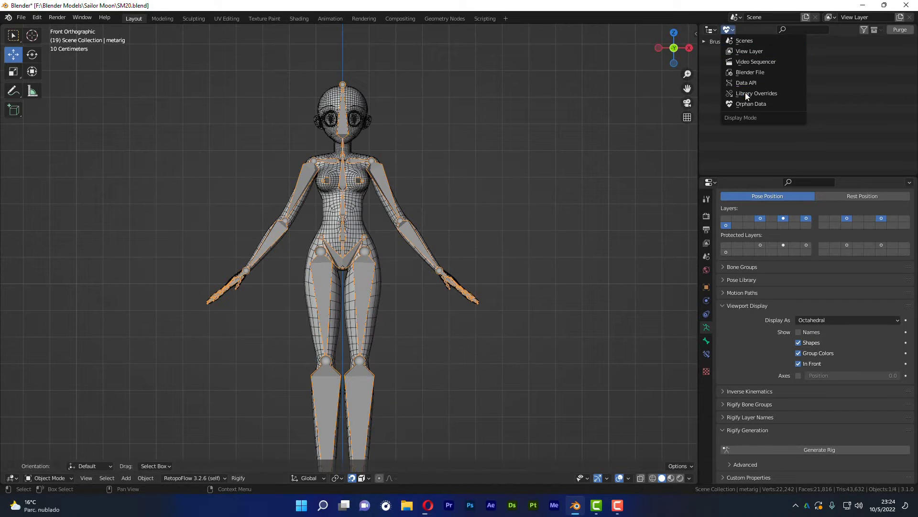
- List the Outliner by View Layer, unhide the Hair collection, and show the File menu
click(746, 50)
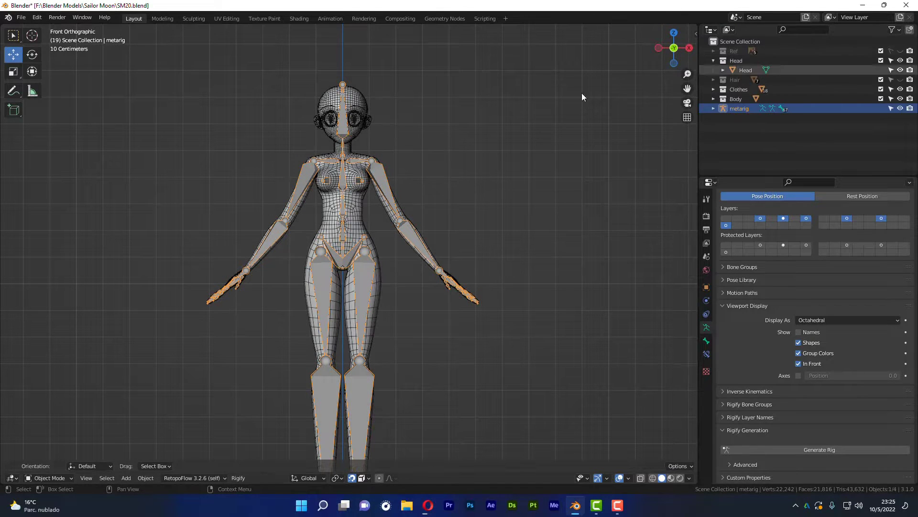
middle_drag(337, 112, 329, 142)
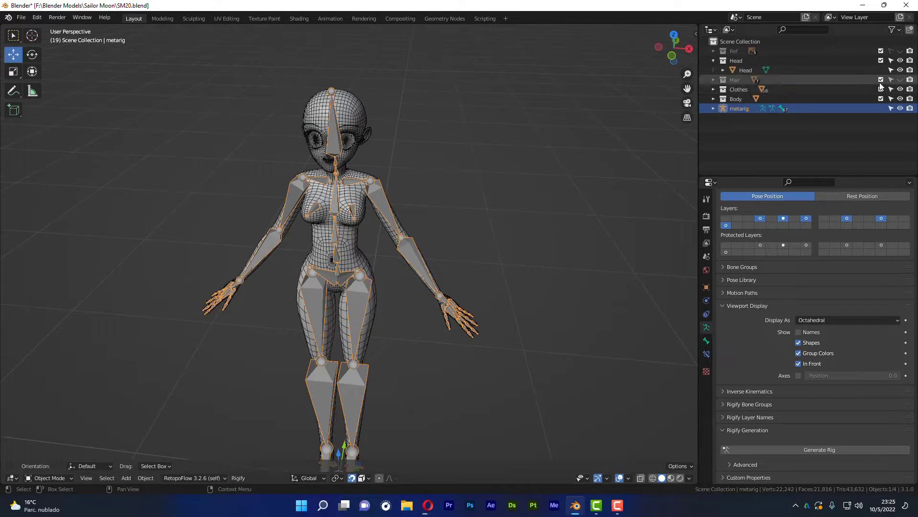
click(899, 79)
middle_drag(389, 127, 368, 59)
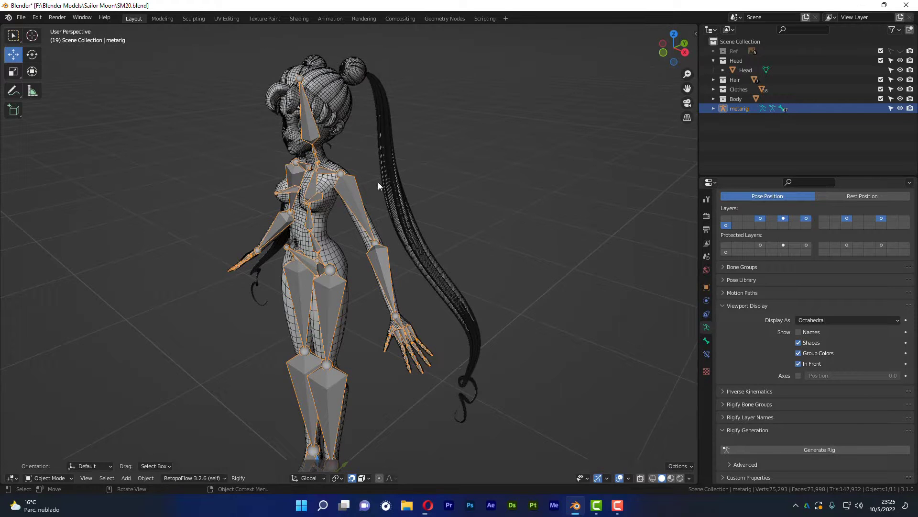
click(23, 16)
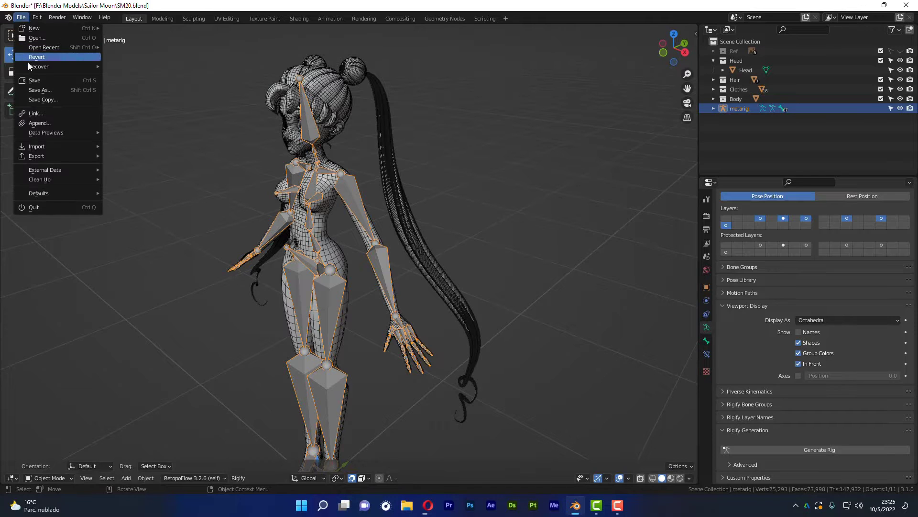
mouse_move(43, 47)
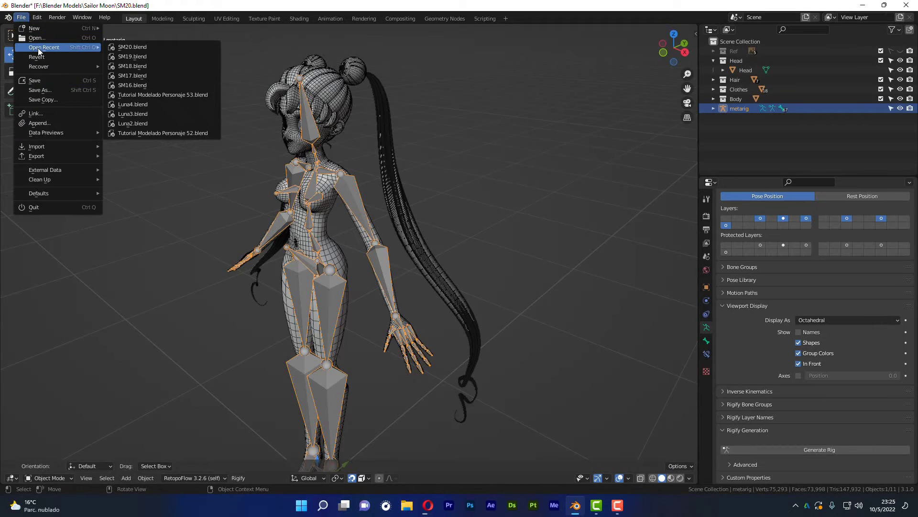
- Open Luna4.blend from recent files, saving SM20.blend first
click(142, 103)
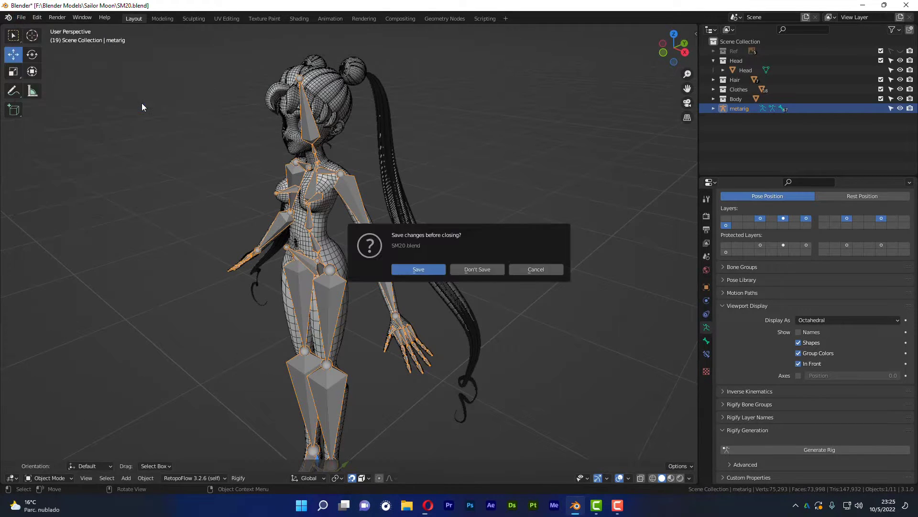
click(421, 270)
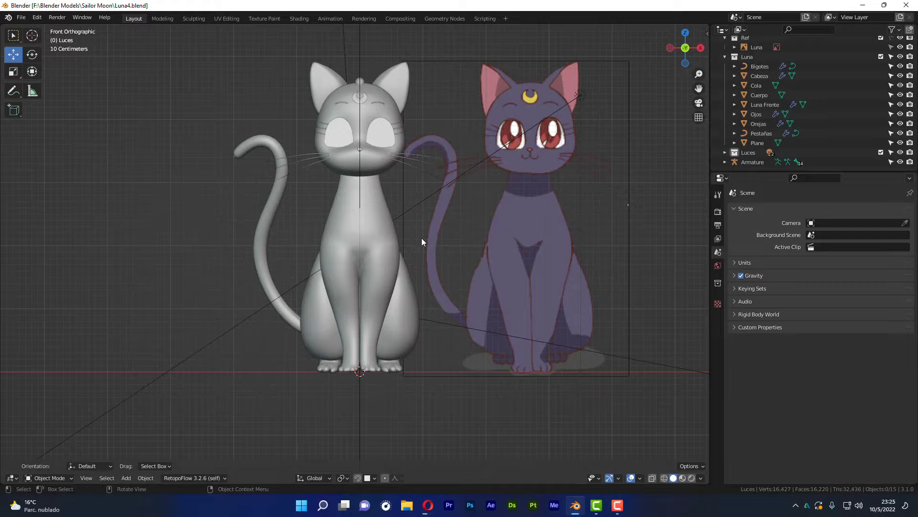
mouse_move(297, 273)
middle_down()
mouse_move(455, 265)
mouse_move(358, 286)
mouse_move(268, 291)
mouse_move(343, 223)
mouse_move(256, 219)
mouse_move(290, 240)
middle_up()
- Select the Cuerpo body and turn on the wireframe overlay via Quick Favorites
click(290, 240)
mouse_move(363, 277)
middle_down()
mouse_move(365, 237)
mouse_move(405, 257)
middle_up()
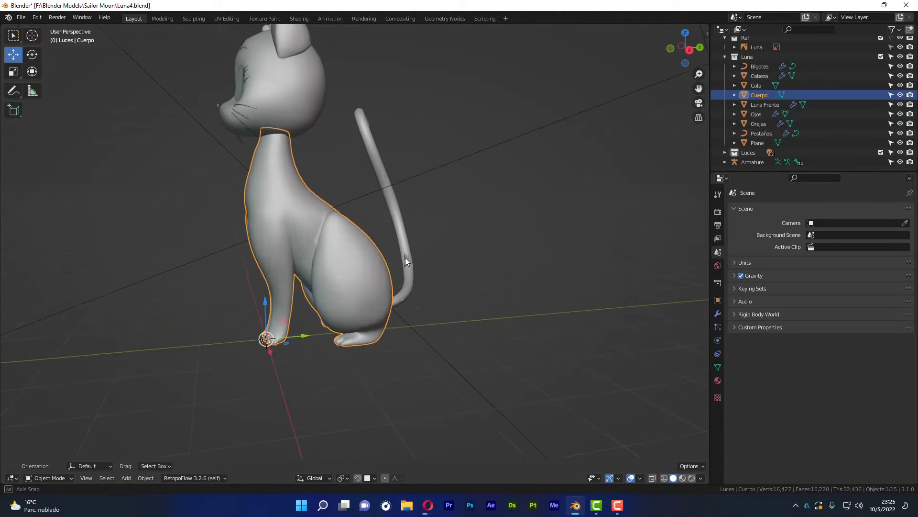
key(q)
click(405, 257)
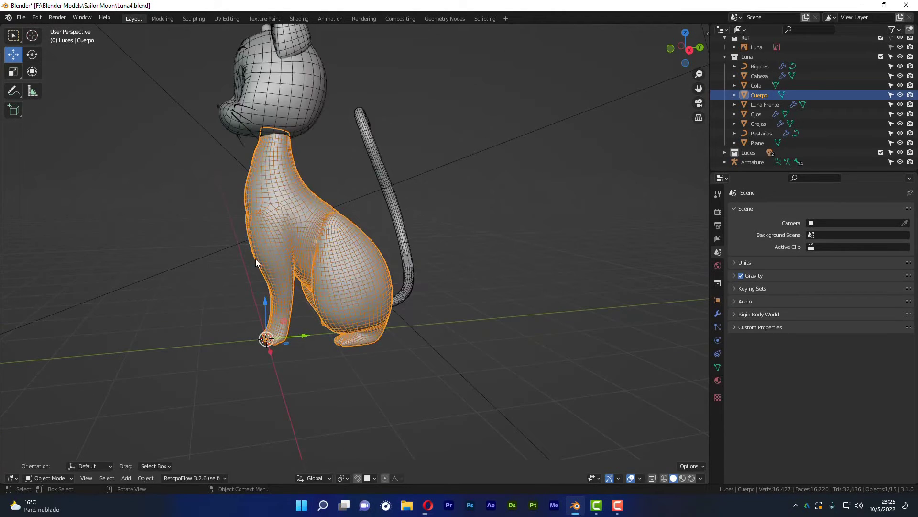
middle_drag(256, 260, 406, 293)
- Deselect the body and select the Cola tail, viewing it from several angles
click(338, 248)
mouse_move(338, 248)
middle_down()
mouse_move(389, 241)
mouse_move(414, 211)
mouse_move(306, 230)
middle_up()
middle_drag(411, 229, 367, 286)
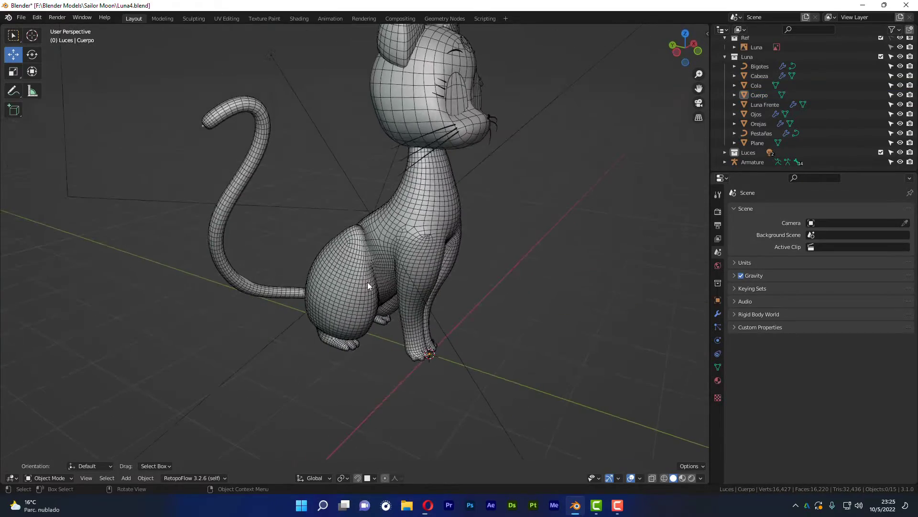
click(222, 228)
mouse_move(334, 184)
middle_down()
mouse_move(326, 241)
mouse_move(286, 243)
mouse_move(208, 206)
mouse_move(295, 171)
middle_up()
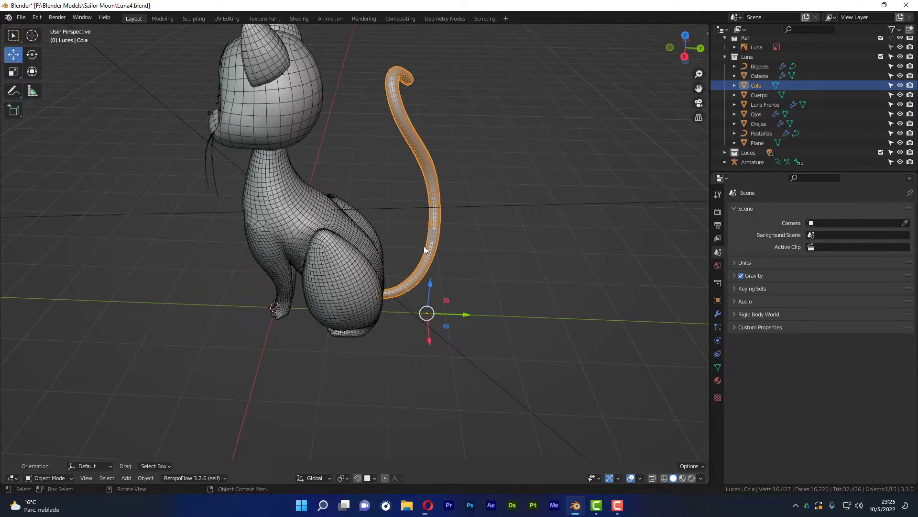
mouse_move(486, 181)
middle_down()
mouse_move(291, 173)
mouse_move(506, 225)
mouse_move(428, 222)
mouse_move(345, 77)
middle_up()
- Select in turn the Cabeza head, Orejas ears, the nose object and Bigotes whiskers
click(350, 70)
mouse_move(449, 142)
middle_down()
mouse_move(438, 194)
mouse_move(312, 137)
mouse_move(370, 168)
middle_up()
click(378, 98)
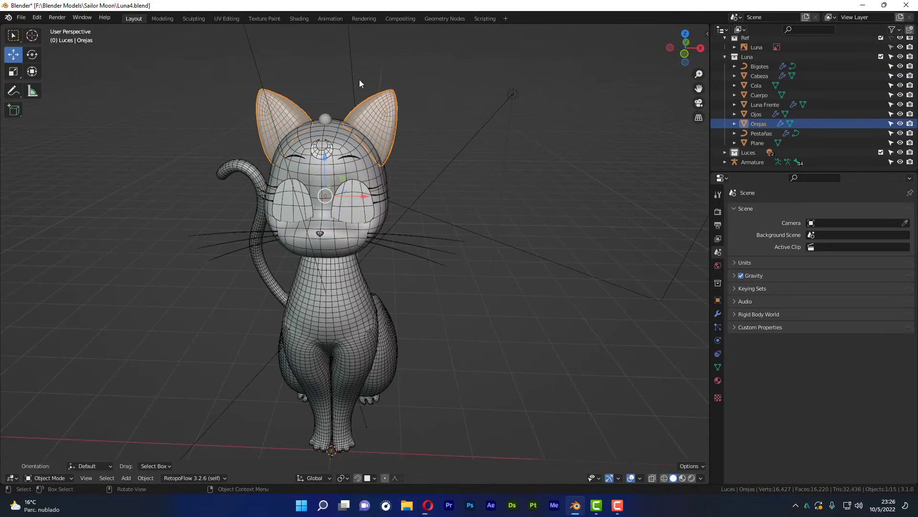
mouse_move(360, 79)
middle_down()
mouse_move(369, 160)
mouse_move(389, 151)
middle_up()
scroll(441, 187, up, 3)
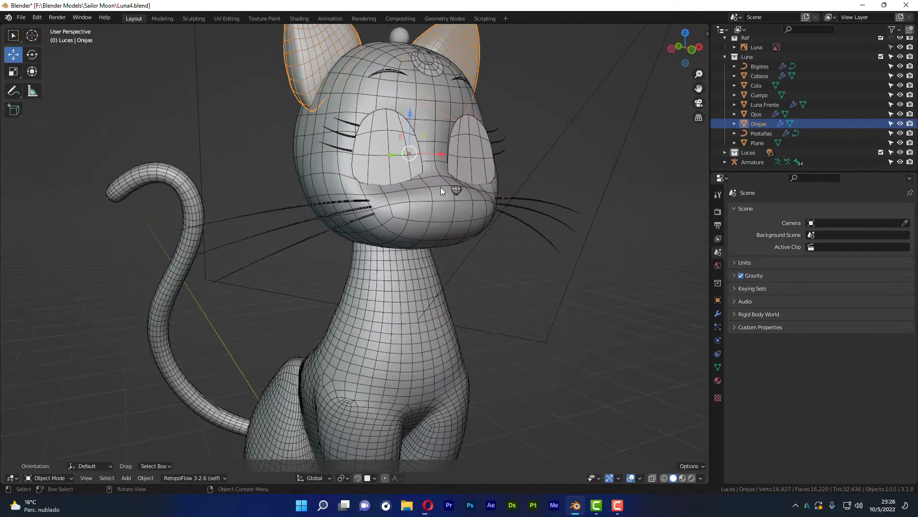
click(463, 187)
click(315, 203)
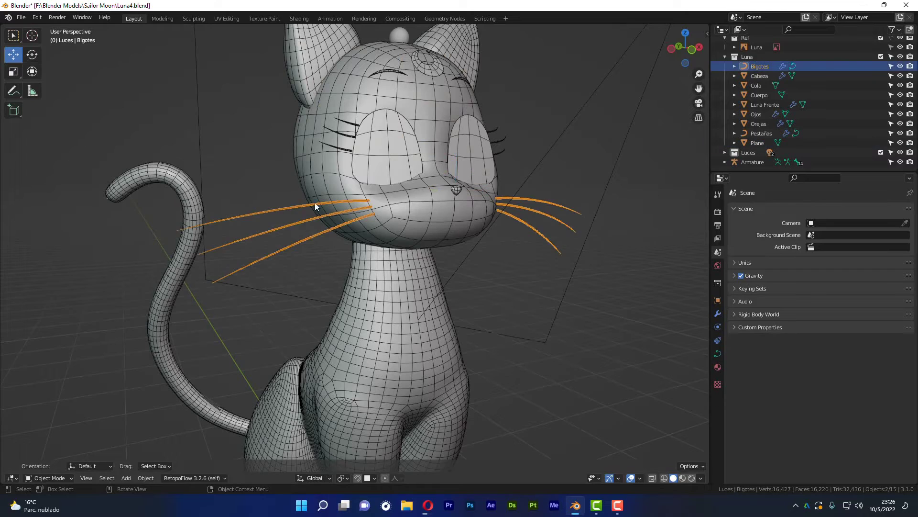
- Select the Pestañas eyelashes and Luna Frente moon, then return to front orthographic view
middle_drag(550, 220, 519, 218)
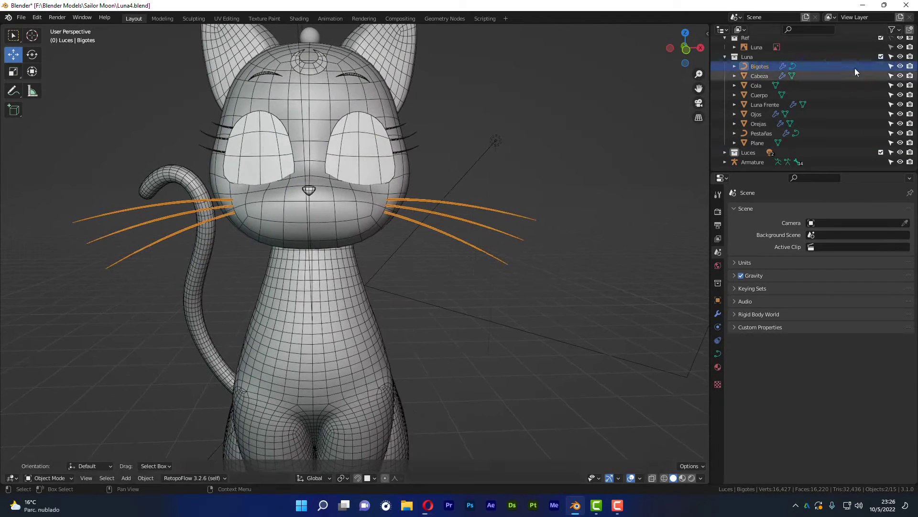
middle_drag(378, 154, 378, 153)
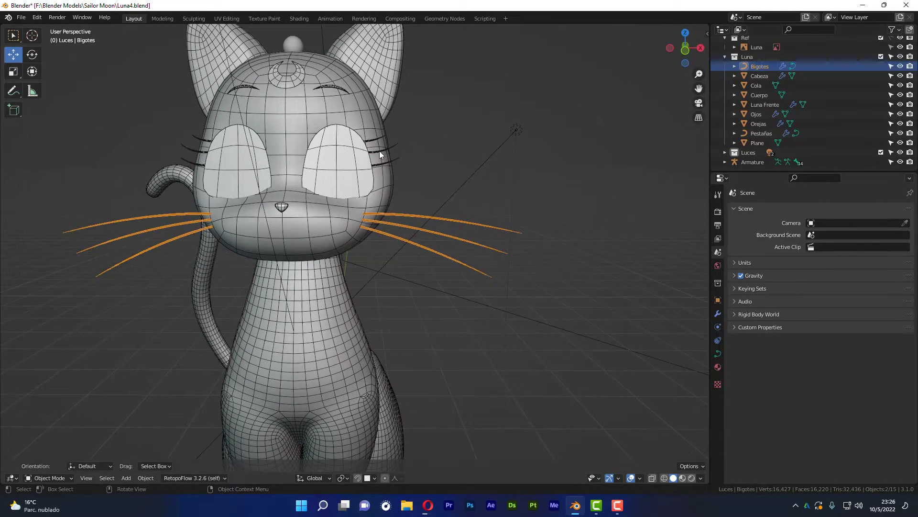
click(380, 151)
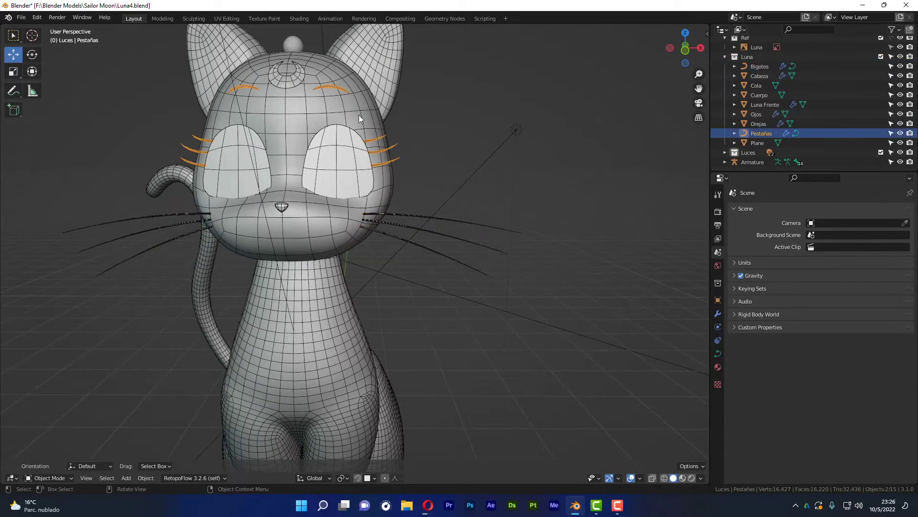
click(290, 85)
middle_drag(292, 122, 271, 188)
scroll(270, 187, up, 2)
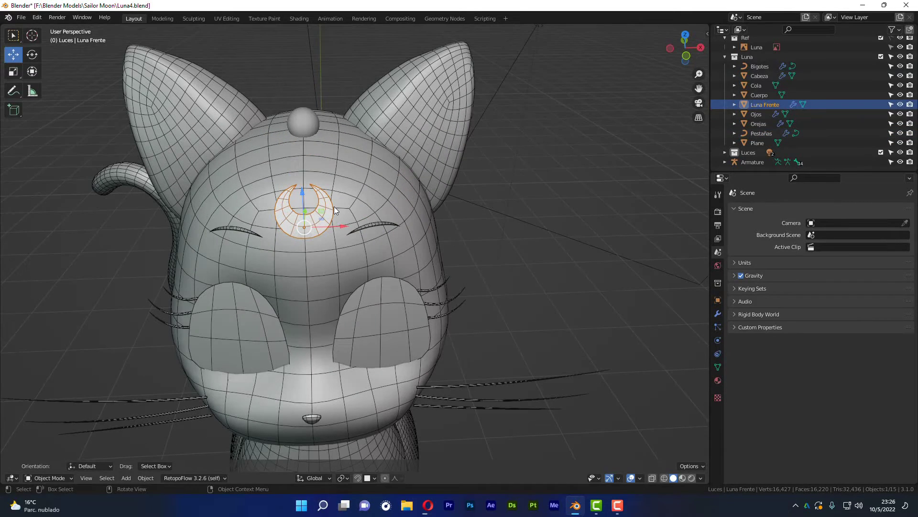
scroll(287, 233, down, 3)
middle_drag(304, 268, 383, 214)
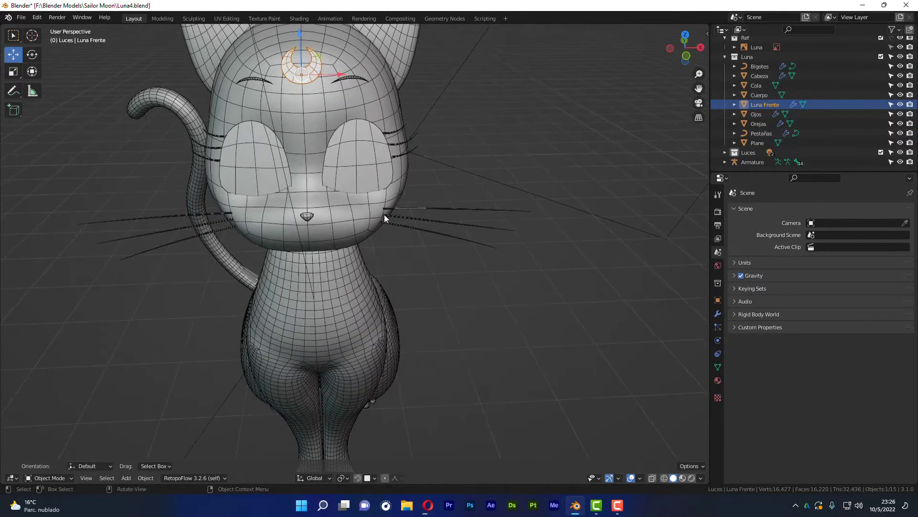
key(KP_1)
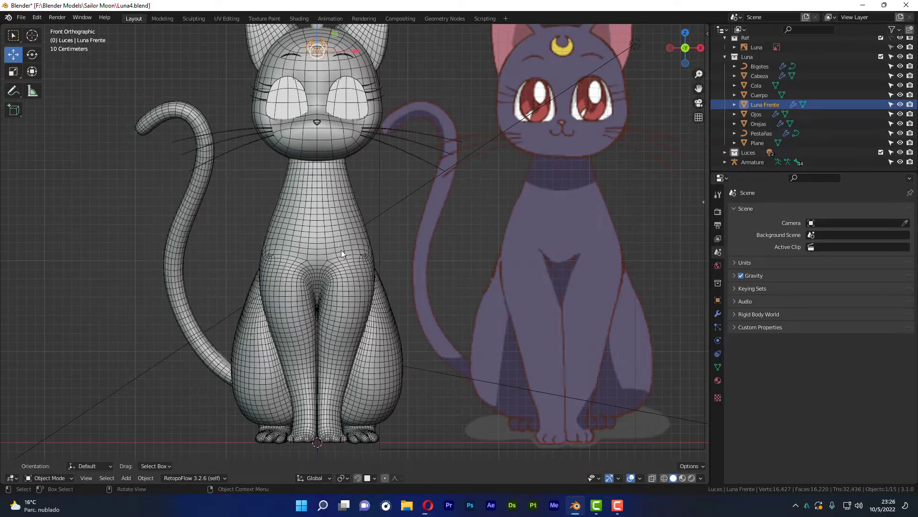
- Orbit and zoom around the cat's legs, returning to front orthographic view
mouse_move(337, 210)
middle_down()
mouse_move(366, 199)
mouse_move(302, 212)
mouse_move(369, 193)
middle_up()
scroll(369, 219, up, 3)
scroll(314, 225, down, 2)
scroll(330, 212, up, 2)
scroll(340, 212, up, 1)
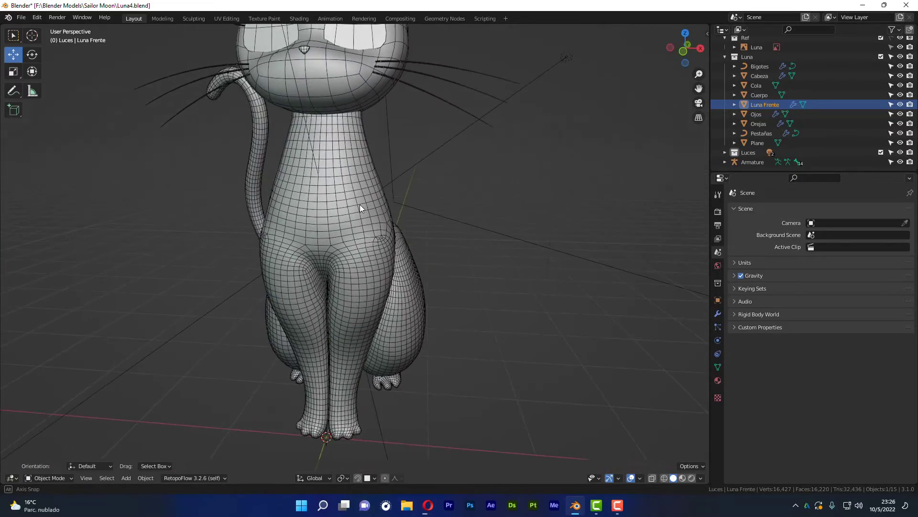
key(KP_1)
scroll(372, 138, down, 2)
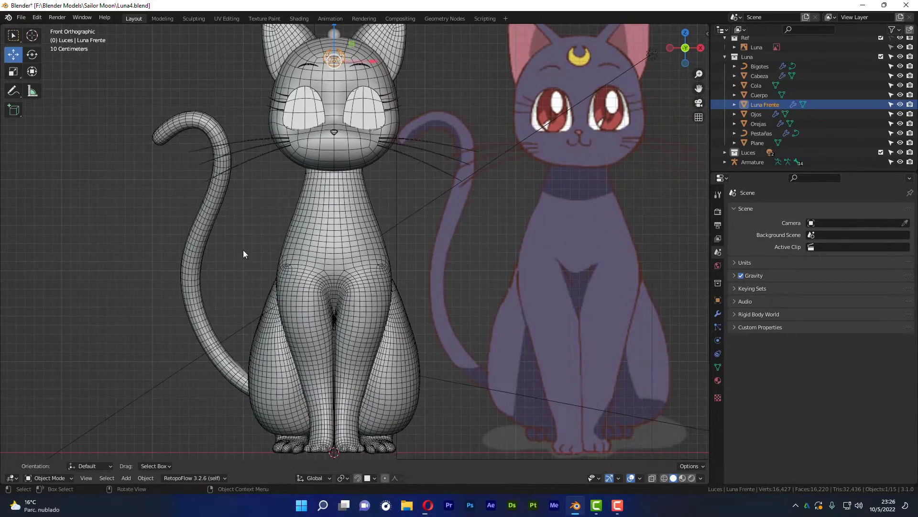
scroll(356, 150, down, 1)
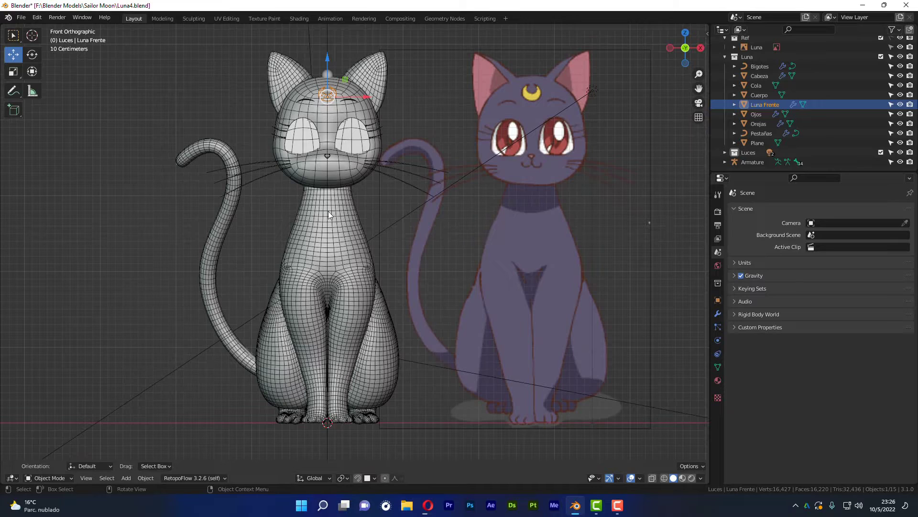
- Select the old Armature object in the Outliner and delete it
mouse_move(427, 371)
middle_down()
mouse_move(400, 380)
mouse_move(376, 344)
mouse_move(349, 351)
mouse_move(395, 345)
mouse_move(371, 338)
mouse_move(382, 287)
middle_up()
scroll(303, 186, down, 2)
scroll(400, 333, down, 1)
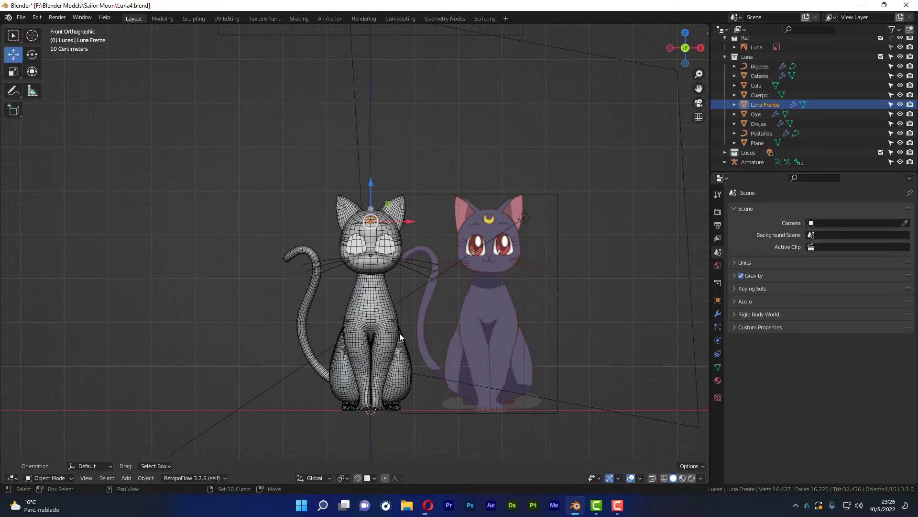
scroll(399, 333, up, 1)
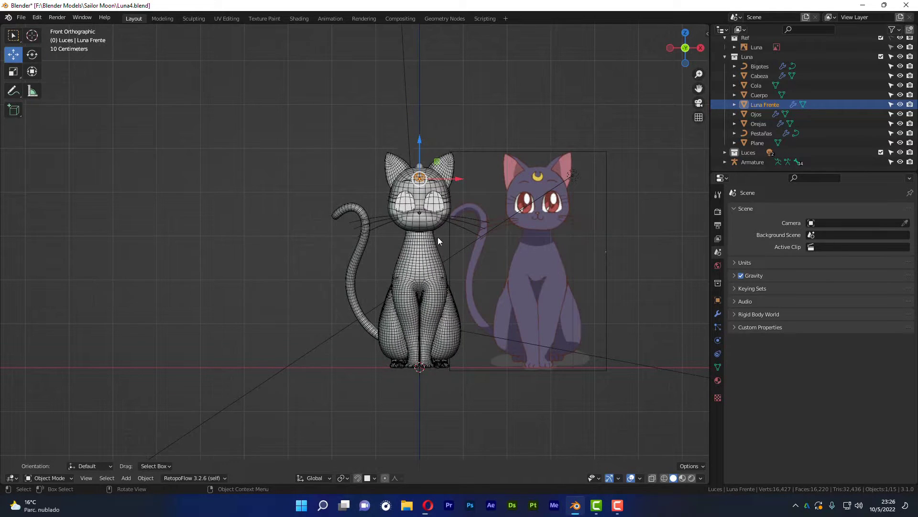
mouse_move(385, 176)
middle_down()
mouse_move(450, 223)
mouse_move(457, 181)
mouse_move(378, 190)
mouse_move(378, 213)
mouse_move(395, 226)
middle_up()
scroll(395, 230, up, 4)
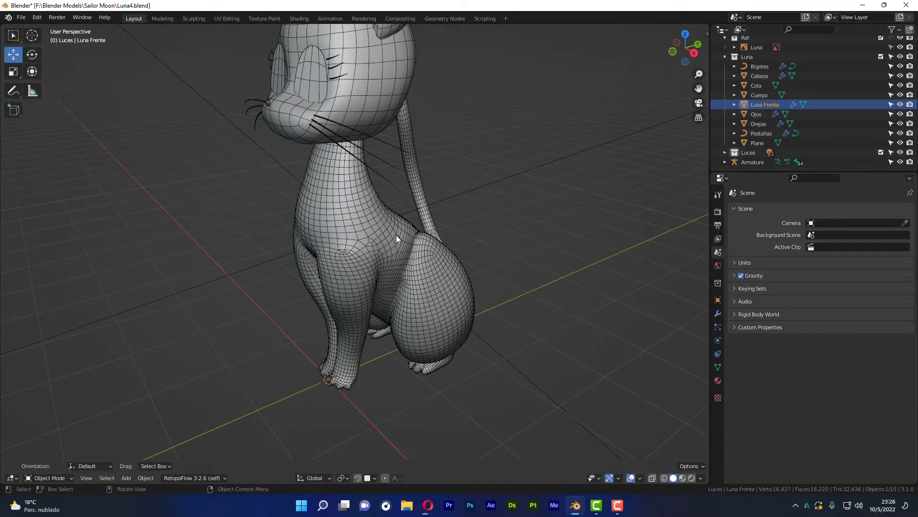
click(751, 164)
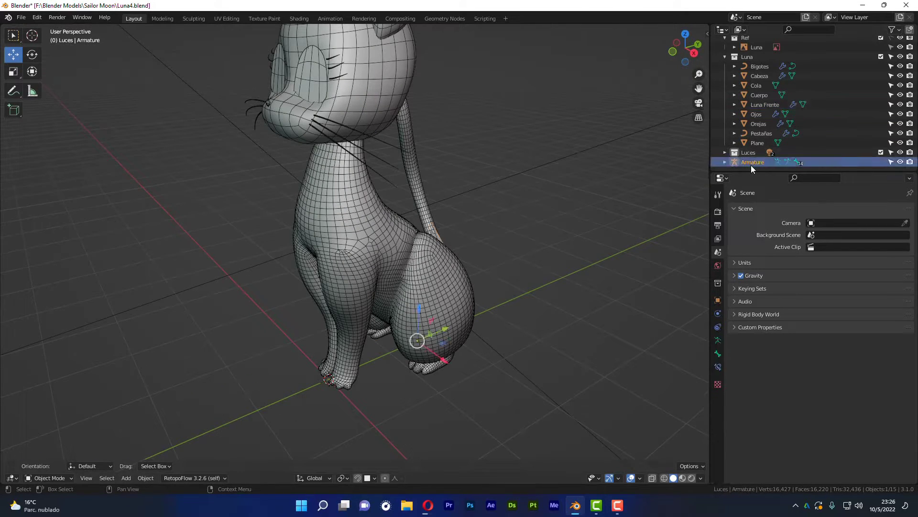
key(Delete)
mouse_move(450, 203)
middle_down()
mouse_move(351, 237)
mouse_move(363, 217)
mouse_move(394, 219)
middle_up()
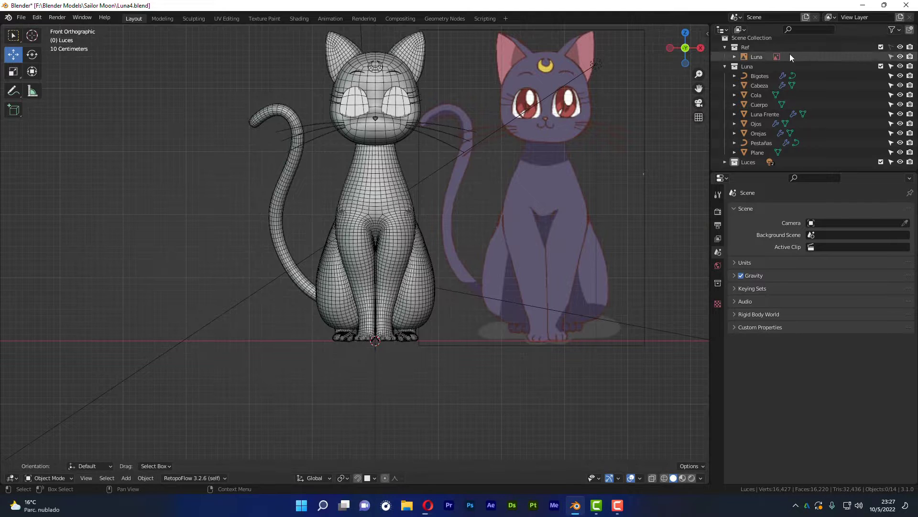
- Hide the Ref reference image collection
click(900, 48)
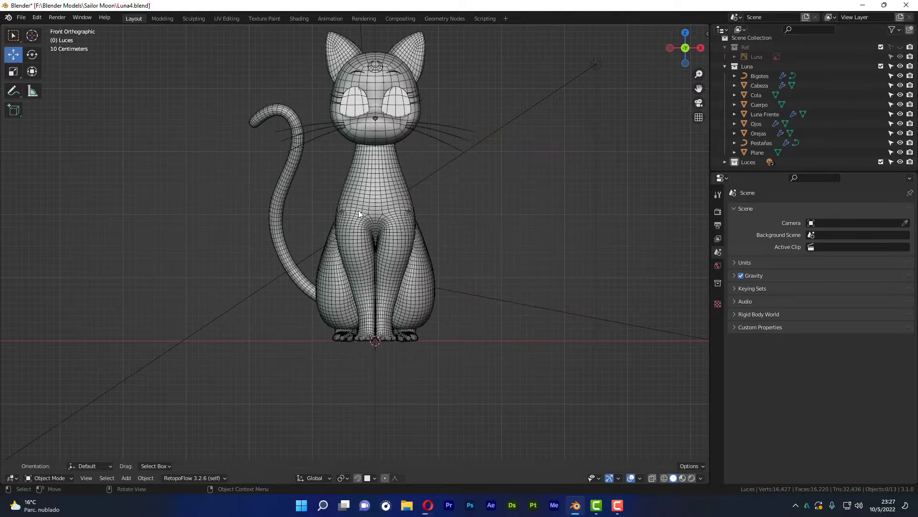
scroll(518, 186, down, 2)
mouse_move(498, 219)
middle_down()
mouse_move(523, 150)
mouse_move(374, 220)
mouse_move(423, 188)
middle_up()
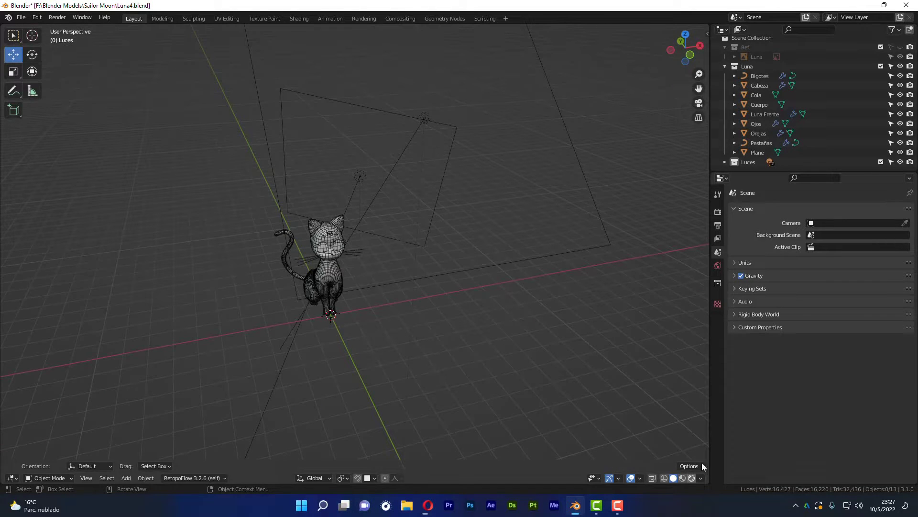
- Switch the viewport to Rendered shading and look around the cat
click(692, 478)
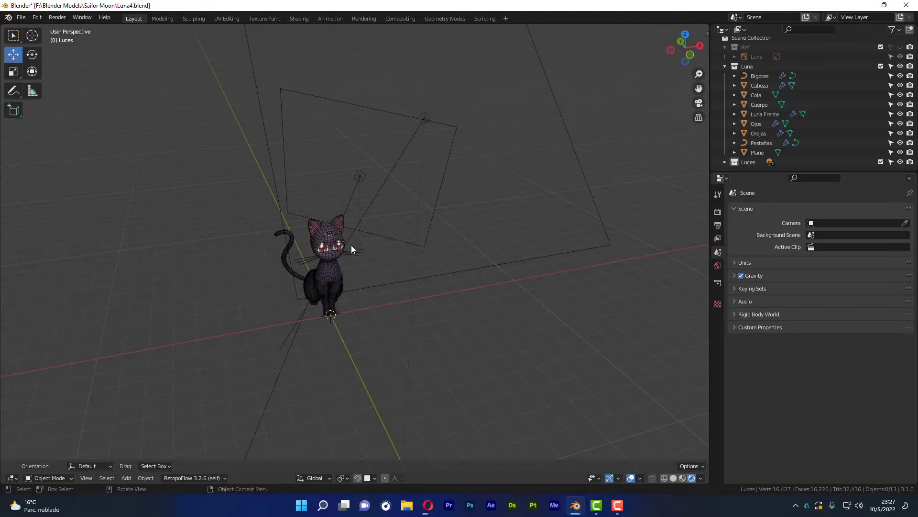
middle_drag(351, 245, 317, 238)
scroll(316, 238, up, 3)
scroll(352, 174, up, 3)
mouse_move(352, 174)
middle_down()
mouse_move(401, 209)
mouse_move(522, 201)
mouse_move(509, 213)
mouse_move(341, 204)
mouse_move(349, 205)
middle_up()
scroll(440, 170, up, 2)
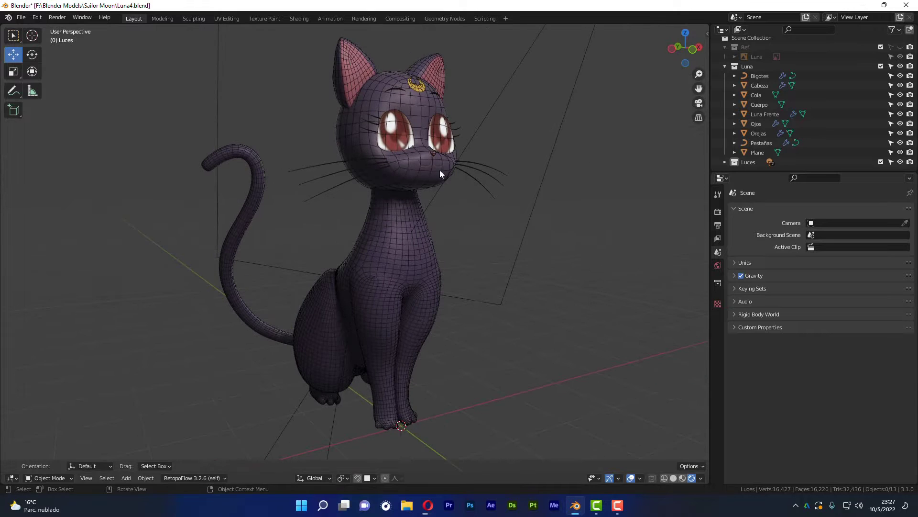
- Turn off the wireframe overlay and pan to reveal the light planes
right_click(421, 198)
click(417, 200)
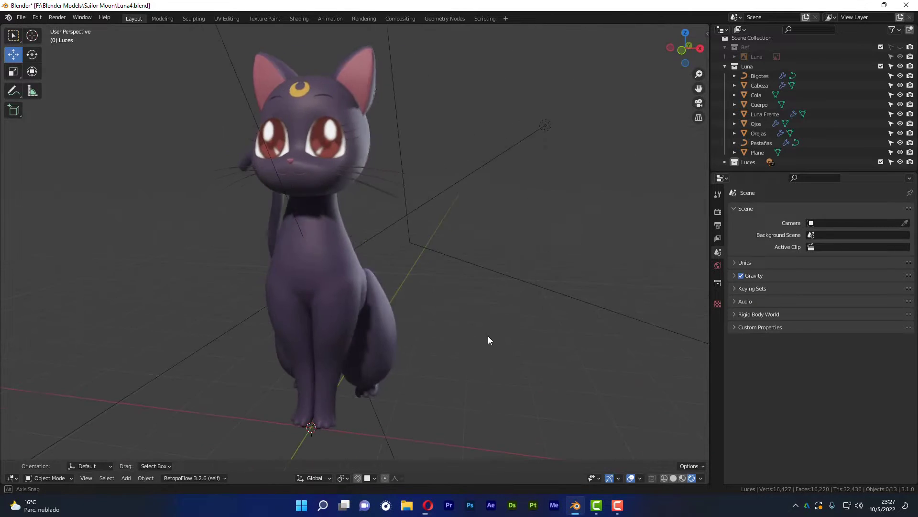
middle_drag(419, 272, 436, 272)
scroll(434, 268, down, 2)
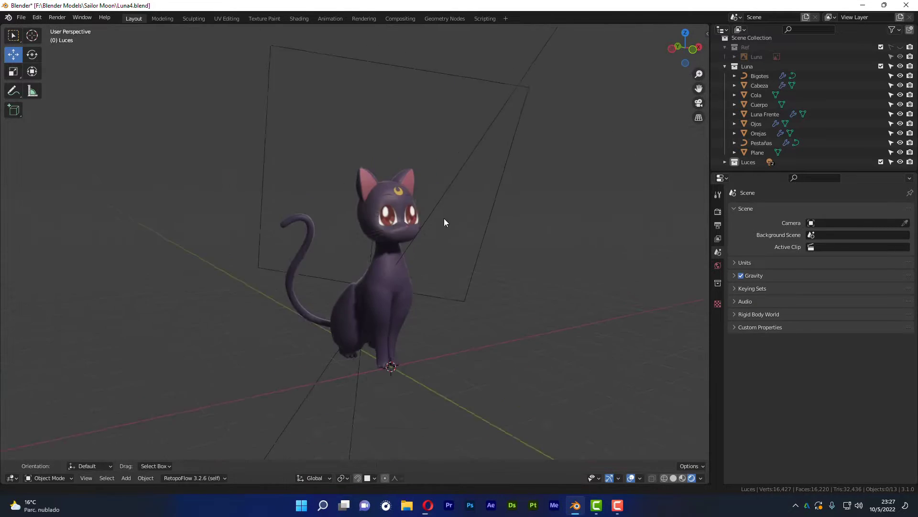
scroll(436, 153, down, 1)
scroll(429, 88, down, 4)
middle_drag(463, 151, 526, 153)
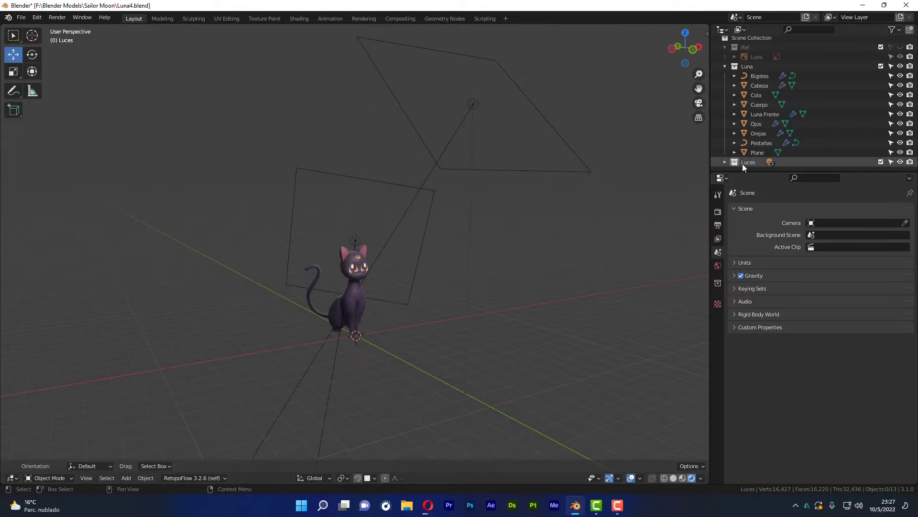
- Toggle the Luces collection's visibility off and on, then exclude it from the view layer
click(900, 162)
middle_drag(454, 263, 335, 249)
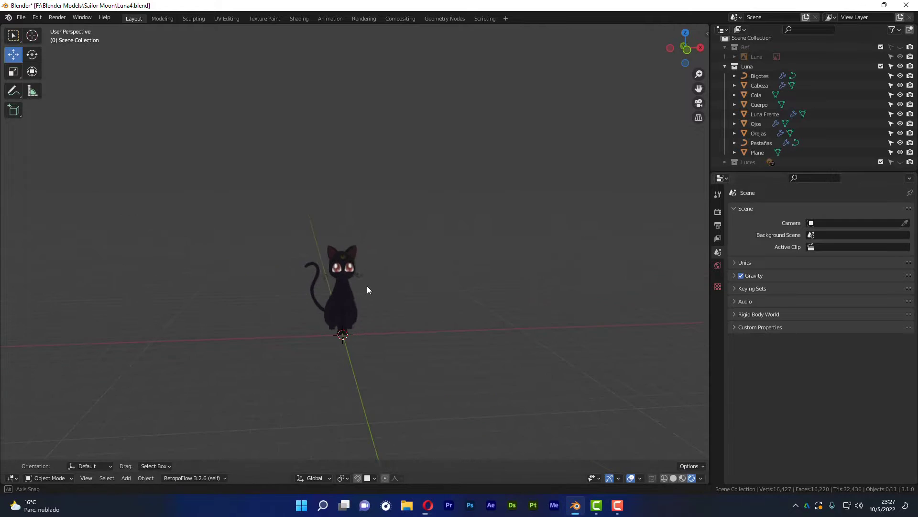
click(901, 163)
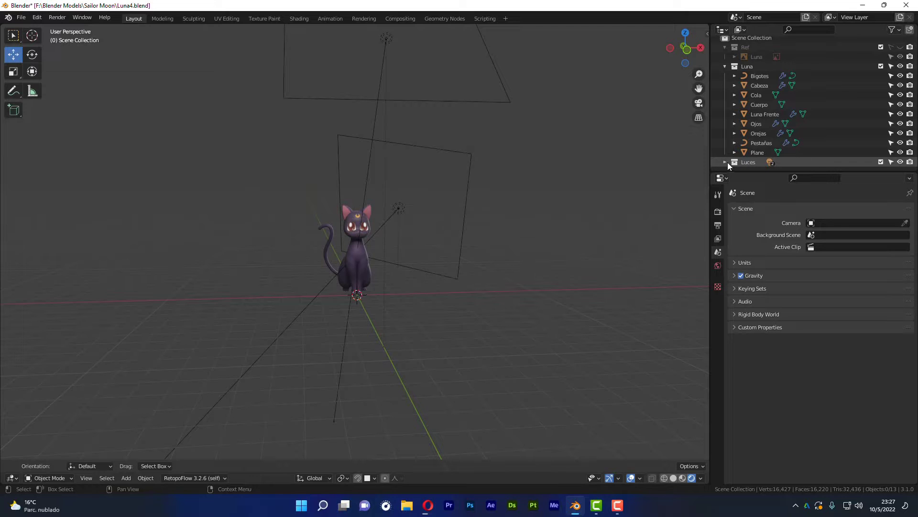
click(881, 162)
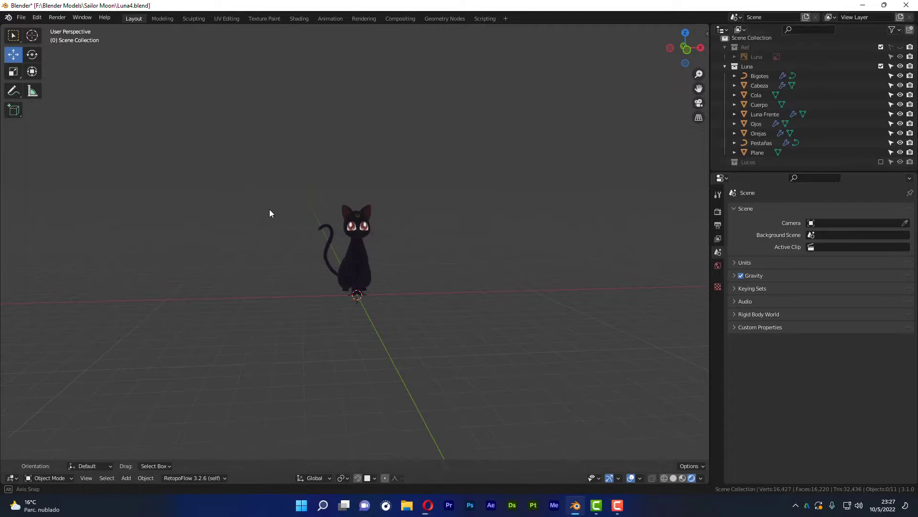
alt+middle_drag(269, 209, 352, 208)
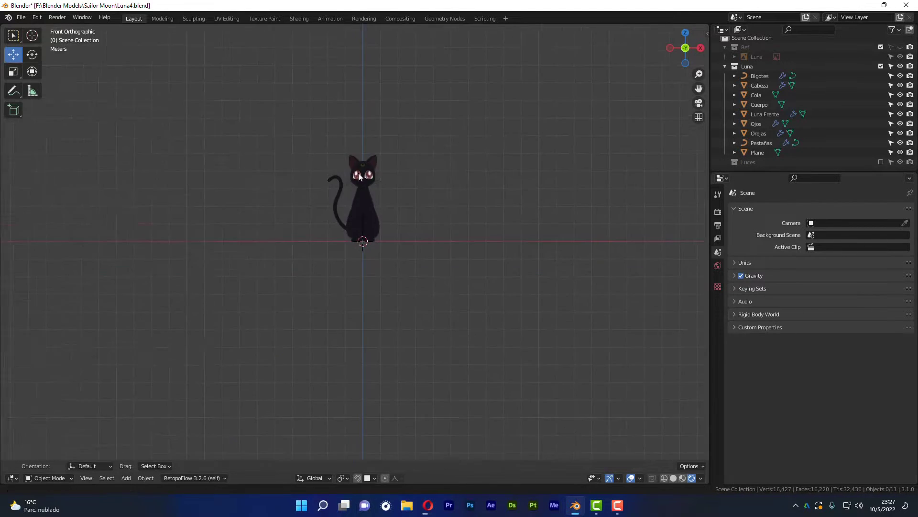
- Switch to Material Preview shading and orbit around the cat's body
scroll(358, 173, up, 3)
scroll(369, 169, up, 3)
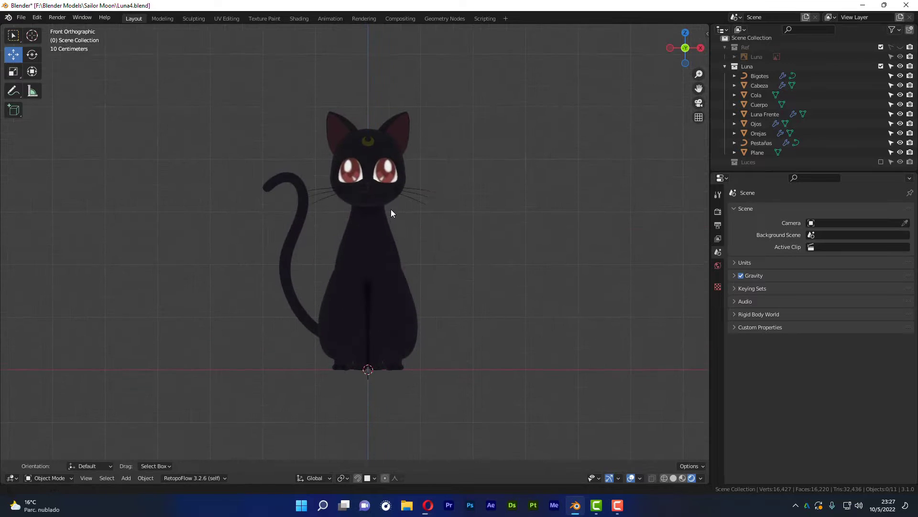
click(682, 478)
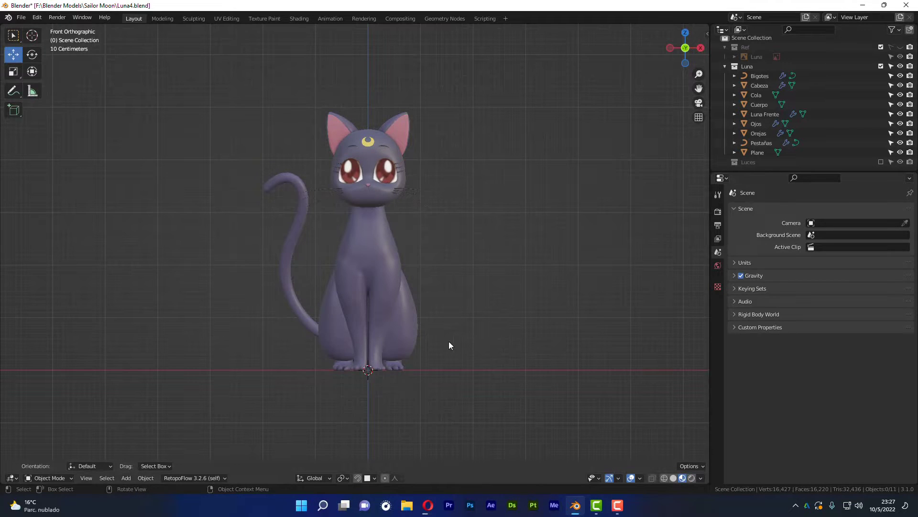
mouse_move(449, 341)
middle_down()
mouse_move(398, 318)
mouse_move(437, 318)
mouse_move(271, 314)
mouse_move(383, 314)
mouse_move(420, 299)
mouse_move(439, 322)
mouse_move(394, 322)
mouse_move(388, 340)
mouse_move(376, 318)
mouse_move(325, 304)
mouse_move(360, 278)
mouse_move(398, 322)
middle_up()
scroll(327, 304, up, 3)
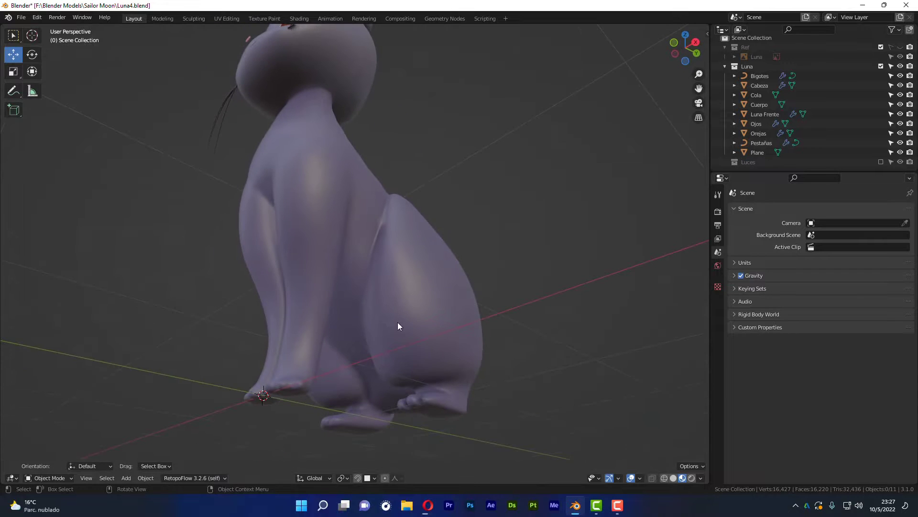
middle_drag(432, 429, 360, 303)
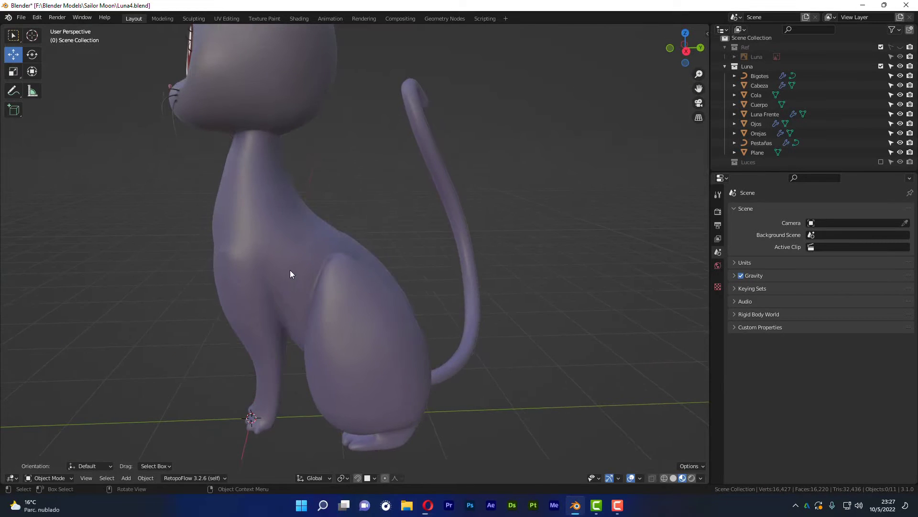
scroll(290, 270, down, 5)
mouse_move(395, 371)
middle_down()
mouse_move(453, 332)
mouse_move(538, 323)
mouse_move(362, 305)
middle_up()
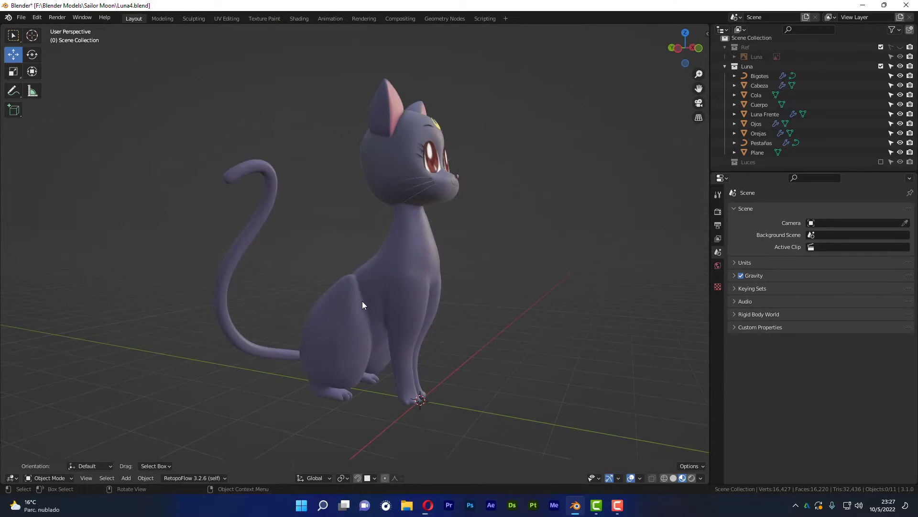
- Orbit around the cat's front, side and head, then return to the front view
middle_drag(468, 320, 337, 336)
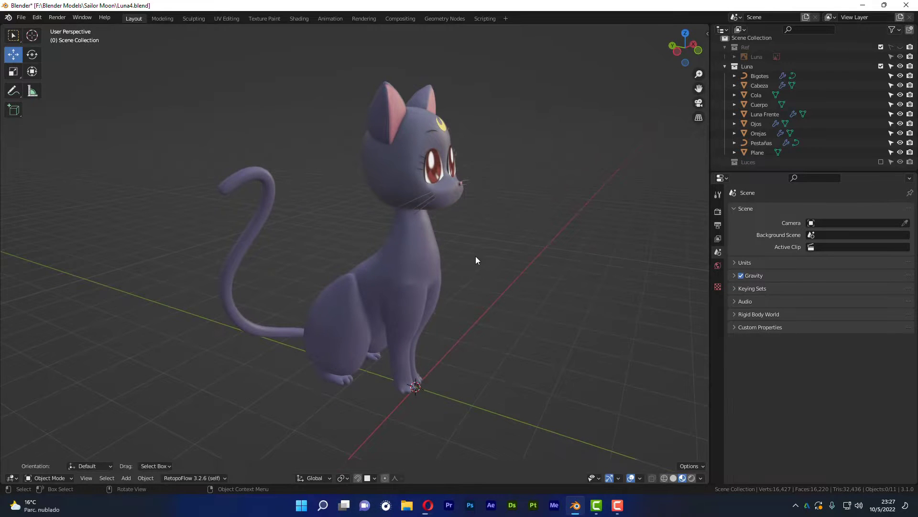
middle_drag(476, 260, 409, 168)
mouse_move(406, 400)
middle_down()
mouse_move(469, 386)
mouse_move(319, 388)
mouse_move(412, 387)
middle_up()
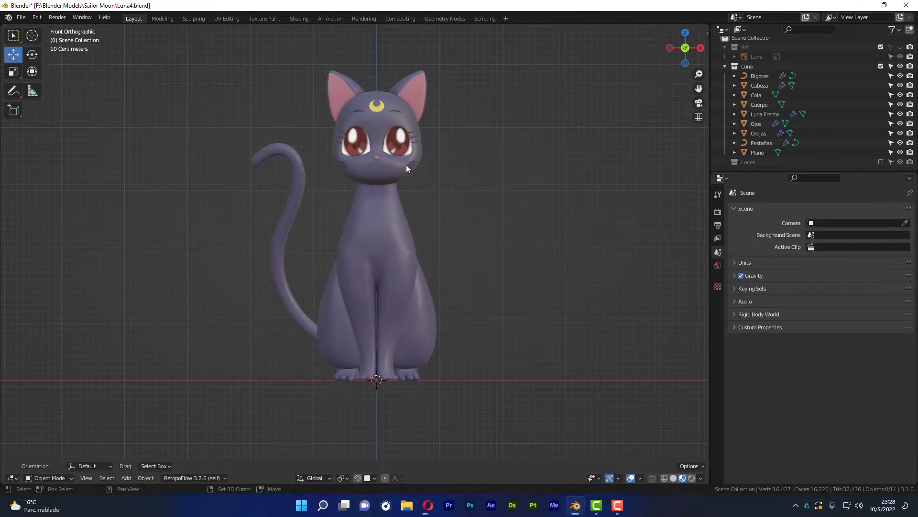
mouse_move(406, 165)
middle_down()
mouse_move(418, 213)
mouse_move(363, 157)
middle_up()
scroll(418, 213, up, 4)
scroll(342, 252, down, 3)
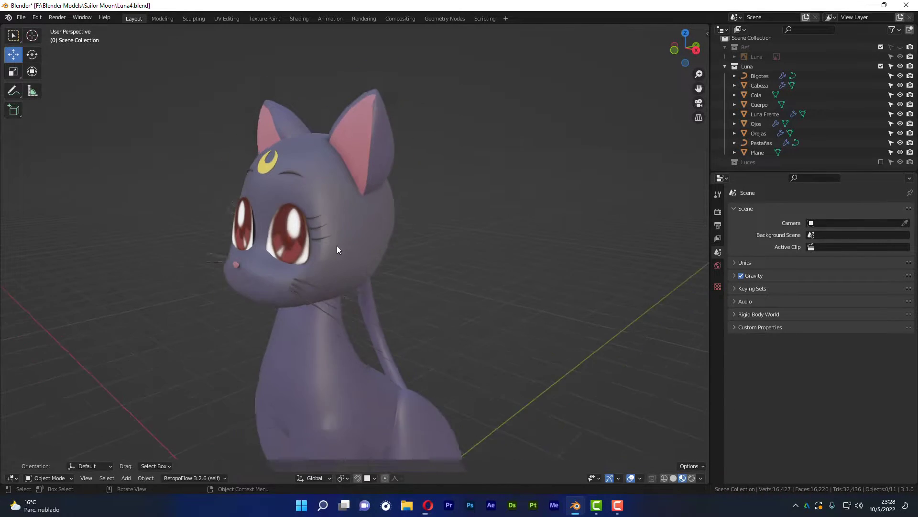
mouse_move(342, 252)
middle_down()
mouse_move(379, 221)
mouse_move(407, 305)
mouse_move(389, 348)
middle_up()
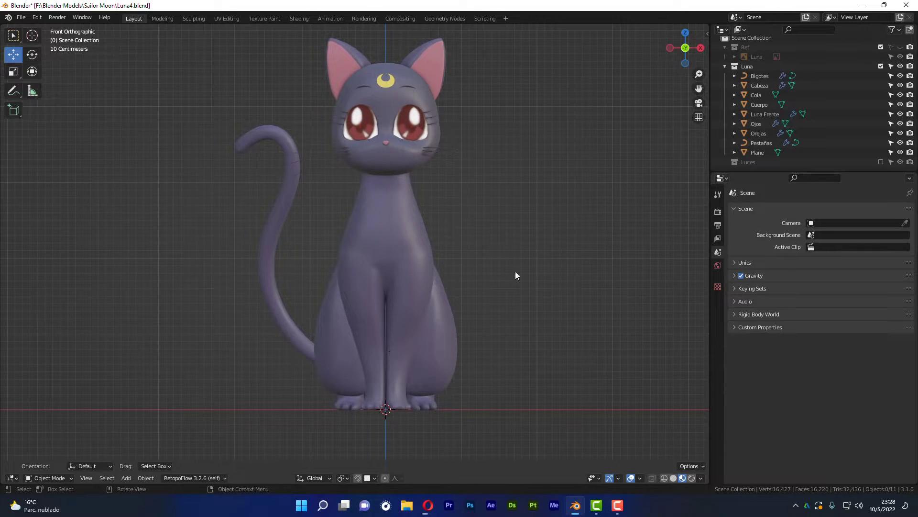
- Collapse Luna, add a new collection under Scene Collection, and name it Rig
click(725, 67)
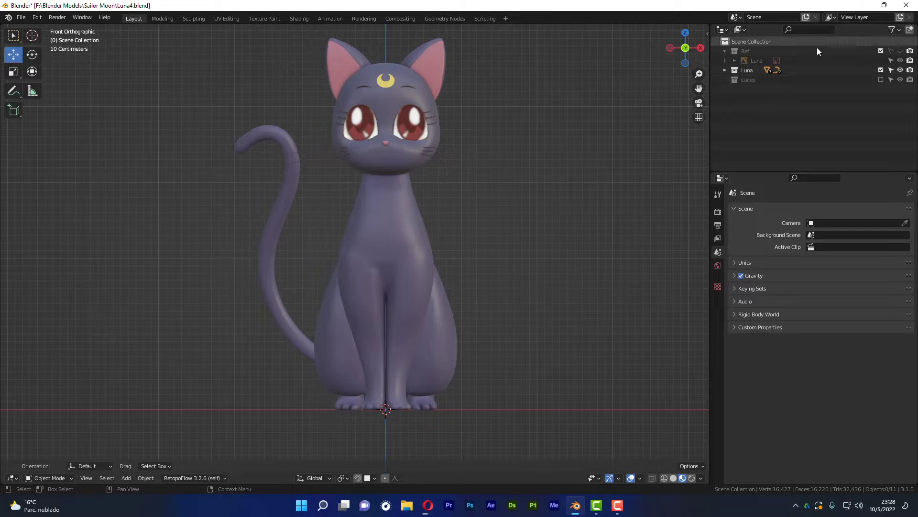
click(776, 41)
click(909, 29)
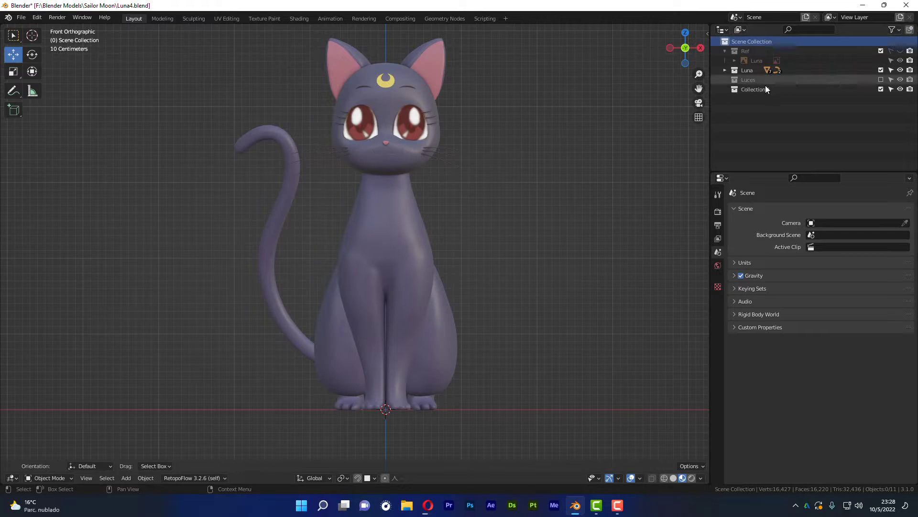
double_click(760, 89)
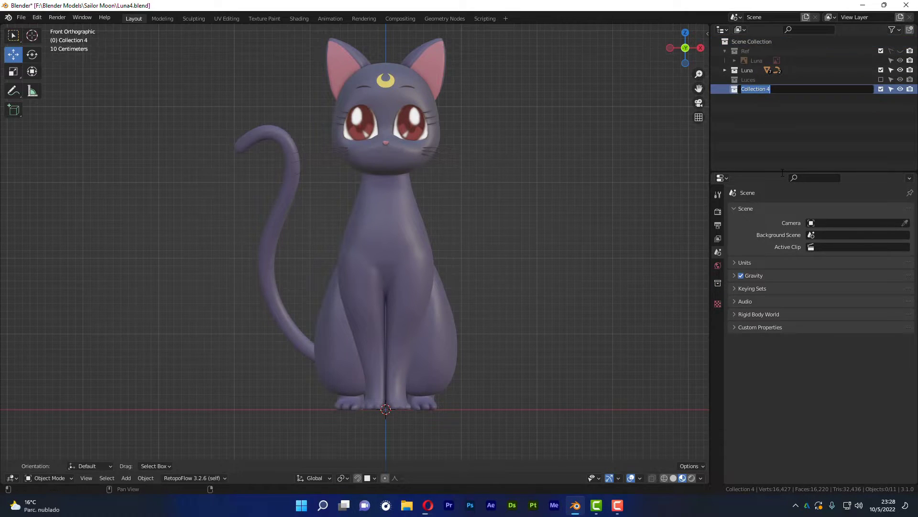
text(Rig)
key(Return)
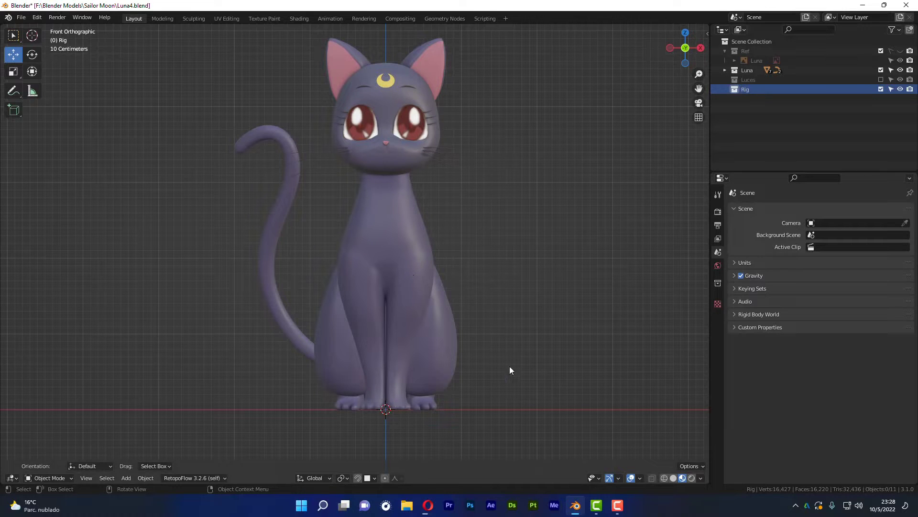
key(shift+a)
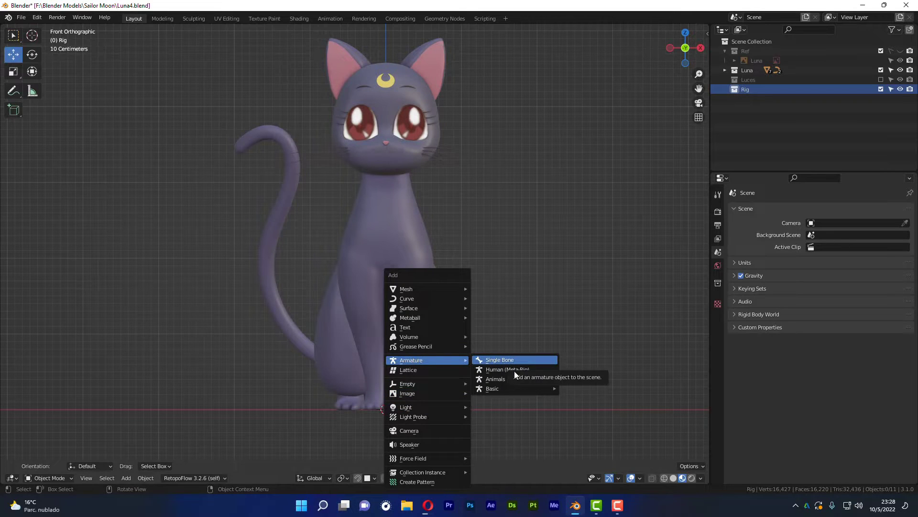
mouse_move(426, 360)
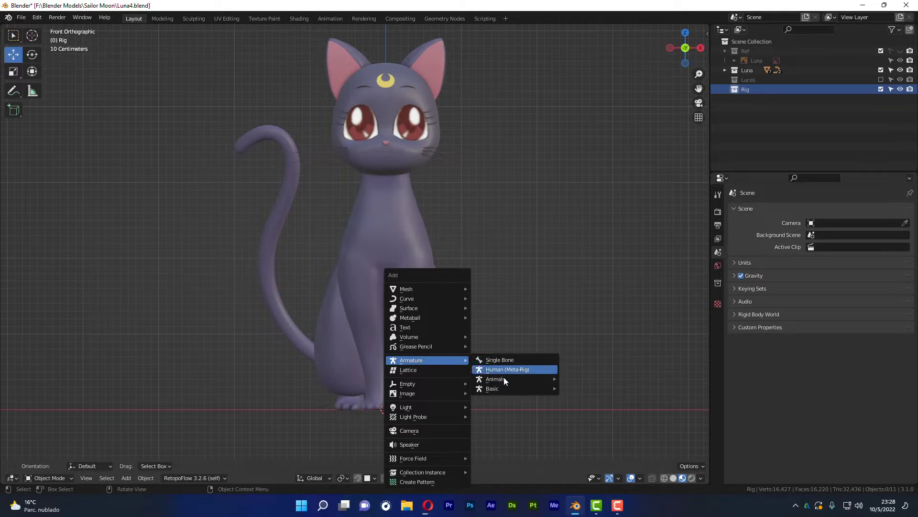
- Add a metarig armature and move it aside from the cat's feet
click(592, 397)
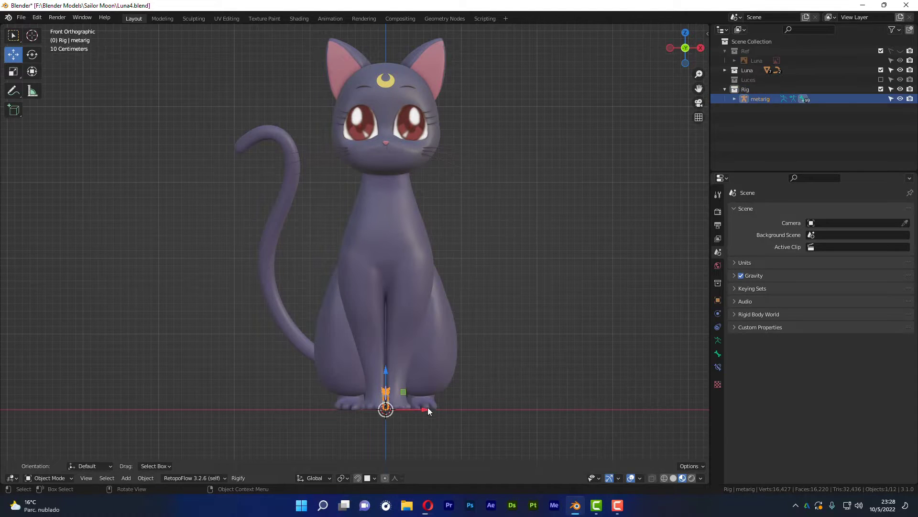
drag(423, 409, 574, 409)
middle_drag(625, 361, 394, 256)
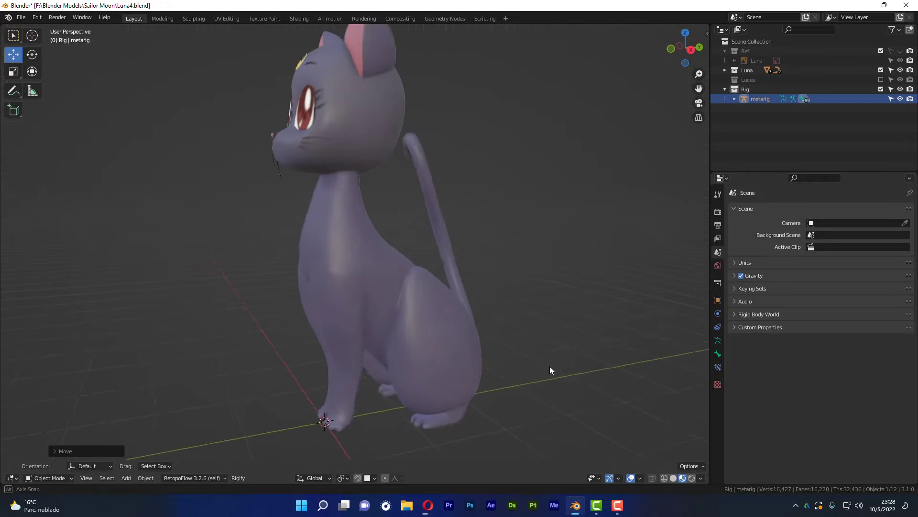
scroll(365, 295, up, 5)
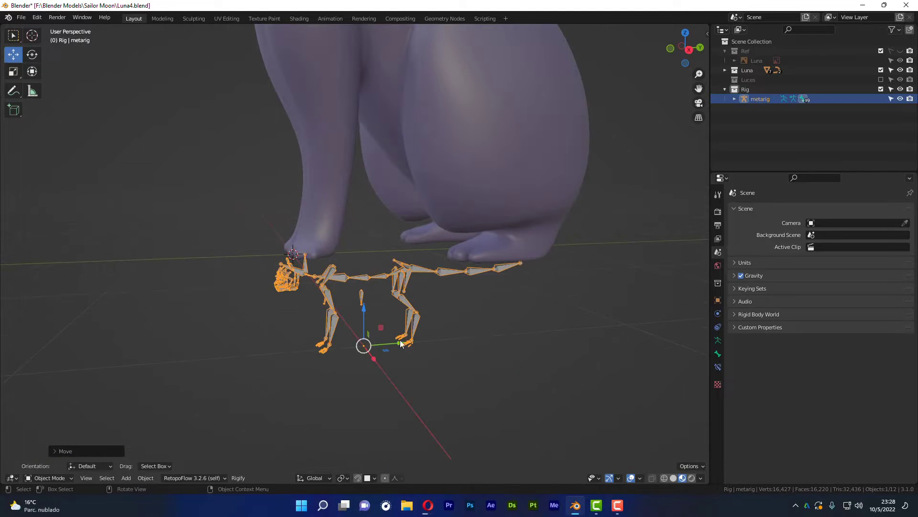
- Inspect the metarig from several angles, then delete it
middle_drag(415, 337, 495, 123)
scroll(457, 128, down, 4)
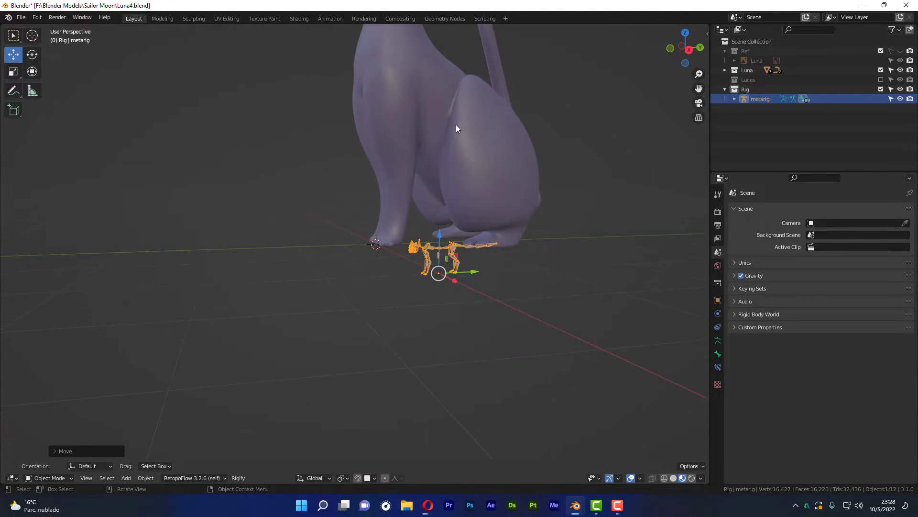
middle_drag(519, 203, 493, 240)
mouse_move(568, 269)
middle_down()
mouse_move(515, 283)
mouse_move(478, 331)
middle_up()
mouse_move(415, 281)
middle_down()
mouse_move(431, 331)
mouse_move(489, 326)
middle_up()
scroll(490, 324, up, 2)
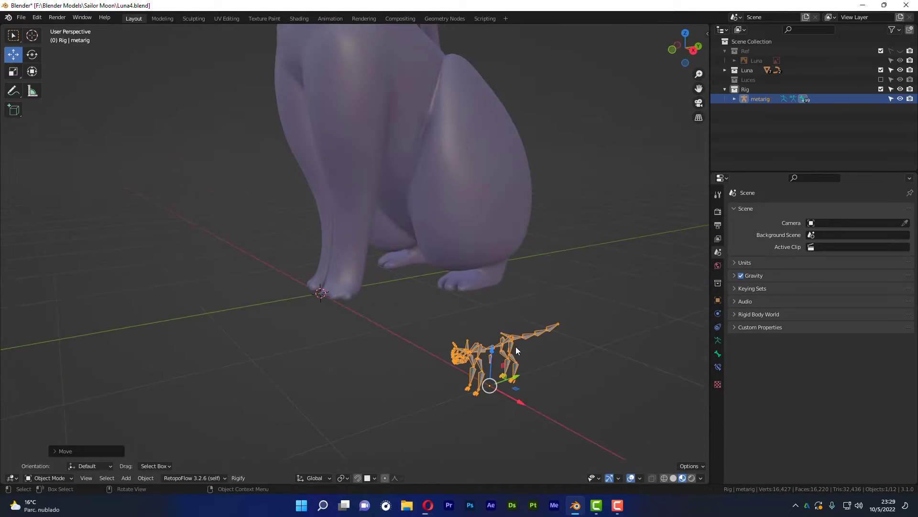
key(Delete)
mouse_move(362, 240)
middle_down()
mouse_move(340, 188)
mouse_move(354, 183)
middle_up()
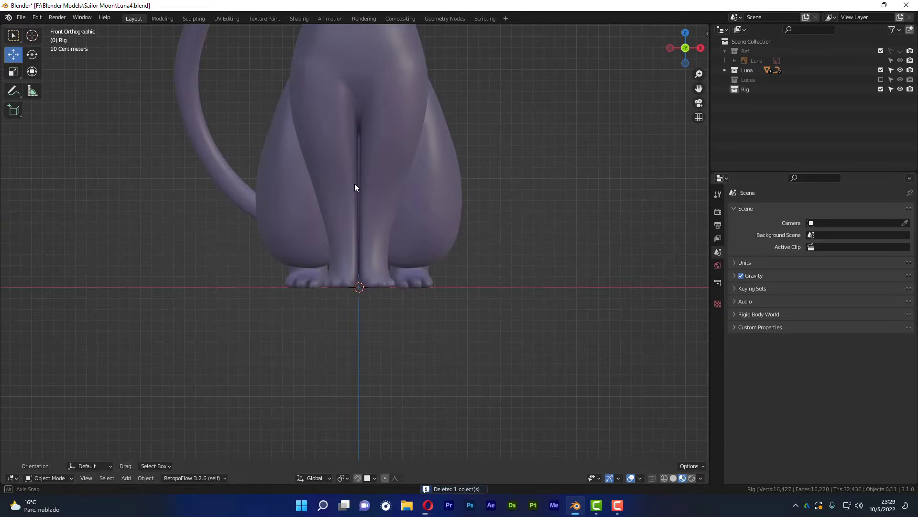
scroll(385, 294, up, 3)
- Add a single-bone armature and slide it back under the cat's hind feet
key(shift+a)
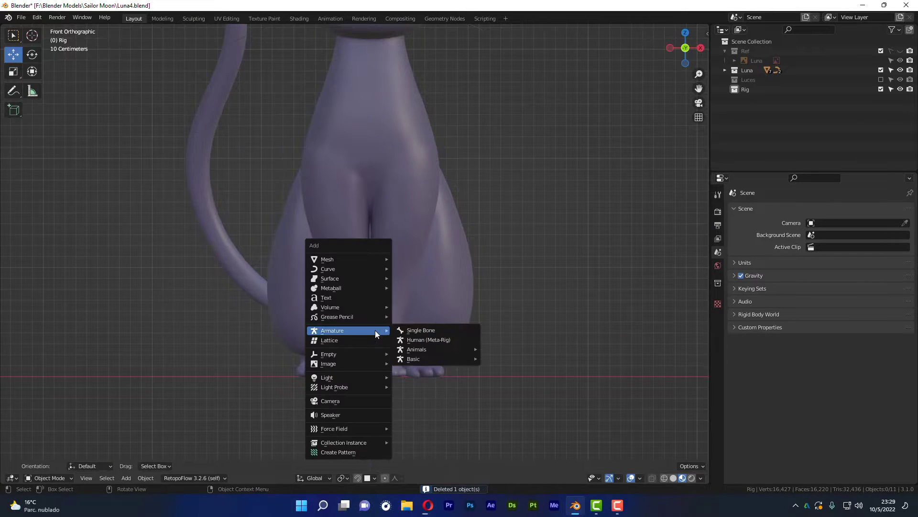
click(445, 330)
mouse_move(445, 333)
middle_down()
mouse_move(498, 289)
mouse_move(443, 288)
mouse_move(349, 388)
middle_up()
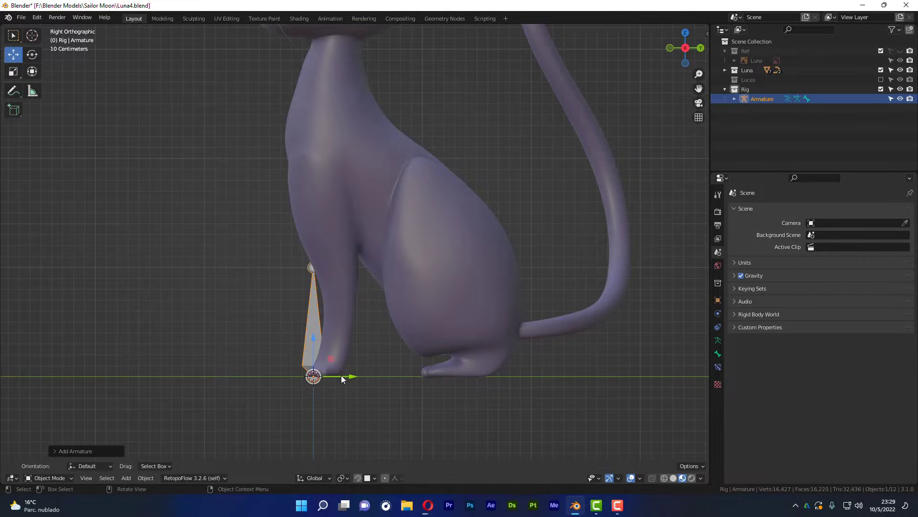
drag(344, 374, 497, 374)
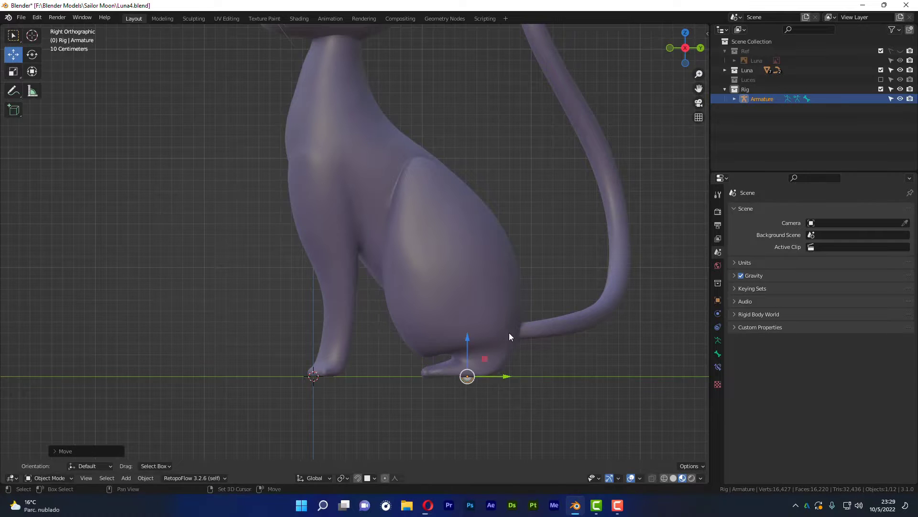
scroll(509, 332, down, 1)
scroll(481, 342, down, 1)
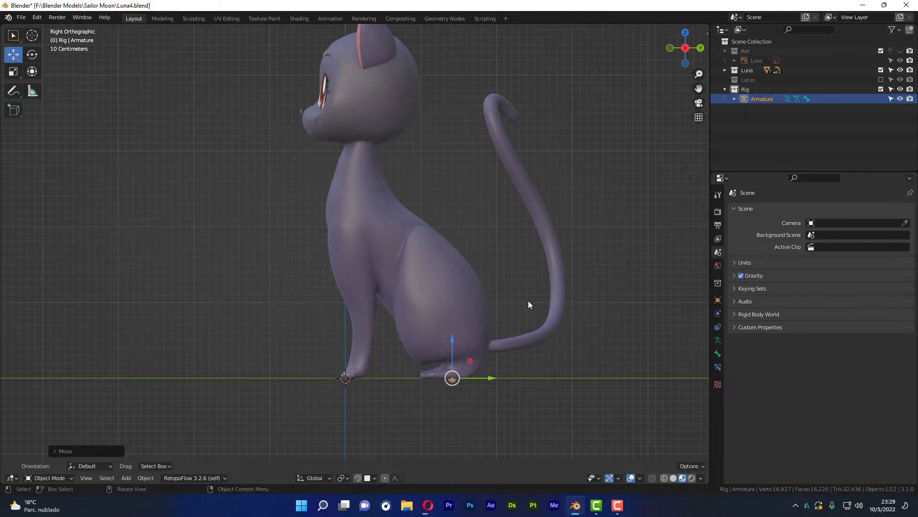
- Enable In Front in the armature's Viewport Display so the bones show through the body
click(718, 340)
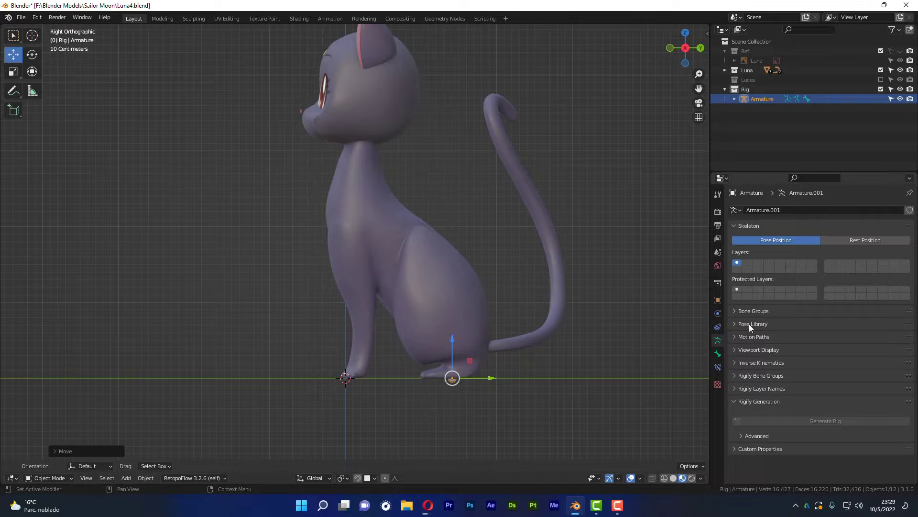
click(742, 349)
scroll(802, 302, down, 2)
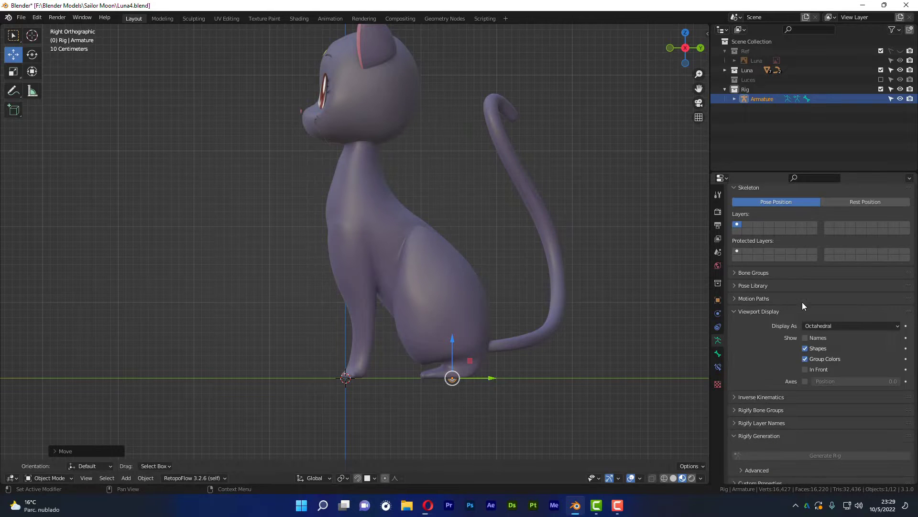
click(806, 363)
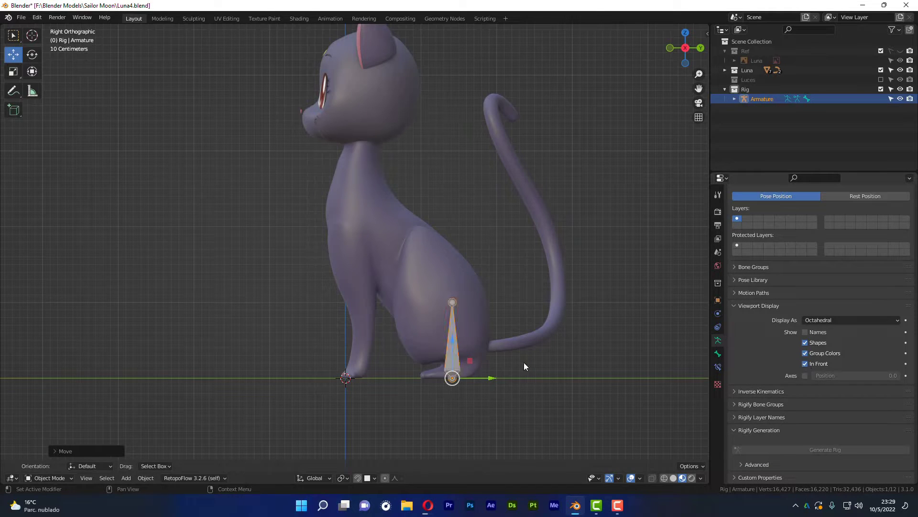
click(450, 283)
click(453, 302)
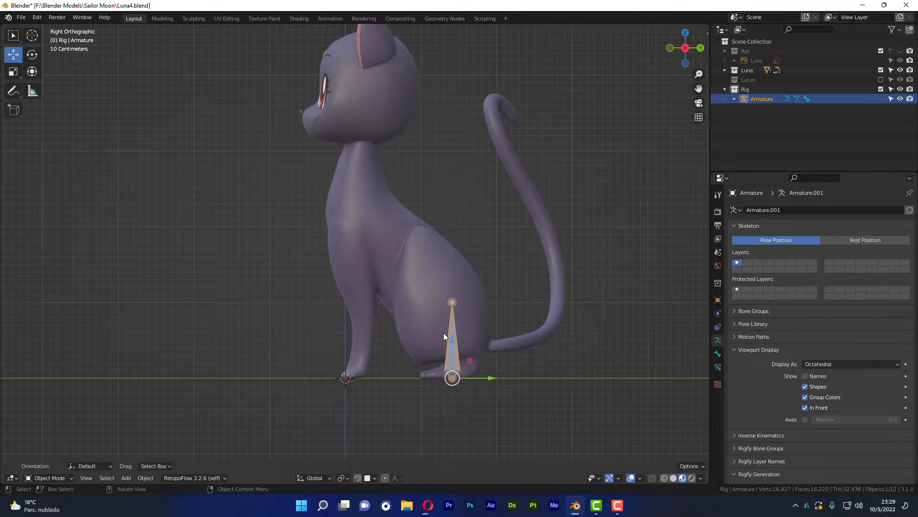
- In Edit Mode, move the bone's tip up to the chest and its base onto the hind leg
key(Tab)
key(g)
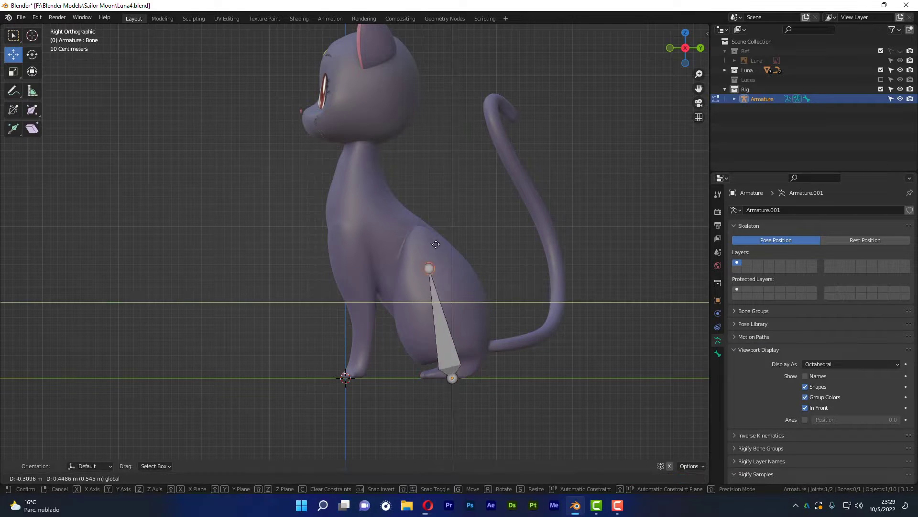
click(374, 181)
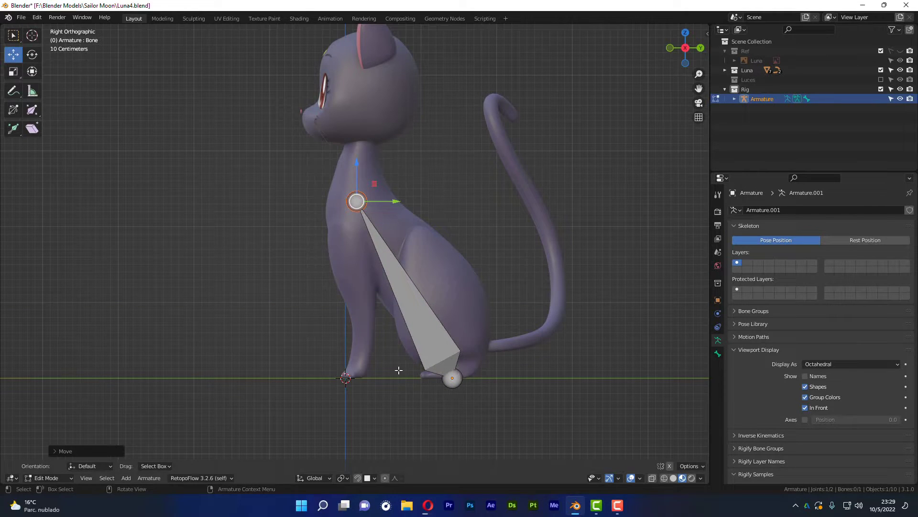
click(457, 378)
key(g)
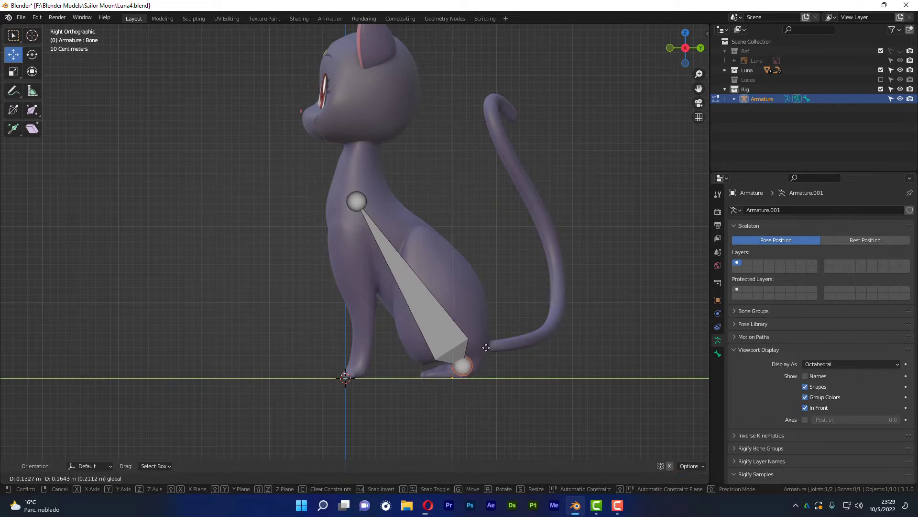
click(462, 328)
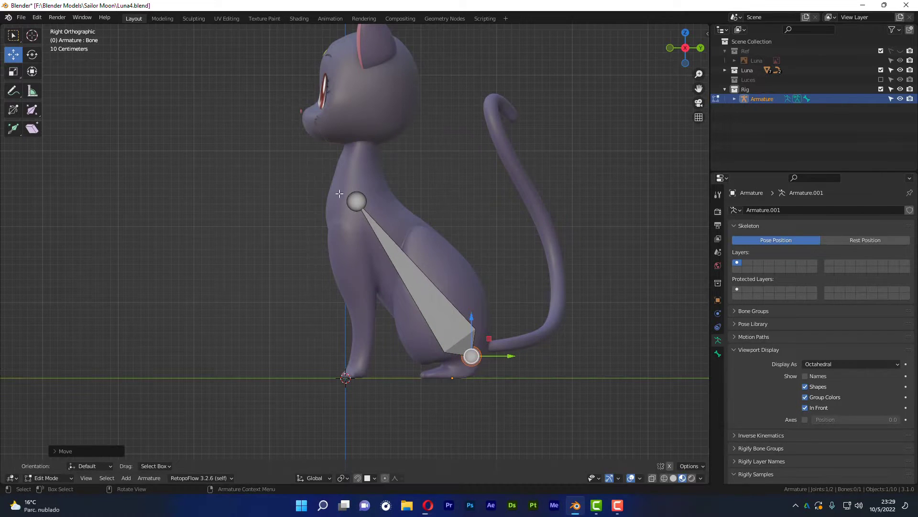
- Nudge the chest joint into place and extrude a new bone from it
click(351, 200)
key(g)
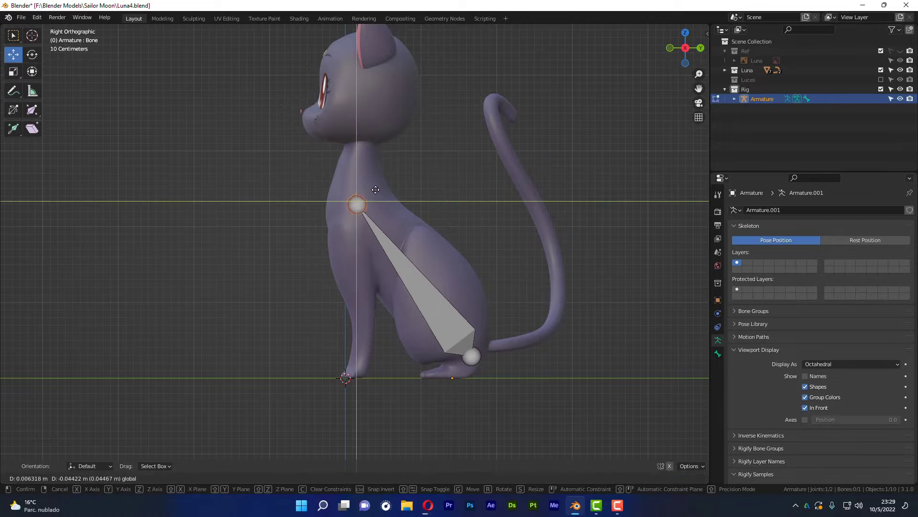
click(355, 211)
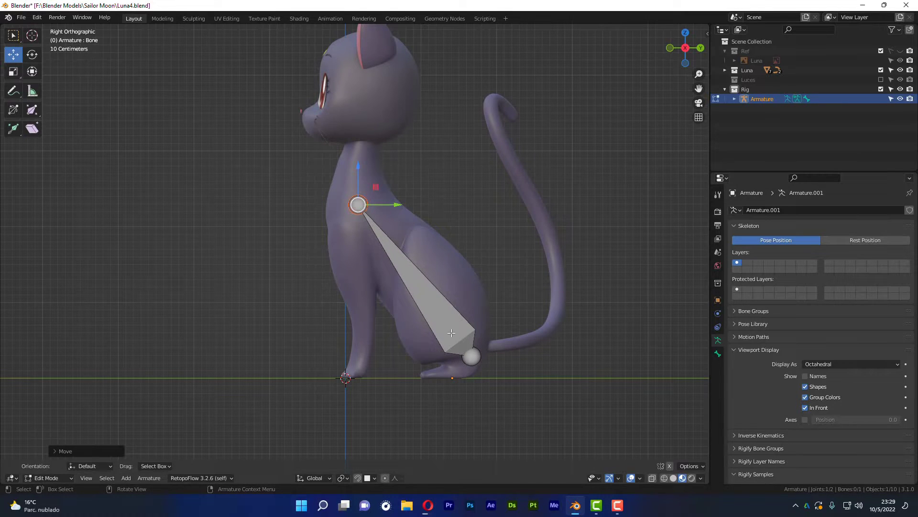
mouse_move(330, 237)
middle_down()
mouse_move(339, 242)
mouse_move(349, 206)
middle_up()
scroll(351, 203, up, 3)
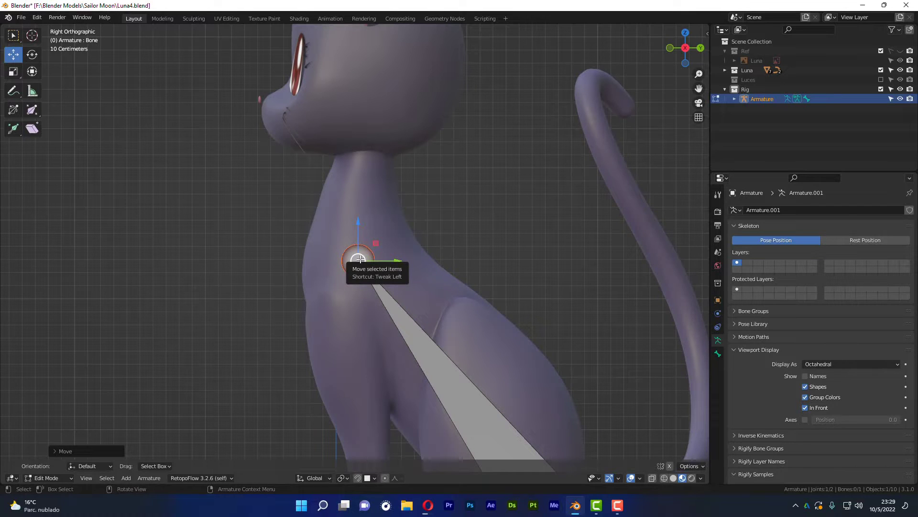
key(e)
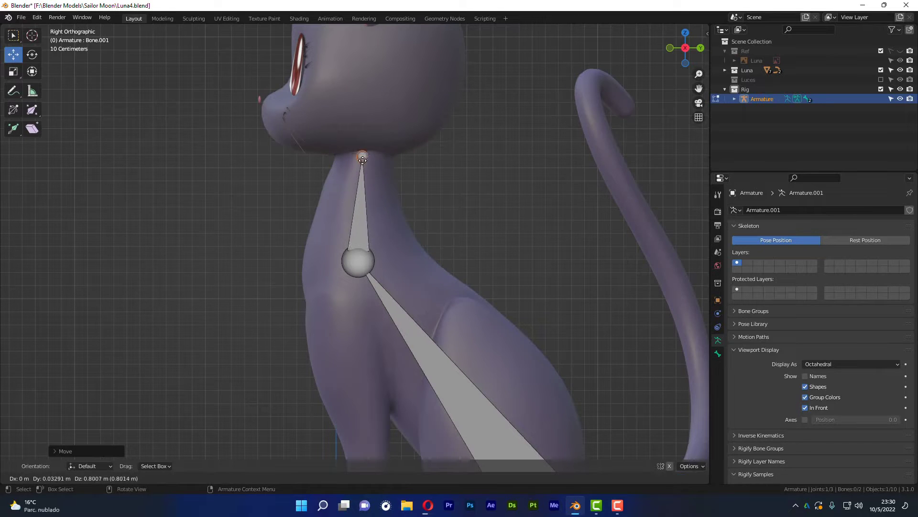
- End the neck bone under the chin and extrude a head bone to the top of the head
click(363, 161)
scroll(362, 163, down, 2)
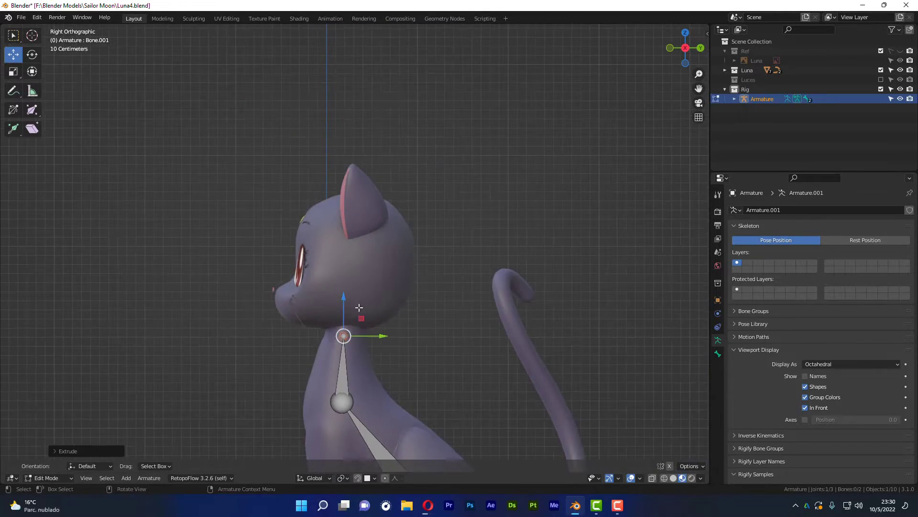
key(e)
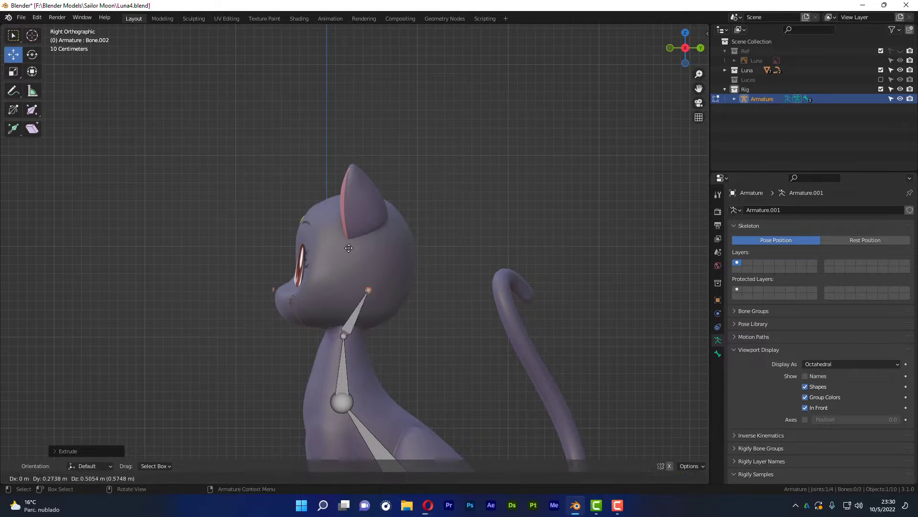
click(329, 182)
shift+middle_drag(346, 338, 354, 300)
scroll(354, 300, up, 1)
- Move the neck joint within the YZ plane, with X excluded via Shift+X
click(353, 295)
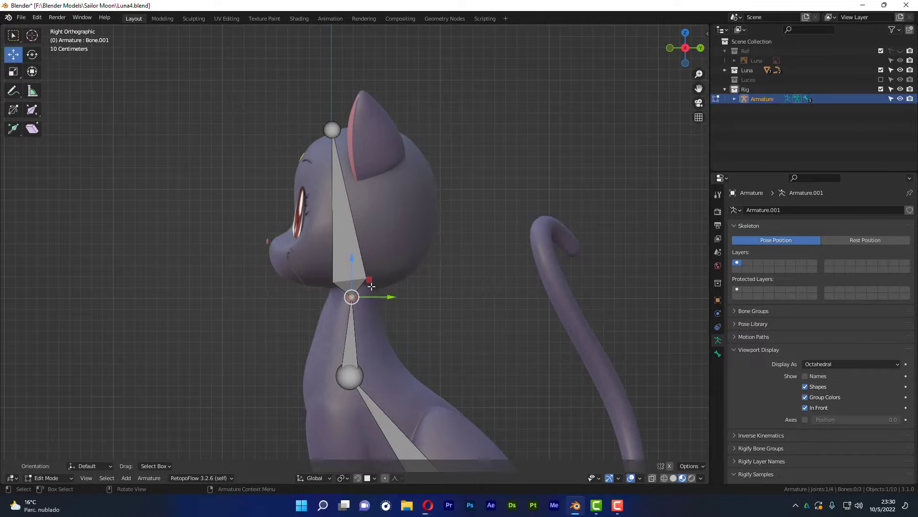
key(g)
key(shift+x)
click(372, 262)
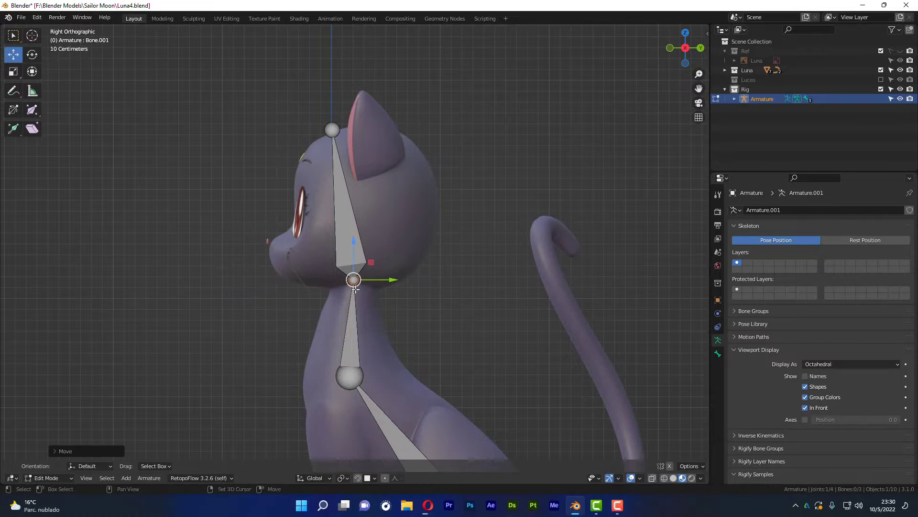
scroll(359, 264, up, 1)
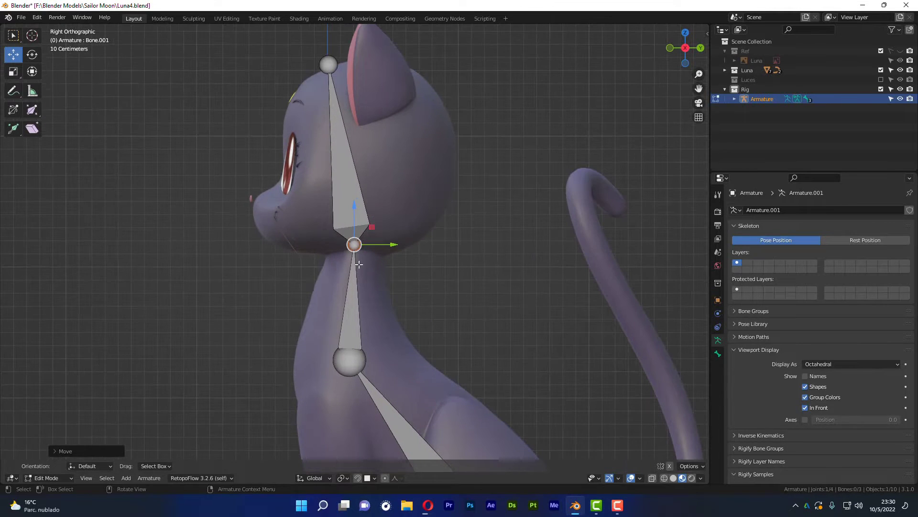
- Subdivide the lower neck bone into two bones
click(352, 311)
right_click(351, 309)
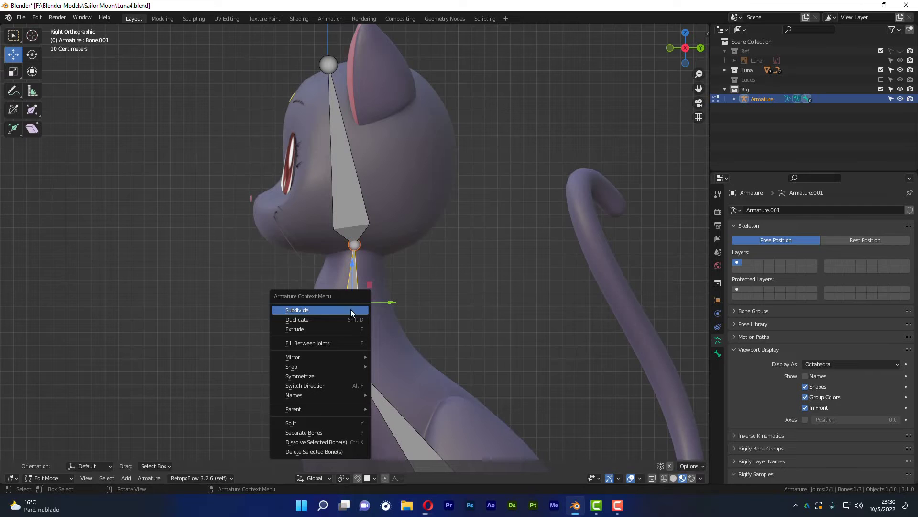
click(320, 310)
scroll(335, 308, up, 2)
scroll(373, 308, up, 1)
- Move the new middle and lower neck joints further forward into the neck
key(g)
click(388, 308)
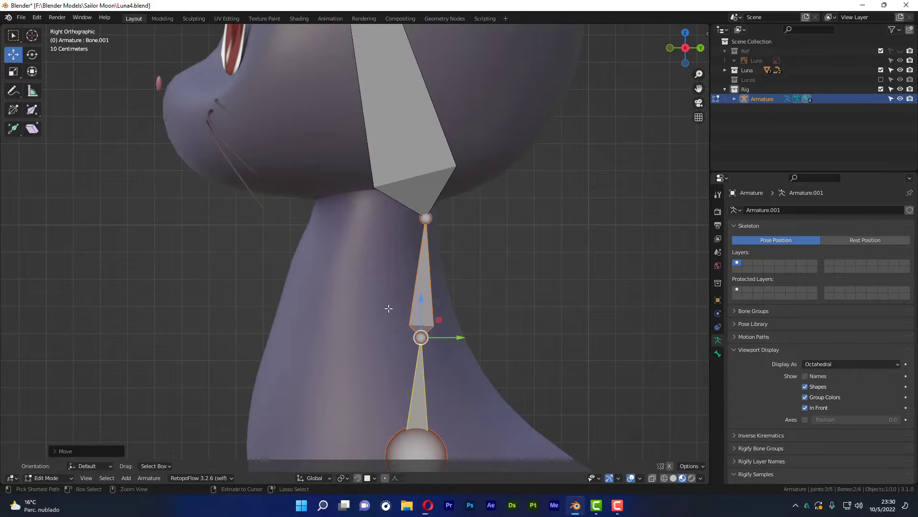
shift+middle_drag(385, 307, 332, 271)
click(377, 297)
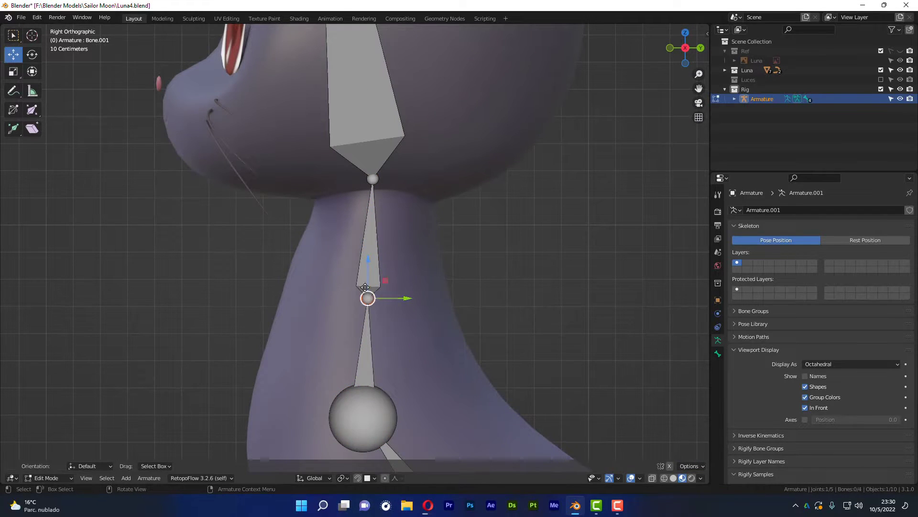
key(g)
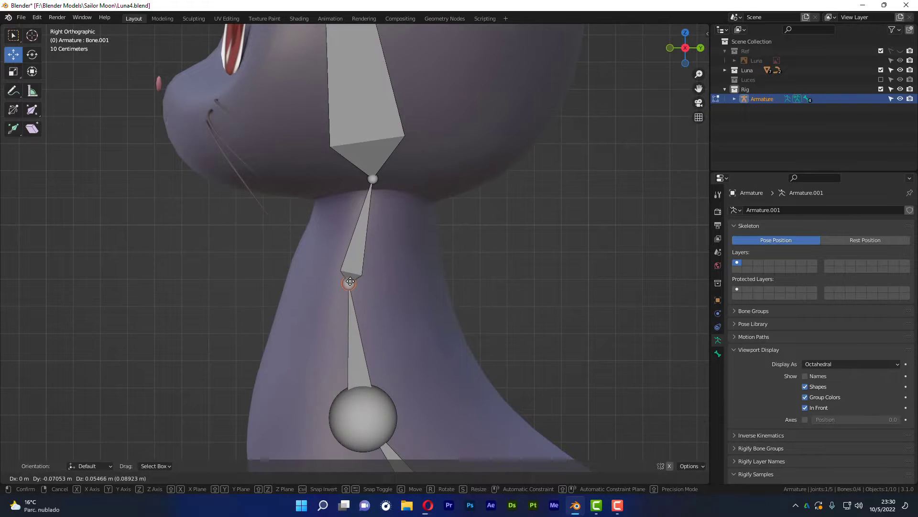
click(350, 282)
scroll(350, 282, down, 3)
mouse_move(354, 287)
middle_down()
mouse_move(460, 287)
mouse_move(440, 281)
mouse_move(467, 289)
mouse_move(410, 289)
mouse_move(410, 266)
mouse_move(352, 251)
middle_up()
scroll(374, 251, up, 3)
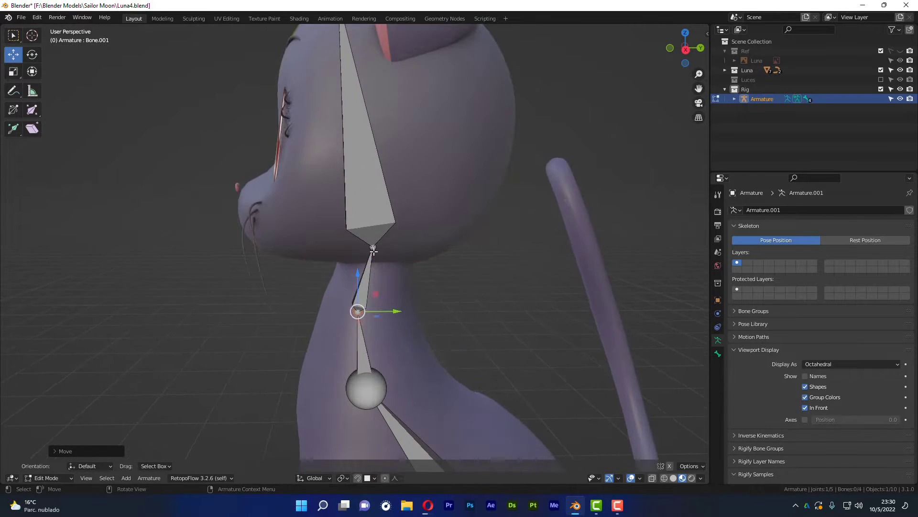
- In Right Orthographic view, align the neck joint and the head's top joint with the cat
key(KP_3)
shift+middle_drag(410, 269, 400, 266)
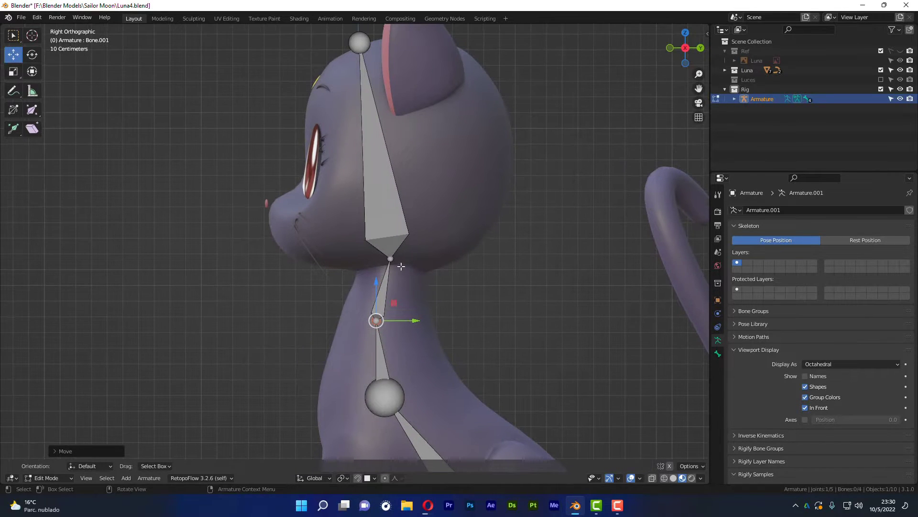
click(391, 257)
mouse_move(416, 258)
mouse_down()
mouse_move(398, 258)
mouse_move(399, 248)
mouse_up()
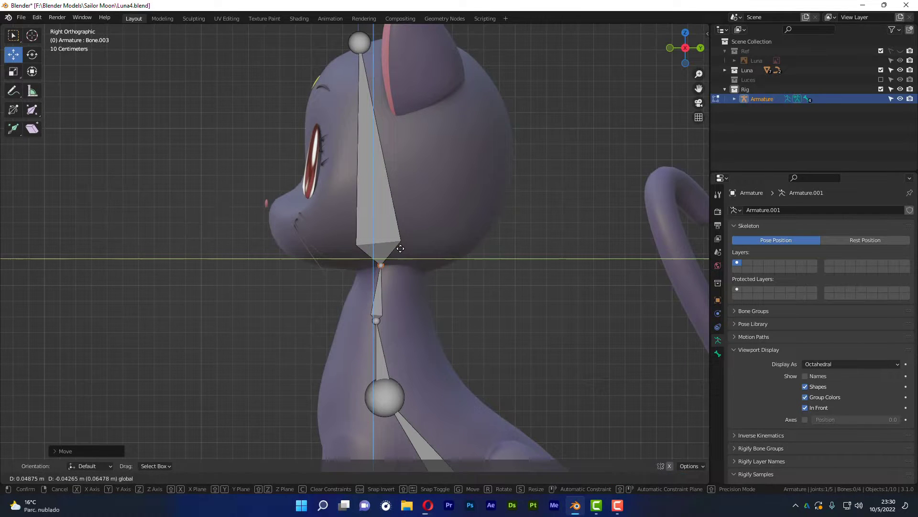
shift+middle_drag(399, 248, 420, 342)
click(378, 134)
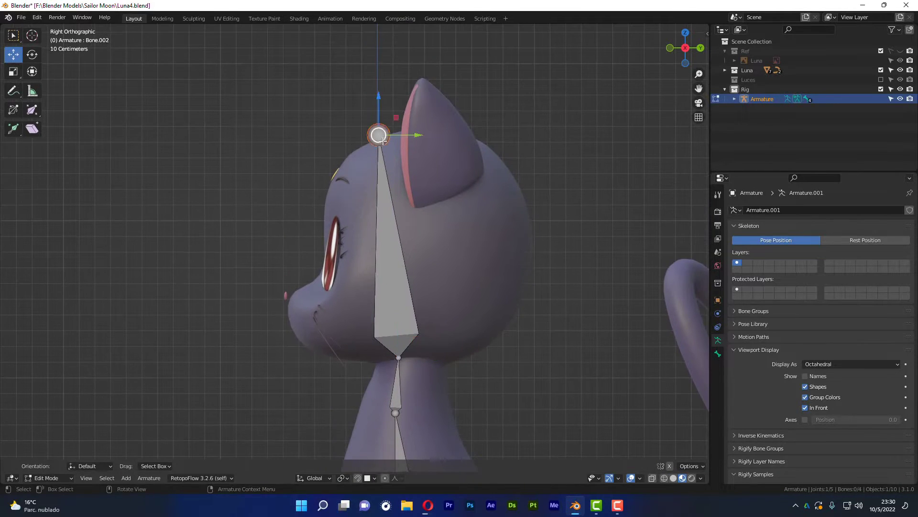
drag(389, 134, 402, 132)
scroll(492, 338, down, 3)
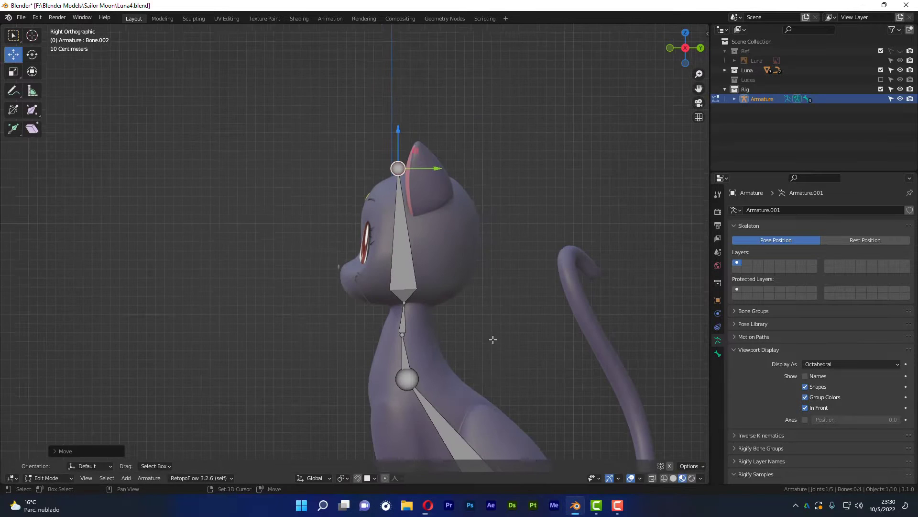
mouse_move(492, 338)
shift+middle_down()
mouse_move(389, 277)
mouse_move(547, 324)
mouse_move(595, 324)
mouse_move(470, 344)
shift+middle_up()
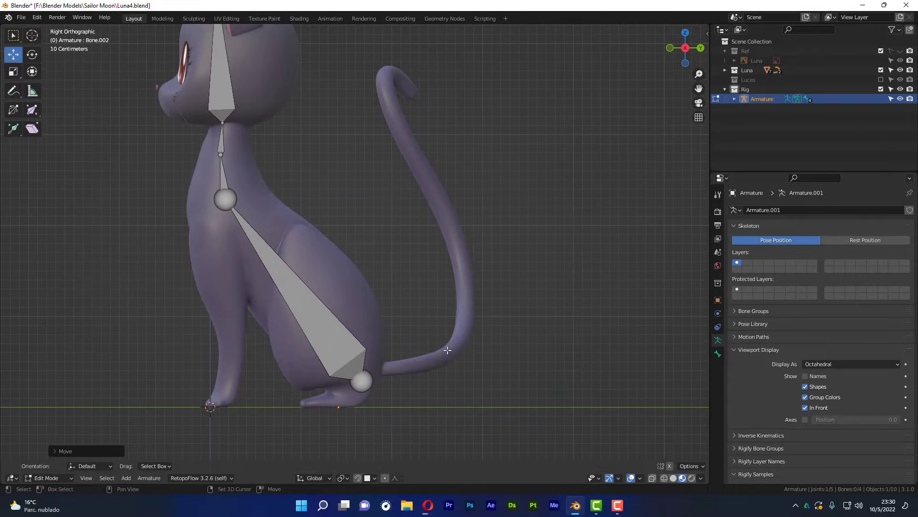
- Move the spine's base joint toward the tail root and extrude the first three tail bones
click(360, 380)
drag(360, 381, 368, 370)
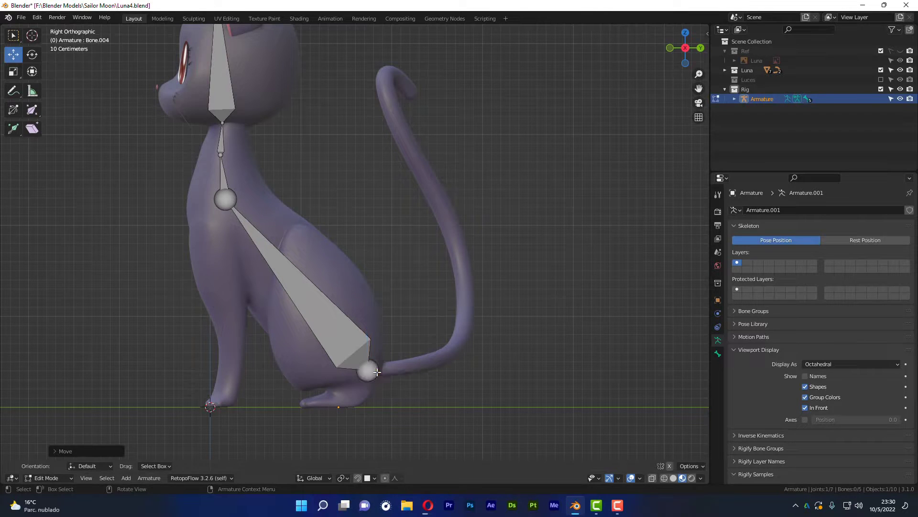
key(e)
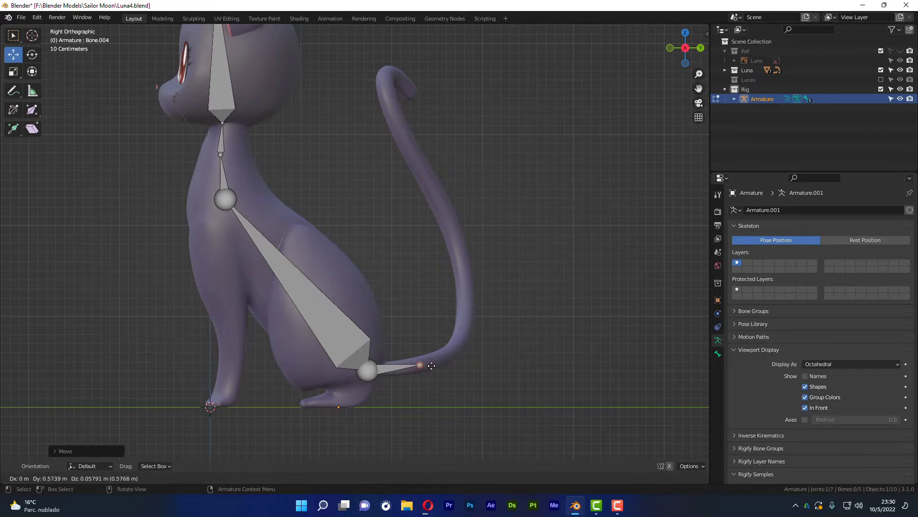
click(432, 365)
key(e)
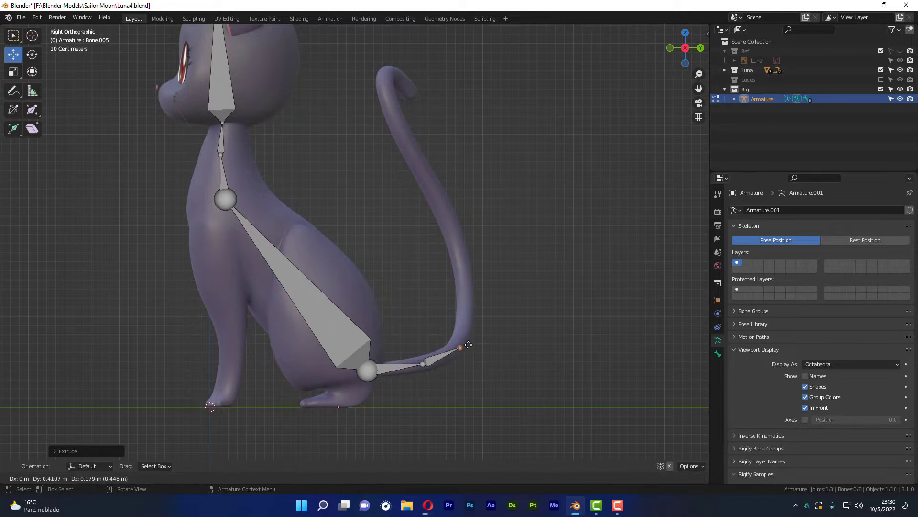
click(470, 336)
key(e)
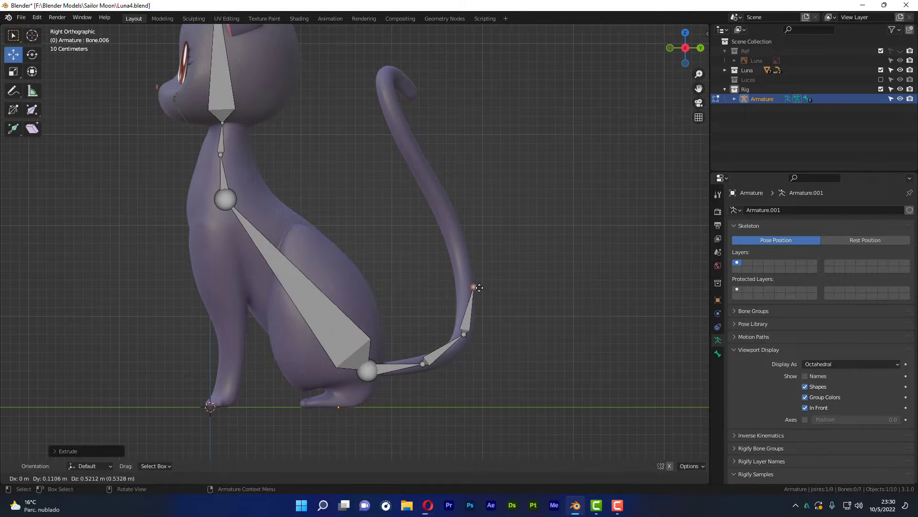
click(467, 281)
- Extrude five more bones along the tail's curve up to its tip
key(e)
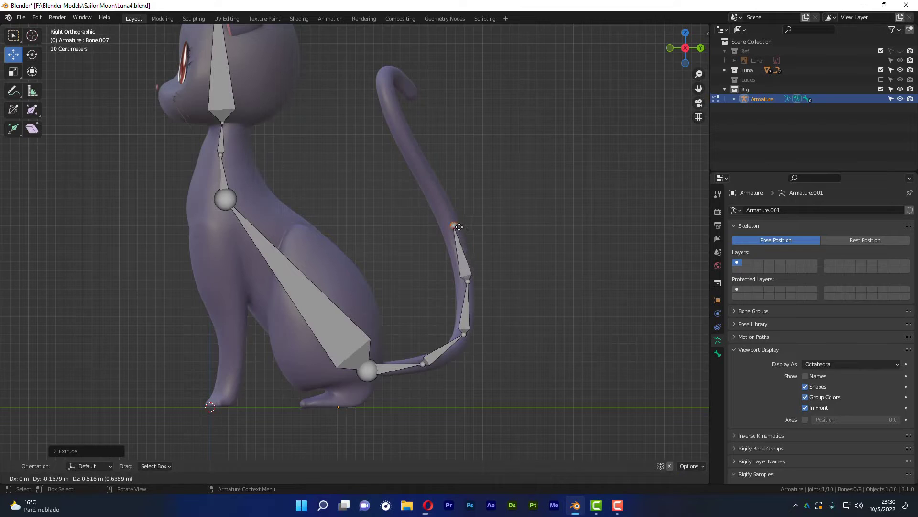
click(459, 226)
key(e)
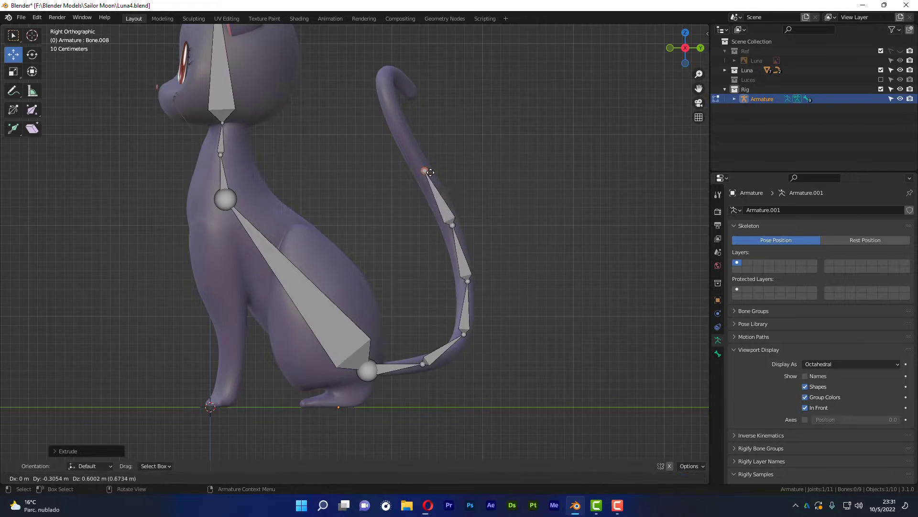
click(432, 176)
key(e)
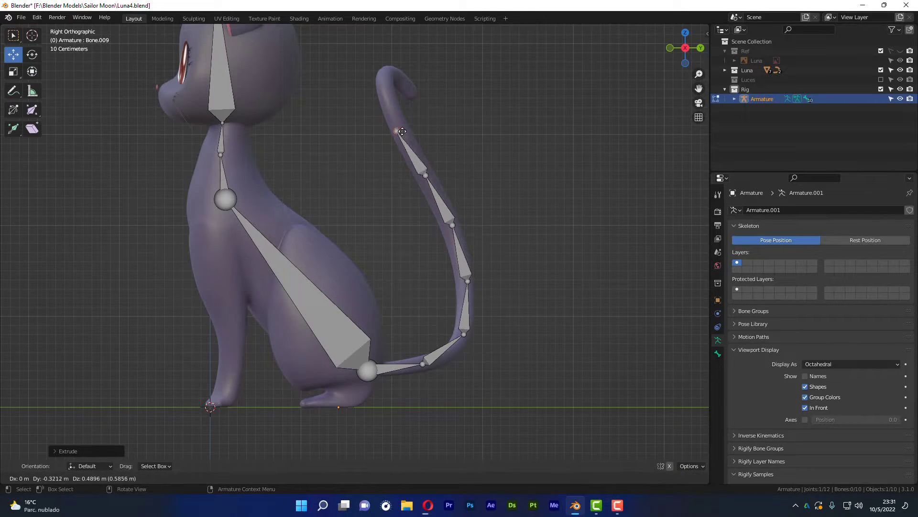
click(402, 126)
key(e)
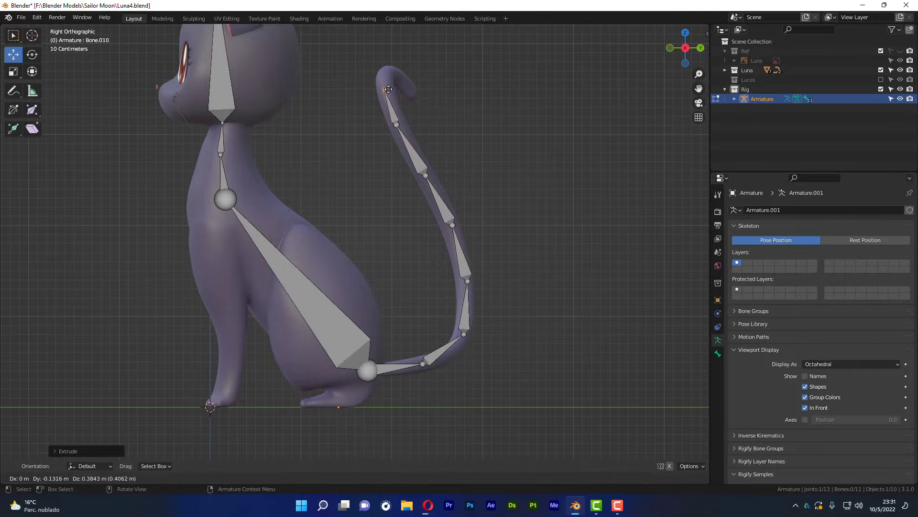
click(386, 87)
key(e)
click(389, 59)
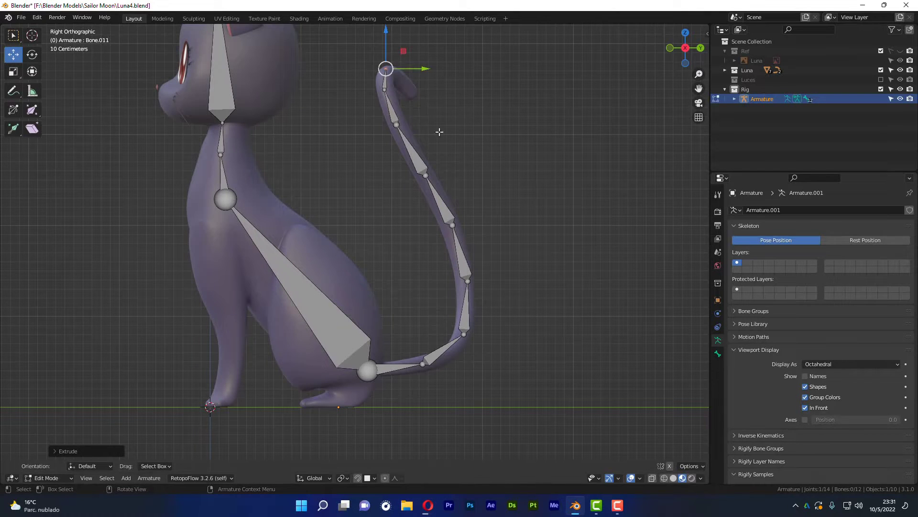
alt+middle_drag(474, 85, 485, 201)
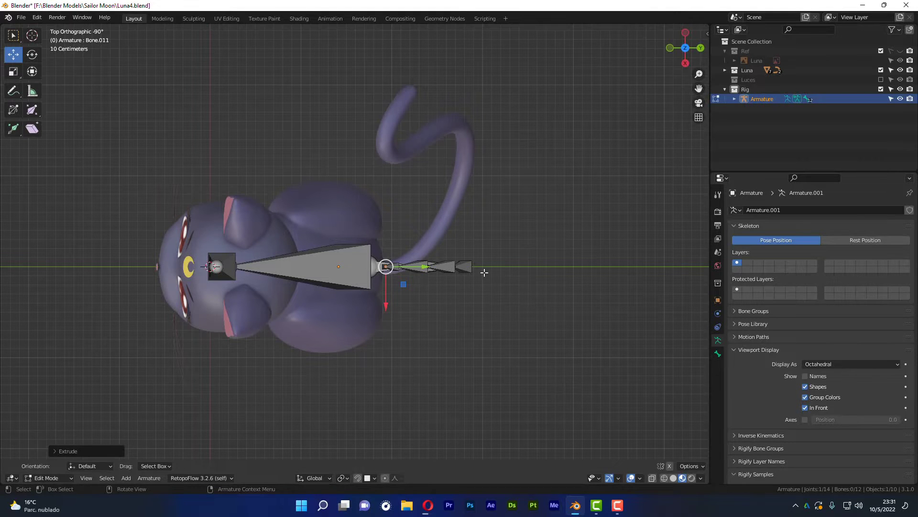
middle_drag(484, 272, 404, 179)
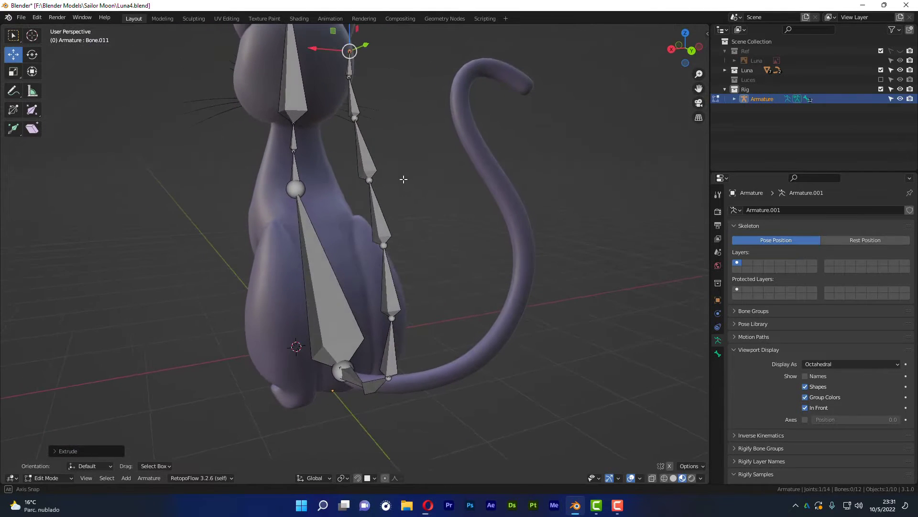
mouse_move(420, 364)
middle_down()
mouse_move(452, 311)
mouse_move(417, 327)
middle_up()
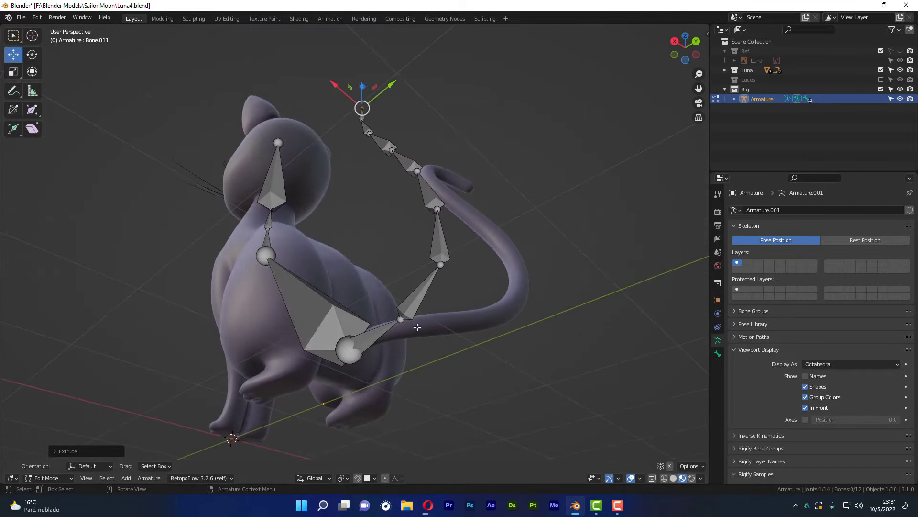
mouse_move(402, 290)
middle_down()
mouse_move(358, 297)
mouse_move(464, 269)
mouse_move(434, 329)
middle_up()
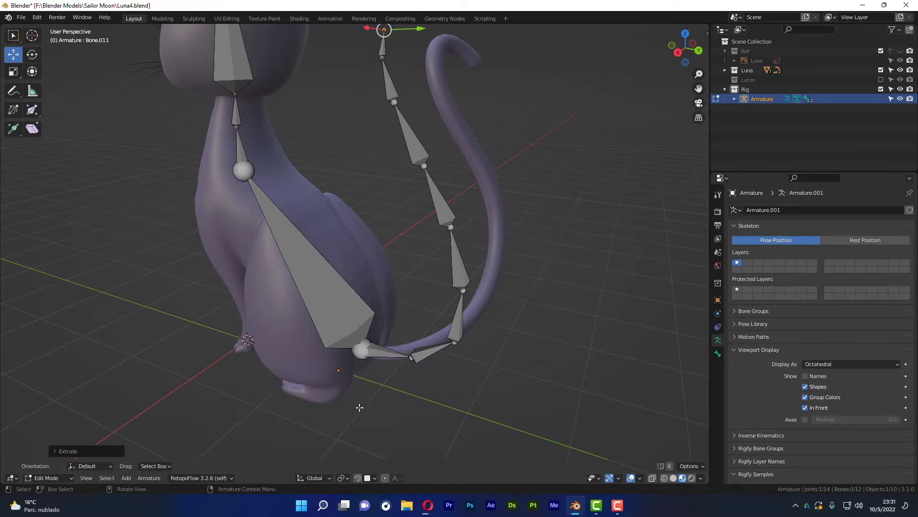
- Enable snapping with the snap target set to Volume
click(357, 478)
click(374, 478)
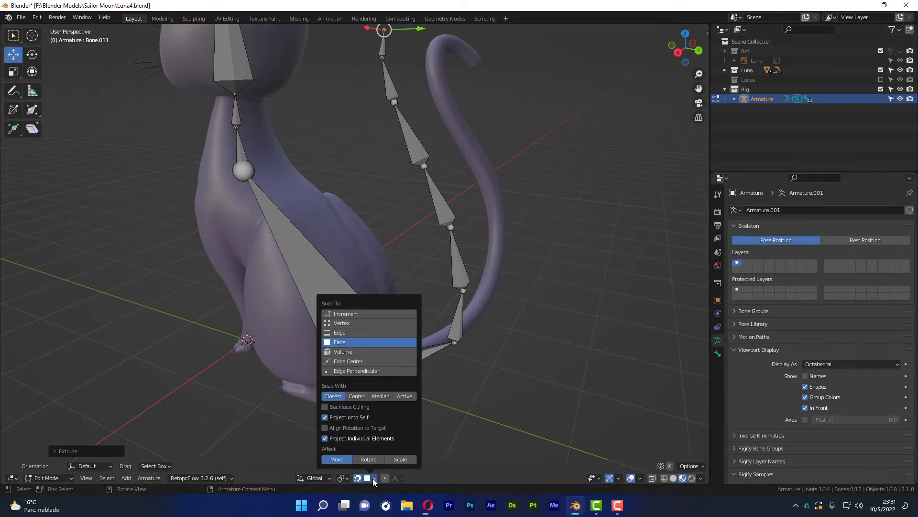
click(349, 350)
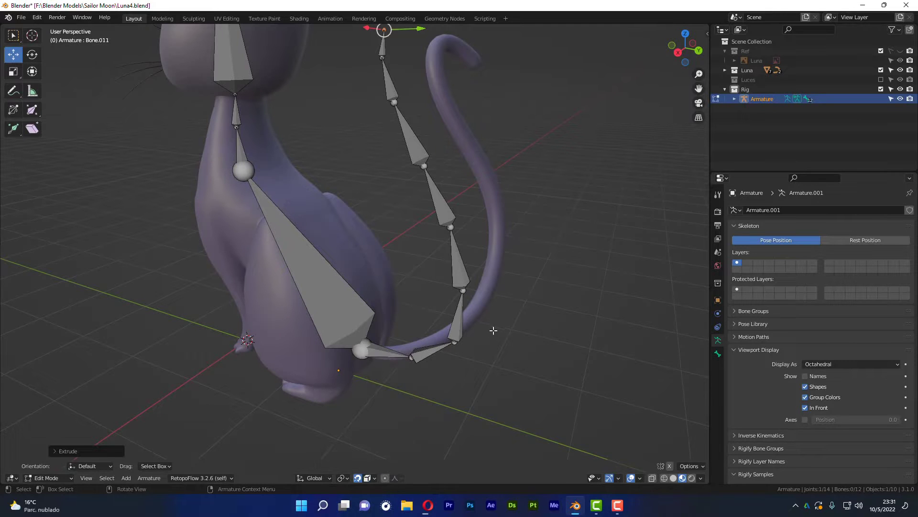
- Move the first tail joint into the middle of the tail mesh at its root
mouse_move(435, 343)
middle_down()
mouse_move(445, 365)
mouse_move(451, 349)
middle_up()
scroll(430, 330, up, 3)
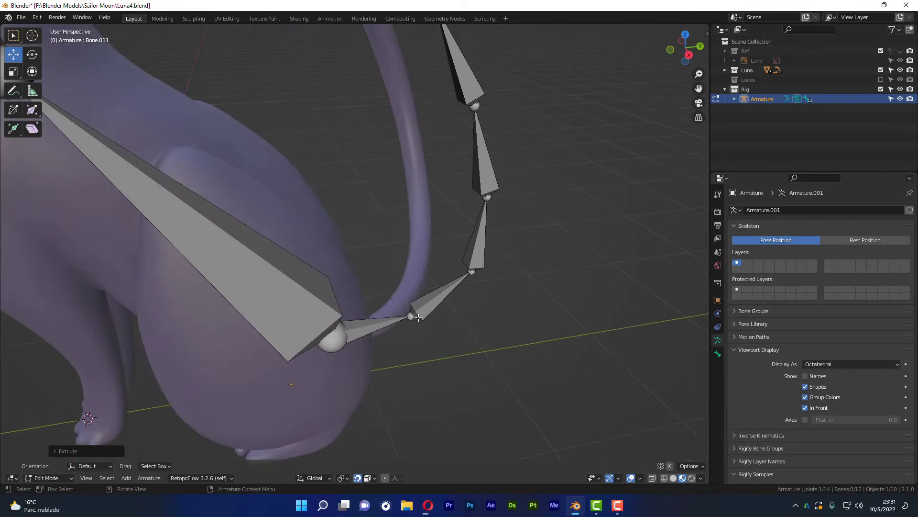
scroll(410, 308, up, 3)
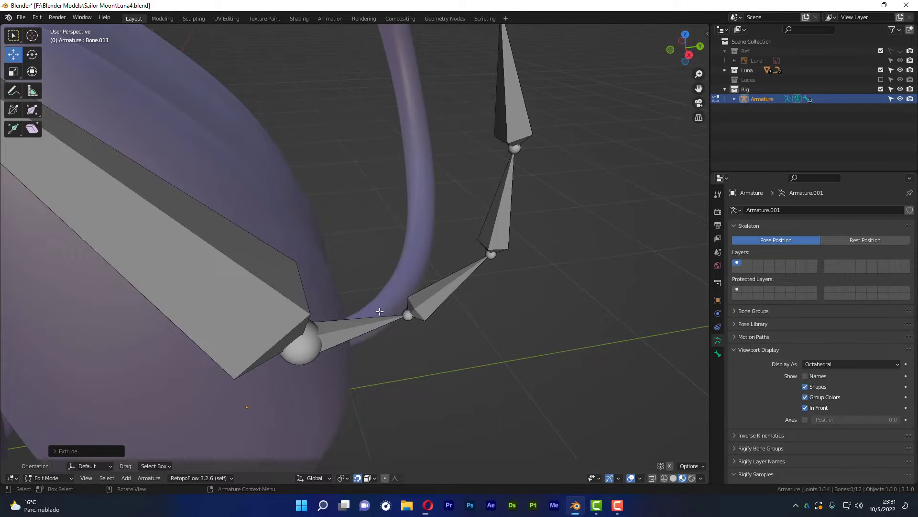
click(408, 314)
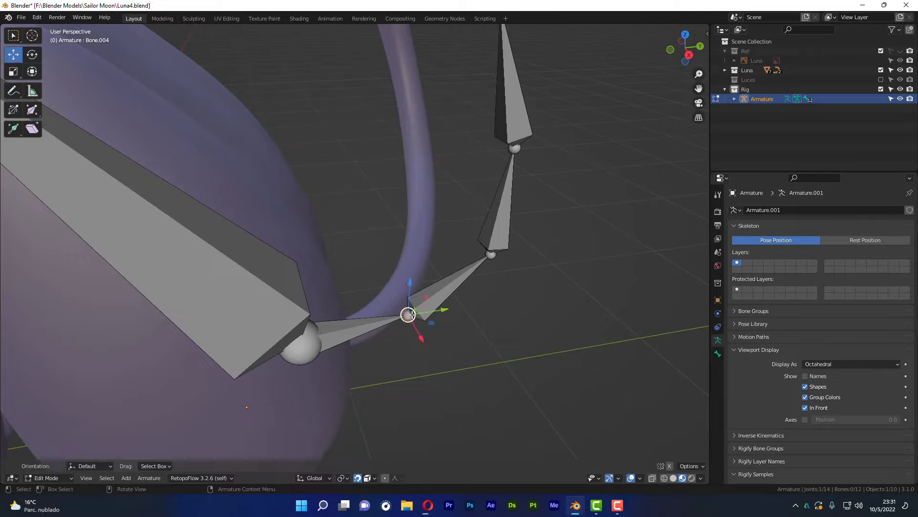
drag(408, 314, 388, 299)
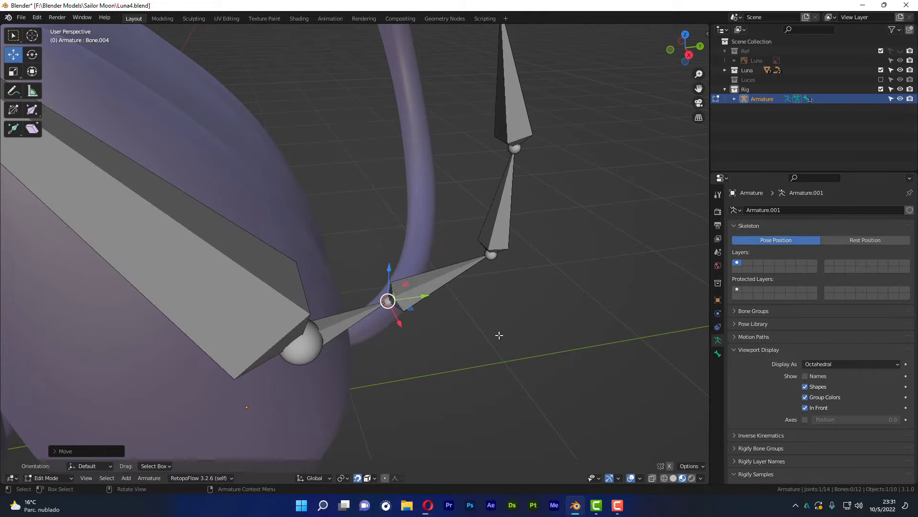
mouse_move(498, 332)
middle_down()
mouse_move(440, 295)
mouse_move(299, 273)
mouse_move(304, 318)
mouse_move(294, 318)
mouse_move(413, 345)
mouse_move(502, 338)
mouse_move(503, 311)
mouse_move(414, 272)
mouse_move(391, 273)
mouse_move(501, 328)
mouse_move(429, 268)
middle_up()
- In back orthographic view, move the next tail joint over onto the curved tail
key(ctrl+KP_1)
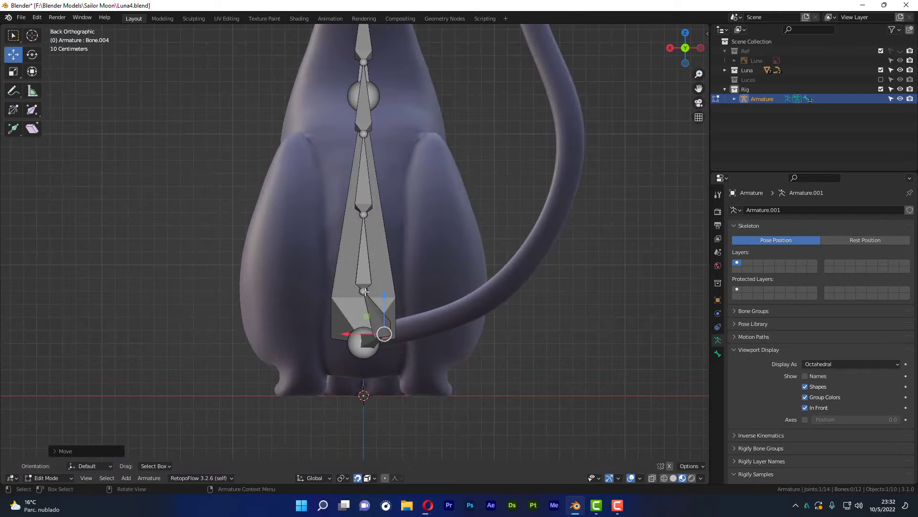
click(365, 291)
drag(363, 291, 440, 319)
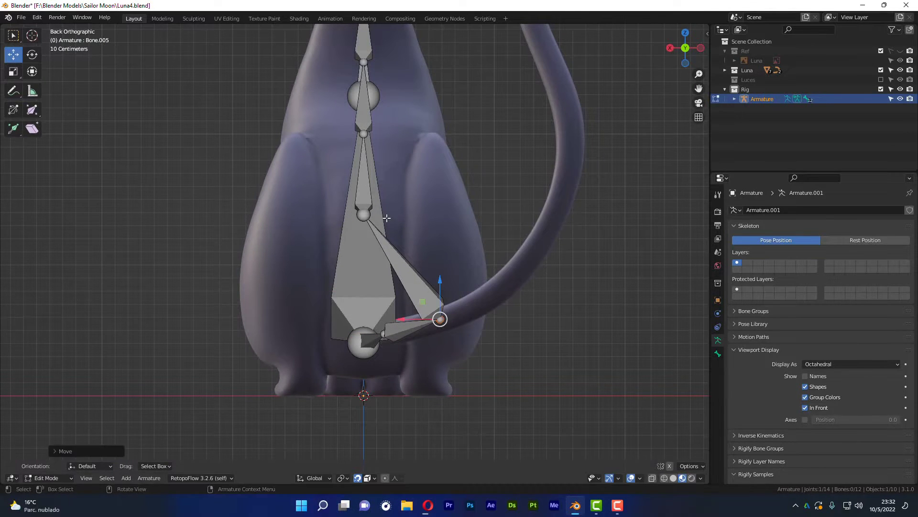
click(368, 212)
click(364, 214)
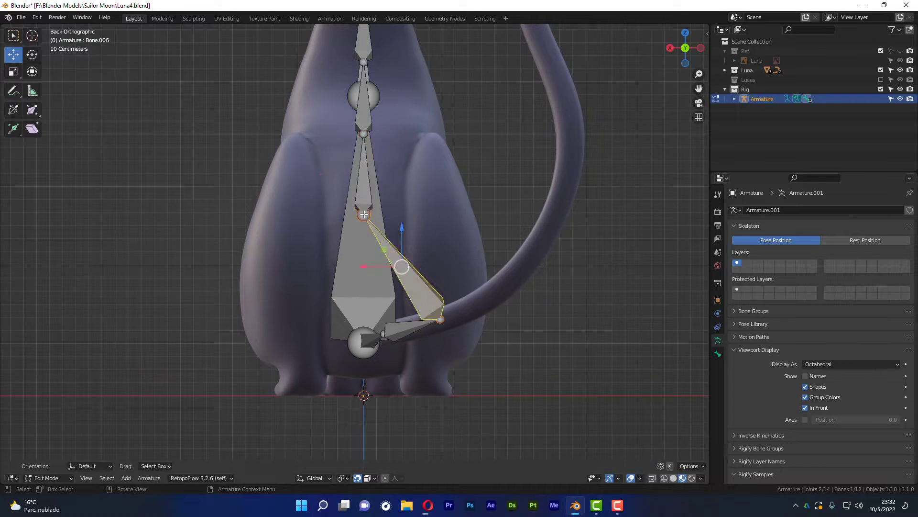
click(364, 215)
click(364, 217)
middle_drag(359, 218, 420, 221)
- Drag the following two joints outward onto the tail, stretching the chain along it
click(421, 220)
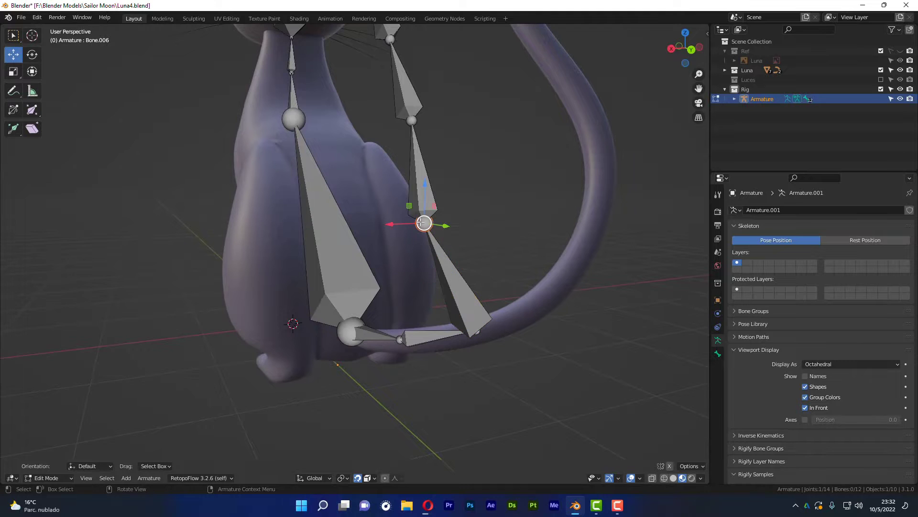
middle_drag(503, 228, 391, 210)
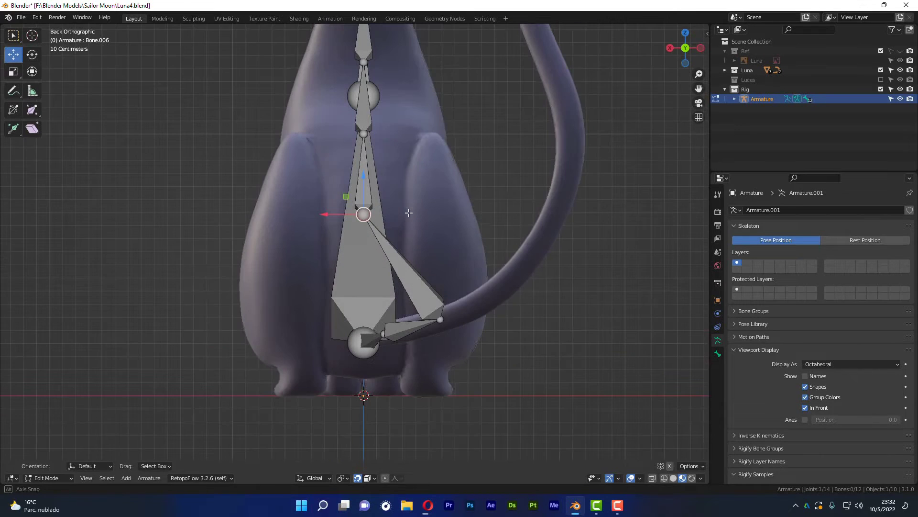
drag(390, 221, 547, 275)
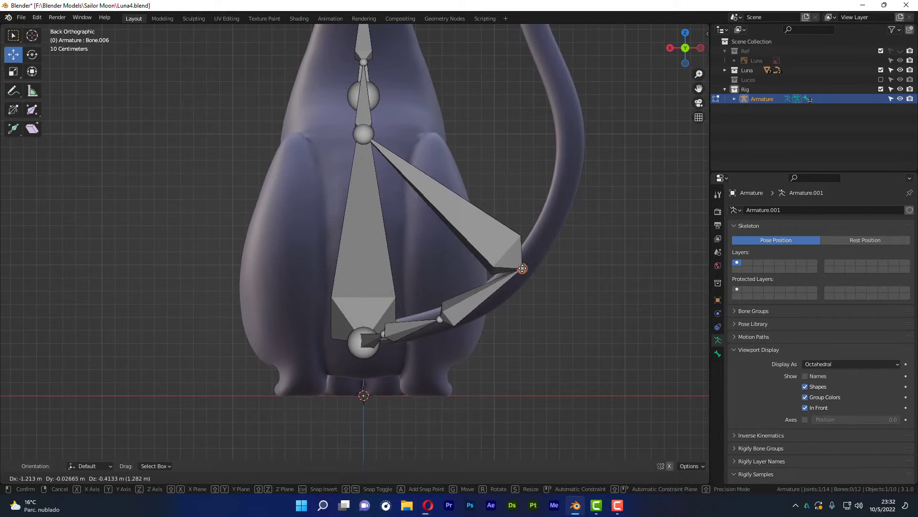
shift+middle_drag(544, 177, 483, 262)
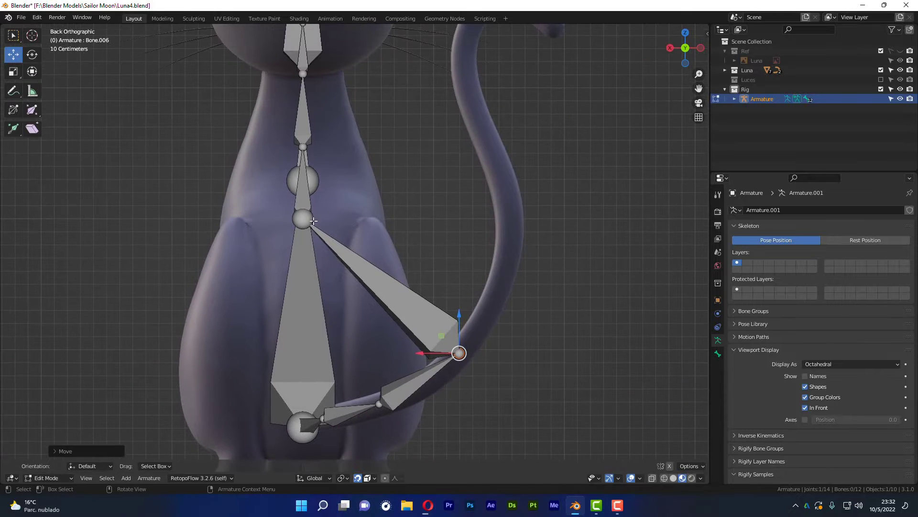
click(305, 219)
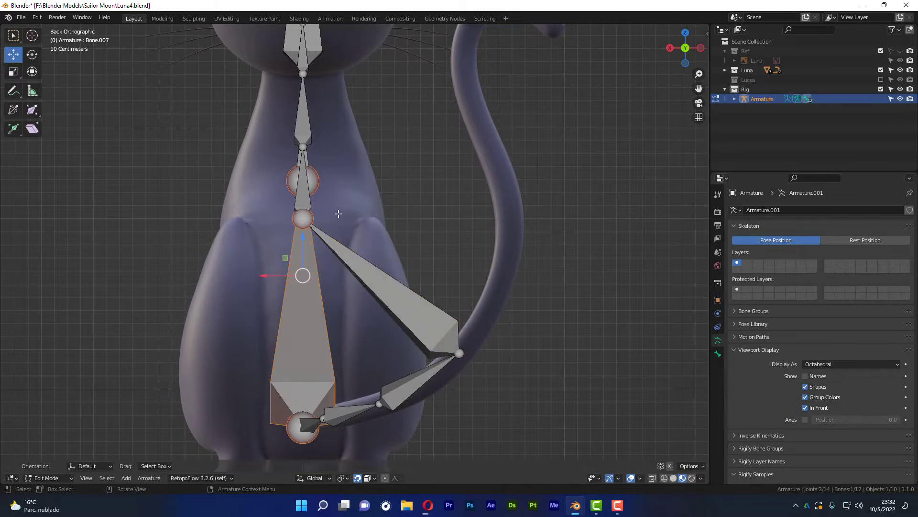
middle_drag(419, 216, 360, 219)
click(372, 220)
alt+middle_drag(546, 215, 329, 210)
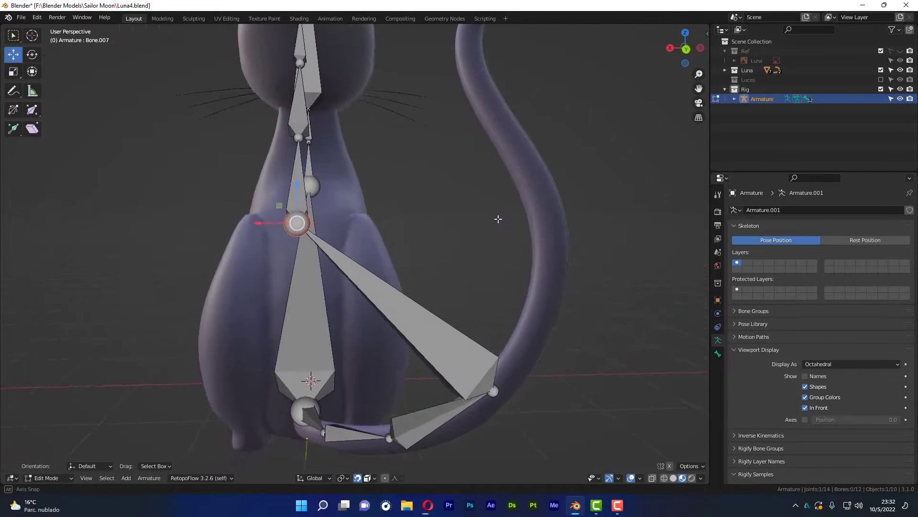
drag(318, 221, 509, 265)
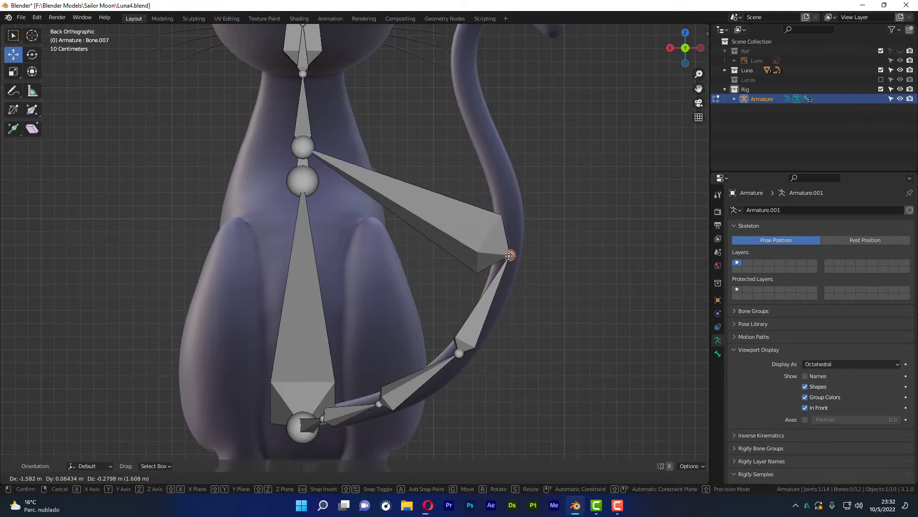
mouse_move(379, 160)
middle_down()
mouse_move(355, 156)
mouse_move(414, 155)
middle_up()
- Move the next chain joint and the neck joint onto the tail curve
click(353, 146)
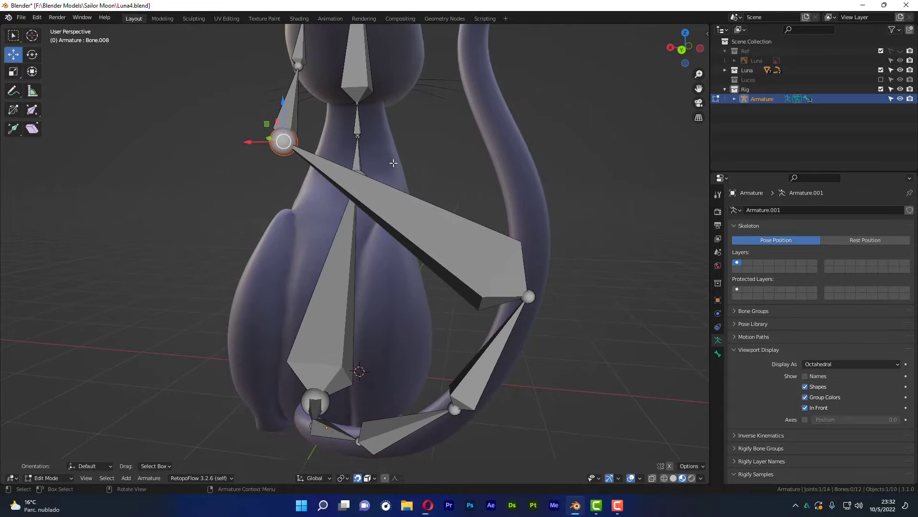
key(ctrl+KP_1)
drag(303, 144, 494, 158)
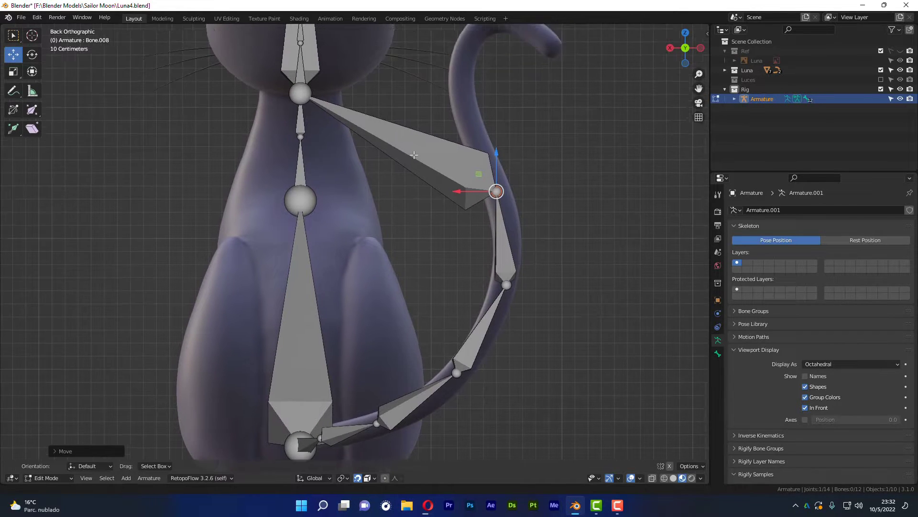
mouse_move(303, 42)
shift+middle_down()
mouse_move(298, 153)
mouse_move(313, 171)
mouse_move(457, 178)
shift+middle_up()
click(301, 171)
key(g)
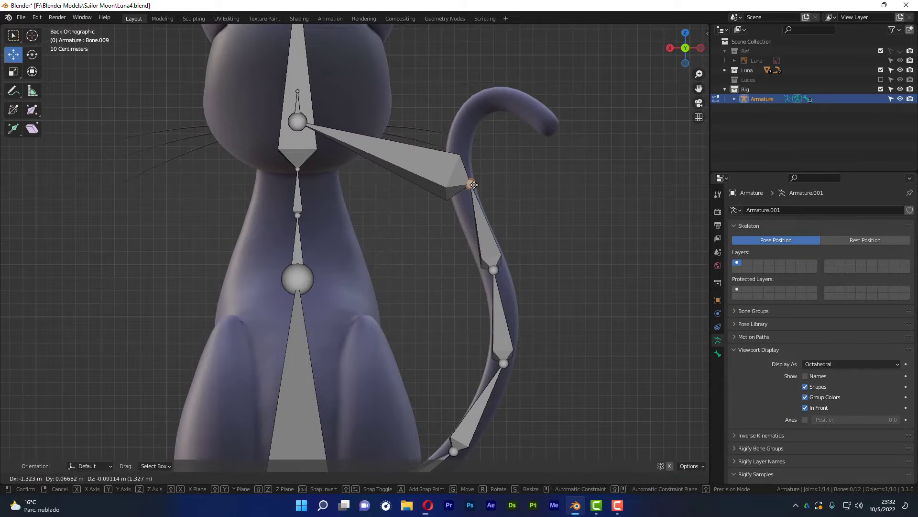
click(523, 188)
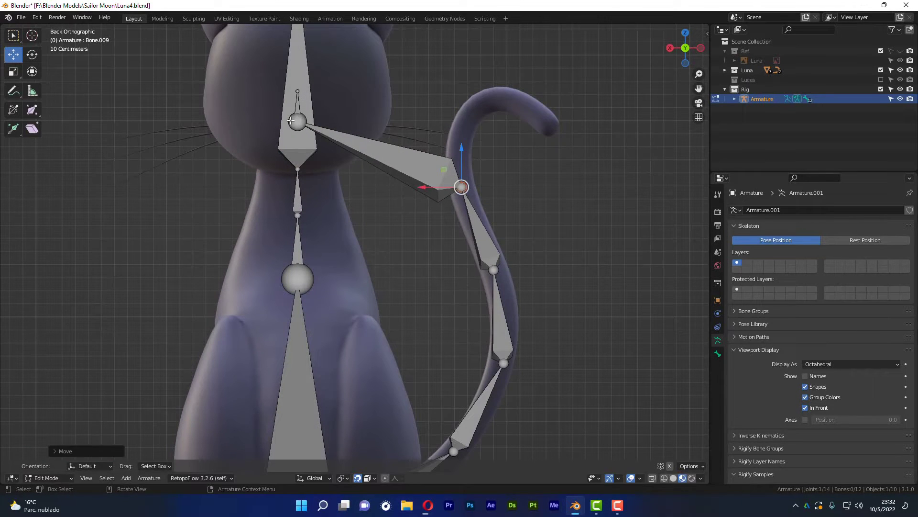
- Move the remaining upper joints onto the tail, the last one at the tail tip
click(293, 122)
mouse_move(293, 121)
middle_down()
mouse_move(307, 111)
mouse_move(298, 117)
middle_up()
click(306, 111)
key(g)
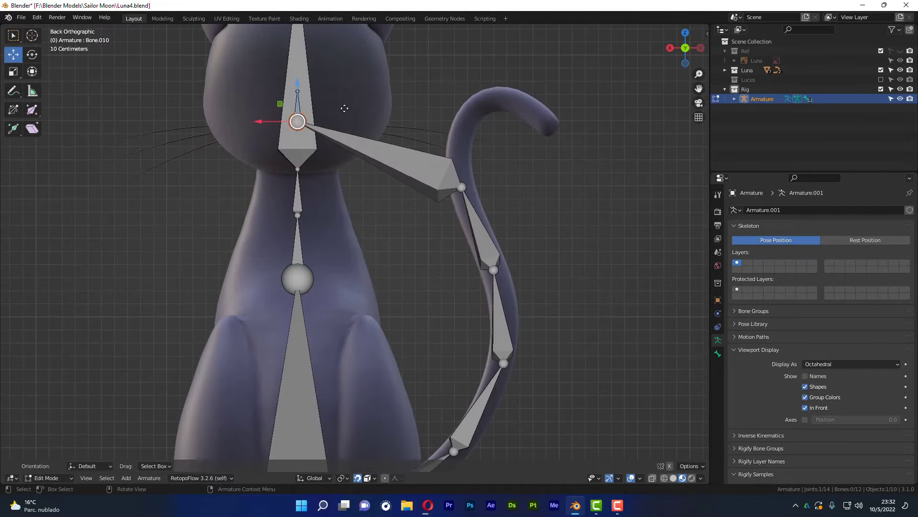
click(473, 132)
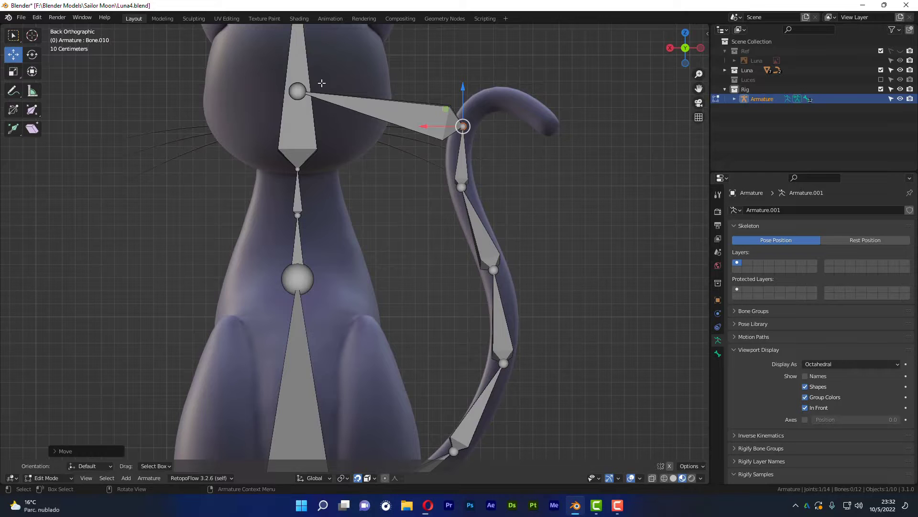
click(296, 91)
mouse_move(303, 89)
middle_down()
mouse_move(294, 84)
mouse_move(321, 98)
middle_up()
click(294, 85)
key(g)
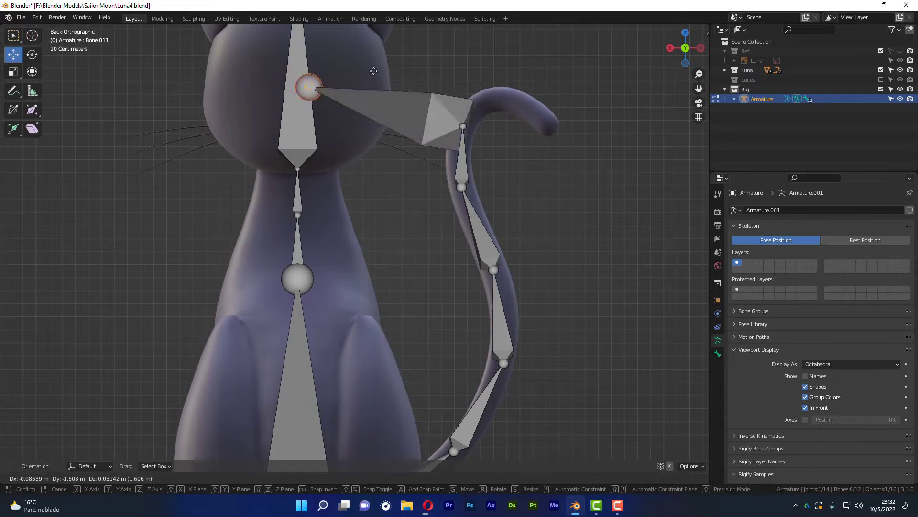
click(496, 98)
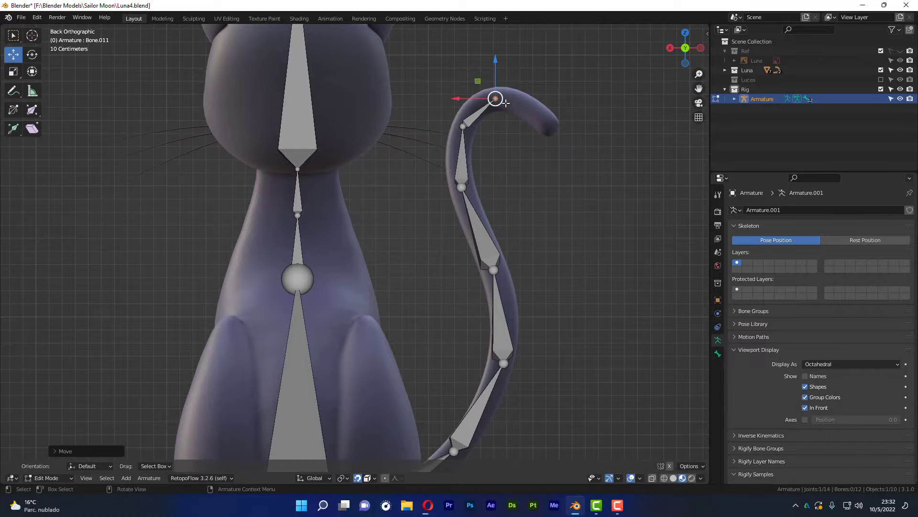
mouse_move(495, 98)
middle_down()
mouse_move(510, 86)
mouse_move(523, 96)
mouse_move(437, 136)
mouse_move(433, 160)
mouse_move(432, 144)
mouse_move(452, 211)
mouse_move(498, 152)
mouse_move(359, 195)
mouse_move(379, 166)
mouse_move(413, 184)
middle_up()
scroll(359, 195, up, 3)
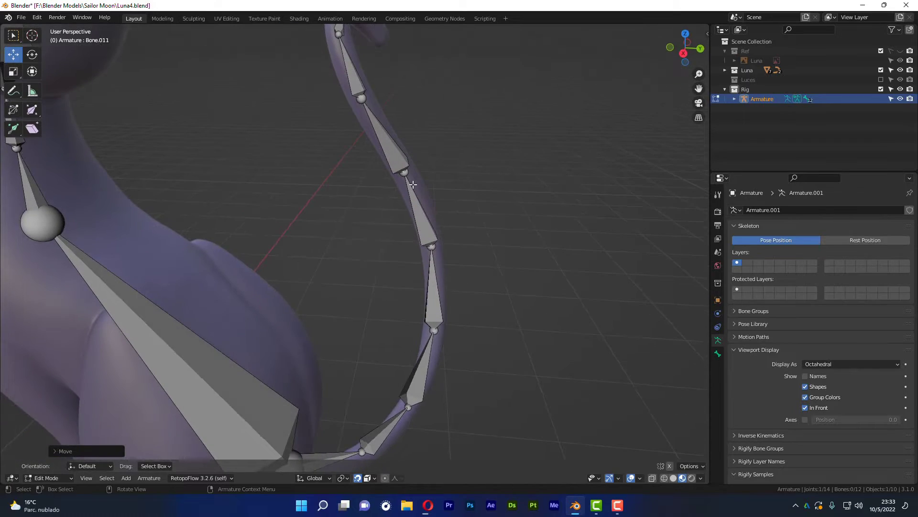
- Turn on the Wireframe overlay via Quick Favorites and orbit to inspect the curled tail
key(q)
click(403, 185)
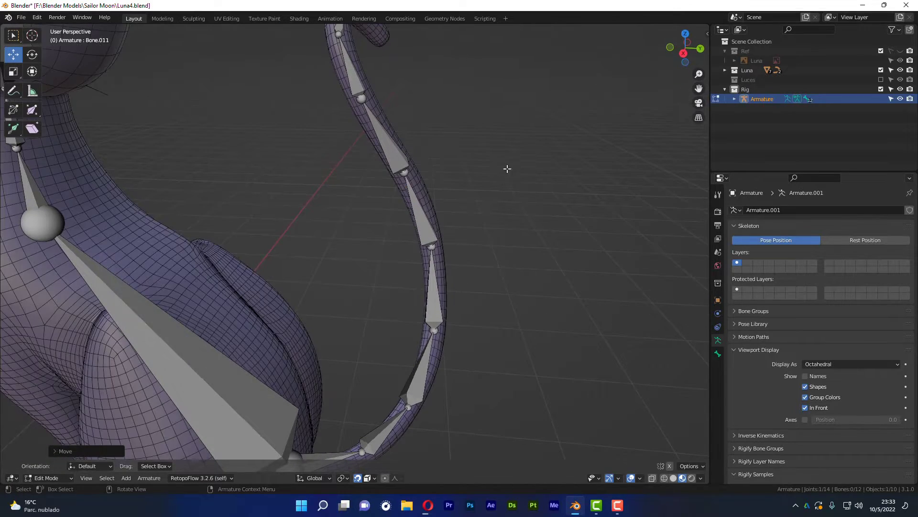
middle_drag(506, 168, 308, 152)
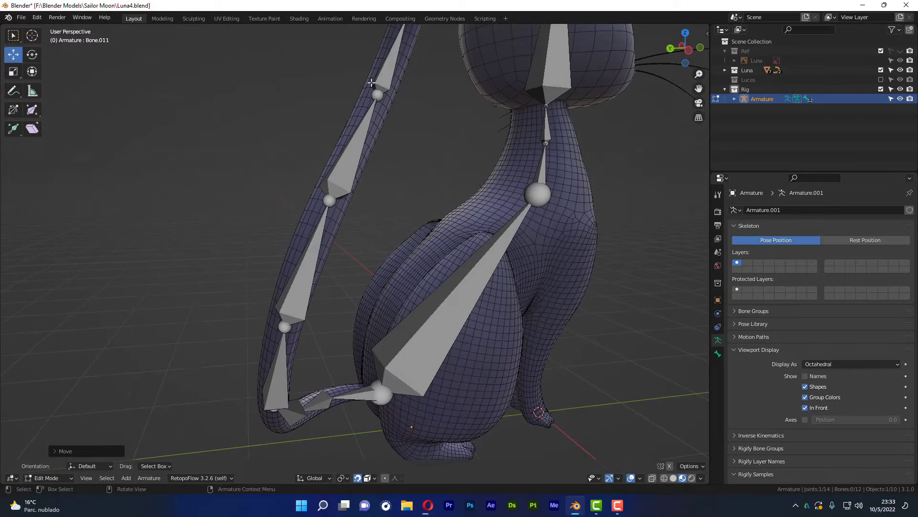
scroll(371, 83, up, 2)
scroll(371, 83, up, 3)
scroll(371, 83, up, 3)
middle_drag(371, 83, 256, 101)
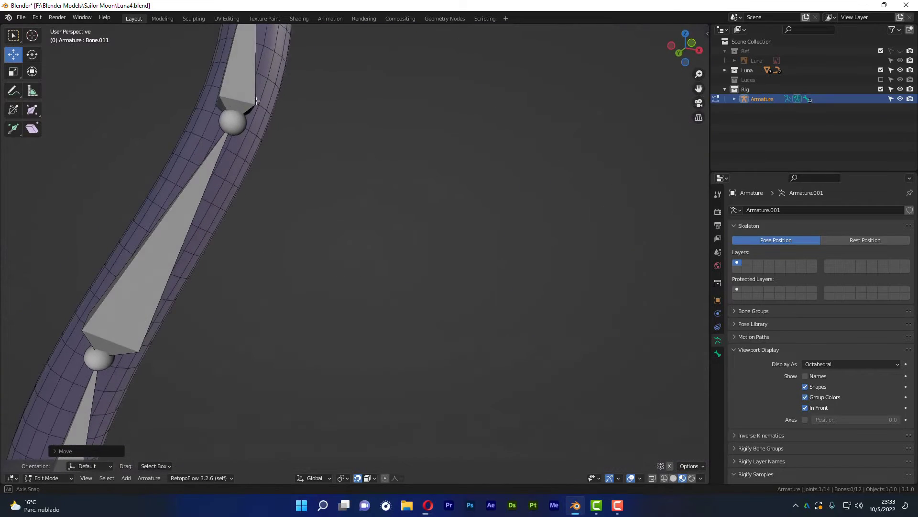
mouse_move(265, 145)
middle_down()
mouse_move(242, 137)
mouse_move(265, 76)
middle_up()
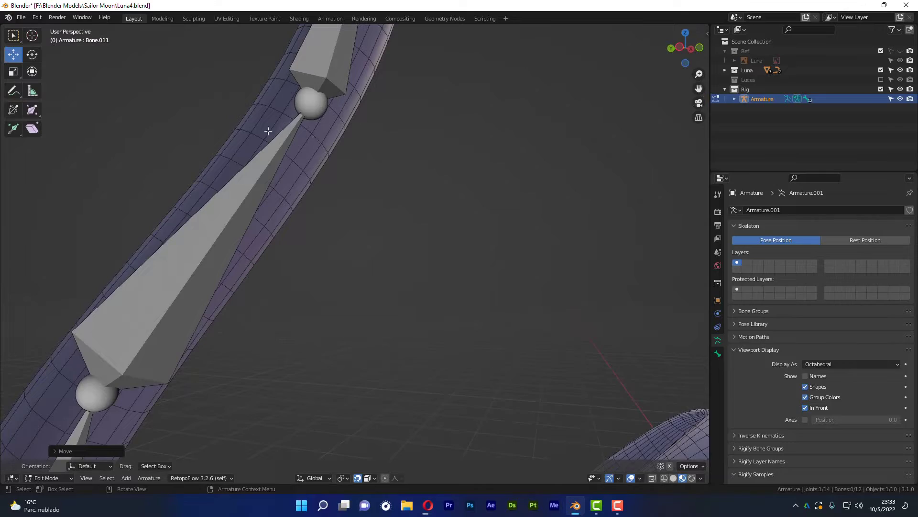
scroll(269, 130, down, 2)
scroll(348, 80, down, 3)
mouse_move(349, 80)
middle_down()
mouse_move(462, 142)
mouse_move(517, 156)
mouse_move(484, 82)
mouse_move(484, 34)
middle_up()
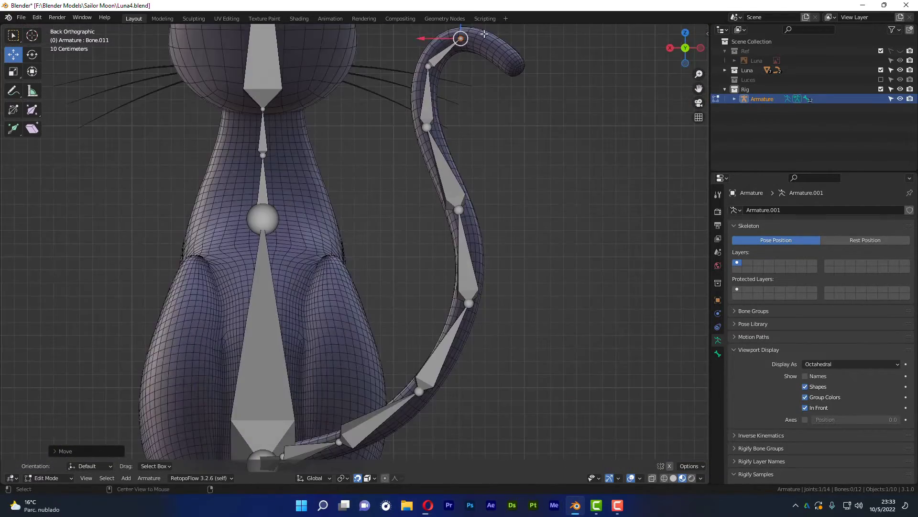
- Move the tail tip joint into the curl and extrude two bones around the curl to the tip
scroll(436, 156, up, 1)
scroll(436, 173, up, 2)
key(g)
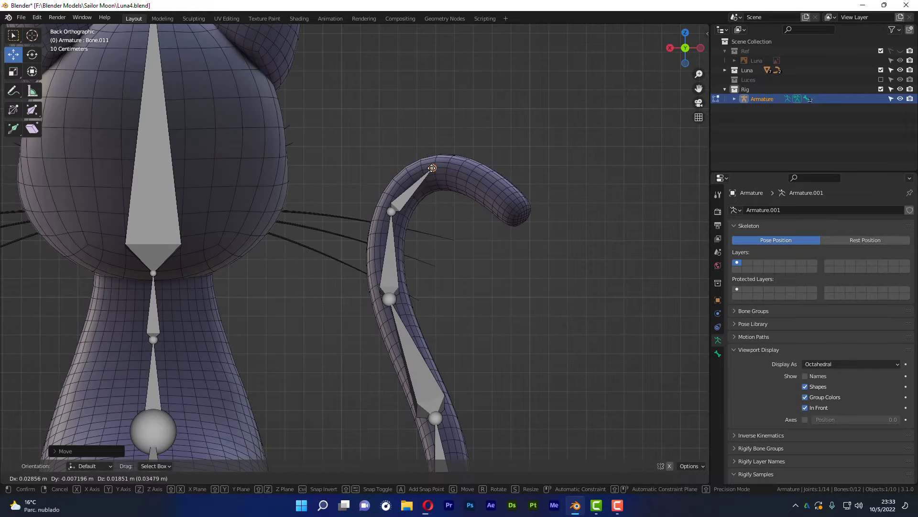
click(427, 172)
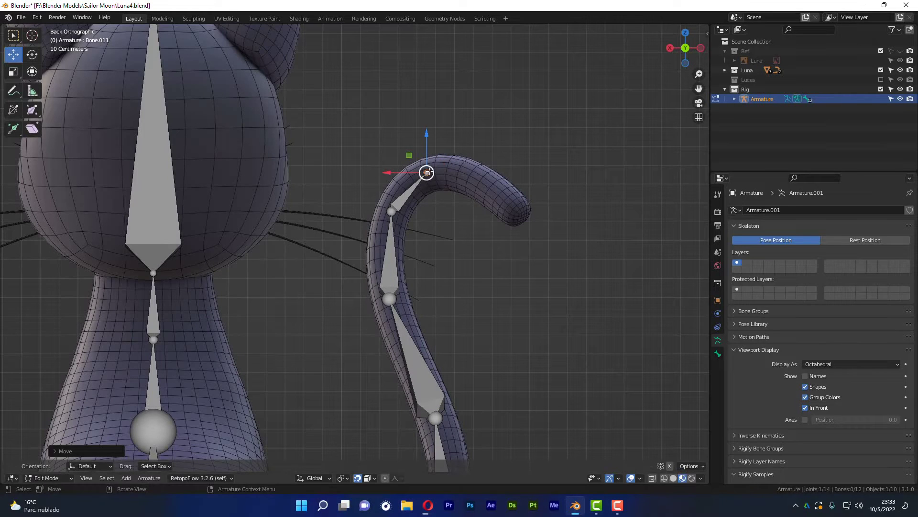
key(e)
click(470, 178)
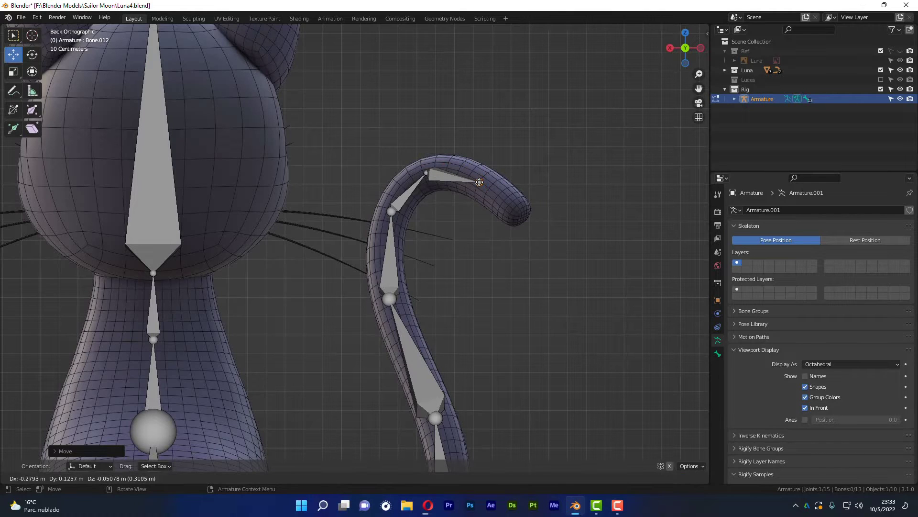
click(480, 182)
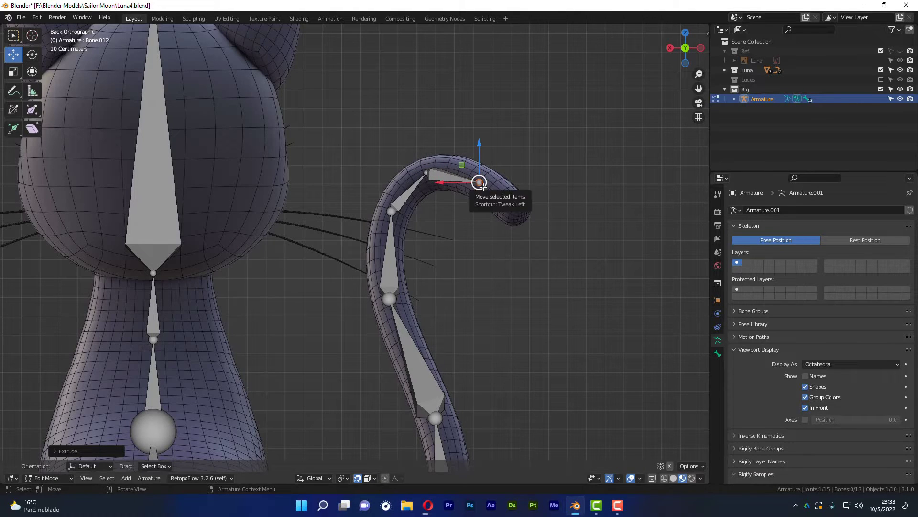
key(e)
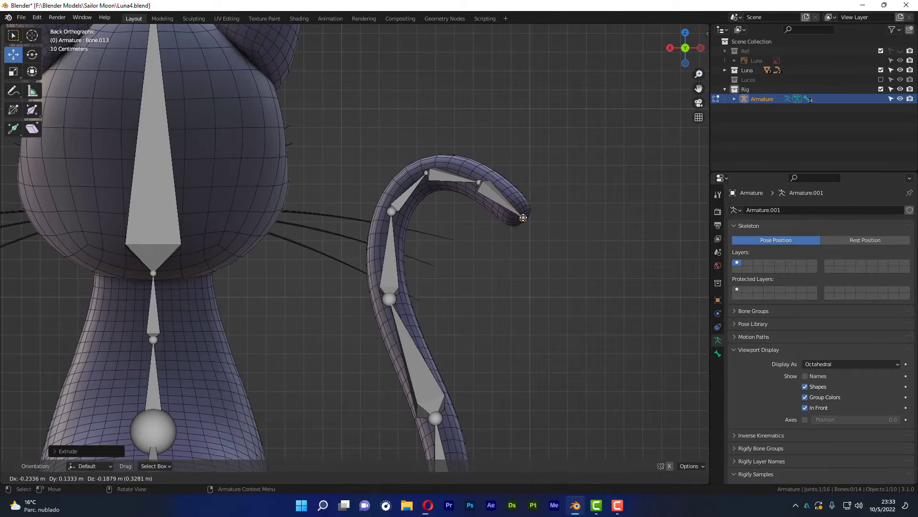
click(523, 217)
mouse_move(523, 218)
middle_down()
mouse_move(541, 209)
mouse_move(459, 201)
mouse_move(422, 168)
mouse_move(312, 120)
middle_up()
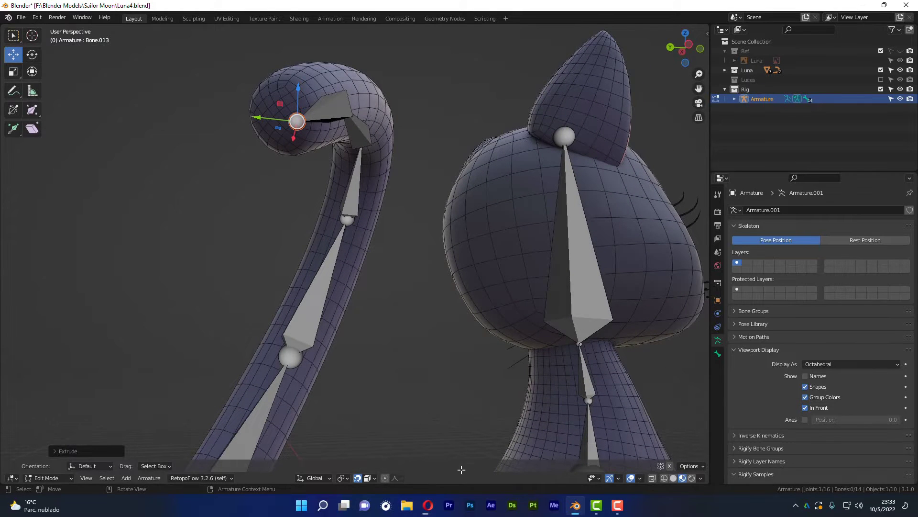
- Turn on snapping to mesh faces and reposition the bone tip inside the tail end
click(357, 476)
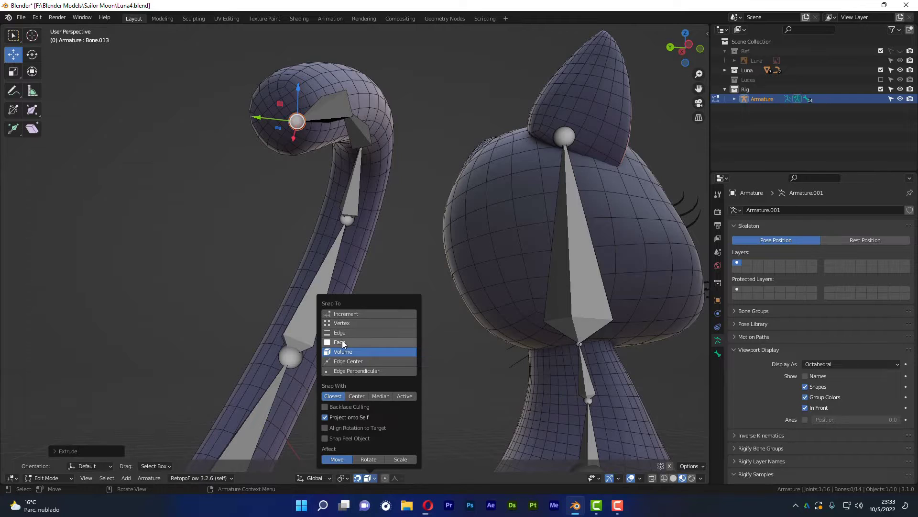
click(342, 342)
middle_drag(342, 340, 368, 99)
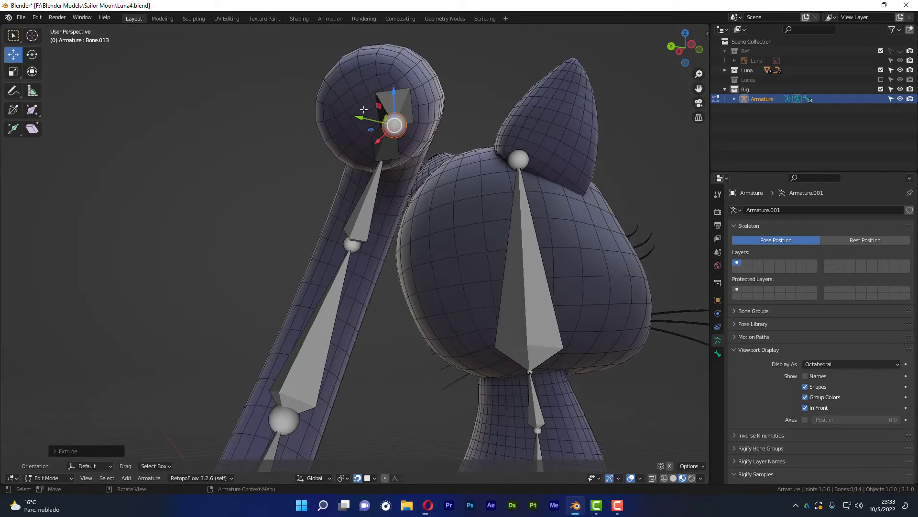
mouse_move(400, 125)
mouse_down()
mouse_move(381, 96)
mouse_move(364, 108)
mouse_up()
click(399, 220)
mouse_move(374, 132)
middle_down()
mouse_move(473, 238)
mouse_move(546, 107)
mouse_move(413, 196)
mouse_move(437, 213)
mouse_move(470, 139)
mouse_move(483, 191)
mouse_move(497, 209)
mouse_move(509, 207)
mouse_move(324, 177)
mouse_move(320, 185)
mouse_move(222, 177)
mouse_move(235, 158)
mouse_move(277, 148)
mouse_move(480, 168)
mouse_move(389, 254)
mouse_move(339, 229)
mouse_move(364, 228)
mouse_move(361, 239)
middle_up()
- Set Snap To to Volume and orbit to view the curled tail bones
scroll(361, 239, up, 2)
scroll(360, 253, up, 2)
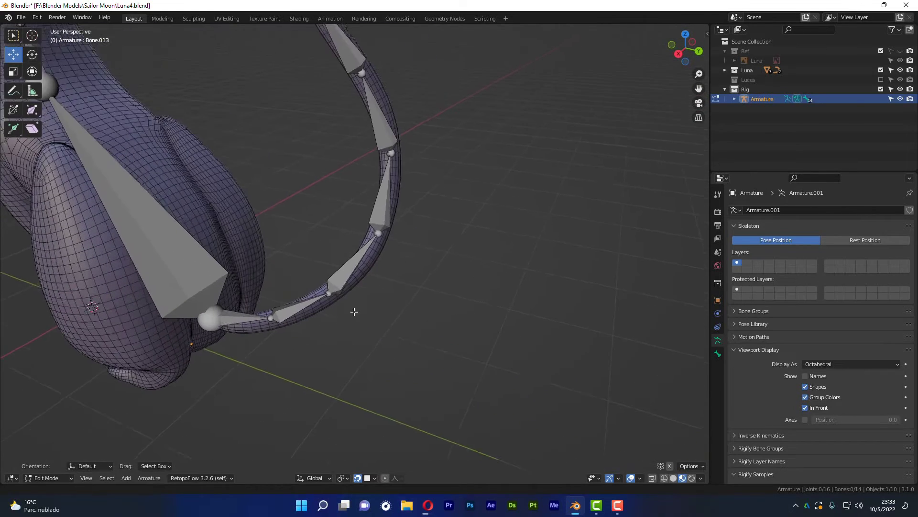
scroll(358, 266, up, 1)
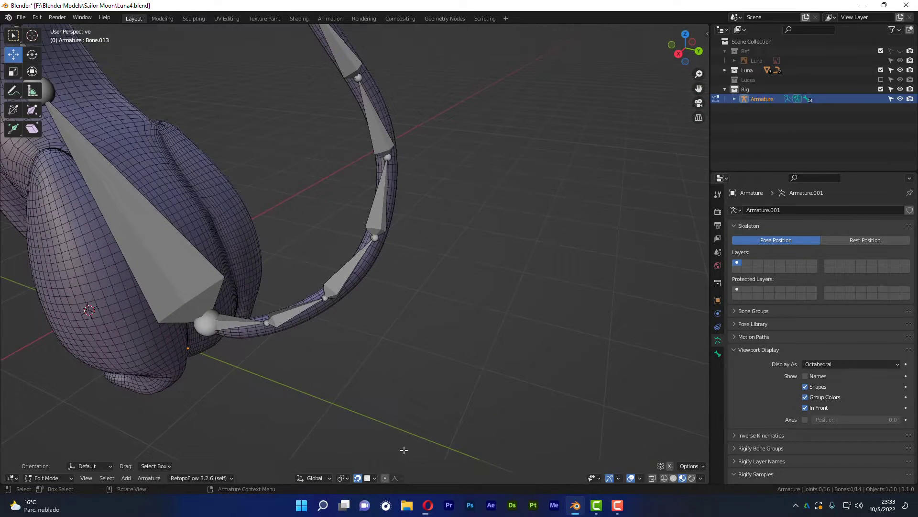
click(374, 478)
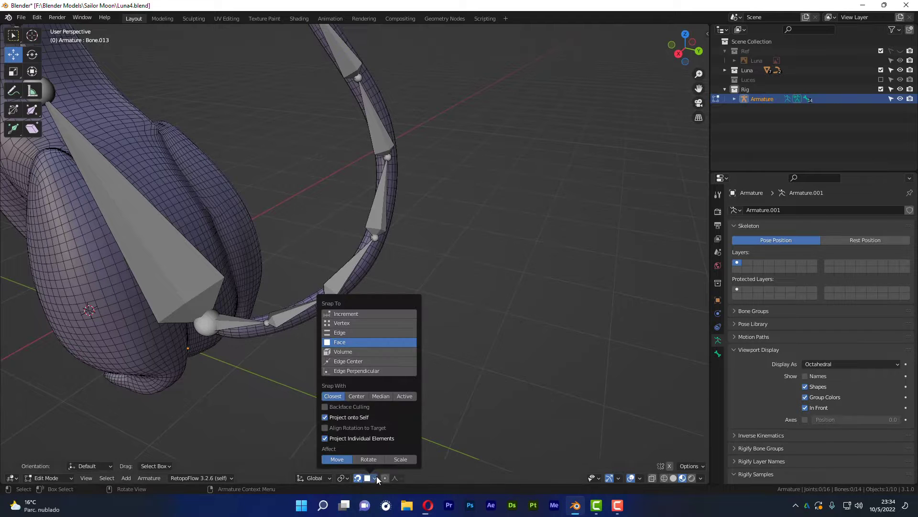
click(341, 352)
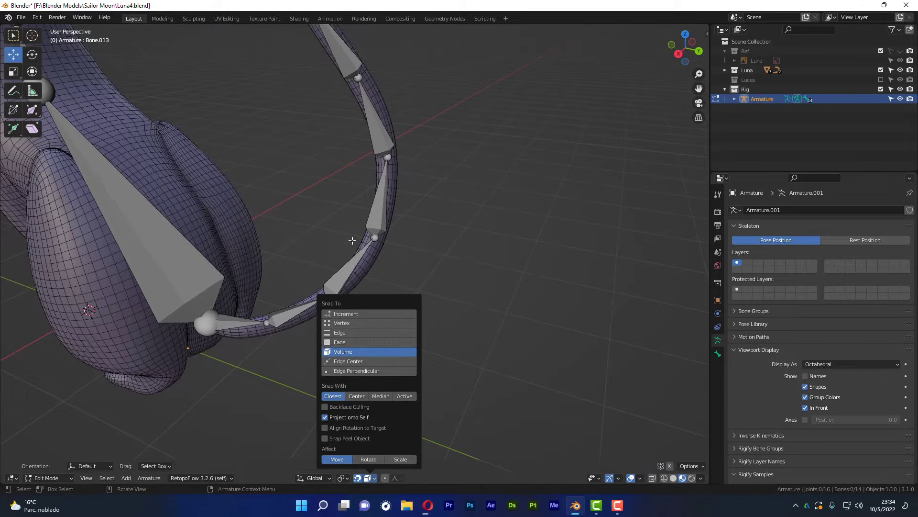
mouse_move(312, 328)
middle_down()
mouse_move(343, 333)
mouse_move(338, 349)
mouse_move(265, 307)
middle_up()
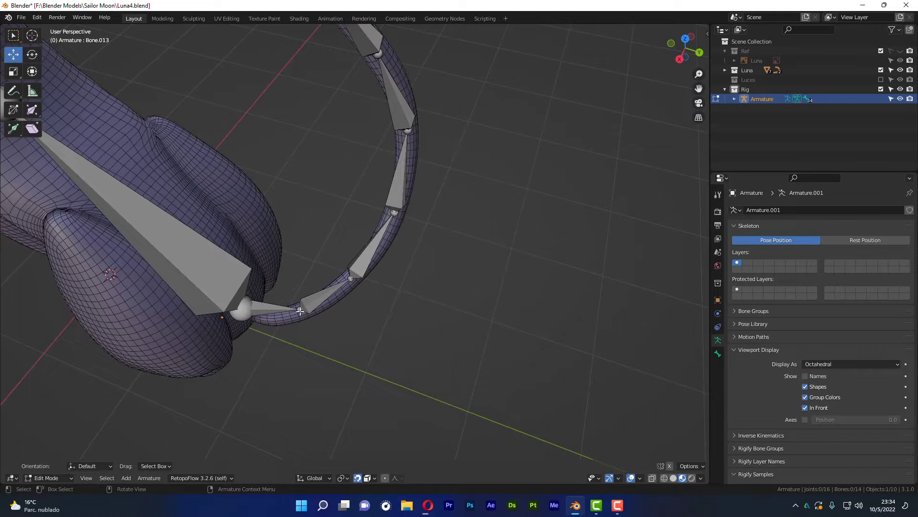
mouse_move(348, 286)
middle_down()
mouse_move(392, 297)
mouse_move(404, 345)
mouse_move(390, 339)
middle_up()
shift+middle_drag(340, 250, 340, 230)
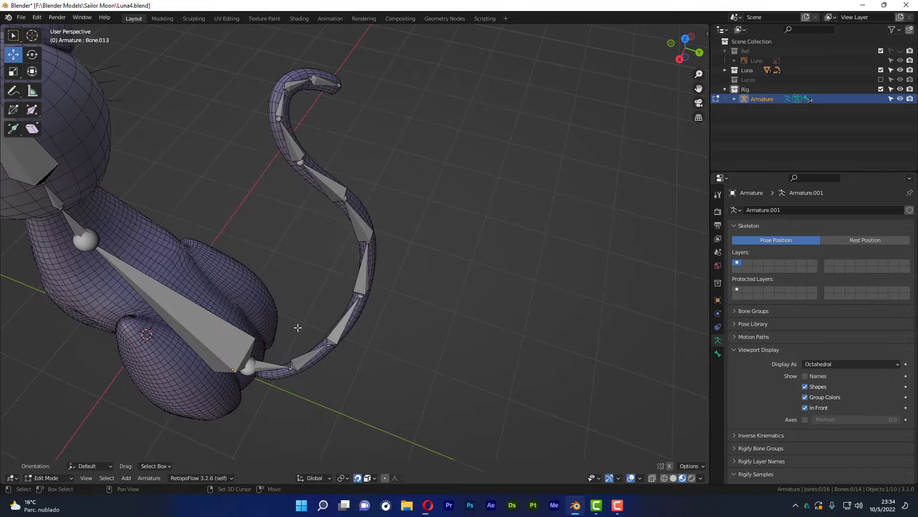
- Move the first two joints near the tail base into the centre of the tail mesh
shift+middle_drag(298, 327, 328, 299)
scroll(324, 286, up, 2)
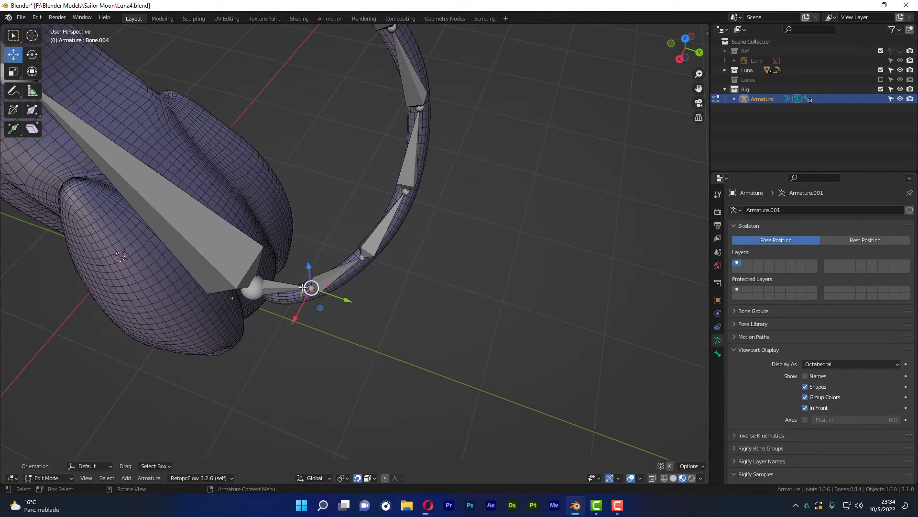
key(g)
click(311, 287)
click(363, 257)
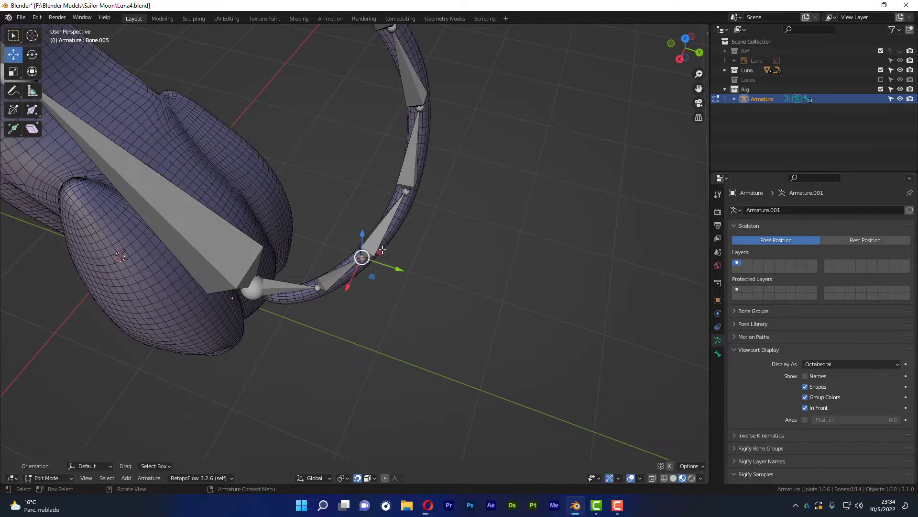
key(g)
click(414, 193)
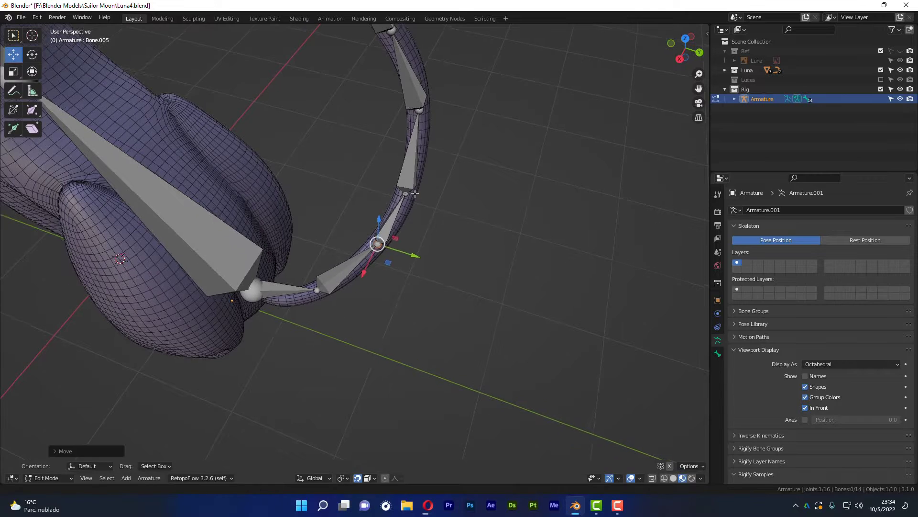
mouse_move(415, 194)
shift+middle_down()
mouse_move(397, 245)
mouse_move(437, 270)
shift+middle_up()
- Centre the next two joints further up the tail
click(387, 246)
key(g)
click(395, 232)
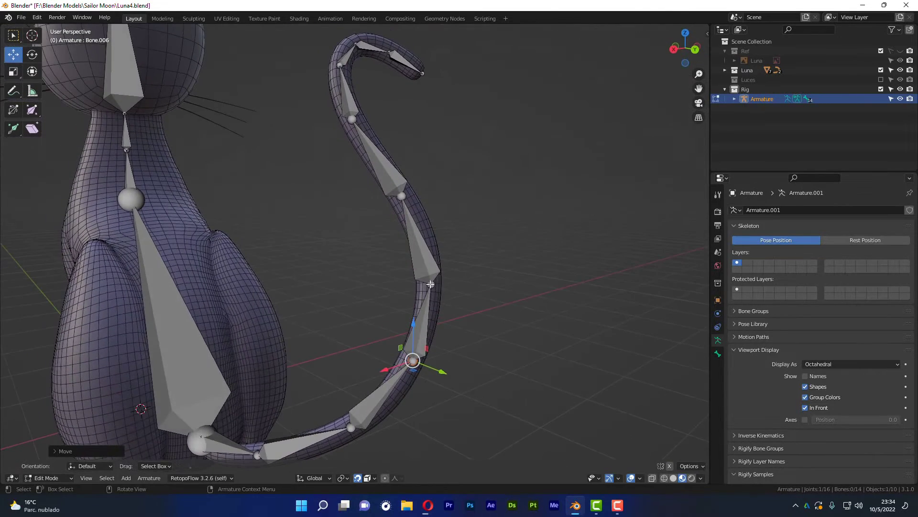
click(430, 284)
key(g)
click(416, 207)
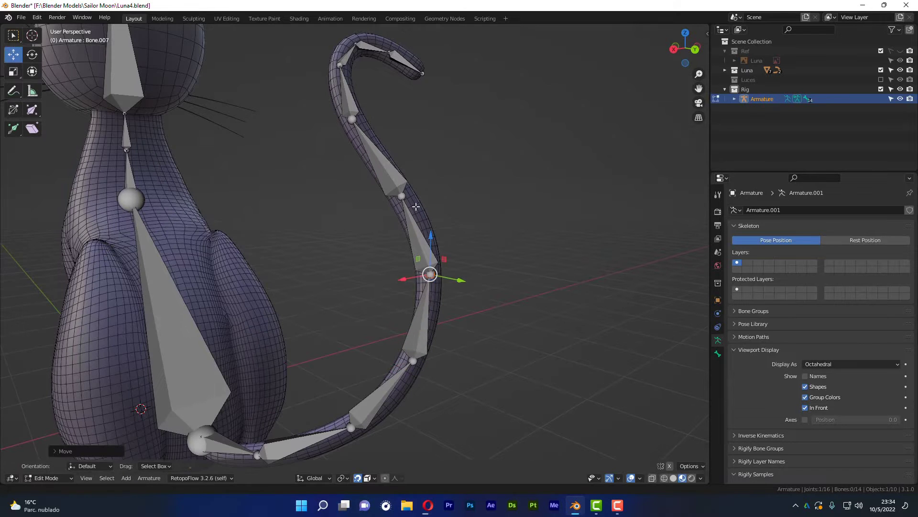
shift+middle_drag(416, 207, 426, 237)
- Centre two more joints along the upper tail toward the tip
click(412, 232)
key(g)
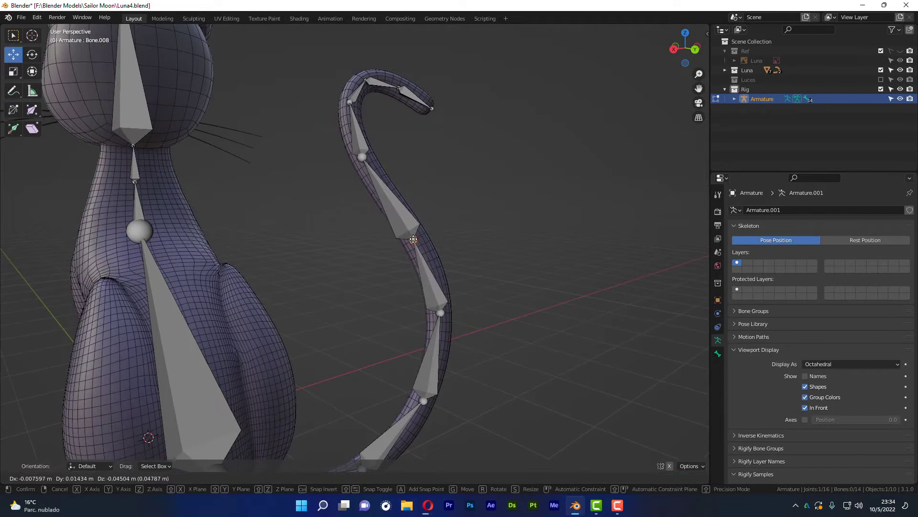
click(413, 239)
shift+middle_drag(413, 239, 427, 265)
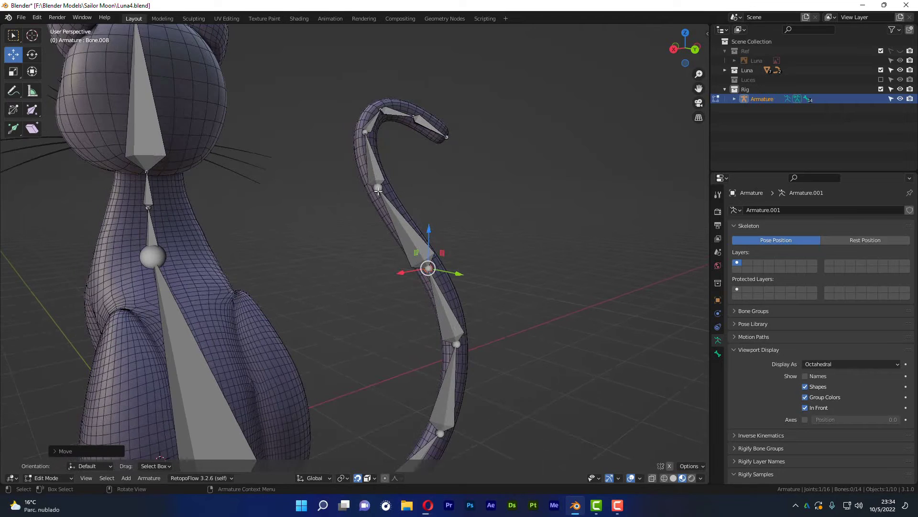
click(378, 189)
key(g)
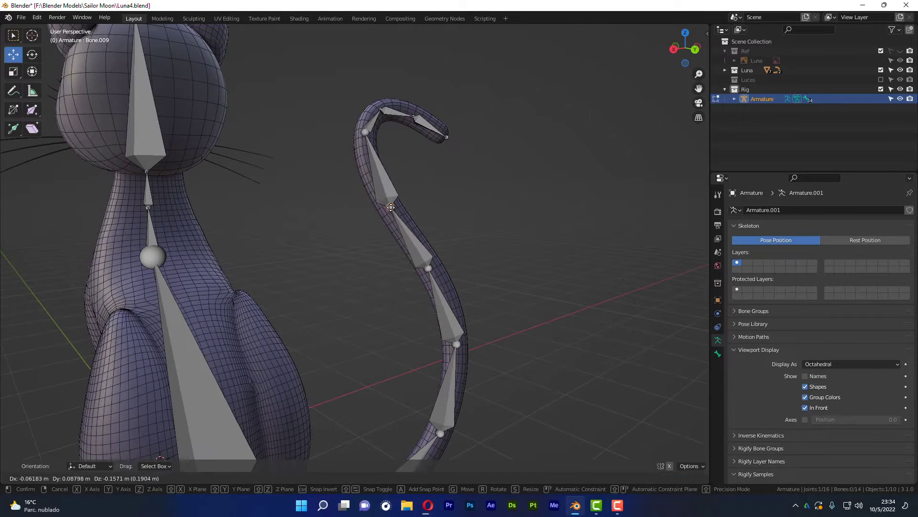
click(390, 209)
- Nudge the joint at the tail's curl slightly up and left
scroll(389, 207, up, 2)
shift+middle_drag(364, 143, 363, 167)
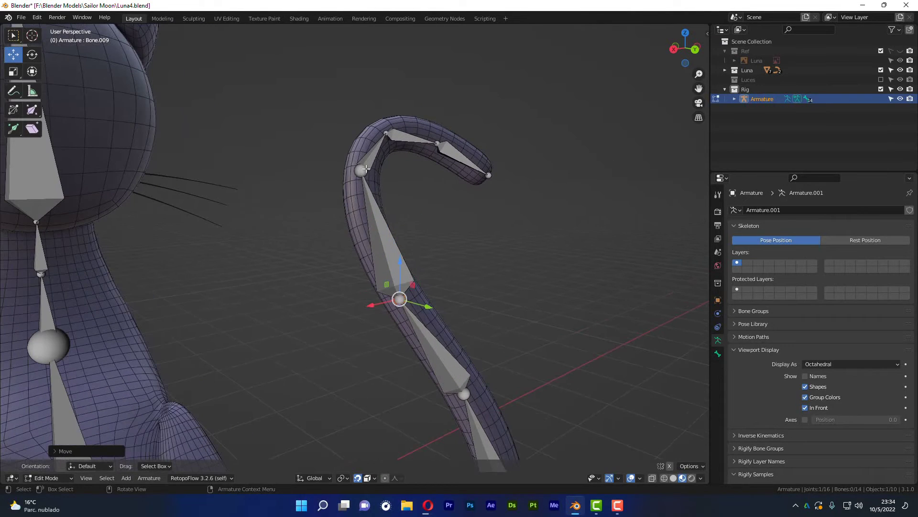
click(360, 169)
key(g)
click(359, 163)
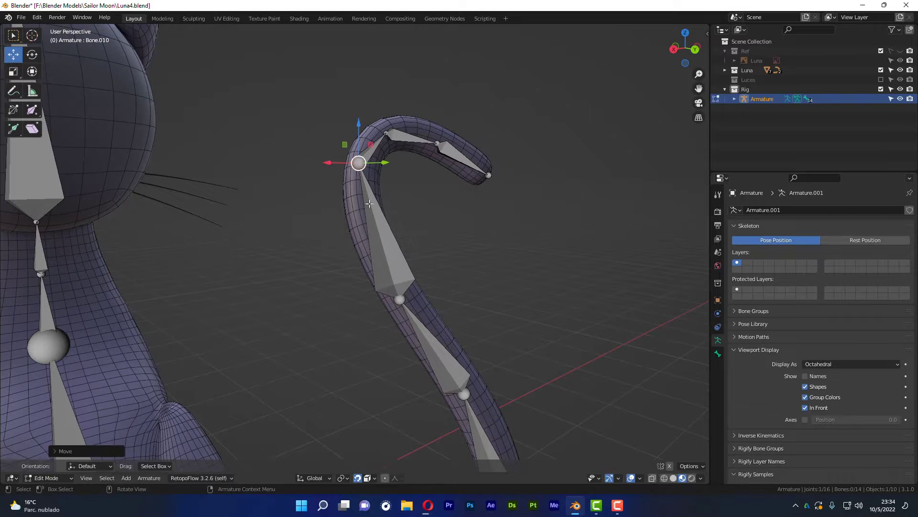
click(379, 232)
- Subdivide the tail bone below the curl into two, cancel the stray move, and deselect all
right_click(381, 238)
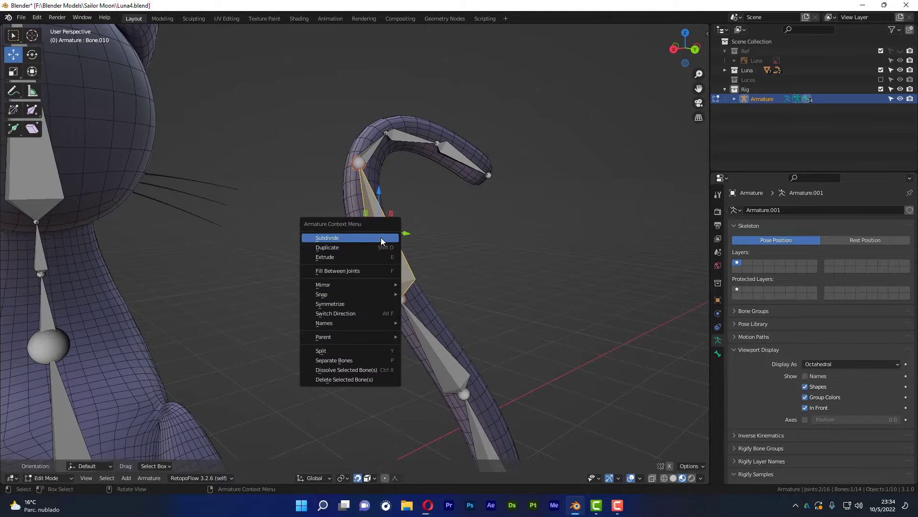
click(352, 236)
middle_drag(430, 236, 442, 236)
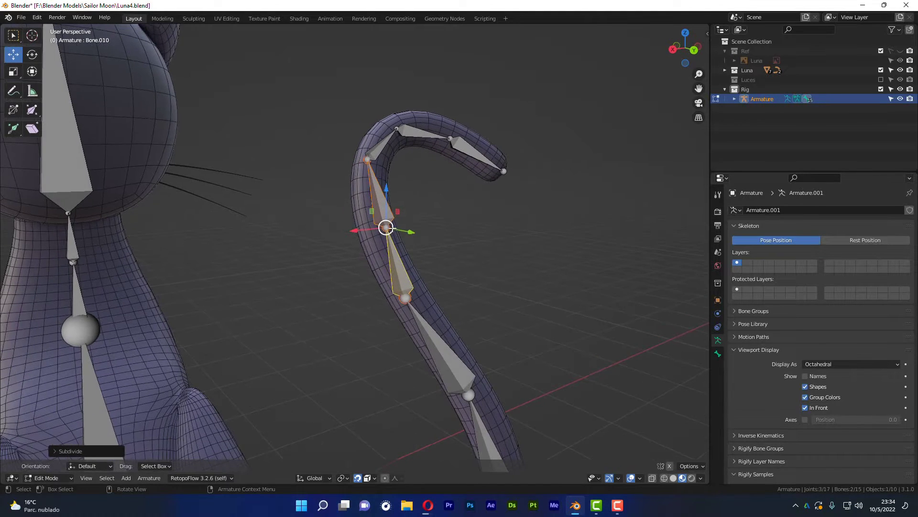
drag(387, 228, 380, 230)
right_click(380, 229)
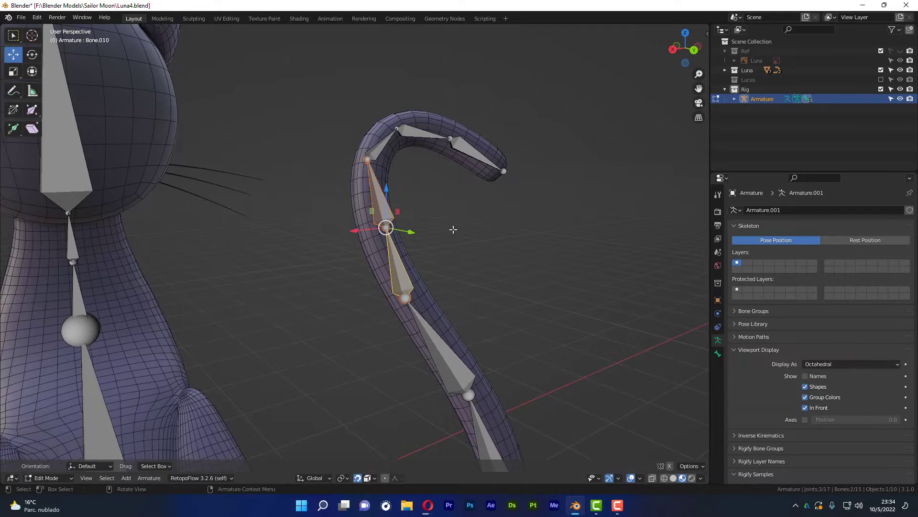
click(378, 229)
key(alt+a)
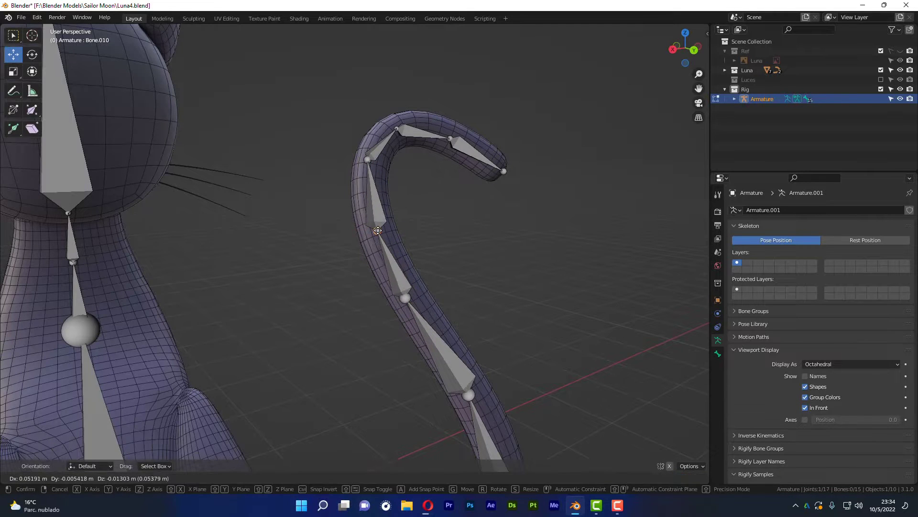
- Turn off snapping and orbit around to the cat's front view
scroll(494, 281, down, 2)
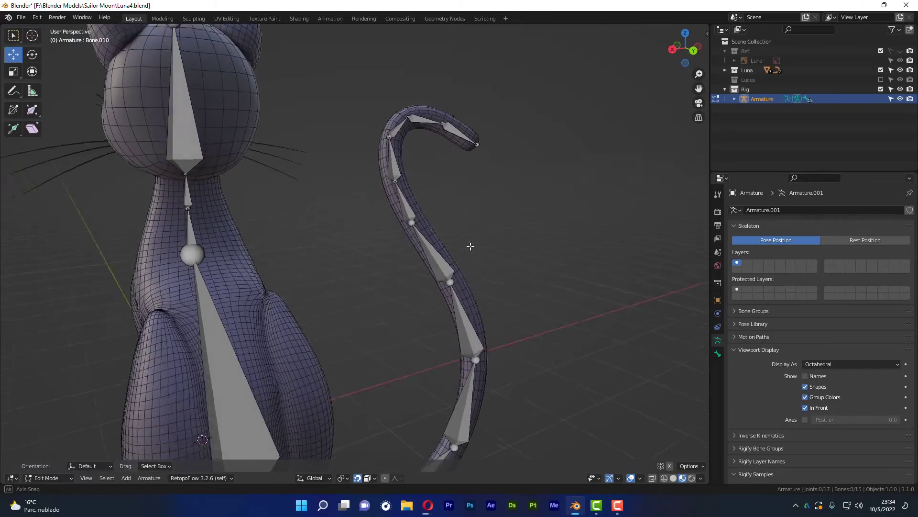
scroll(469, 245, down, 3)
mouse_move(423, 264)
middle_down()
mouse_move(343, 274)
mouse_move(566, 253)
mouse_move(394, 209)
middle_up()
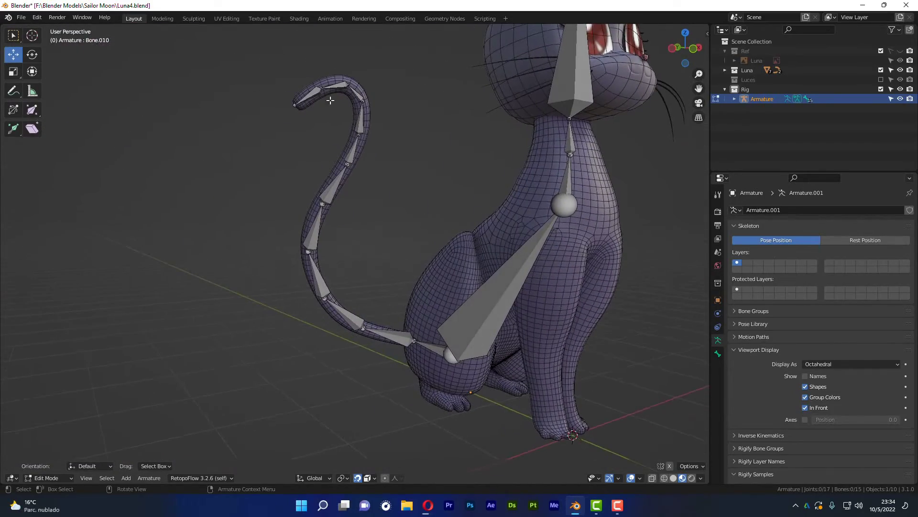
mouse_move(397, 345)
middle_down()
mouse_move(444, 249)
mouse_move(364, 363)
middle_up()
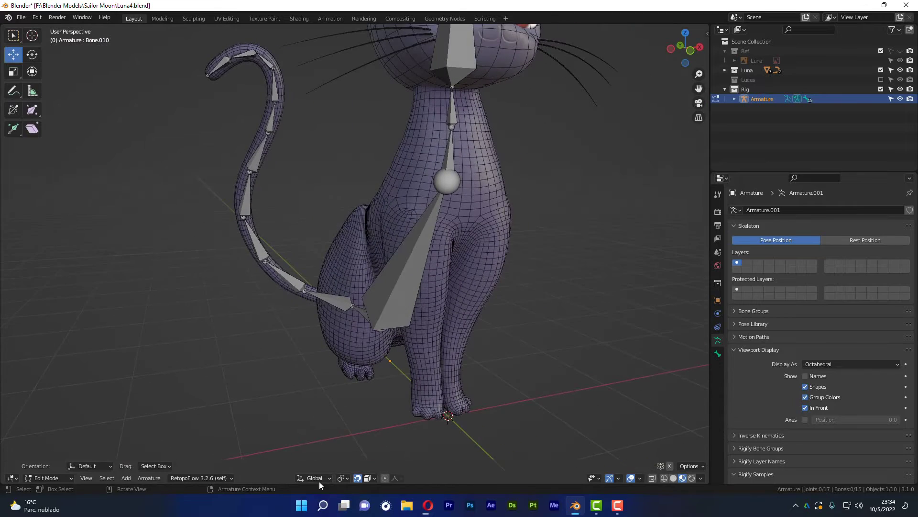
click(359, 477)
alt+middle_drag(491, 304, 484, 318)
scroll(372, 239, down, 2)
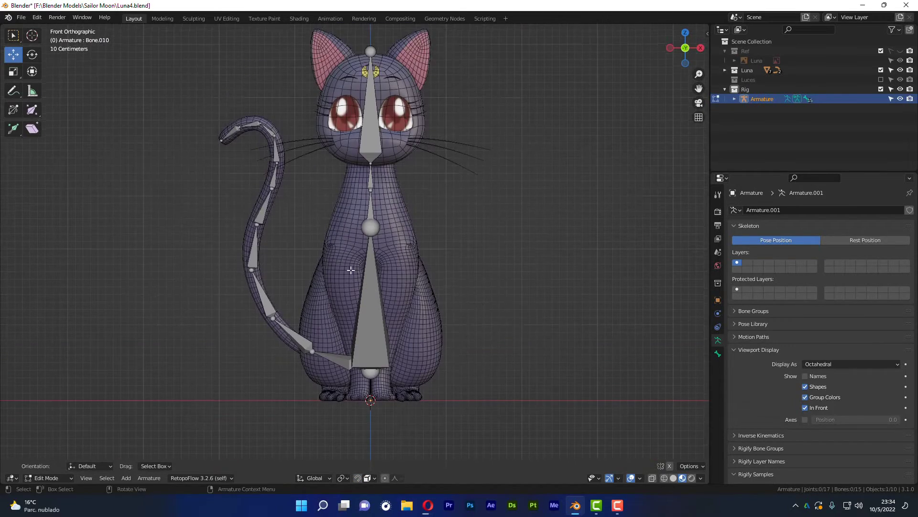
mouse_move(372, 239)
middle_down()
mouse_move(369, 262)
mouse_move(437, 182)
middle_up()
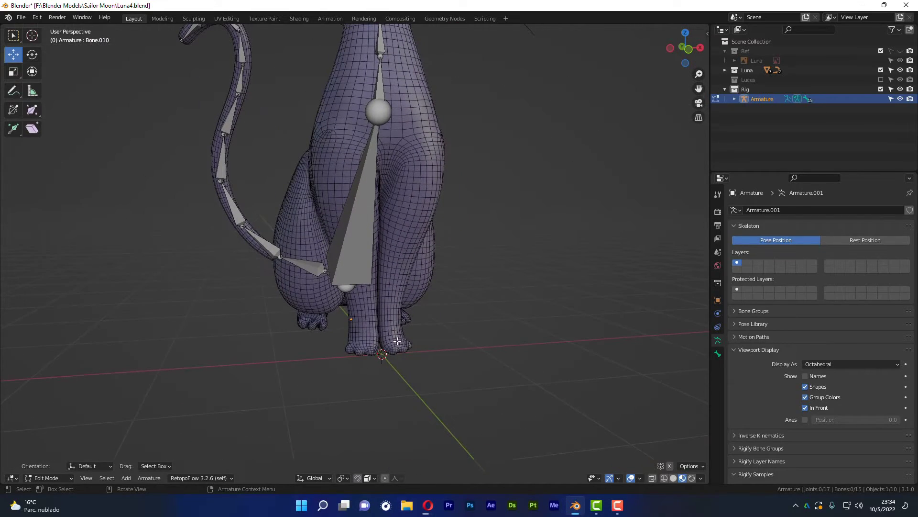
middle_drag(411, 249, 351, 138)
click(344, 139)
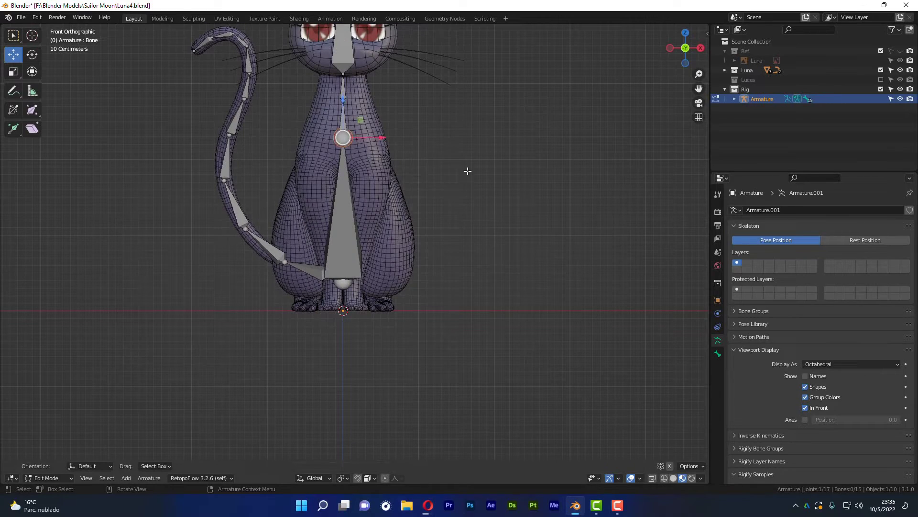
- Extrude Bone.015 from the spine's chest joint out toward the front leg
mouse_move(468, 171)
middle_down()
mouse_move(402, 192)
mouse_move(286, 141)
middle_up()
scroll(334, 143, up, 2)
scroll(369, 148, up, 3)
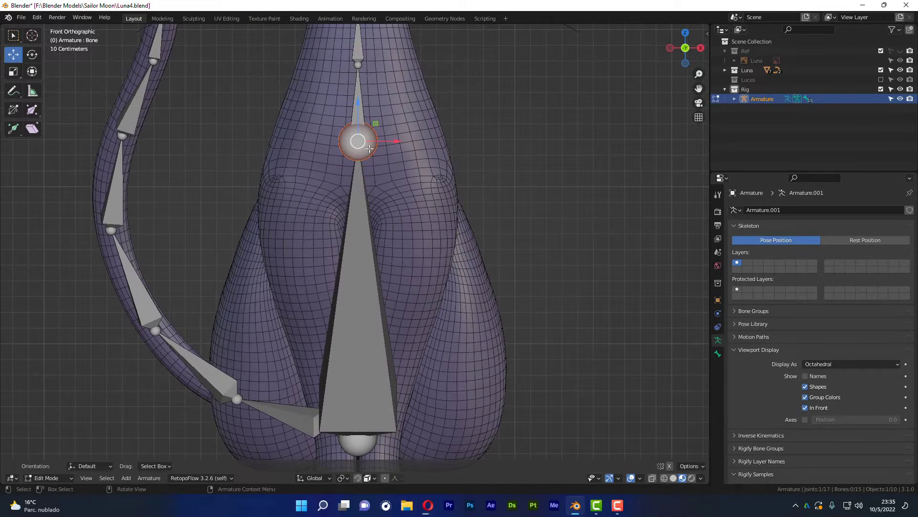
key(e)
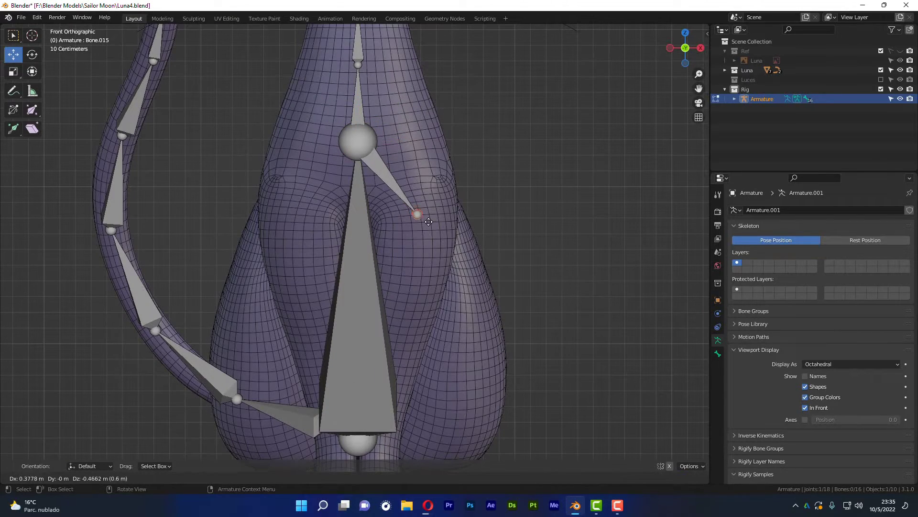
click(430, 220)
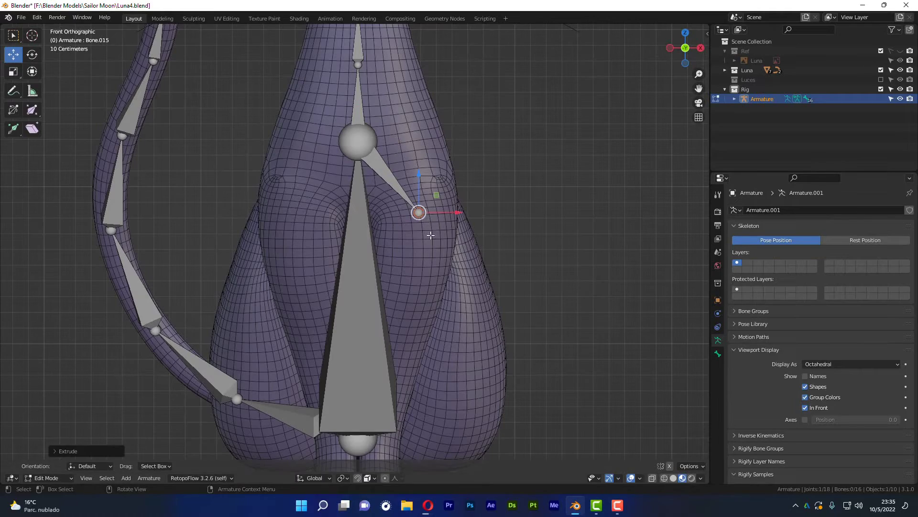
scroll(421, 210, down, 3)
scroll(459, 201, up, 3)
mouse_move(421, 210)
middle_down()
mouse_move(459, 201)
mouse_move(412, 205)
middle_up()
- In Right Orthographic view, move Bone.015's tip forward into the front leg
key(KP_3)
scroll(263, 170, up, 2)
scroll(263, 169, up, 3)
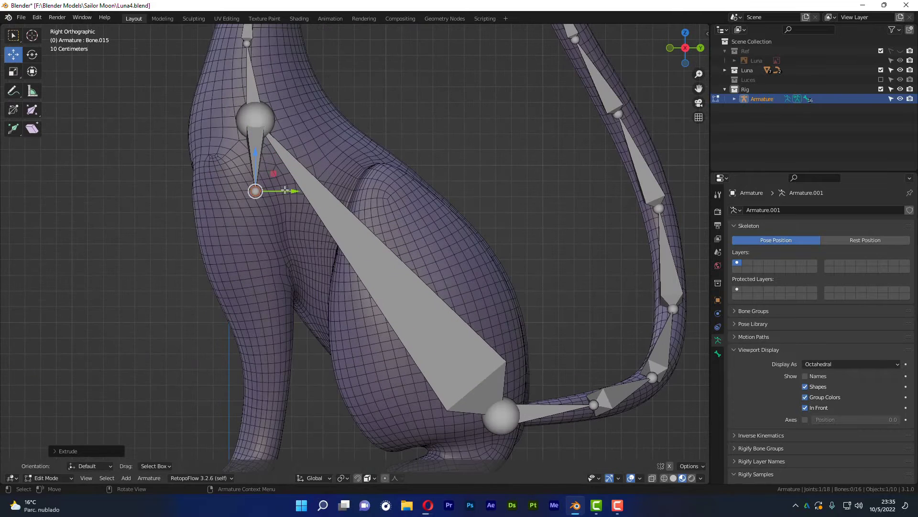
drag(285, 191, 264, 193)
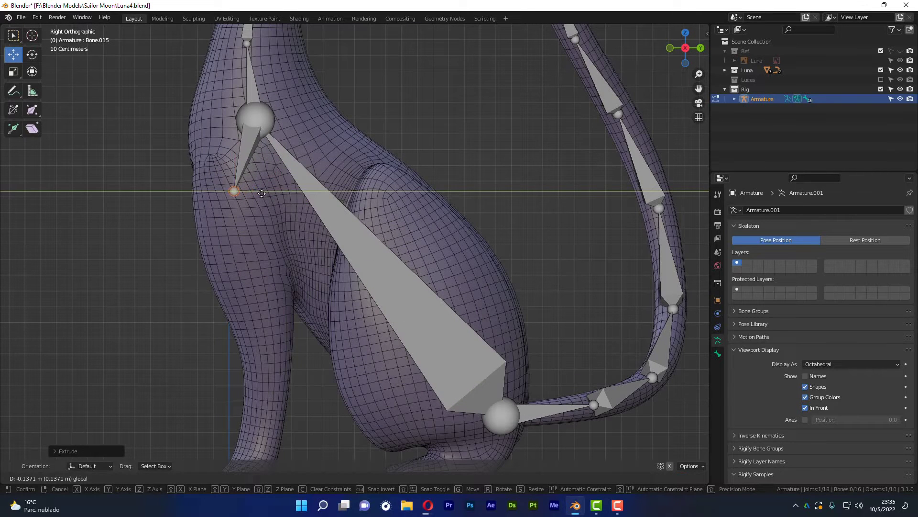
click(263, 193)
- Extrude Bone.016 from the shoulder joint down the front leg
shift+middle_drag(262, 193, 245, 103)
scroll(245, 100, down, 1)
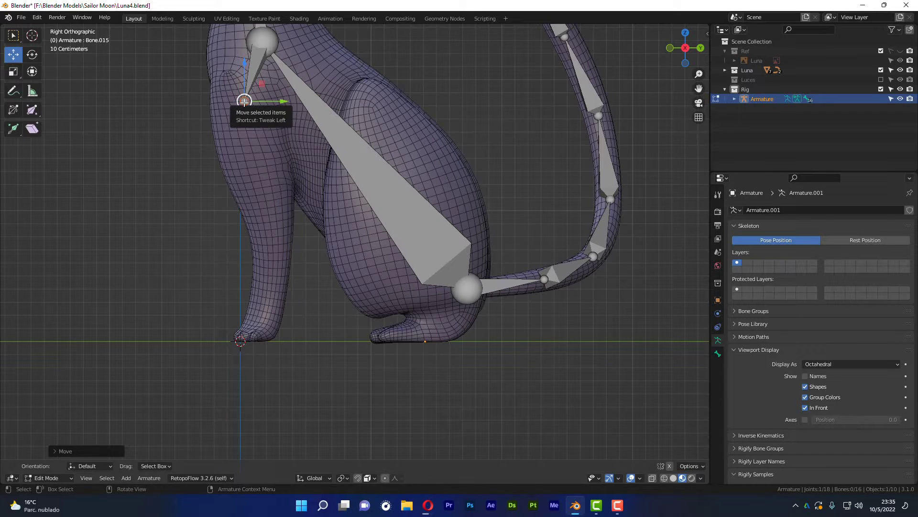
key(e)
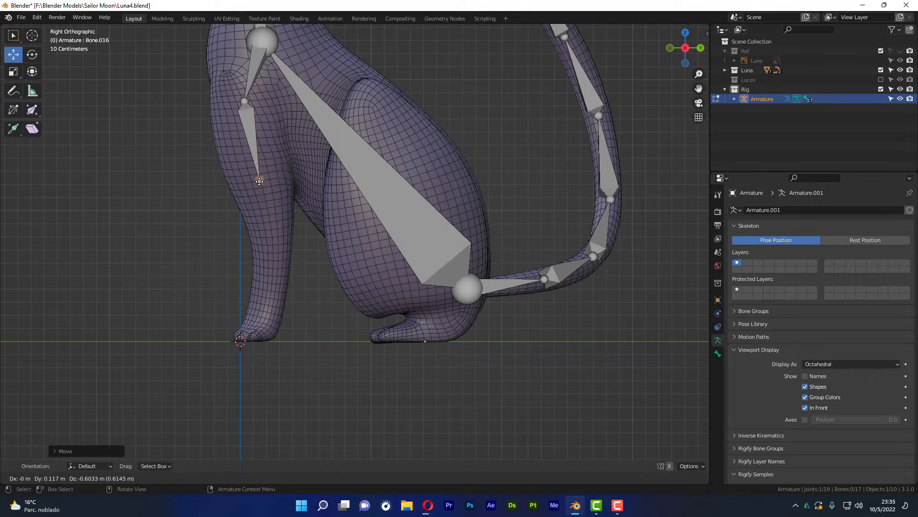
click(259, 181)
middle_drag(259, 180, 327, 143)
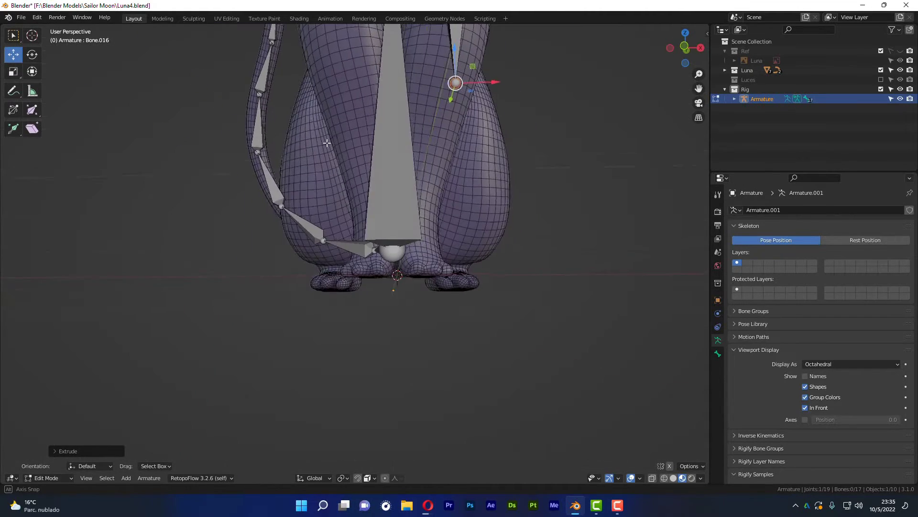
- In front view with X-ray on, slide the upper leg joint along X inside the leg
key(KP_1)
scroll(323, 152, up, 1)
scroll(323, 152, up, 2)
drag(457, 174, 437, 173)
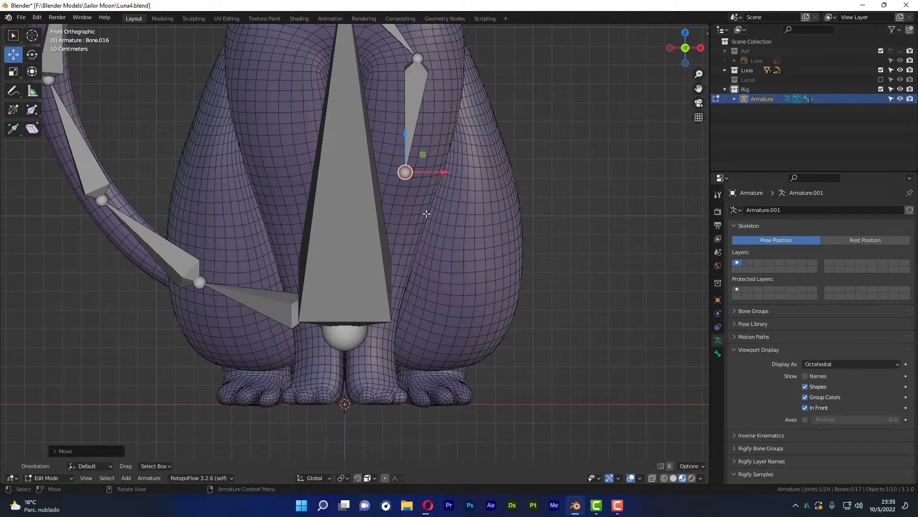
click(673, 477)
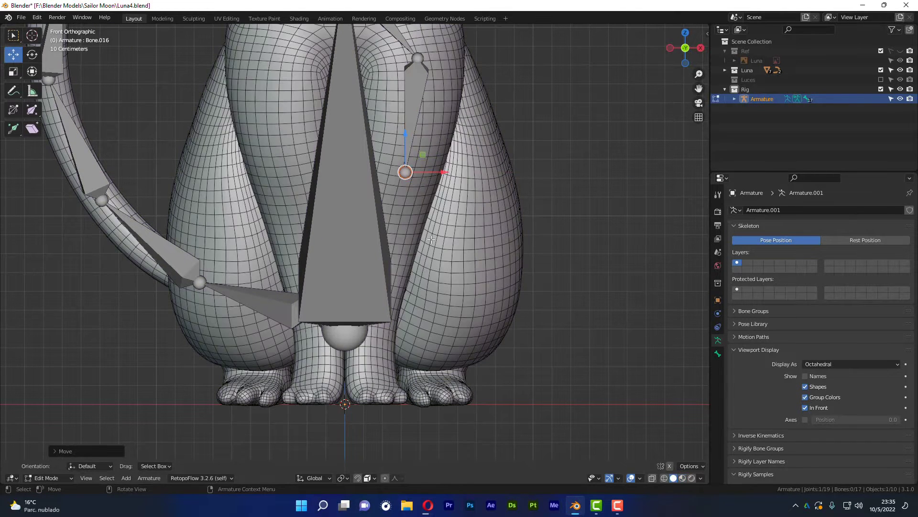
key(alt+z)
scroll(362, 174, up, 2)
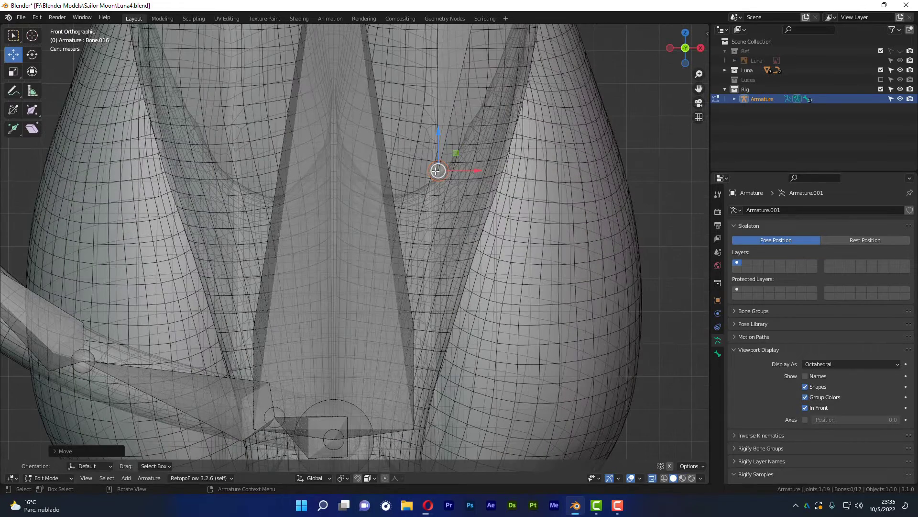
drag(480, 170, 455, 166)
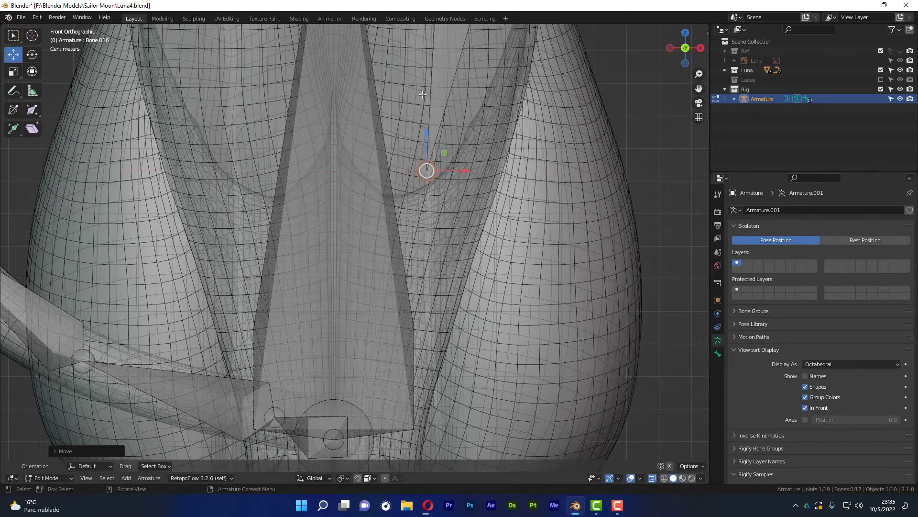
scroll(388, 244, down, 5)
scroll(389, 245, up, 1)
scroll(389, 244, up, 1)
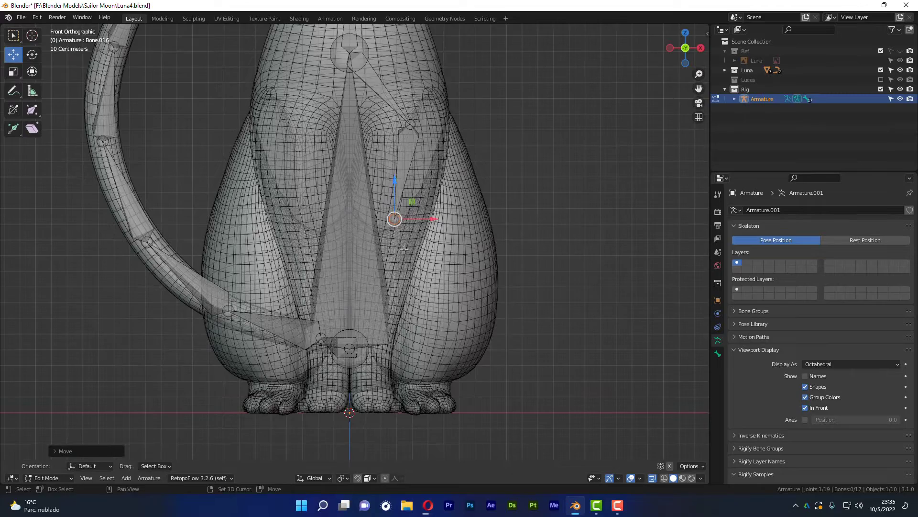
key(alt+z)
- Re-enable X-ray and snapping, then extrude Bone.017 further down the front leg
mouse_move(388, 245)
middle_down()
mouse_move(349, 215)
mouse_move(580, 455)
middle_up()
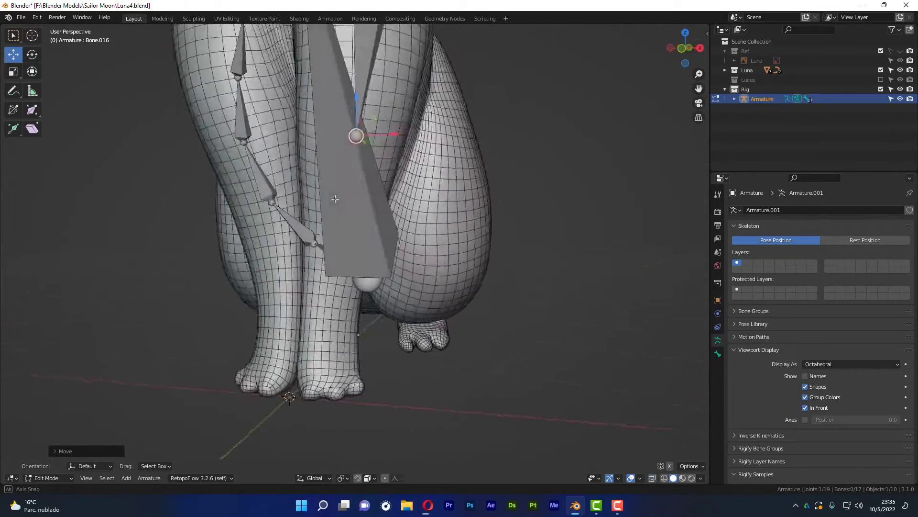
scroll(580, 455, up, 1)
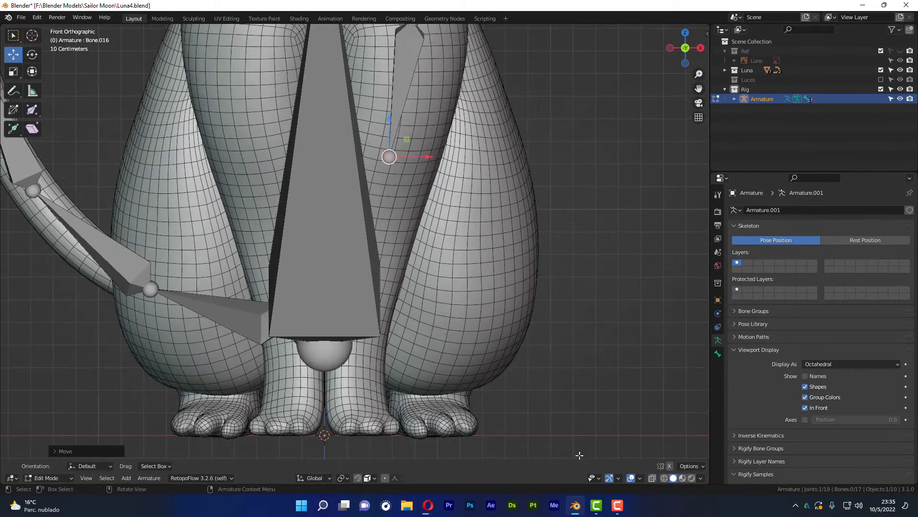
click(664, 478)
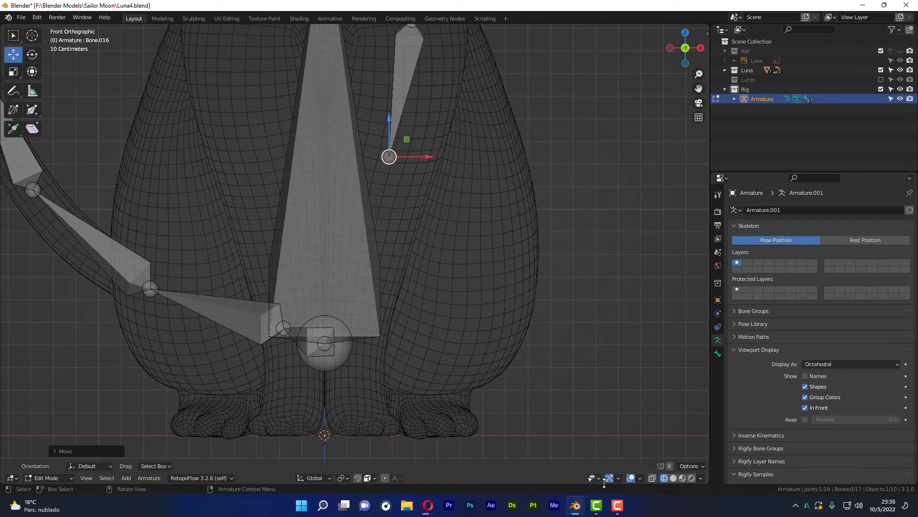
click(674, 478)
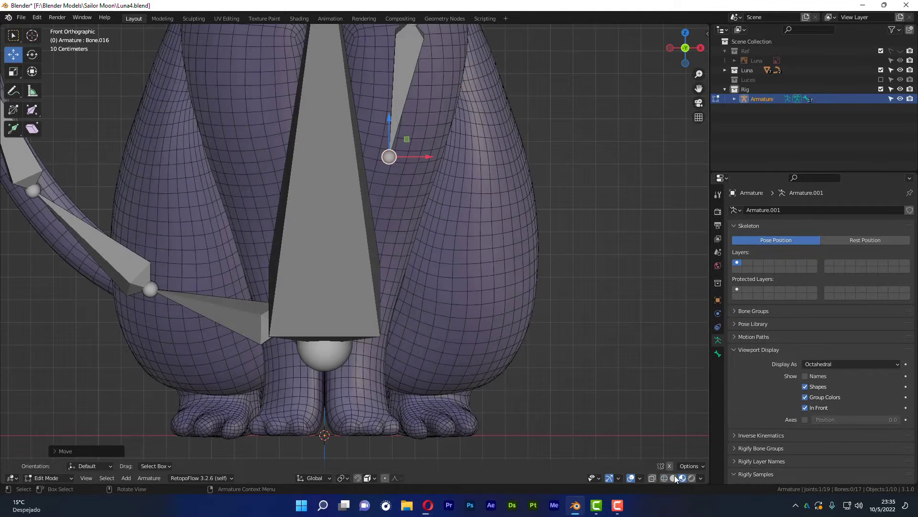
key(alt+z)
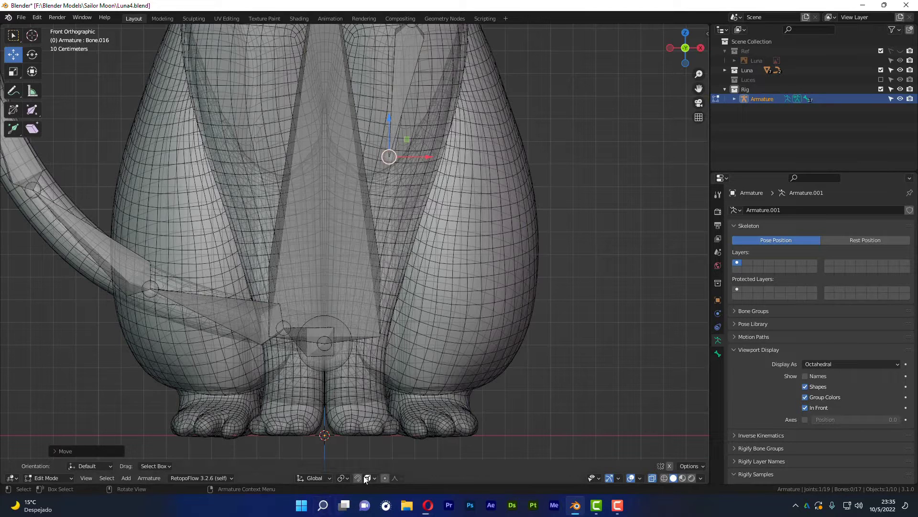
click(356, 477)
key(e)
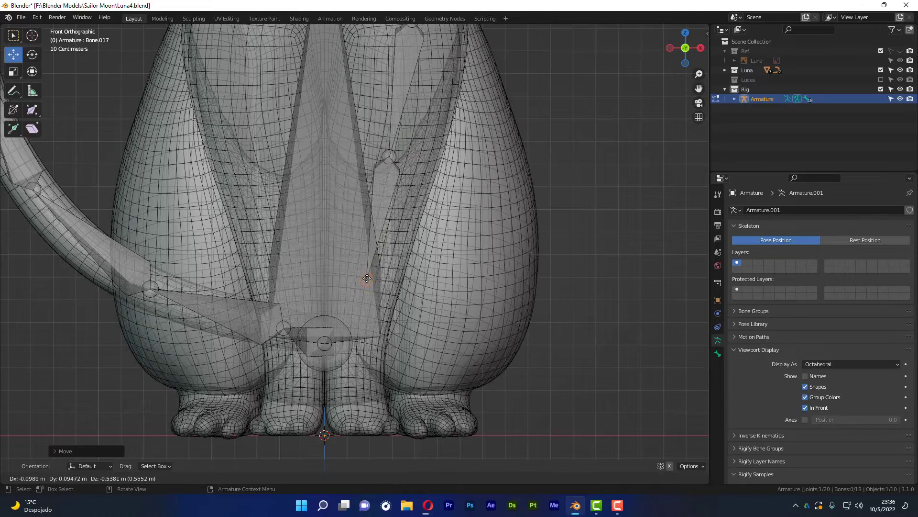
click(366, 279)
- From the right side view, extrude Bone.018 down the leg and Bone.019 into the paw
mouse_move(367, 278)
middle_down()
mouse_move(386, 310)
mouse_move(297, 287)
mouse_move(313, 286)
mouse_move(267, 292)
mouse_move(280, 274)
middle_up()
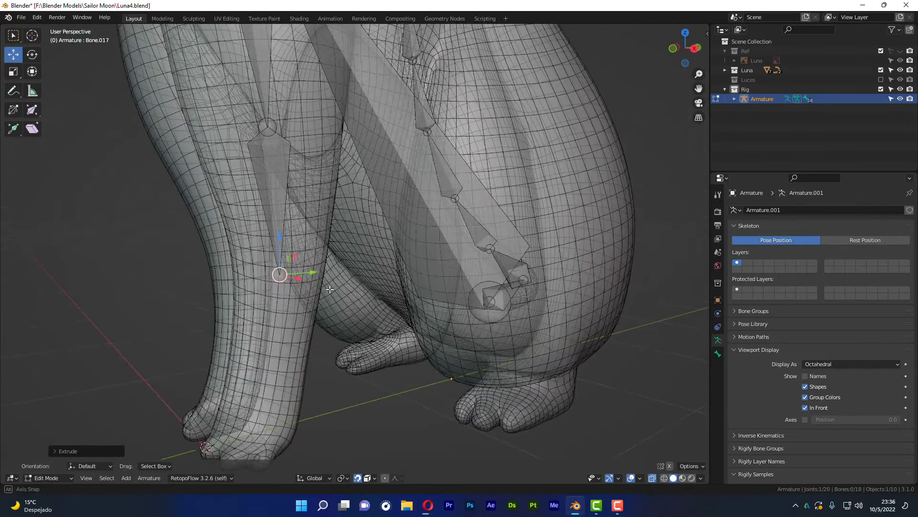
scroll(280, 273, up, 2)
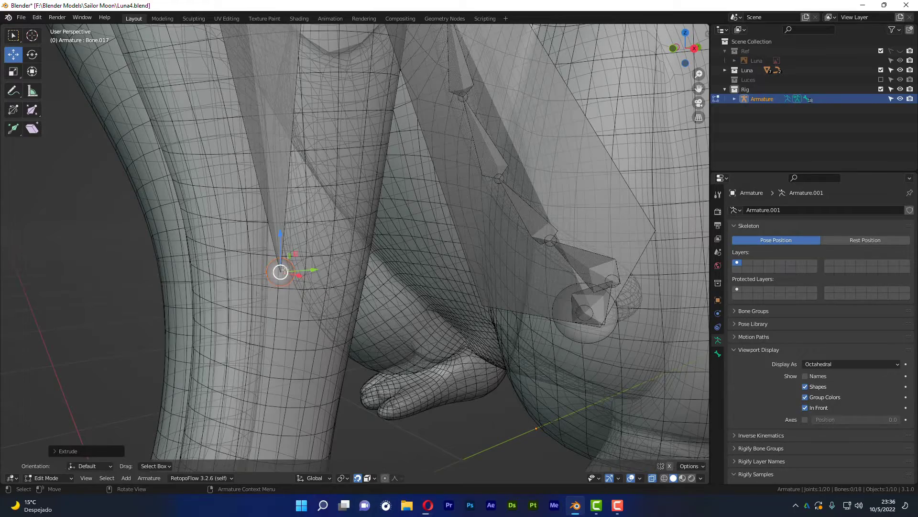
alt+middle_drag(284, 270, 330, 279)
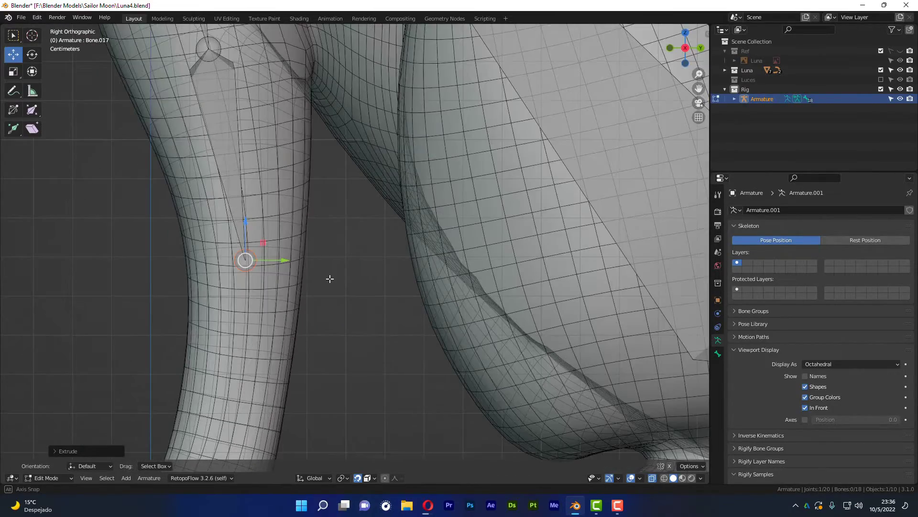
scroll(329, 279, down, 2)
shift+middle_drag(321, 198, 342, 194)
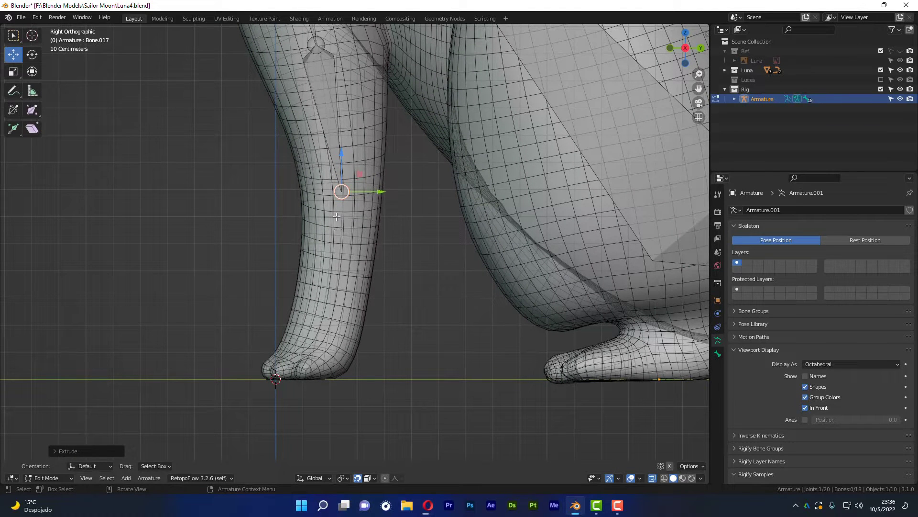
key(e)
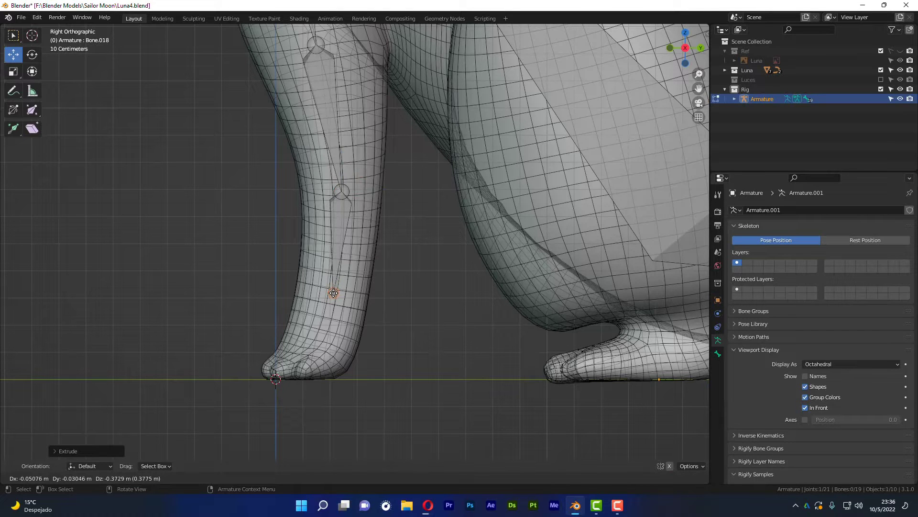
click(327, 302)
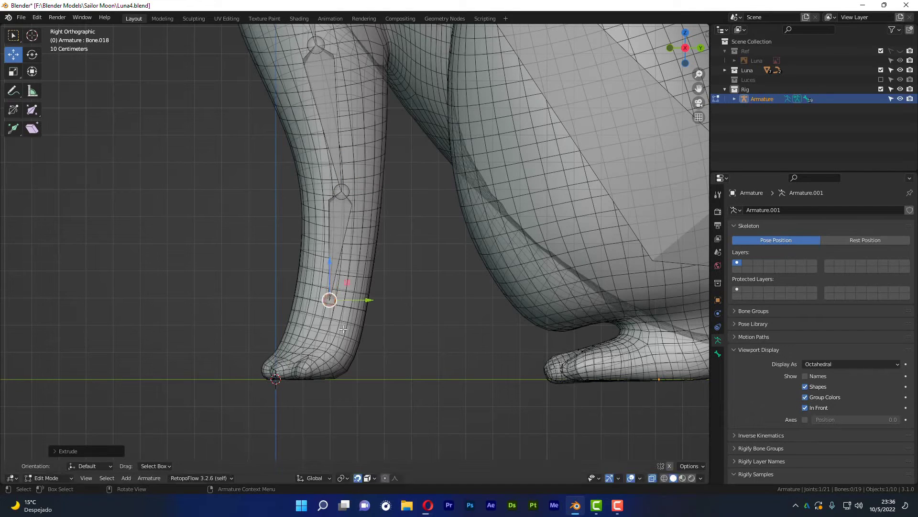
key(e)
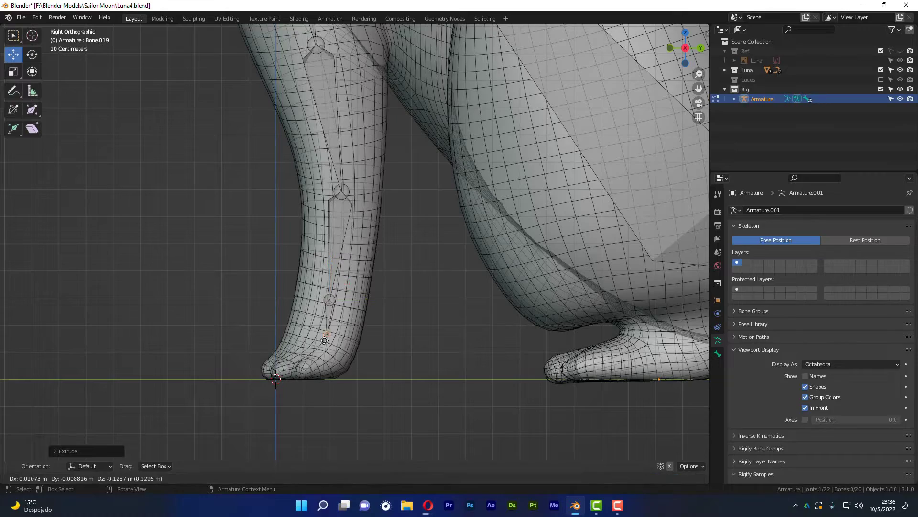
click(303, 362)
mouse_move(303, 362)
middle_down()
mouse_move(358, 350)
mouse_move(383, 299)
mouse_move(454, 285)
mouse_move(431, 249)
middle_up()
scroll(430, 282, up, 3)
scroll(448, 275, down, 4)
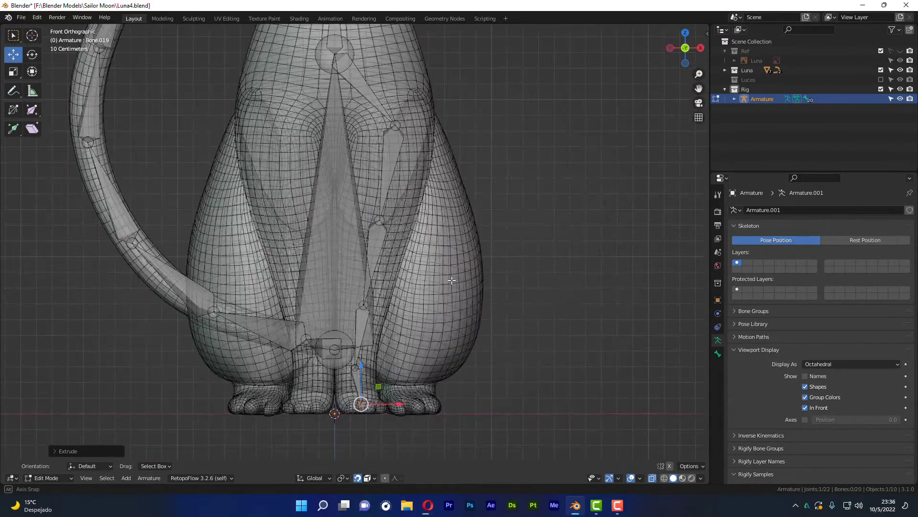
- Select shoulder bone Bone.015, disable snapping, and show its Bone Properties
scroll(406, 211, up, 2)
scroll(399, 198, up, 2)
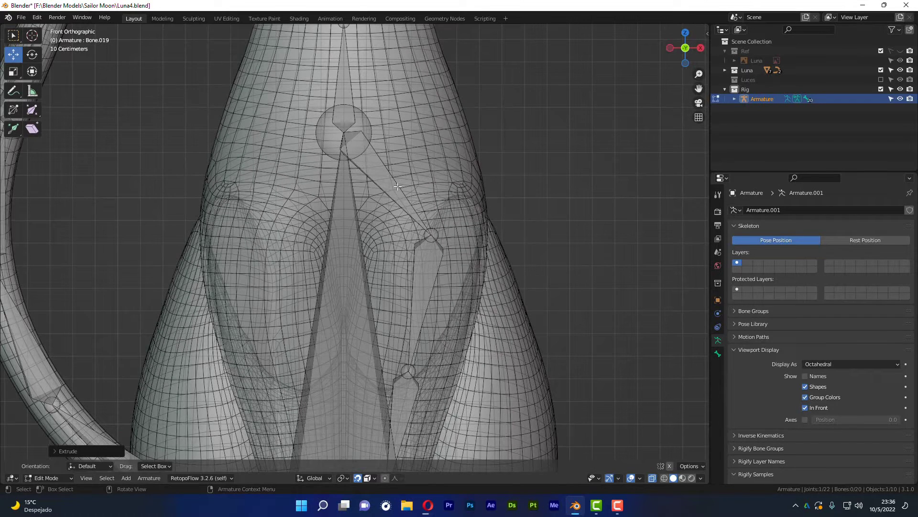
click(375, 164)
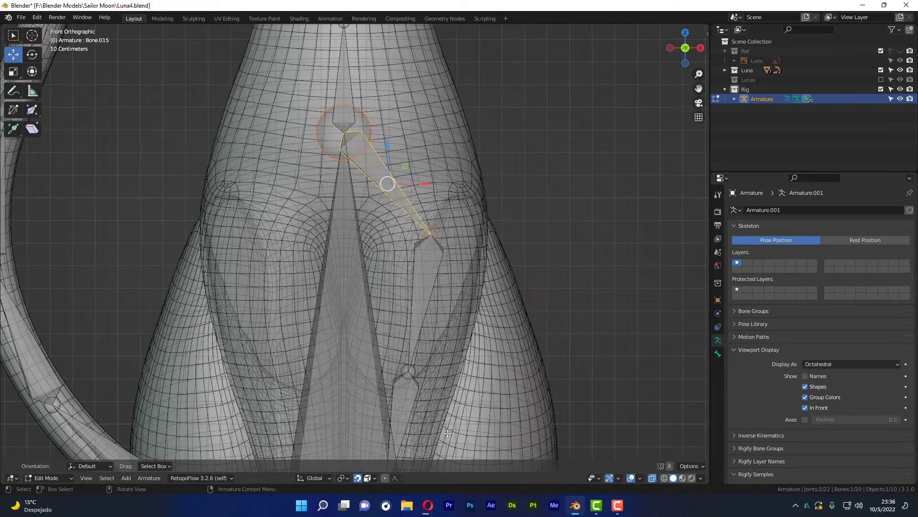
click(356, 478)
scroll(392, 190, down, 2)
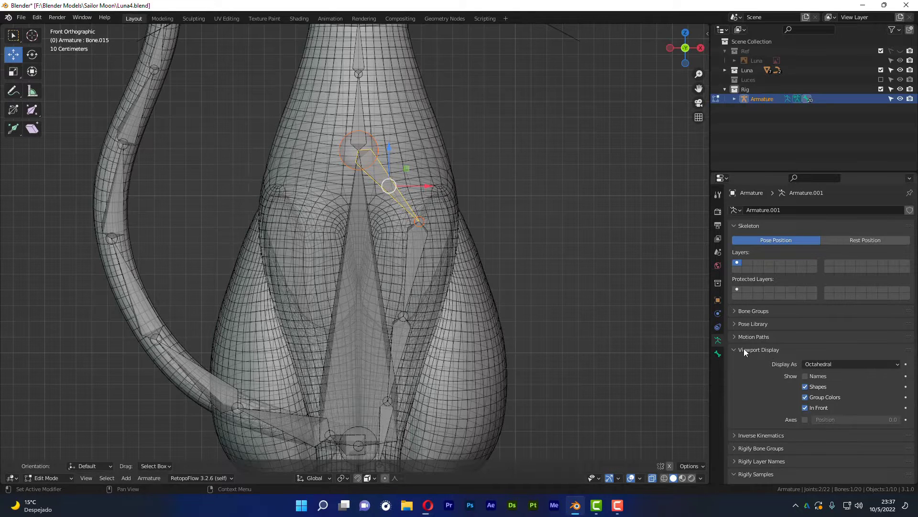
scroll(742, 350, down, 4)
click(718, 354)
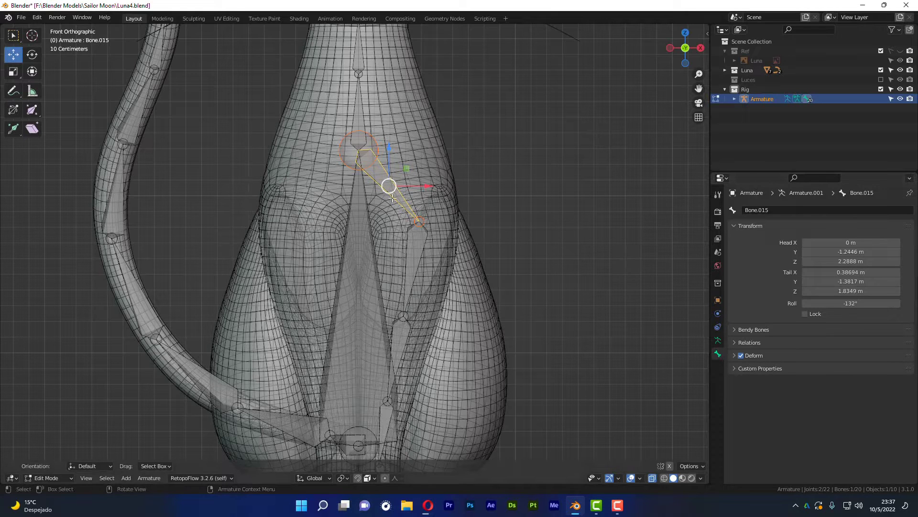
- Expand Relations in Bone Properties and clear Bone.015's Parent field
scroll(403, 210, up, 2)
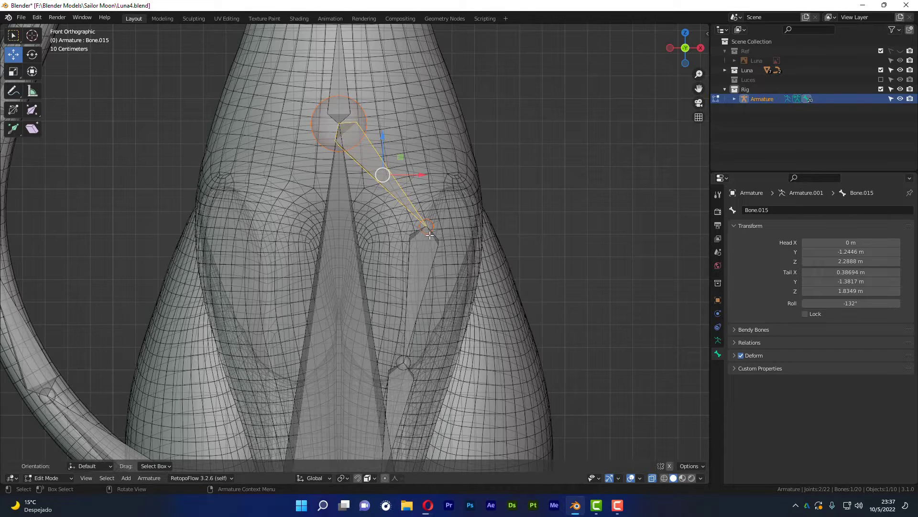
click(738, 344)
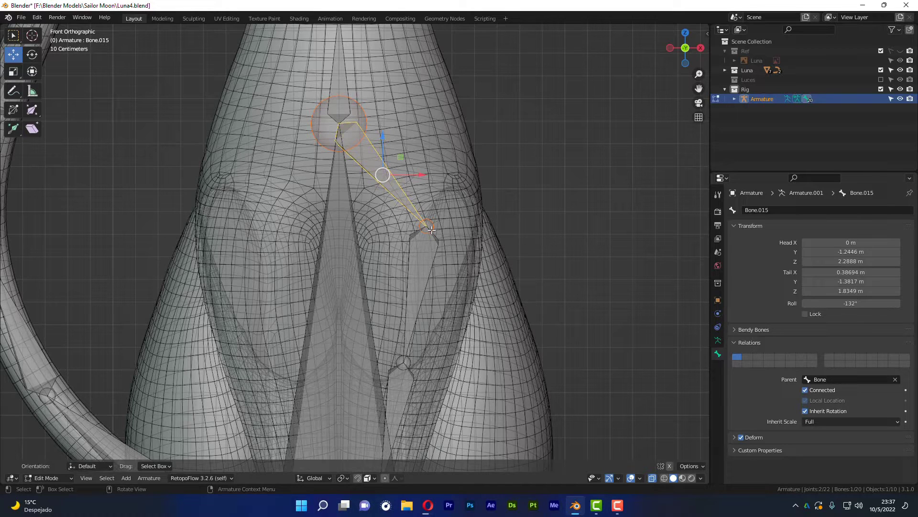
click(895, 379)
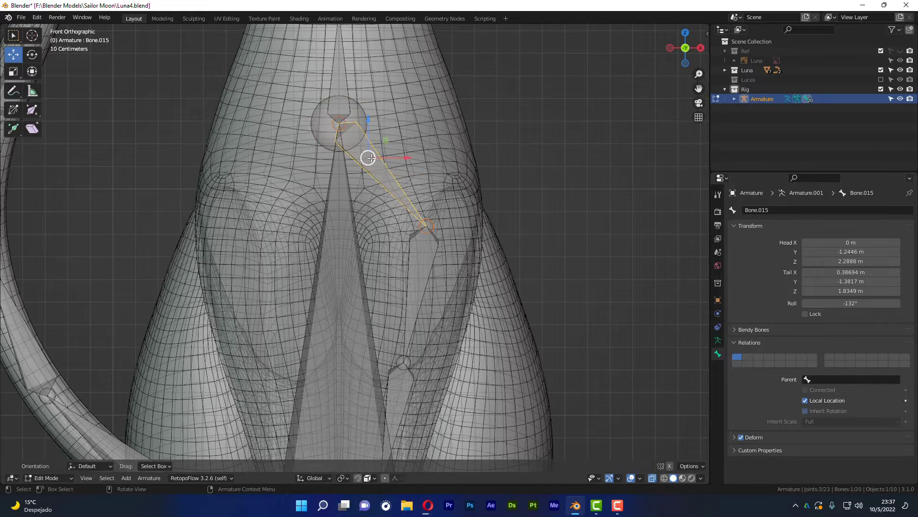
click(347, 129)
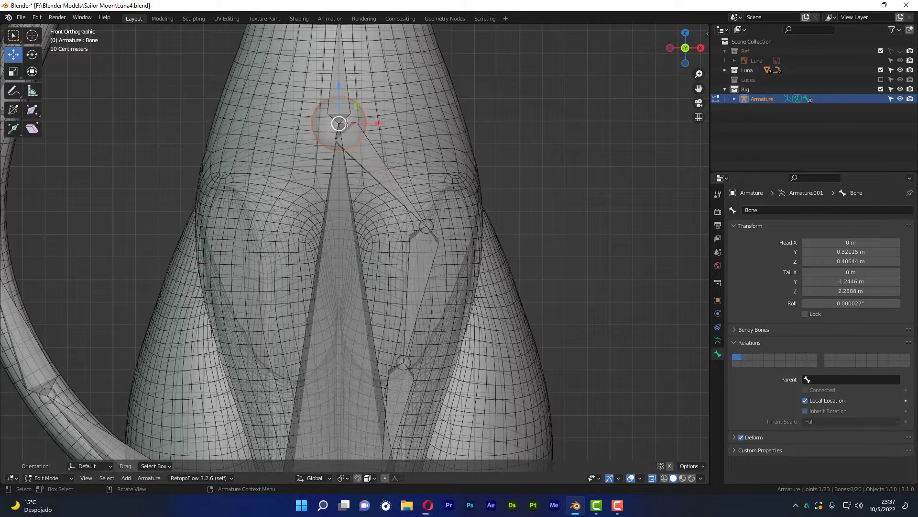
- Try moving Bone.015's head toward the leg top, then undo the edits
click(340, 124)
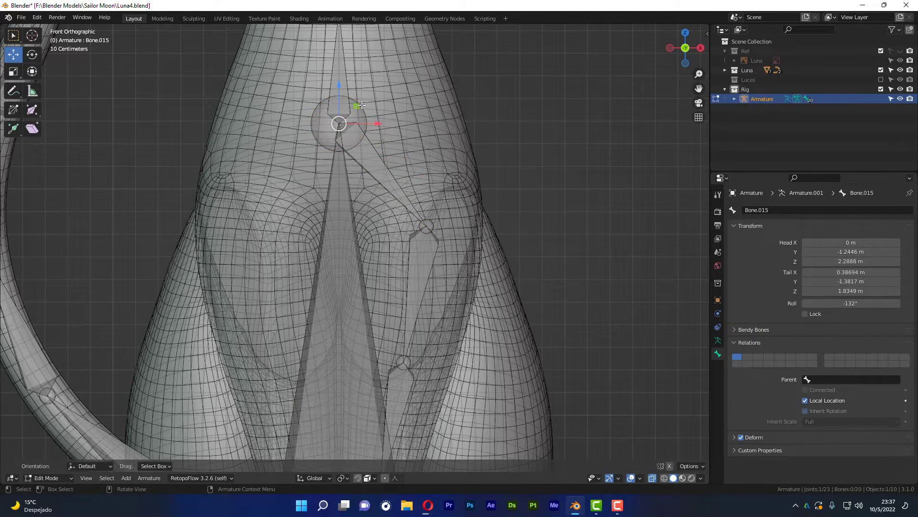
drag(359, 107, 458, 122)
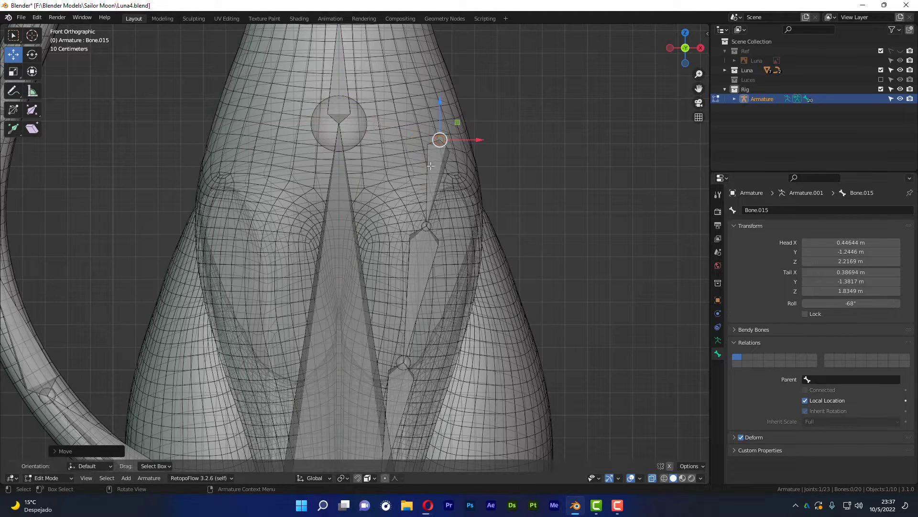
key(ctrl+z)
key(ctrl+z)
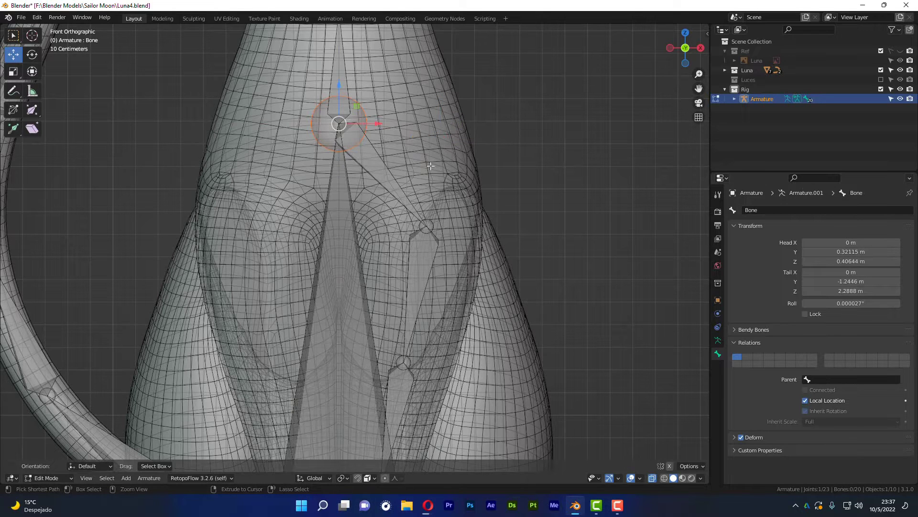
key(ctrl+z)
- Extrude Bone.016 from Bone.015's tail down into the front leg and view the Armature data
click(424, 199)
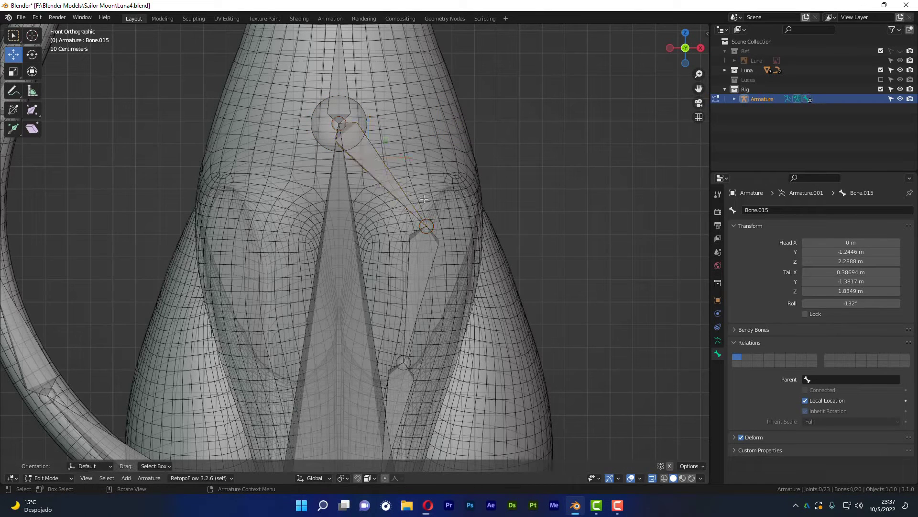
click(390, 184)
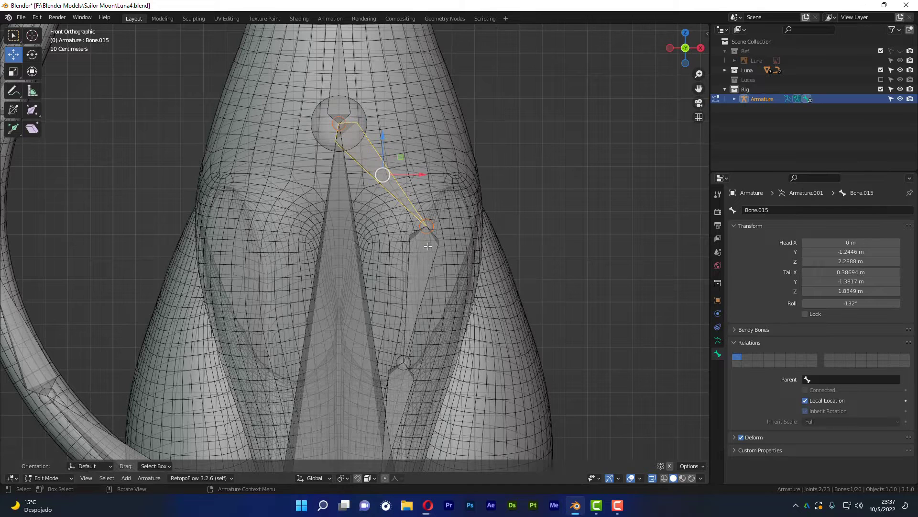
ctrl+right_click(403, 362)
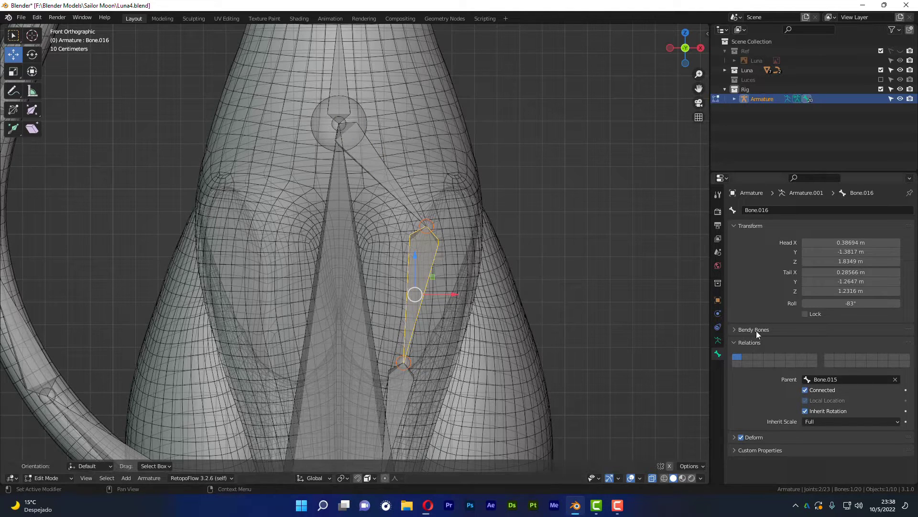
click(719, 339)
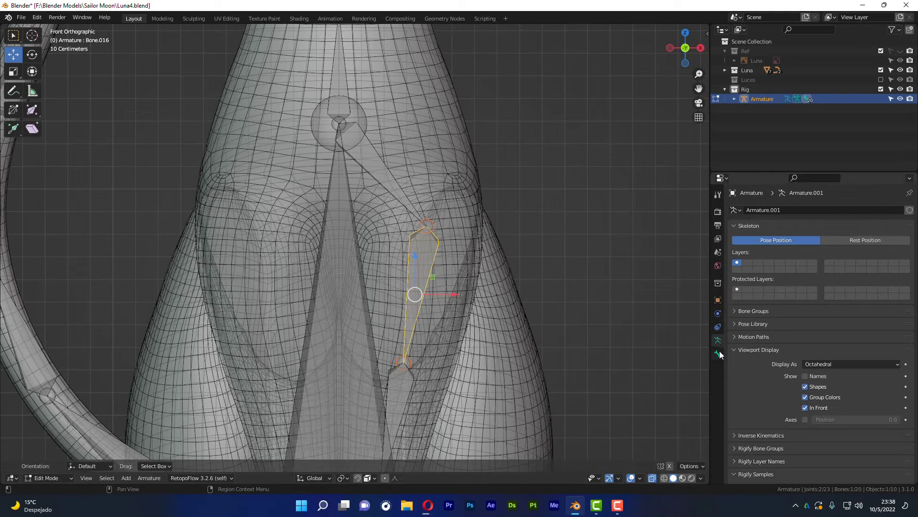
- Uncheck Connected for Bone.016, then trial-move Bone.015's tail and undo it
click(719, 353)
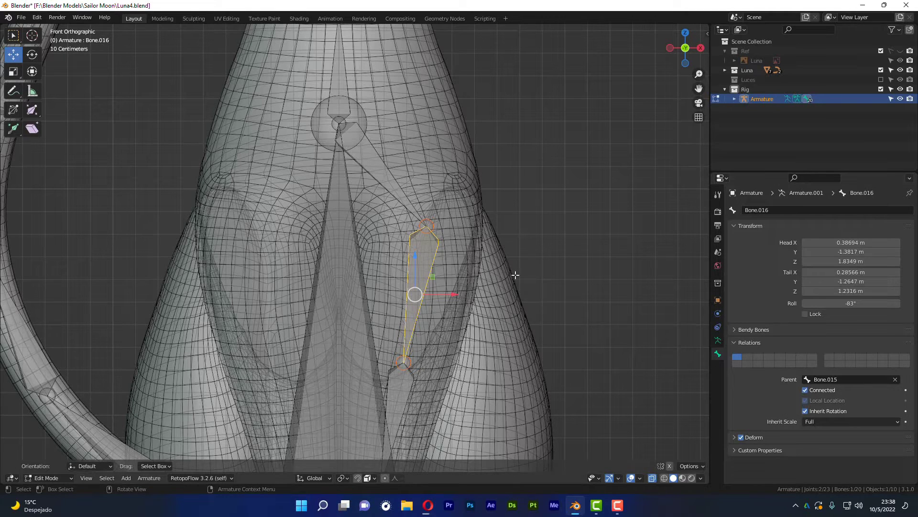
click(805, 391)
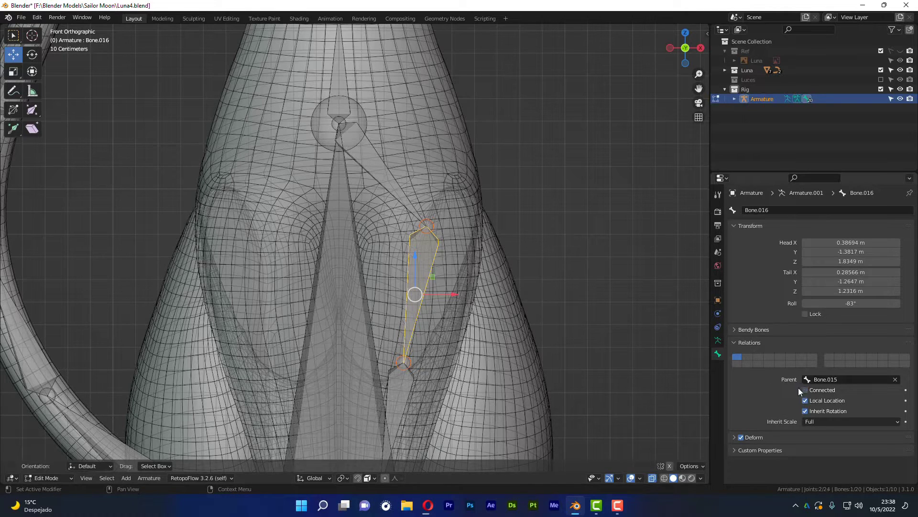
click(429, 226)
key(g)
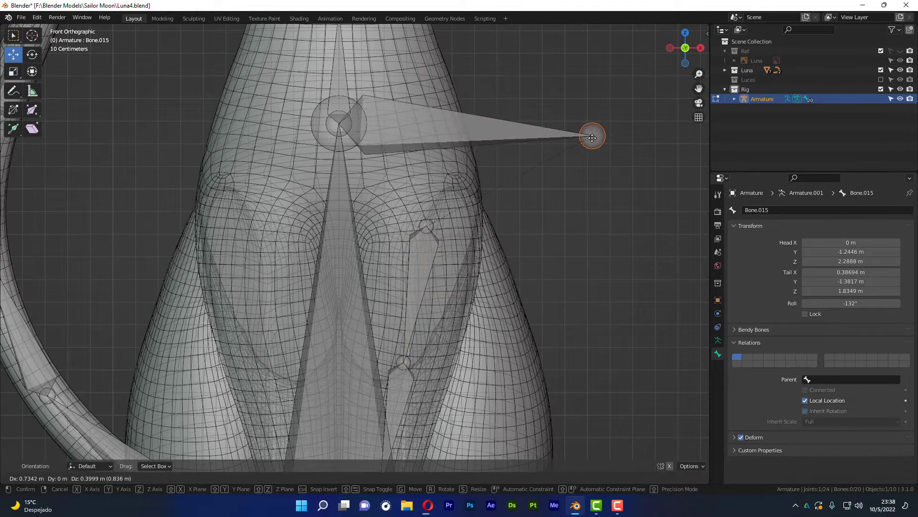
click(589, 146)
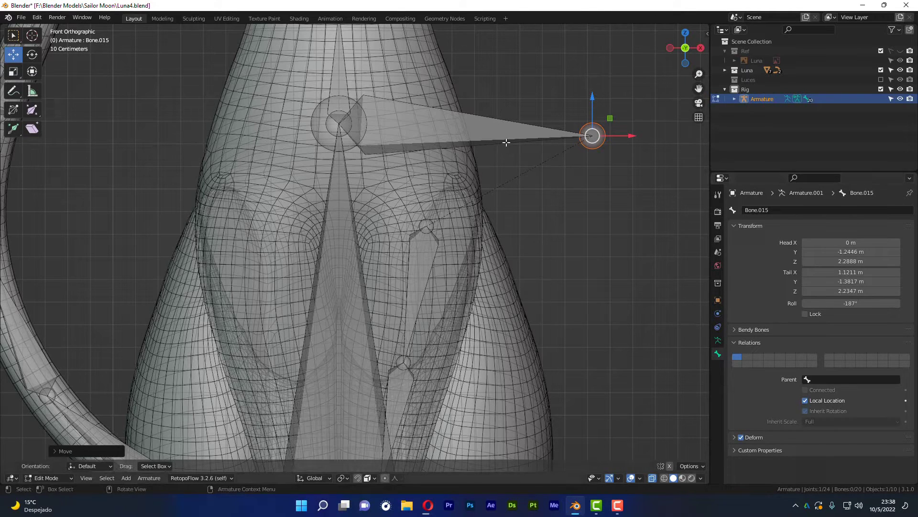
key(ctrl+z)
- Check Bone.016's settings, then reselect Bone.015
click(421, 277)
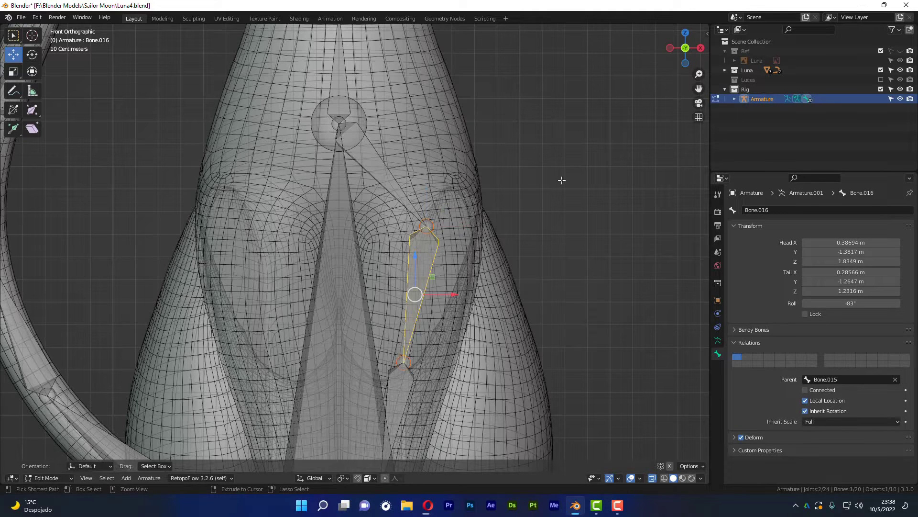
click(342, 173)
click(379, 170)
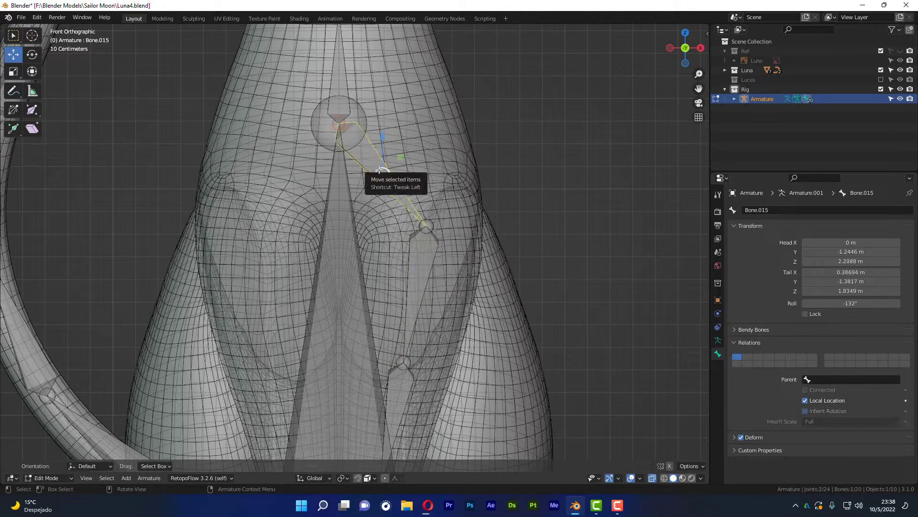
- Delete Bone.015 and orbit out to see the whole cat
key(x)
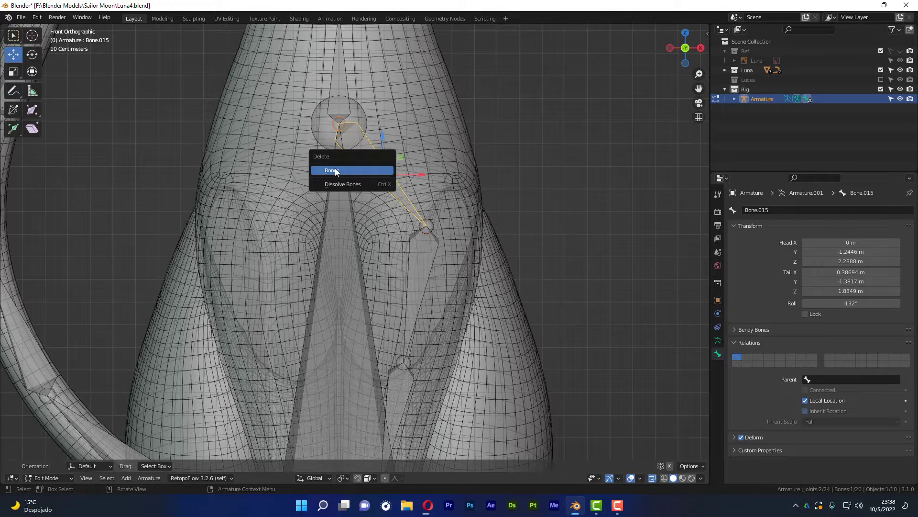
click(335, 172)
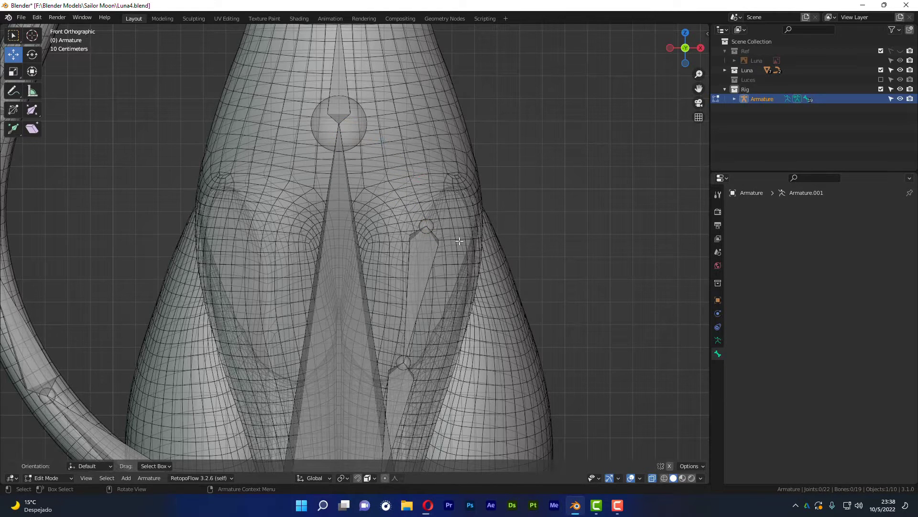
scroll(379, 192, down, 5)
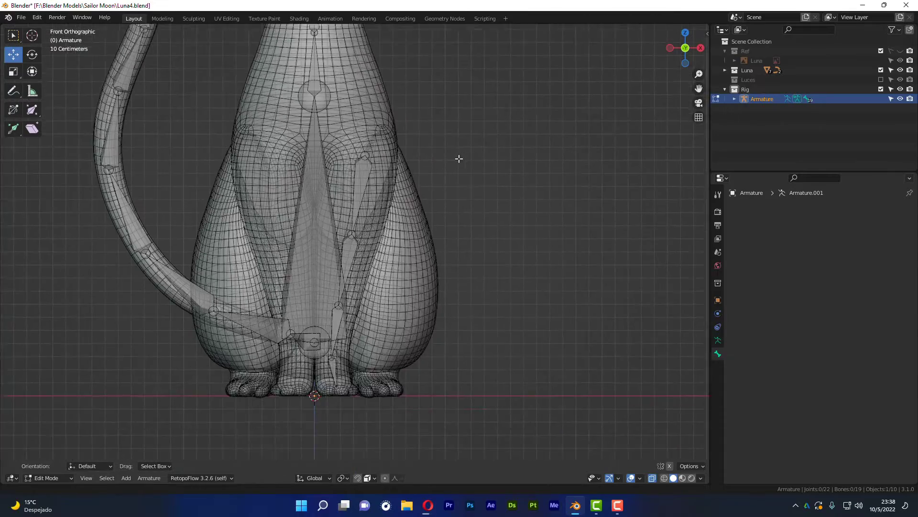
mouse_move(459, 158)
middle_down()
mouse_move(410, 177)
mouse_move(437, 187)
middle_up()
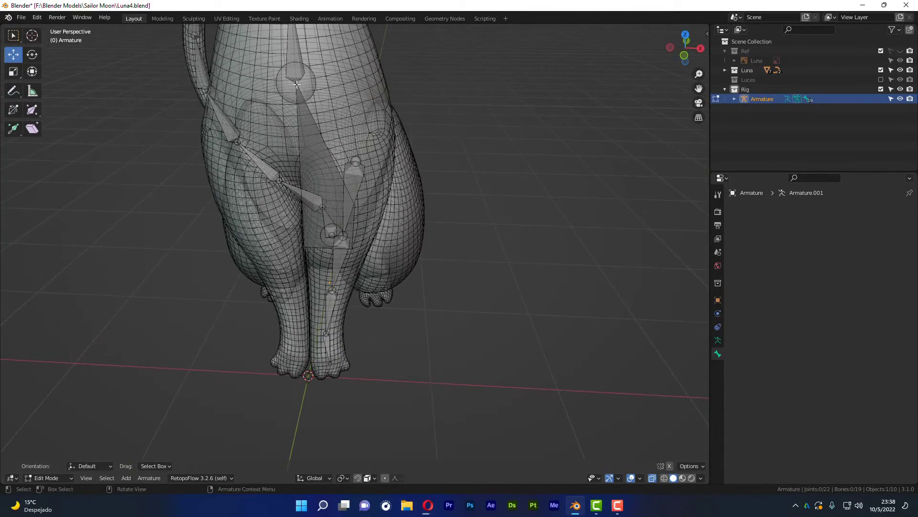
middle_drag(360, 172, 398, 159)
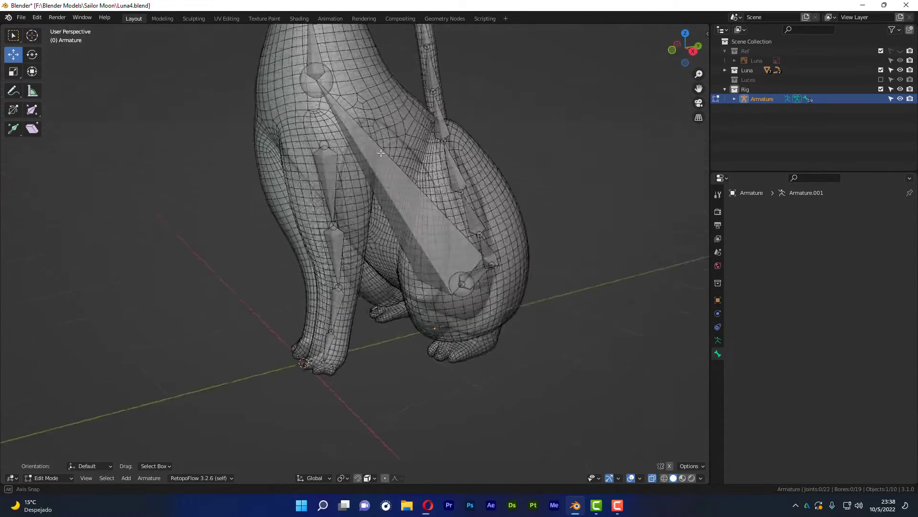
- Select the body bone Bone and enter Pose Mode in right side orthographic view
click(397, 160)
key(KP_3)
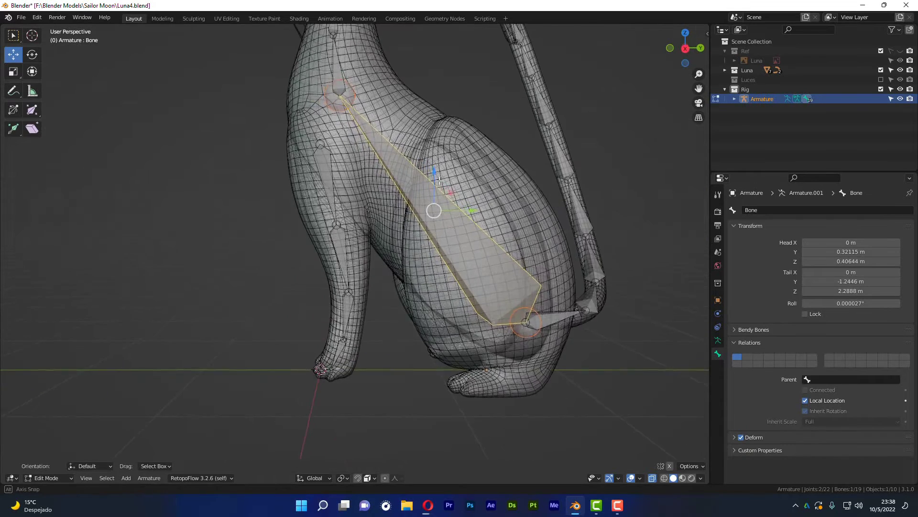
key(ctrl+Tab)
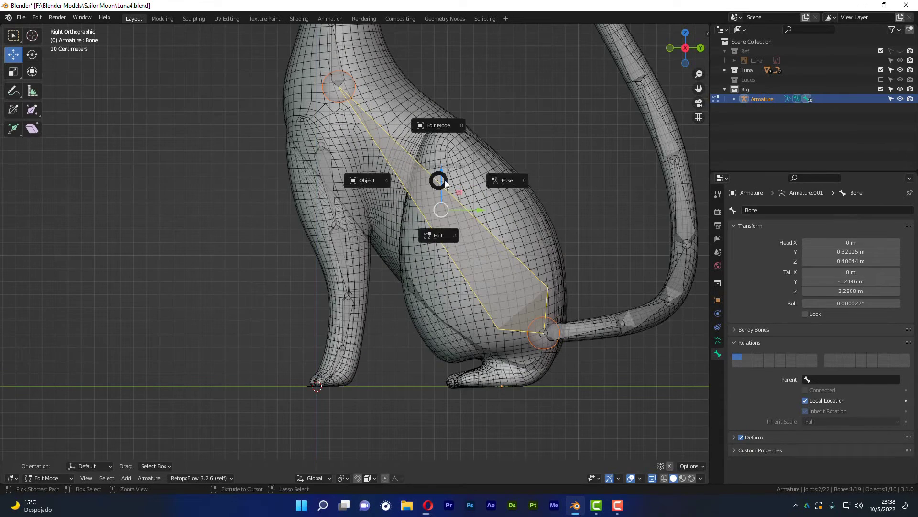
click(502, 182)
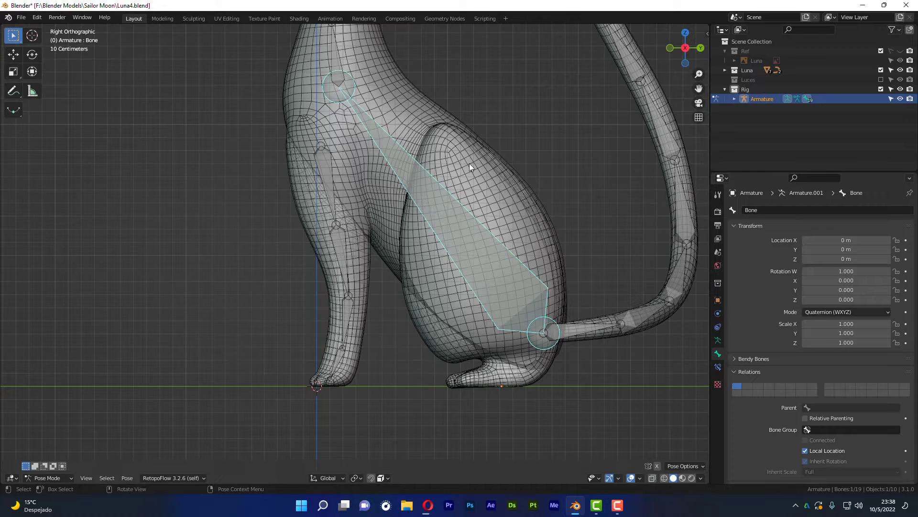
- Test-rotate Bone and cancel, leaving it at rest, then view the cat from the front
key(r)
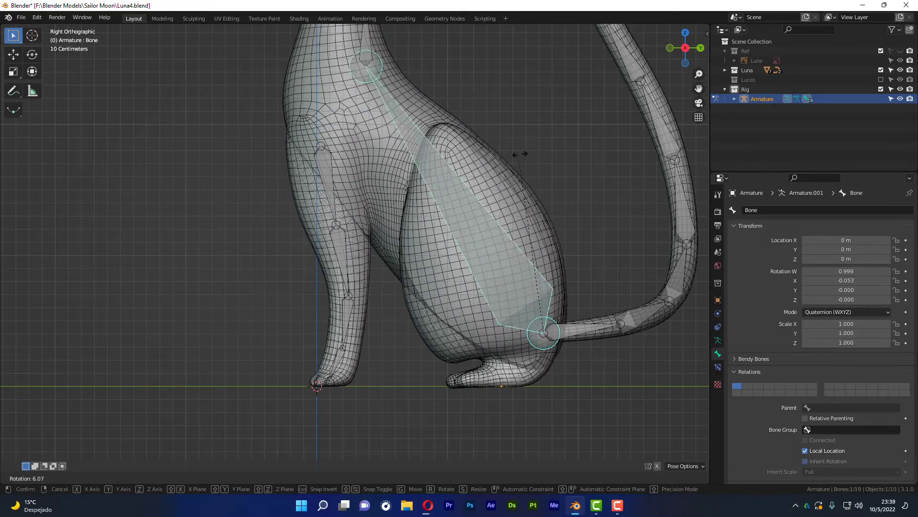
right_click(486, 158)
scroll(478, 160, down, 2)
scroll(455, 164, down, 1)
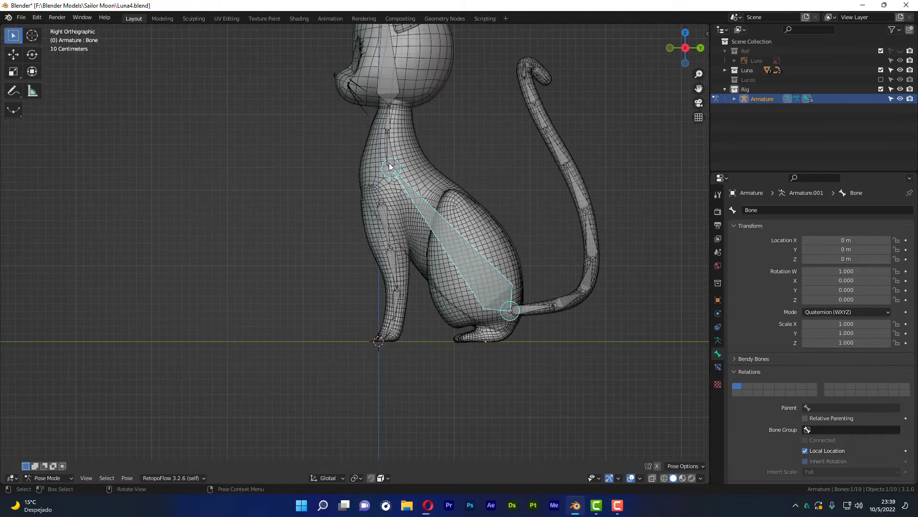
scroll(410, 136, up, 1)
scroll(386, 199, up, 2)
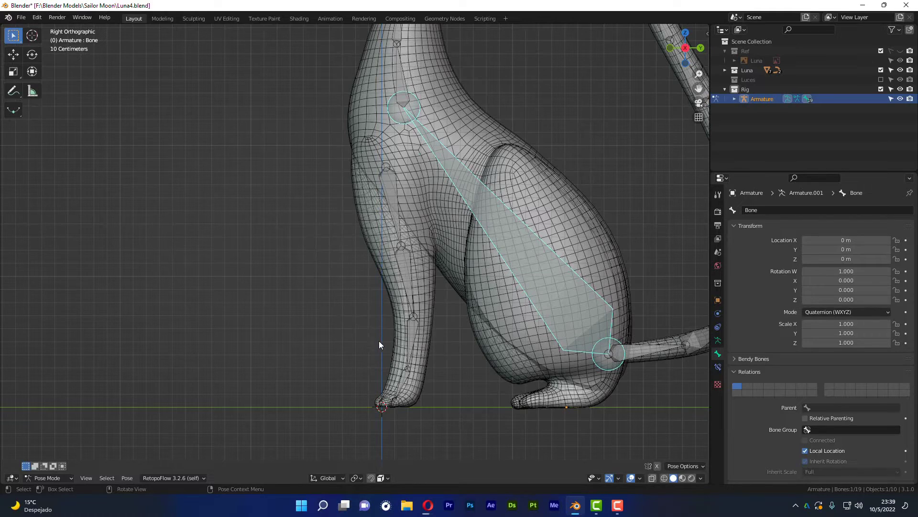
middle_drag(392, 229, 386, 177)
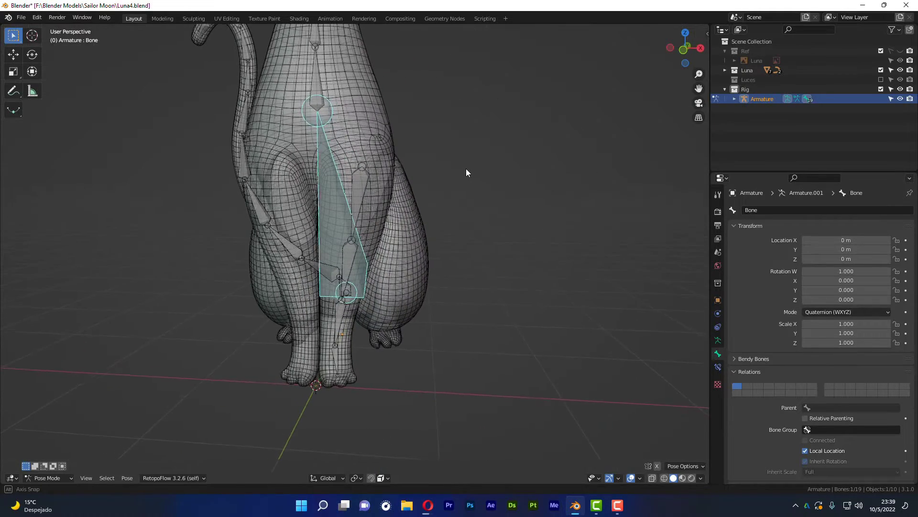
key(ctrl+Tab)
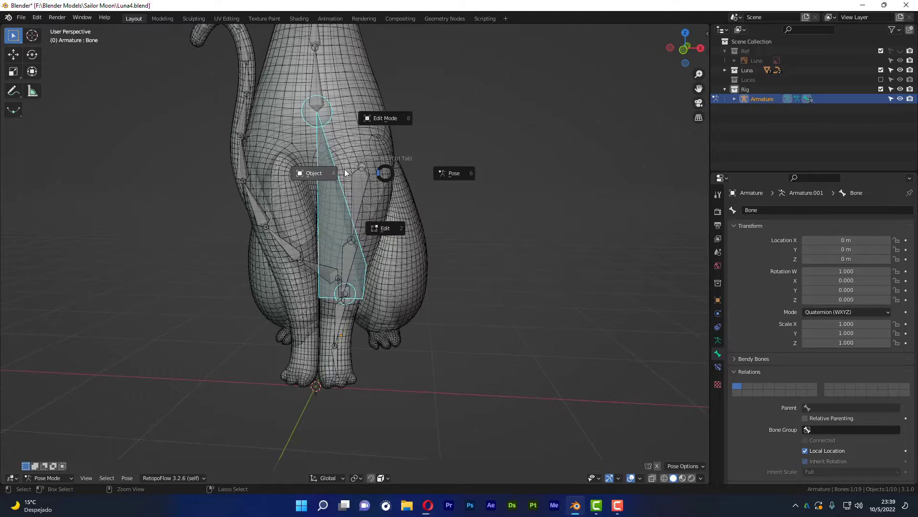
- In Edit Mode, select Bone.016 then Bone and parent them as Connected
click(382, 117)
key(KP_1)
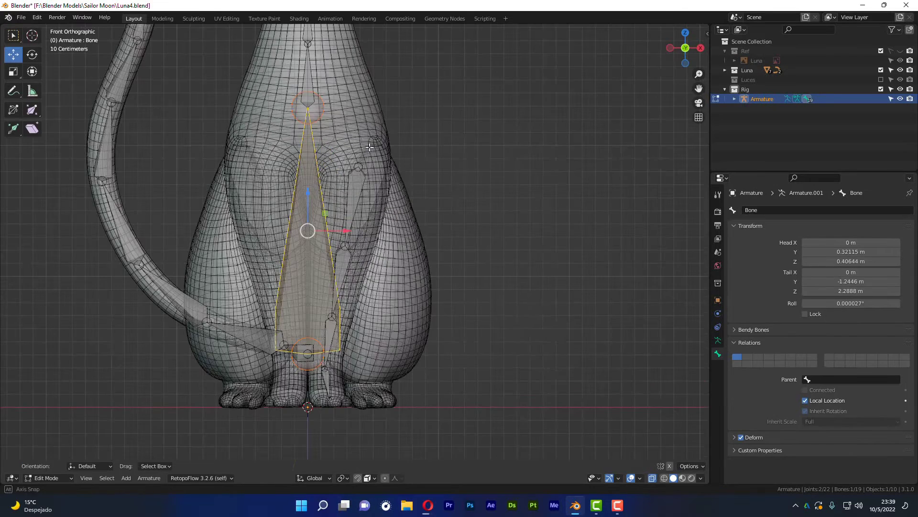
scroll(385, 178, up, 4)
click(398, 195)
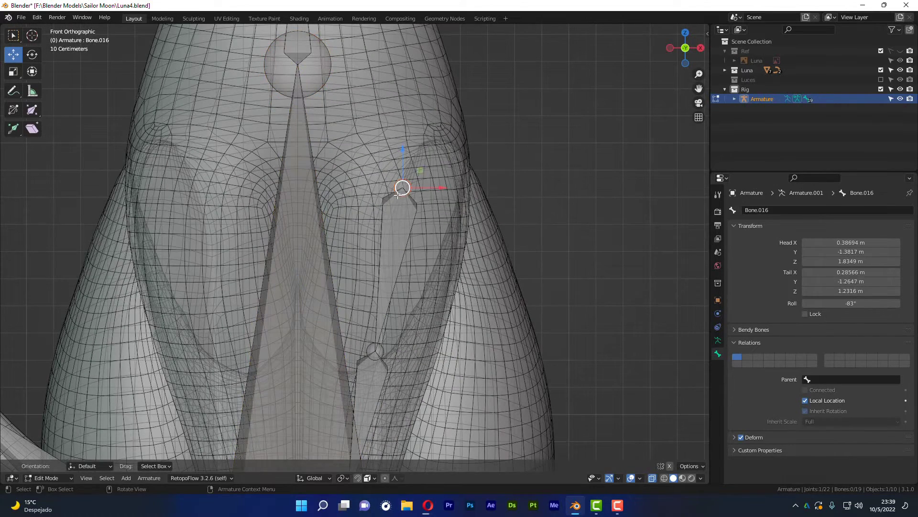
click(399, 200)
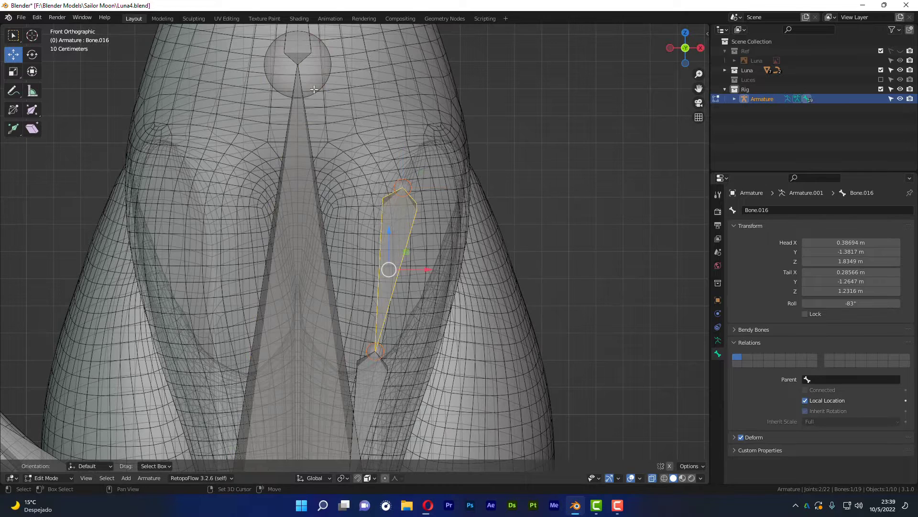
shift+click(300, 109)
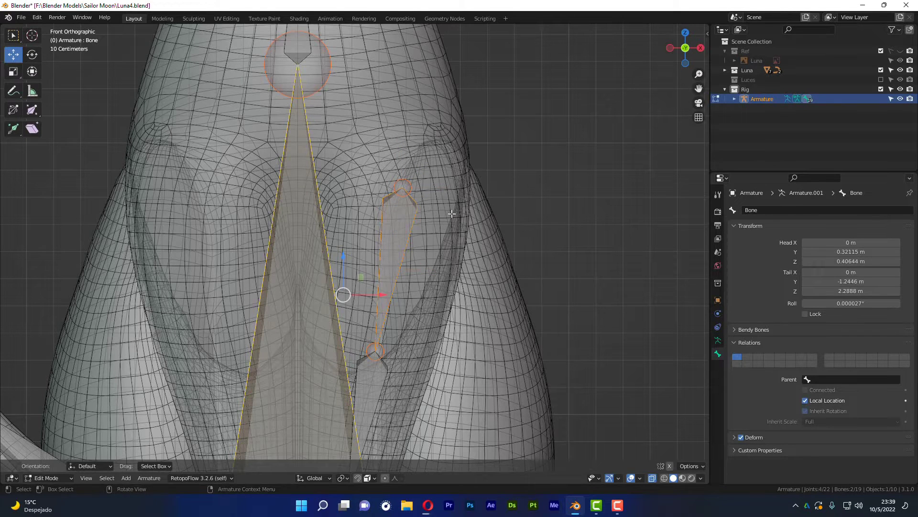
key(ctrl)
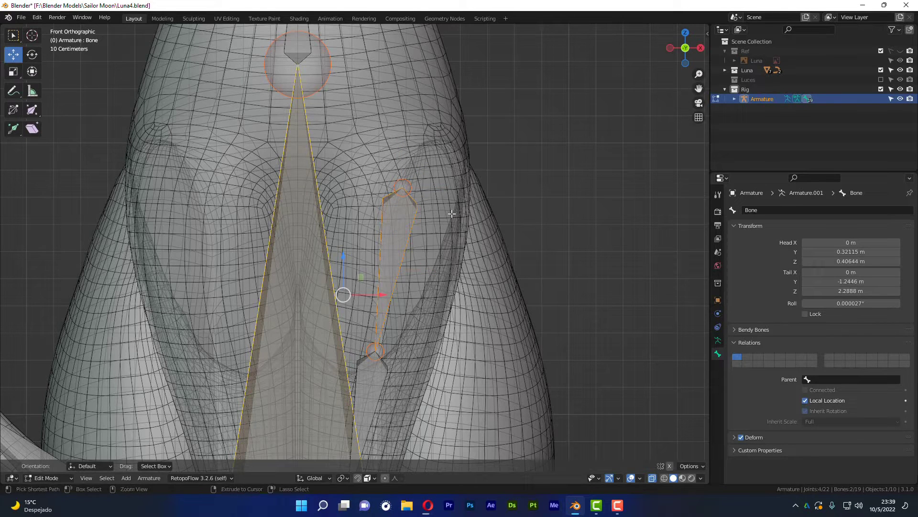
key(ctrl+p)
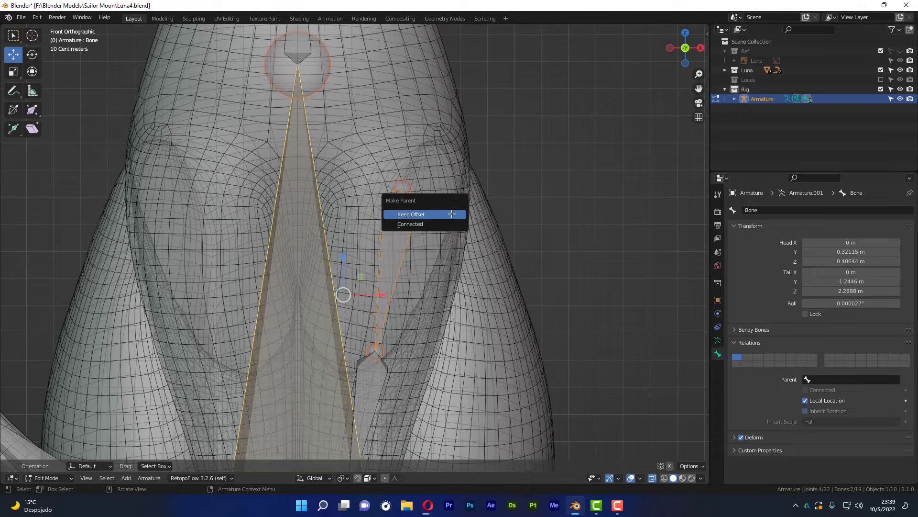
click(420, 226)
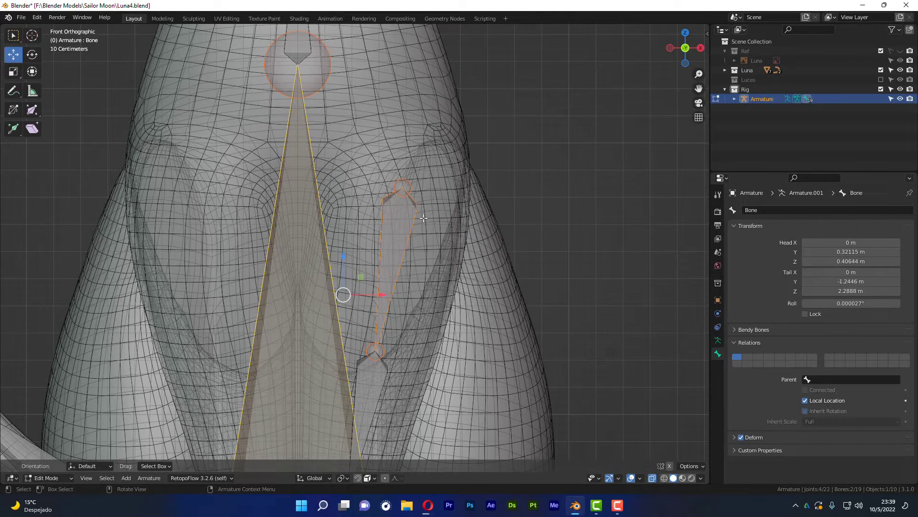
- Reapply the connected parenting, inspect it, then undo it
key(ctrl+p)
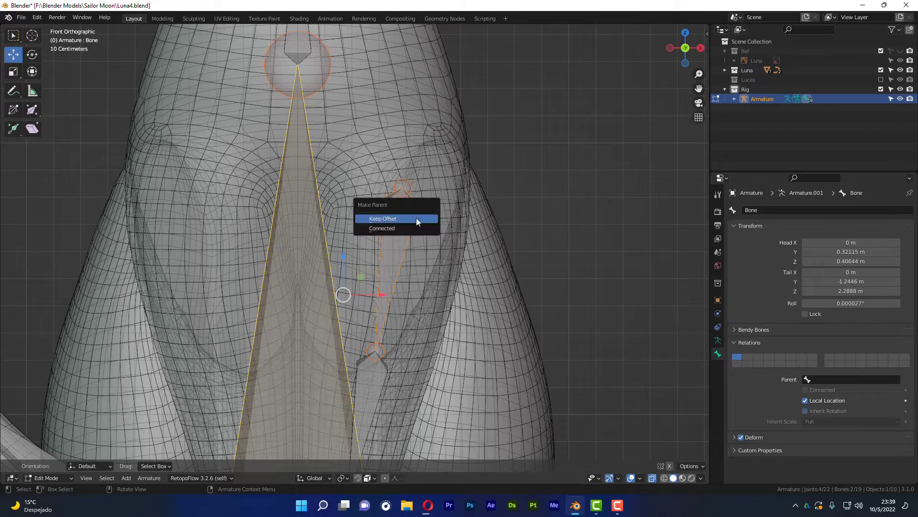
click(407, 228)
scroll(407, 228, down, 5)
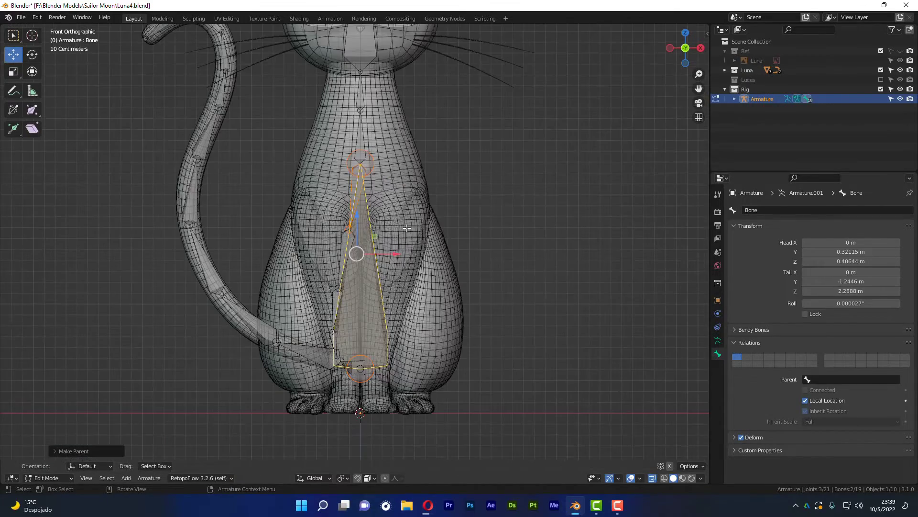
mouse_move(458, 245)
middle_down()
mouse_move(339, 242)
mouse_move(450, 246)
mouse_move(425, 244)
mouse_move(376, 186)
middle_up()
key(ctrl+z)
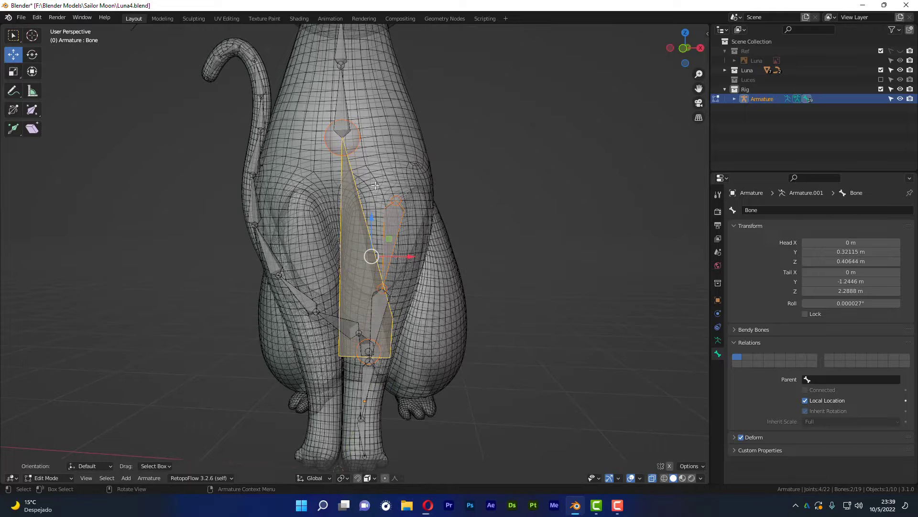
- Select Bone.016 with the spine bone active and parent it with Keep Offset
scroll(352, 131, up, 1)
scroll(359, 129, up, 2)
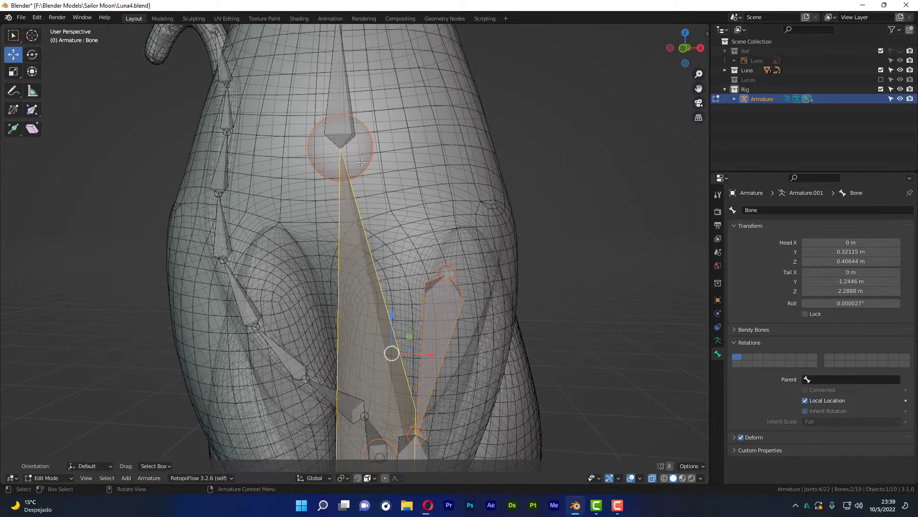
key(KP_1)
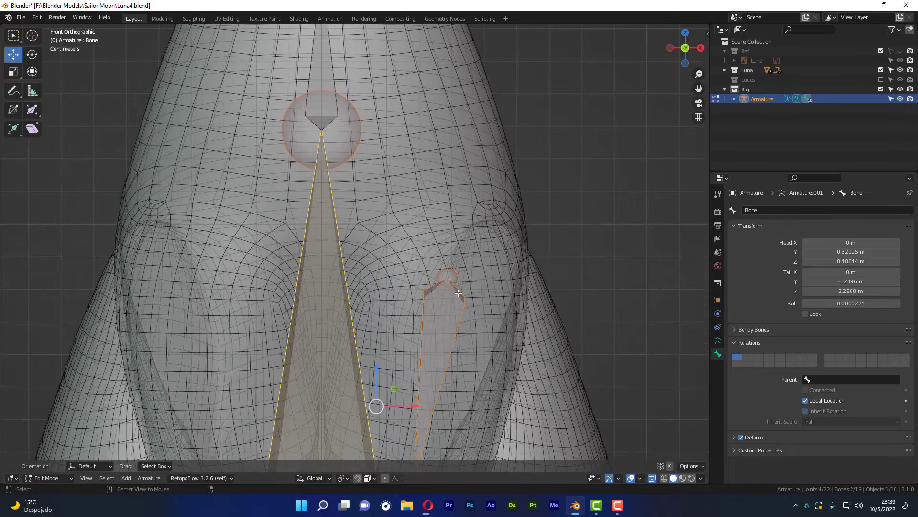
click(452, 276)
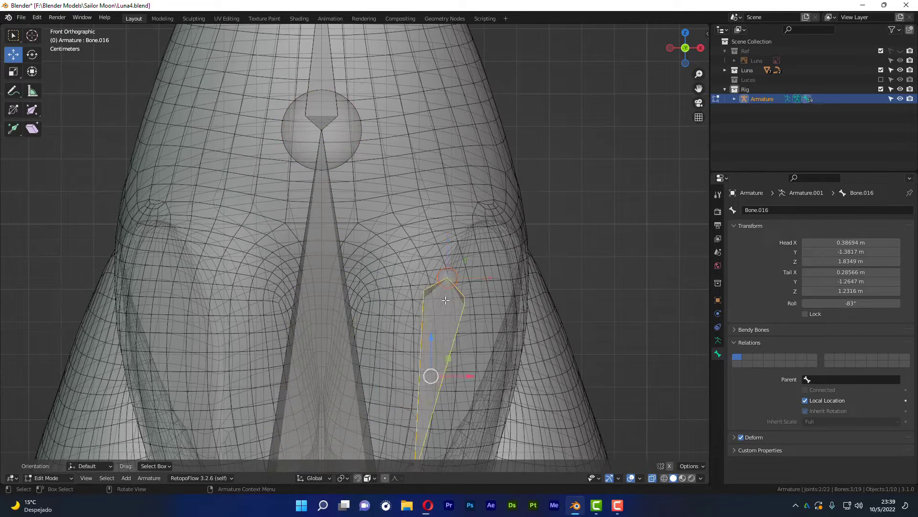
click(444, 274)
shift+click(335, 153)
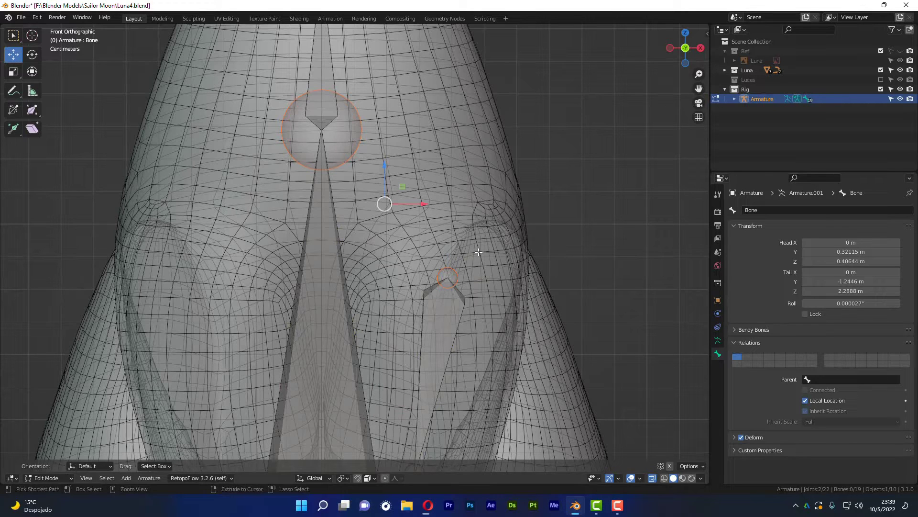
key(ctrl+p)
click(459, 316)
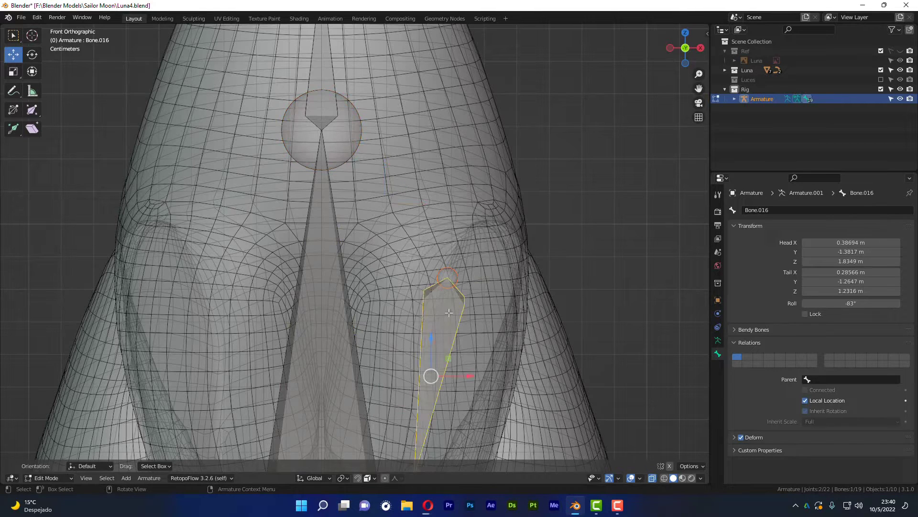
key(shift+bracketleft)
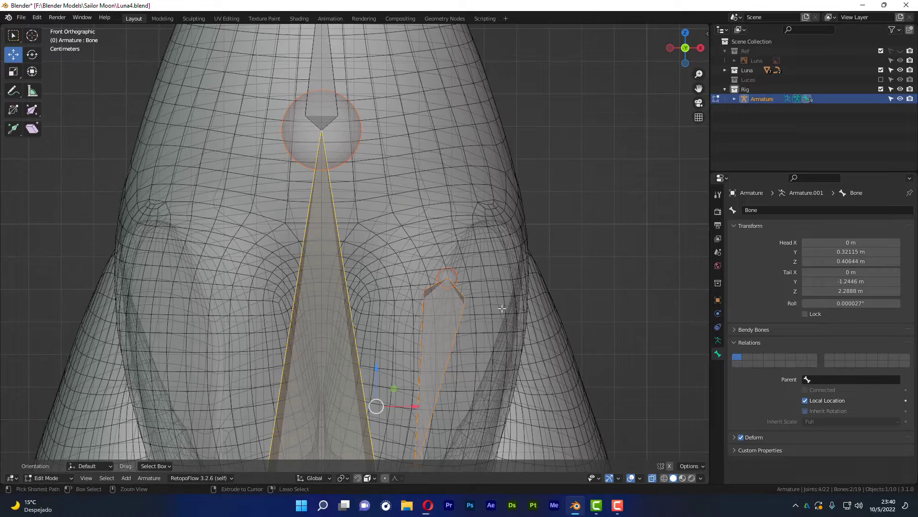
key(ctrl+p)
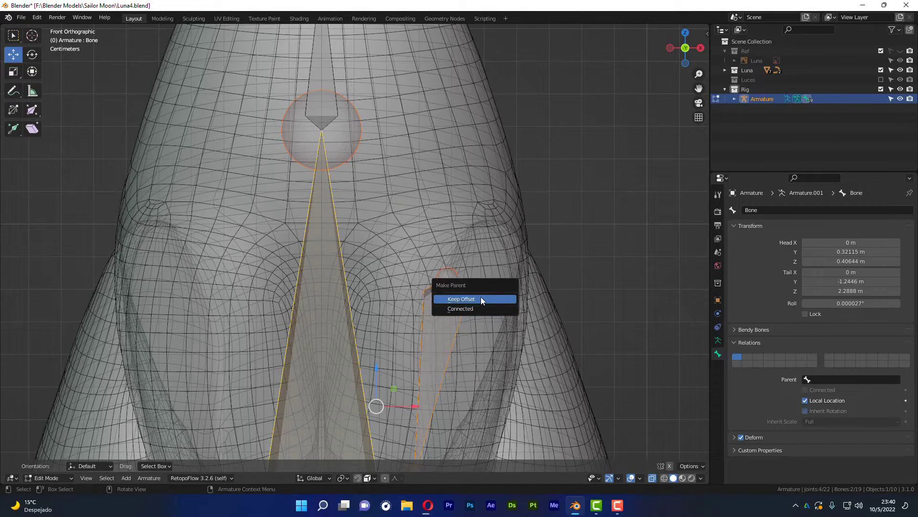
click(481, 297)
- Orbit around the cat to inspect the rig, ending in right side orthographic view
scroll(480, 300, down, 5)
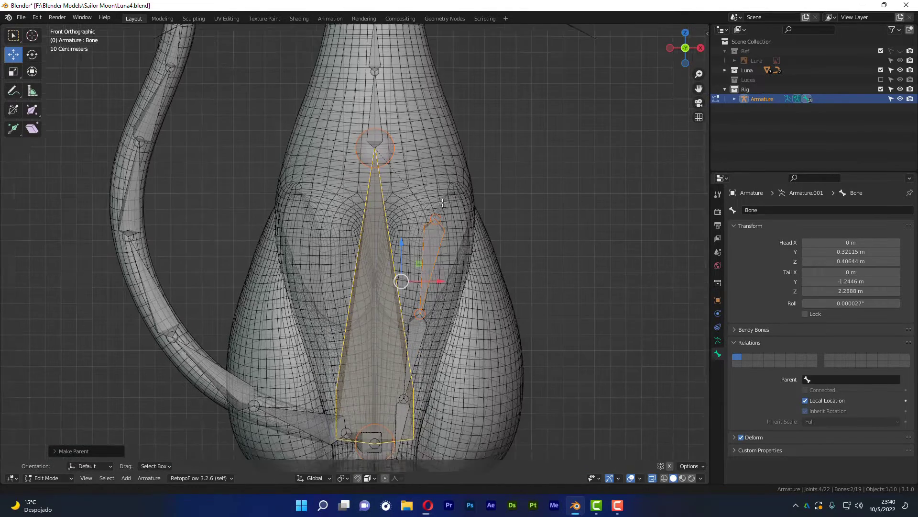
middle_drag(481, 300, 384, 135)
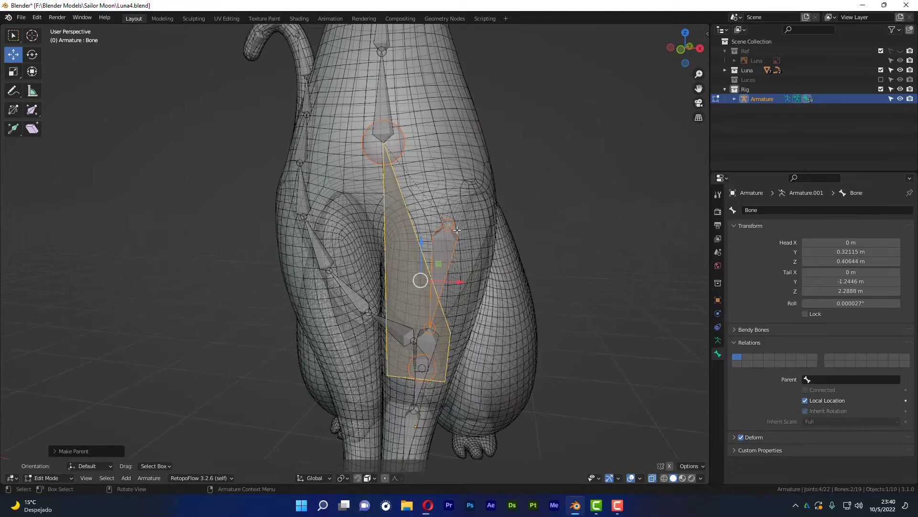
middle_drag(473, 244, 408, 132)
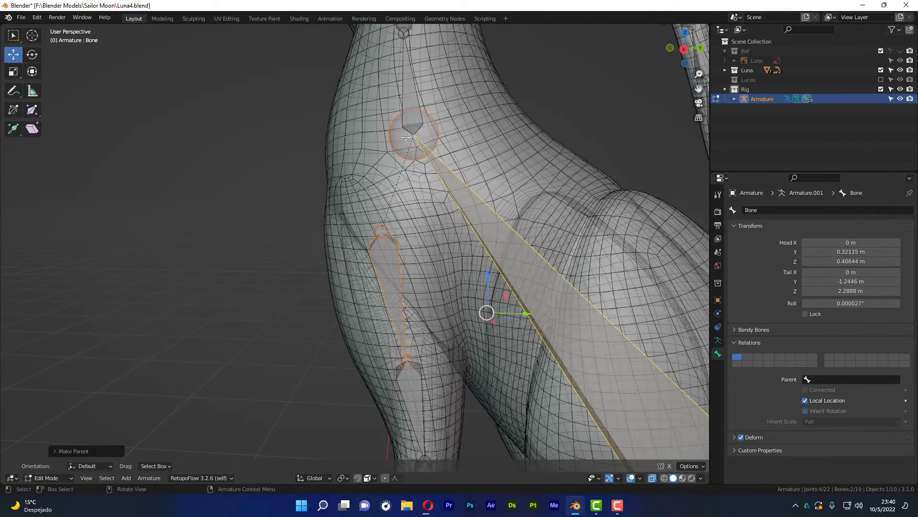
middle_drag(429, 154, 416, 143)
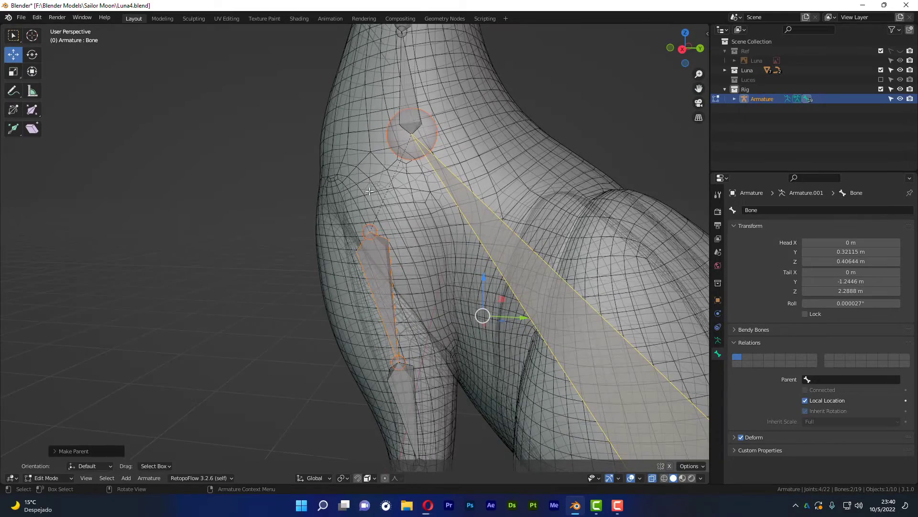
mouse_move(374, 206)
middle_down()
mouse_move(404, 158)
mouse_move(438, 221)
middle_up()
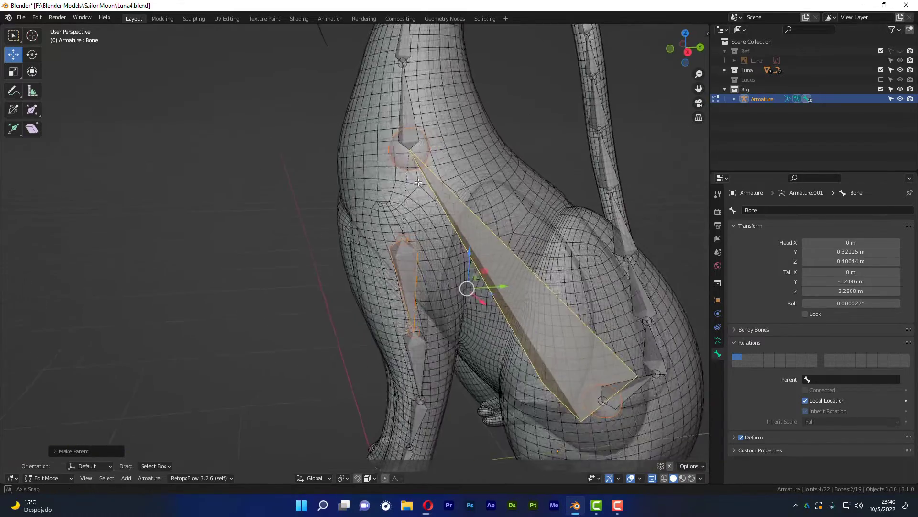
key(KP_3)
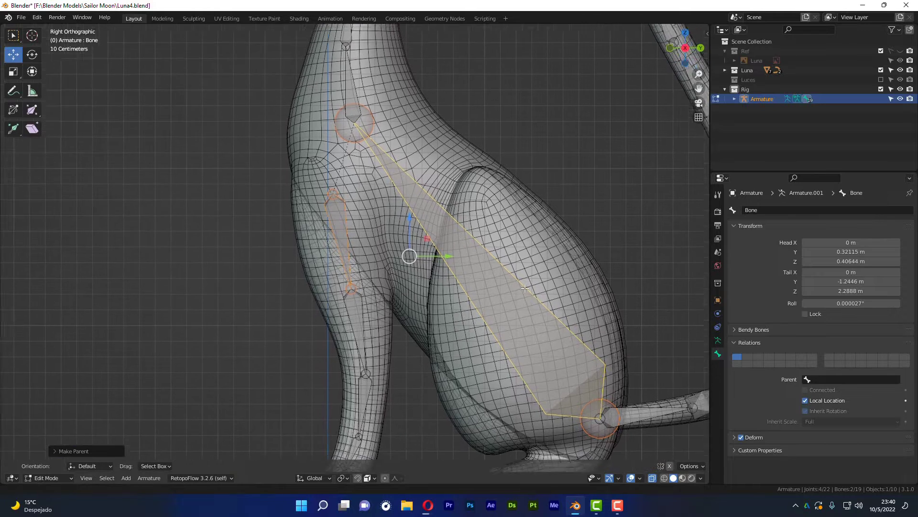
ctrl+scroll(509, 283, down, 2)
- In Pose Mode, test-rotate the spine bone and cancel back to its rest pose
click(568, 288)
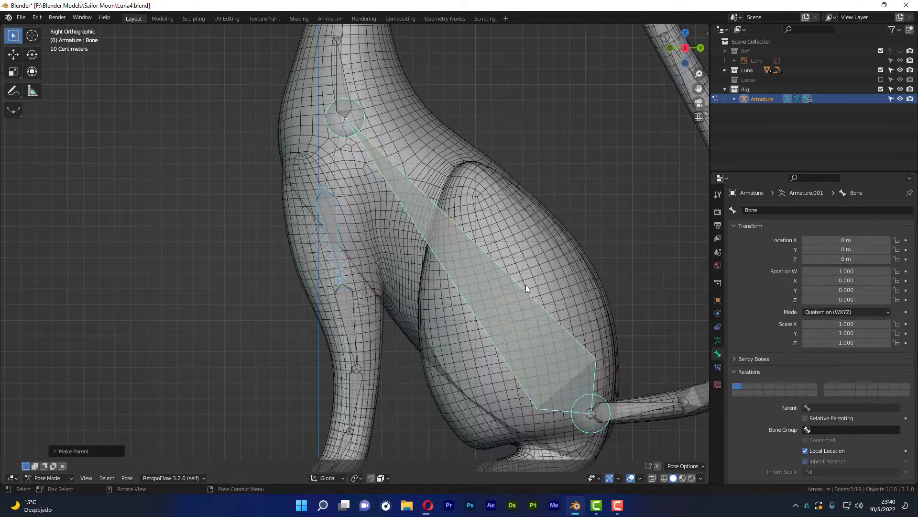
click(505, 291)
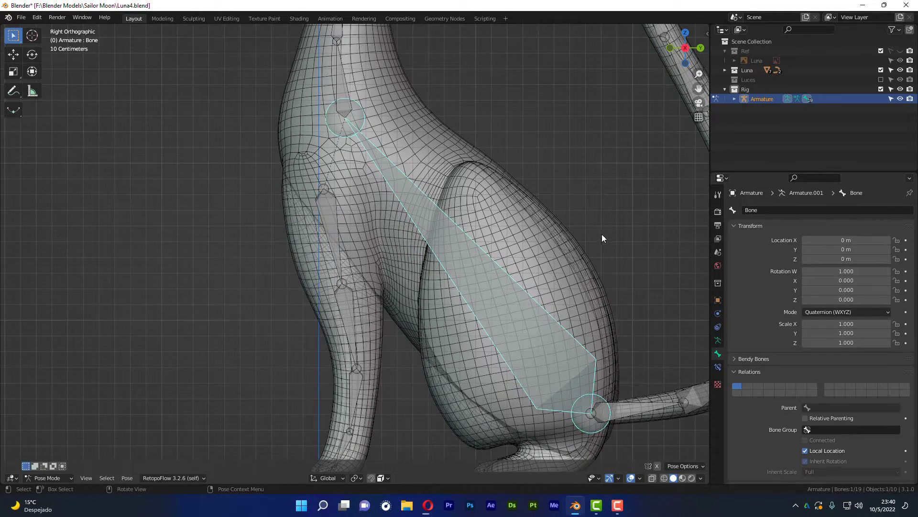
key(r)
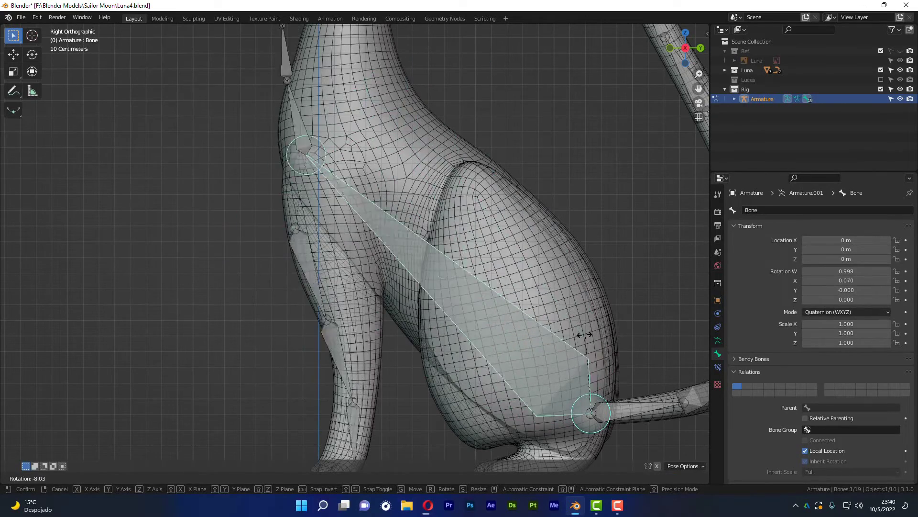
key(Escape)
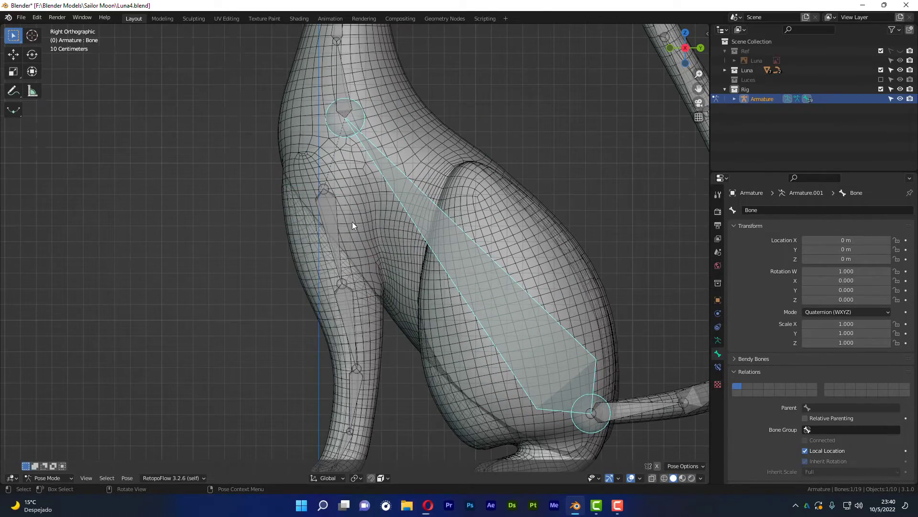
mouse_move(352, 222)
middle_down()
mouse_move(435, 231)
mouse_move(421, 212)
middle_up()
- Select Bone.016 and return to Edit Mode in front orthographic view
click(420, 207)
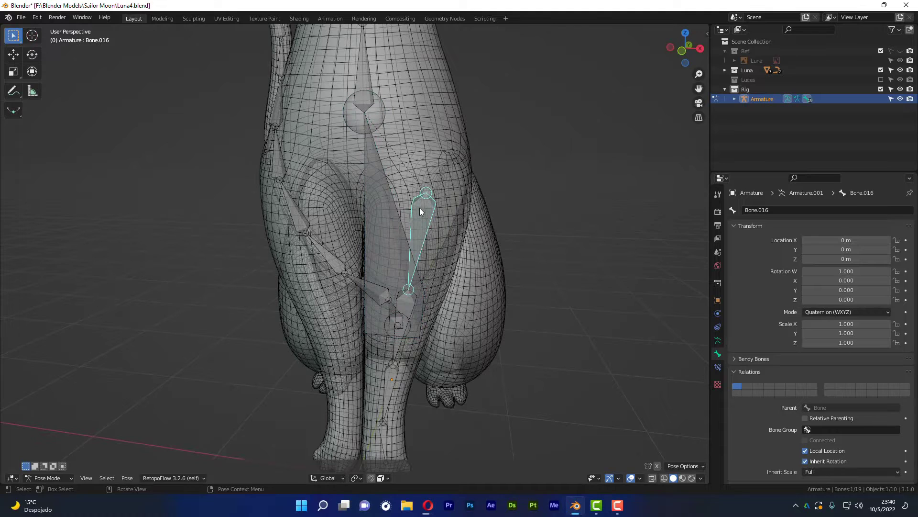
key(ctrl+Tab)
click(412, 149)
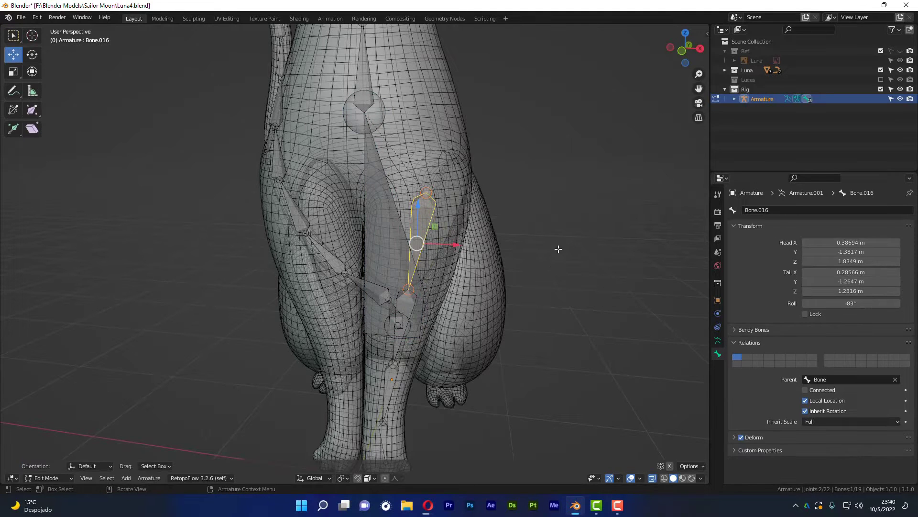
key(KP_1)
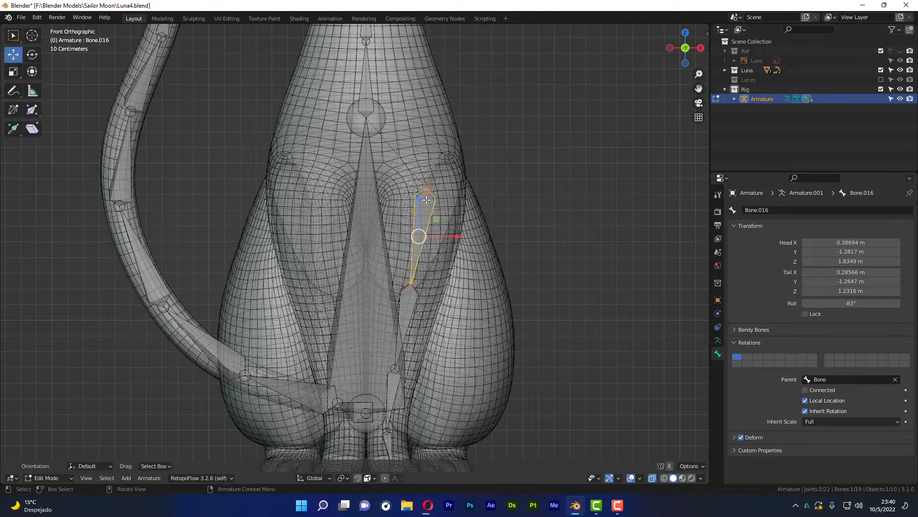
- Check the make-parent and clear-parent options, then select only the upper front-leg bone Bone.016
key(ctrl+p)
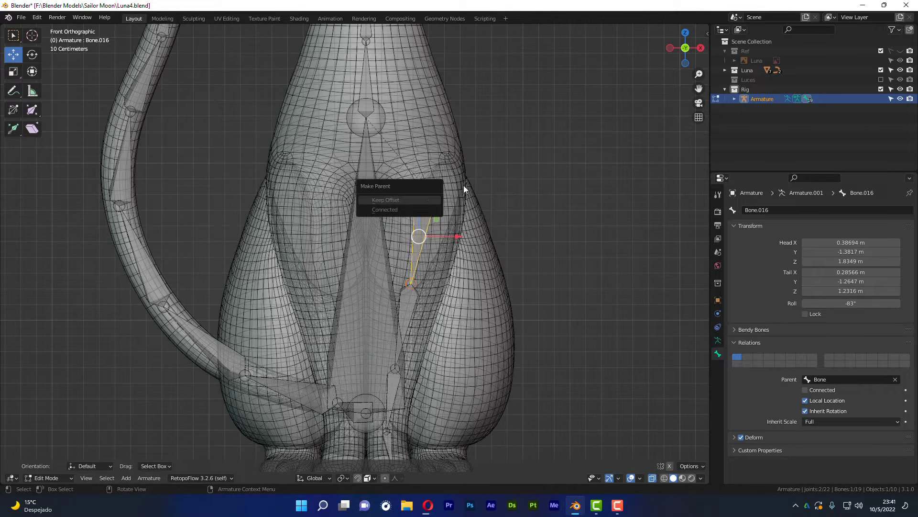
click(439, 201)
key(alt+p)
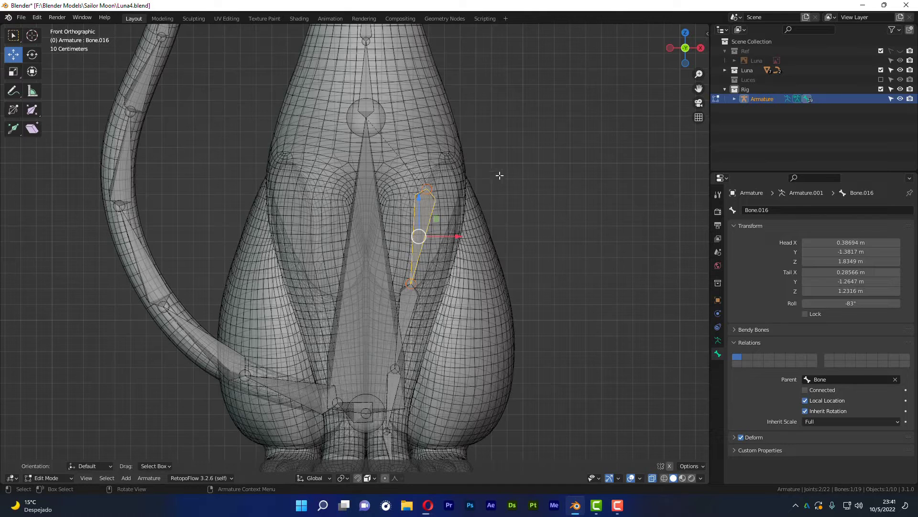
key(alt+a)
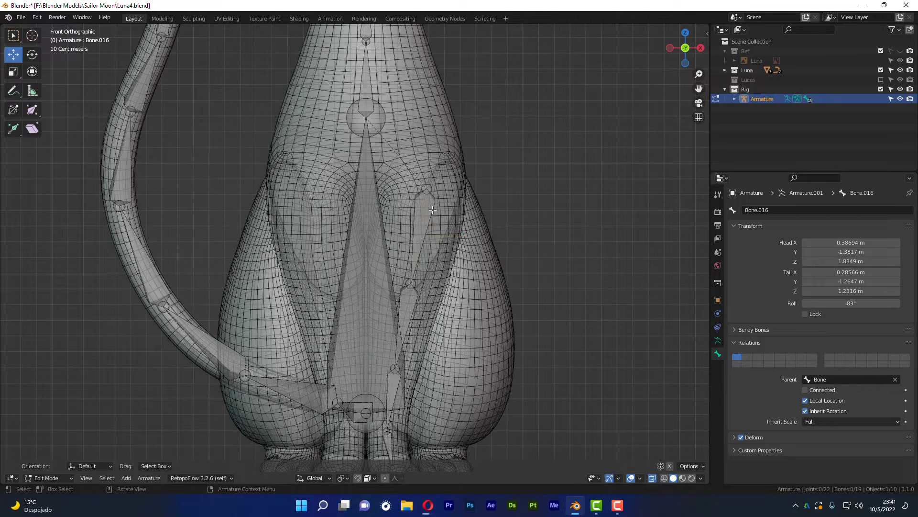
click(432, 210)
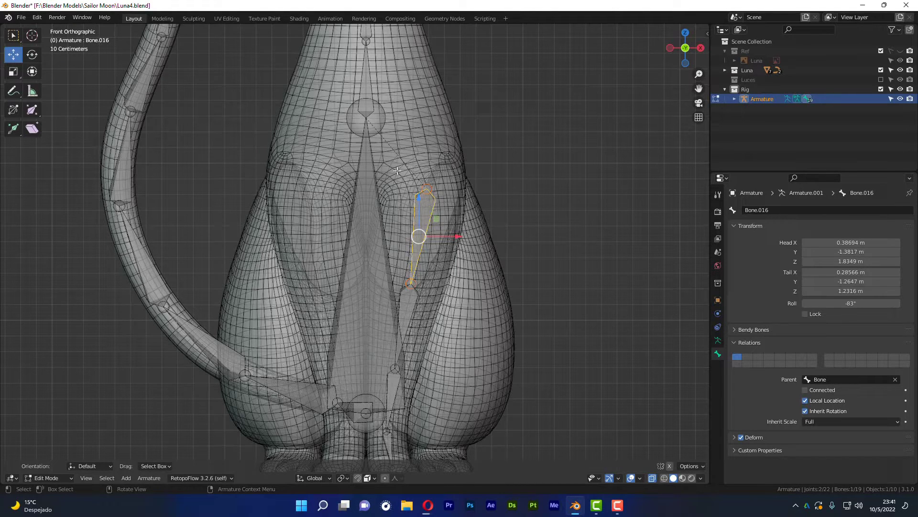
scroll(397, 171, down, 2)
scroll(400, 230, down, 1)
scroll(401, 289, down, 1)
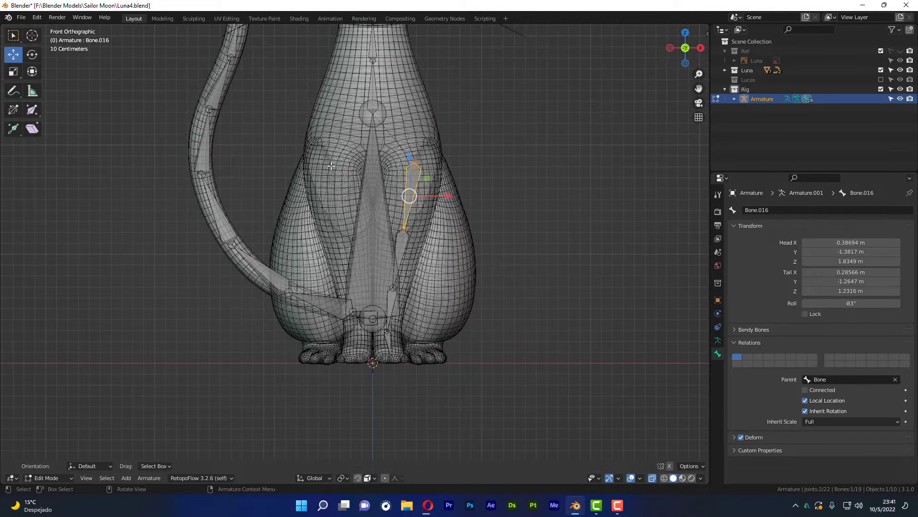
scroll(427, 243, down, 2)
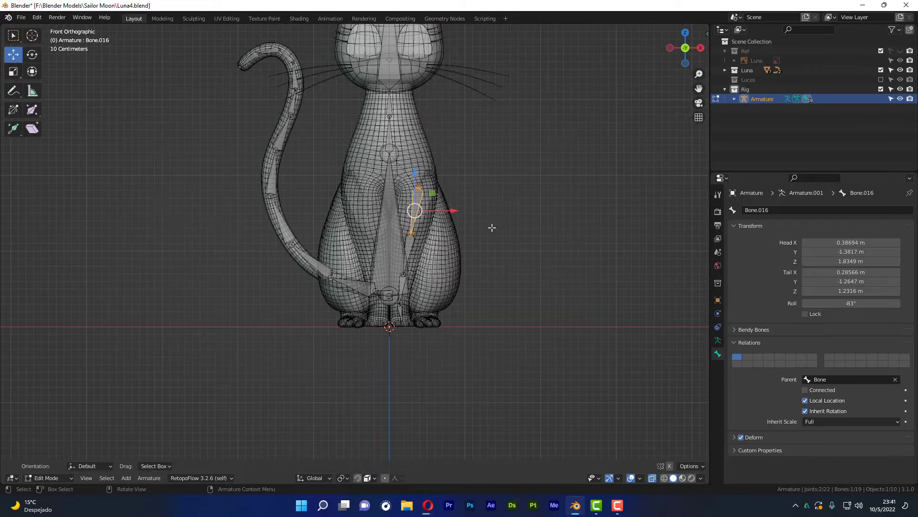
- Box-select the cat's spine and centre bones from a front view
middle_drag(492, 227, 416, 324)
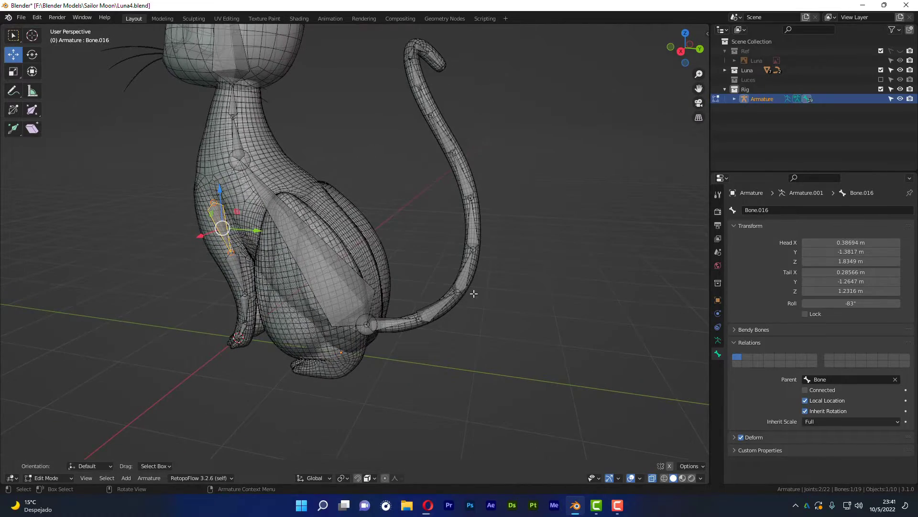
alt+middle_drag(356, 299, 213, 107)
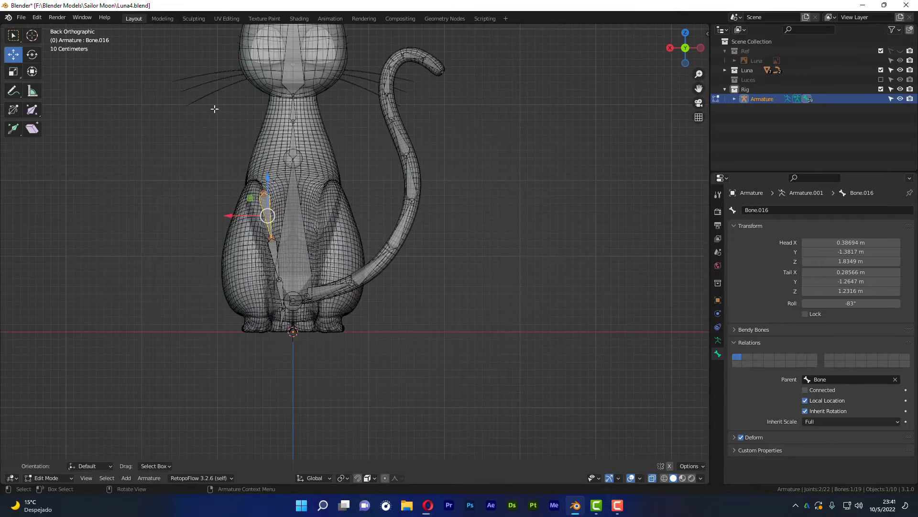
scroll(243, 164, up, 1)
shift+middle_drag(243, 164, 245, 172)
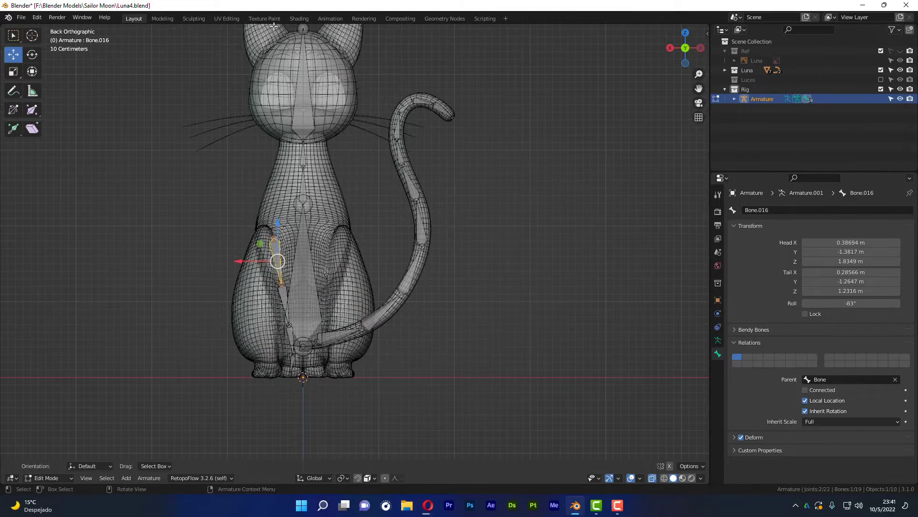
middle_drag(322, 324, 319, 353)
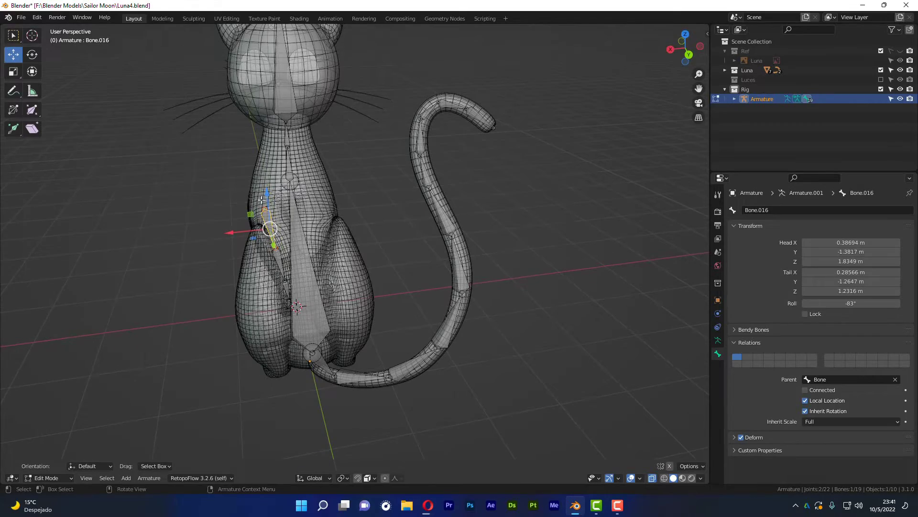
middle_drag(262, 200, 455, 205)
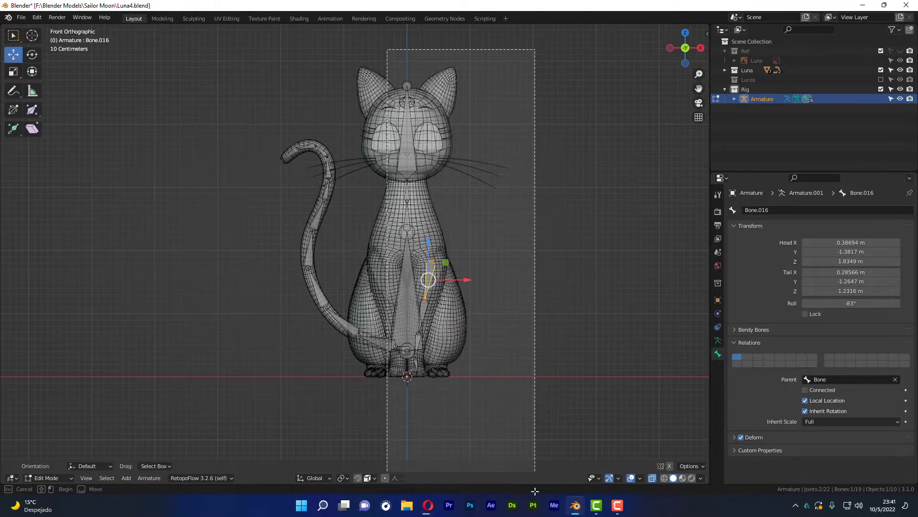
drag(385, 48, 536, 472)
- Remove one tail bone from the selection, viewing the cat from below
scroll(415, 394, up, 3)
middle_drag(415, 395, 380, 311)
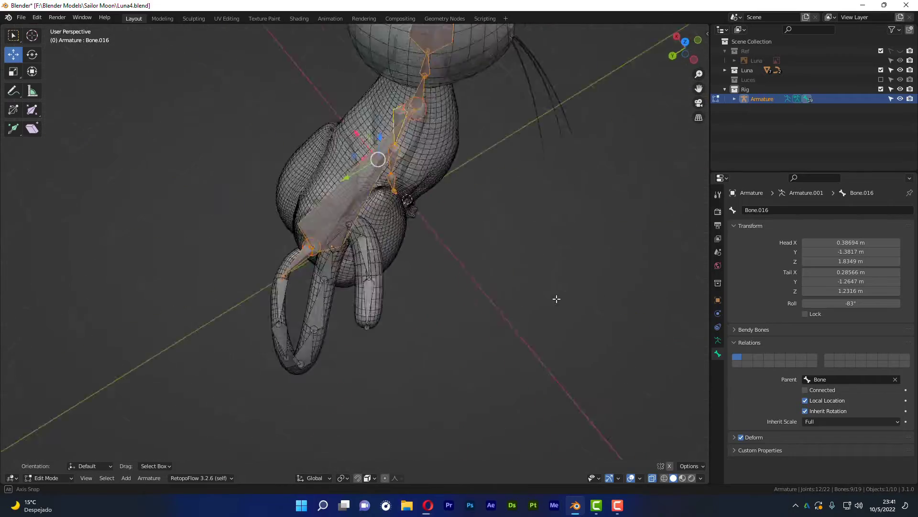
scroll(381, 311, up, 3)
scroll(354, 304, up, 3)
shift+click(343, 300)
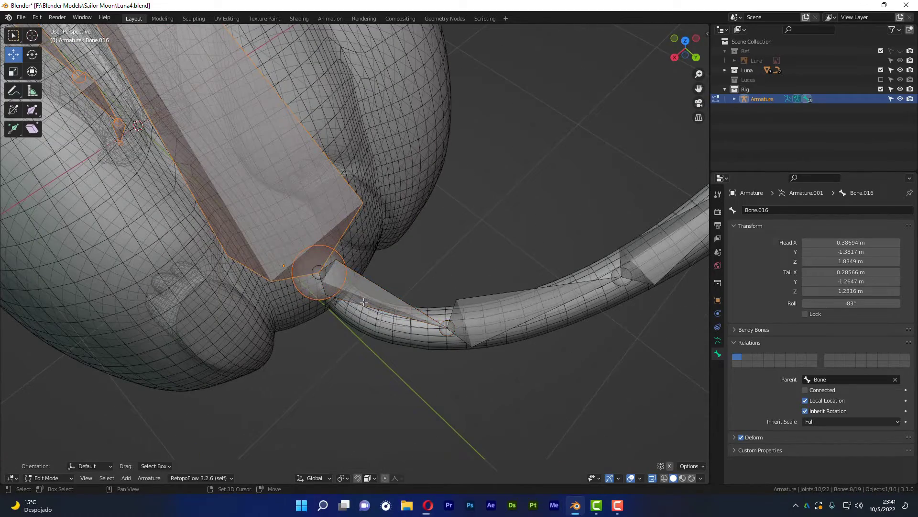
scroll(343, 300, down, 4)
mouse_move(344, 300)
middle_down()
mouse_move(322, 255)
mouse_move(388, 175)
middle_up()
scroll(406, 120, up, 2)
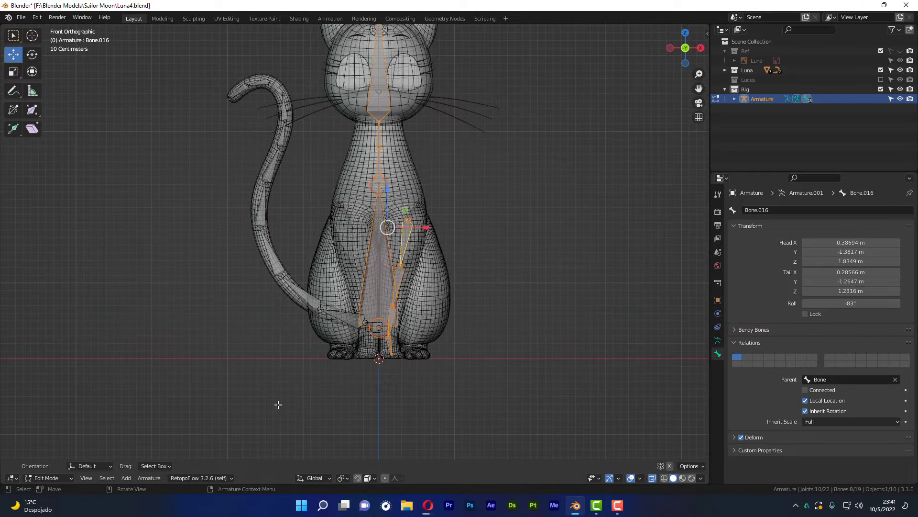
- Symmetrize the selected armature bones with direction +X to -X
click(146, 479)
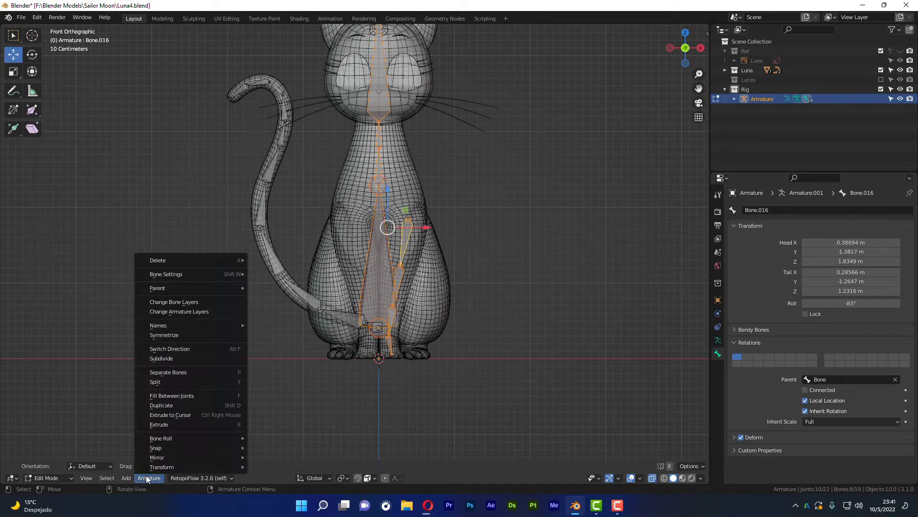
click(186, 335)
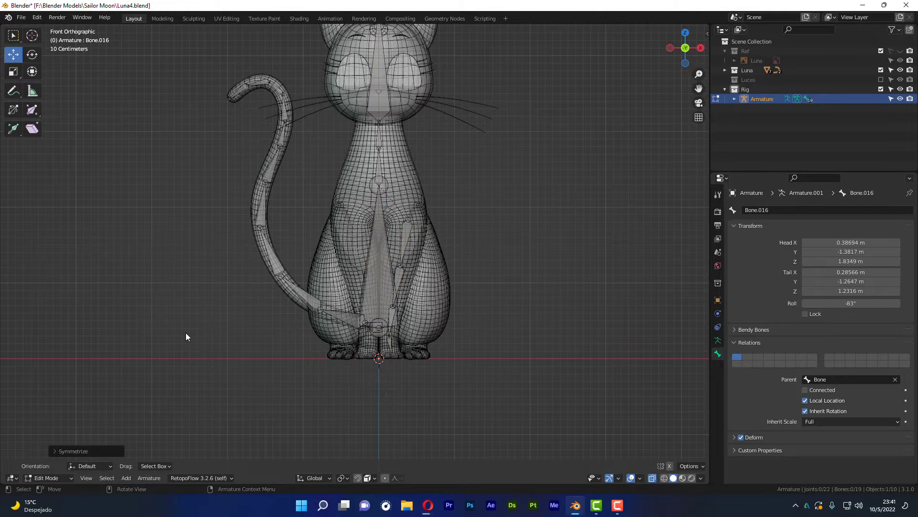
click(69, 451)
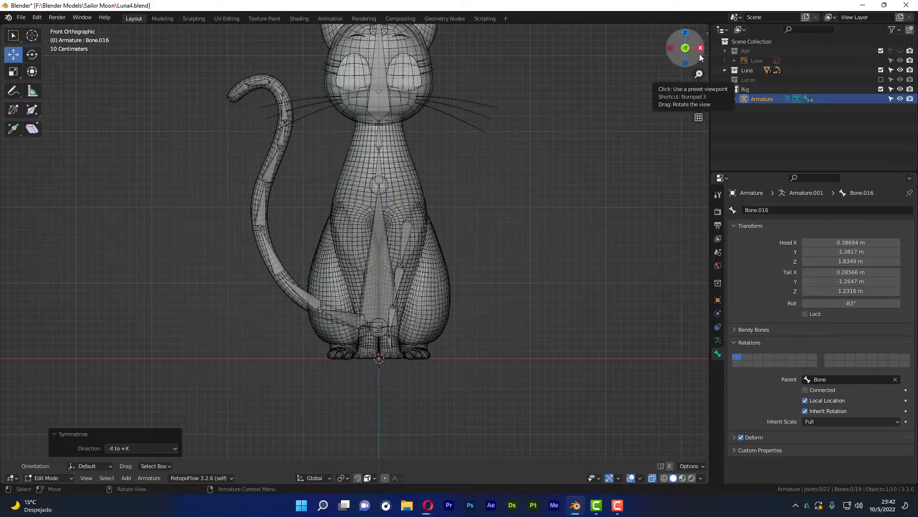
click(127, 447)
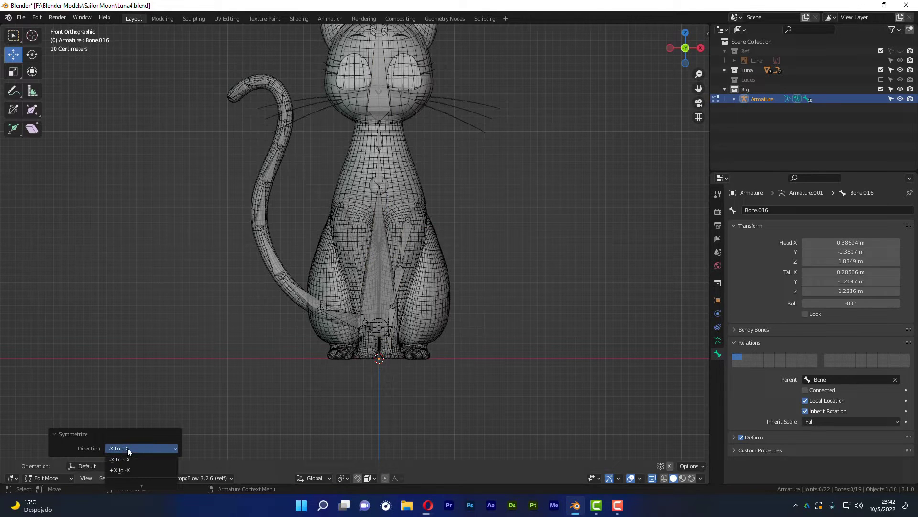
click(121, 471)
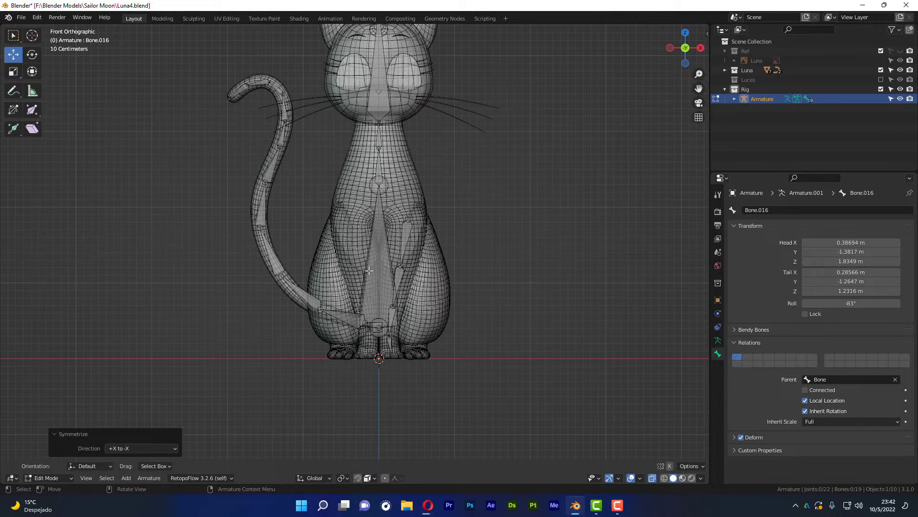
- Orbit around the cat to inspect the symmetrized bones, ending in front view
middle_drag(440, 154, 445, 254)
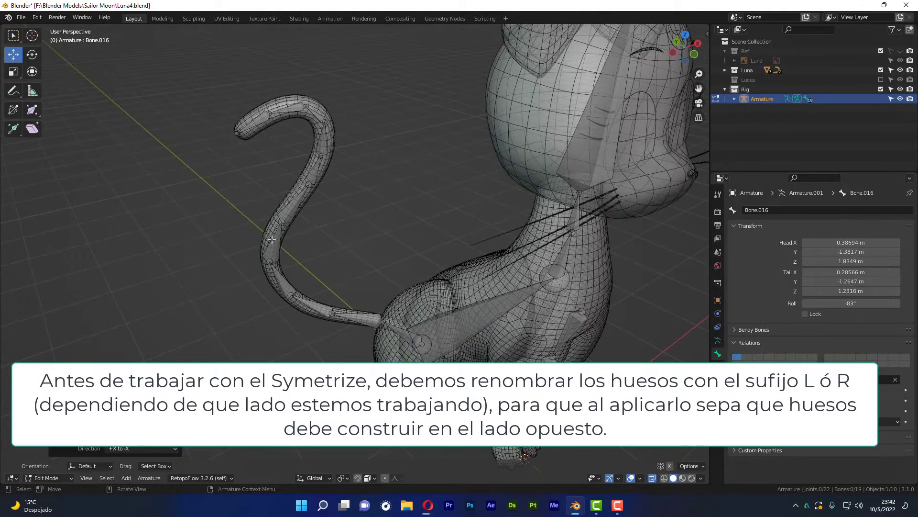
scroll(410, 130, down, 5)
mouse_move(430, 161)
middle_down()
mouse_move(322, 282)
mouse_move(336, 274)
middle_up()
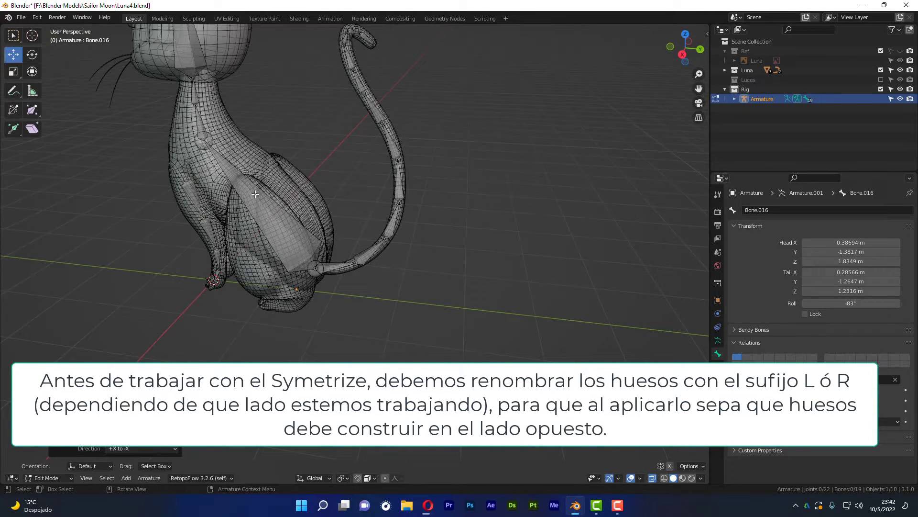
middle_drag(200, 215, 382, 213)
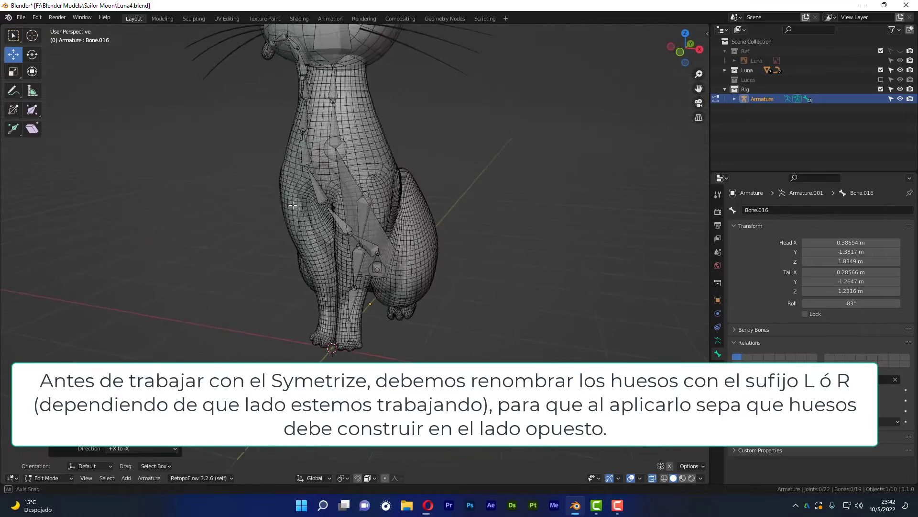
mouse_move(305, 210)
middle_down()
mouse_move(443, 209)
mouse_move(409, 190)
middle_up()
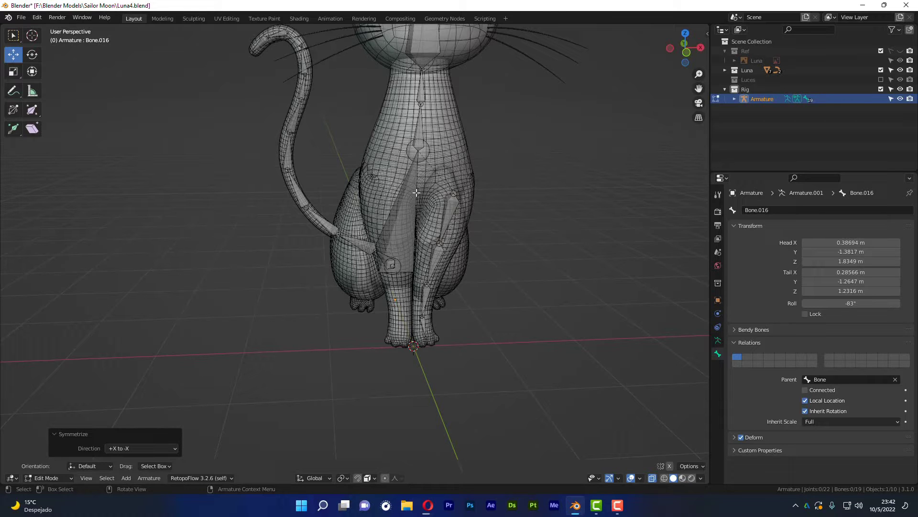
alt+middle_drag(451, 180, 393, 203)
scroll(393, 203, up, 2)
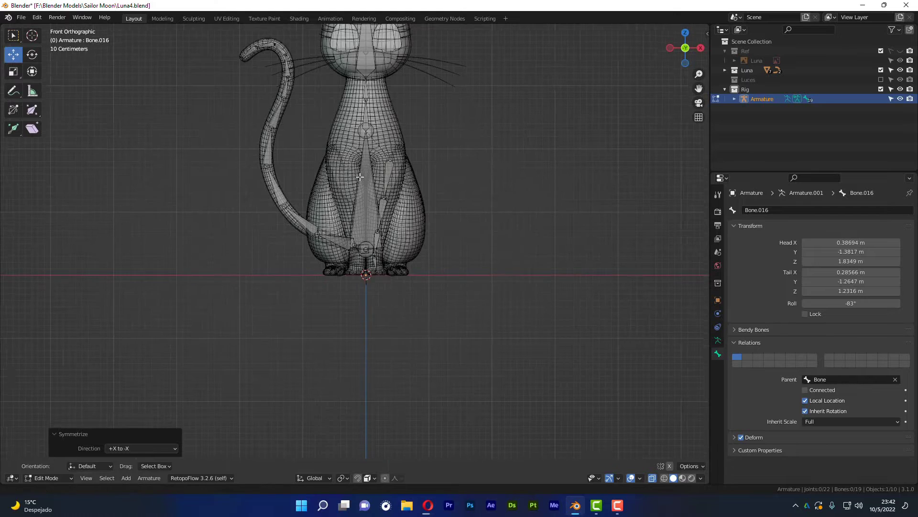
scroll(393, 202, up, 2)
scroll(393, 203, up, 2)
- Select the upper front-leg bone and its linked leg chain, undoing an accidental extrusion
click(399, 156)
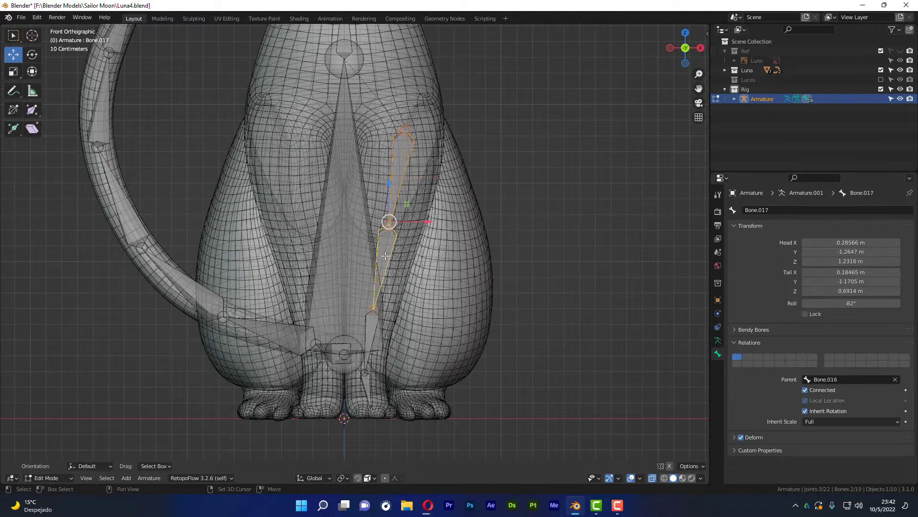
ctrl+right_click(373, 311)
key(ctrl+z)
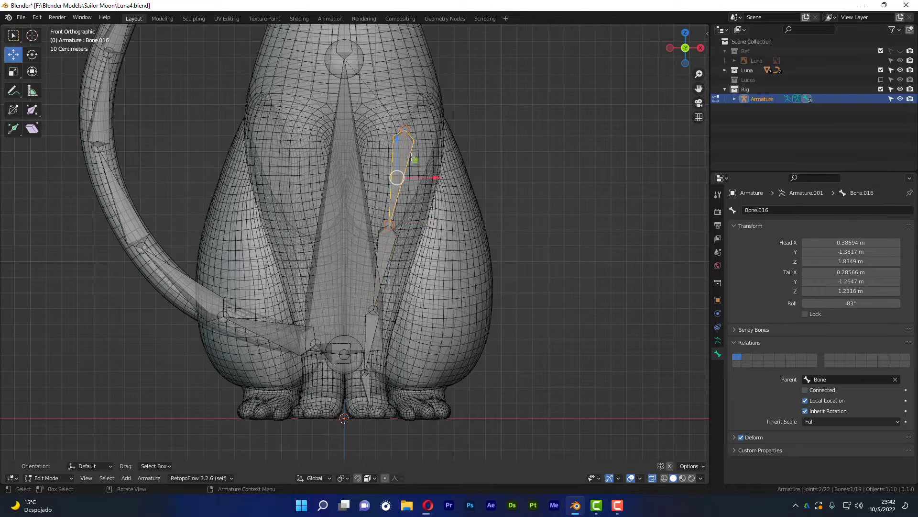
click(530, 146)
click(410, 150)
key(ctrl+l)
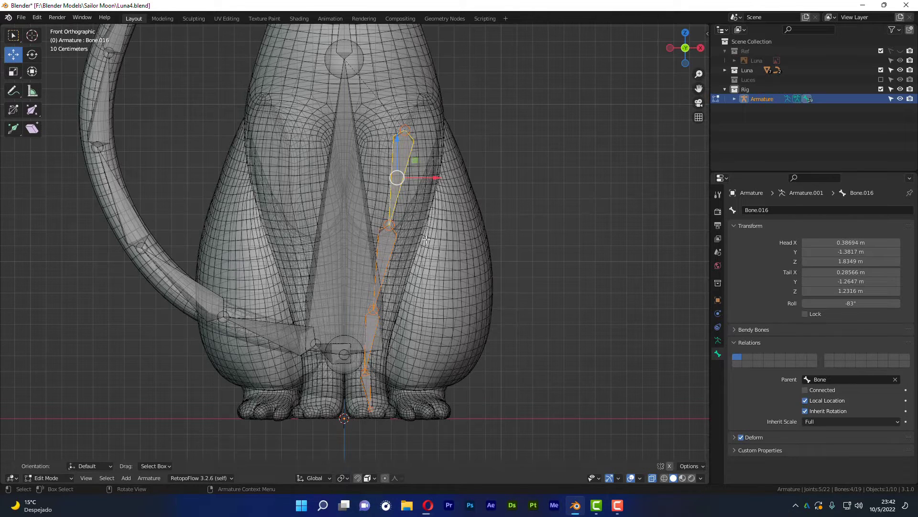
- Duplicate the four-bone front-leg chain in place
key(shift+d)
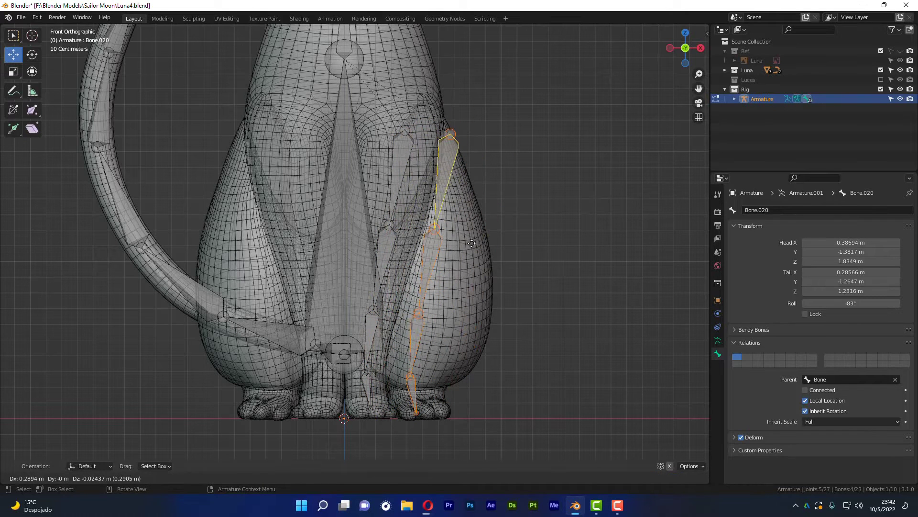
right_click(475, 243)
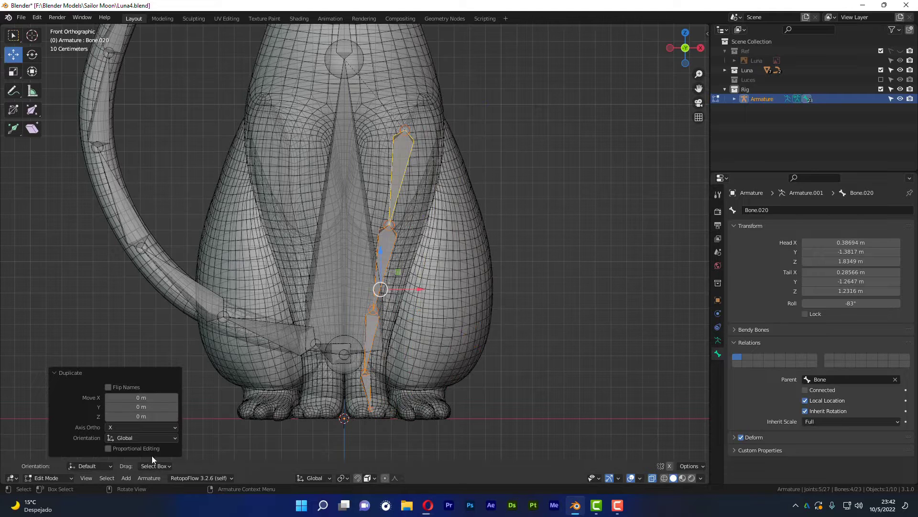
click(150, 478)
- Mirror the duplicated leg chain on global X and move it -0.45092 m into the other front leg
click(159, 478)
mouse_move(157, 457)
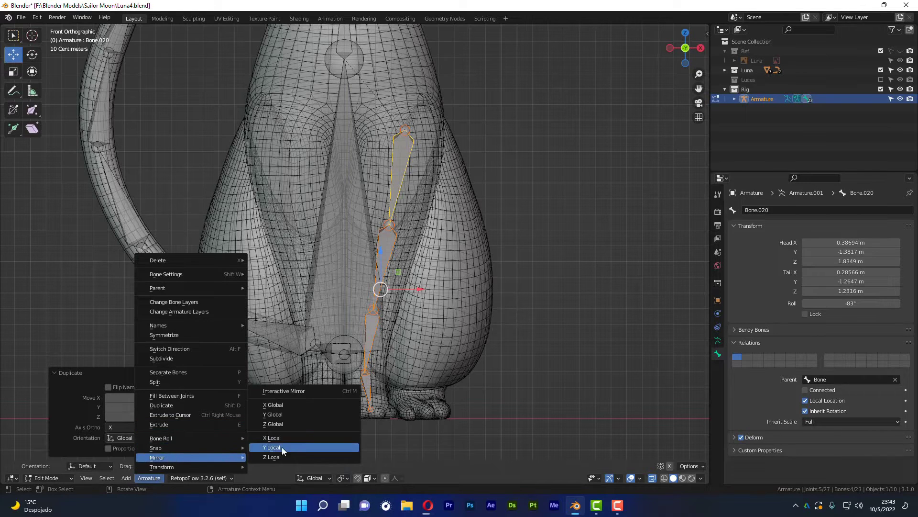
click(289, 404)
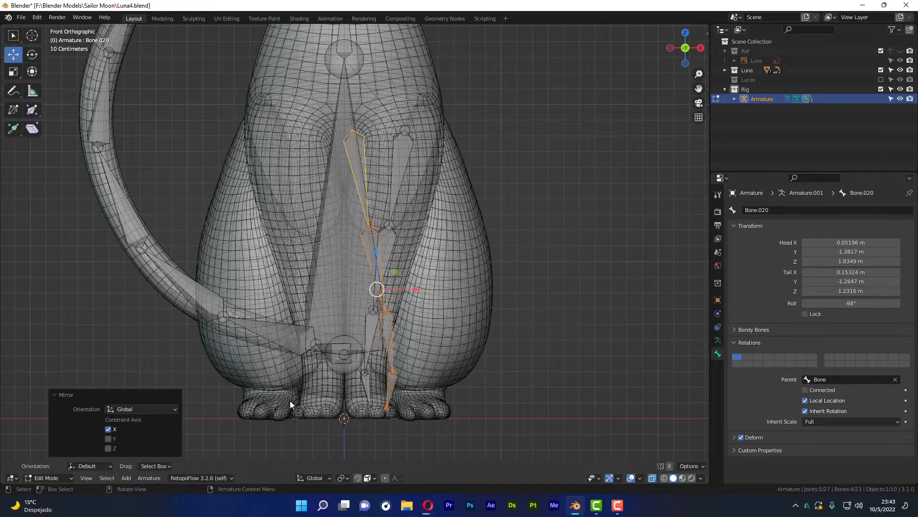
key(g)
key(x)
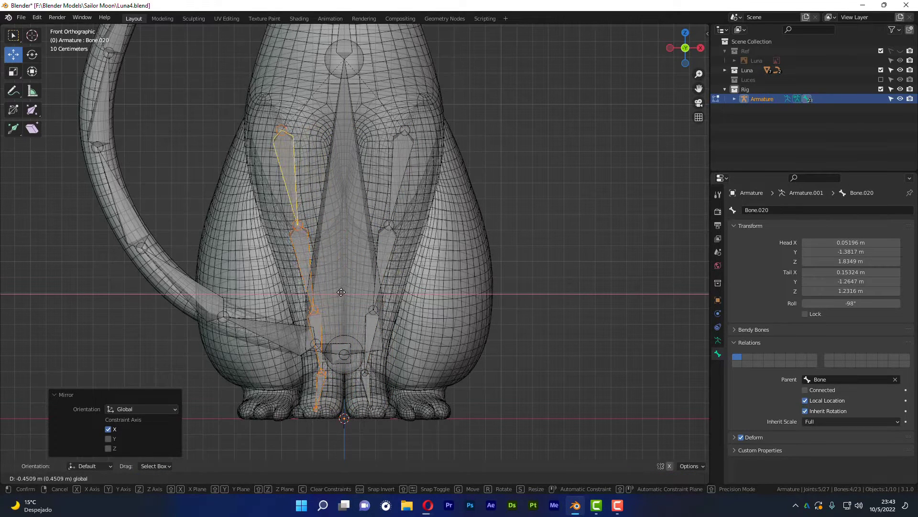
click(341, 292)
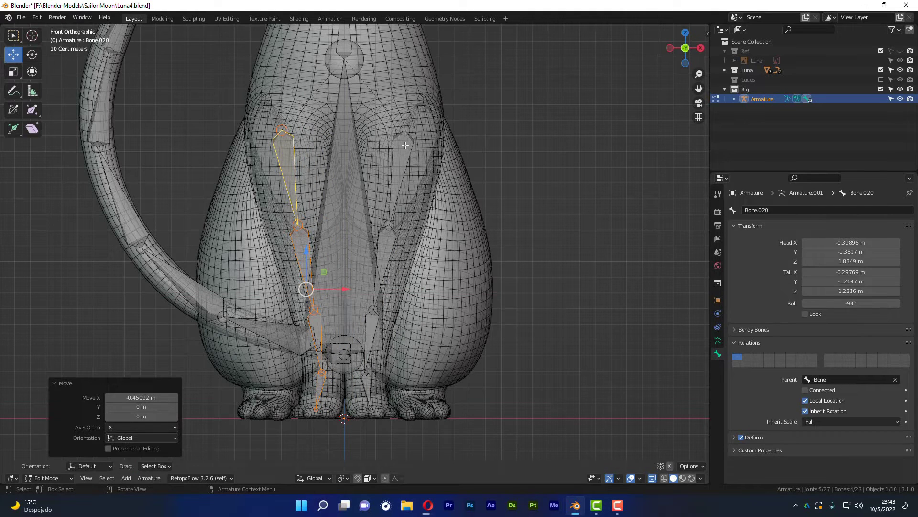
scroll(408, 145, up, 2)
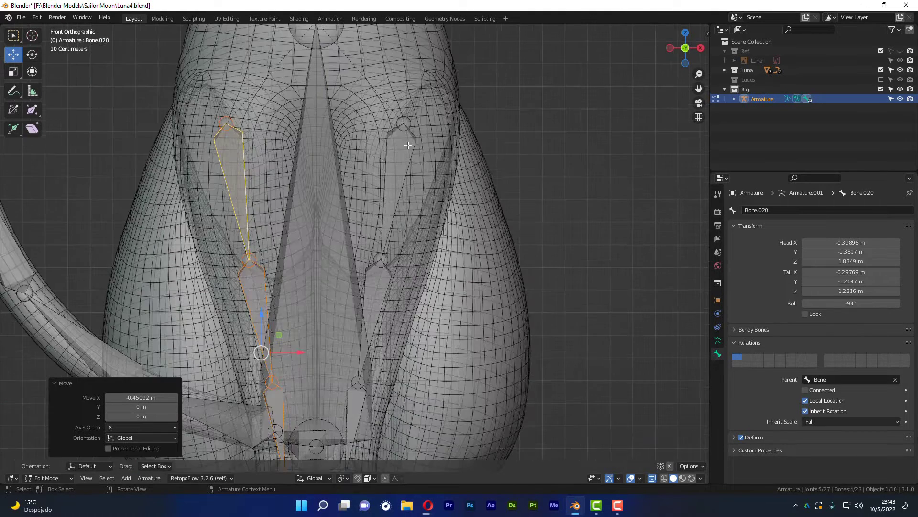
scroll(462, 166, down, 1)
- Copy the right upper leg bone's head X and set the left one's to -0.38694
key(n)
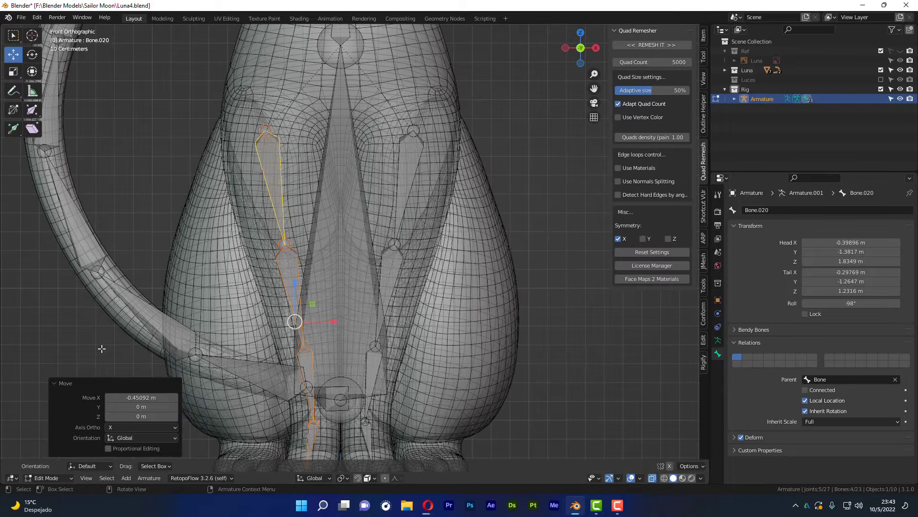
click(71, 385)
click(419, 145)
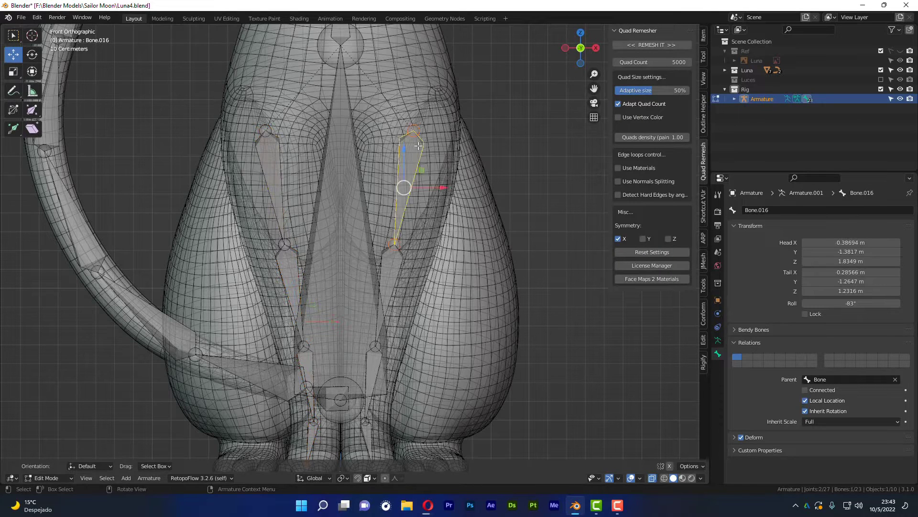
click(703, 34)
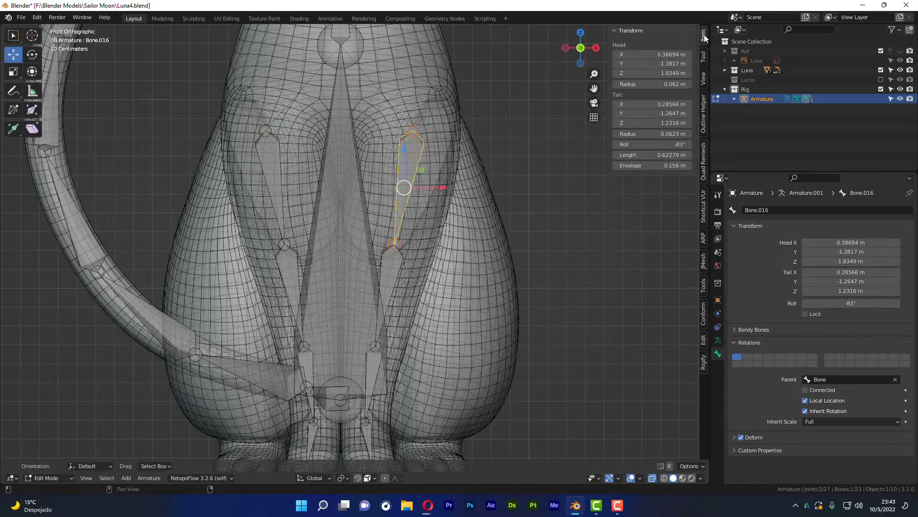
click(674, 54)
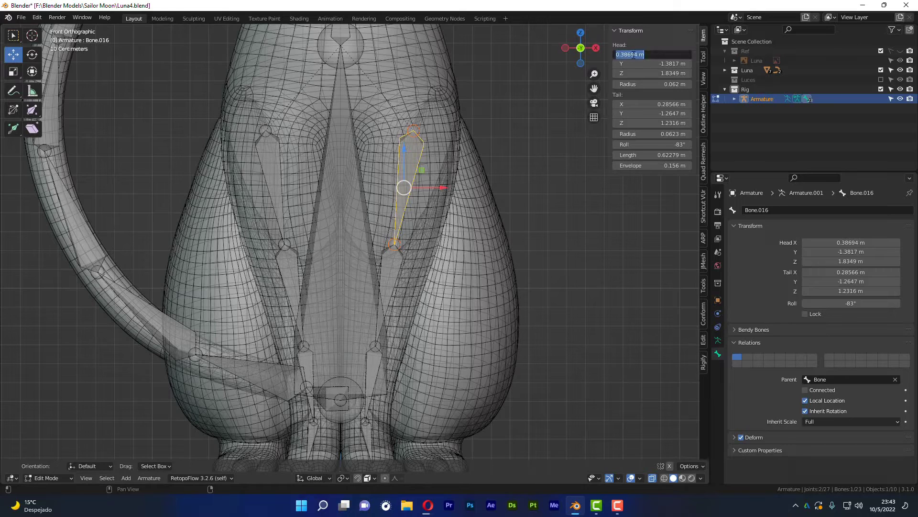
key(Escape)
click(658, 55)
click(261, 159)
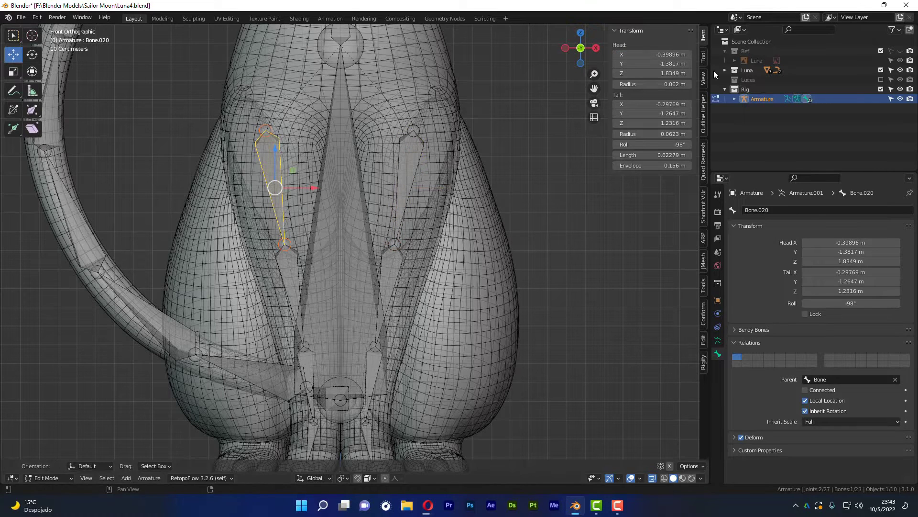
click(662, 55)
key(ctrl+v)
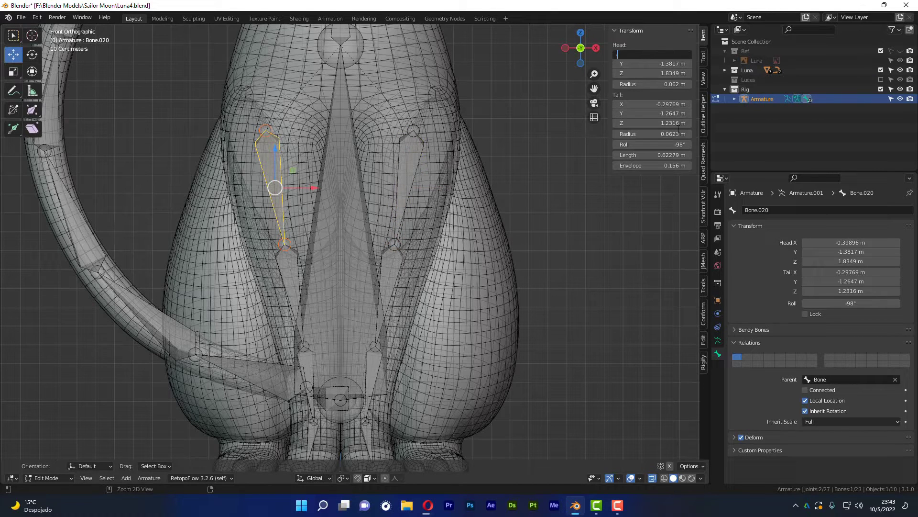
key(Return)
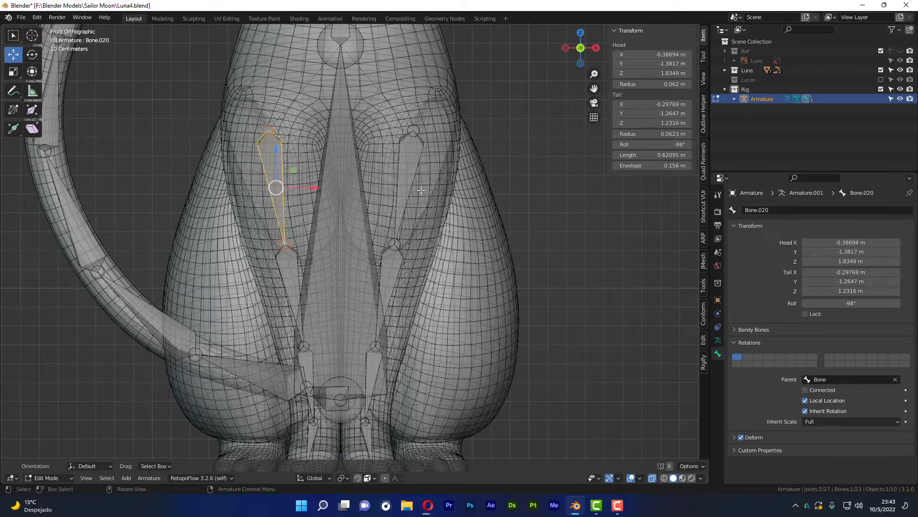
- Set the left second leg bone's head X to -0.285663, mirroring the right
click(390, 258)
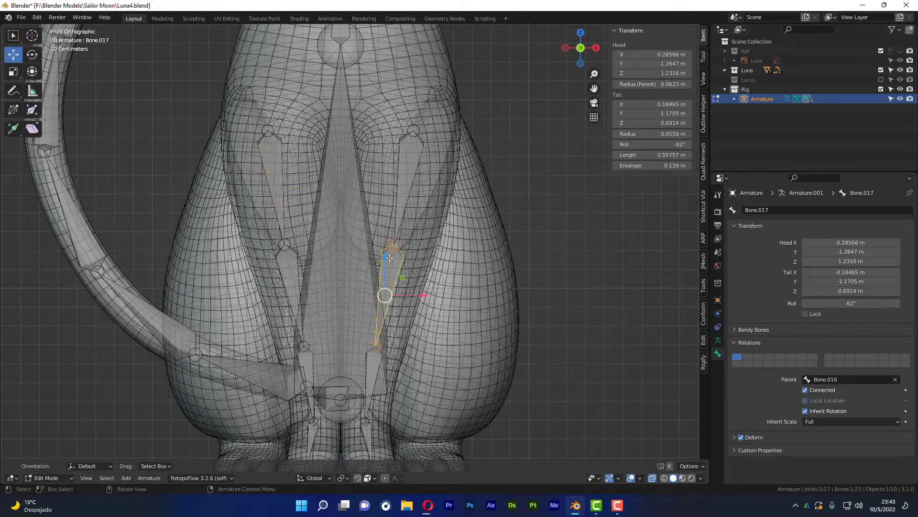
click(641, 55)
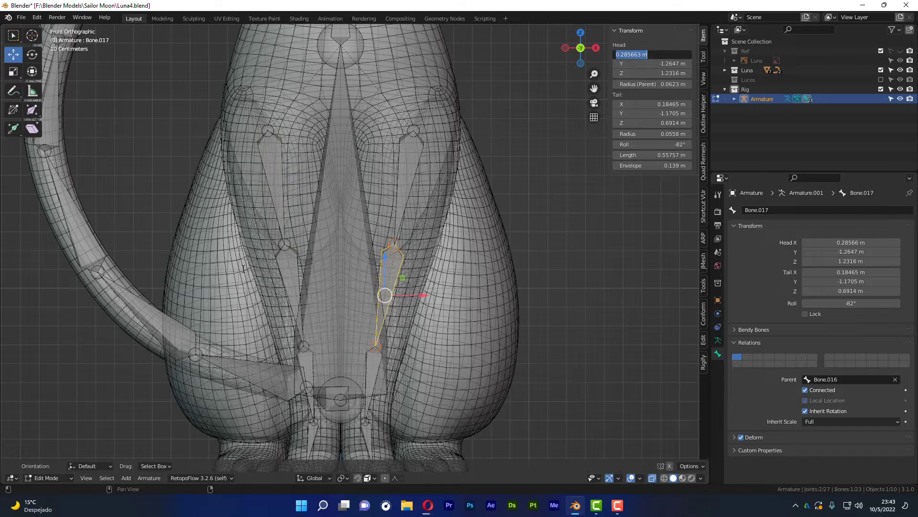
key(Return)
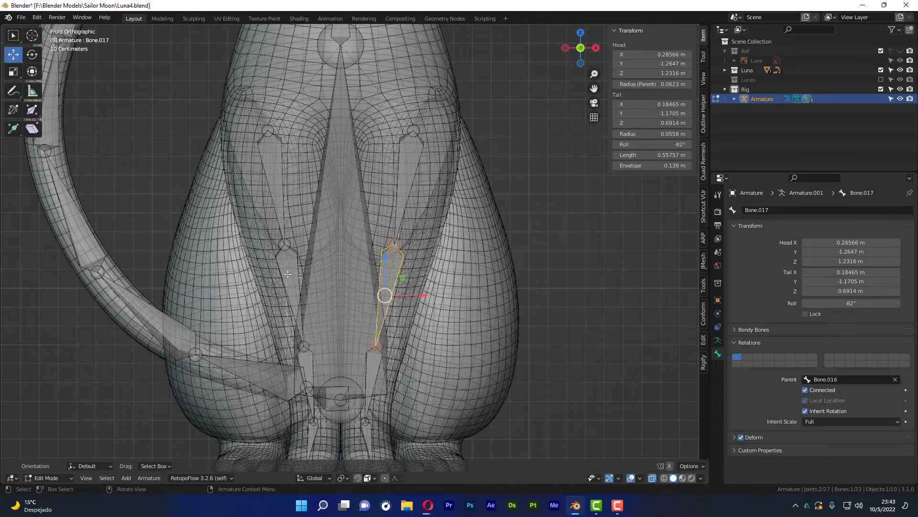
click(288, 274)
click(656, 54)
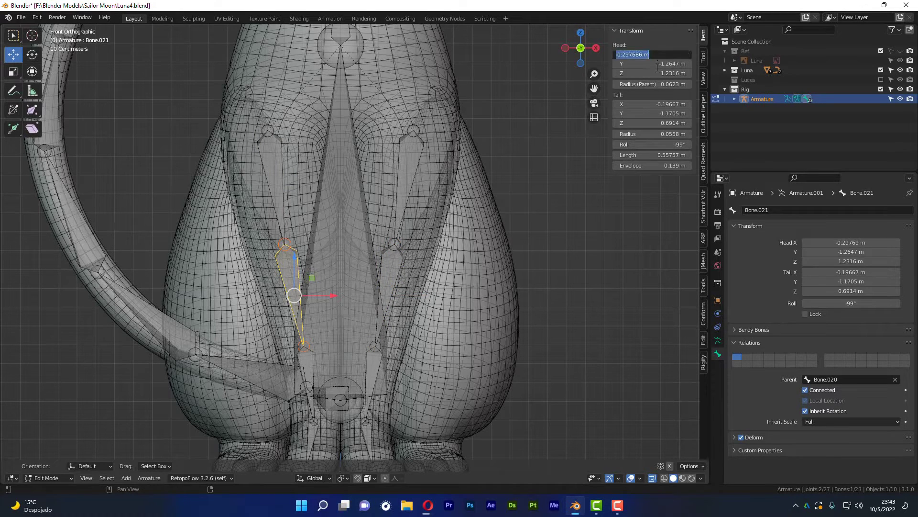
text(-0.285663)
key(Return)
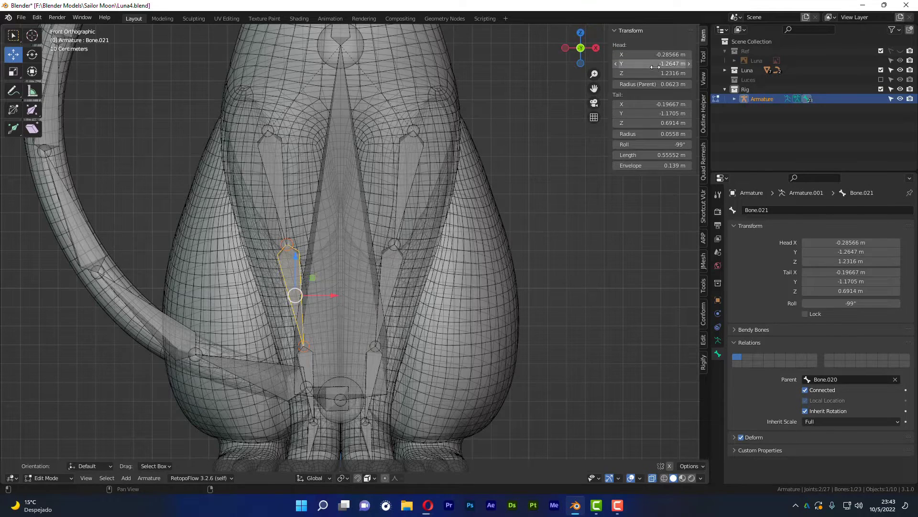
- Set the left third leg bone's head X to -0.184646, mirroring the right
scroll(399, 235, down, 1)
scroll(400, 238, up, 4)
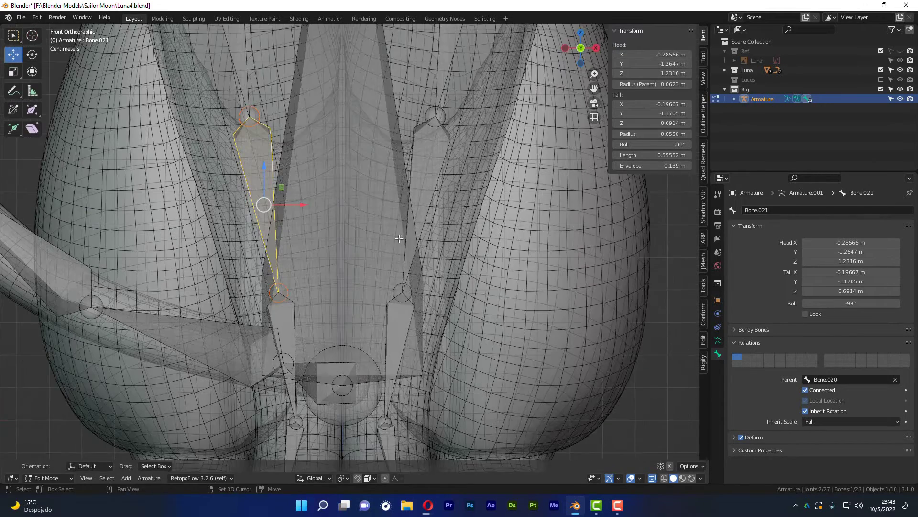
shift+middle_drag(400, 238, 411, 226)
click(410, 239)
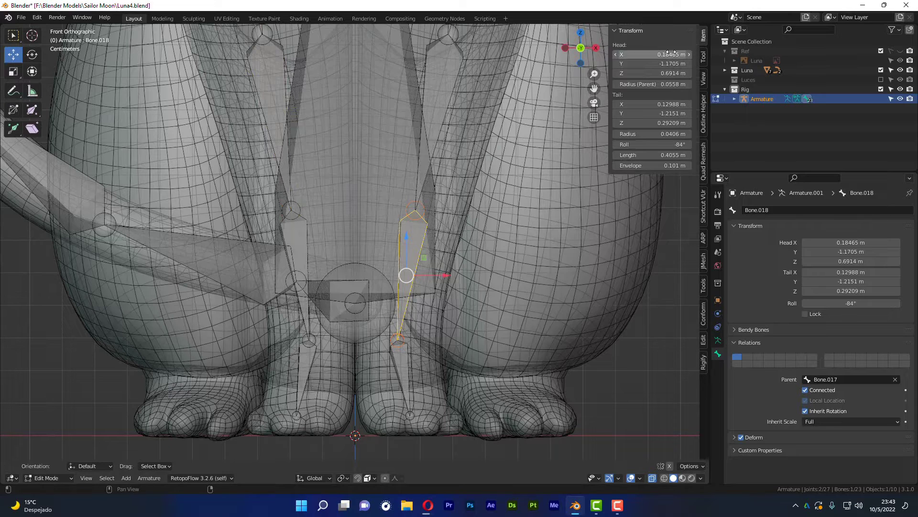
click(651, 54)
click(306, 234)
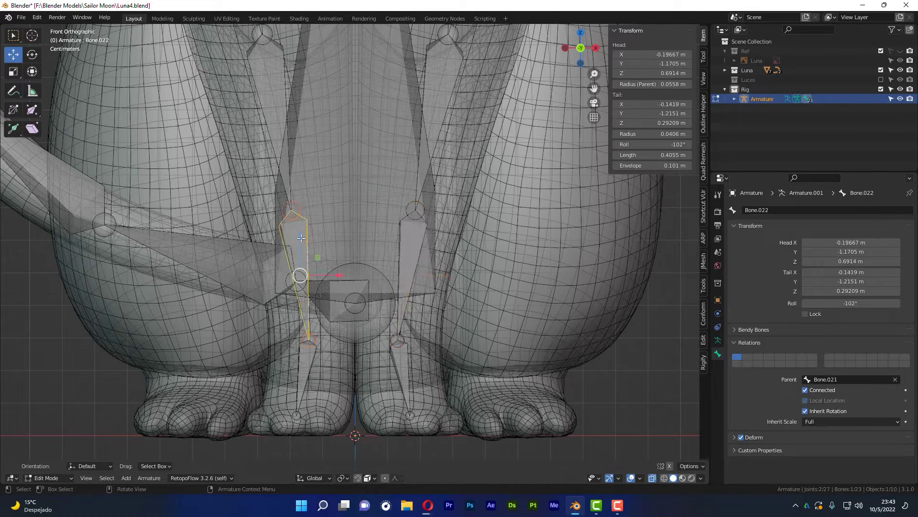
click(664, 55)
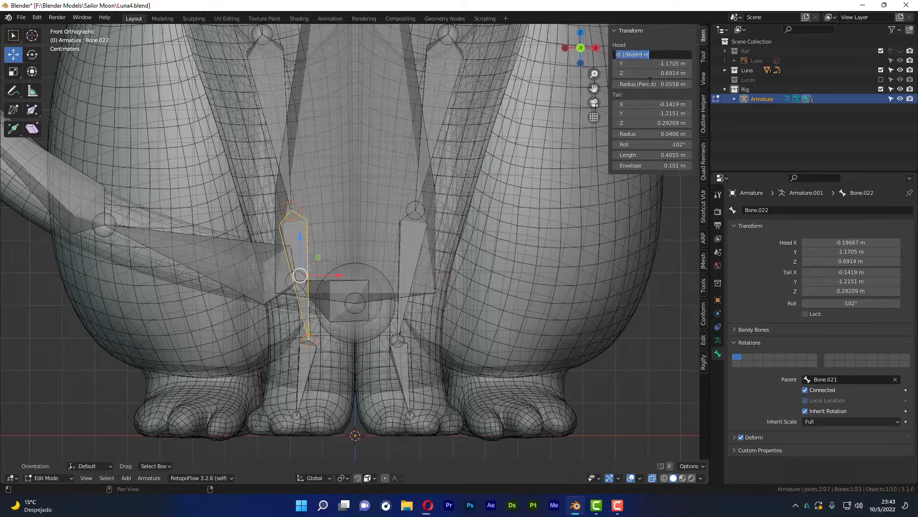
text(-0.184646)
key(Return)
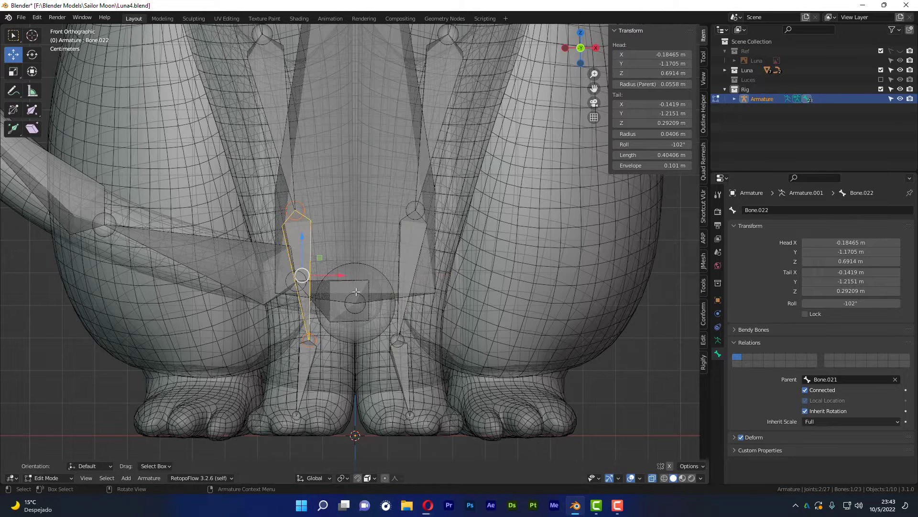
- Paste the mirrored foot head X so the left foot bone sits at -0.12988
click(401, 368)
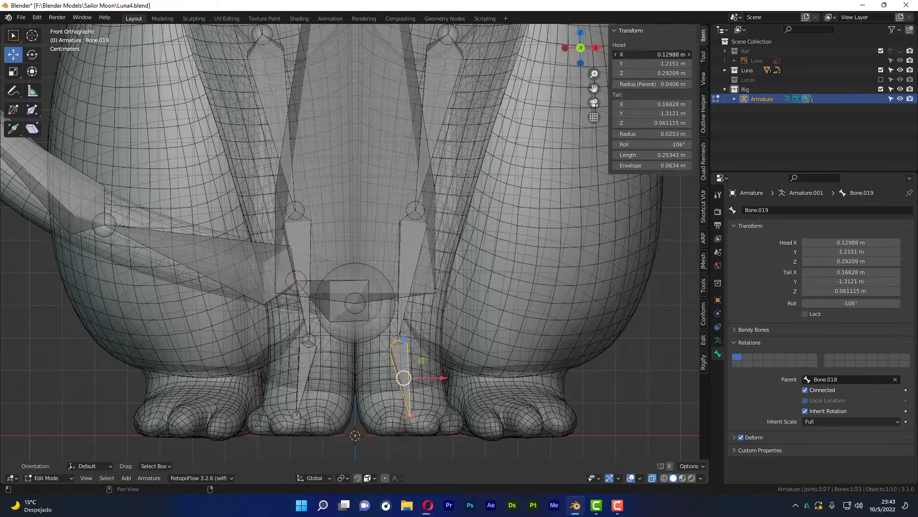
click(661, 54)
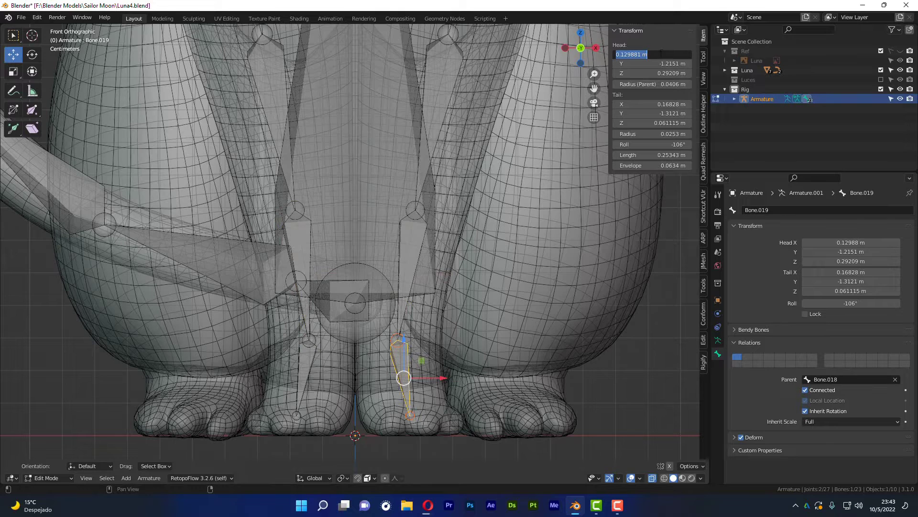
key(Escape)
click(306, 364)
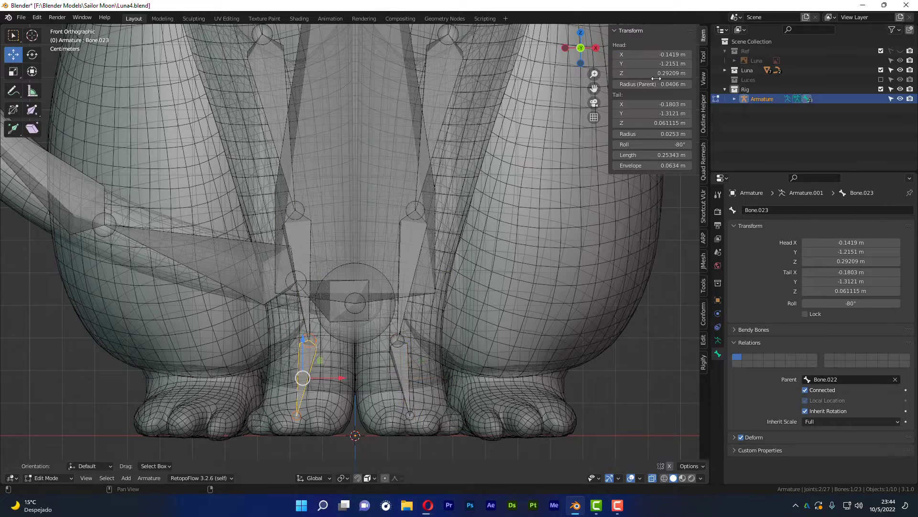
click(656, 54)
key(ctrl+v)
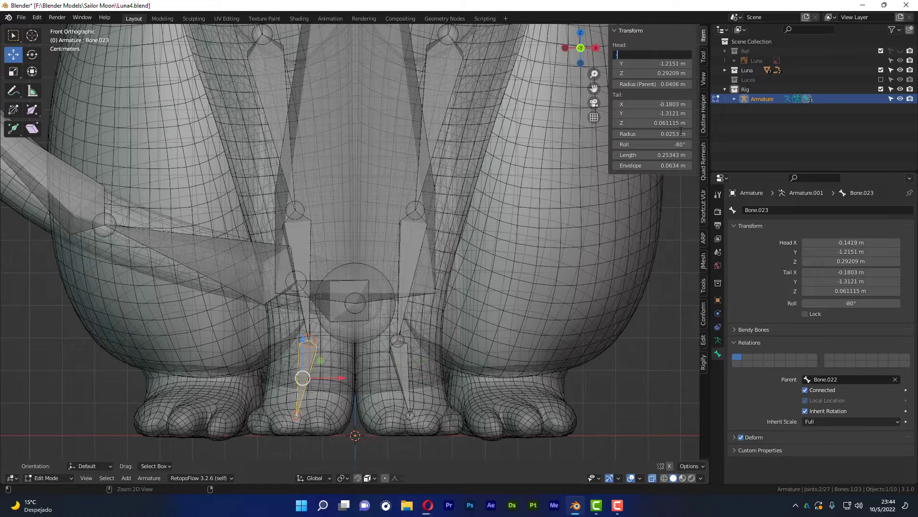
key(Return)
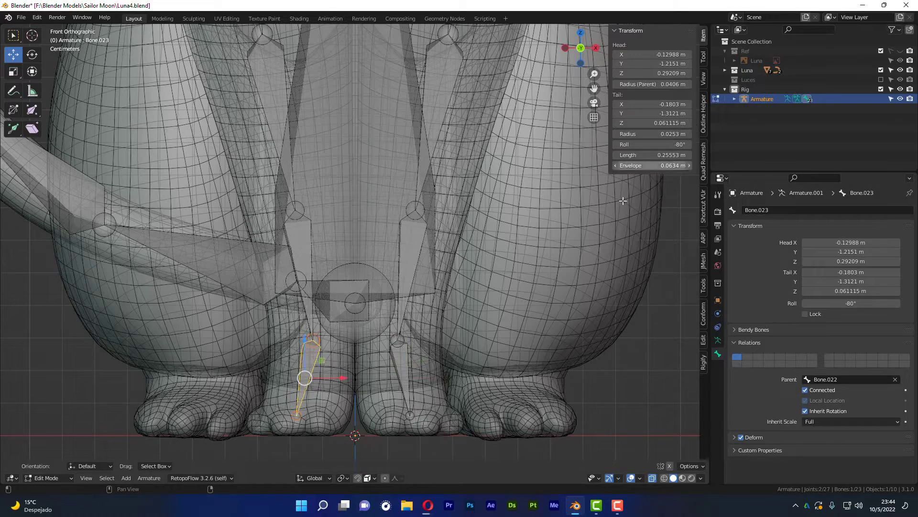
scroll(338, 83, down, 4)
- Orbit around the cat's rig, past the tail side, and snap to front orthographic view
scroll(337, 83, up, 2)
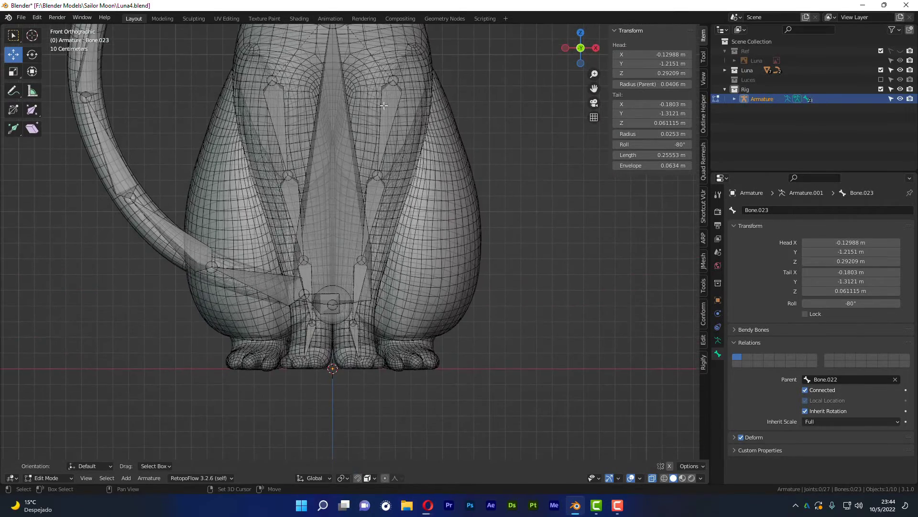
scroll(337, 83, down, 1)
mouse_move(337, 83)
middle_down()
mouse_move(416, 140)
mouse_move(365, 200)
mouse_move(281, 193)
middle_up()
scroll(416, 140, down, 4)
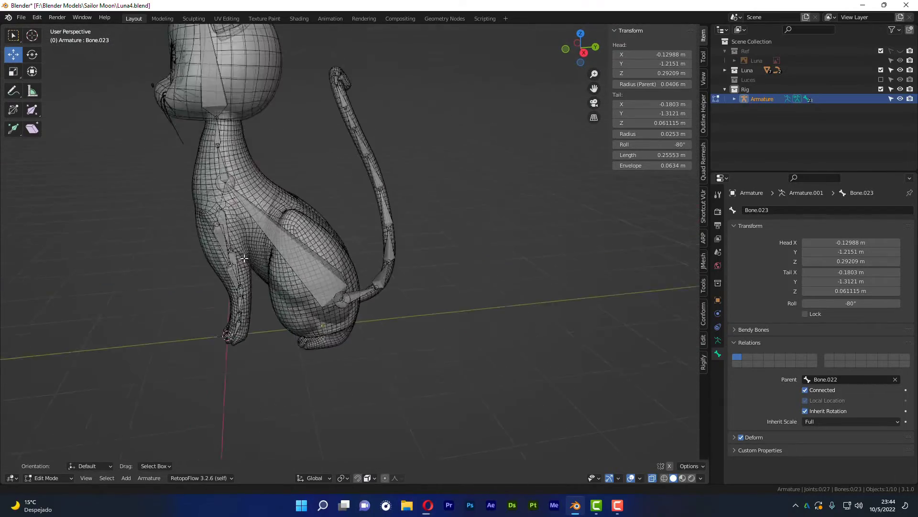
scroll(281, 193, down, 2)
scroll(281, 193, up, 4)
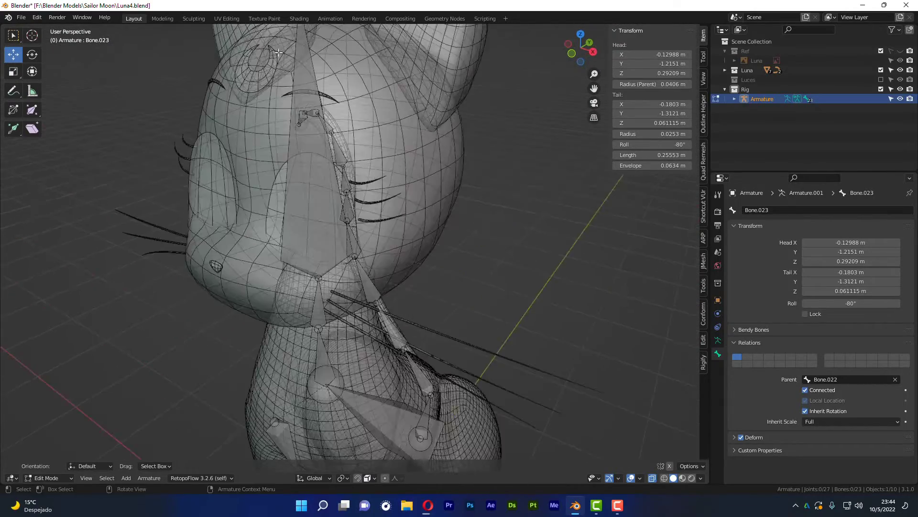
middle_drag(419, 192, 373, 180)
scroll(373, 180, up, 2)
scroll(326, 209, down, 3)
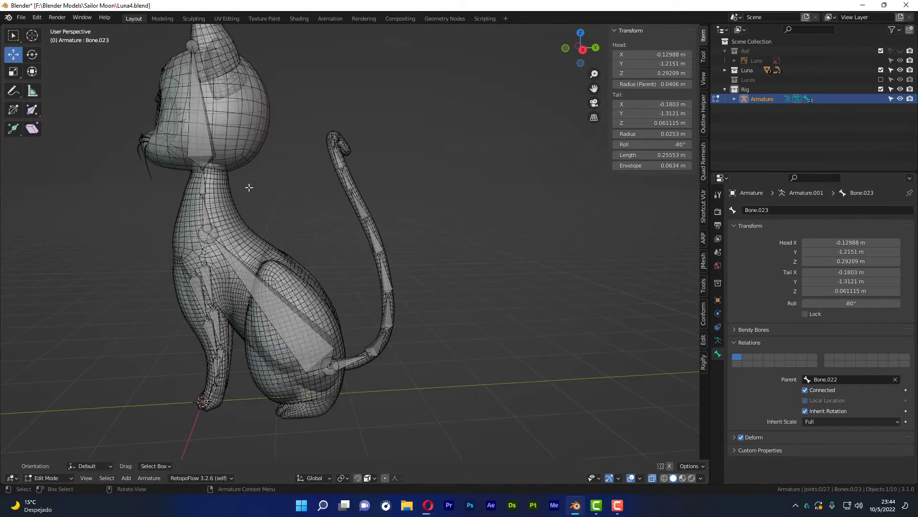
mouse_move(250, 188)
middle_down()
mouse_move(324, 203)
mouse_move(444, 130)
middle_up()
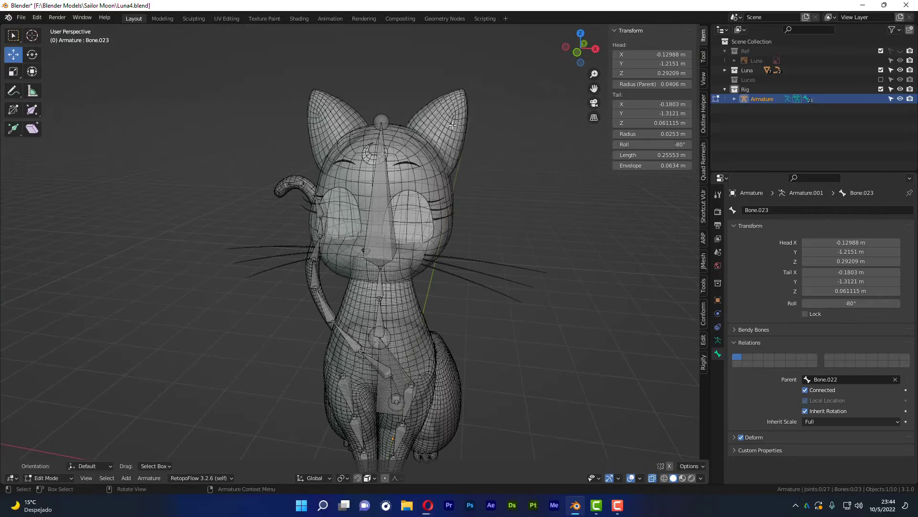
alt+middle_drag(452, 125, 456, 157)
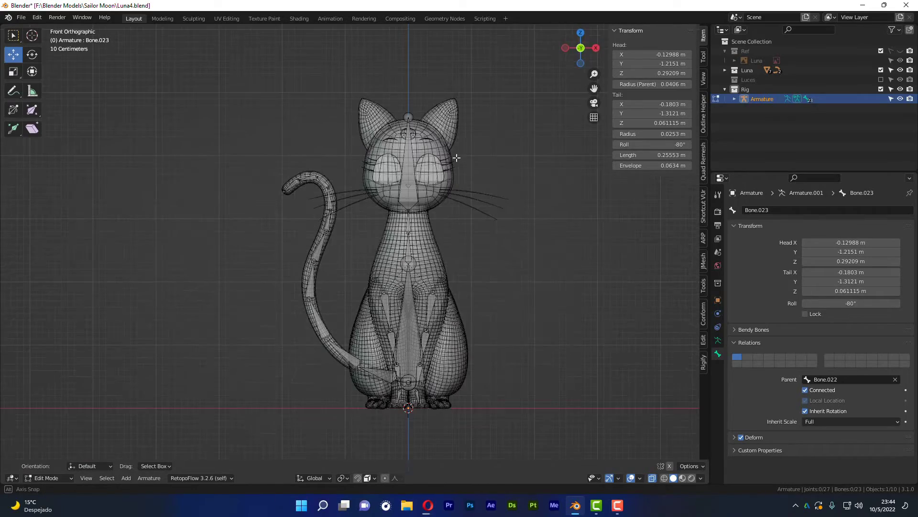
- Zoom in on the cat and switch the armature into Edit Mode
scroll(456, 158, up, 1)
scroll(435, 153, up, 2)
scroll(416, 149, up, 2)
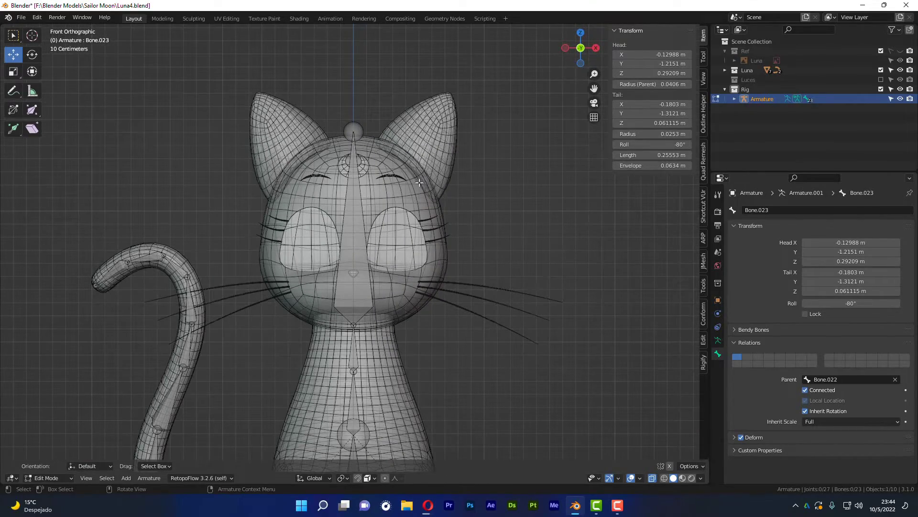
scroll(420, 158, up, 1)
scroll(431, 153, down, 2)
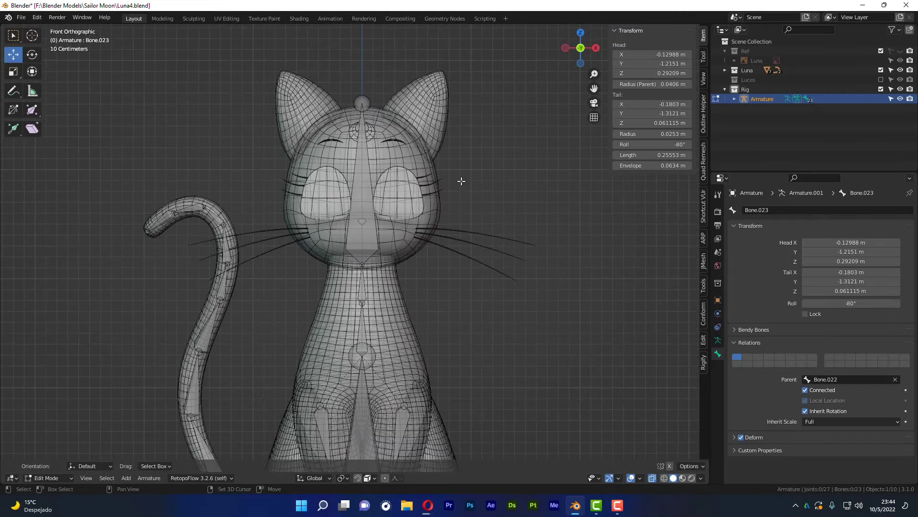
scroll(445, 167, down, 2)
scroll(421, 144, down, 2)
scroll(373, 124, down, 1)
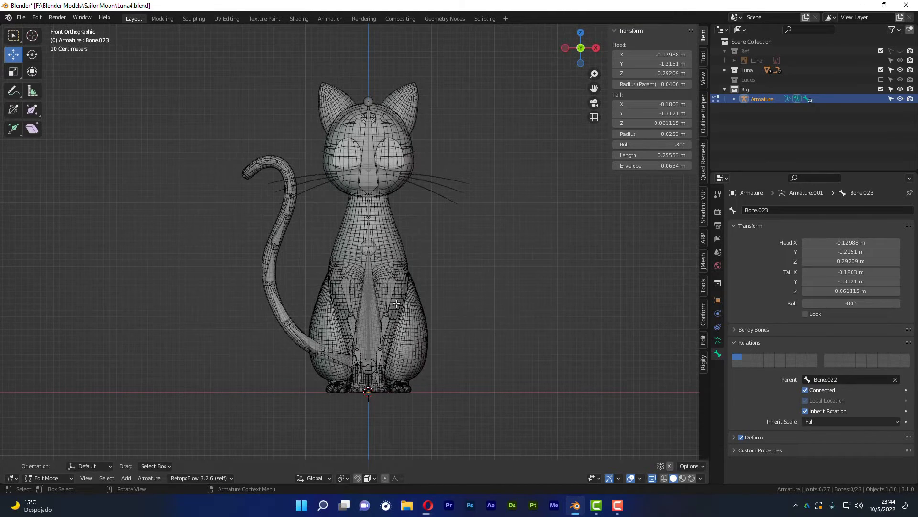
scroll(402, 125, up, 1)
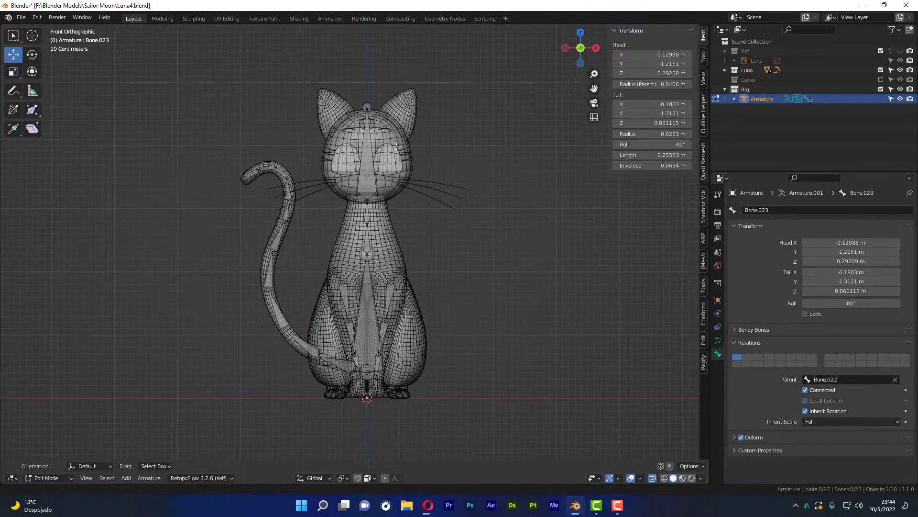
scroll(390, 152, up, 1)
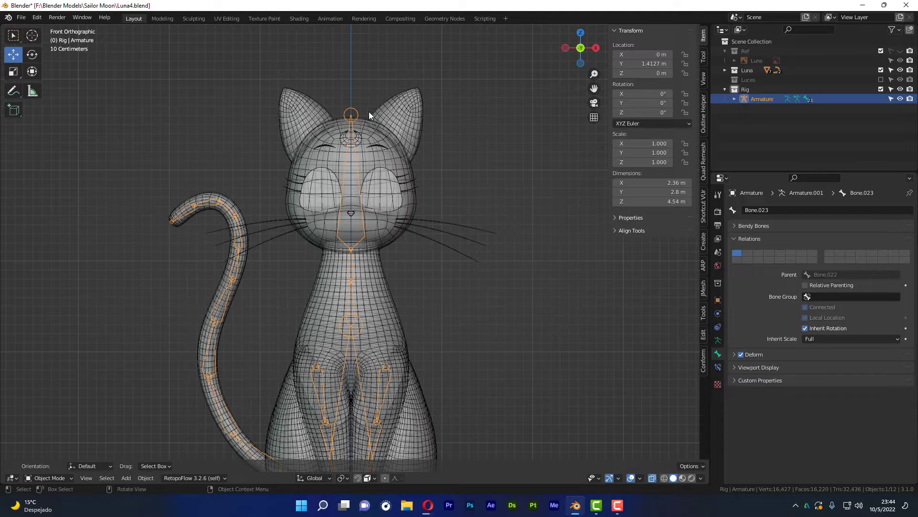
key(Tab)
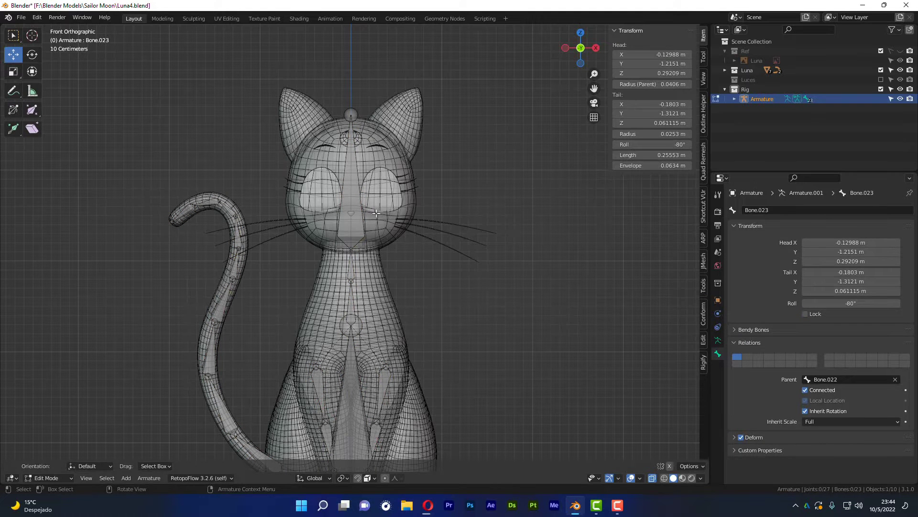
- Add a new bone, Bone.015, and drag it up toward the cat's head
key(shift+a)
scroll(376, 212, down, 1)
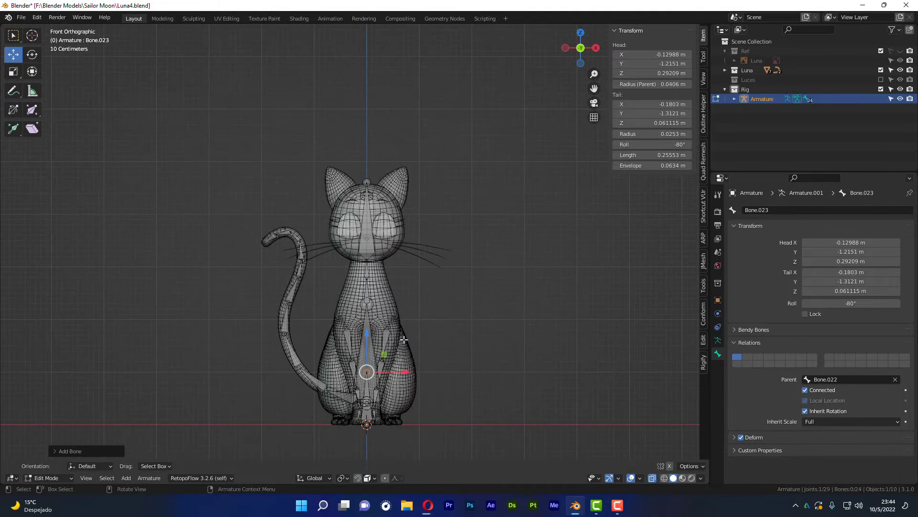
scroll(383, 336, up, 4)
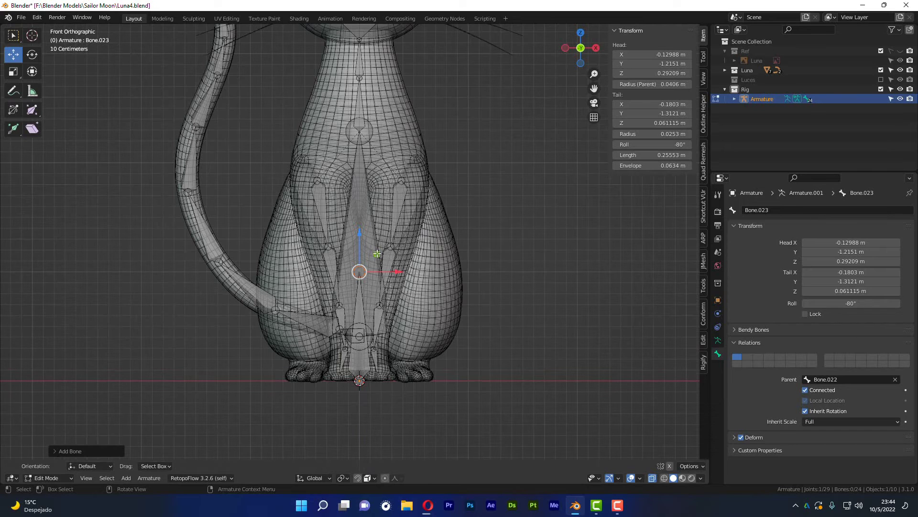
click(362, 306)
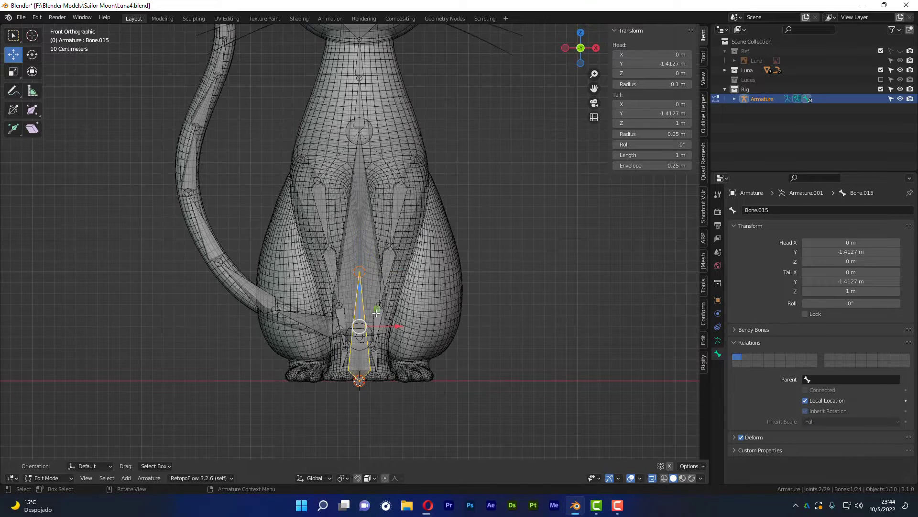
drag(376, 311, 467, 64)
scroll(467, 64, down, 2)
scroll(435, 236, up, 2)
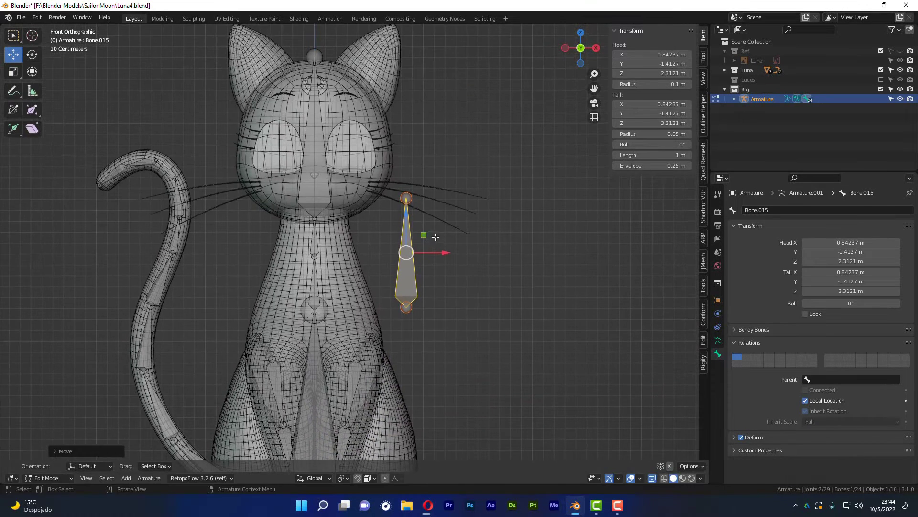
- Place Bone.015's head in the right ear (X 0.46656, Z 4.4268) and grab its tail end
drag(435, 237, 425, 58)
scroll(386, 225, up, 2)
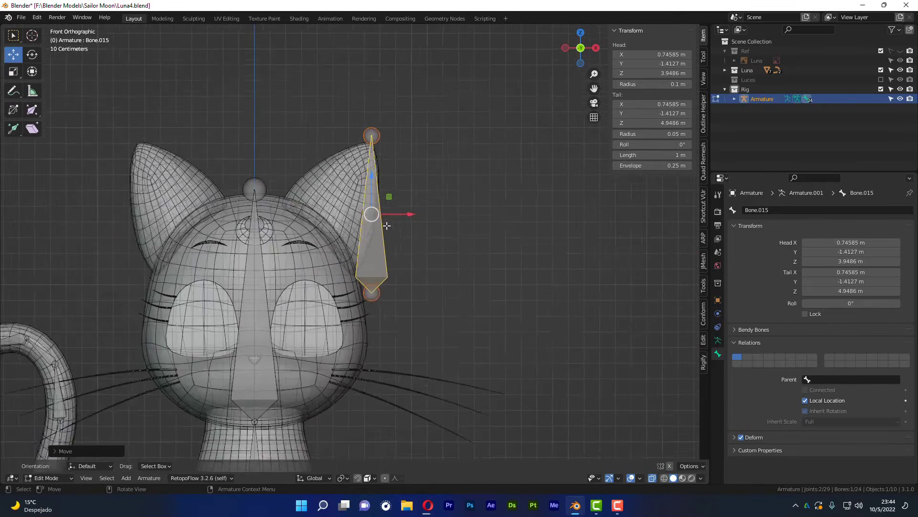
scroll(387, 225, up, 2)
mouse_move(383, 215)
mouse_down()
mouse_move(324, 76)
mouse_move(315, 79)
mouse_up()
shift+middle_drag(330, 117, 338, 268)
click(305, 132)
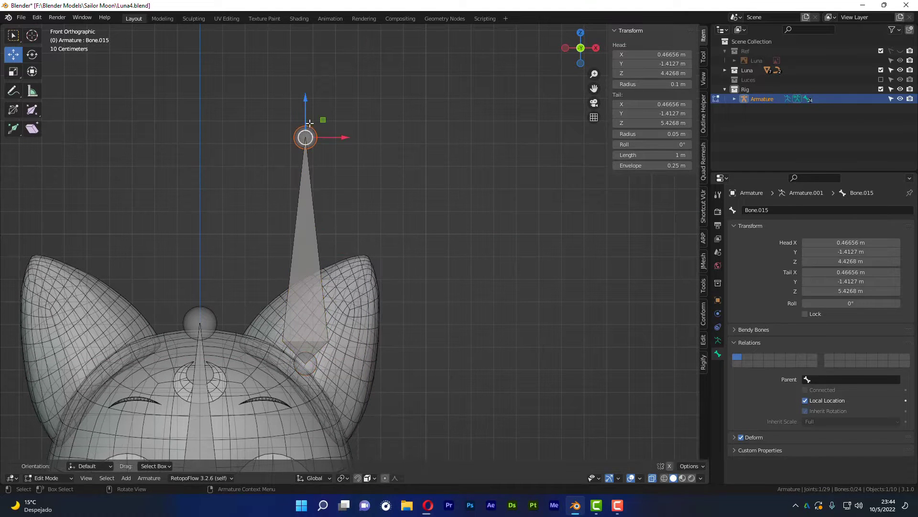
key(g)
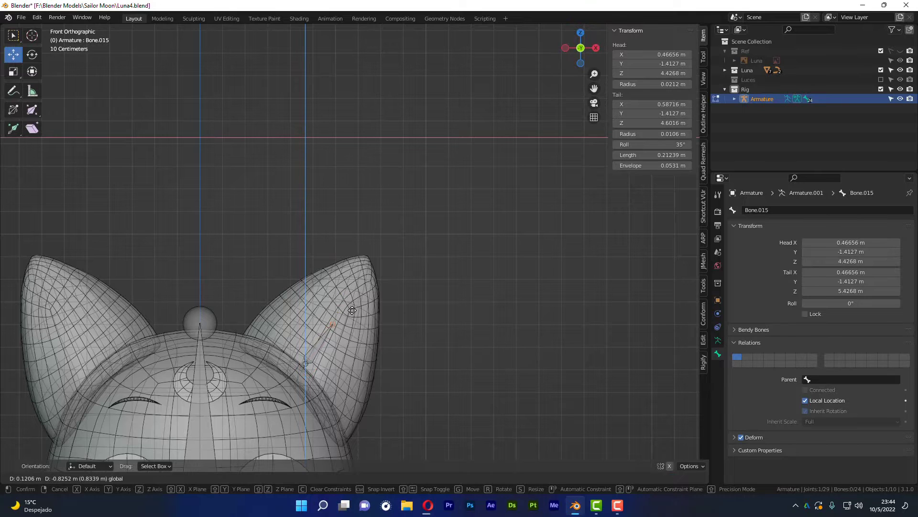
- Reposition the right-ear bone Bone.015's head and tail joints inside the ear
click(352, 311)
shift+middle_drag(358, 323, 377, 280)
scroll(317, 320, up, 4)
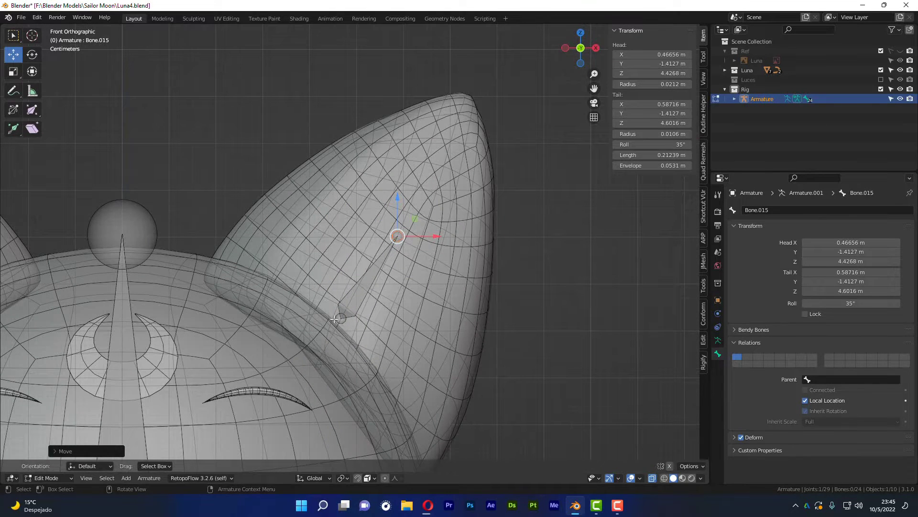
click(336, 317)
key(g)
click(334, 324)
click(399, 237)
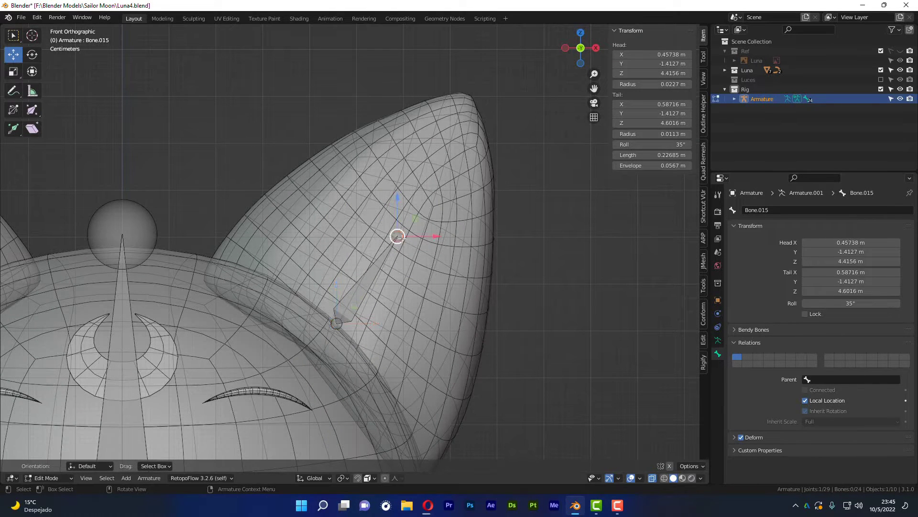
key(g)
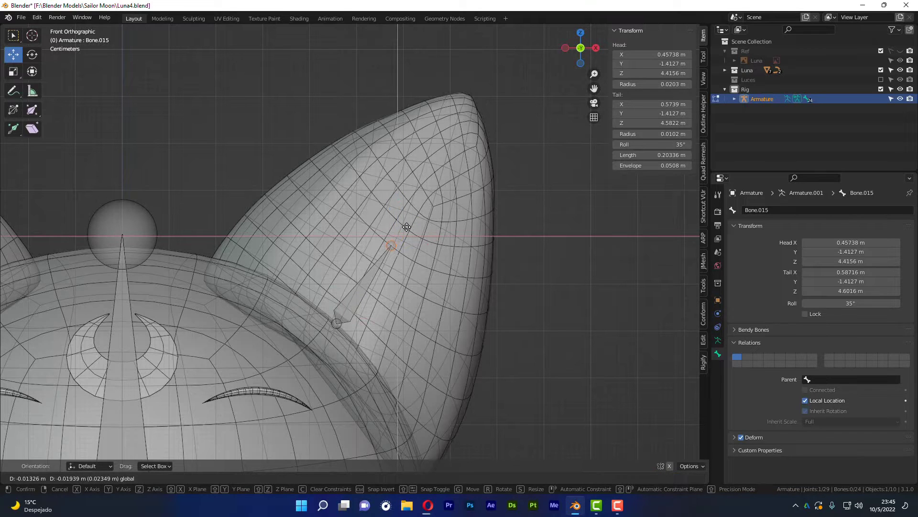
click(407, 227)
- Extrude connected Bone.024 from Bone.015's tail up to the ear tip
key(e)
click(467, 117)
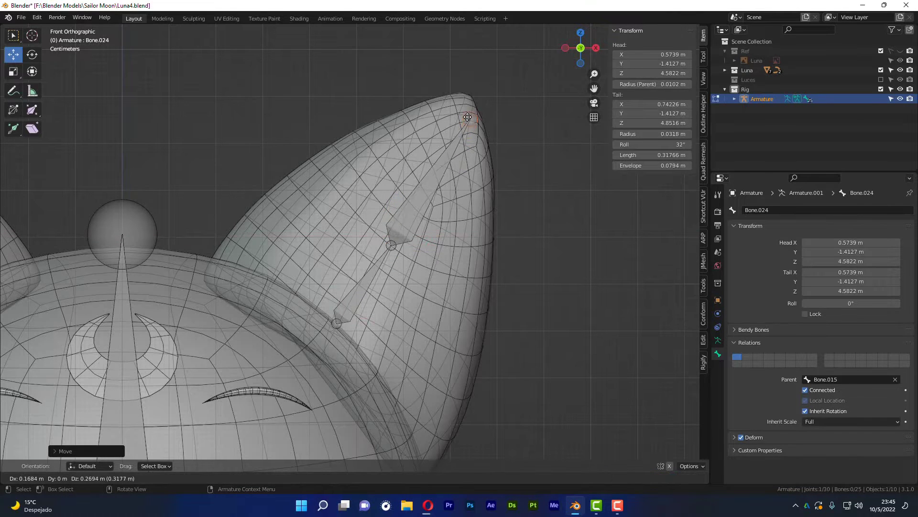
click(472, 104)
scroll(445, 247, down, 2)
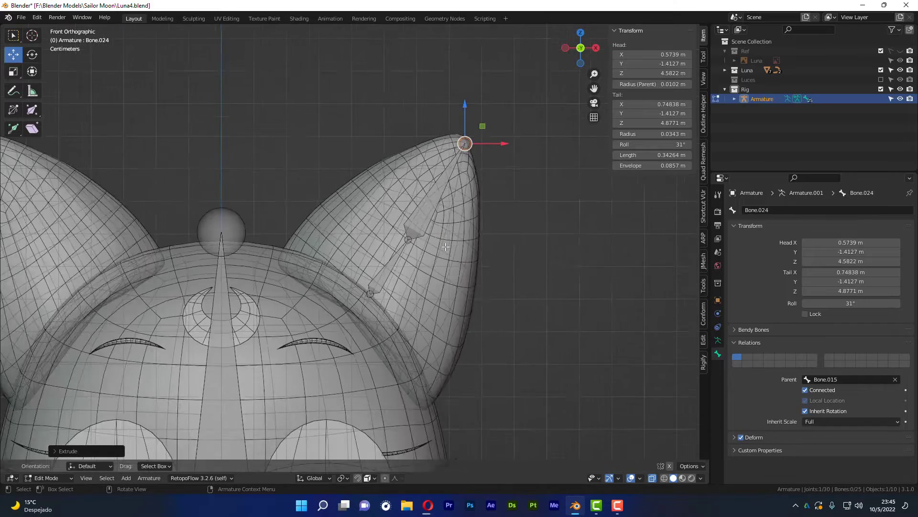
mouse_move(446, 246)
middle_down()
mouse_move(232, 308)
mouse_move(225, 327)
mouse_move(206, 335)
middle_up()
scroll(195, 220, up, 3)
scroll(194, 220, up, 2)
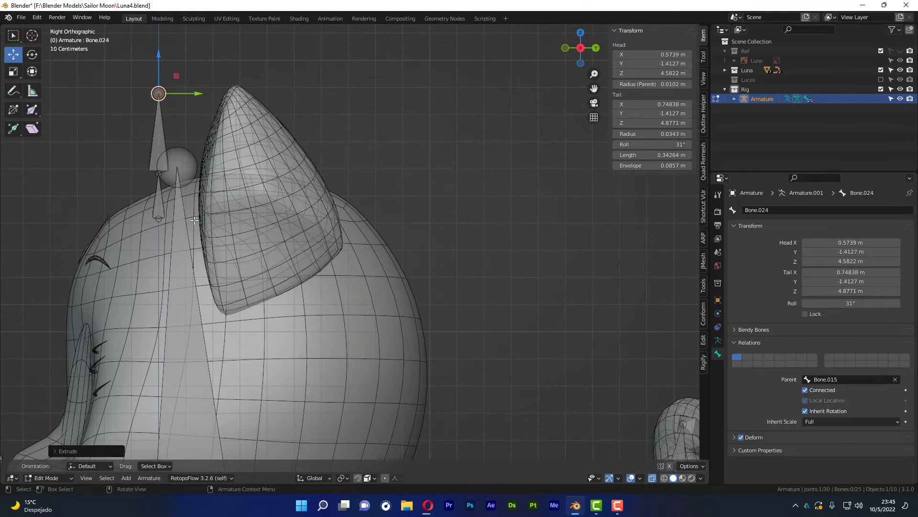
- From the side view, set both ear bones inside the ear and lift the tip to its point
click(160, 219)
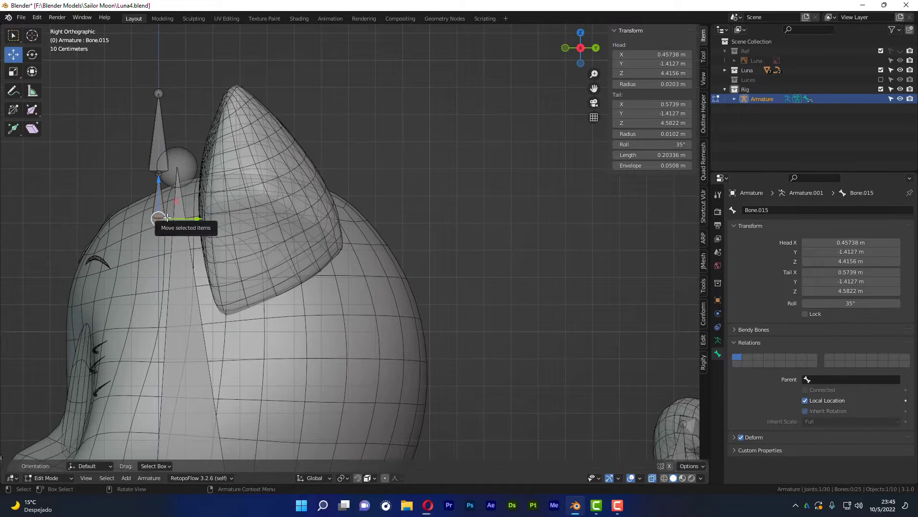
click(158, 218)
drag(182, 219, 277, 244)
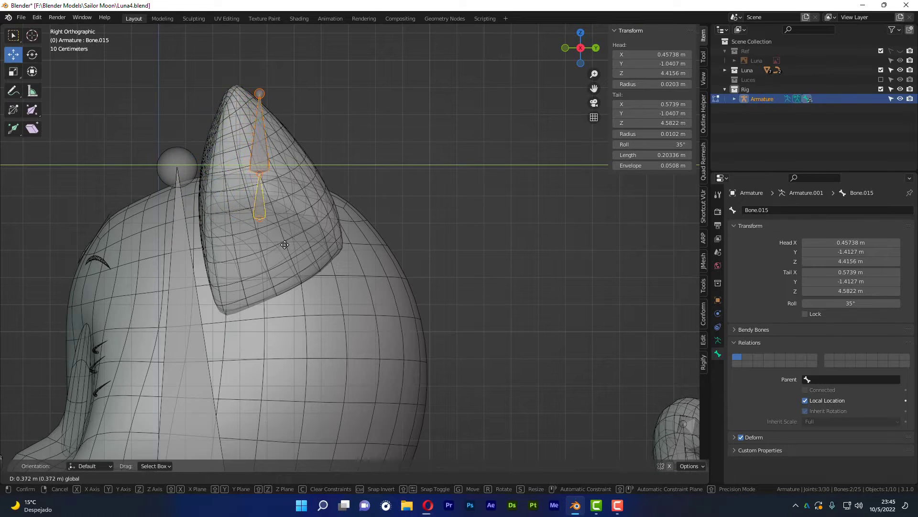
mouse_move(277, 243)
mouse_down()
mouse_move(258, 176)
mouse_move(279, 173)
mouse_up()
click(258, 173)
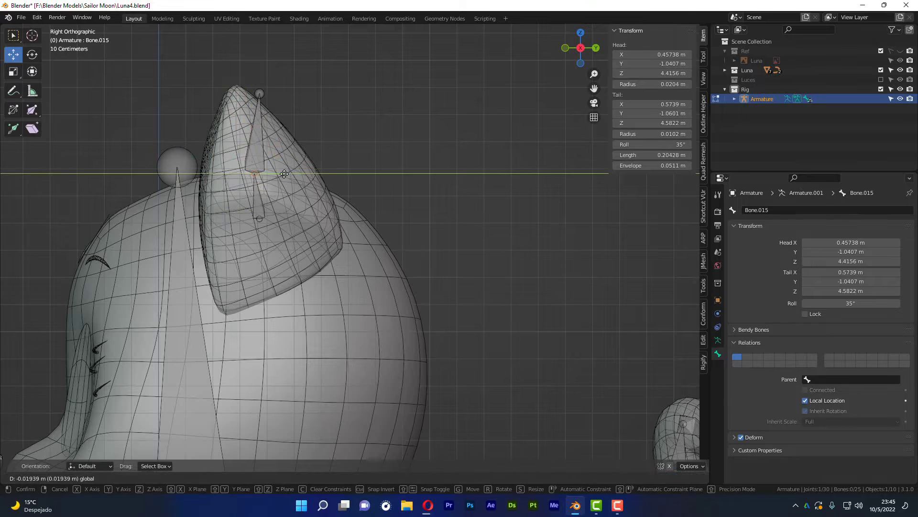
click(279, 173)
click(259, 93)
key(e)
key(y)
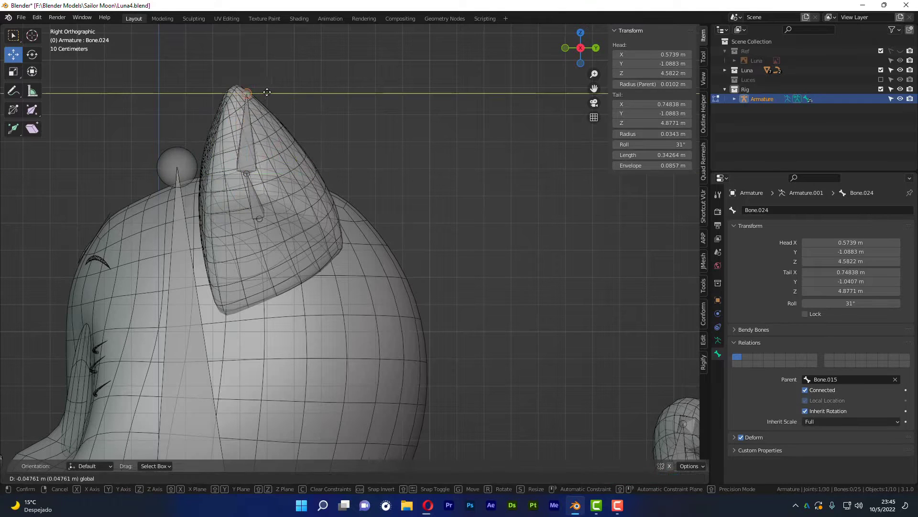
click(257, 92)
drag(232, 92, 229, 82)
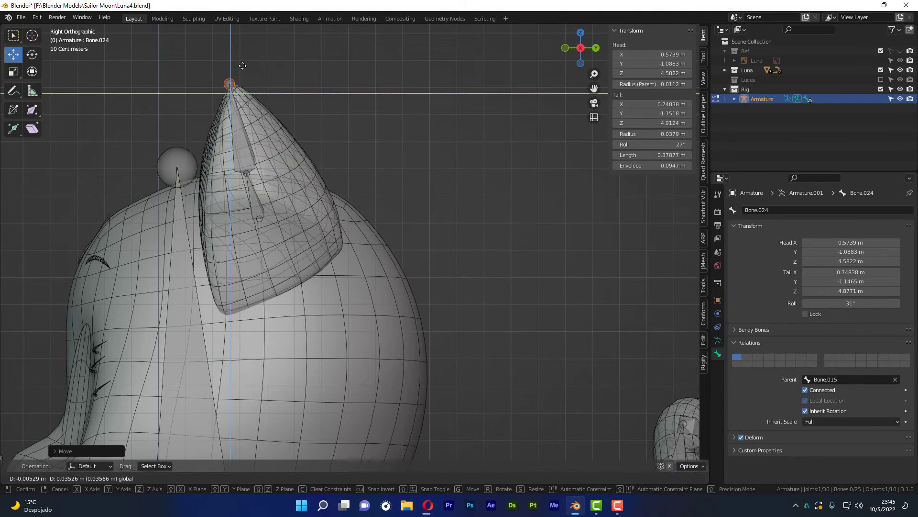
- Back in front view, fine-tune the joint between the ear bones and the ear-tip position
click(325, 122)
mouse_move(326, 122)
middle_down()
mouse_move(394, 194)
mouse_move(415, 191)
middle_up()
scroll(430, 191, up, 1)
scroll(430, 191, up, 1)
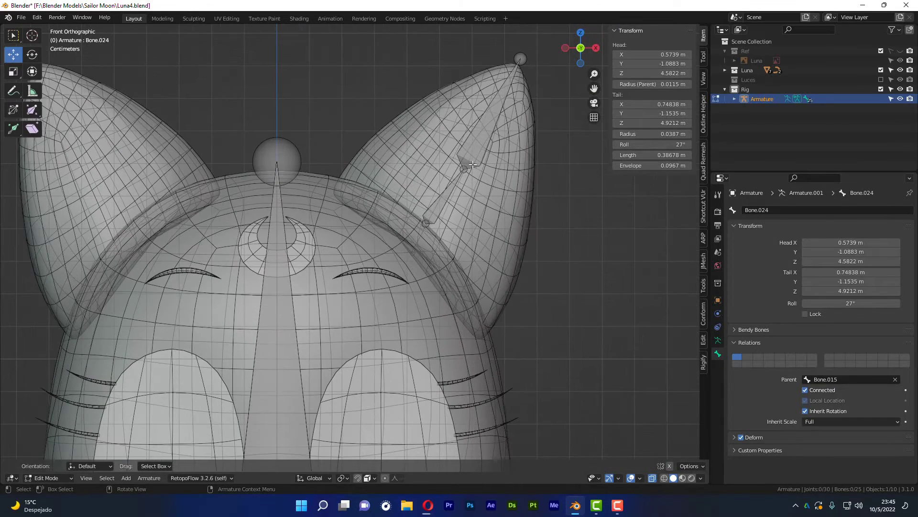
click(472, 171)
drag(472, 170, 469, 167)
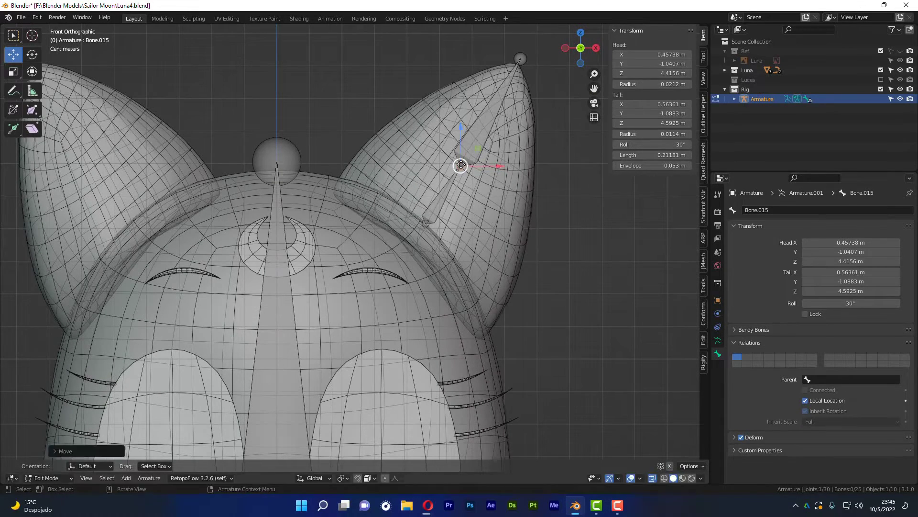
key(e)
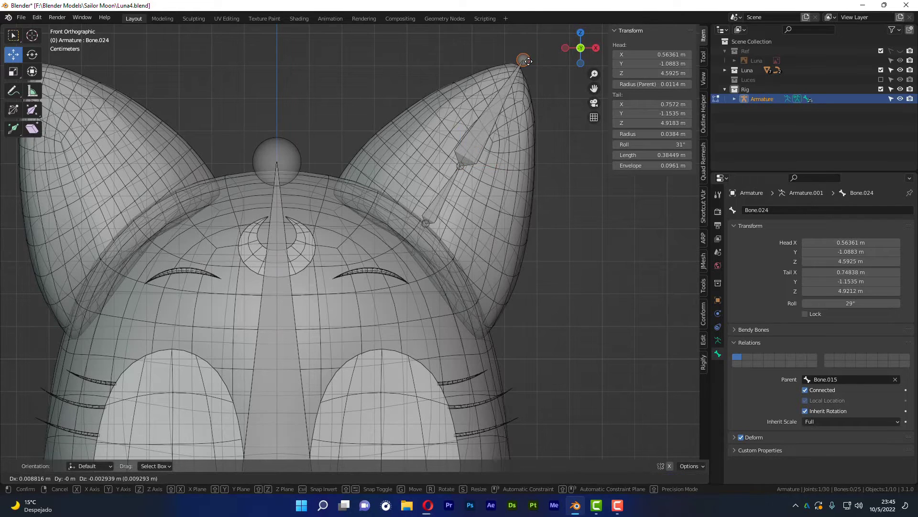
click(521, 58)
scroll(469, 190, down, 3)
shift+middle_drag(470, 190, 463, 176)
- Toggle out of and back into Edit Mode, then box-select both ear bones
key(Tab)
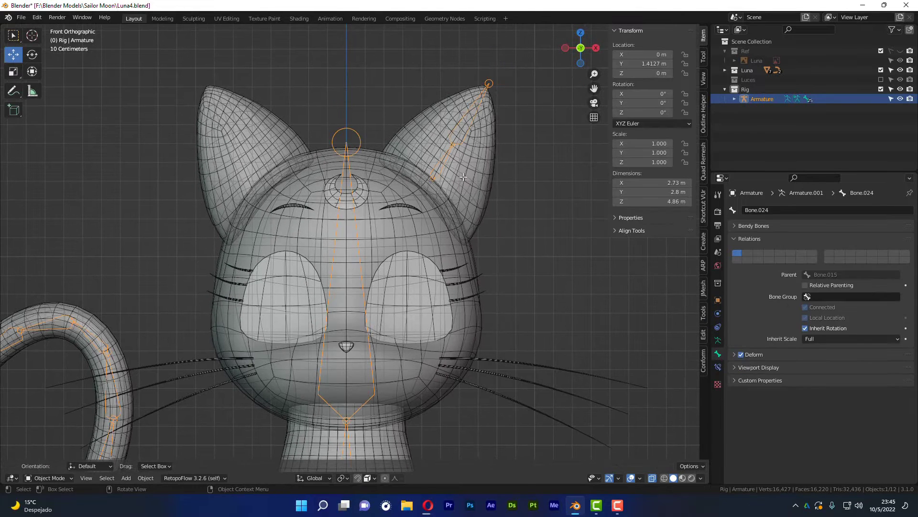
key(Tab)
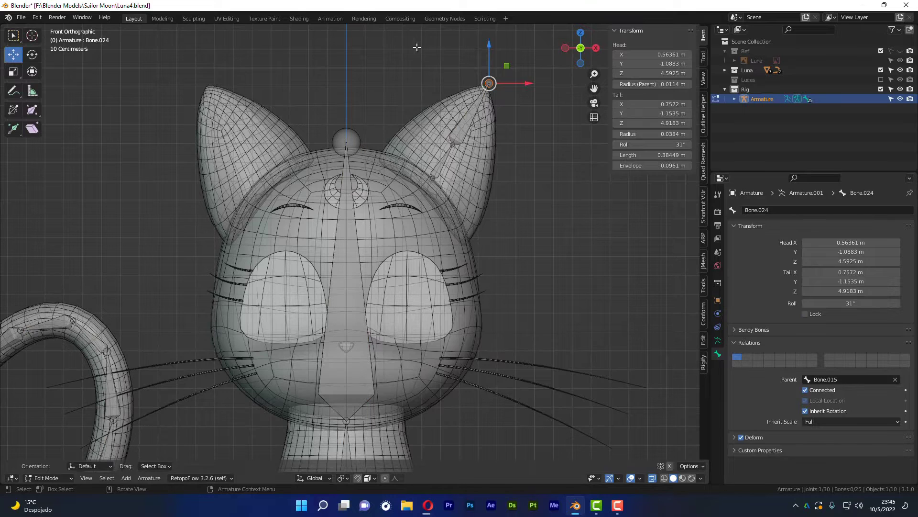
mouse_move(411, 46)
mouse_down()
mouse_move(577, 288)
mouse_move(562, 288)
mouse_up()
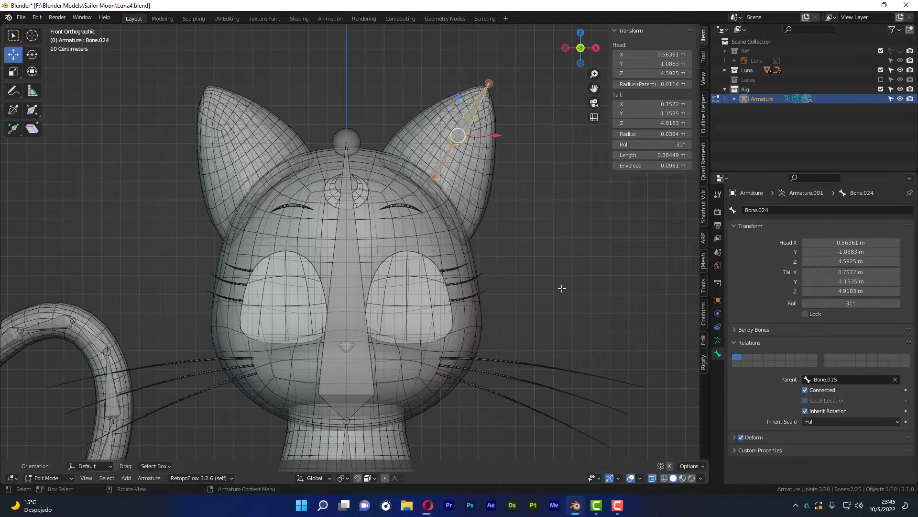
click(161, 478)
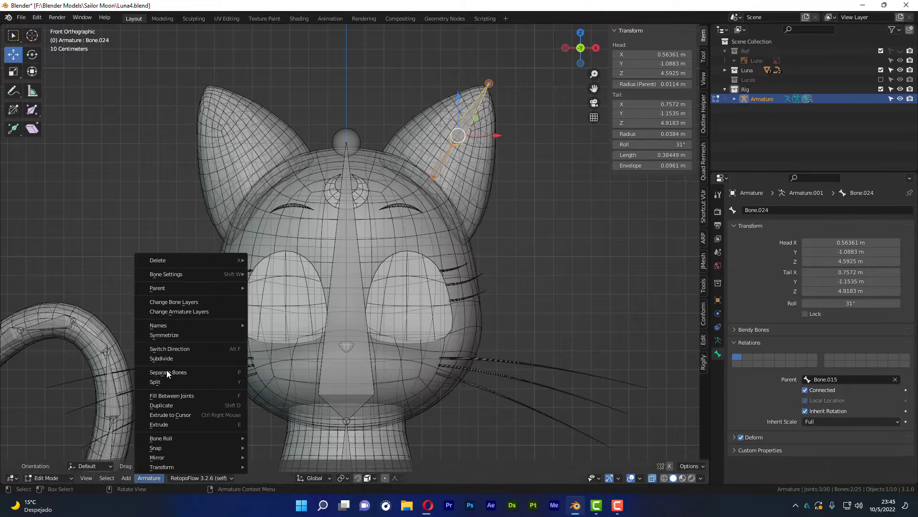
click(166, 335)
scroll(165, 331, down, 3)
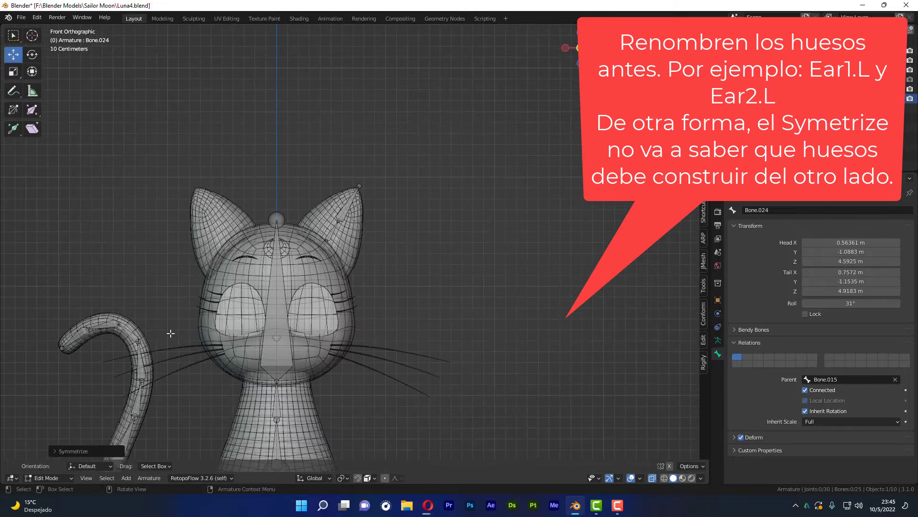
click(74, 451)
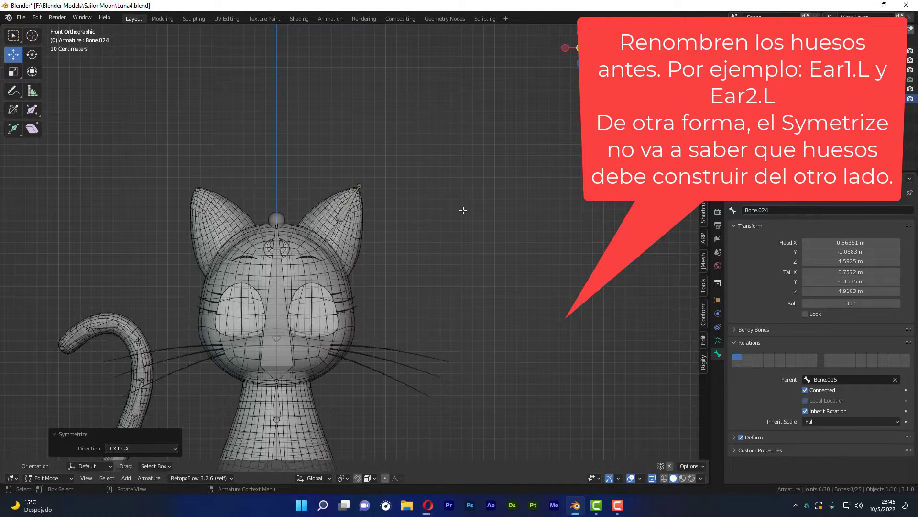
scroll(315, 239, up, 2)
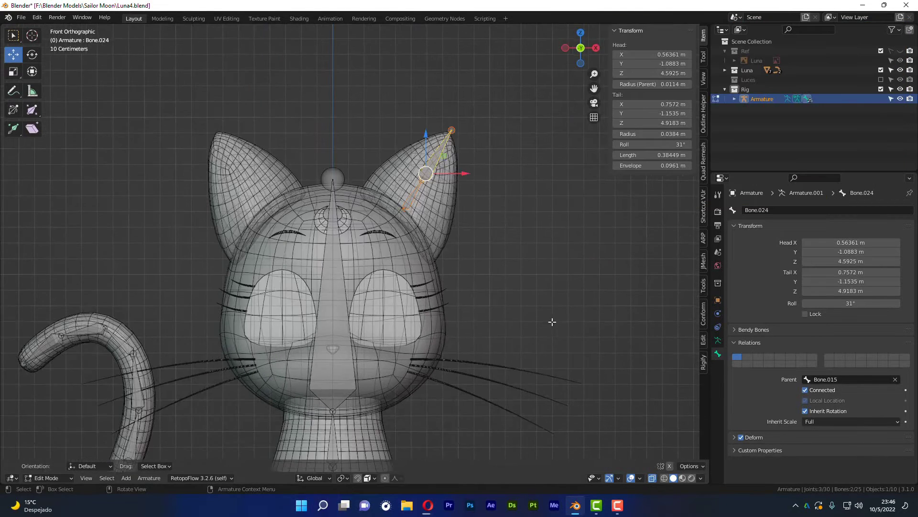
scroll(420, 196, up, 1)
scroll(421, 210, up, 1)
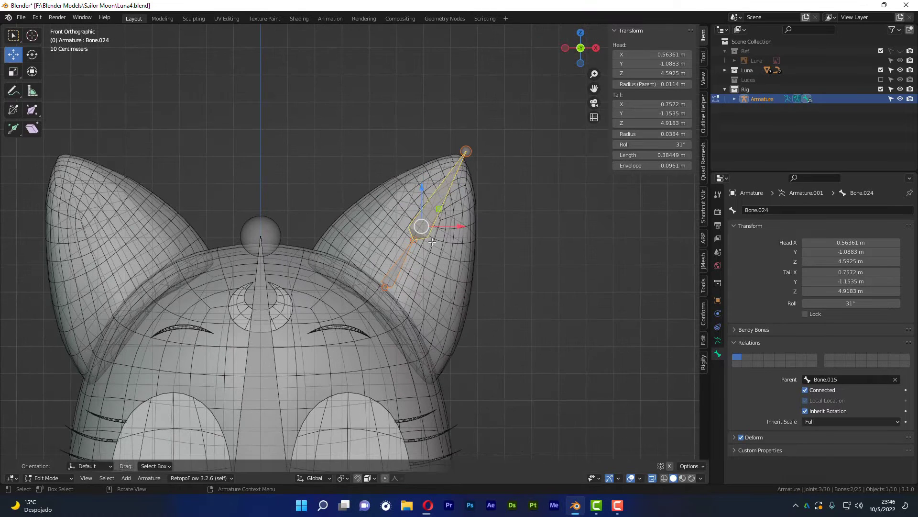
scroll(423, 229, up, 1)
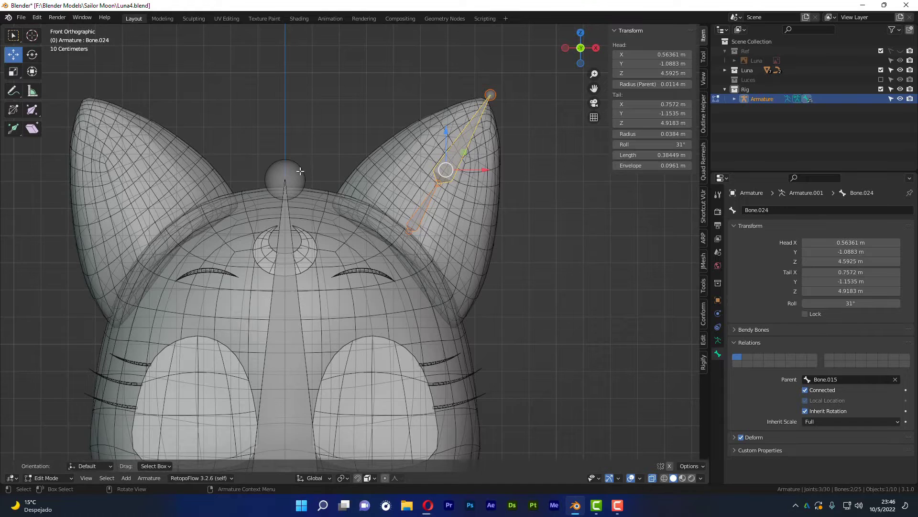
- Try parenting Bone.015 to Bone.002 as Connected, then undo it
click(414, 216)
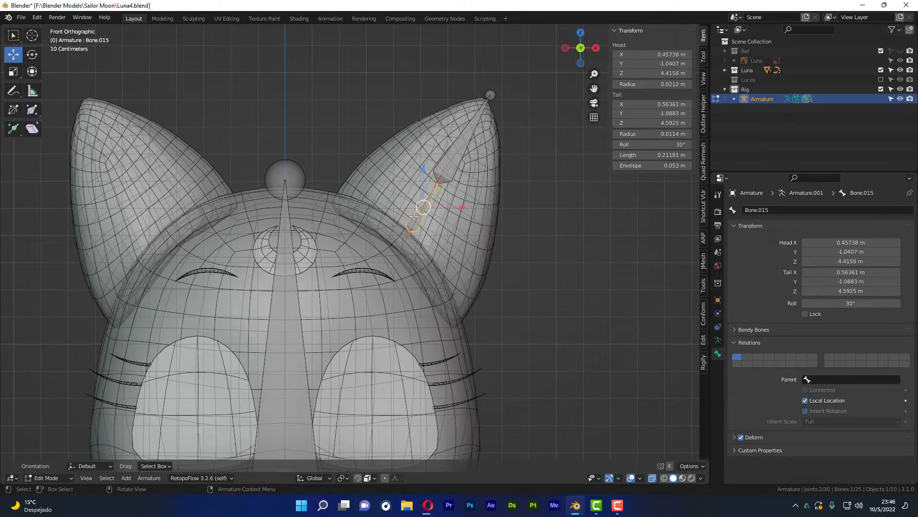
shift+click(285, 217)
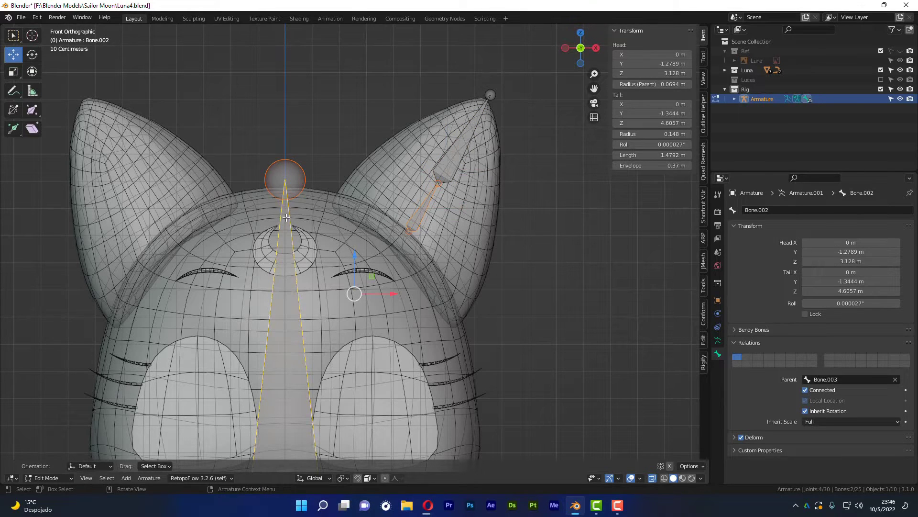
click(416, 217)
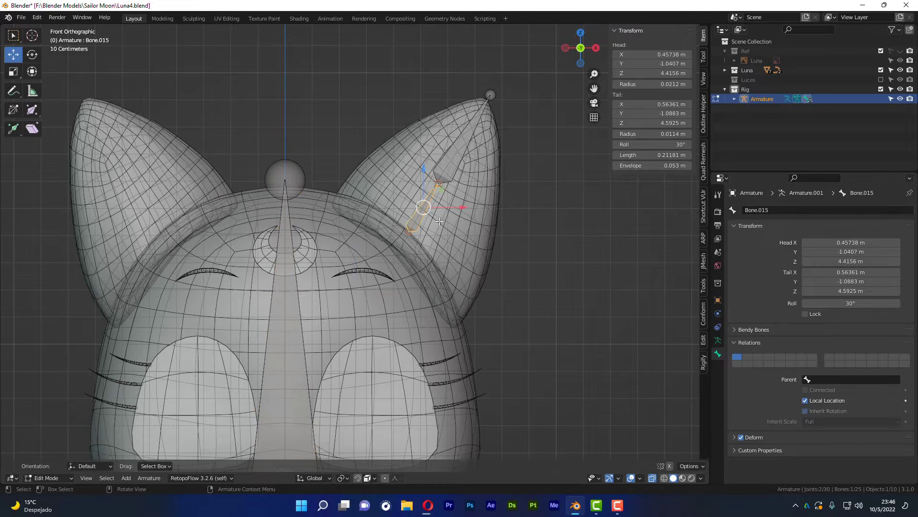
shift+click(283, 220)
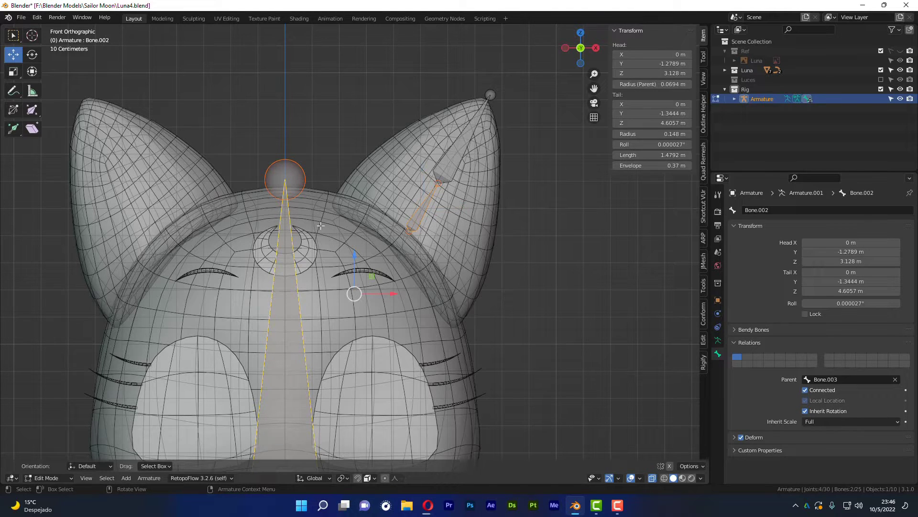
key(ctrl+p)
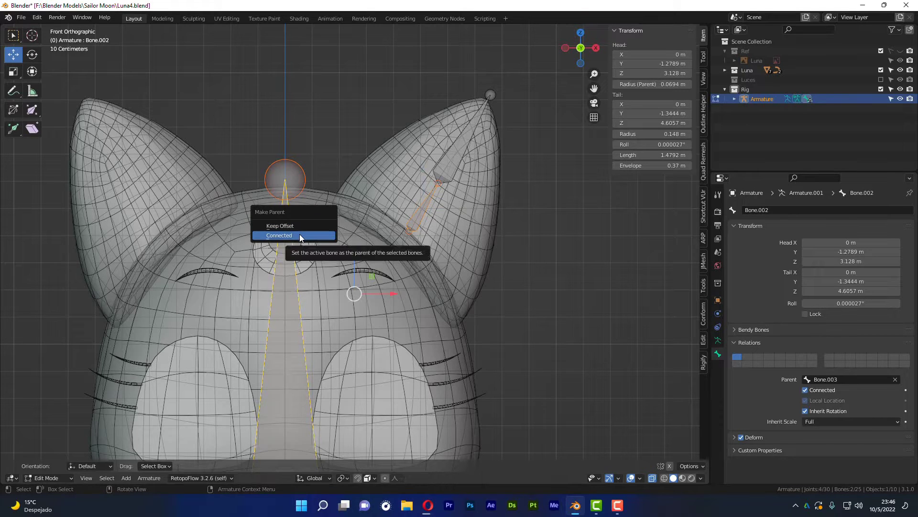
click(300, 235)
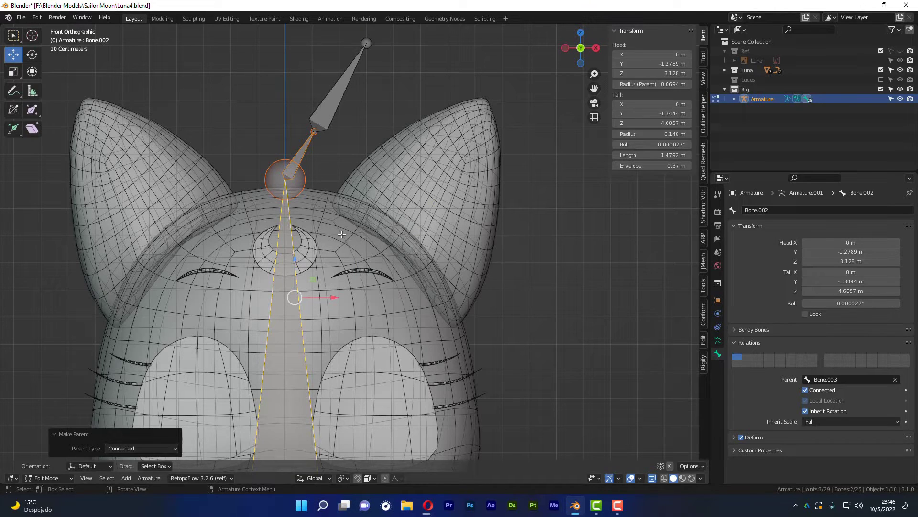
key(ctrl+z)
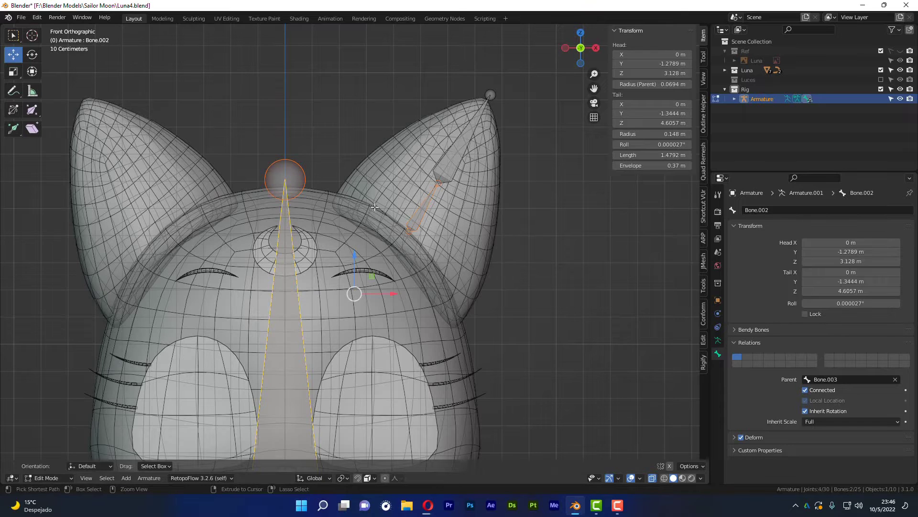
- Try parenting Bone.015 to Bone.002 with Keep Offset, inspect it, and undo that too
key(ctrl+p)
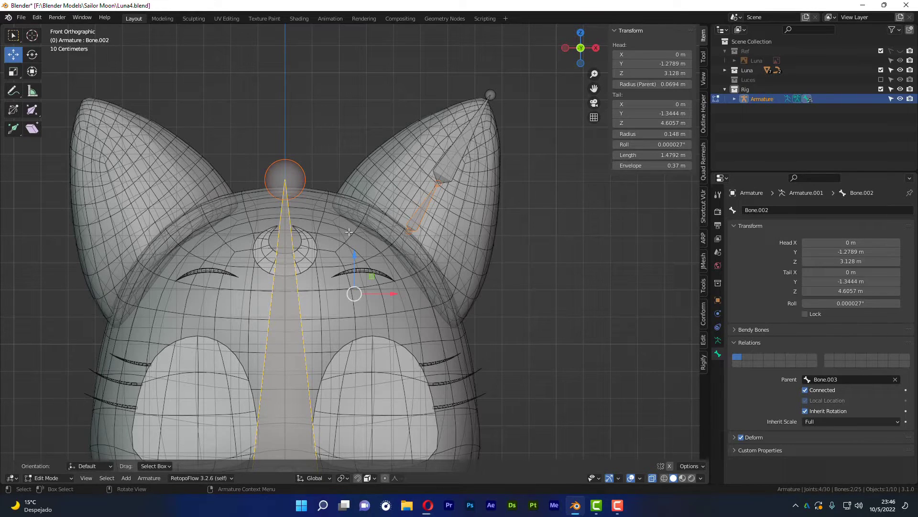
key(ctrl+p)
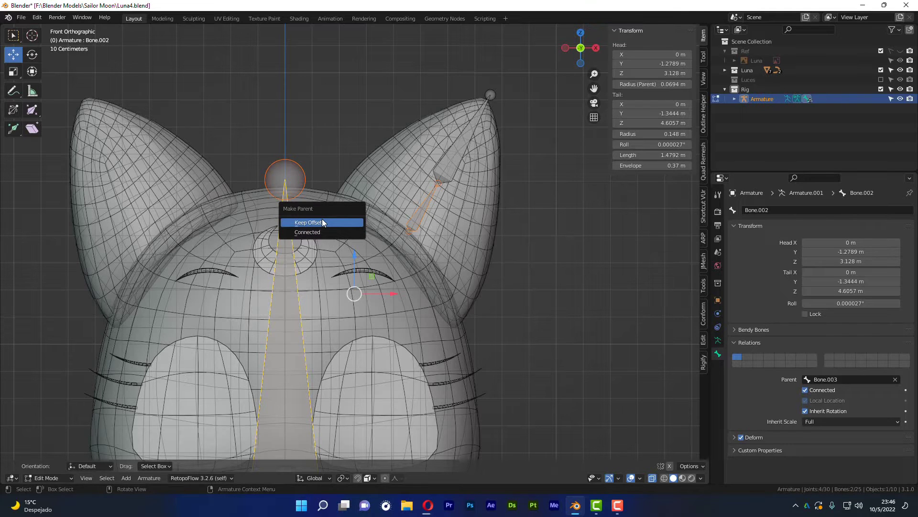
click(322, 221)
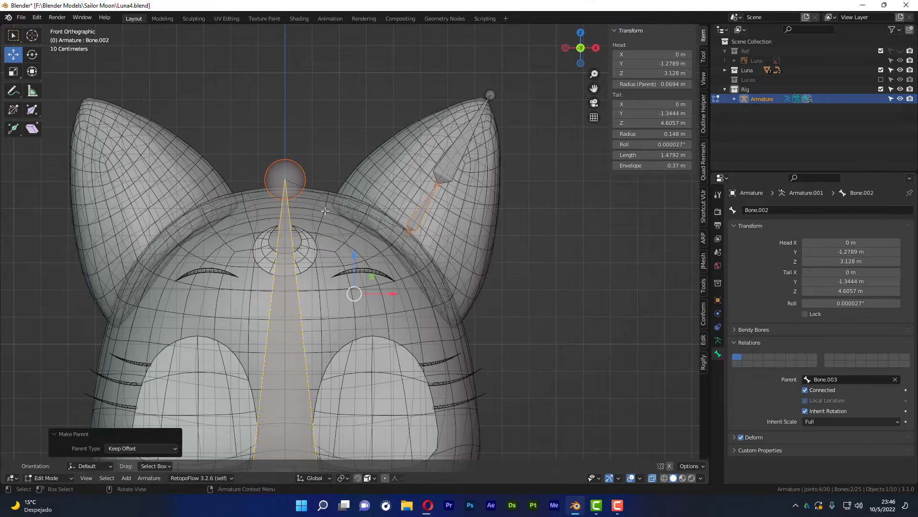
middle_drag(419, 231, 220, 135)
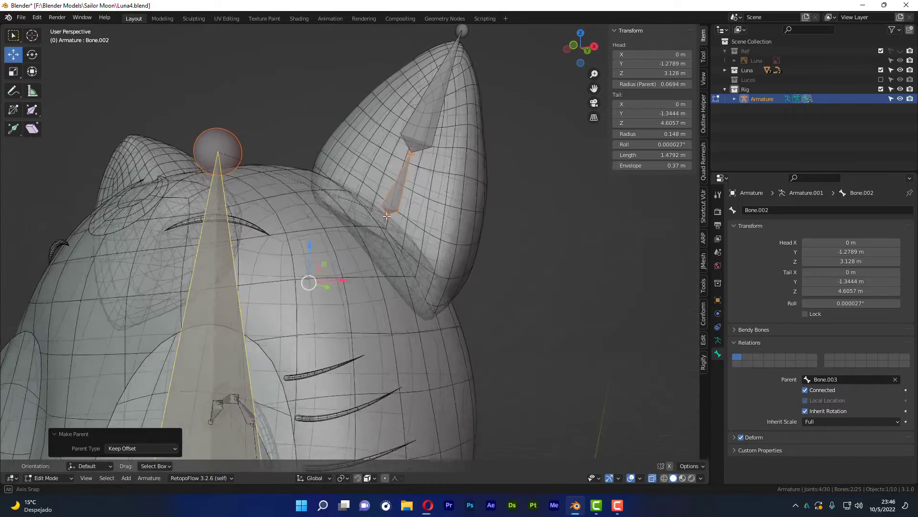
key(KP_1)
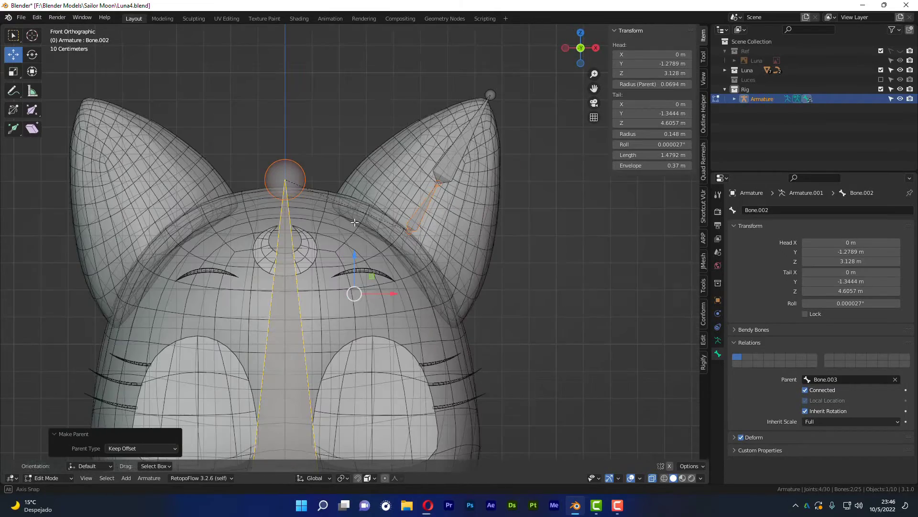
key(ctrl+z)
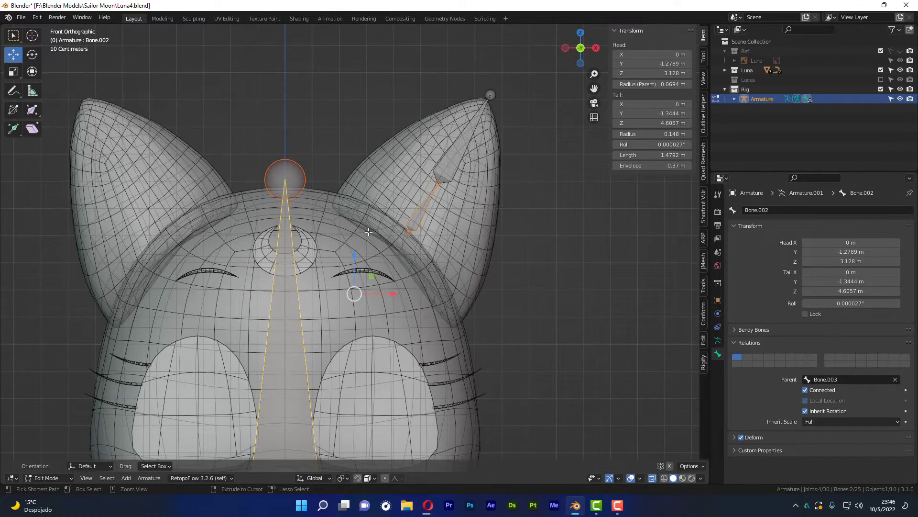
- Make Bone.015 active and open the bone list of its Parent field in Relations
click(415, 217)
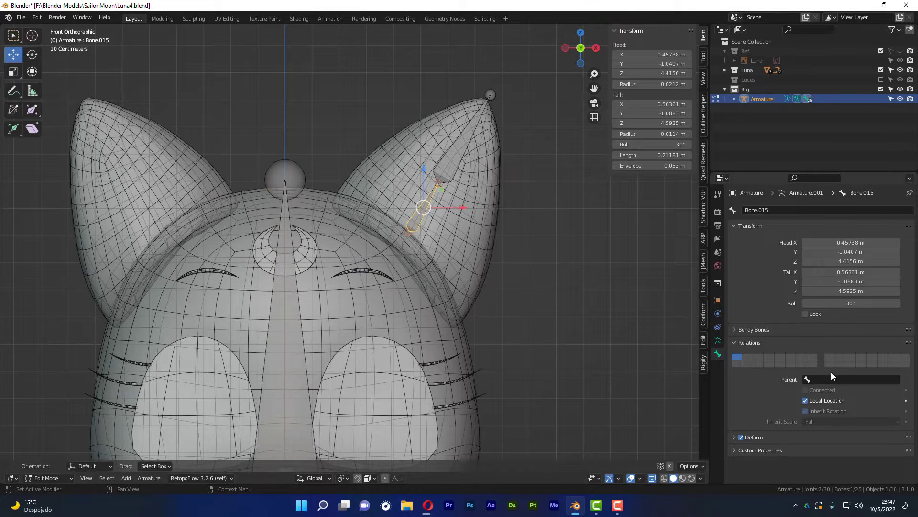
click(290, 312)
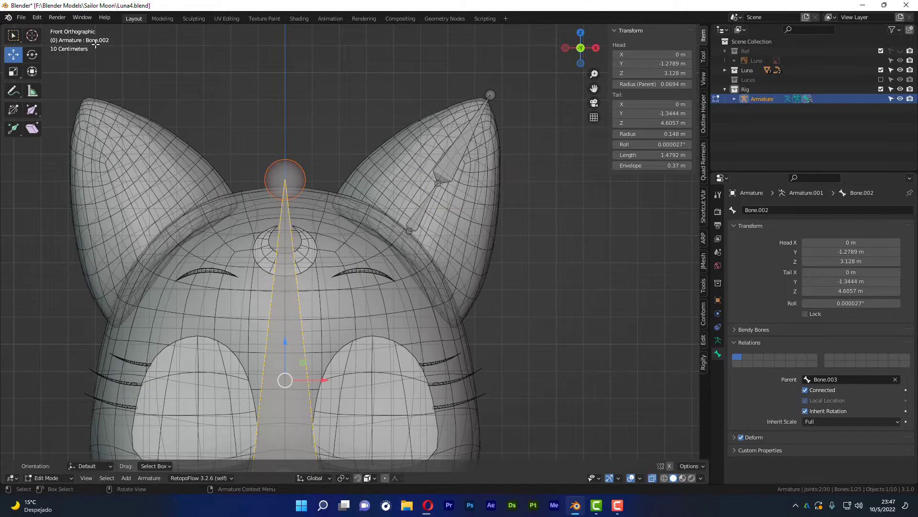
click(418, 201)
click(816, 380)
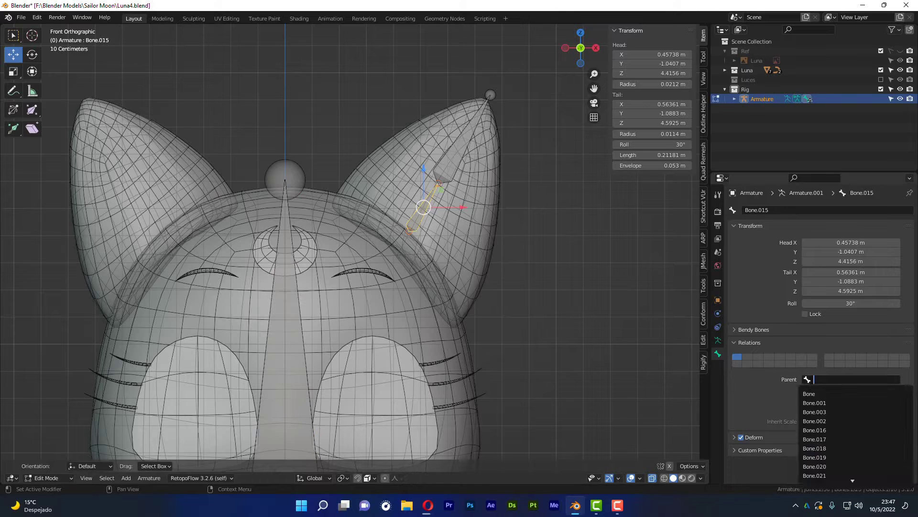
- Set Bone.002 as Bone.015's parent, leave it unconnected, and move its head back into the ear
click(825, 421)
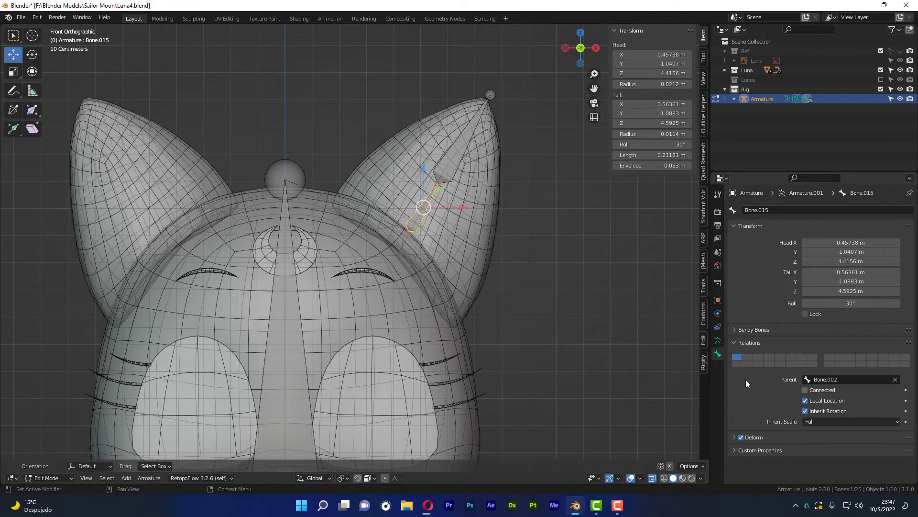
middle_drag(334, 215, 216, 143)
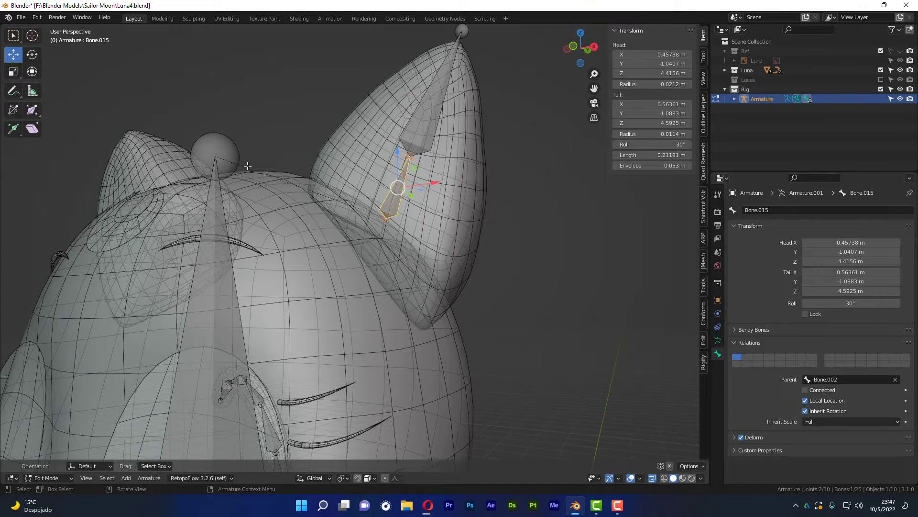
scroll(310, 216, down, 5)
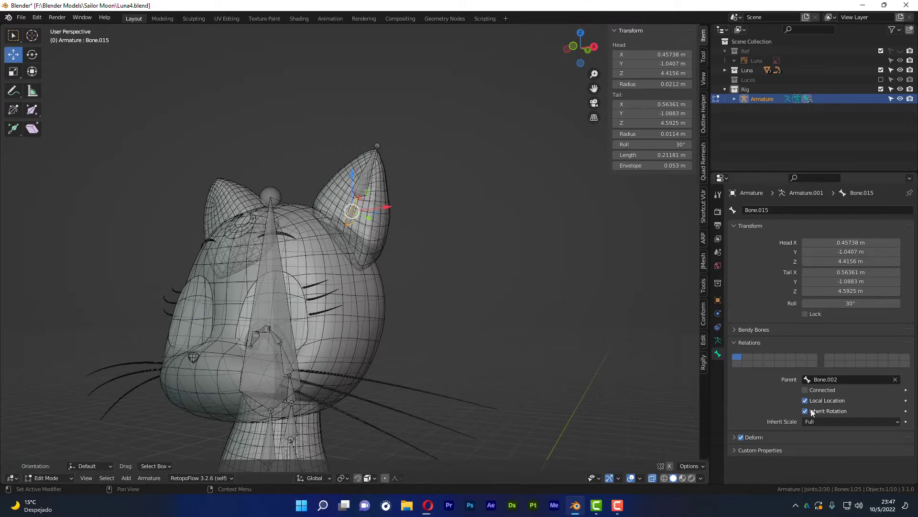
click(805, 390)
click(805, 391)
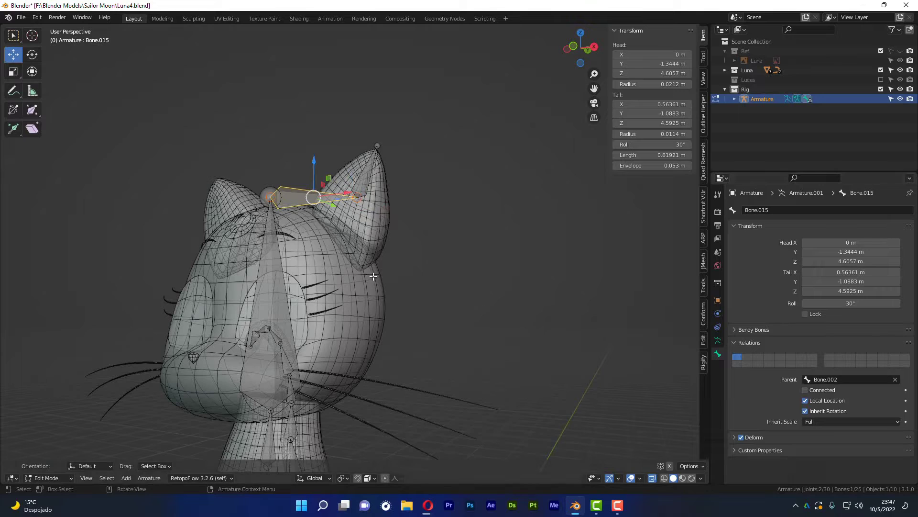
drag(271, 197, 352, 211)
click(439, 239)
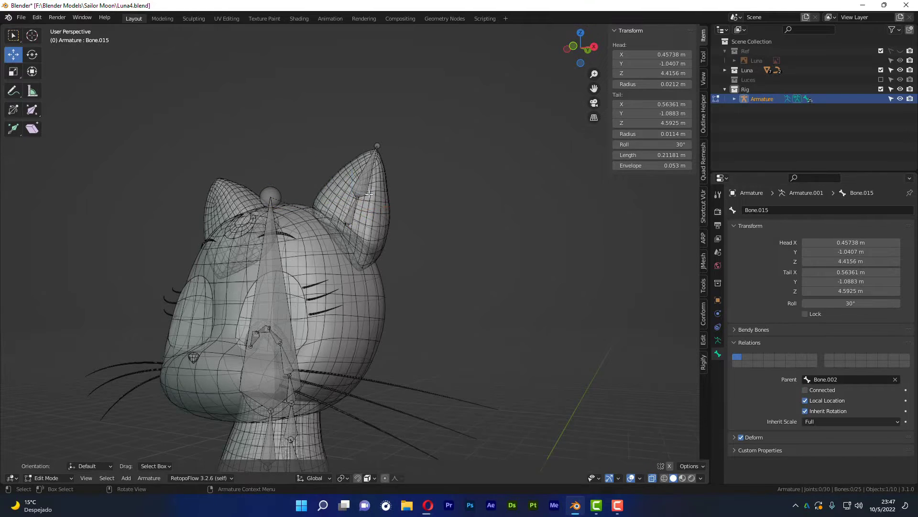
mouse_move(439, 240)
middle_down()
mouse_move(344, 244)
mouse_move(354, 215)
middle_up()
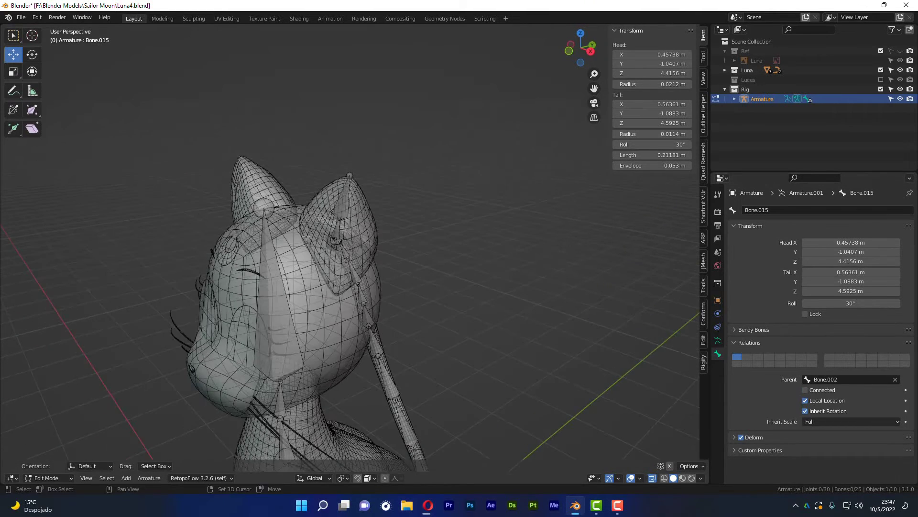
- Leave Edit Mode and switch the Luna armature into Pose Mode
key(Tab)
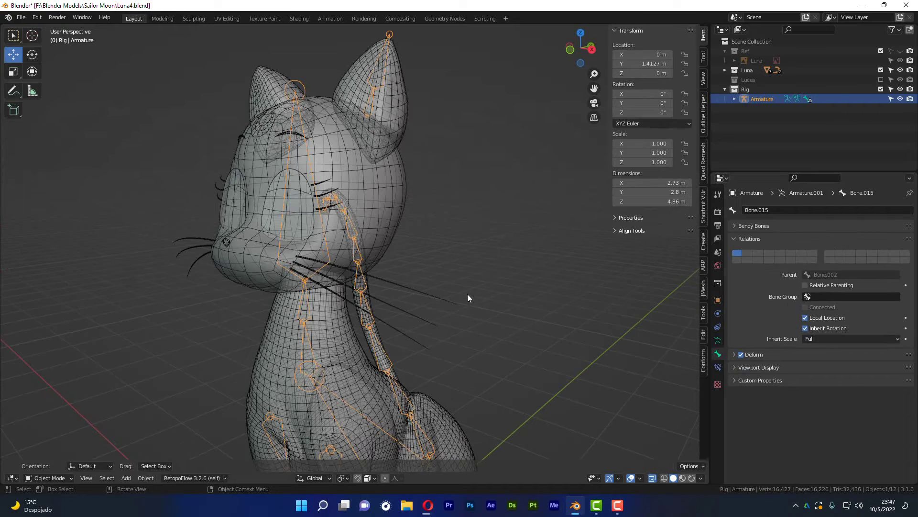
mouse_move(466, 294)
middle_down()
mouse_move(442, 286)
mouse_move(463, 316)
mouse_move(453, 302)
middle_up()
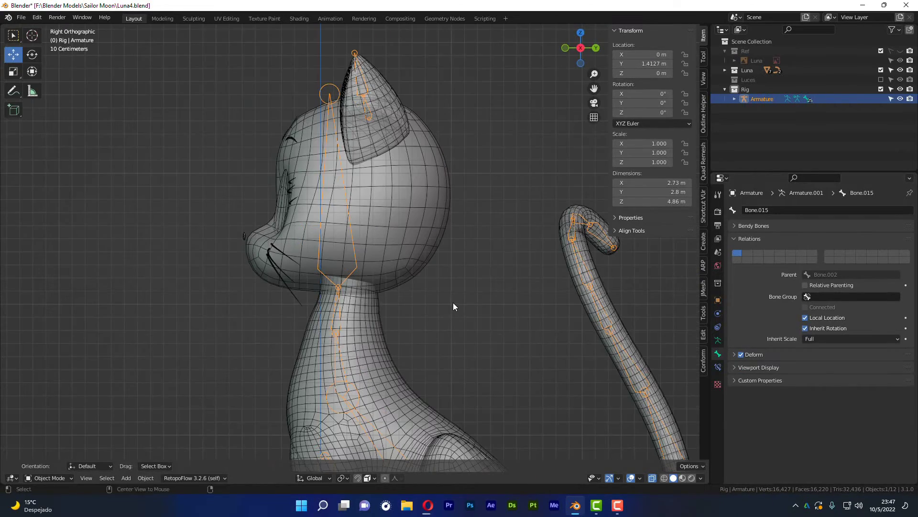
scroll(357, 123, up, 2)
scroll(346, 112, up, 2)
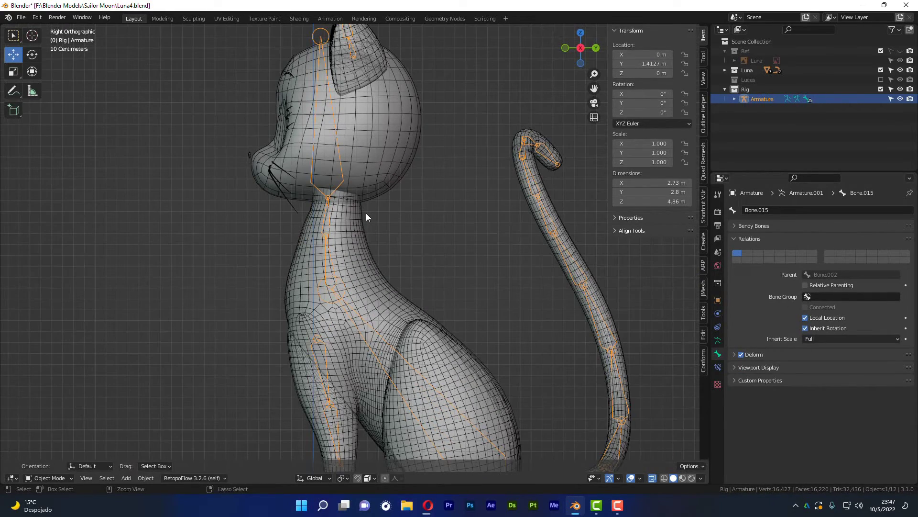
key(ctrl+Tab)
click(439, 211)
scroll(364, 302, down, 3)
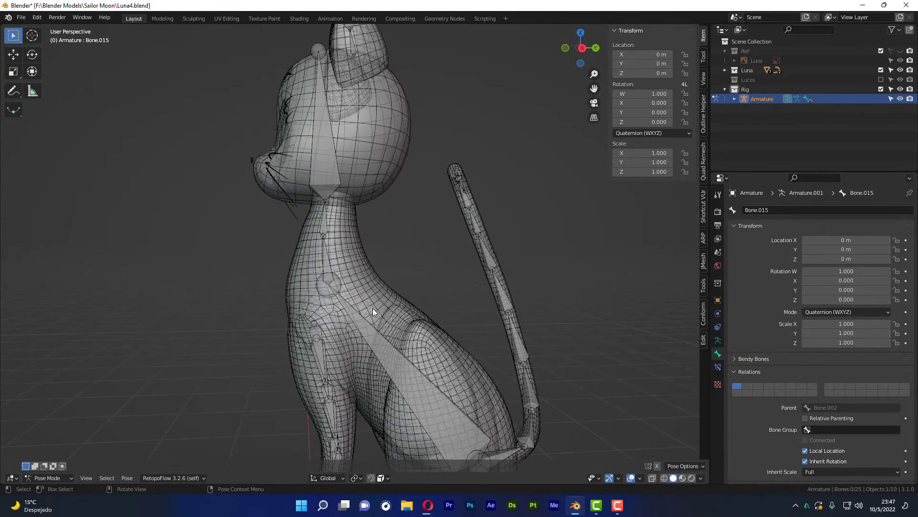
scroll(372, 308, down, 3)
- Select the root bone, test a rotation, and cancel it to keep the rest pose
click(373, 316)
mouse_move(400, 303)
middle_down()
mouse_move(457, 297)
mouse_move(360, 307)
middle_up()
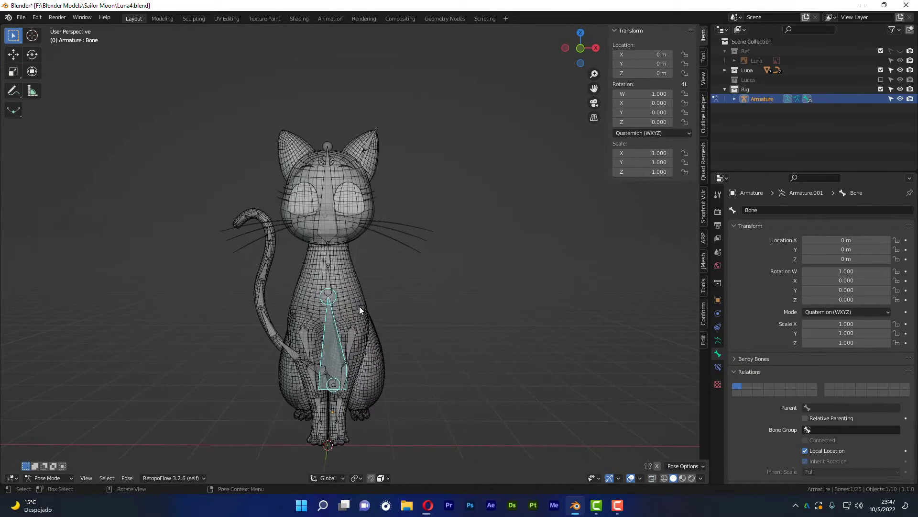
key(r)
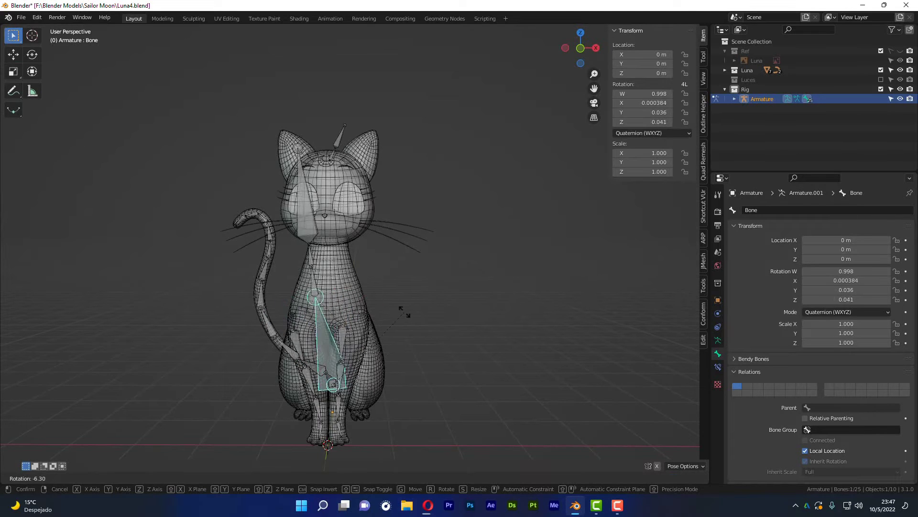
key(Escape)
key(ctrl+Tab)
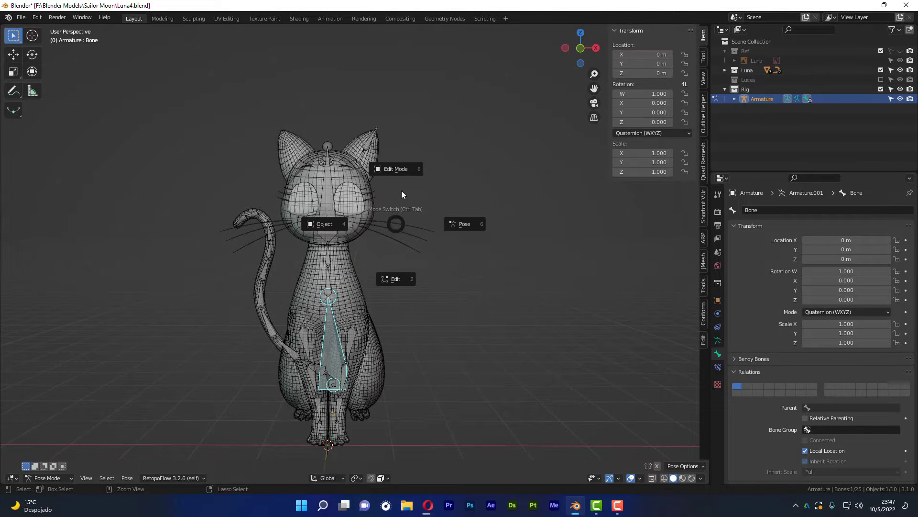
- Enter Edit Mode in front view and zoom in on the cat's head
click(396, 169)
key(KP_1)
scroll(364, 159, up, 1)
scroll(363, 160, up, 2)
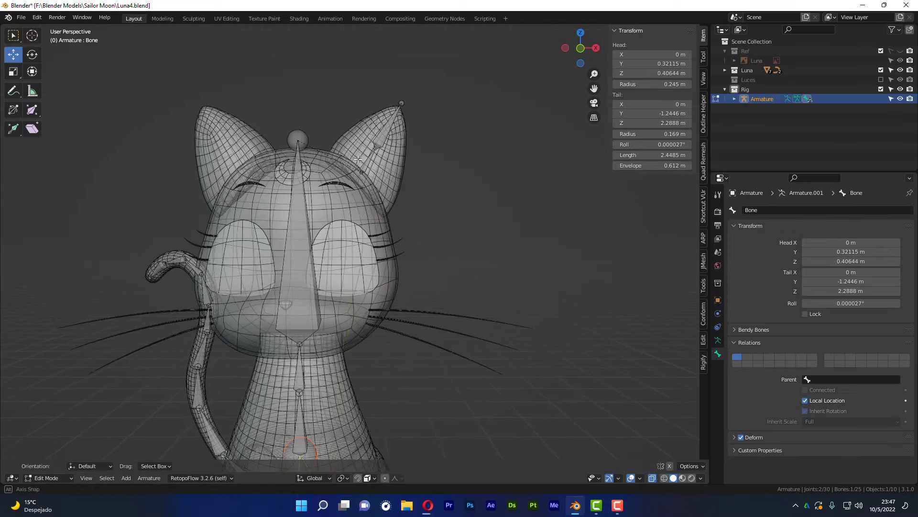
scroll(364, 159, up, 2)
scroll(364, 160, up, 1)
scroll(363, 160, up, 1)
scroll(426, 212, up, 1)
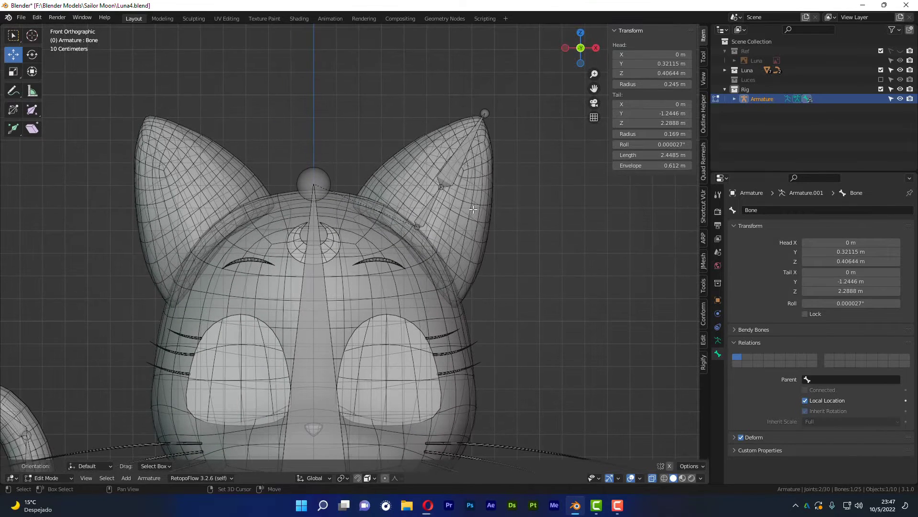
- Duplicate the two right-ear bones in place, with the lower bone active
click(426, 212)
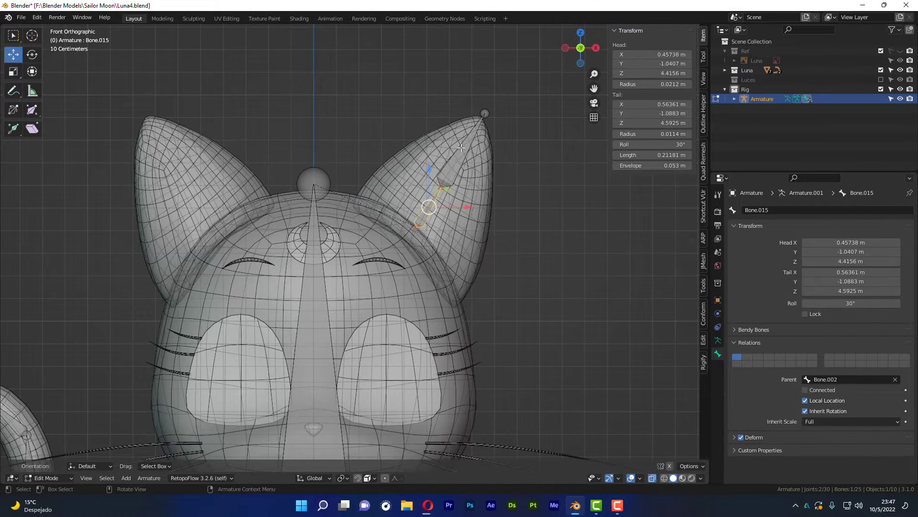
shift+click(462, 147)
shift+click(429, 209)
key(shift+d)
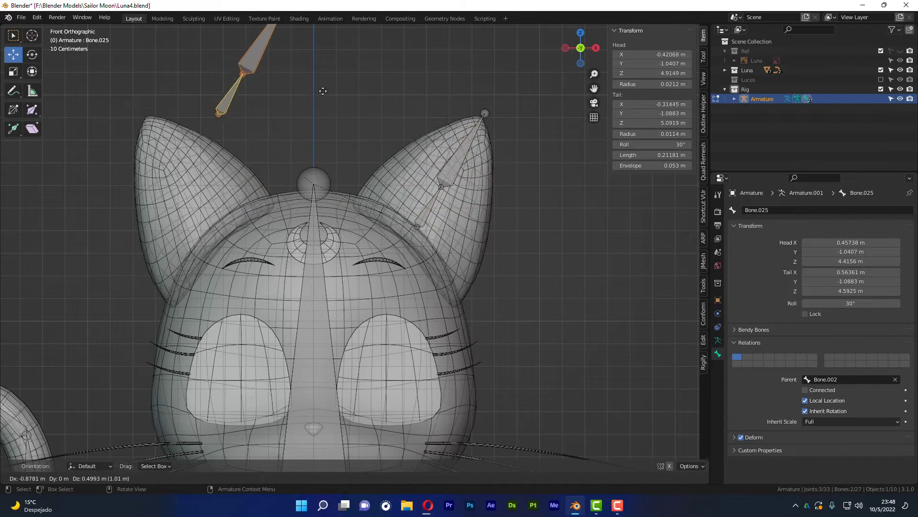
key(Escape)
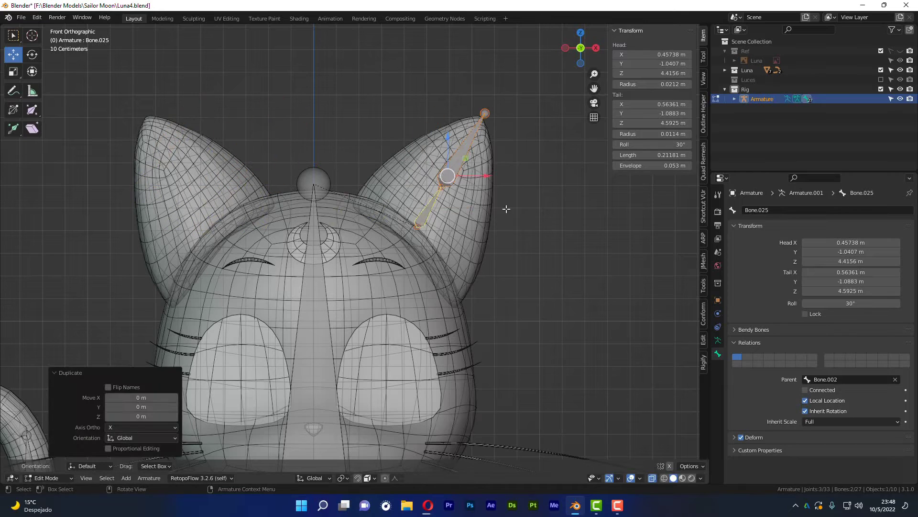
click(70, 373)
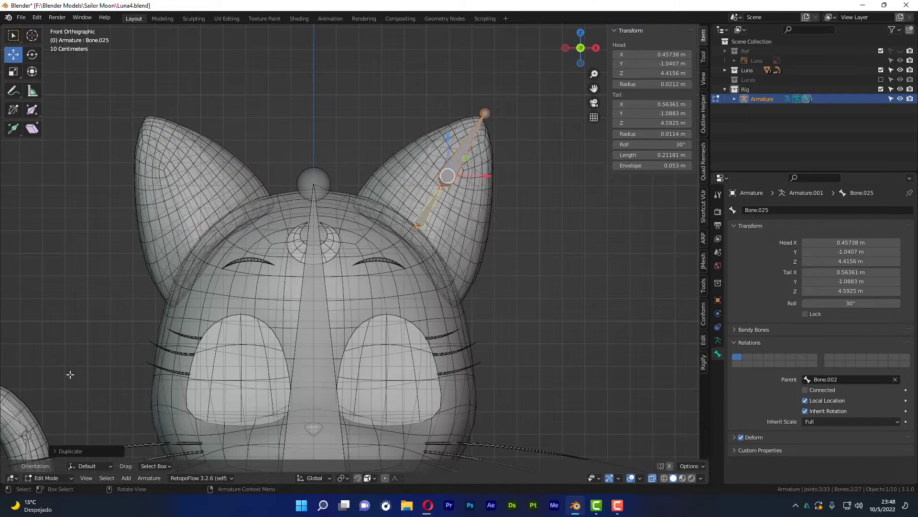
click(148, 478)
mouse_move(156, 457)
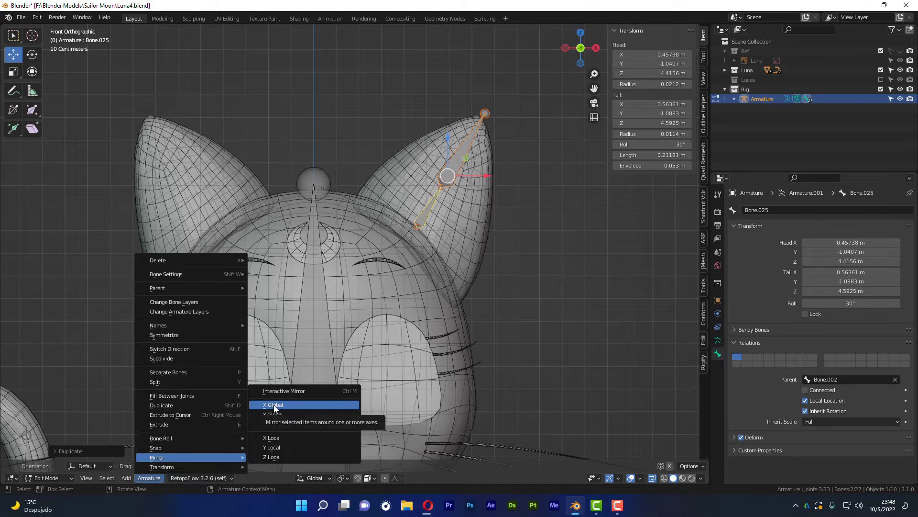
- Mirror the duplicates onto the left ear and set the upper bone's head X to -0.56362 m
click(273, 438)
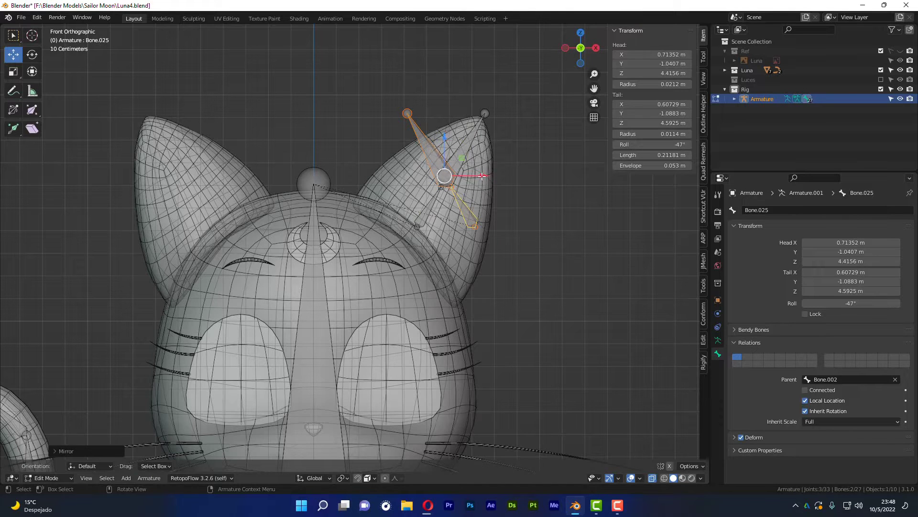
drag(482, 176, 216, 213)
click(454, 157)
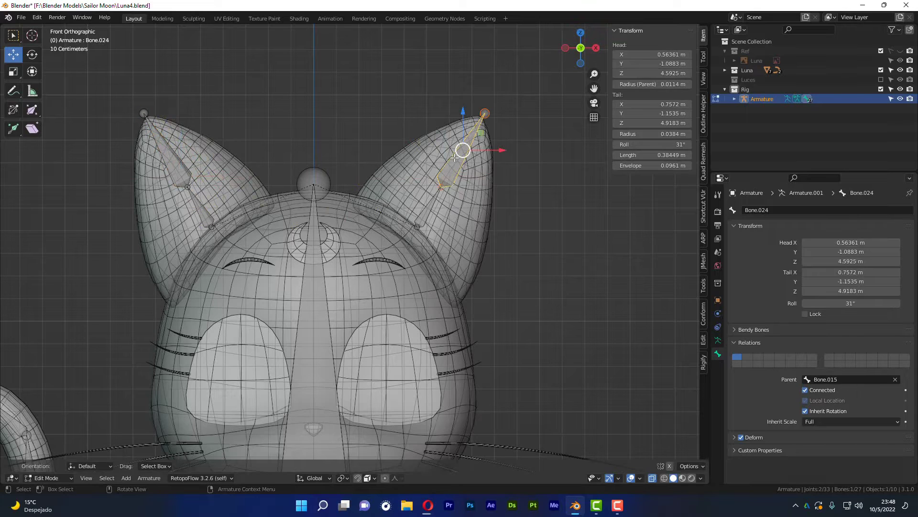
click(651, 55)
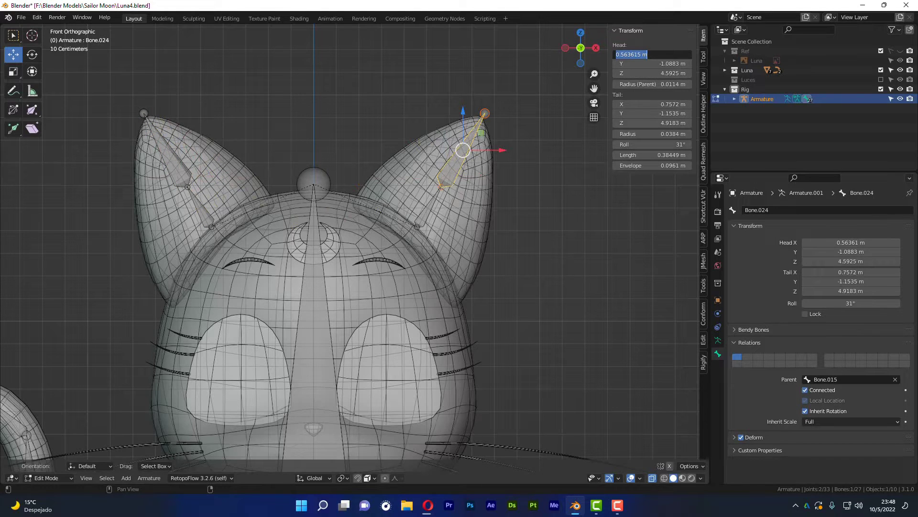
click(171, 160)
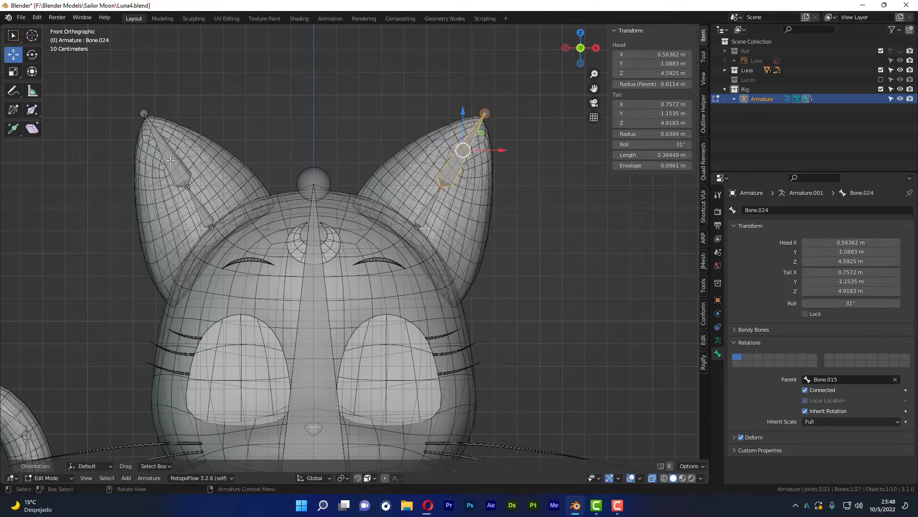
click(654, 54)
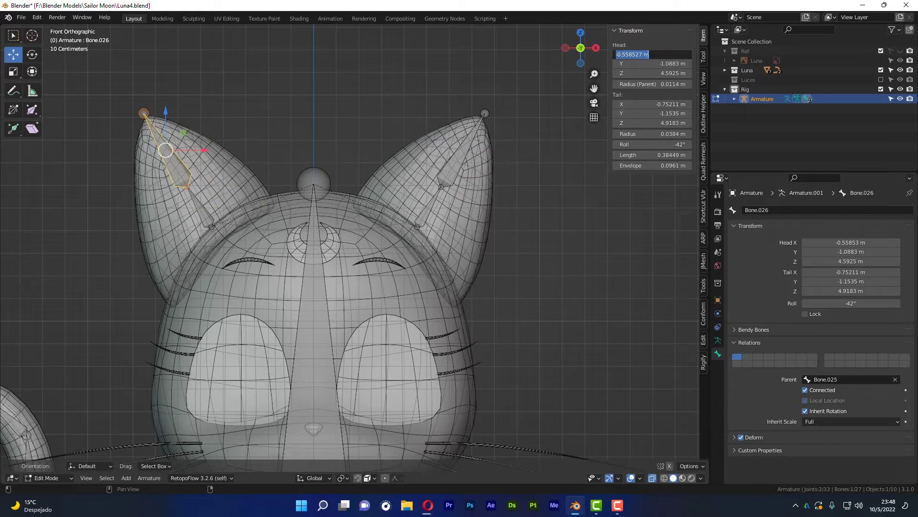
text(-0.56362)
key(Return)
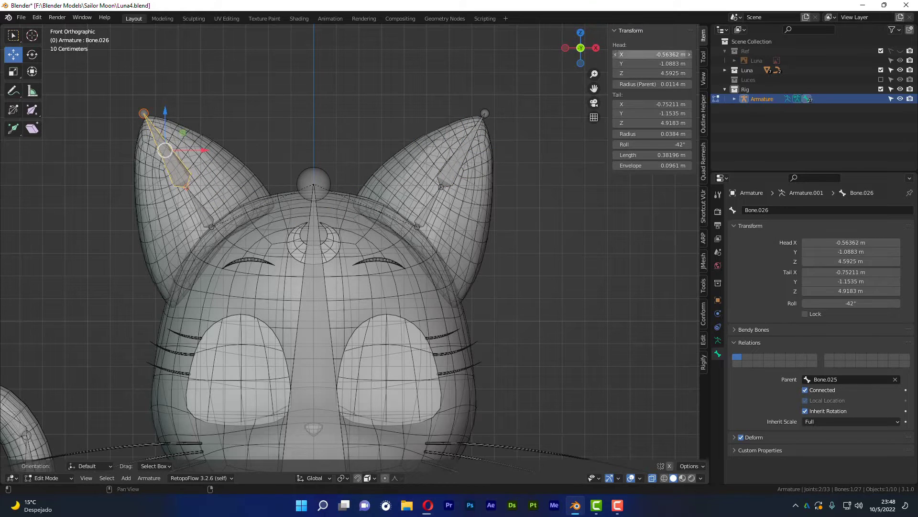
- Set the left ear's lower bone head X to -0.45738 m, matching Bone.015 negated
click(422, 214)
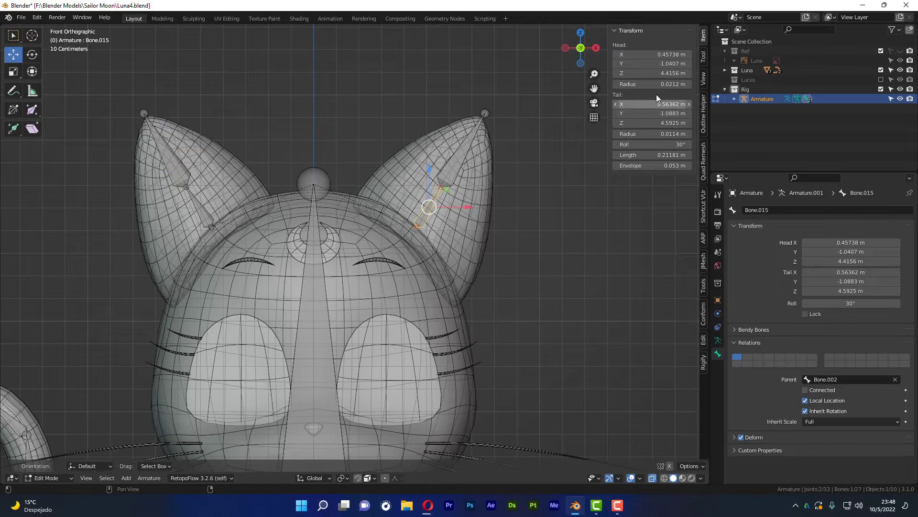
click(668, 54)
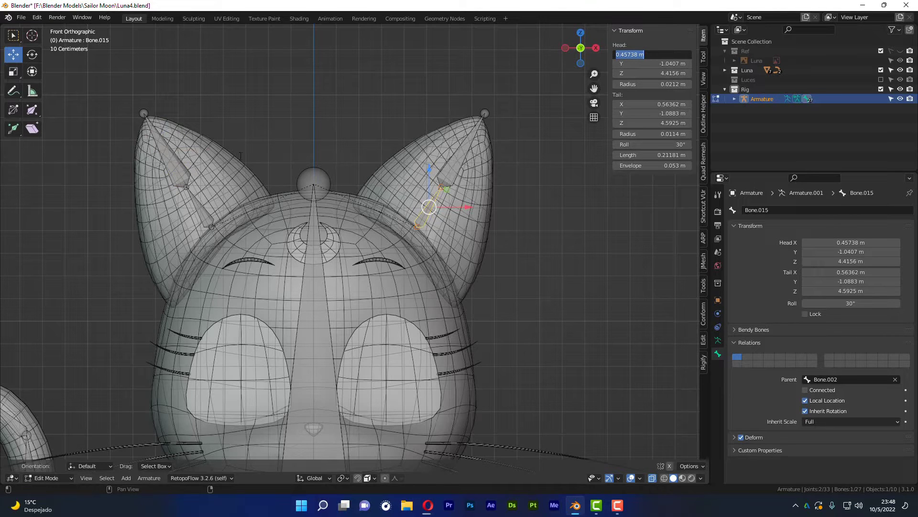
click(201, 212)
click(201, 212)
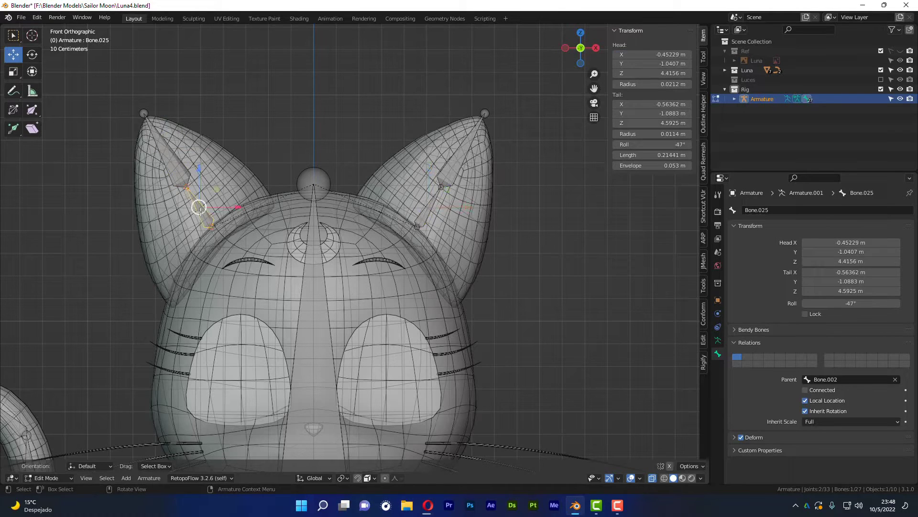
click(644, 54)
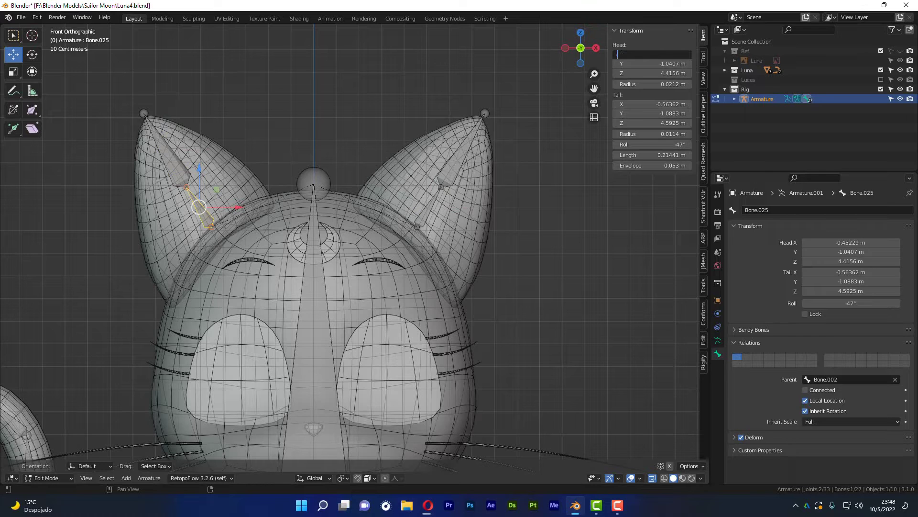
text(-0.45738)
key(Return)
click(645, 54)
scroll(511, 240, down, 3)
scroll(531, 228, down, 2)
mouse_move(454, 82)
middle_down()
mouse_move(486, 207)
mouse_move(378, 217)
mouse_move(420, 205)
middle_up()
scroll(374, 218, up, 2)
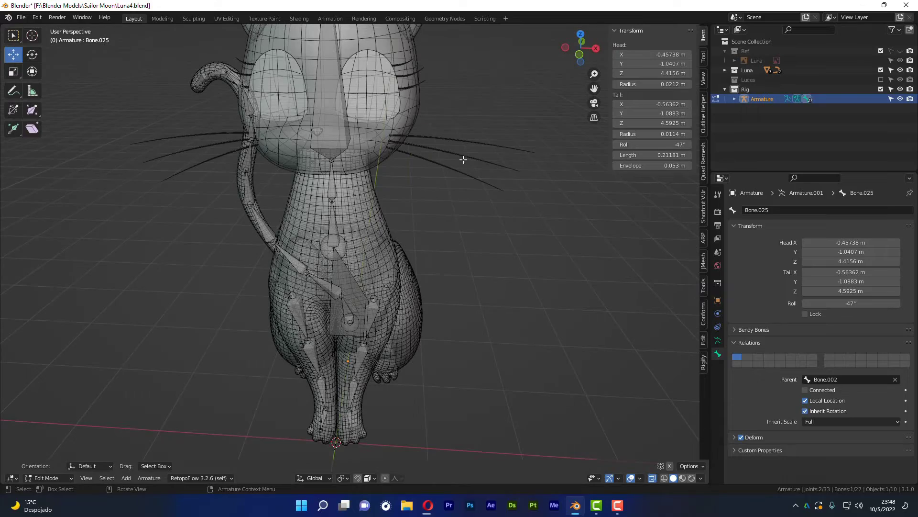
mouse_move(457, 198)
middle_down()
mouse_move(489, 194)
mouse_move(440, 197)
mouse_move(460, 189)
mouse_move(404, 180)
mouse_move(339, 189)
mouse_move(441, 195)
mouse_move(370, 119)
mouse_move(387, 159)
middle_up()
scroll(373, 189, up, 6)
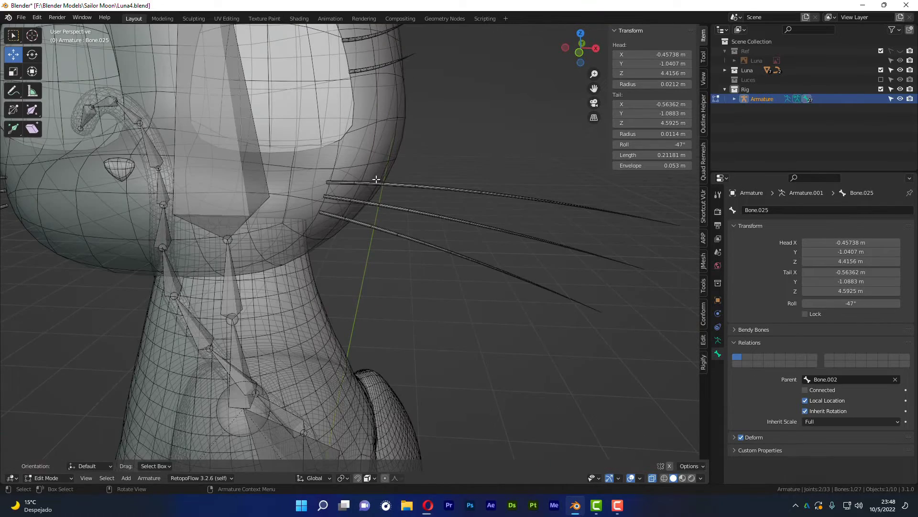
scroll(316, 183, down, 6)
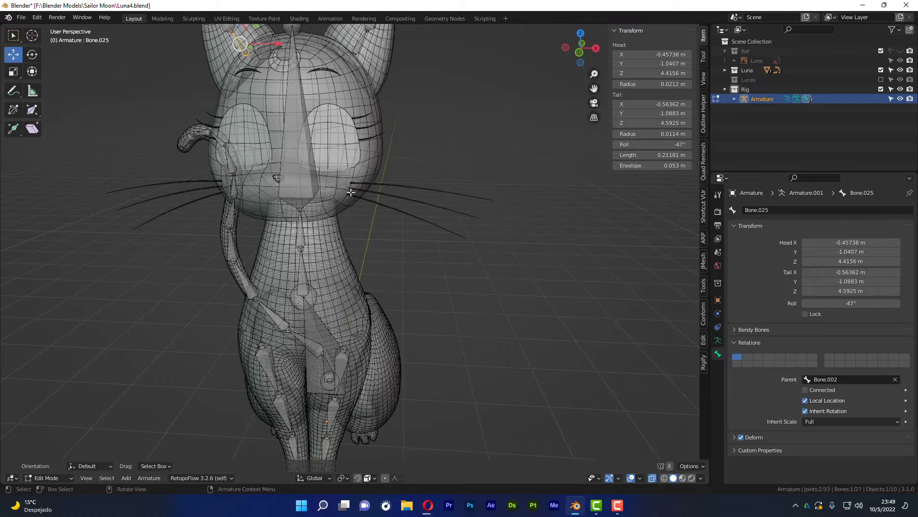
alt+middle_drag(352, 190, 363, 178)
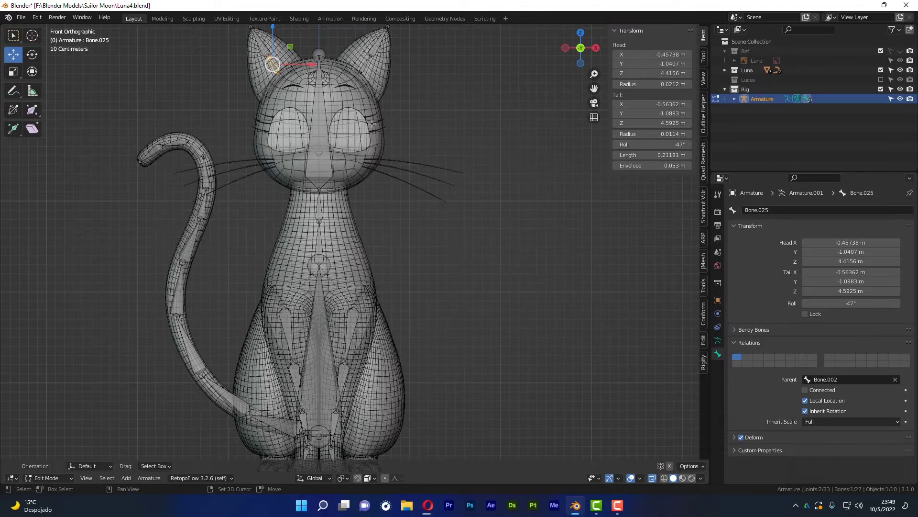
mouse_move(428, 270)
middle_down()
mouse_move(365, 273)
mouse_move(425, 295)
middle_up()
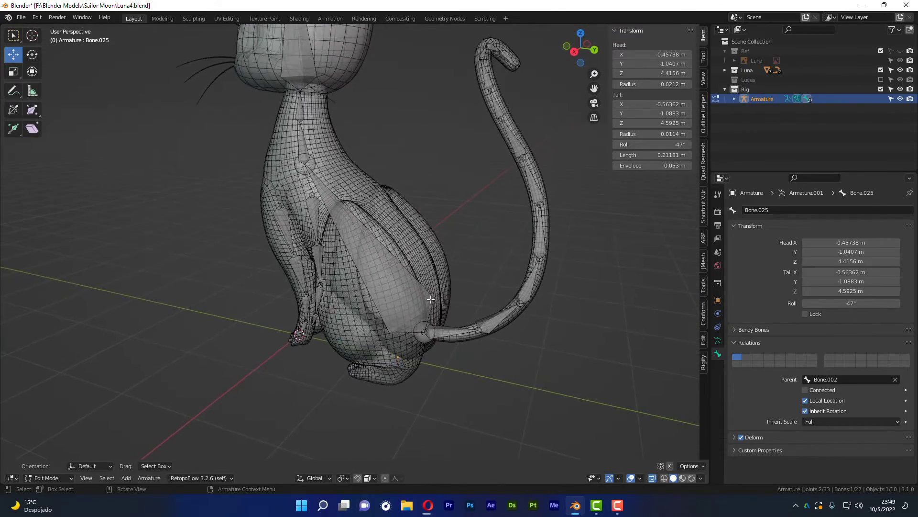
middle_drag(425, 295, 388, 233)
- Rename the large central torso bone to 'Body'
click(388, 233)
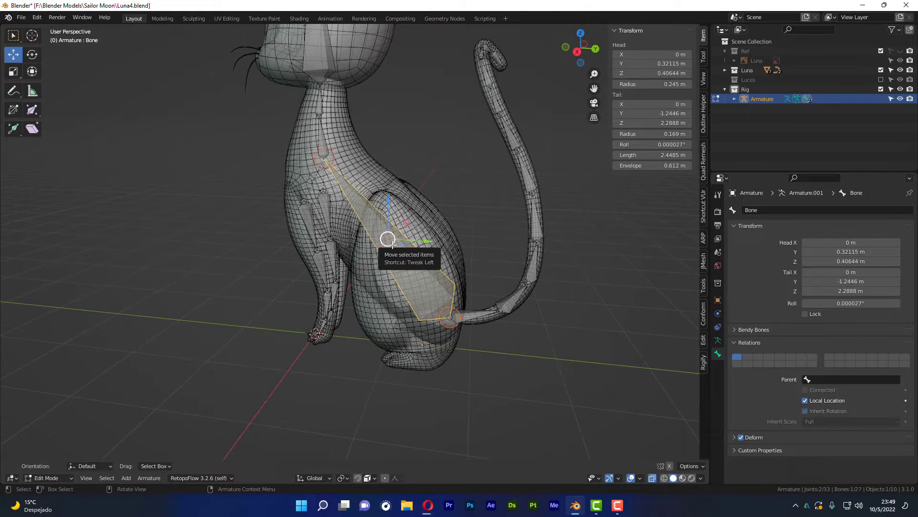
key(F2)
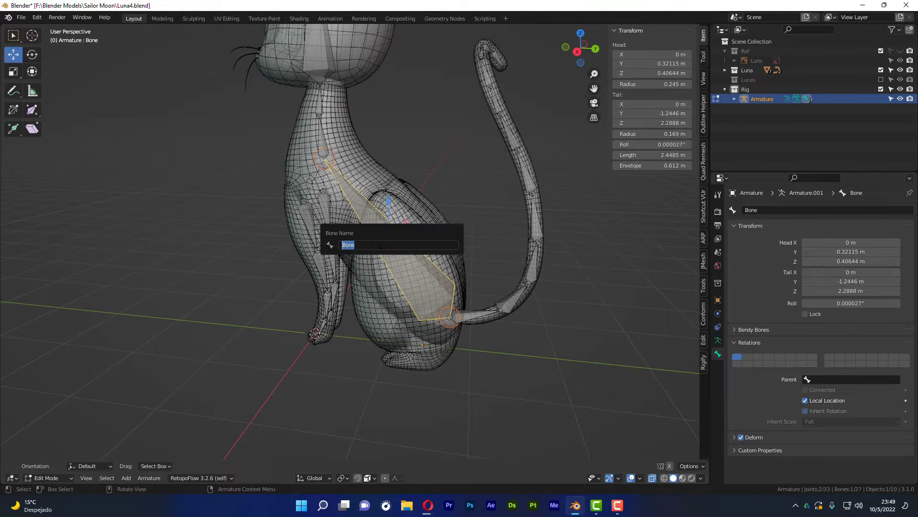
text(Bod)
text(y)
key(Return)
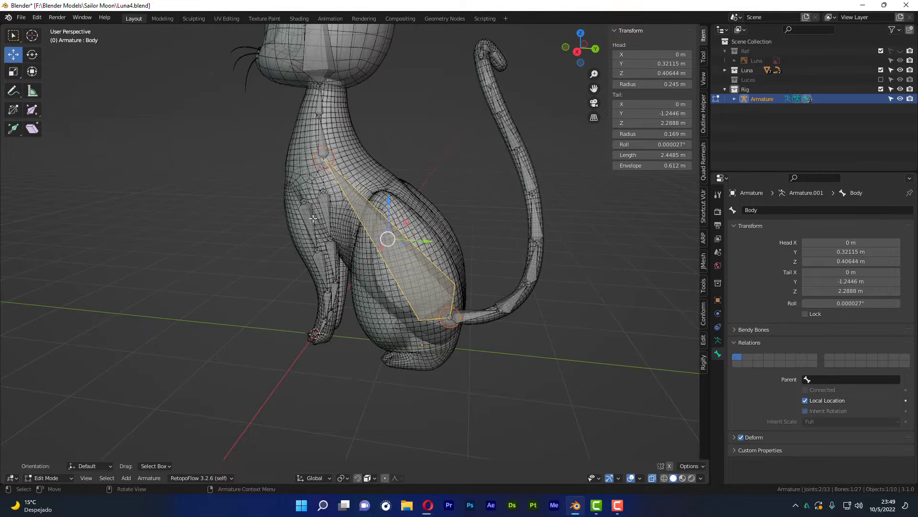
- Start renaming leg bone Bone.016 to 'Leg1', then erase the typed name
middle_drag(313, 218, 302, 204)
scroll(301, 205, up, 3)
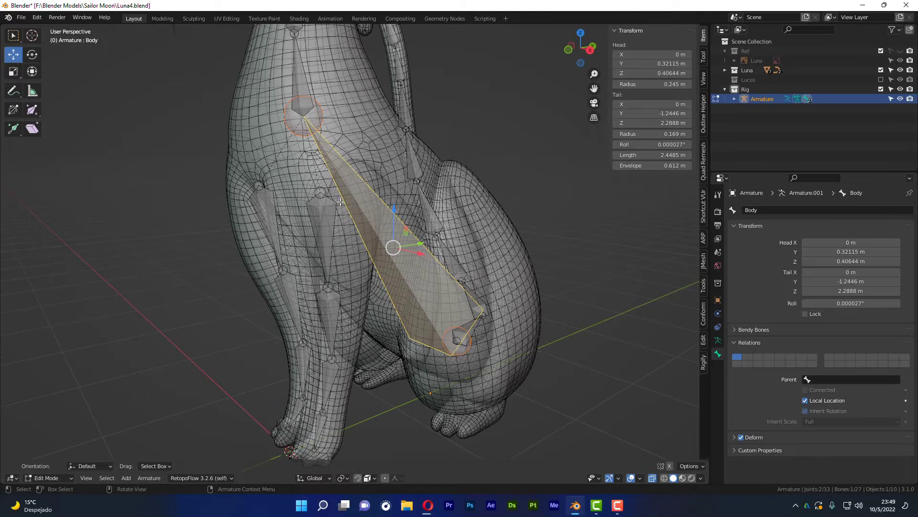
click(327, 215)
middle_drag(328, 215, 333, 239)
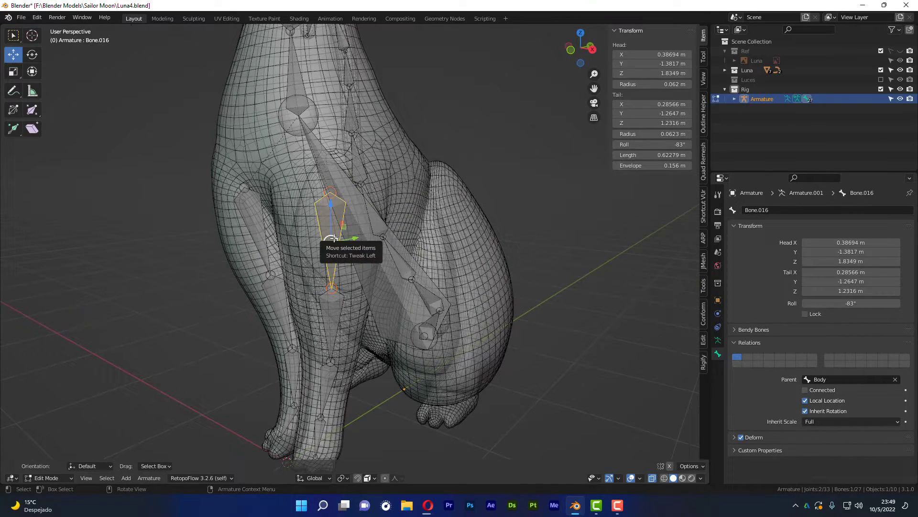
key(F2)
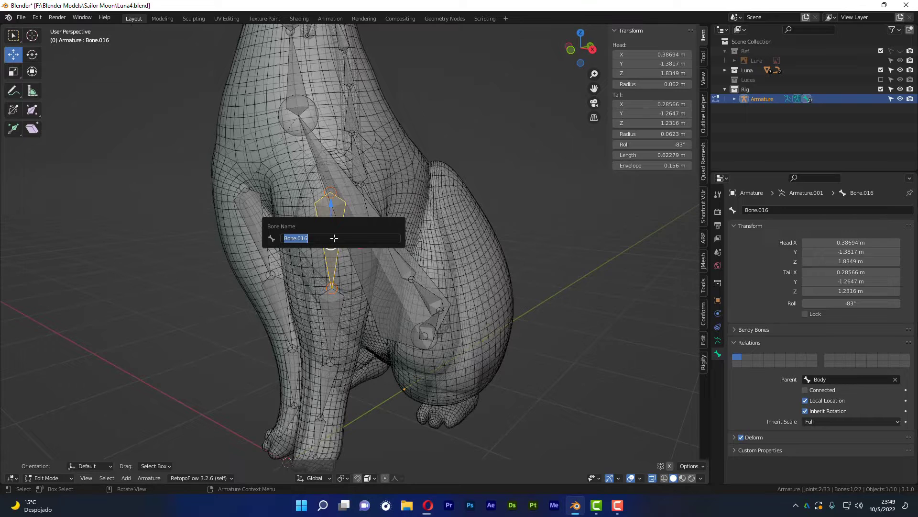
text(Leg)
text(1)
key(BackSpace)
key(BackSpace)
key(BackSpace)
key(BackSpace)
- Frame the front leg in front view and rename the thigh bone UpperLeg.L
key(Return)
mouse_move(574, 262)
alt+middle_down()
mouse_move(339, 261)
mouse_move(347, 241)
alt+middle_up()
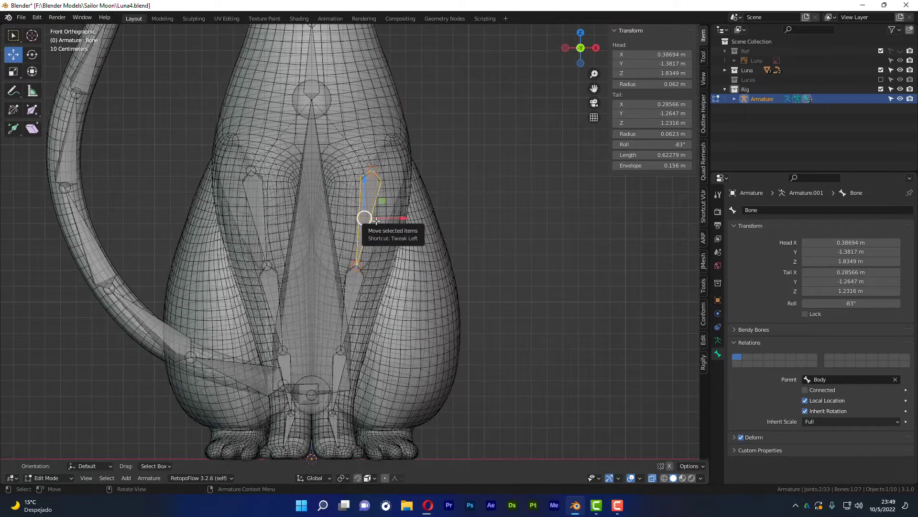
shift+middle_drag(386, 252, 400, 190)
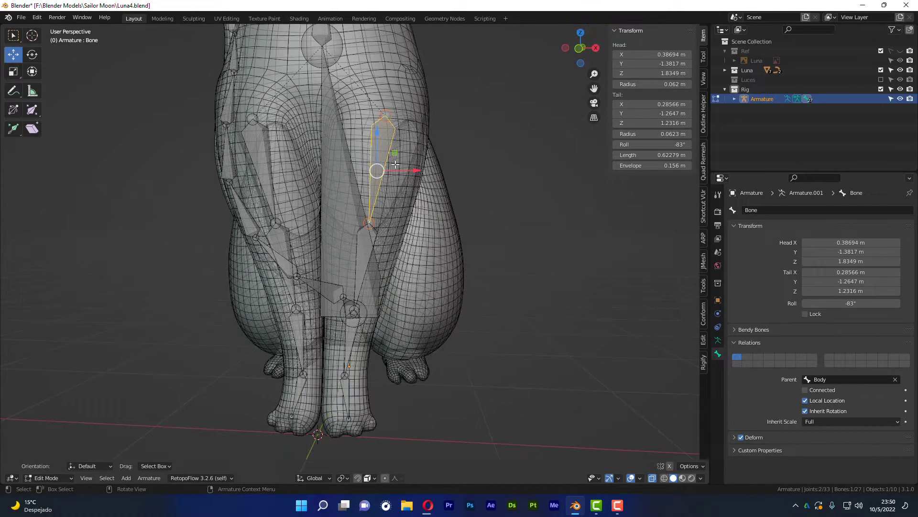
key(F2)
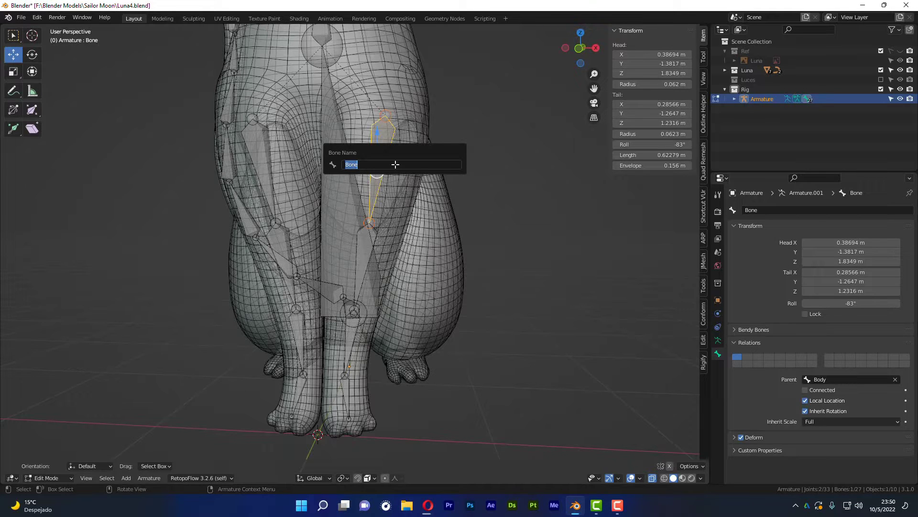
key(shift)
text(Upp)
text(erLeg)
text(.L)
key(Return)
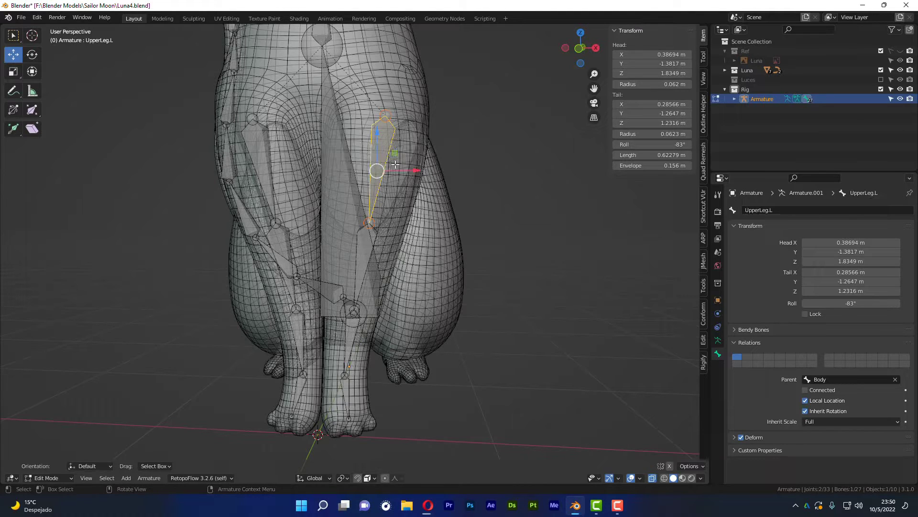
- Extrude two connected shin bones and name them Leg1.L and Leg2.L
key(e)
click(365, 263)
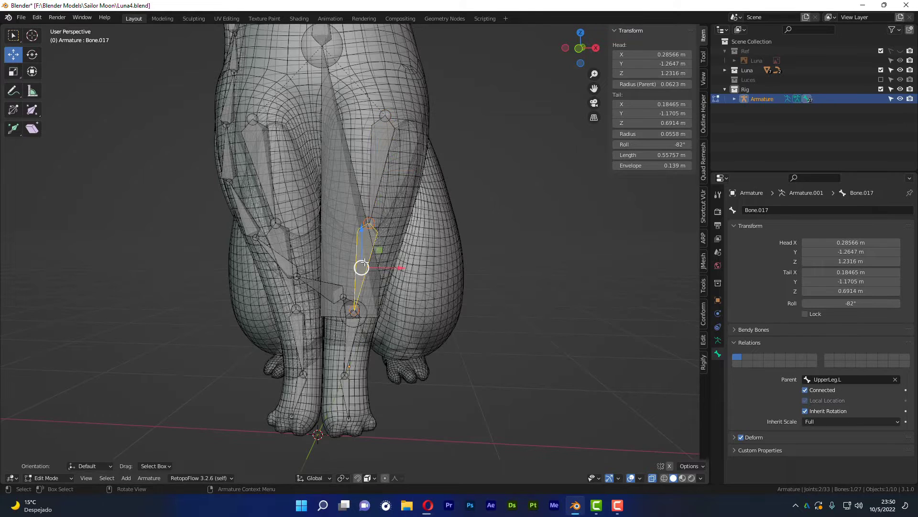
key(F2)
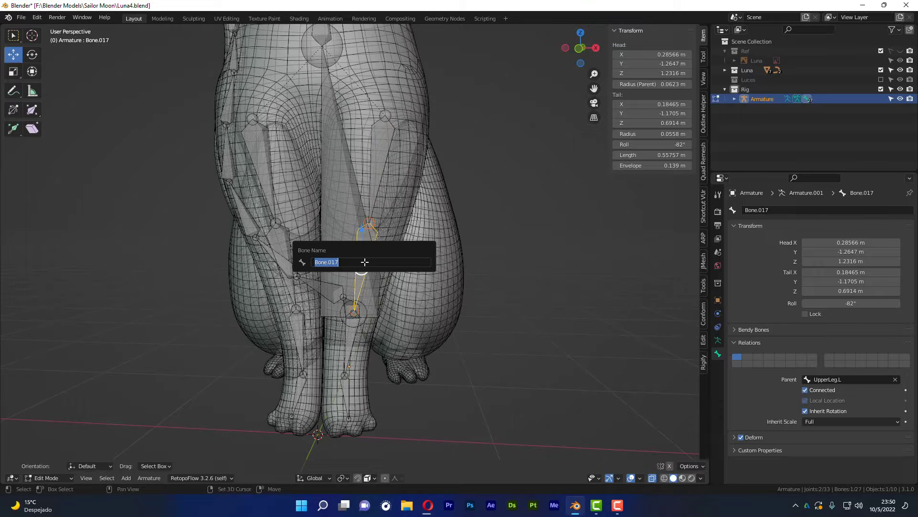
text(Leg)
text(1)
text(.L)
key(Return)
ctrl+right_click(350, 343)
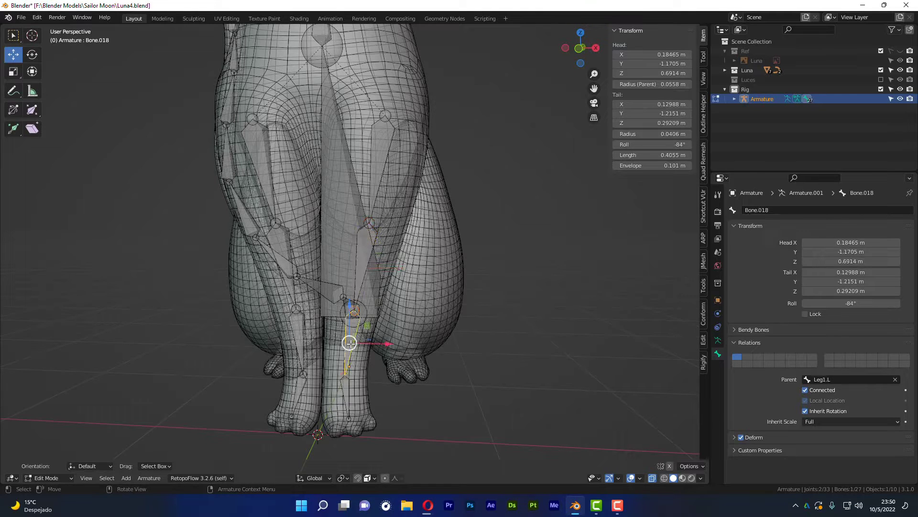
key(F2)
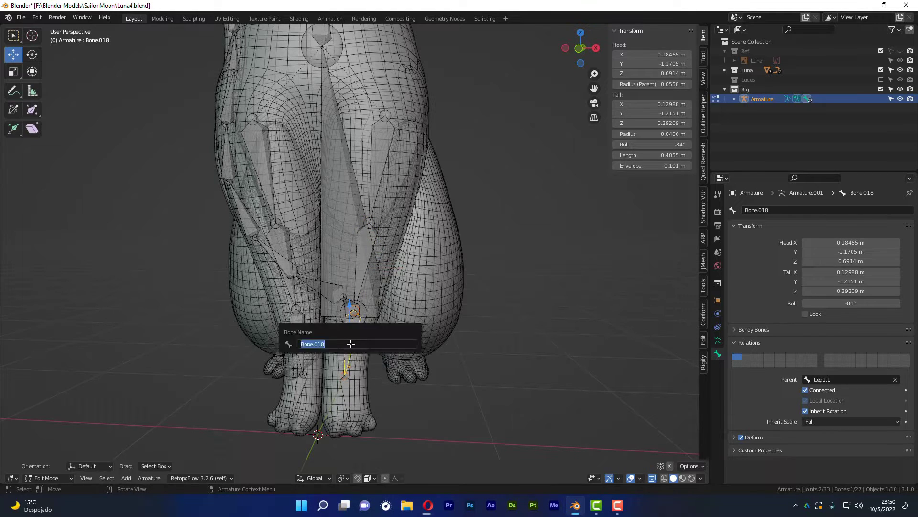
text(Leg)
text(2.L)
key(Return)
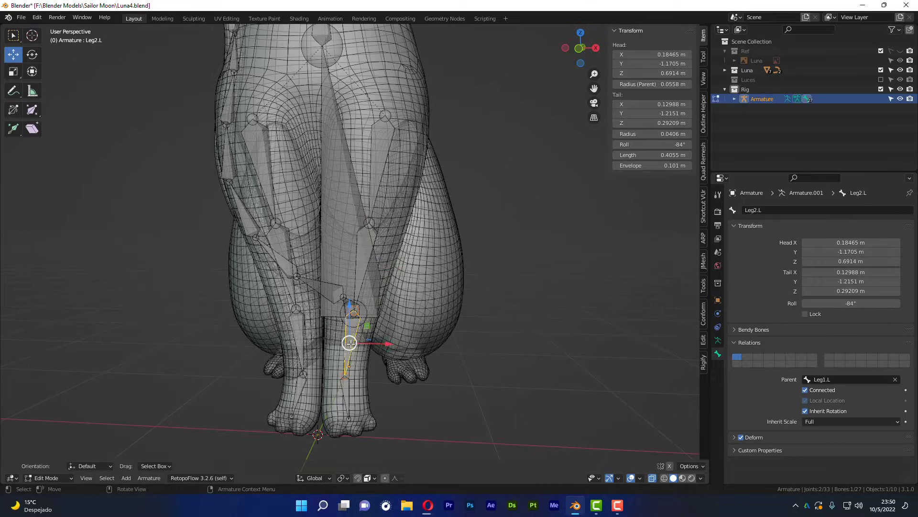
- Rename the bone below Leg2.L to Foot.L
click(344, 387)
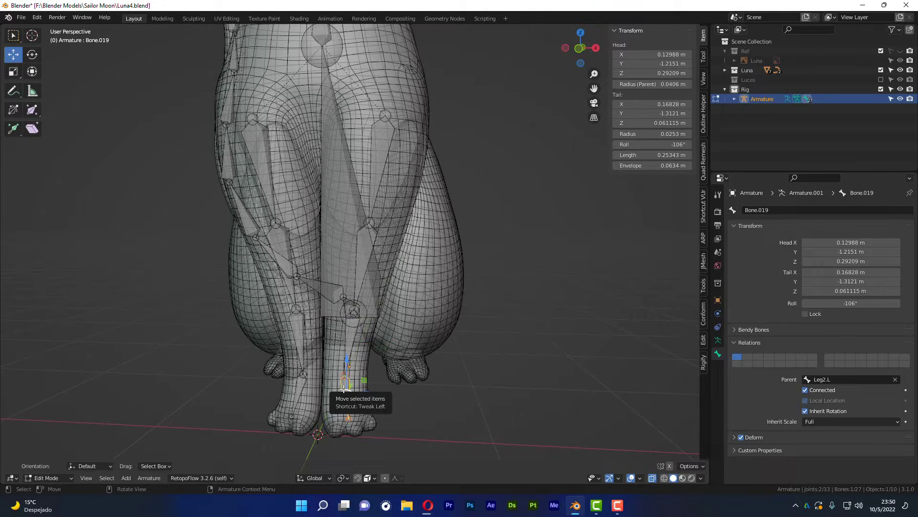
key(F2)
text(Fo)
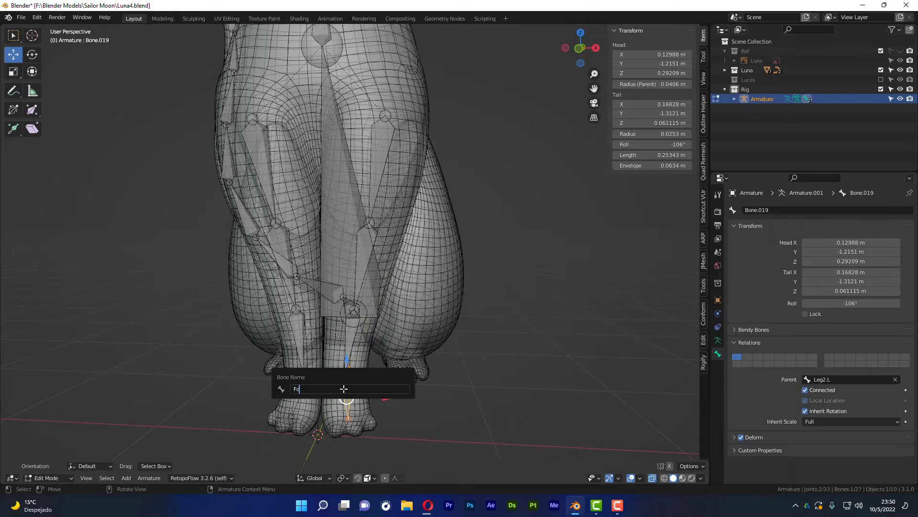
text(ot)
key(shift)
text(.L)
key(Return)
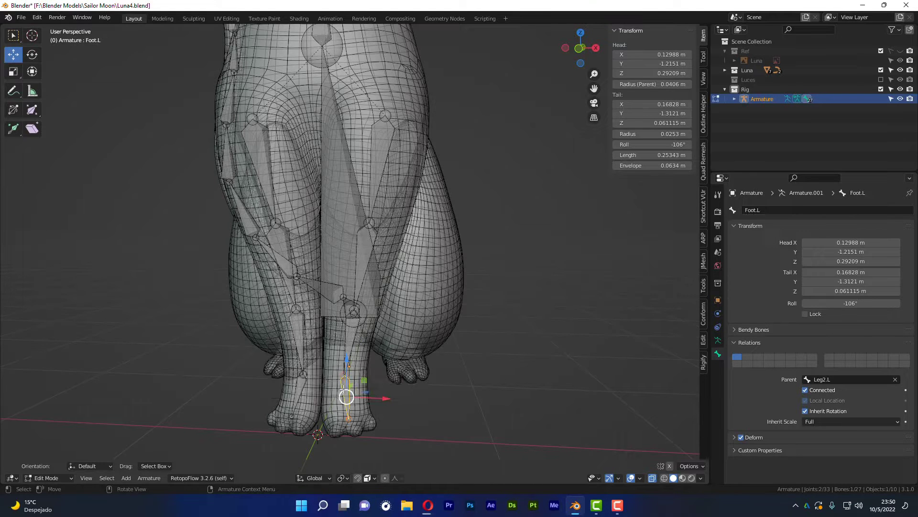
- Orbit and check UpperLeg.L, Leg1.L, Leg2.L and Foot.L, then return to front view
click(549, 277)
middle_drag(550, 277, 358, 157)
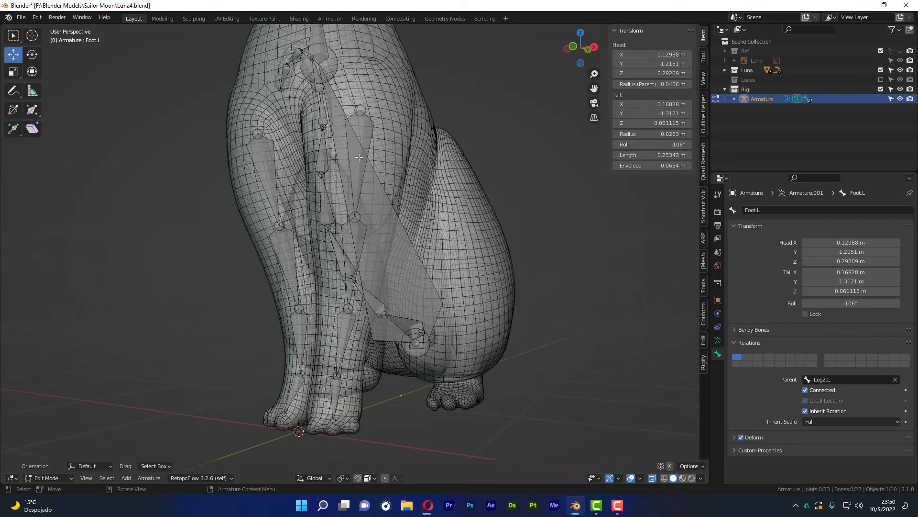
click(359, 157)
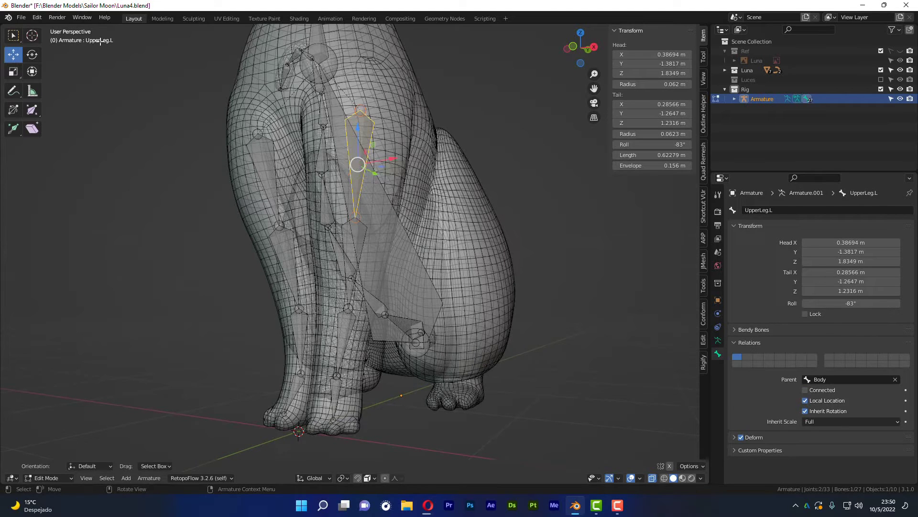
click(357, 238)
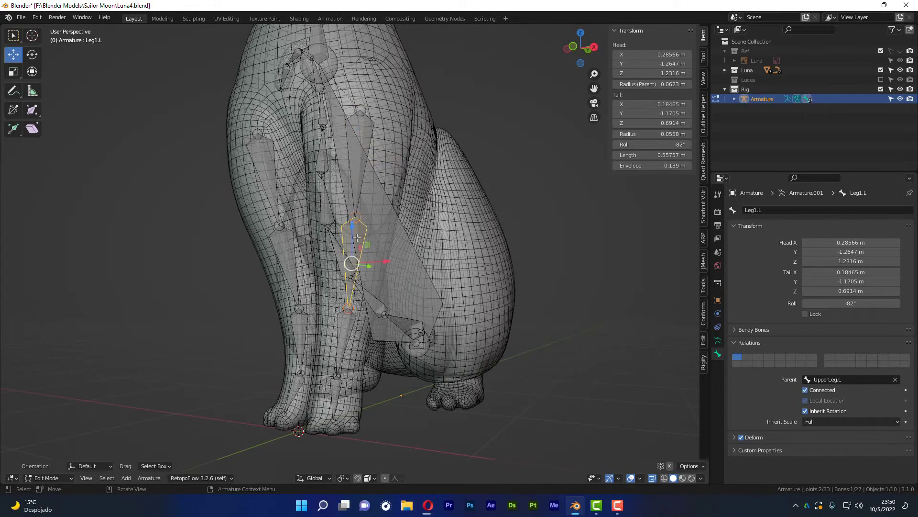
click(348, 330)
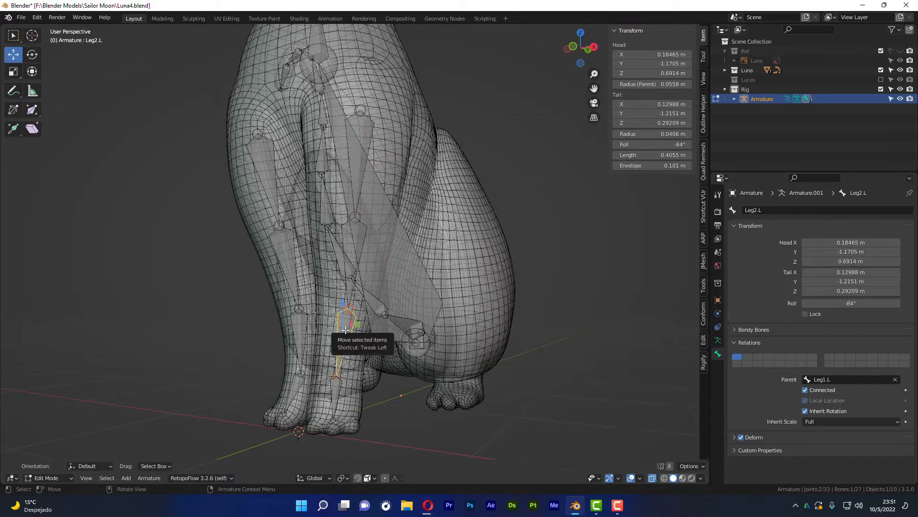
click(339, 390)
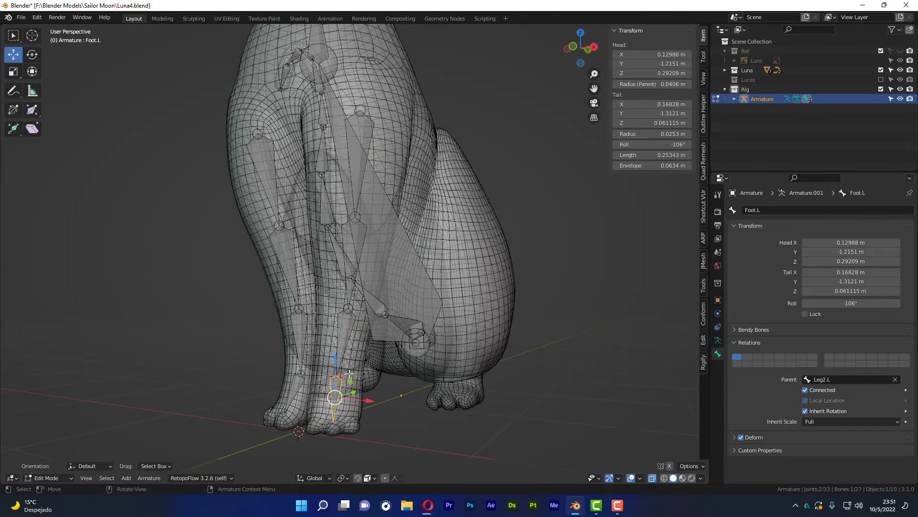
mouse_move(308, 261)
middle_down()
mouse_move(330, 265)
mouse_move(313, 108)
middle_up()
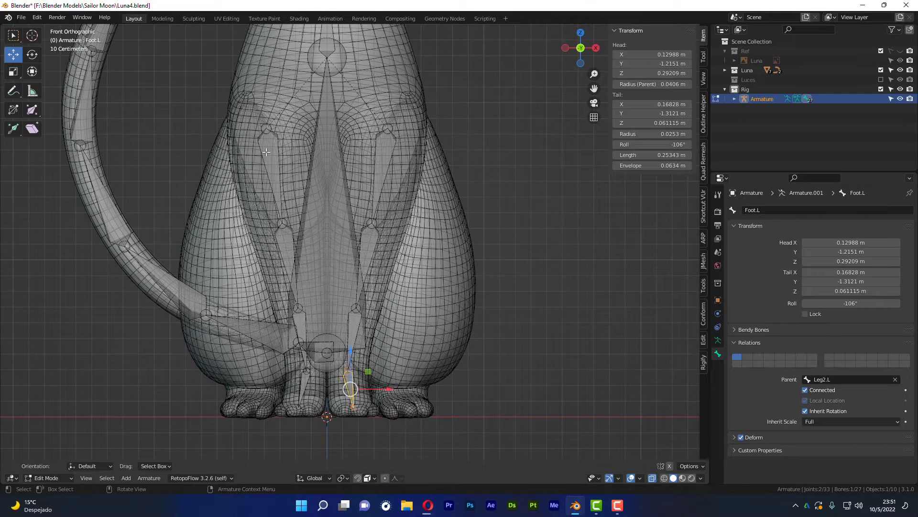
- Select Bone.020 on the opposite thigh and add its linked child bones with Ctrl+L
click(379, 144)
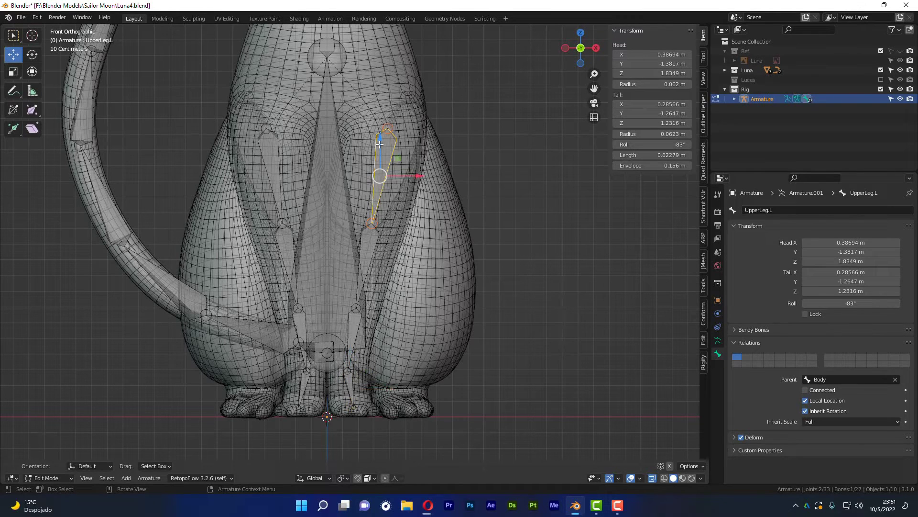
click(272, 161)
key(ctrl+z)
click(272, 153)
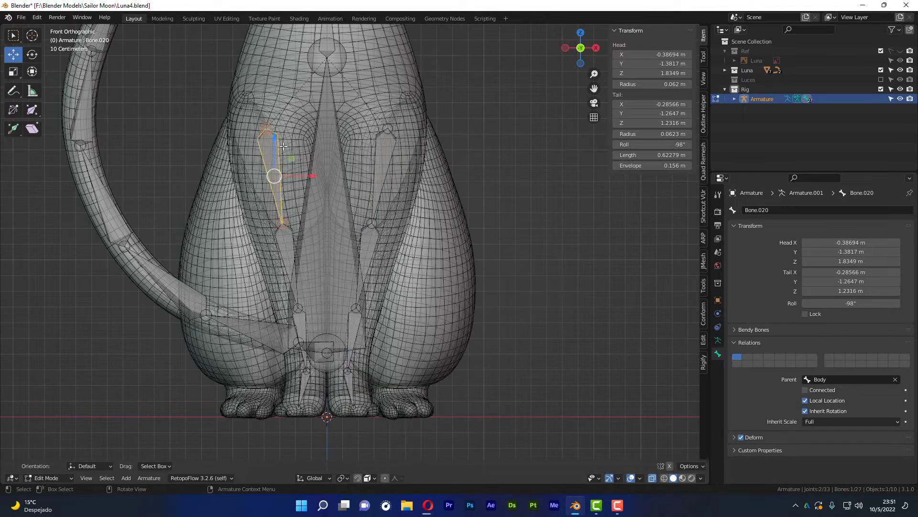
click(151, 476)
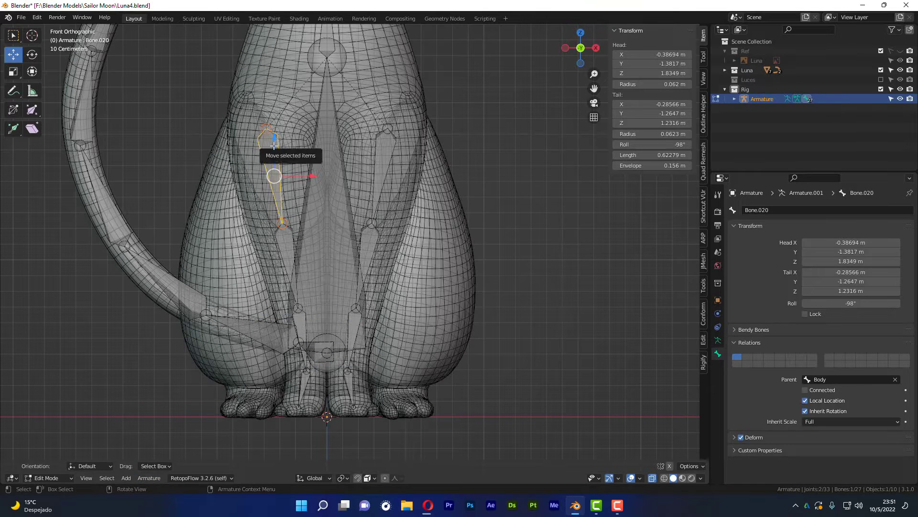
key(ctrl+l)
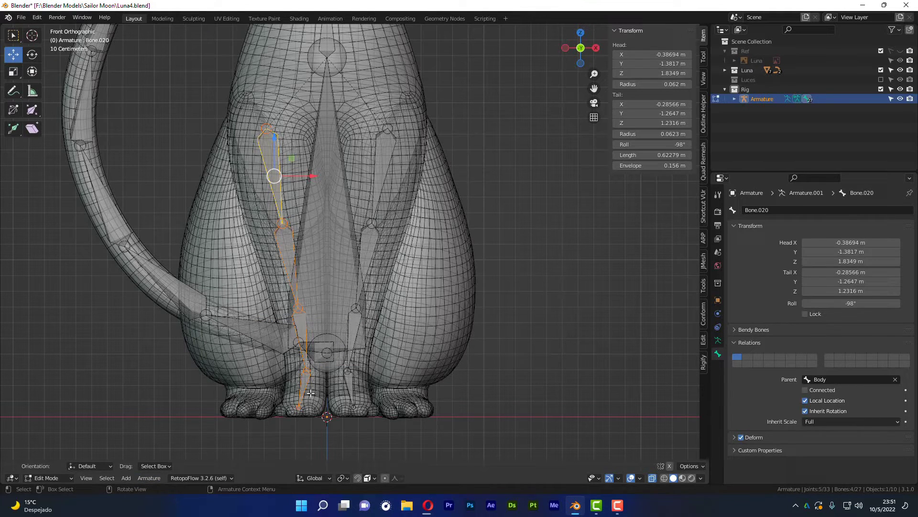
- Auto-name Bone.020 to Bone.020.R, then reselect it with its whole child chain
click(143, 478)
mouse_move(159, 325)
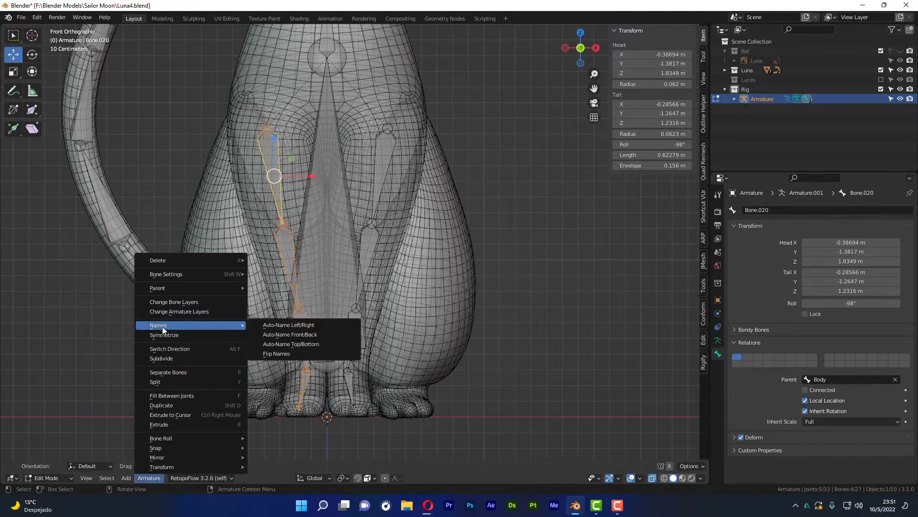
click(315, 324)
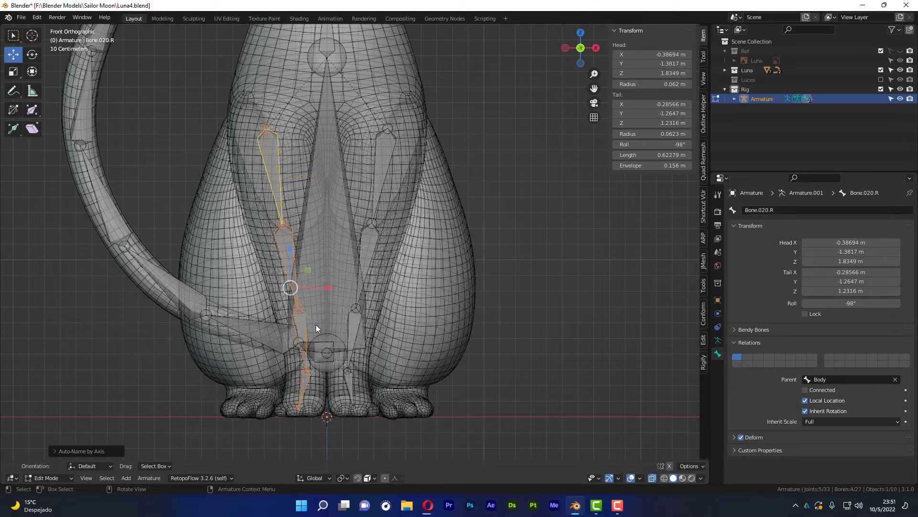
click(271, 160)
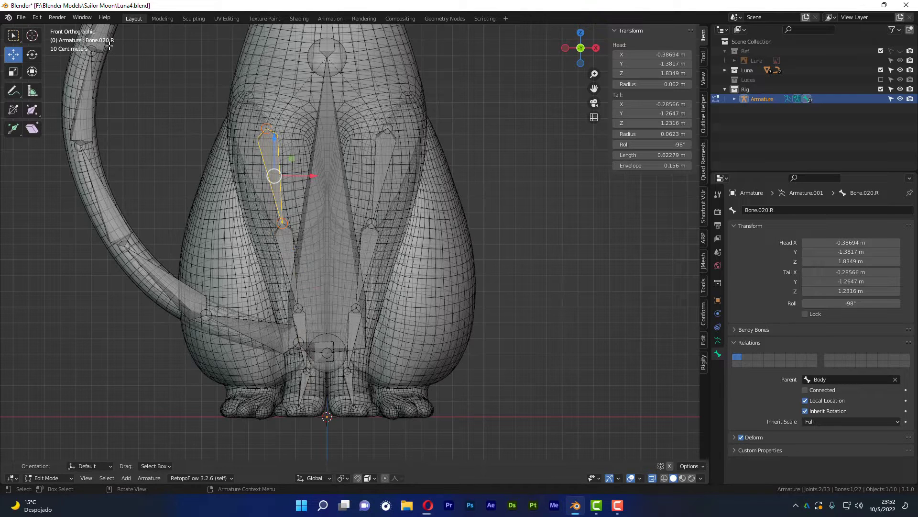
click(375, 155)
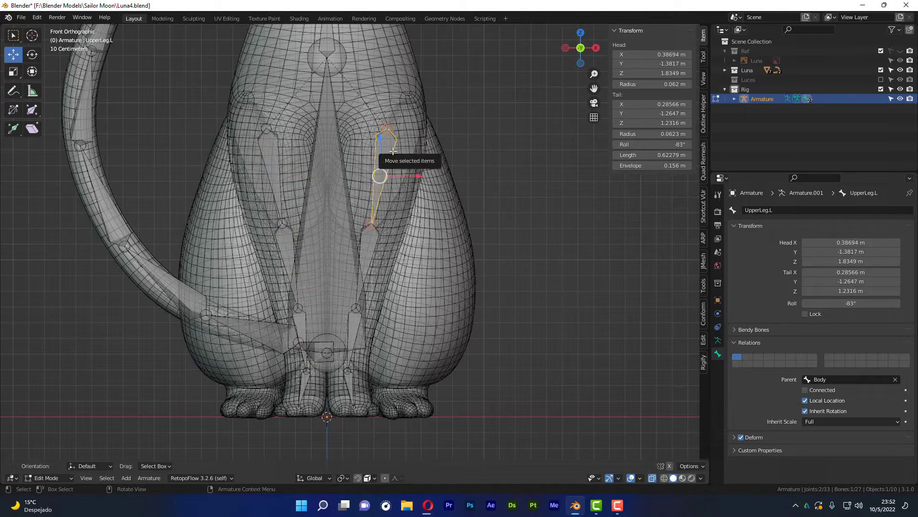
click(265, 156)
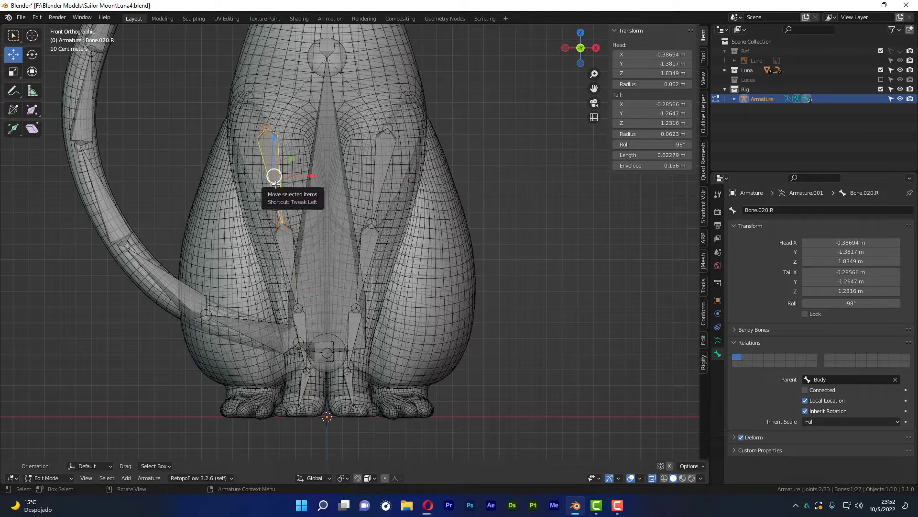
key(l)
- Run Armature > Names > Auto-Name by Axis on the chain with X-Axis
click(149, 478)
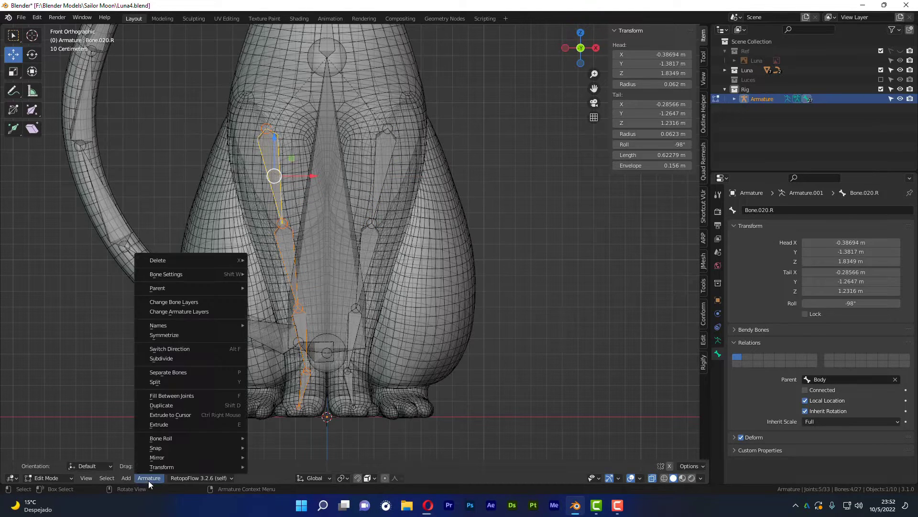
mouse_move(191, 326)
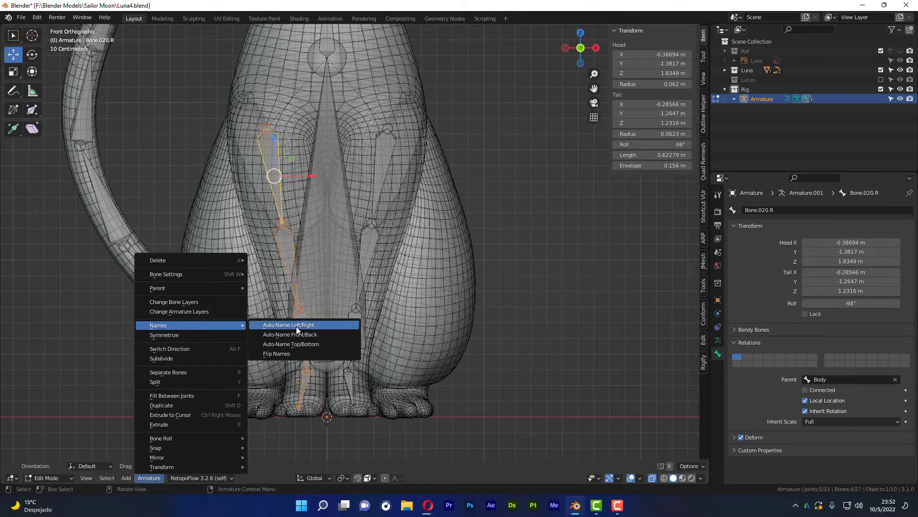
click(298, 324)
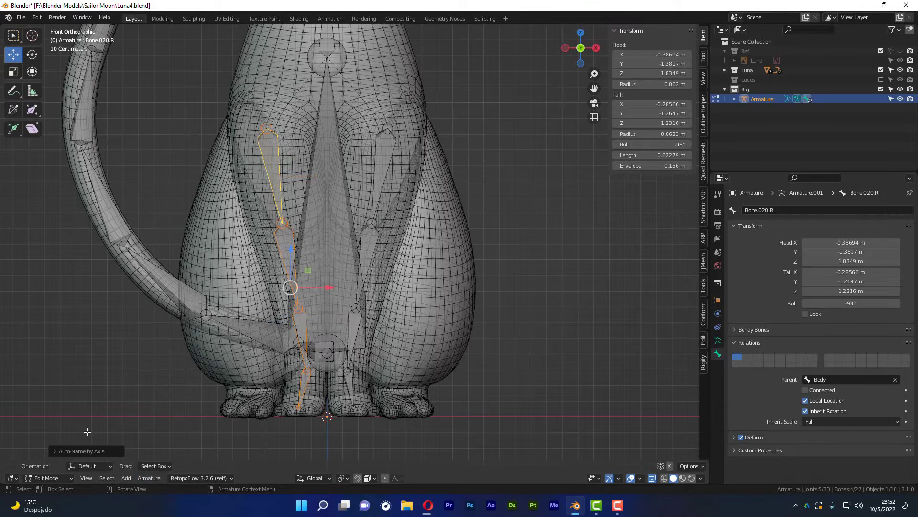
click(60, 452)
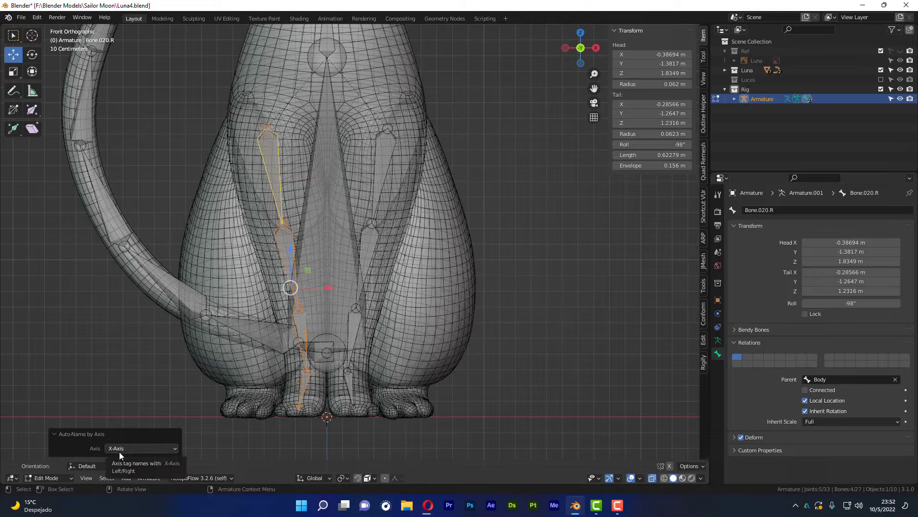
click(168, 449)
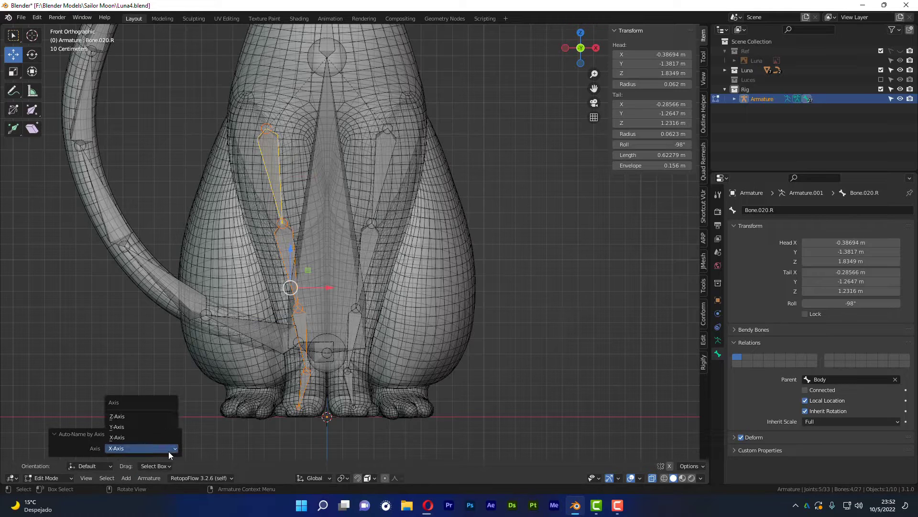
click(169, 451)
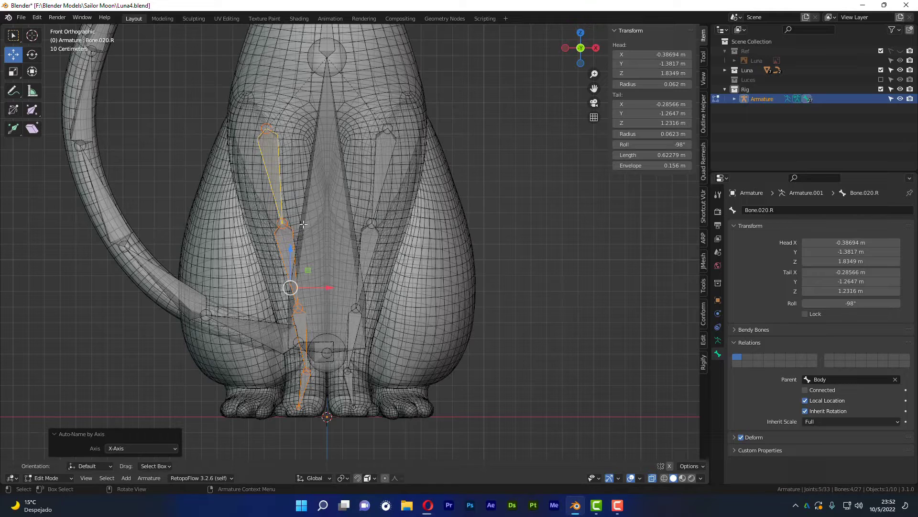
- Check the right leg names Bone.021.R to Bone.023.R against UpperLeg.L
click(290, 250)
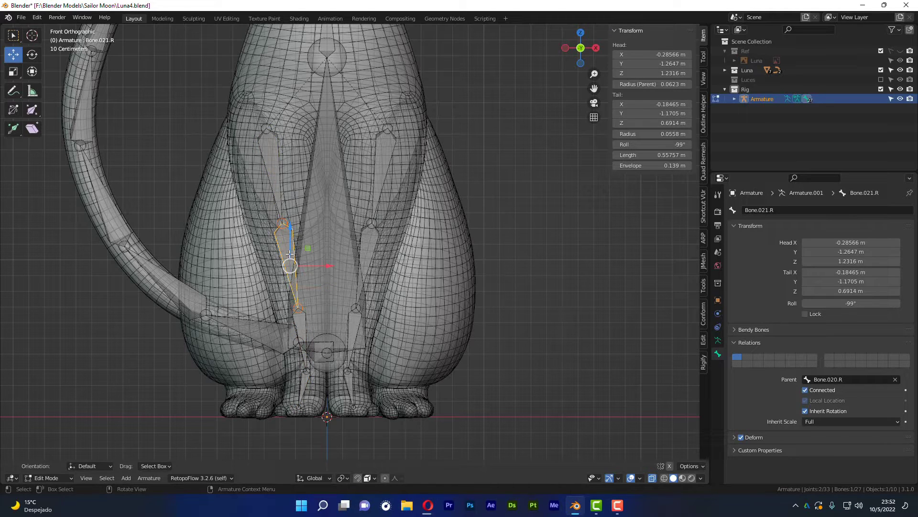
click(302, 335)
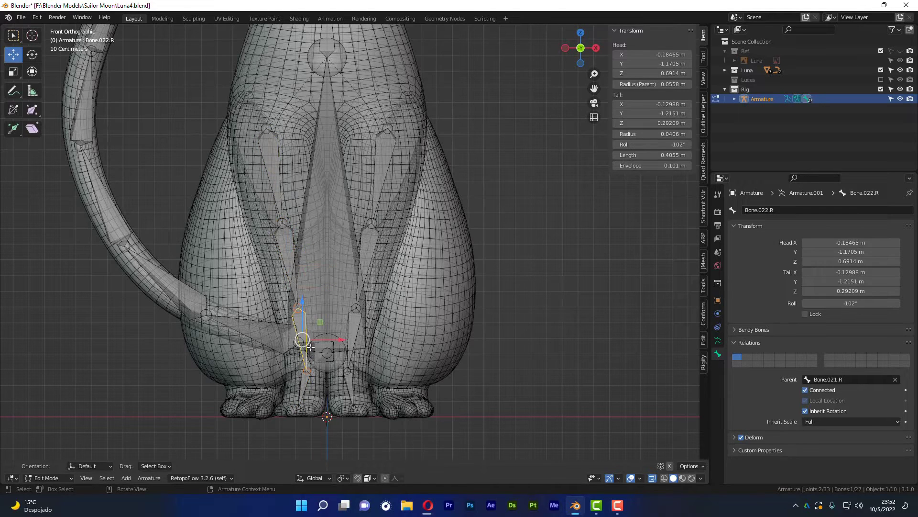
click(306, 384)
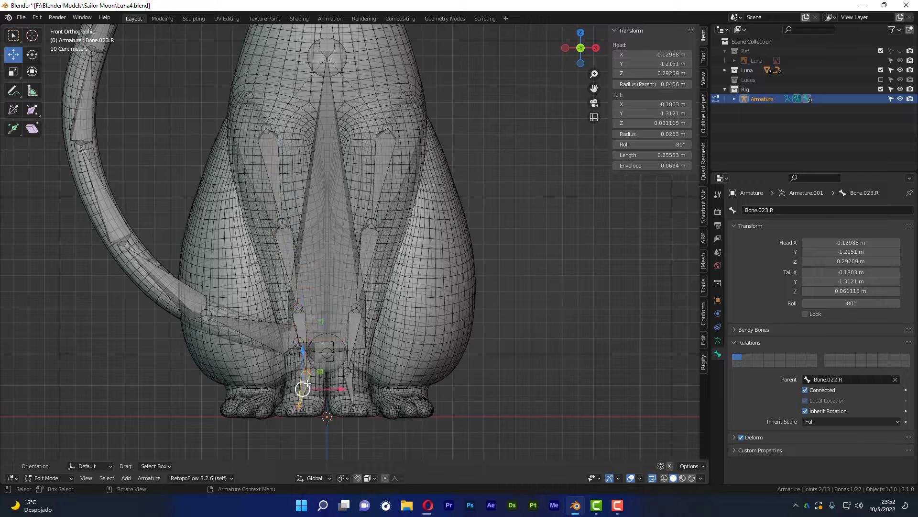
click(383, 158)
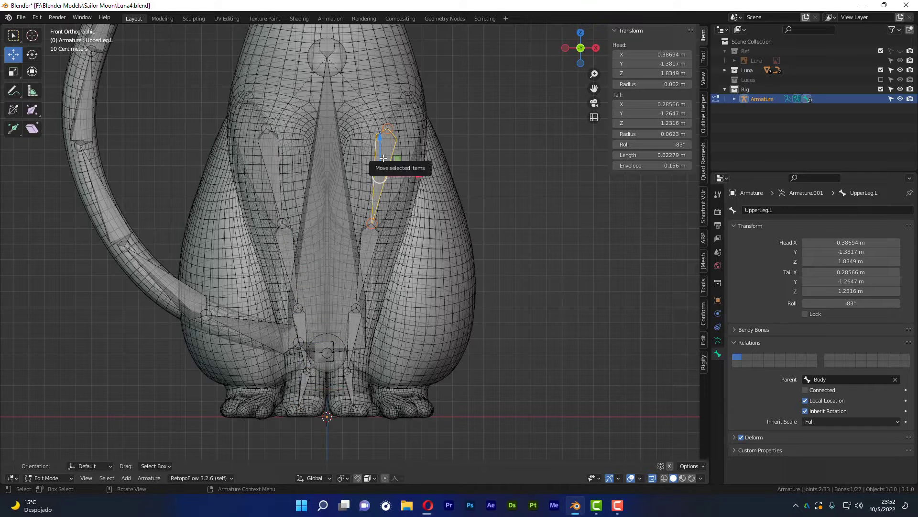
click(272, 157)
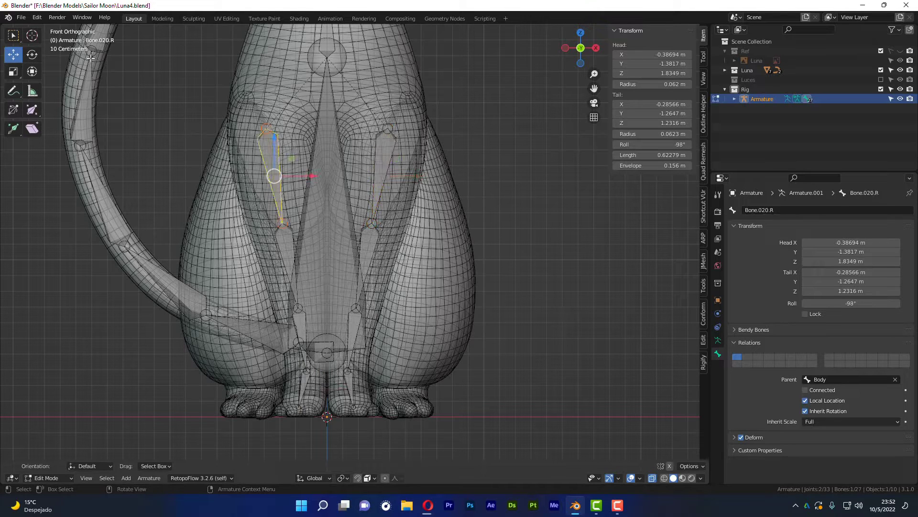
- Rename the right thigh UpperLeg.R and the next bone Leg1.R
key(F2)
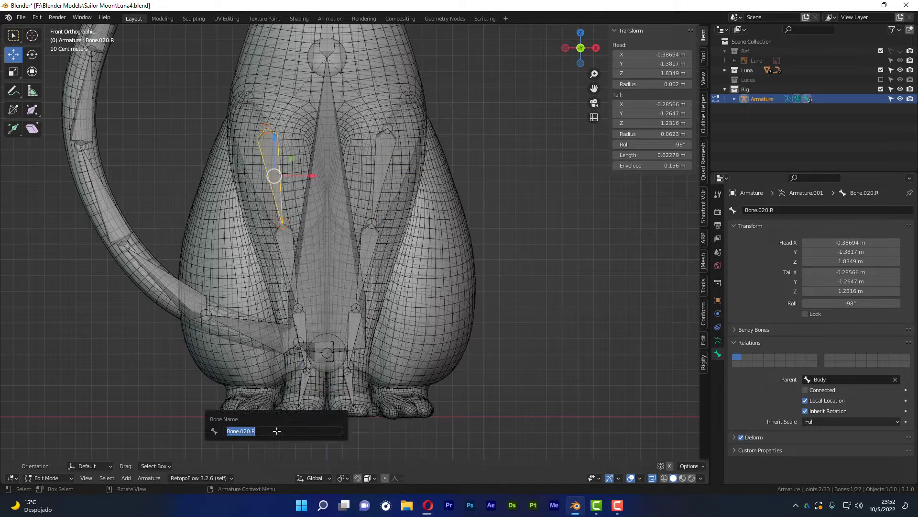
text(Upper)
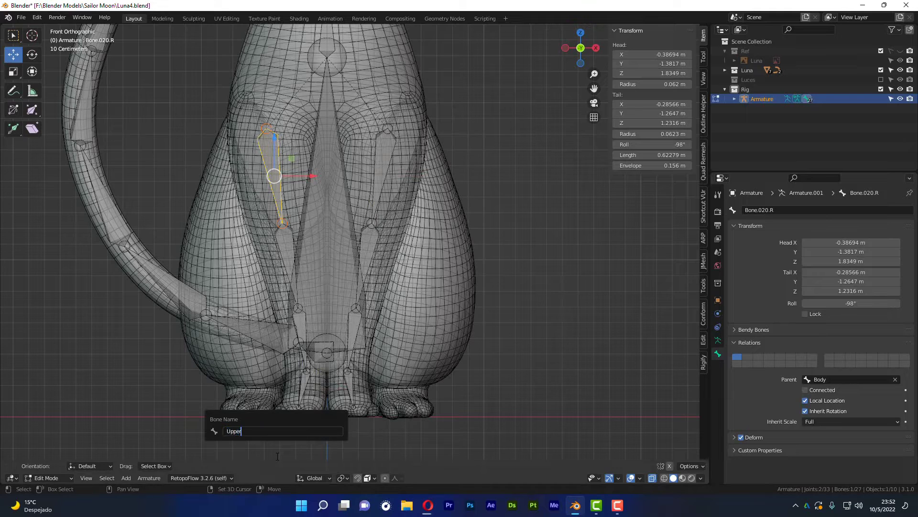
text(Leg.R)
key(Return)
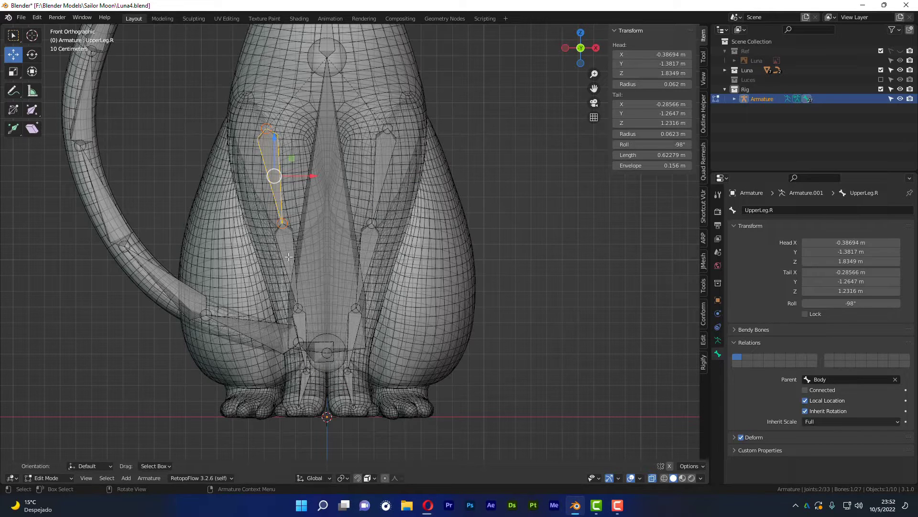
click(288, 258)
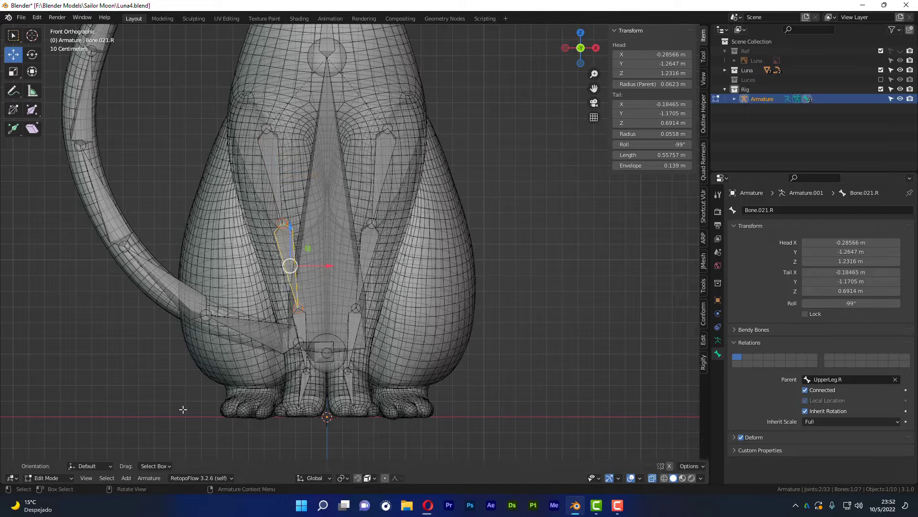
key(F2)
text(Le)
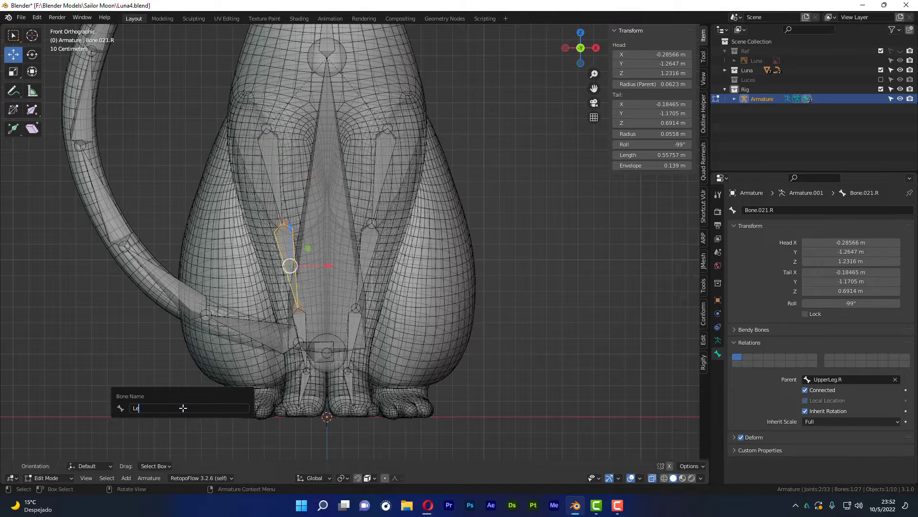
text(g1.R)
key(Return)
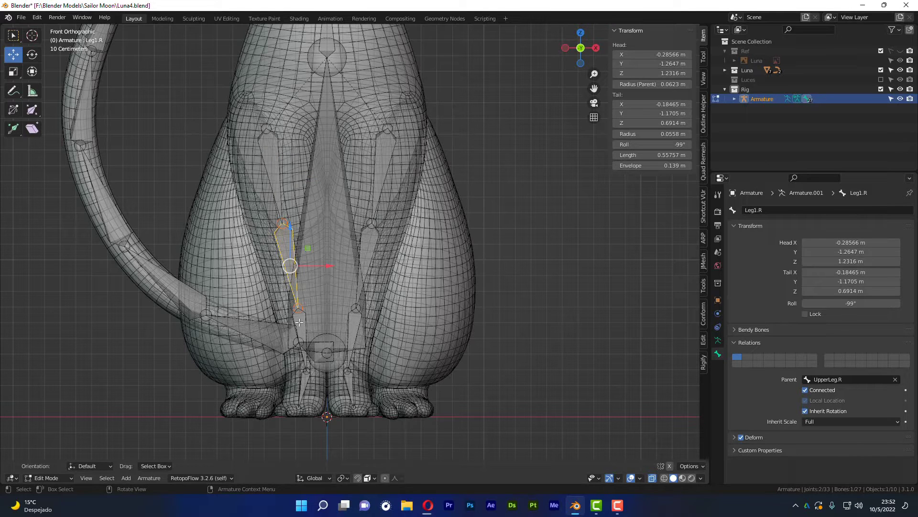
- Rename the lower right leg bones Leg2.R and Foot.R
click(299, 324)
key(F2)
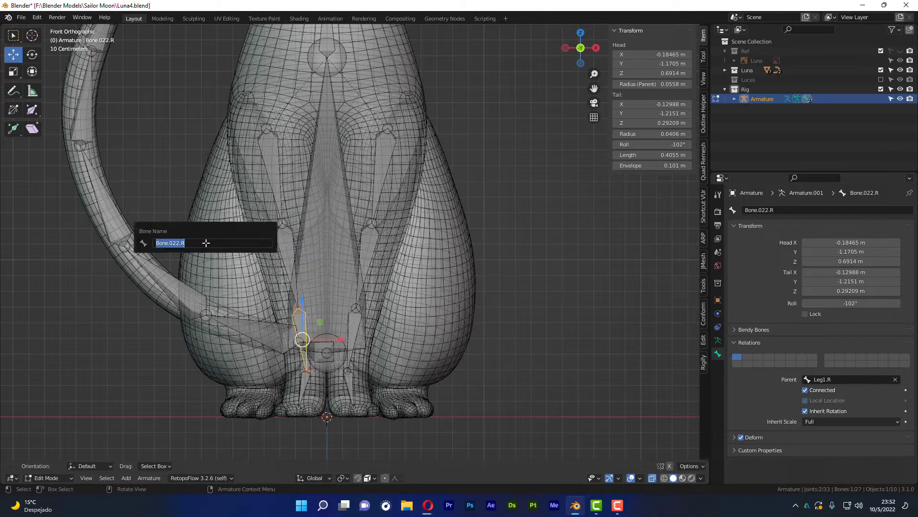
text(Leg2)
text(.R)
key(Return)
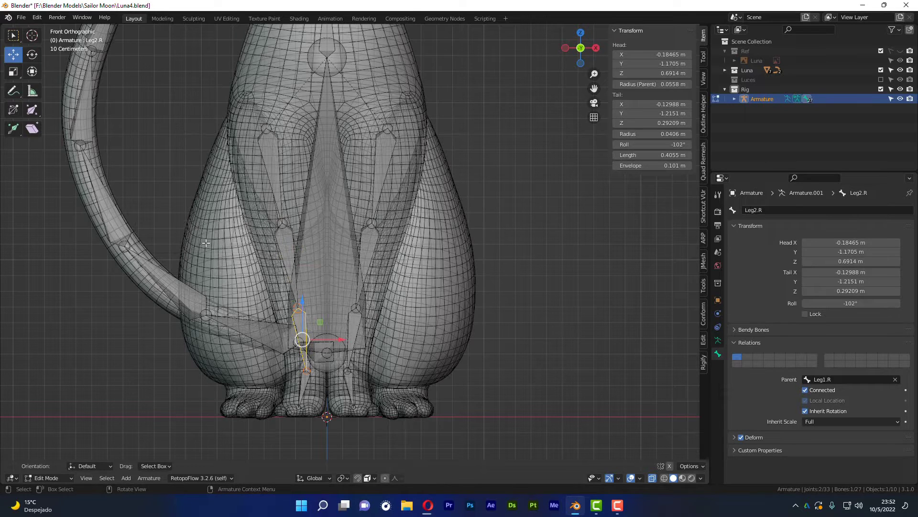
click(302, 383)
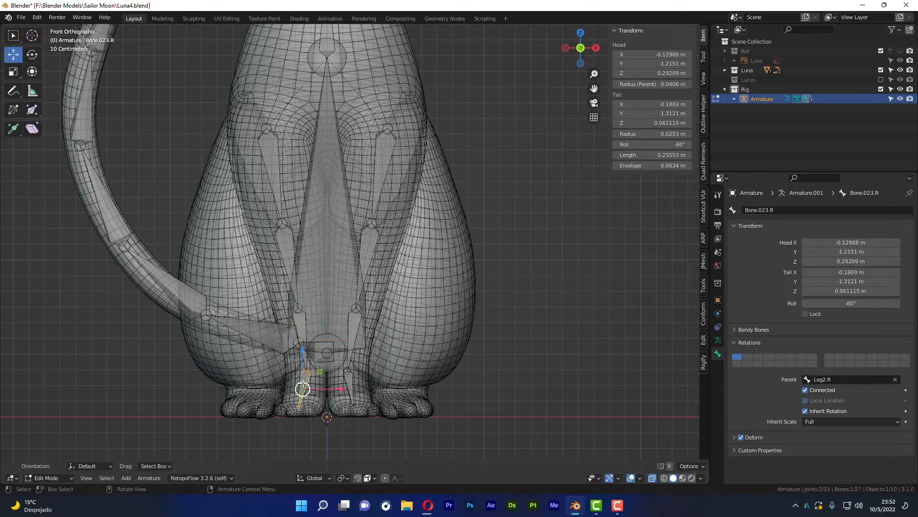
key(F2)
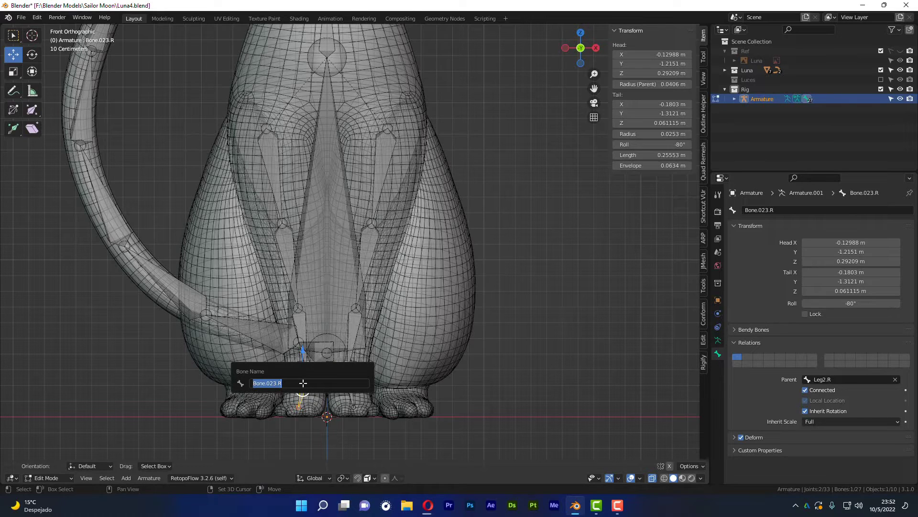
text(Foot)
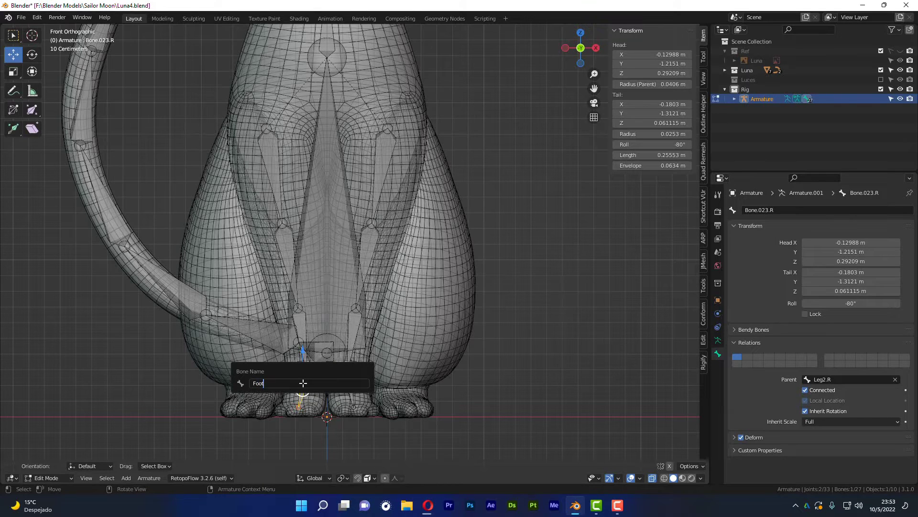
text(.R)
key(Return)
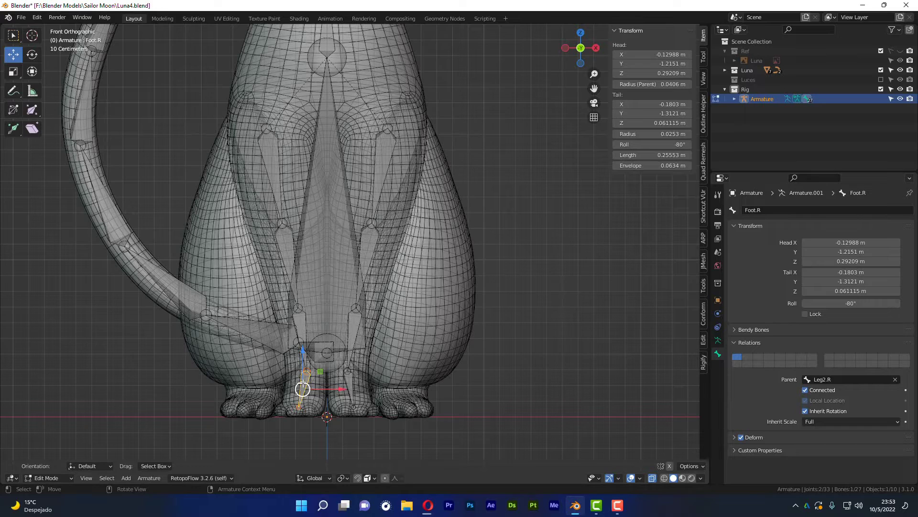
- Compare the right leg bone names against Foot.L and UpperLeg.L
click(350, 379)
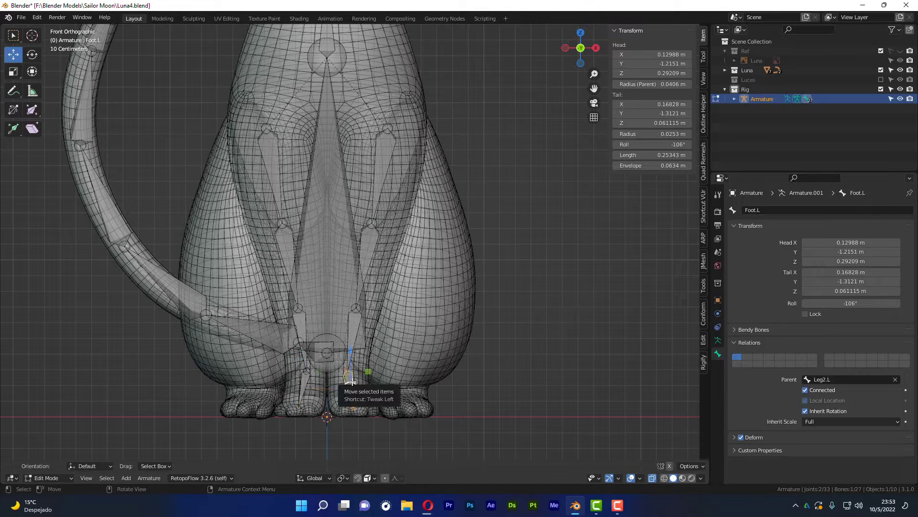
click(303, 385)
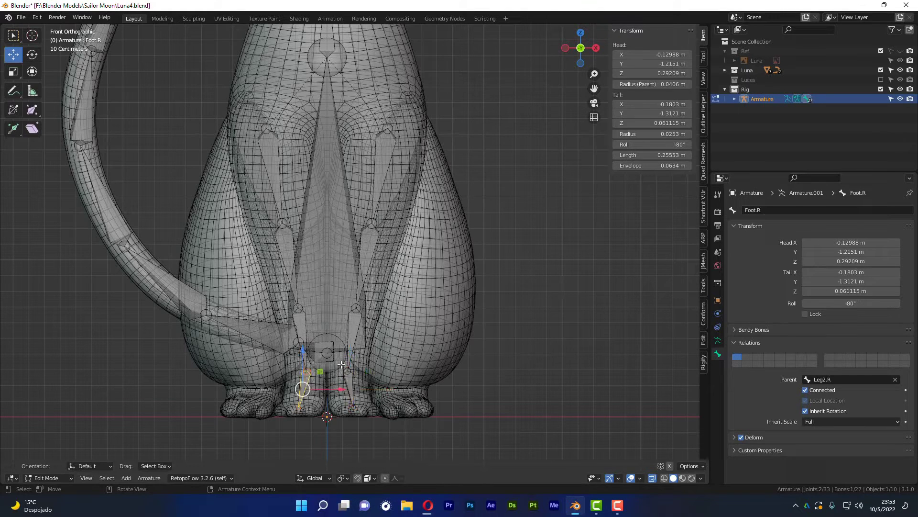
click(298, 325)
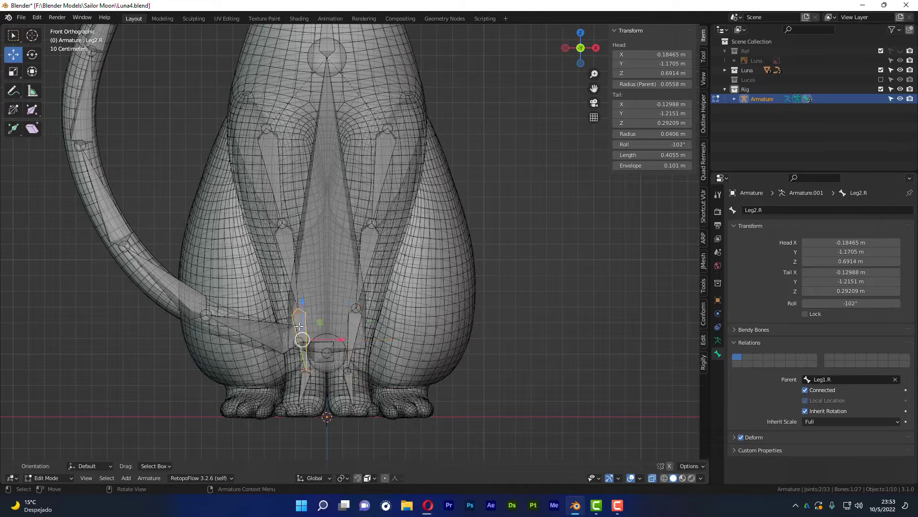
click(367, 256)
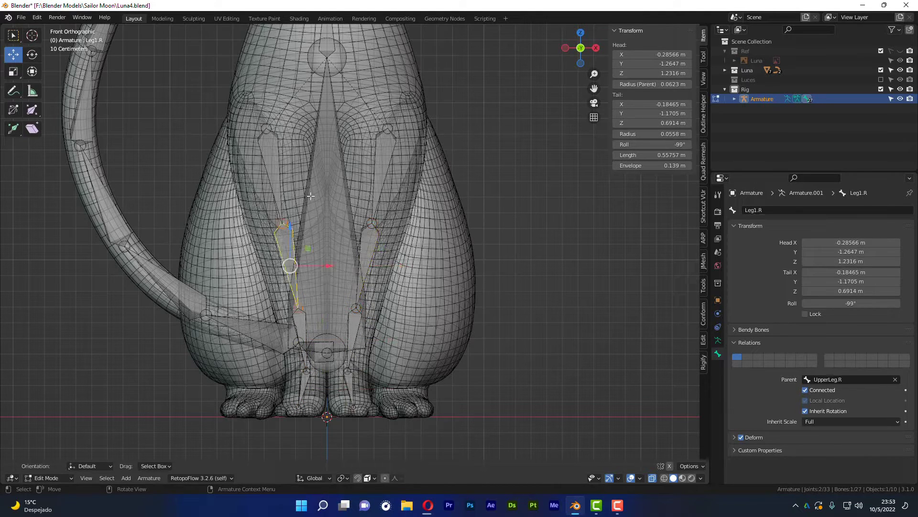
click(380, 146)
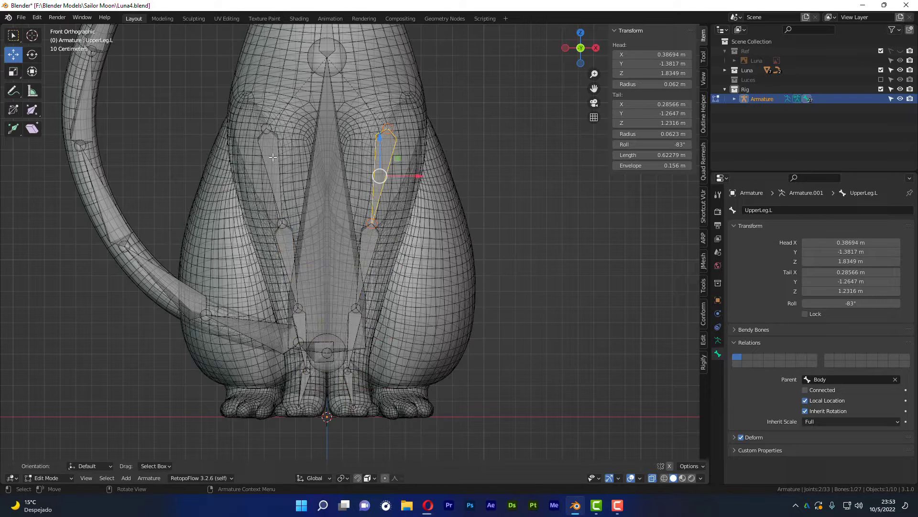
click(271, 158)
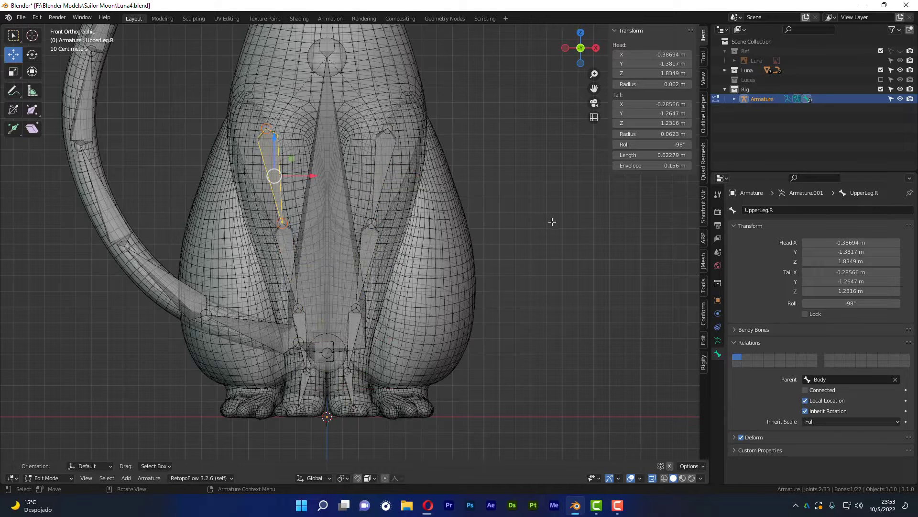
- Deselect all, orbit the rig, return to front view and select chest bone Bone.001
key(alt+a)
mouse_move(426, 183)
middle_down()
mouse_move(381, 184)
mouse_move(394, 186)
middle_up()
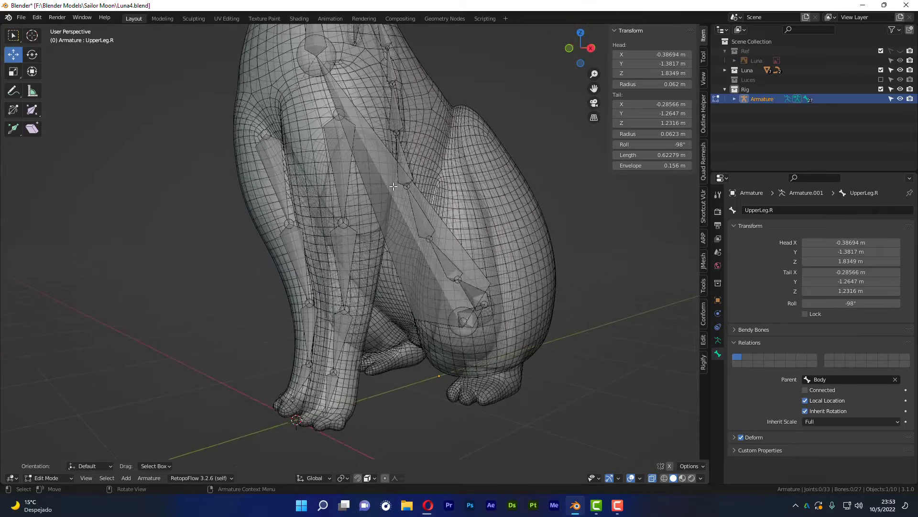
click(397, 196)
scroll(397, 196, up, 2)
mouse_move(249, 143)
alt+middle_down()
mouse_move(306, 144)
mouse_move(308, 234)
alt+middle_up()
click(313, 158)
scroll(373, 148, up, 2)
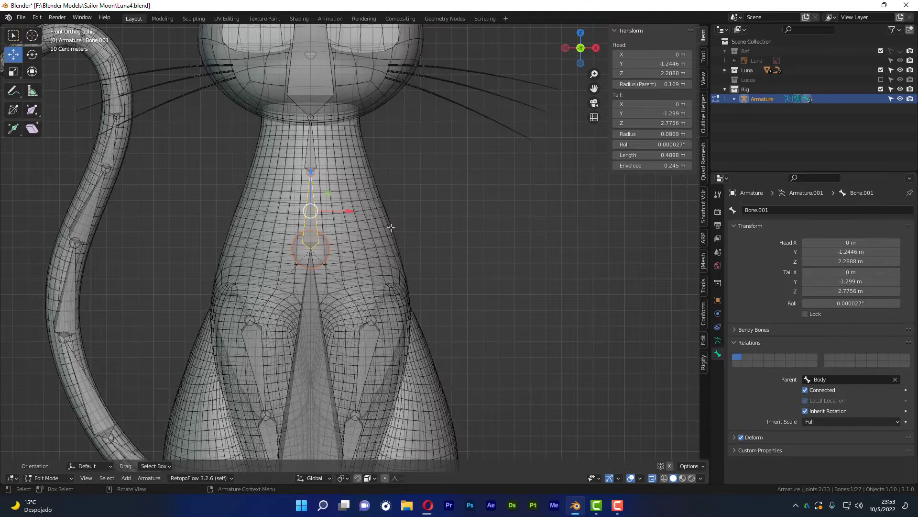
- Rename the chest bone Chest and the bone above it Neck
key(F2)
text(C)
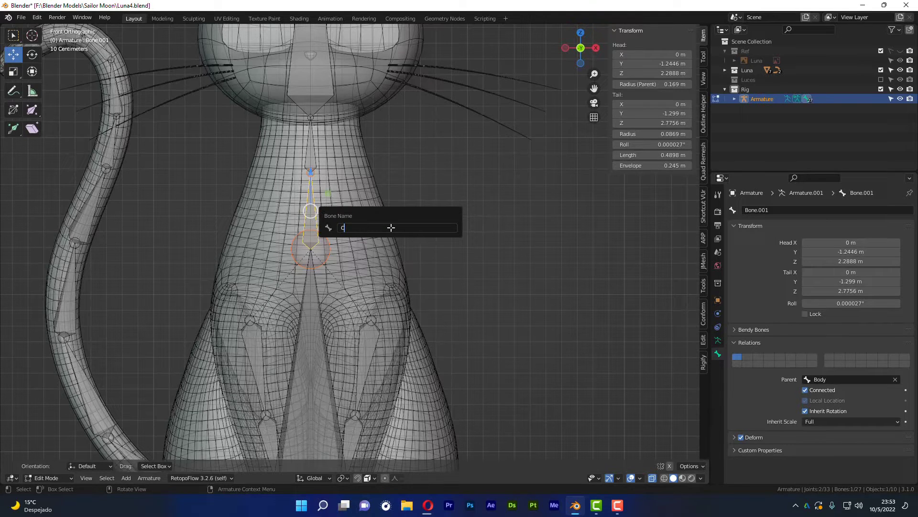
text(hest)
key(Return)
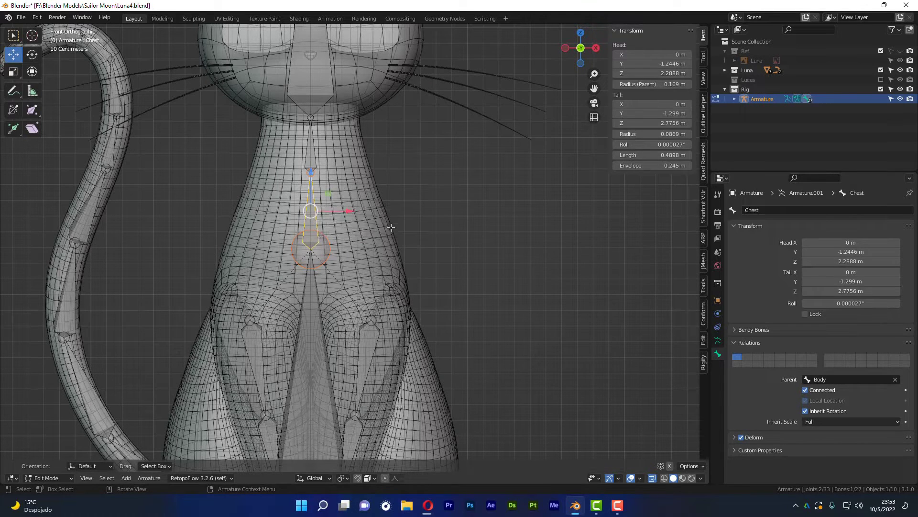
key(e)
click(338, 162)
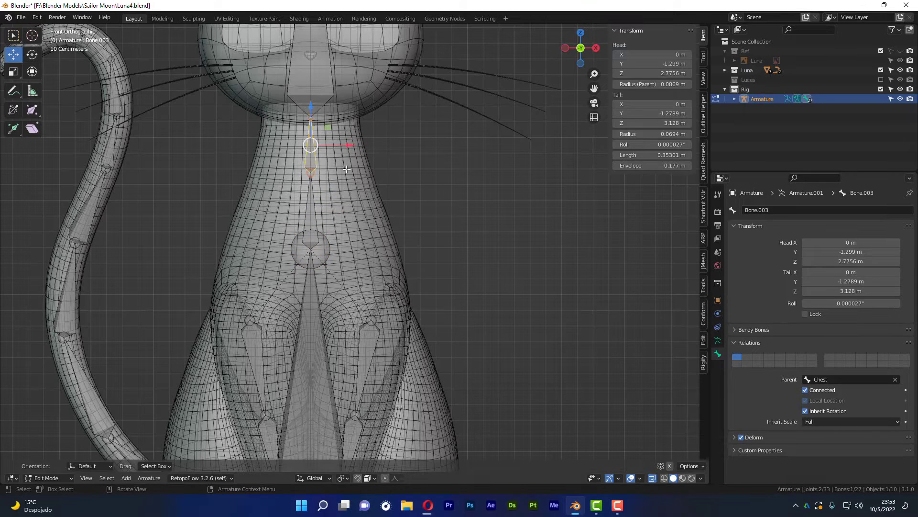
key(F2)
text(Neck)
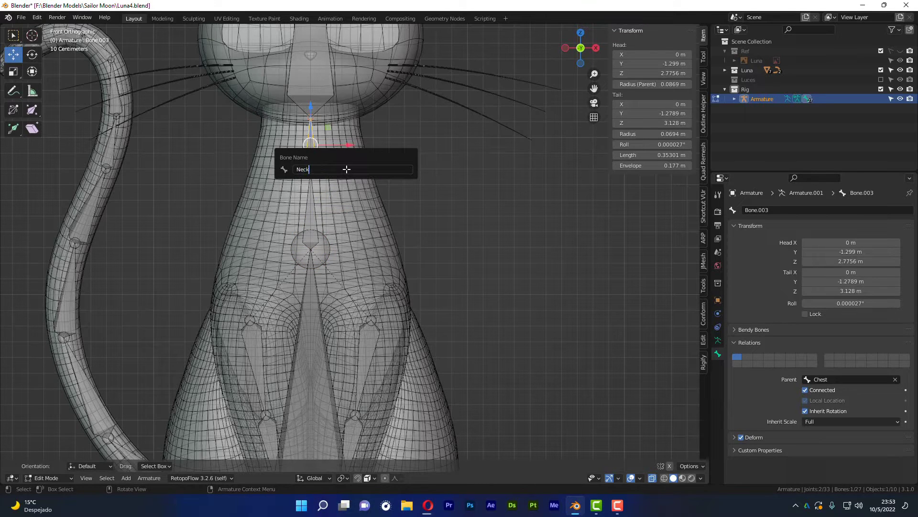
key(Return)
- Rename the bone inside the head to Head and orbit into perspective
click(306, 79)
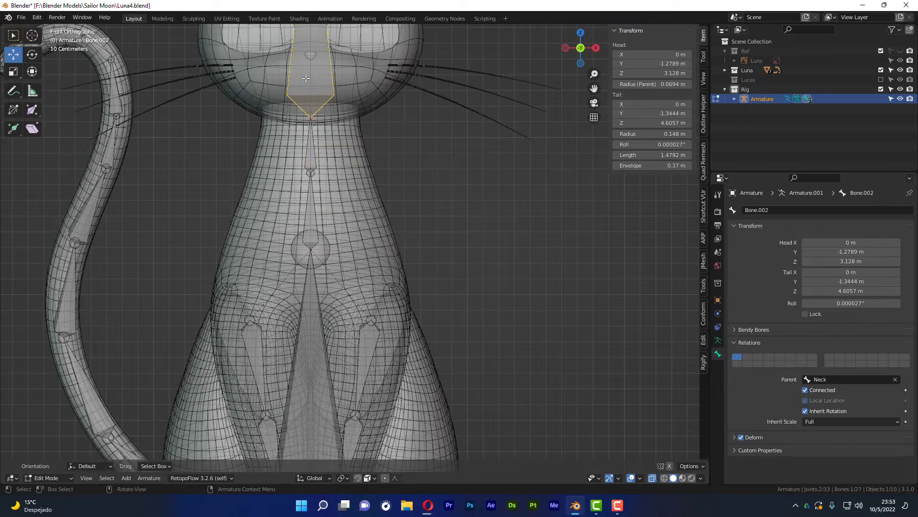
key(F2)
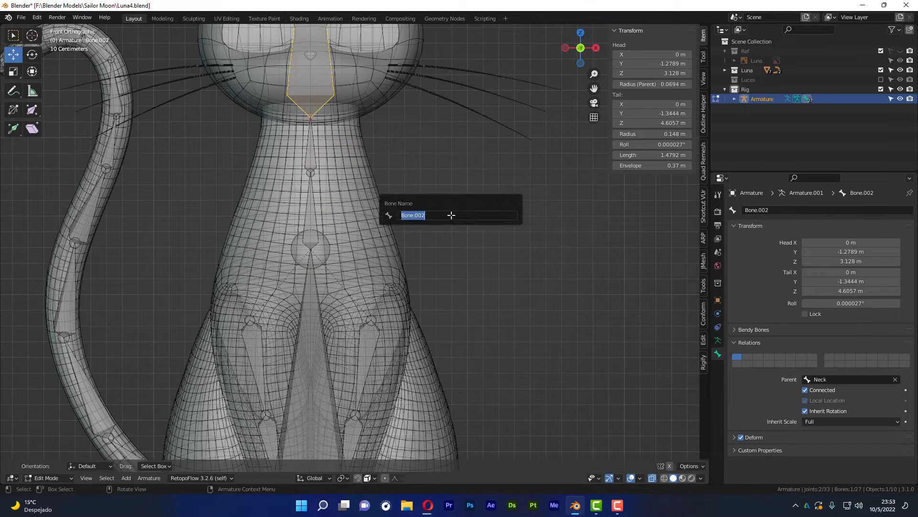
text(Head)
key(Return)
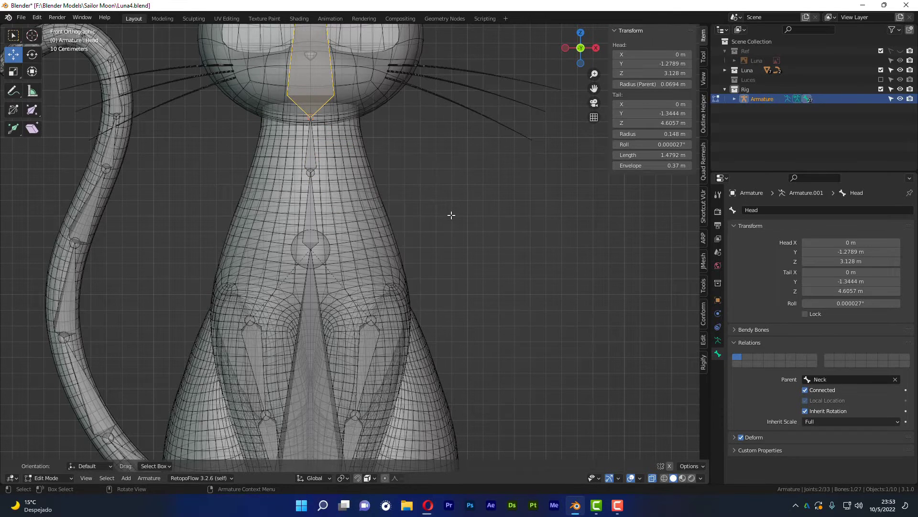
scroll(451, 216, down, 4)
scroll(490, 301, up, 2)
mouse_move(467, 228)
middle_down()
mouse_move(427, 261)
mouse_move(318, 308)
mouse_move(352, 312)
mouse_move(346, 182)
mouse_move(318, 214)
middle_up()
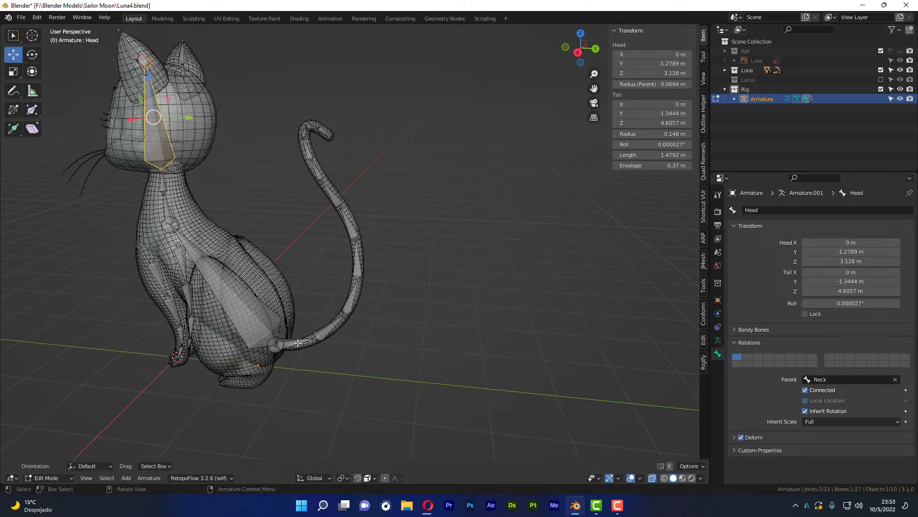
click(297, 342)
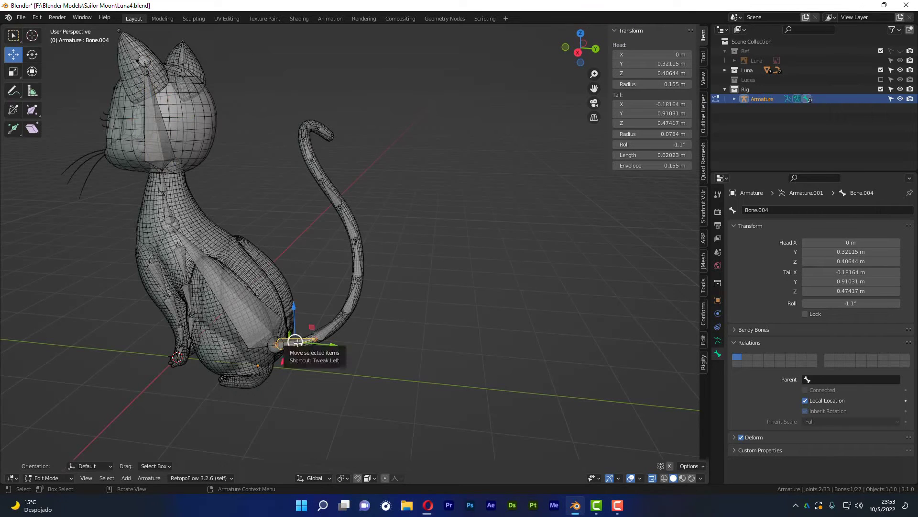
key(ctrl+l)
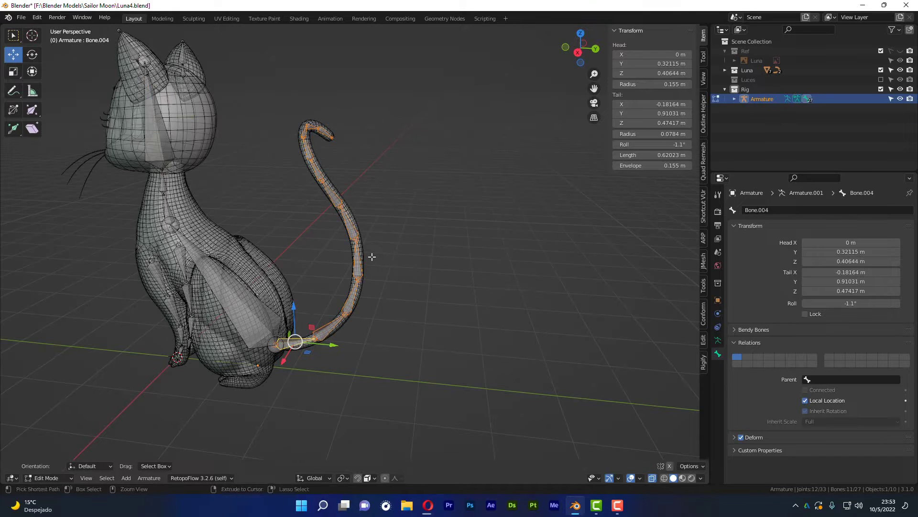
key(ctrl+F2)
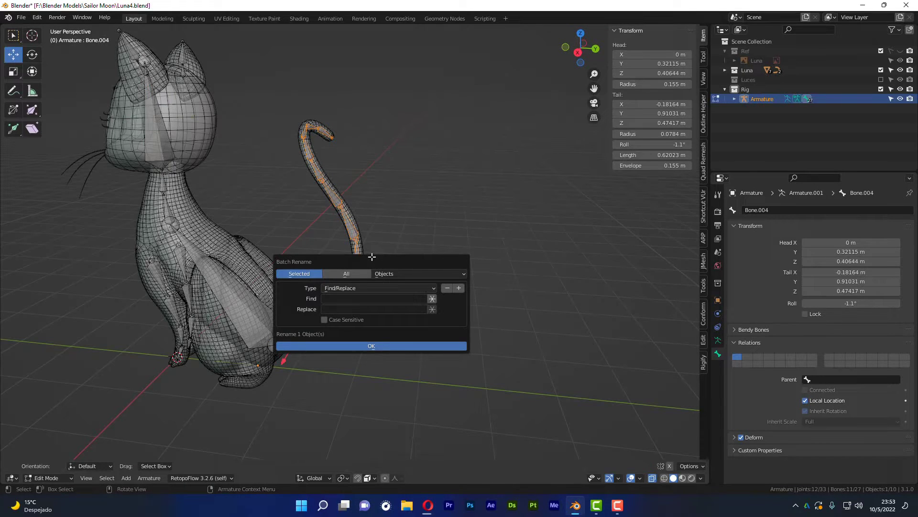
drag(372, 257, 467, 93)
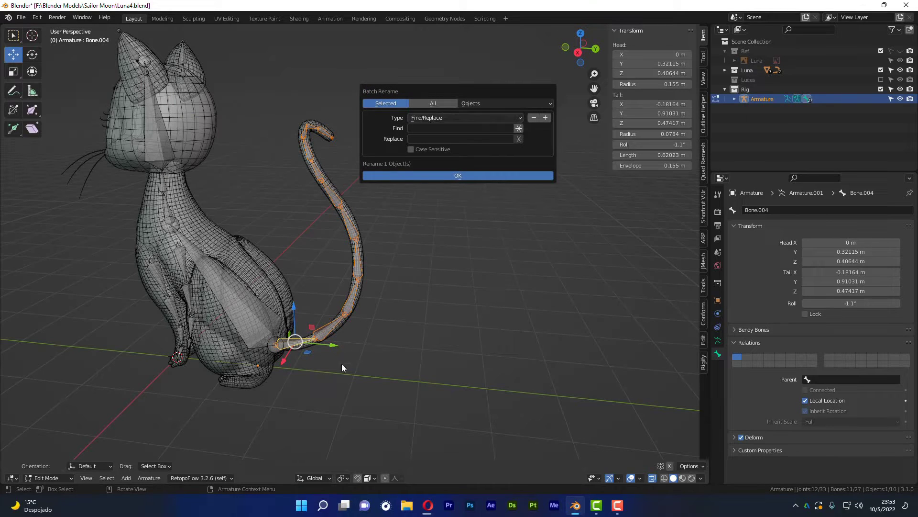
click(295, 342)
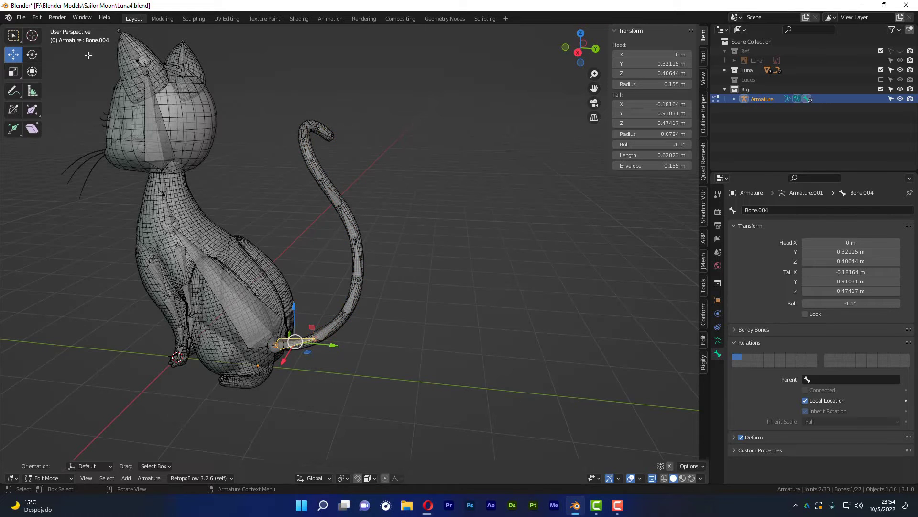
click(329, 326)
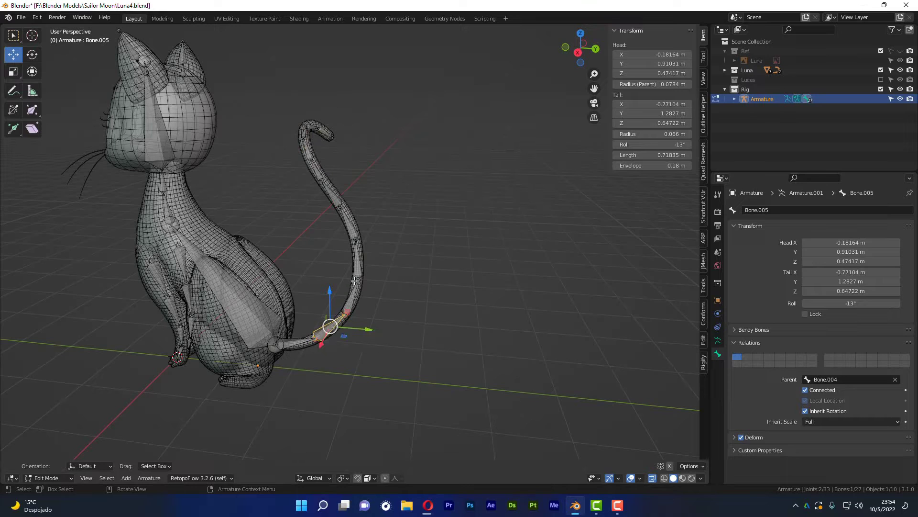
click(353, 295)
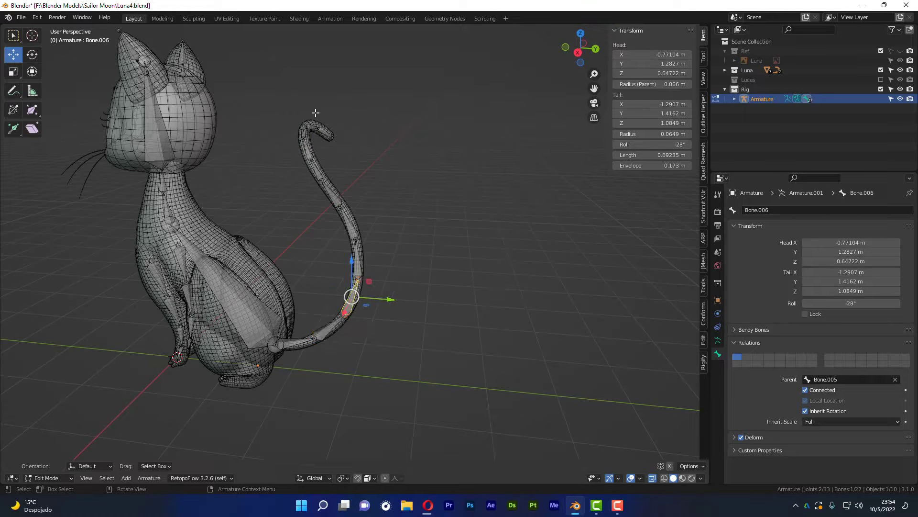
click(326, 133)
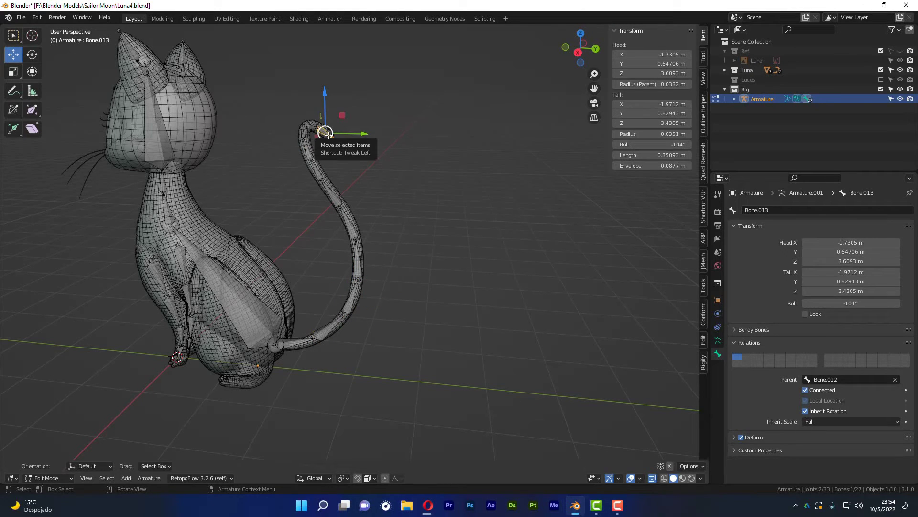
click(296, 343)
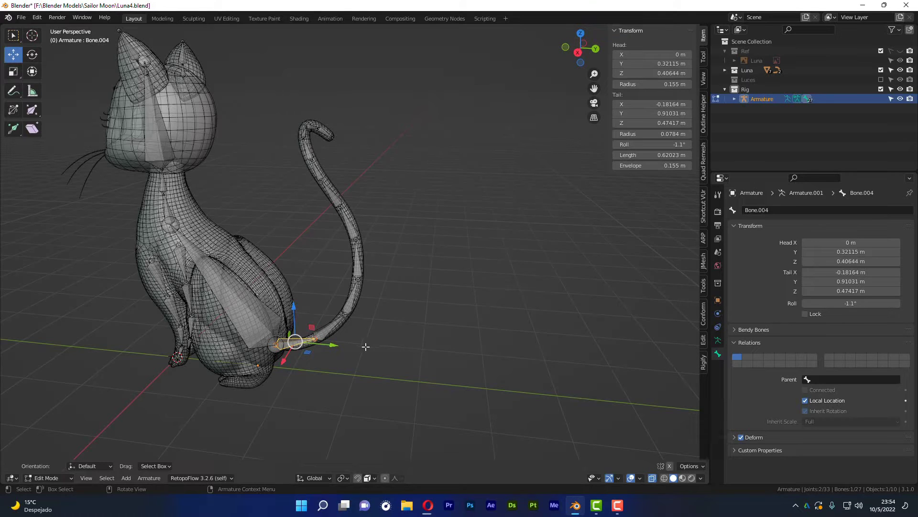
- Batch-rename the tail chain's bones replacing 'Bone' with 'Tail', then select Tail.004
key(l)
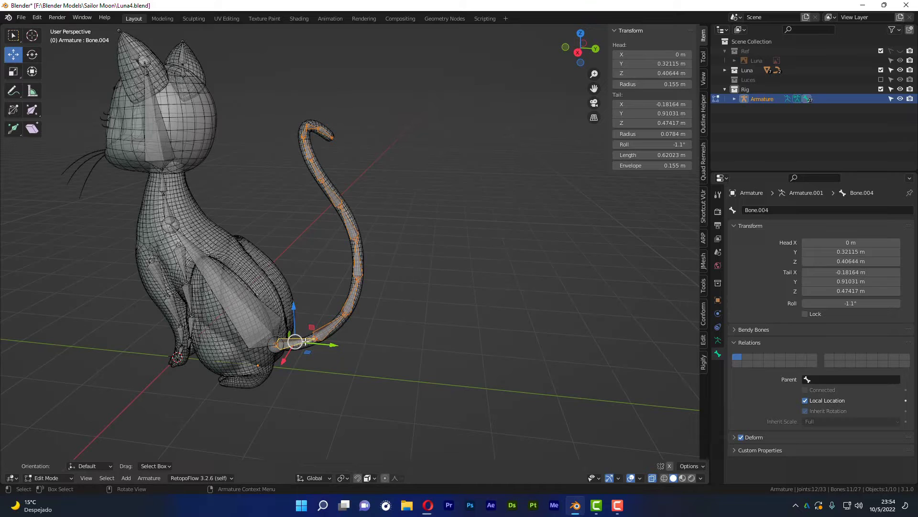
key(ctrl+F2)
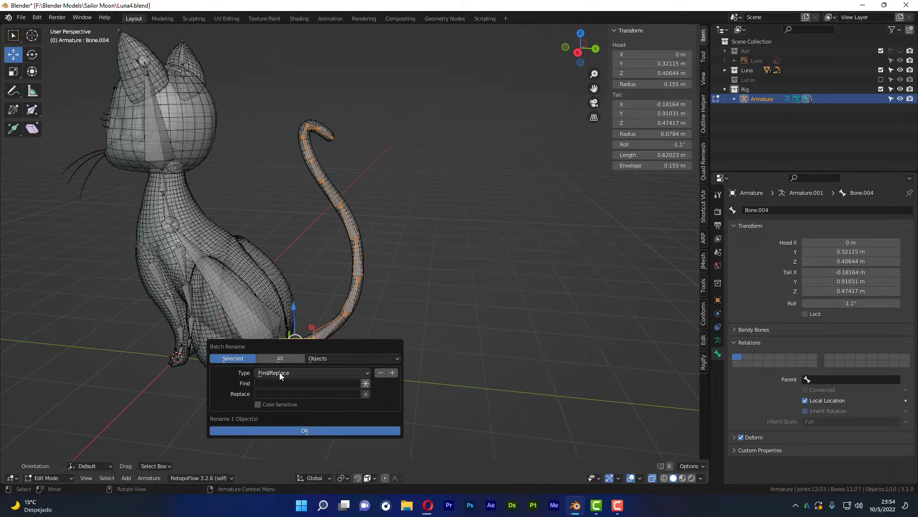
click(266, 383)
text(Bone)
click(269, 394)
text(Tail)
click(396, 357)
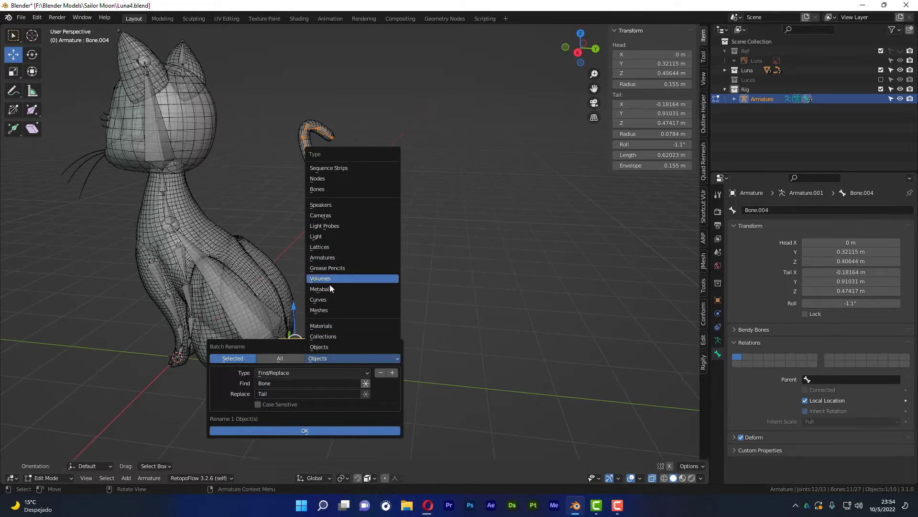
click(323, 189)
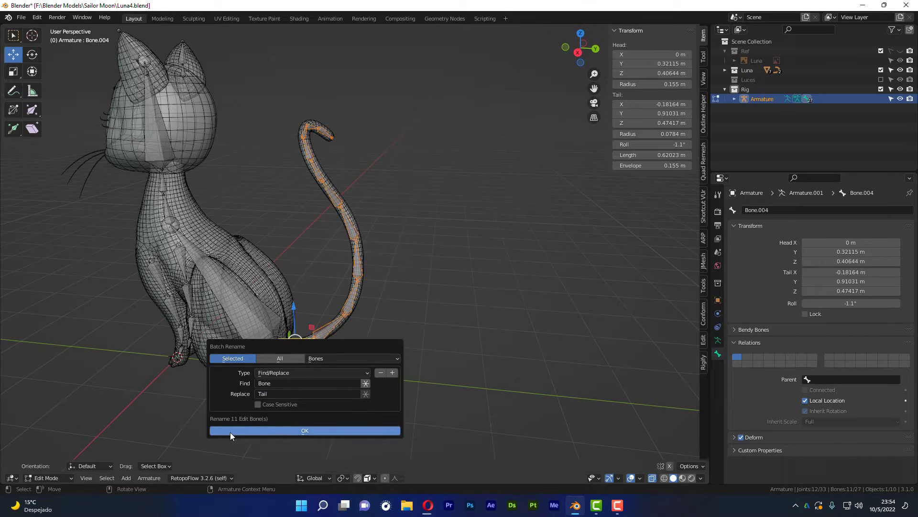
click(306, 429)
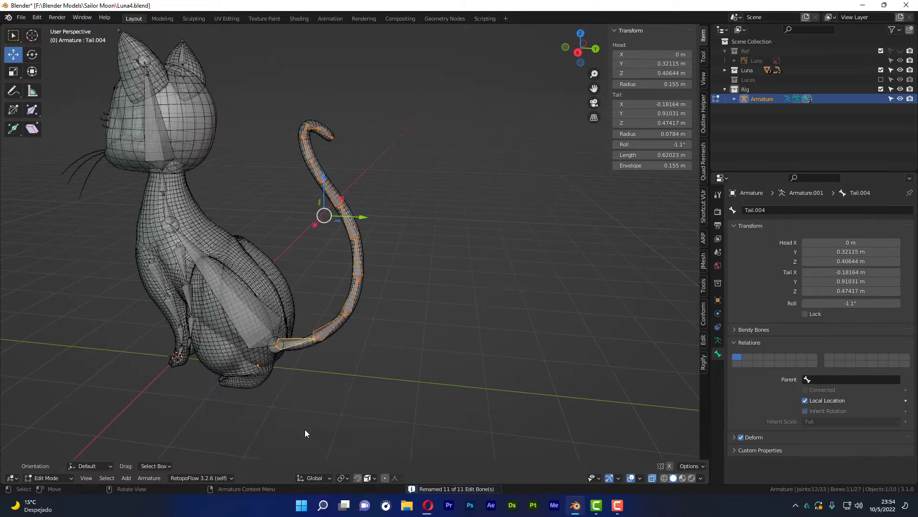
key(alt+a)
click(293, 341)
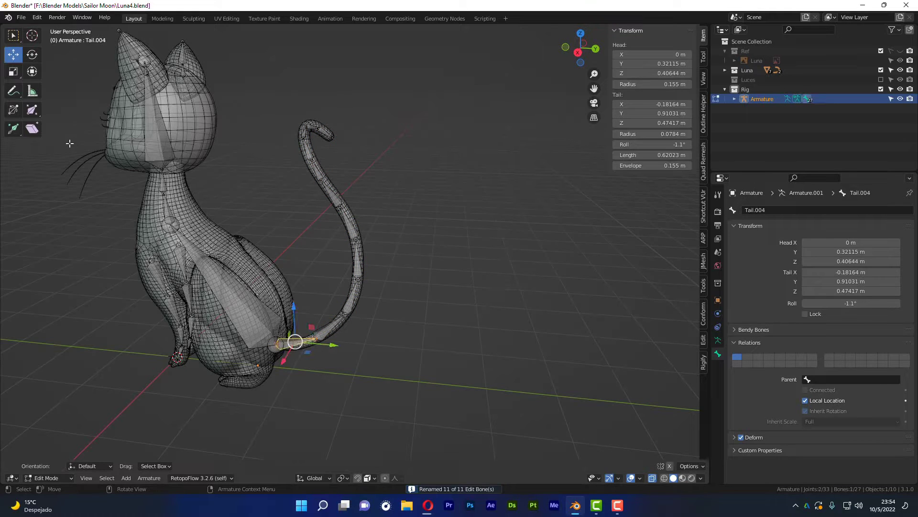
- Check tail bones Tail.005, Tail.006 and Tail.013, then reselect Tail.004
click(330, 328)
key(bracketright)
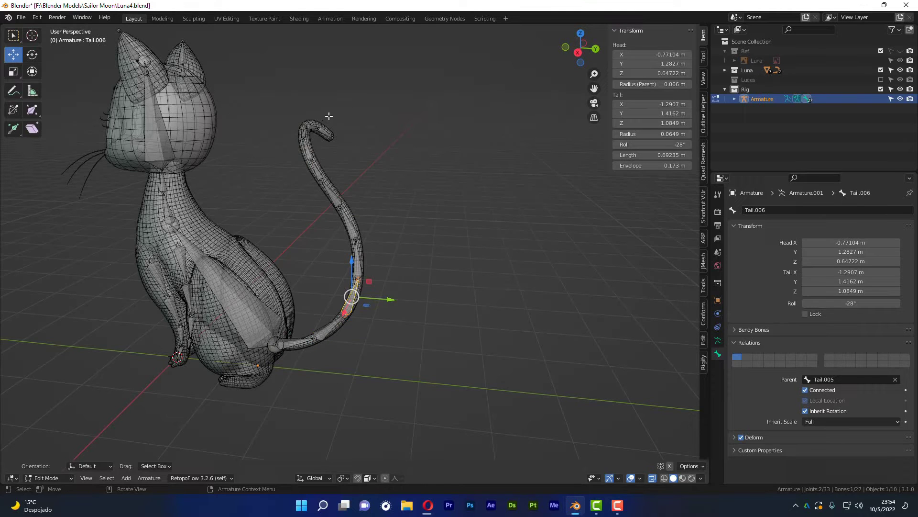
click(325, 135)
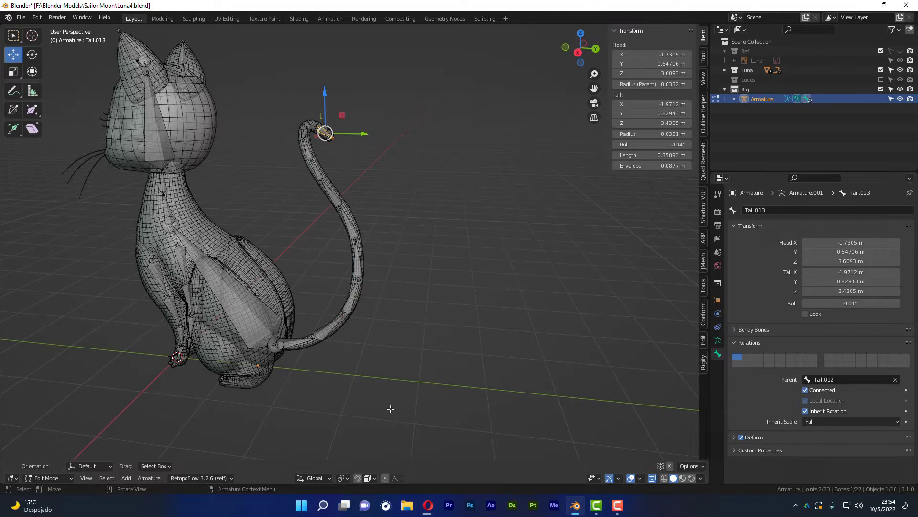
click(295, 342)
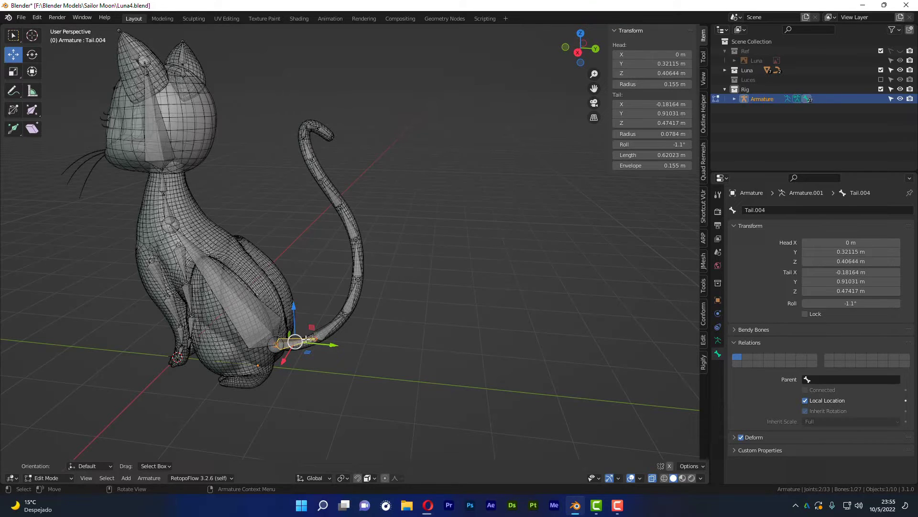
- Select the tail chain, reopen Batch Rename and view its operations like Set Name
key(ctrl+l)
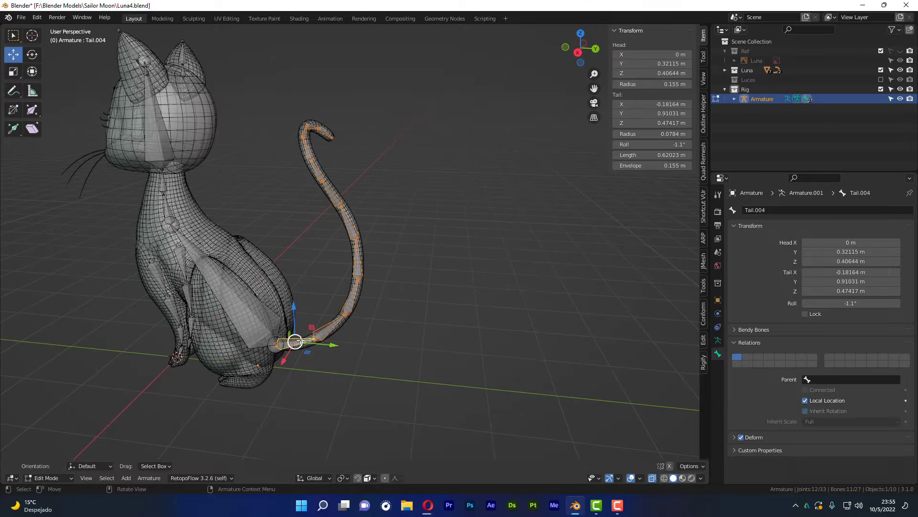
key(ctrl+F2)
mouse_move(301, 339)
mouse_down()
mouse_move(486, 248)
mouse_move(491, 232)
mouse_up()
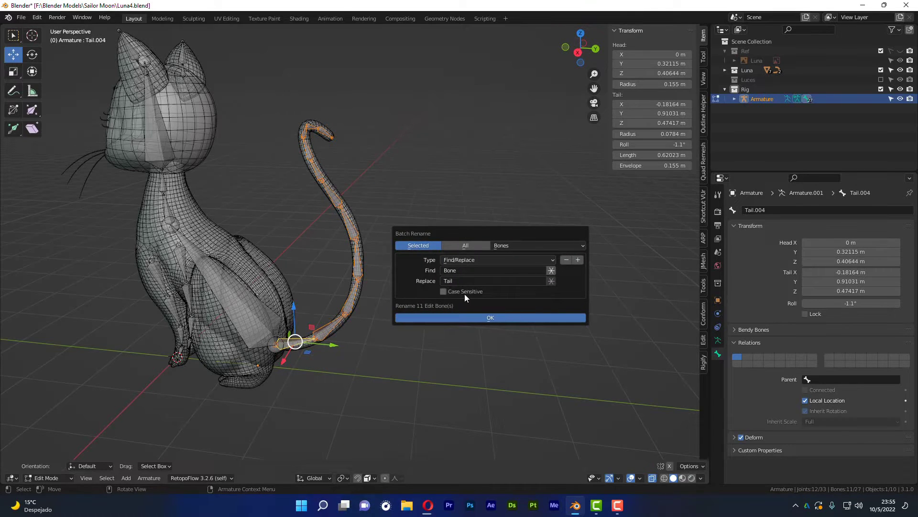
click(550, 259)
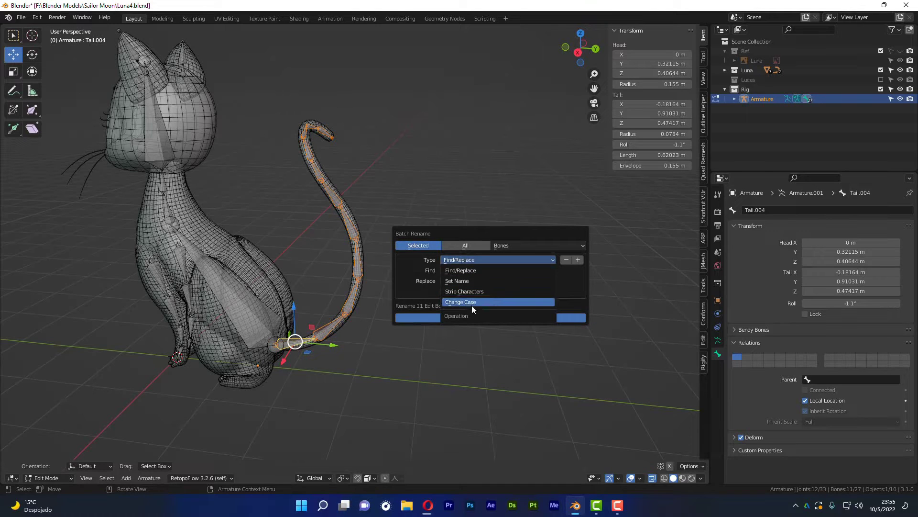
click(465, 270)
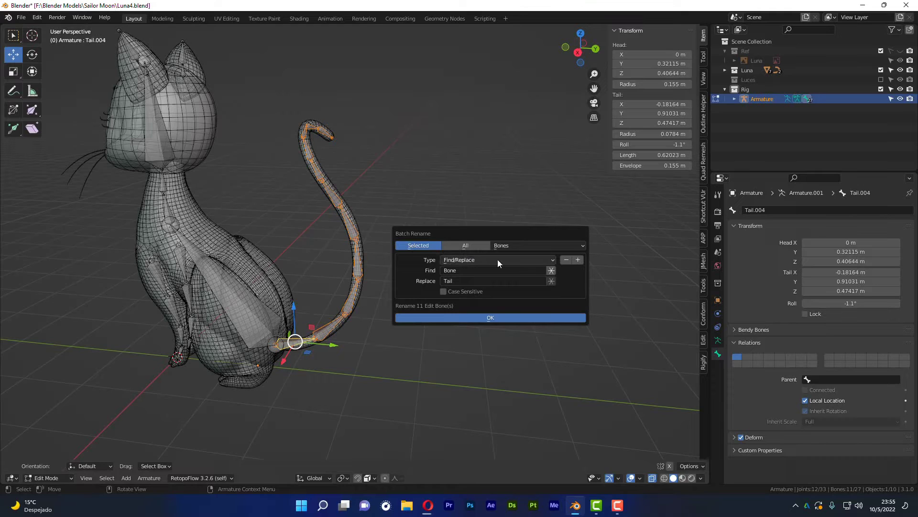
click(469, 260)
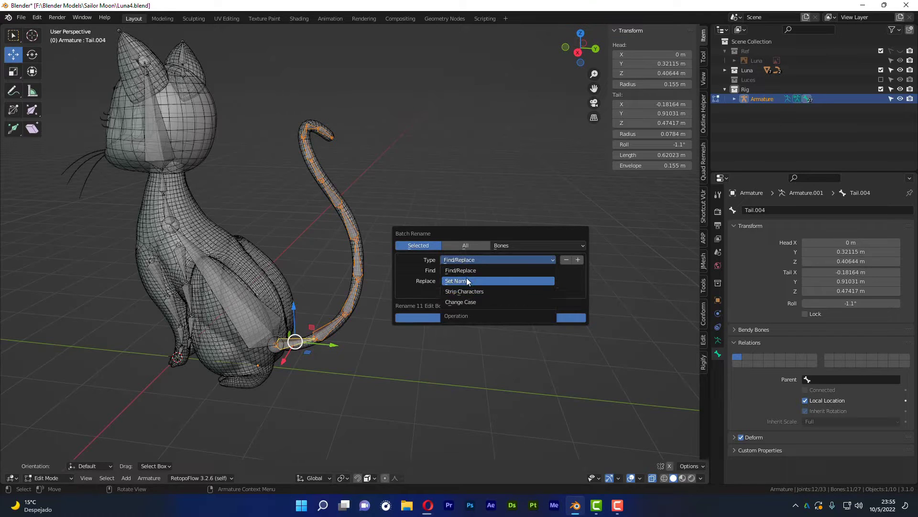
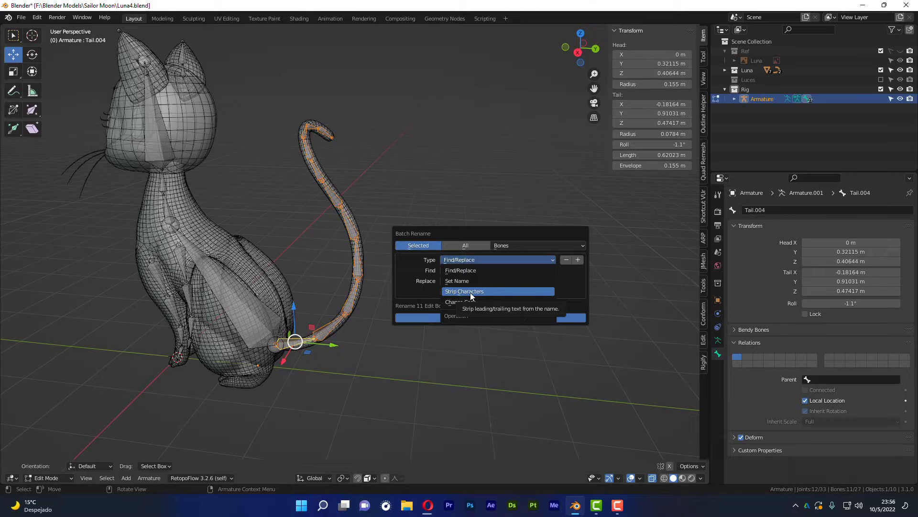
- Run the Strip Characters batch rename on the tail bones, then select the base tail bone
click(471, 294)
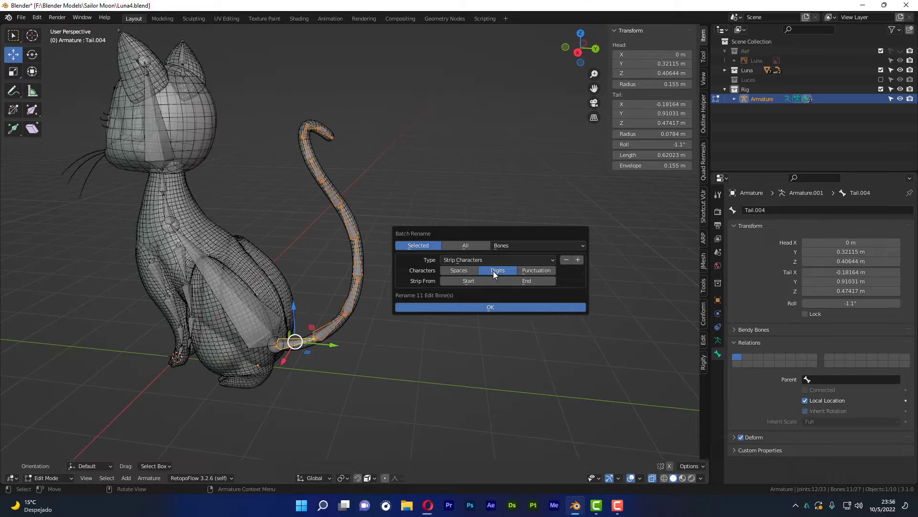
click(494, 306)
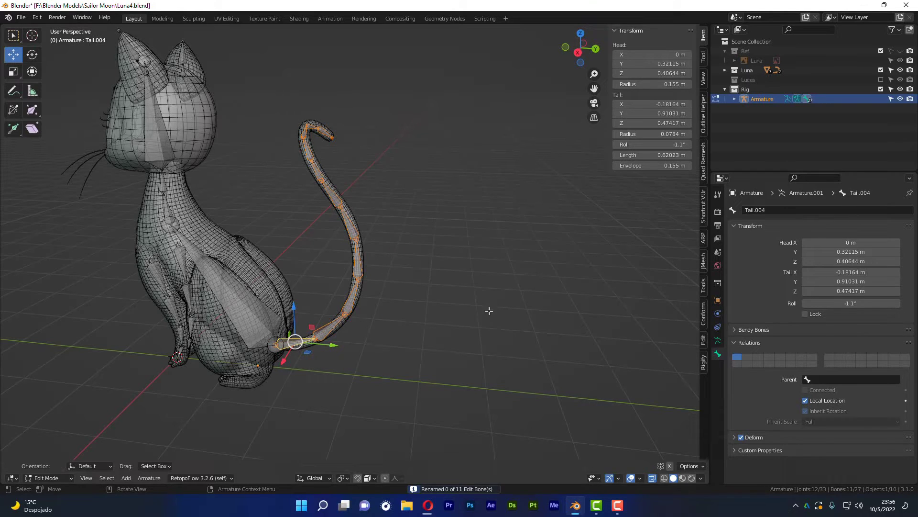
click(347, 397)
click(297, 343)
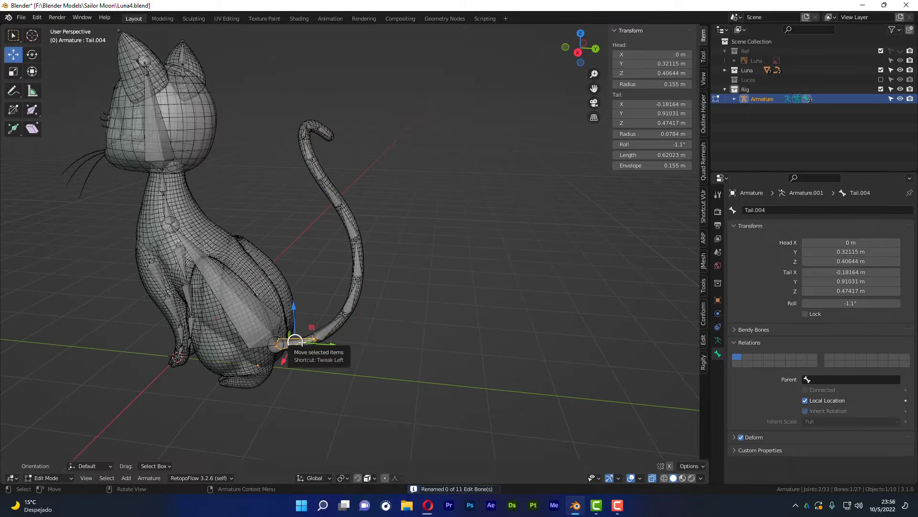
- Check the tail bones' names, reselect the full 11-bone chain and reopen Batch Rename
click(328, 327)
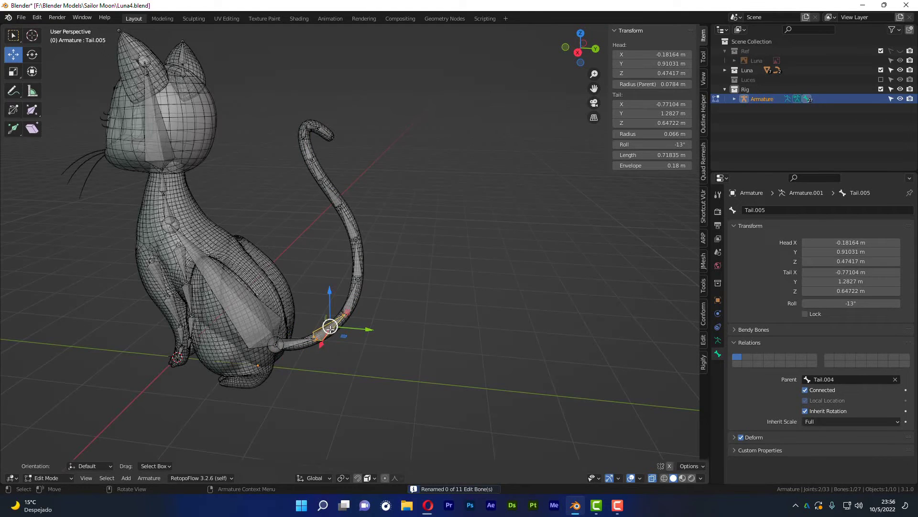
click(352, 296)
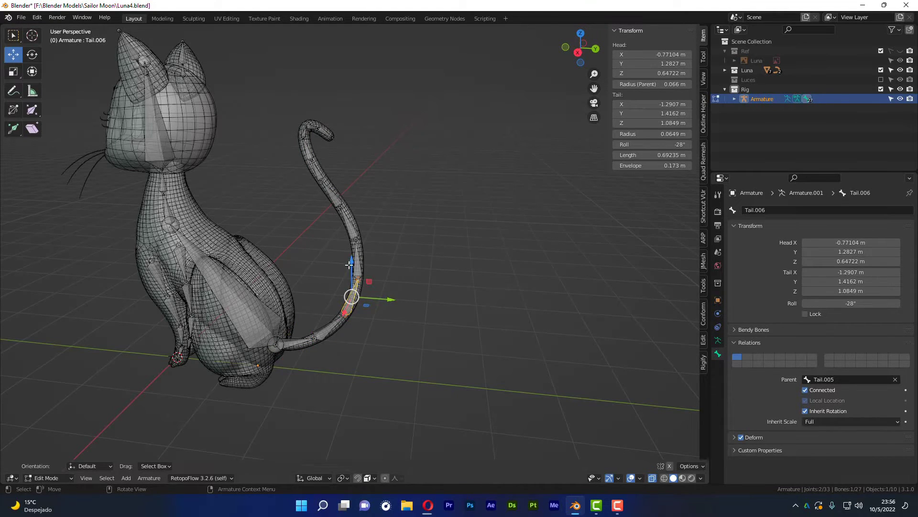
click(303, 343)
key(l)
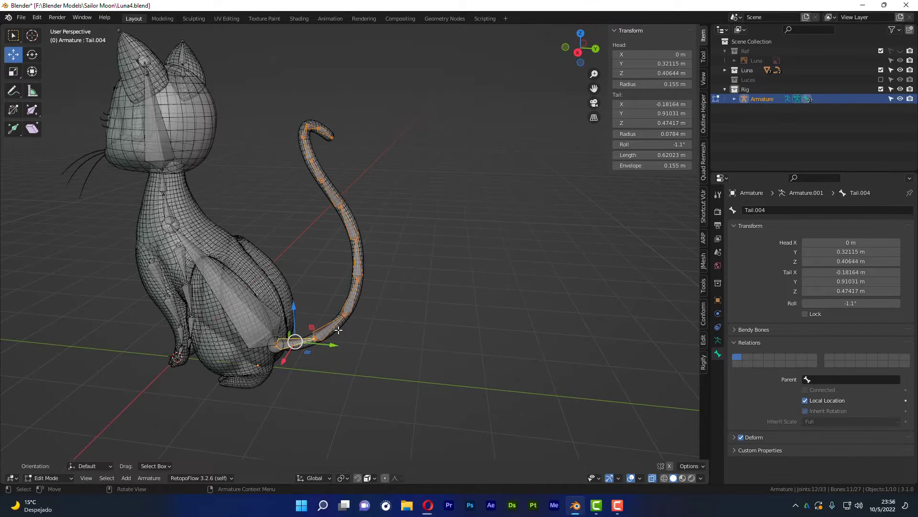
key(ctrl+F2)
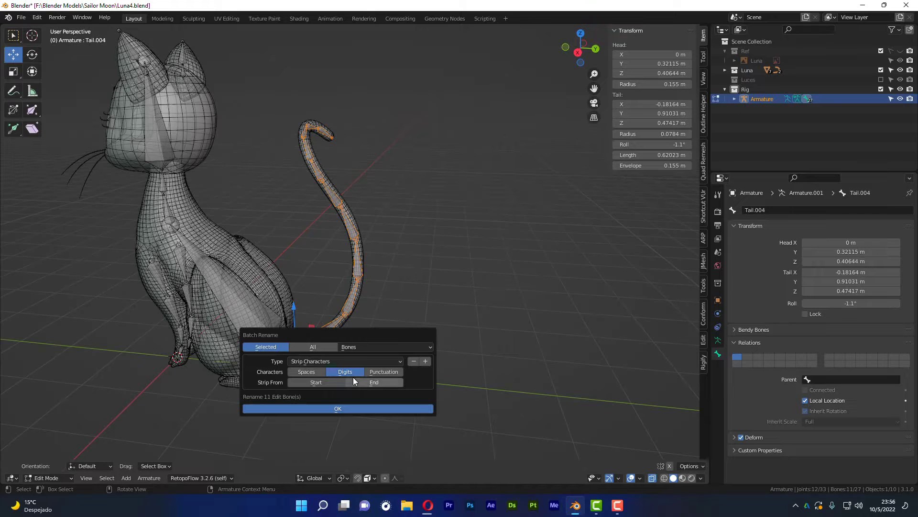
- Set Batch Rename to Strip Characters from the end, after briefly trying Change Case
click(354, 360)
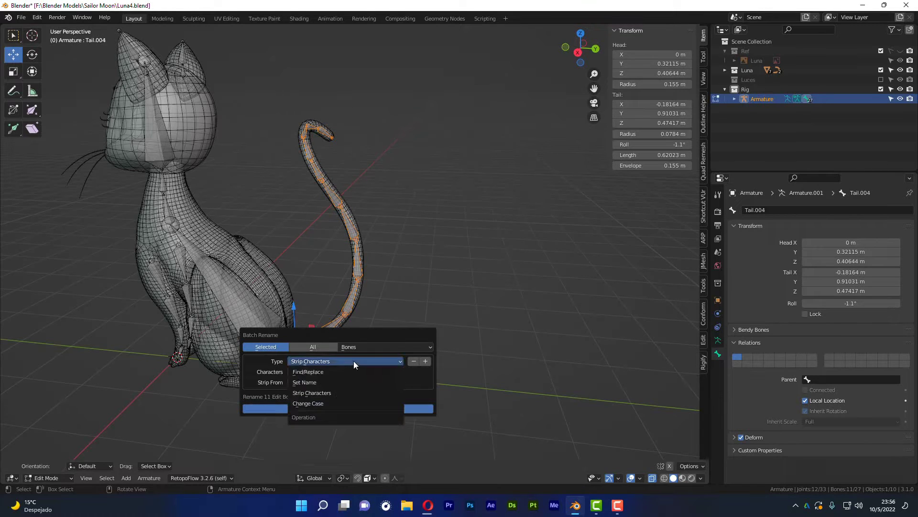
click(314, 404)
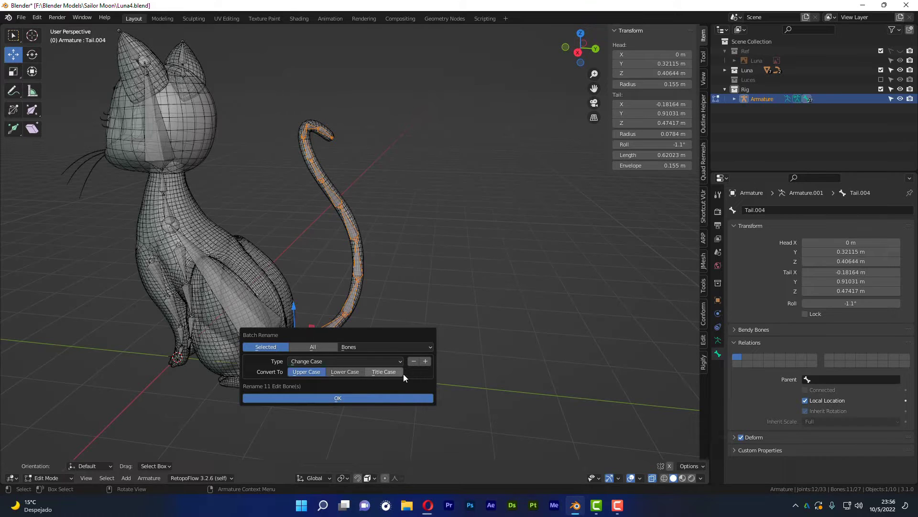
click(396, 361)
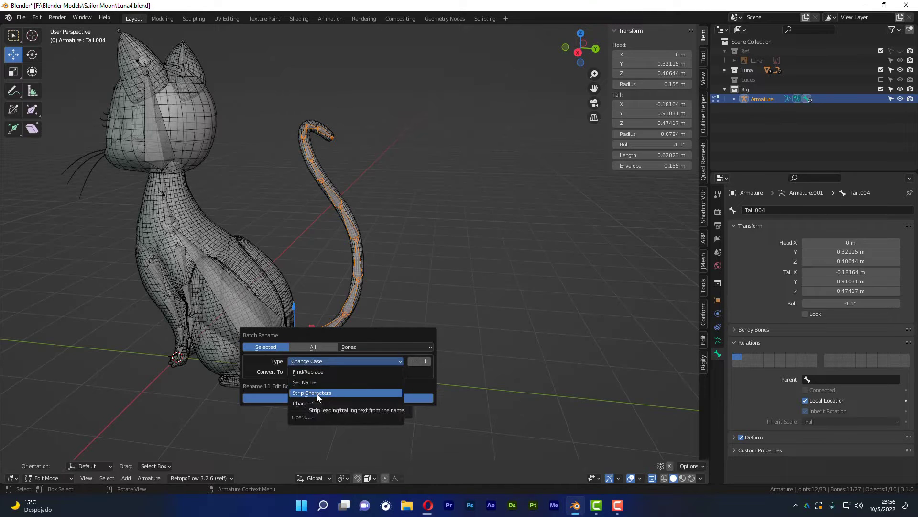
click(341, 397)
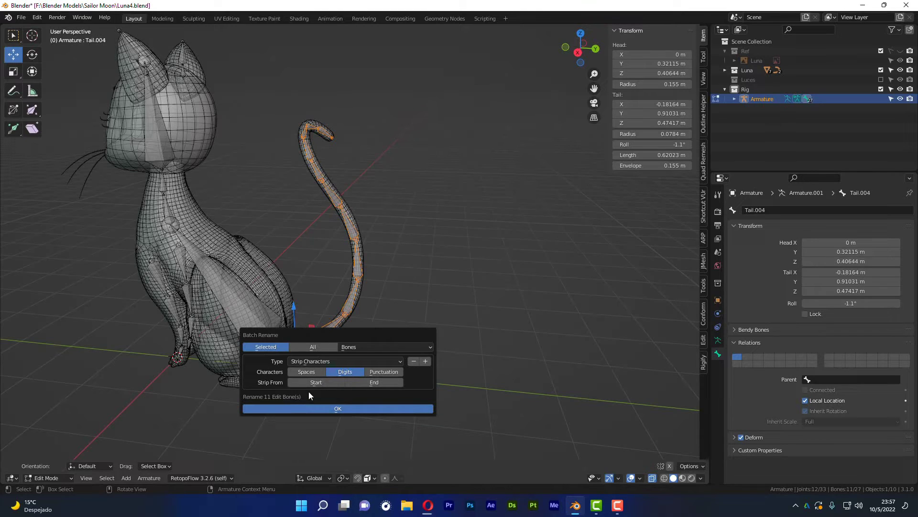
click(399, 383)
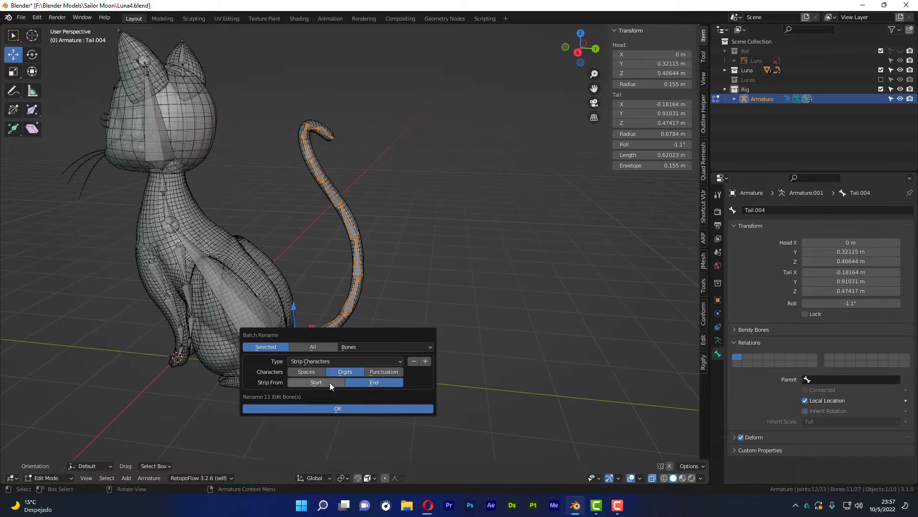
drag(354, 336, 496, 235)
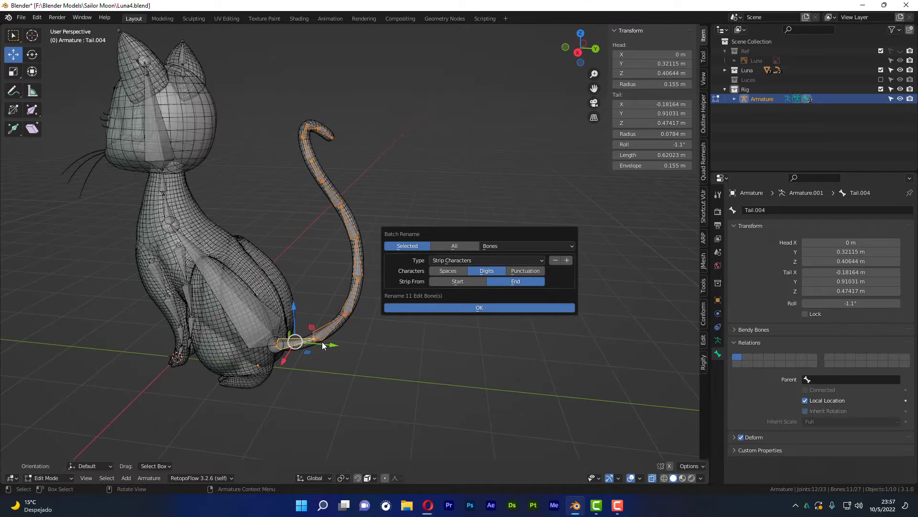
- Apply the digit stripping and check the new tail bone names up to the tip
click(479, 309)
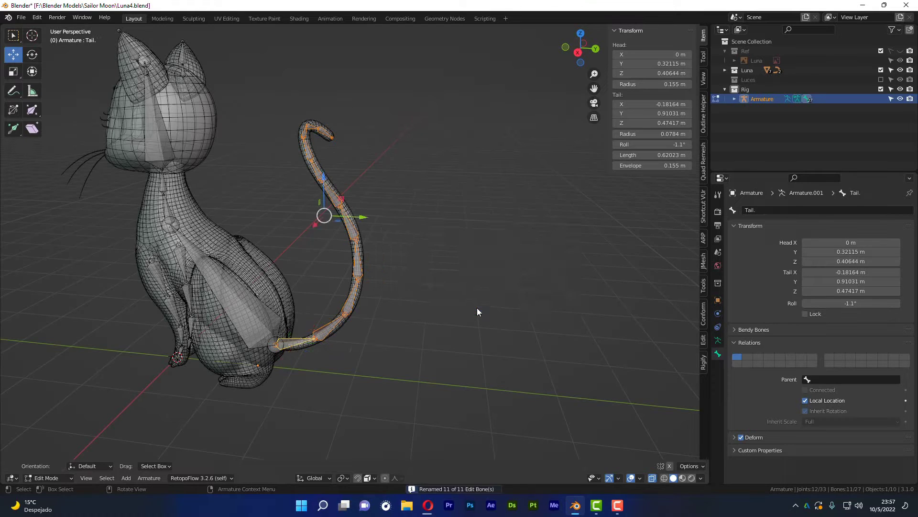
click(297, 343)
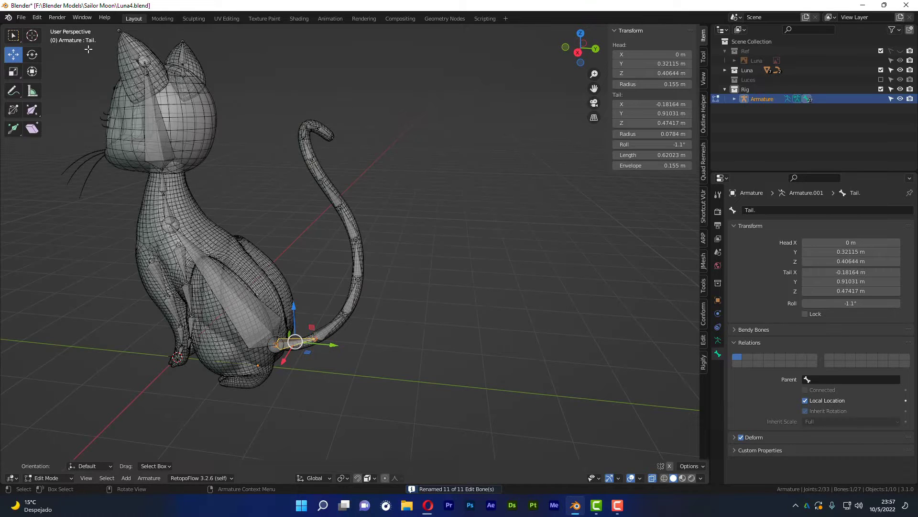
click(330, 325)
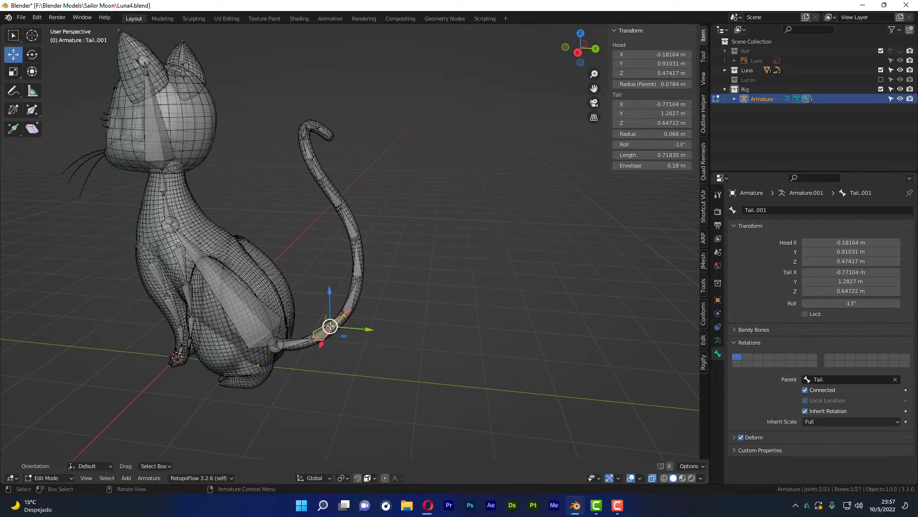
click(351, 297)
click(361, 262)
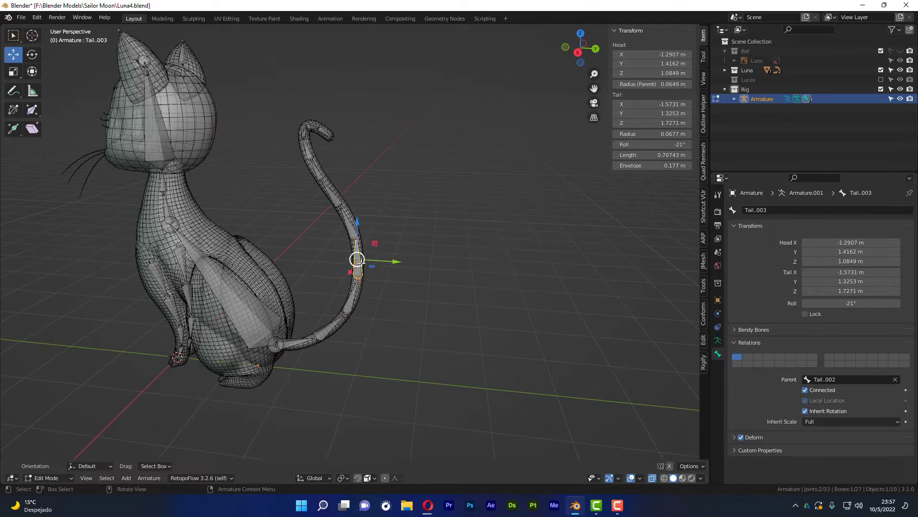
click(349, 222)
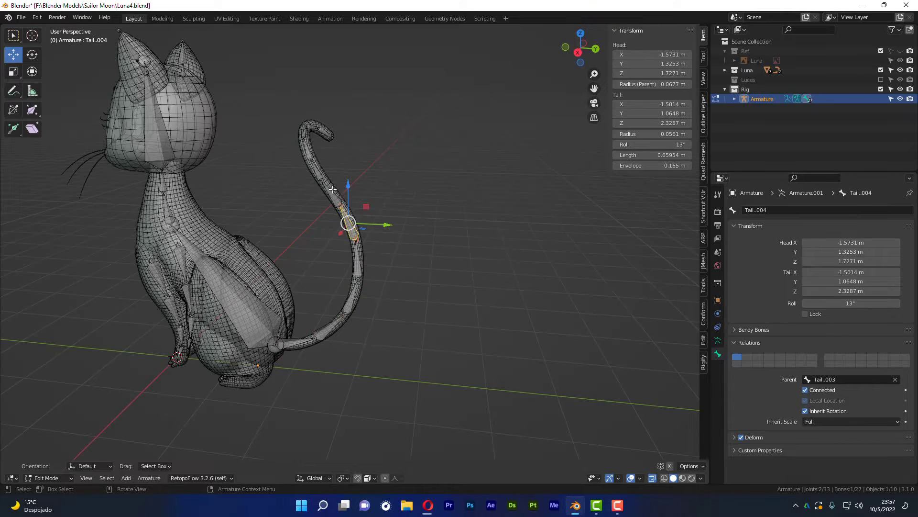
click(333, 192)
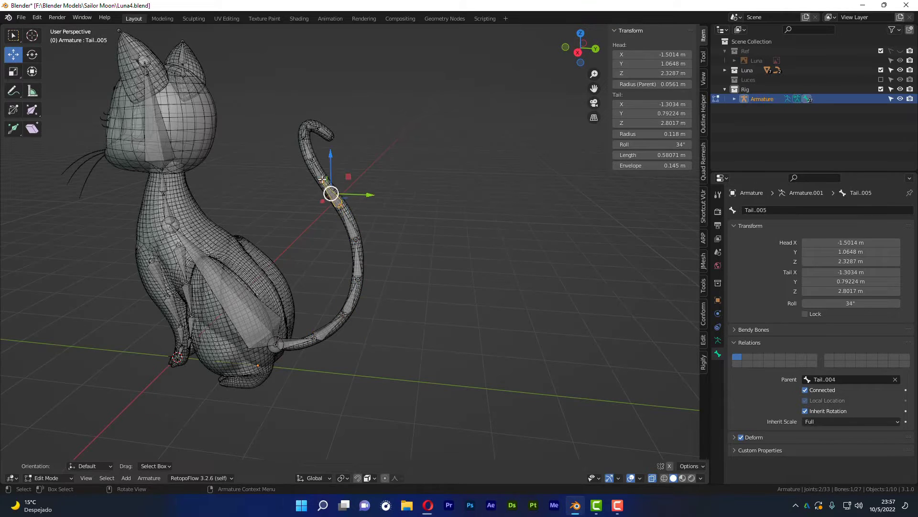
click(324, 133)
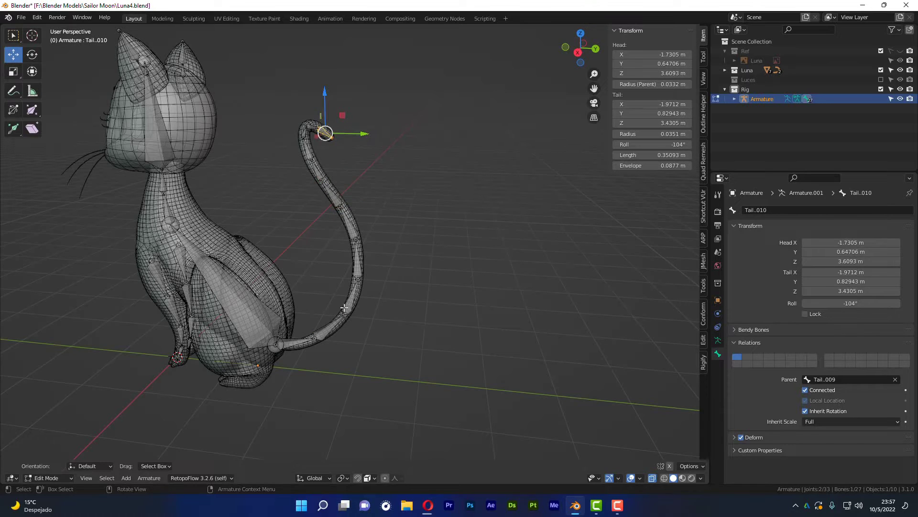
- Rename the base tail bone to Tail.000
click(301, 342)
click(327, 336)
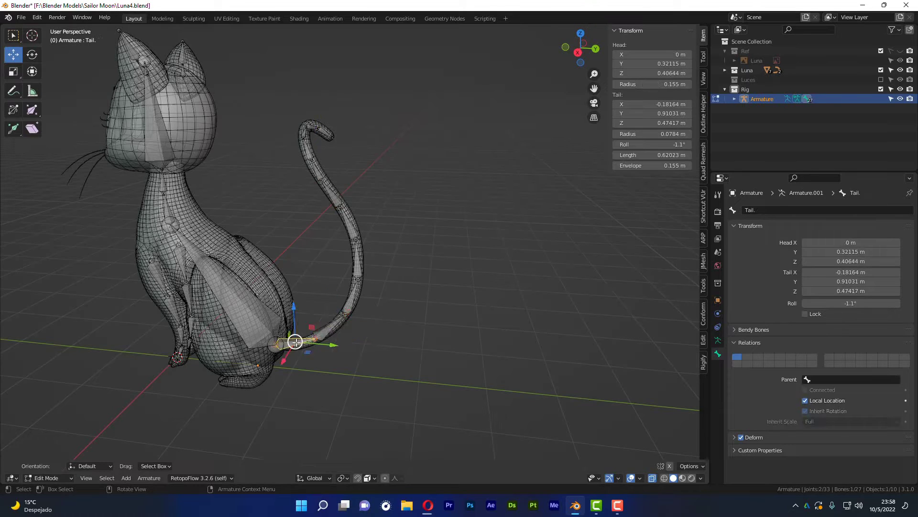
click(319, 339)
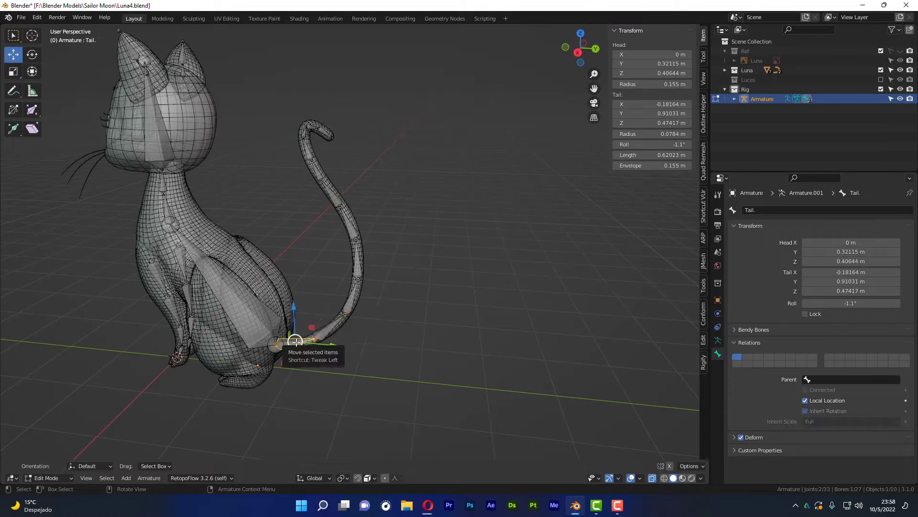
click(330, 331)
click(294, 341)
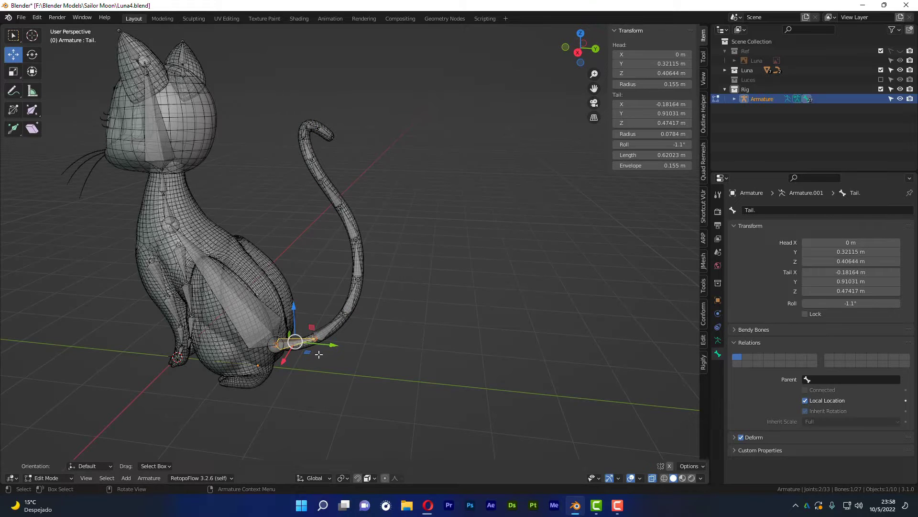
key(F2)
text(Tail)
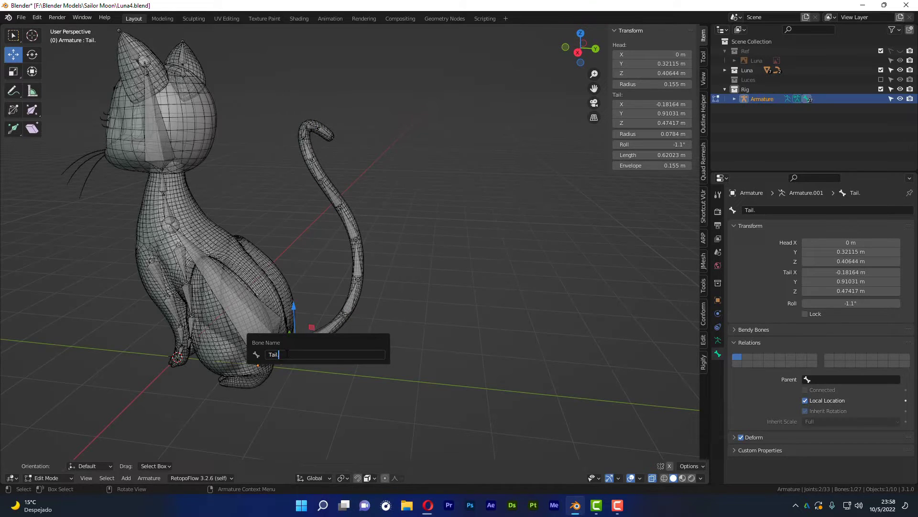
text(.000)
key(Return)
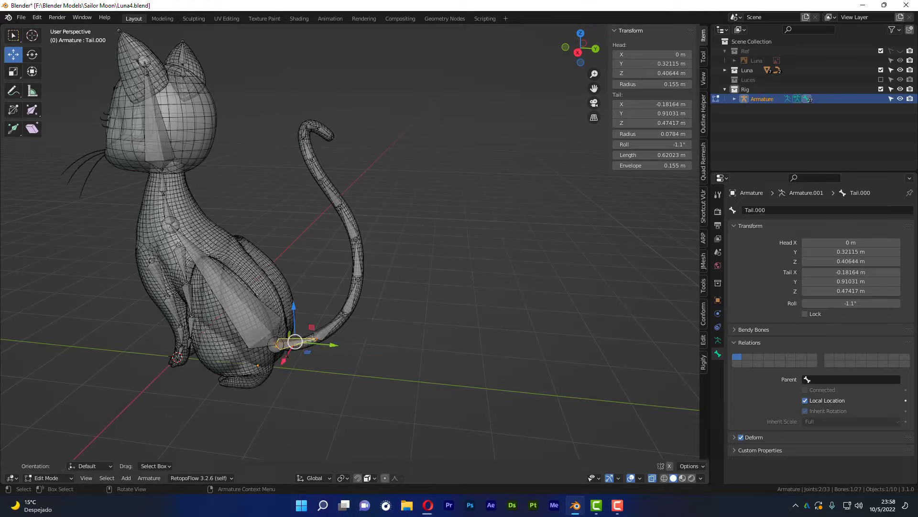
- Deselect the tail bones and orbit around the cat to check the rig
ctrl+right_click(346, 315)
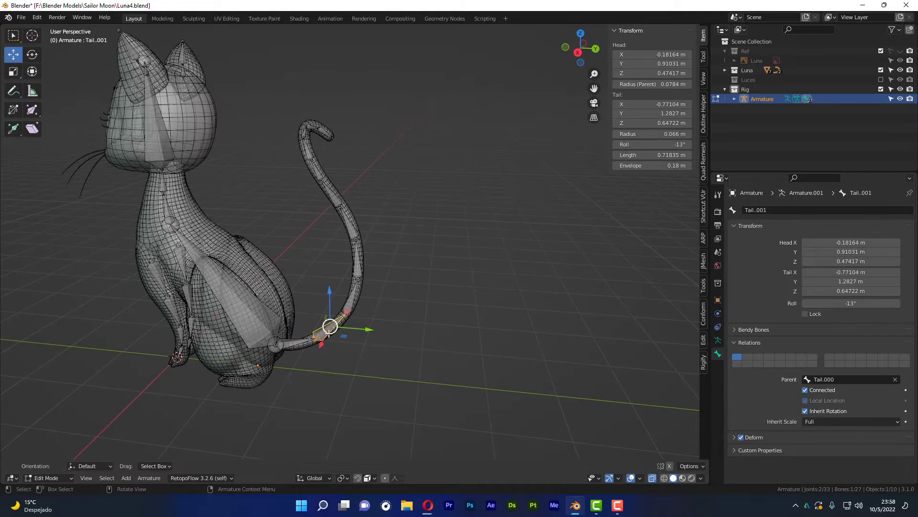
click(479, 340)
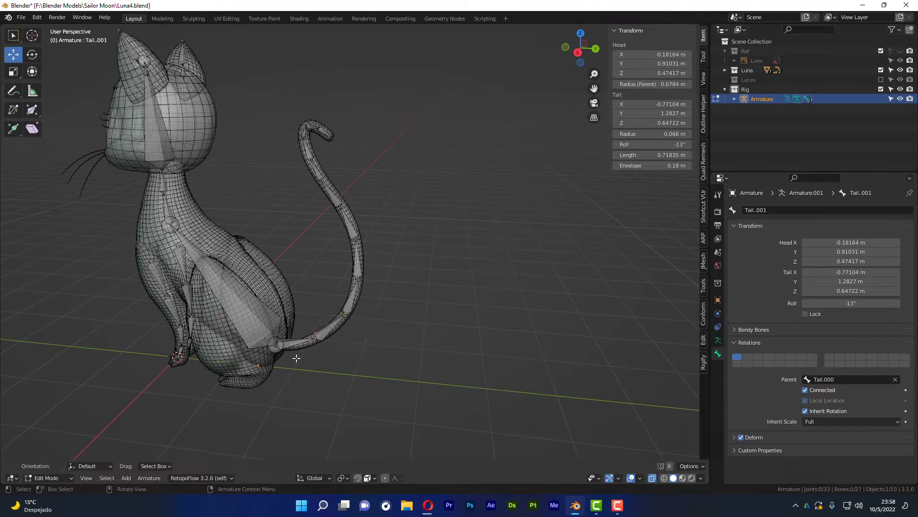
scroll(436, 359, up, 5)
middle_drag(437, 359, 397, 323)
scroll(398, 322, down, 4)
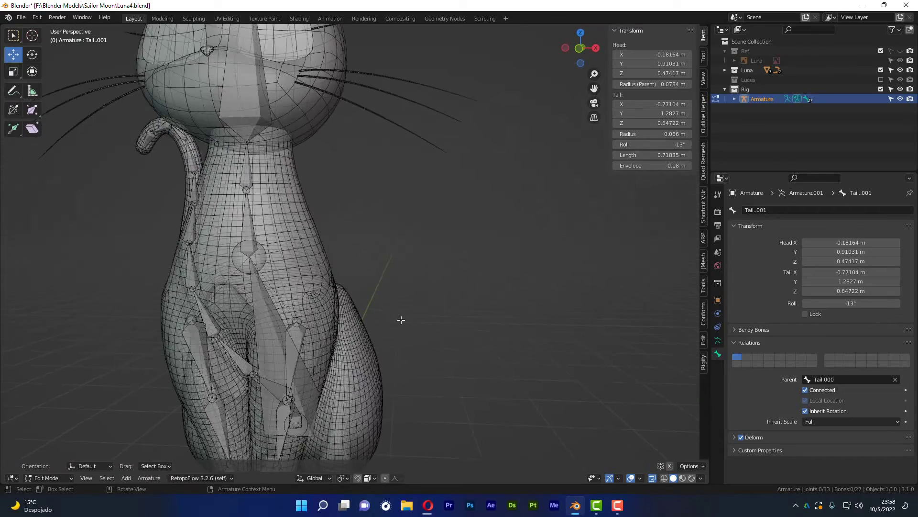
scroll(400, 318, down, 4)
mouse_move(440, 353)
middle_down()
mouse_move(396, 294)
mouse_move(330, 286)
middle_up()
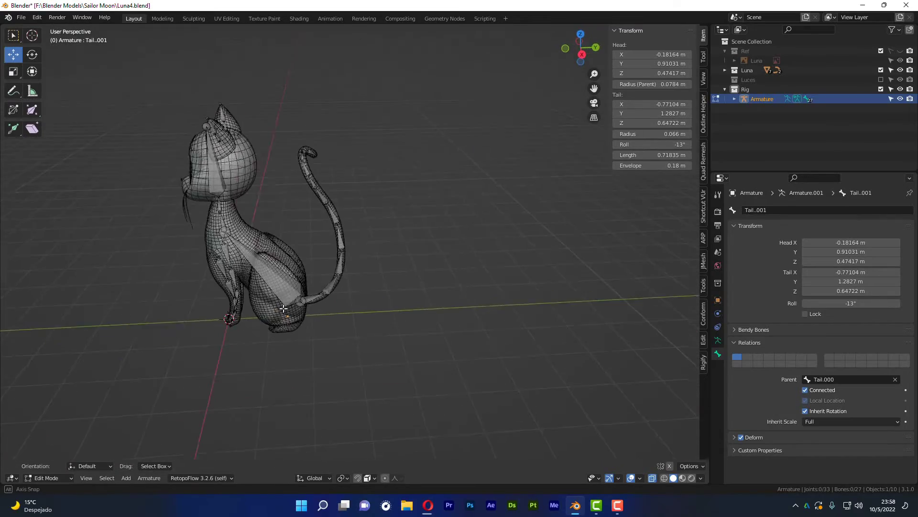
scroll(331, 286, up, 2)
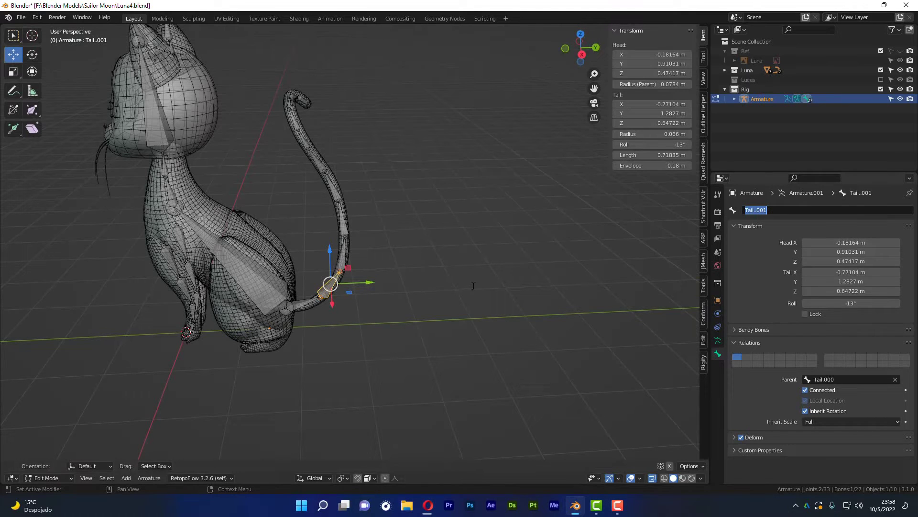
click(461, 378)
scroll(430, 376, down, 4)
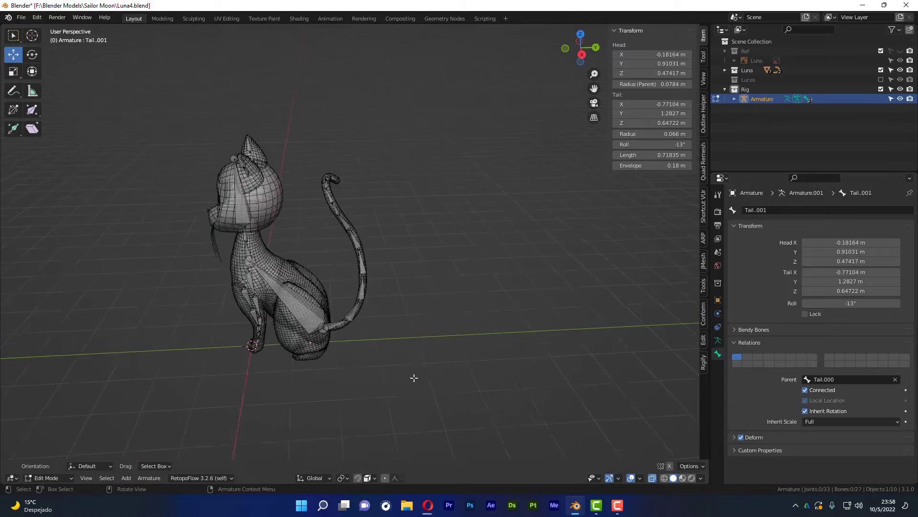
mouse_move(328, 369)
middle_down()
mouse_move(431, 325)
mouse_move(281, 329)
mouse_move(389, 346)
mouse_move(449, 321)
mouse_move(406, 239)
mouse_move(337, 296)
mouse_move(376, 238)
middle_up()
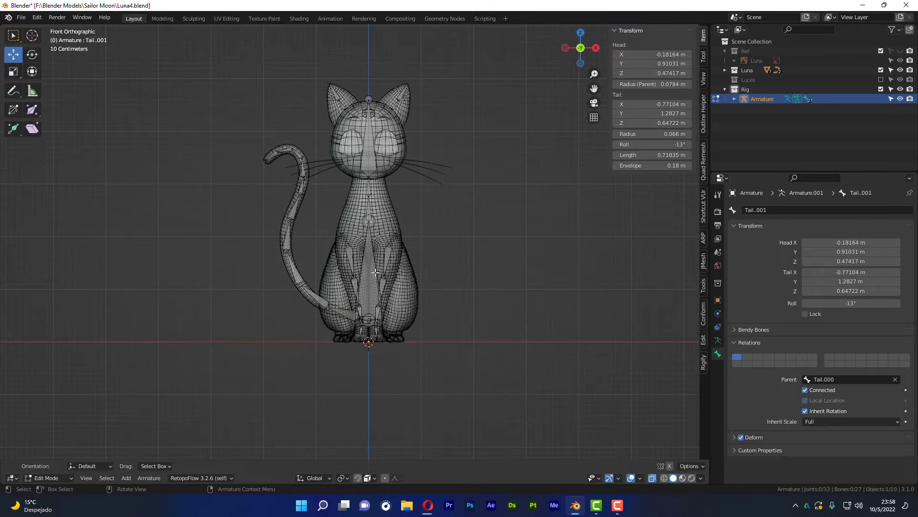
- Leave Edit Mode for Object Mode and deselect the armature
key(Tab)
click(500, 234)
mouse_move(484, 248)
middle_down()
mouse_move(451, 258)
mouse_move(499, 246)
middle_up()
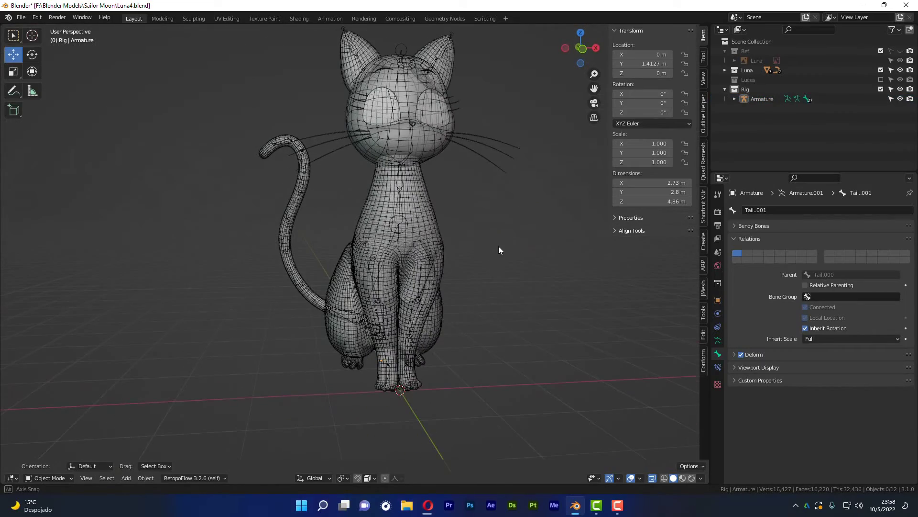
- Select the armature, centre it in front view, orbit to an angle, then deselect
click(403, 226)
click(400, 213)
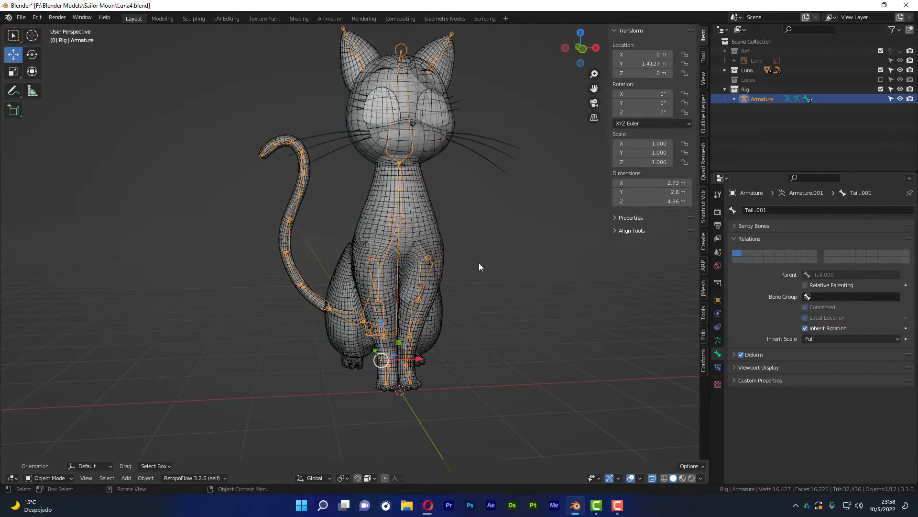
key(KP_1)
mouse_move(471, 253)
alt+middle_down()
mouse_move(366, 273)
mouse_move(382, 262)
alt+middle_up()
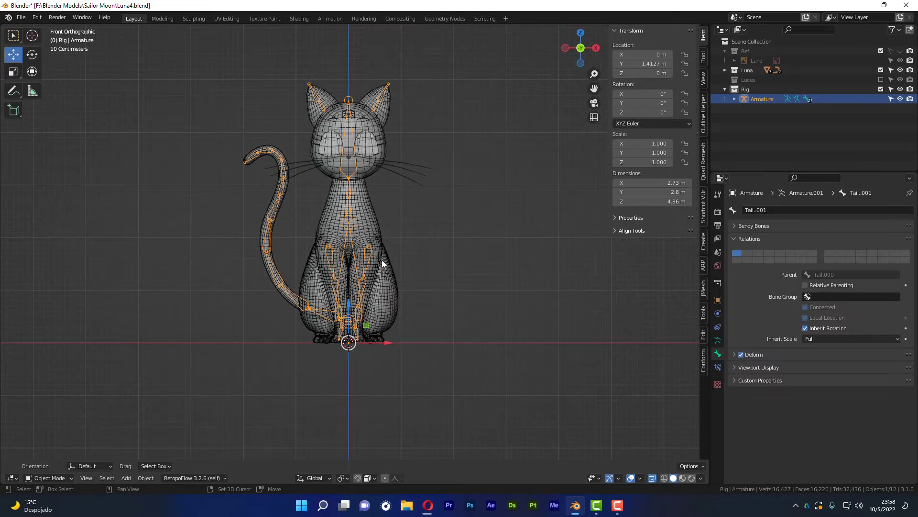
scroll(378, 249, up, 1)
scroll(366, 215, up, 1)
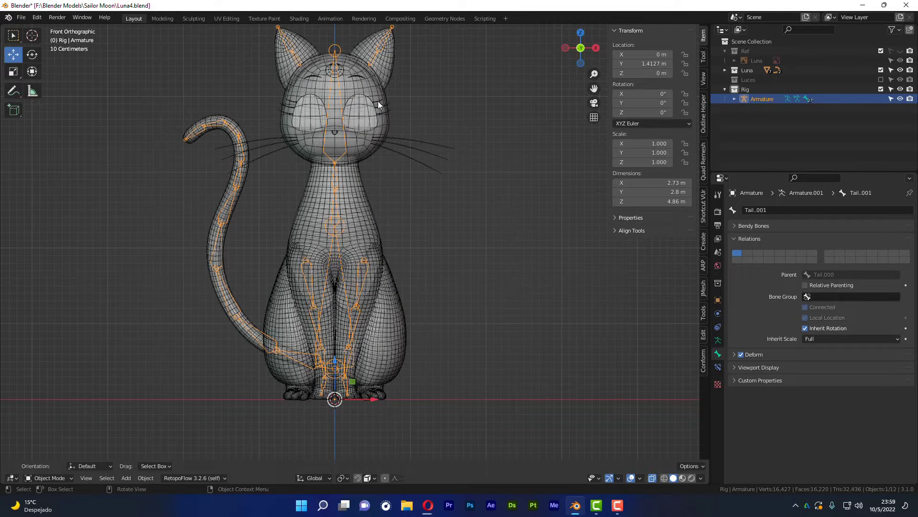
middle_drag(442, 246, 363, 209)
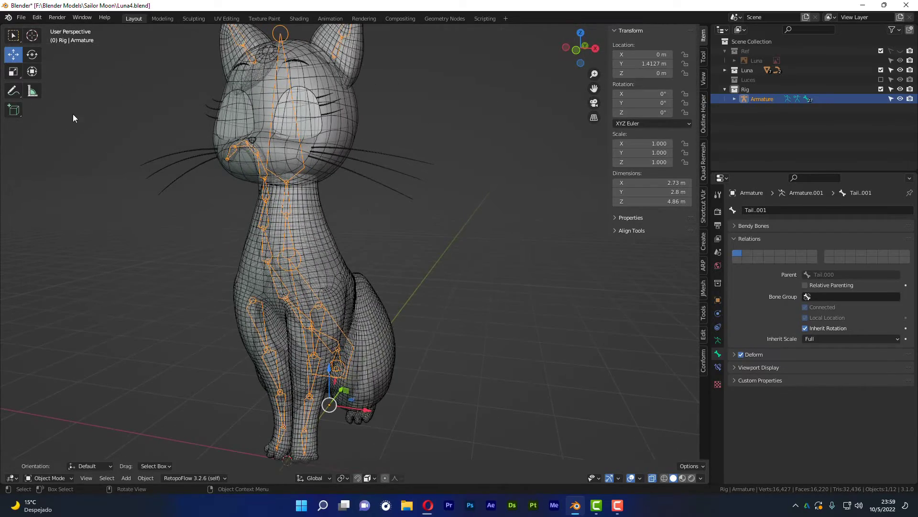
click(408, 237)
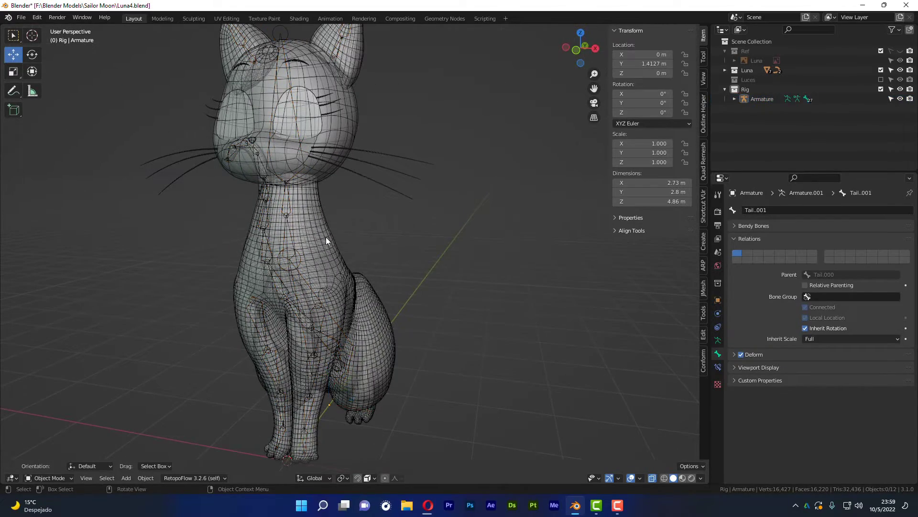
- Turn off X-ray and select the Cuerpo, Cabeza, Orejas and Luna Frente meshes
key(alt+z)
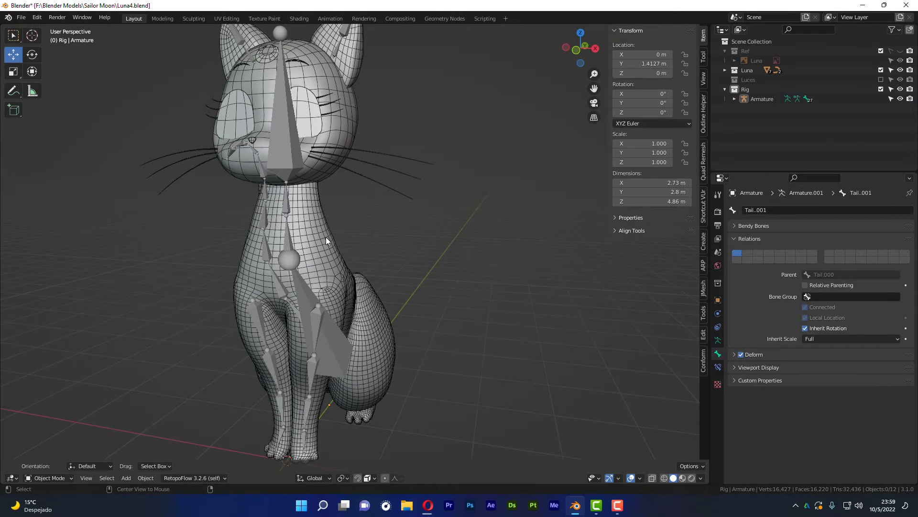
click(311, 229)
middle_drag(405, 266, 375, 280)
shift+click(243, 180)
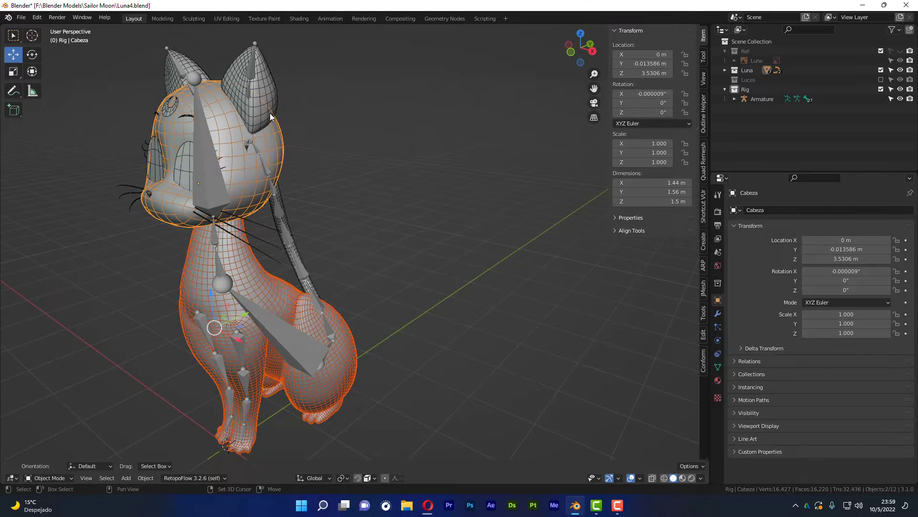
shift+click(264, 102)
mouse_move(249, 137)
middle_down()
mouse_move(275, 139)
mouse_move(259, 122)
middle_up()
shift+click(246, 111)
- Add the tail Plane, then the armature as active, and bring up the Set Parent menu
scroll(234, 187, up, 3)
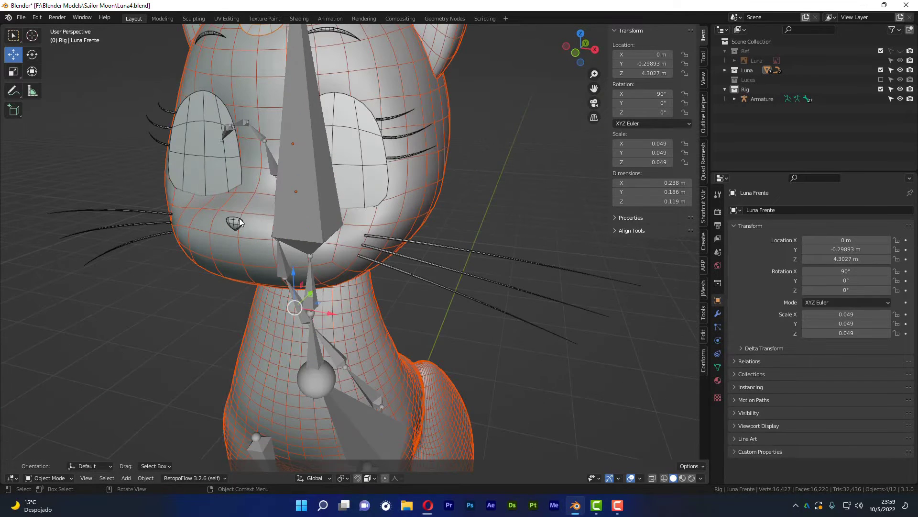
middle_drag(343, 240, 294, 231)
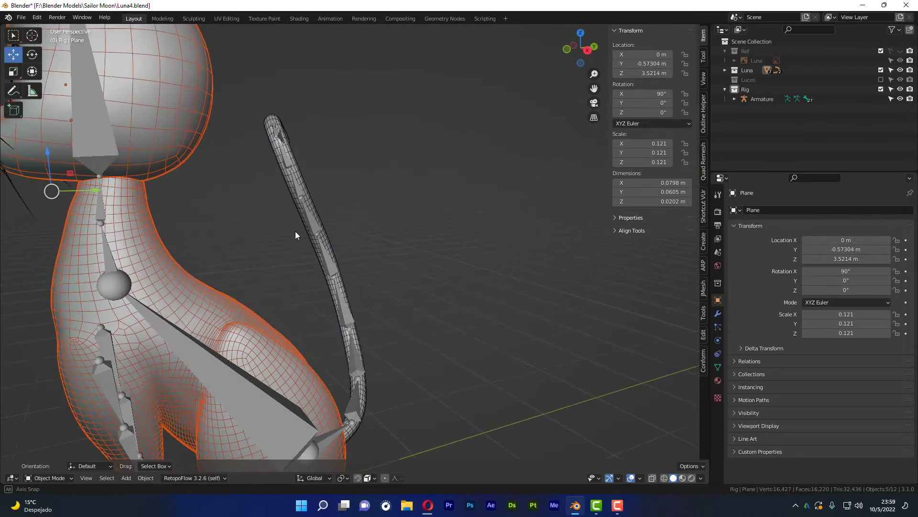
shift+click(305, 180)
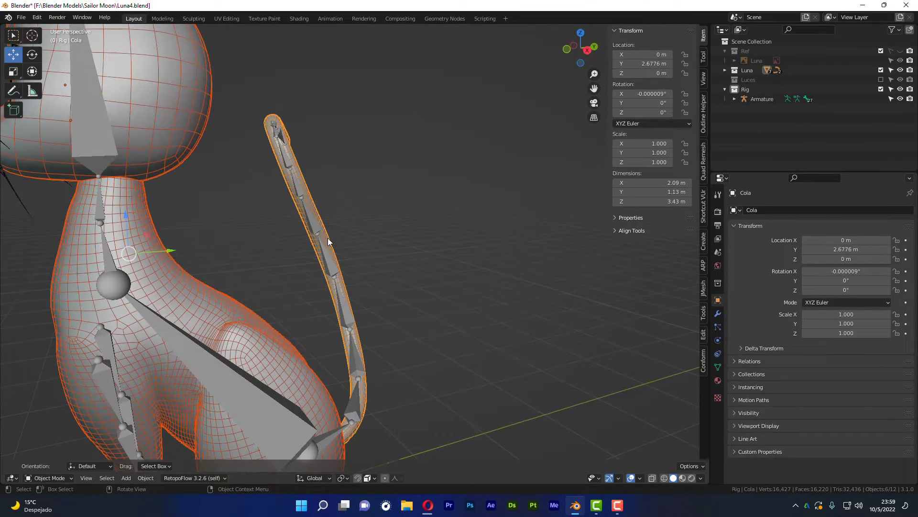
scroll(328, 237, down, 5)
mouse_move(205, 270)
middle_down()
mouse_move(203, 226)
mouse_move(185, 230)
mouse_move(257, 231)
mouse_move(334, 209)
mouse_move(361, 214)
mouse_move(264, 217)
middle_up()
scroll(277, 215, up, 2)
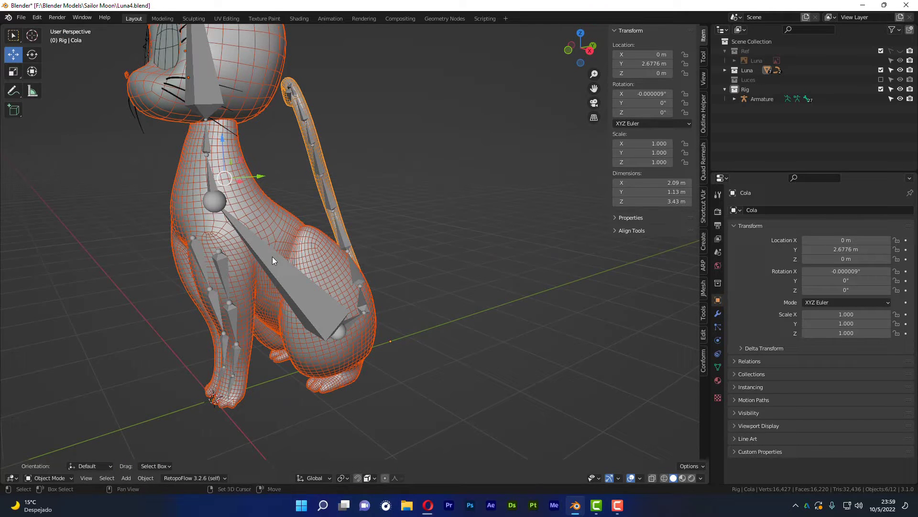
shift+click(272, 256)
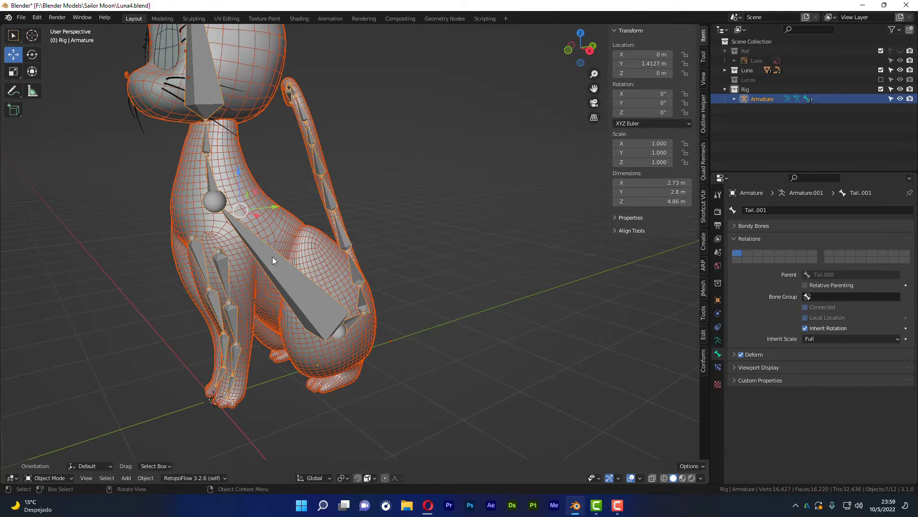
scroll(260, 214, down, 2)
middle_drag(259, 214, 280, 212)
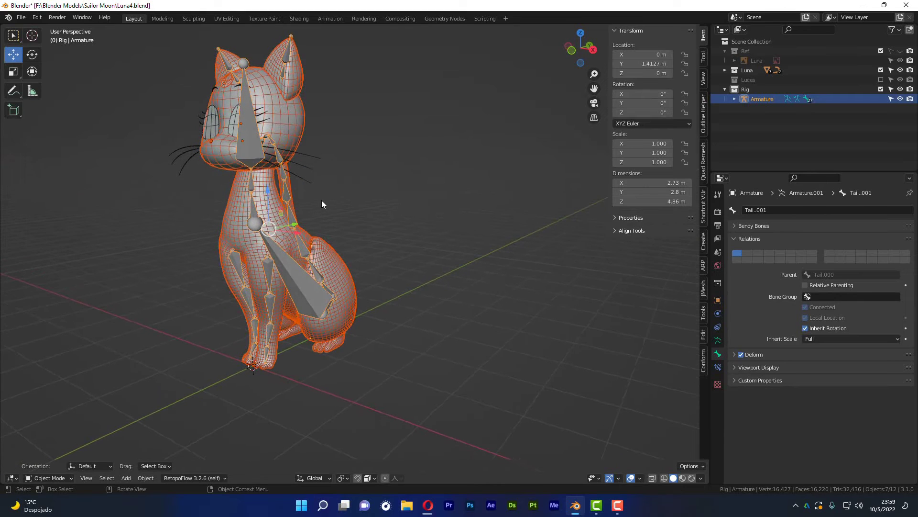
key(ctrl+p)
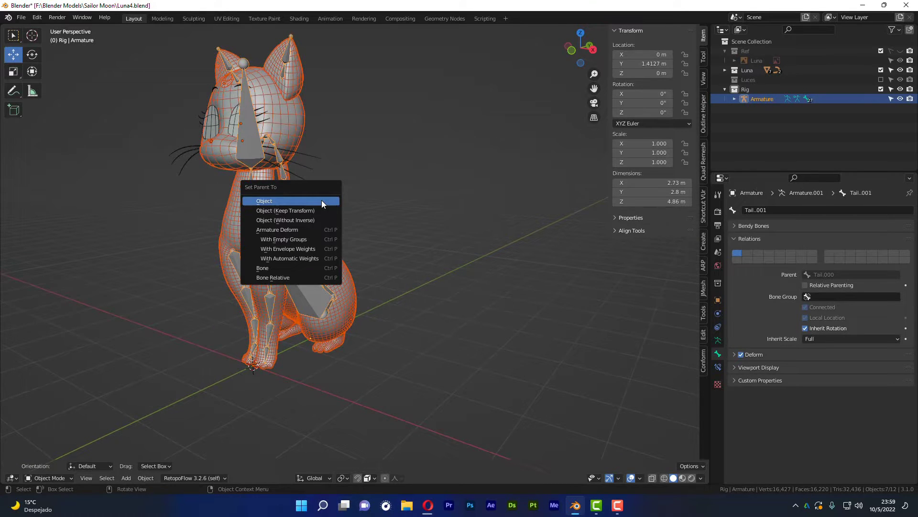
- Parent the meshes with Automatic Weights, then put the armature alone into Pose Mode
click(288, 259)
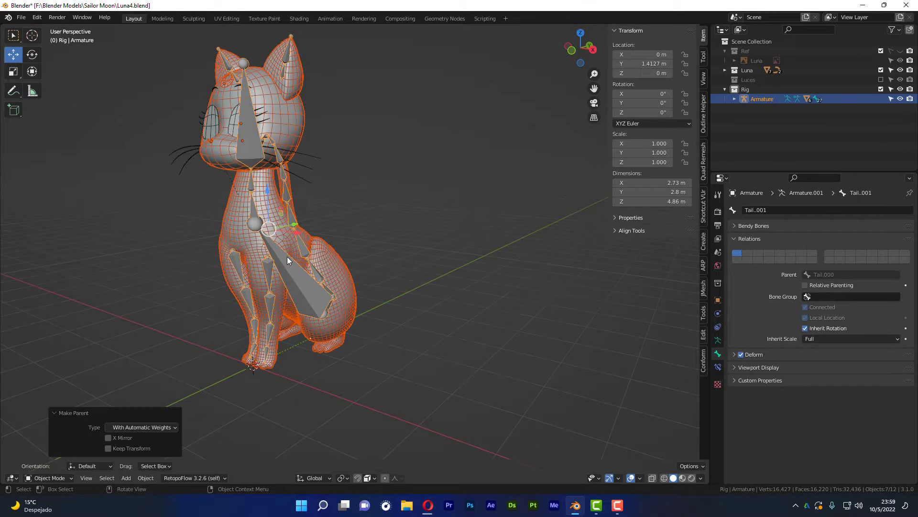
click(386, 169)
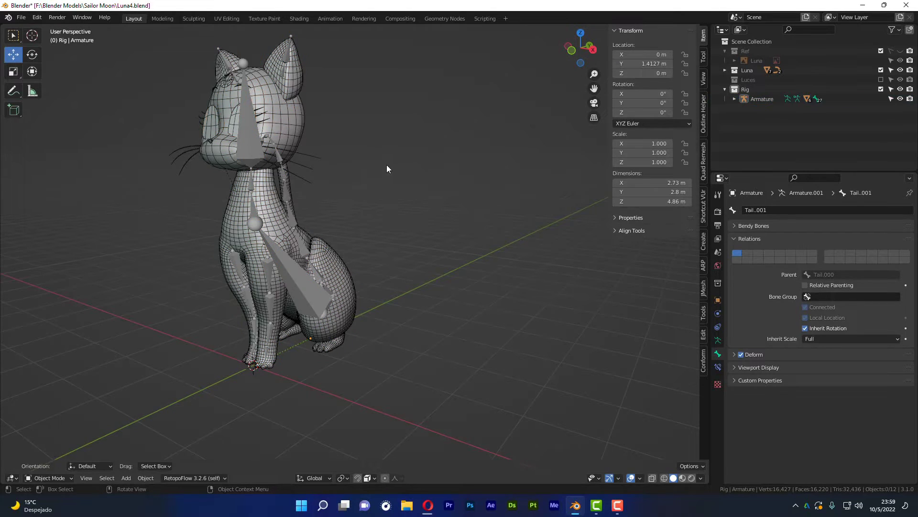
click(289, 260)
key(ctrl+Tab)
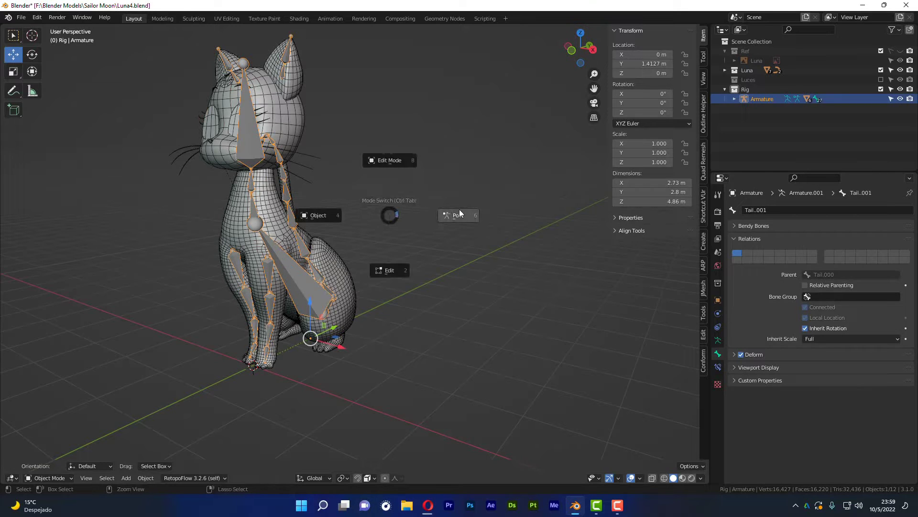
click(460, 209)
- Switch the viewport to Material Preview and enable the Luces lights collection
click(691, 477)
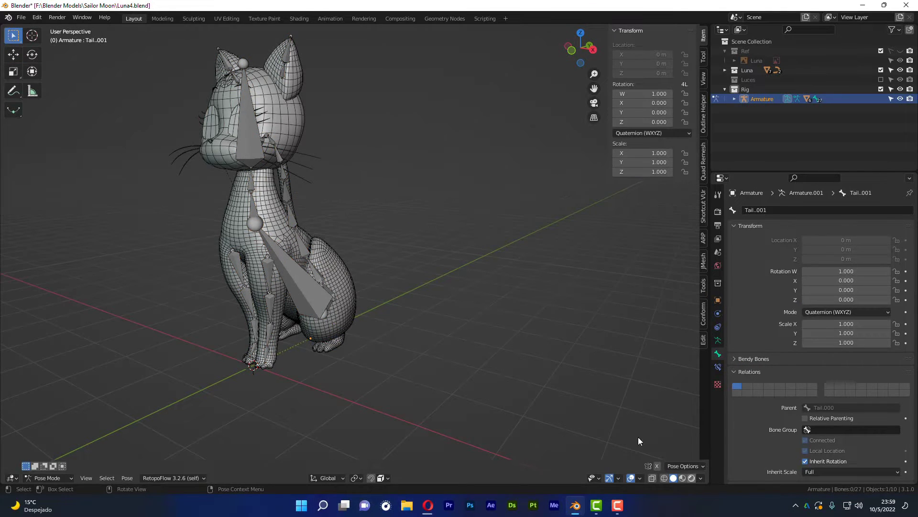
middle_drag(291, 246, 431, 240)
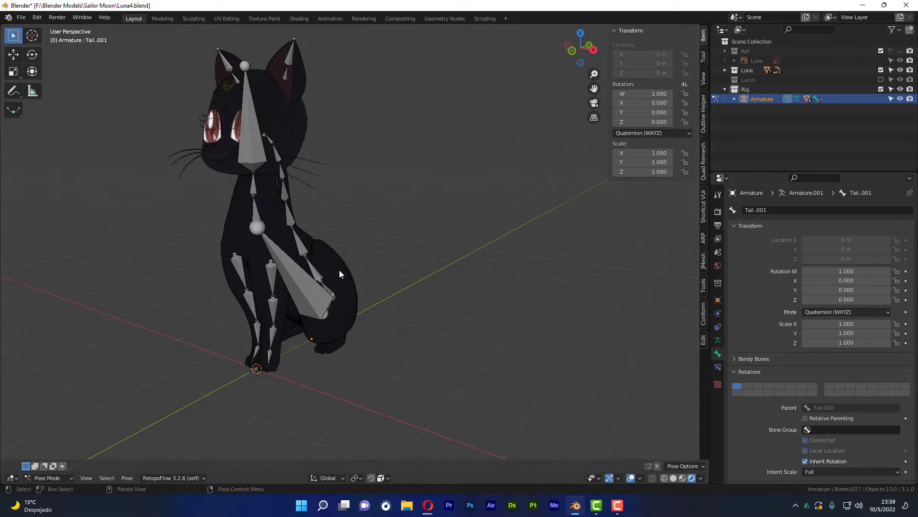
middle_drag(340, 270, 382, 275)
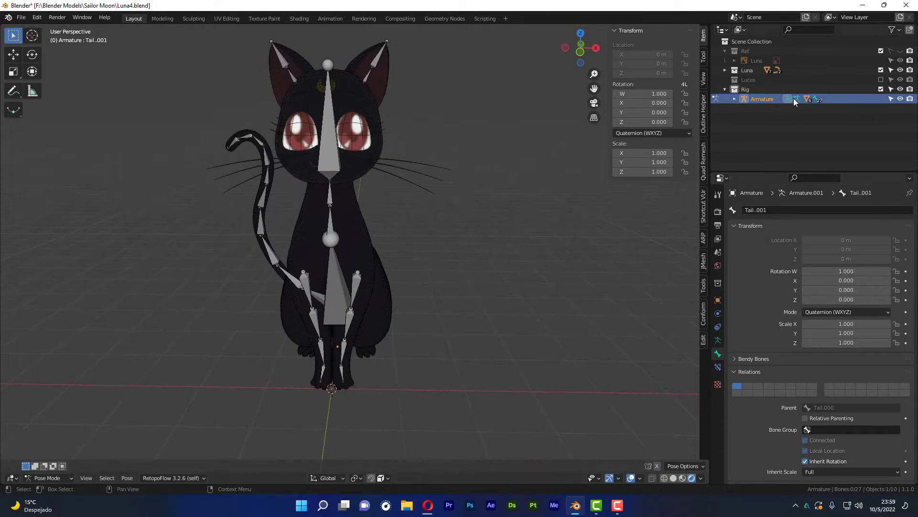
click(881, 79)
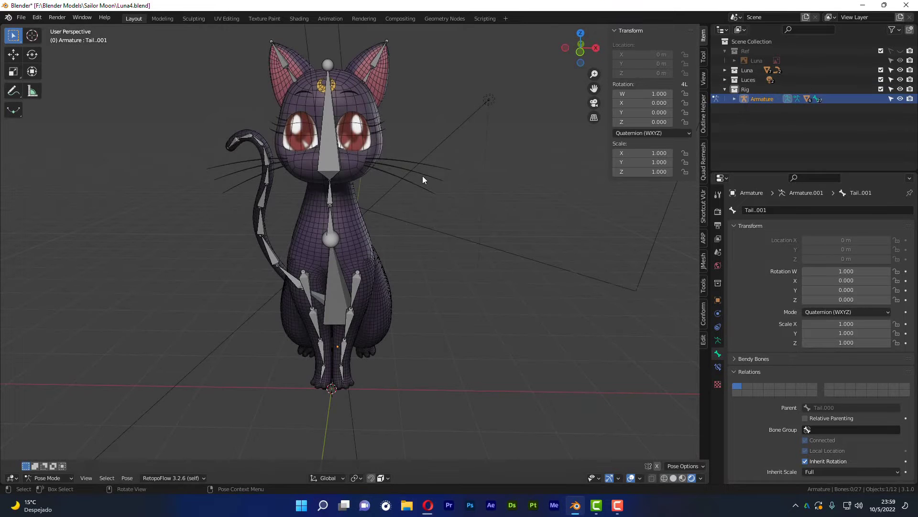
mouse_move(423, 176)
middle_down()
mouse_move(369, 222)
mouse_move(382, 219)
mouse_move(372, 220)
mouse_move(375, 262)
mouse_move(292, 254)
mouse_move(317, 253)
mouse_move(280, 226)
mouse_move(306, 260)
middle_up()
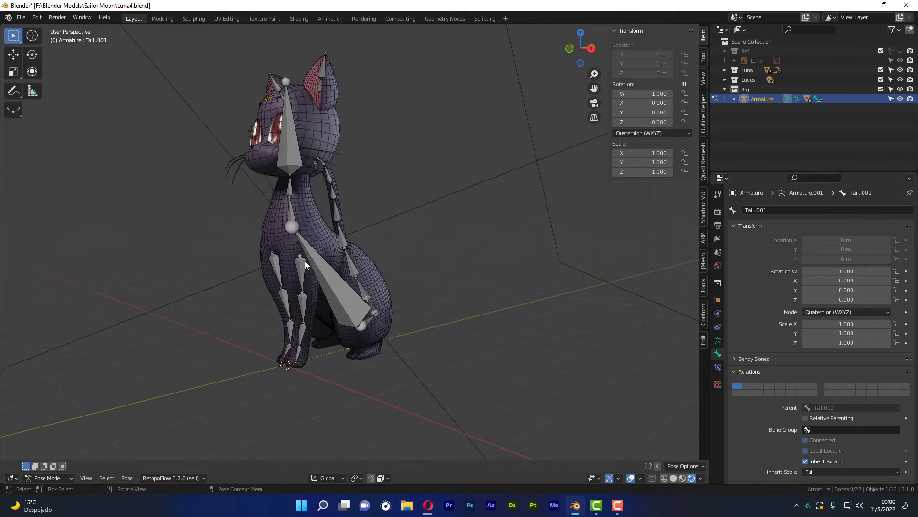
scroll(323, 293, up, 3)
middle_drag(324, 297, 299, 244)
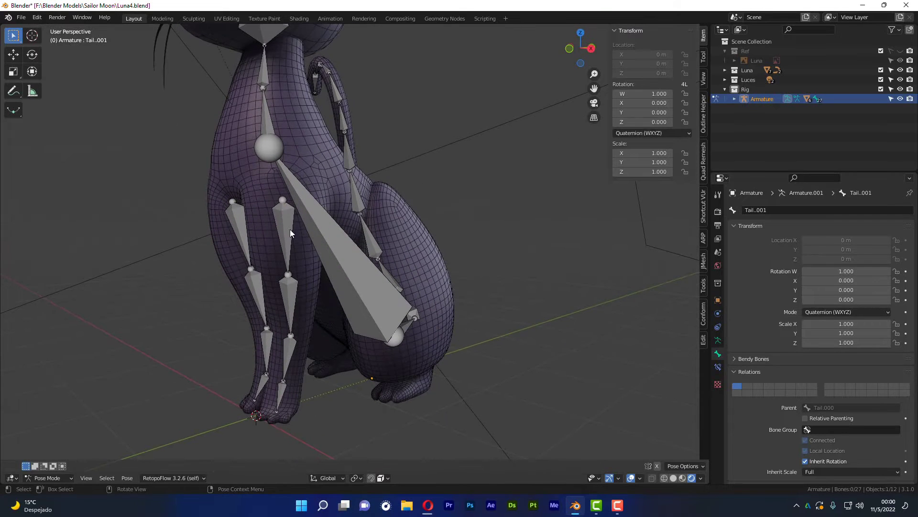
click(290, 229)
middle_drag(409, 255, 386, 255)
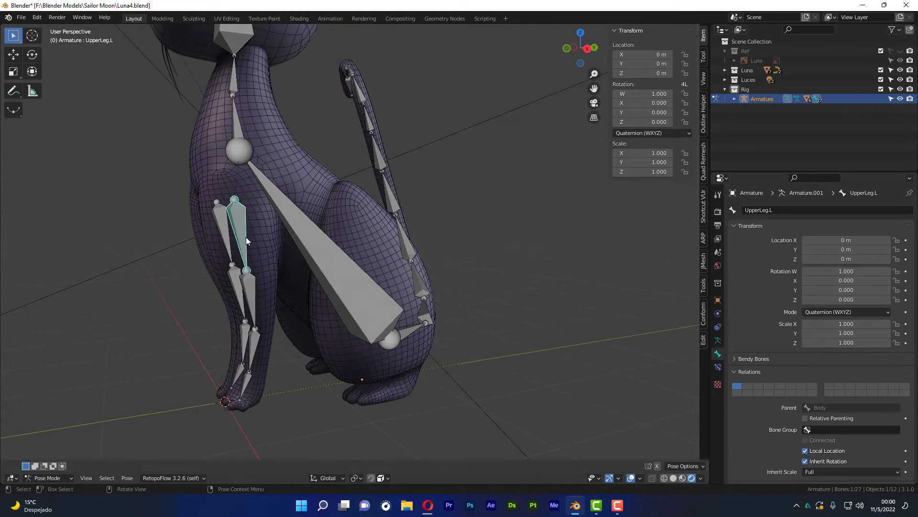
- Rotate UpperLeg.L to swing the left front leg outward
key(r)
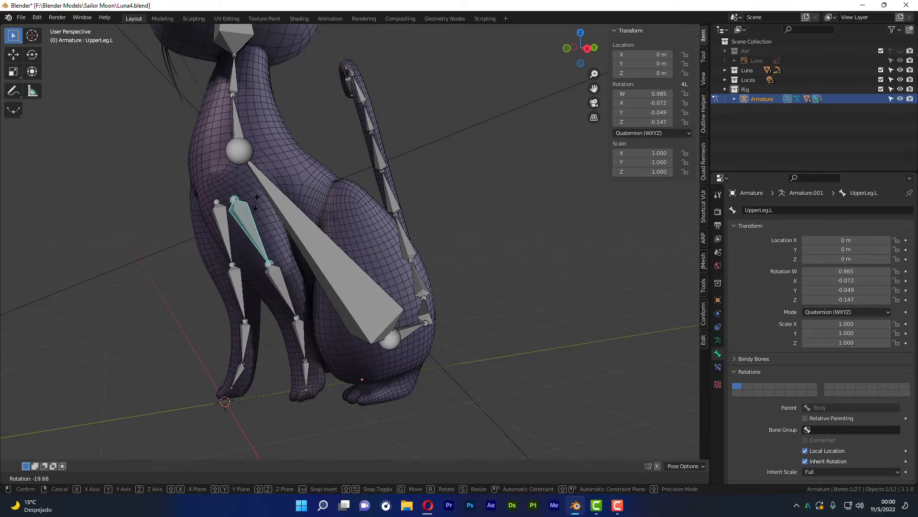
key(Escape)
middle_drag(248, 230, 289, 240)
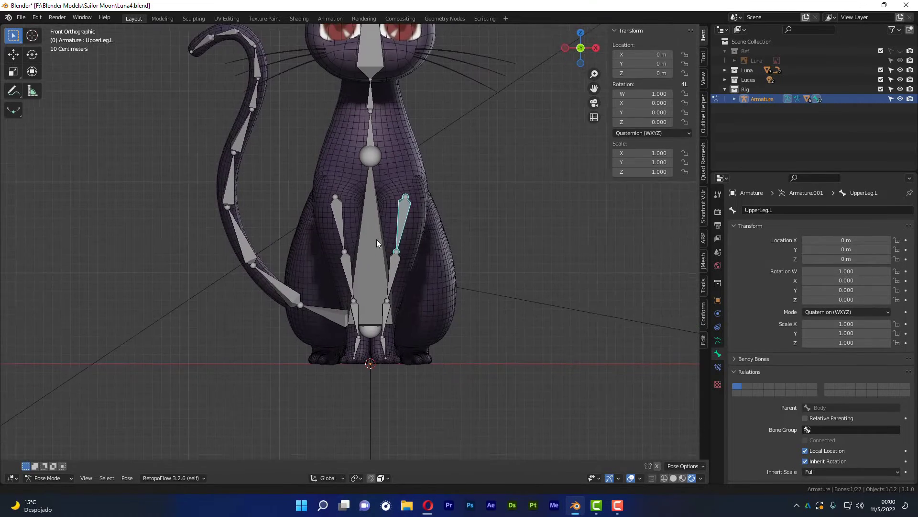
scroll(416, 237, up, 4)
key(r)
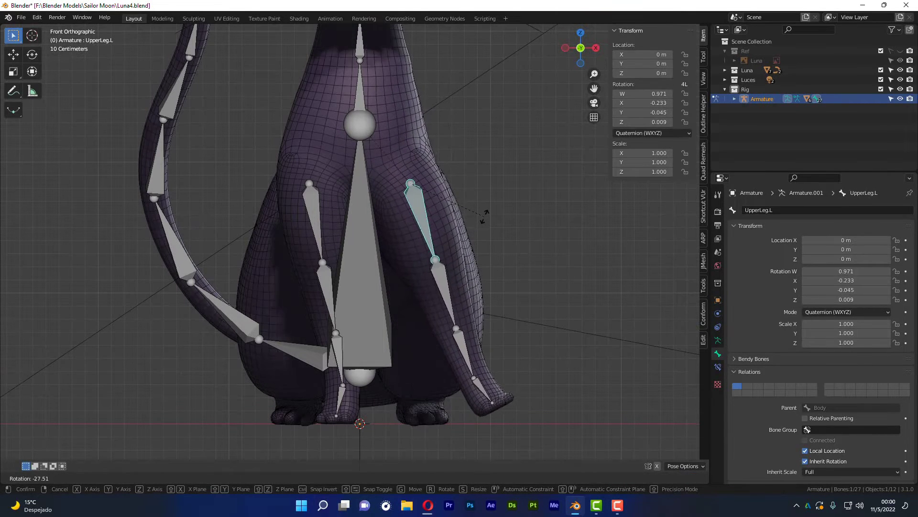
click(481, 225)
mouse_move(478, 239)
middle_down()
mouse_move(464, 283)
mouse_move(403, 286)
mouse_move(291, 235)
mouse_move(216, 241)
mouse_move(229, 253)
mouse_move(233, 240)
middle_up()
- Bend the leg by rotating Leg1.L, Leg2.L and Foot.L (25°)
click(244, 242)
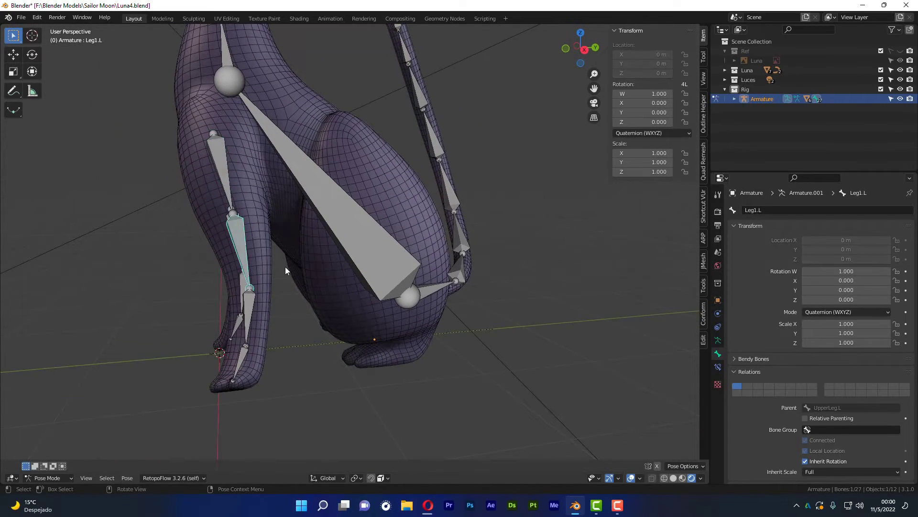
key(r)
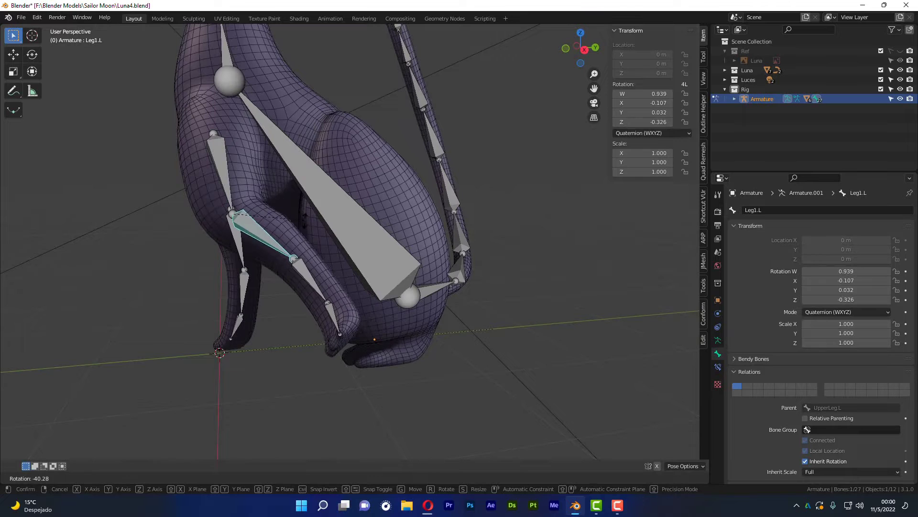
click(309, 257)
click(333, 282)
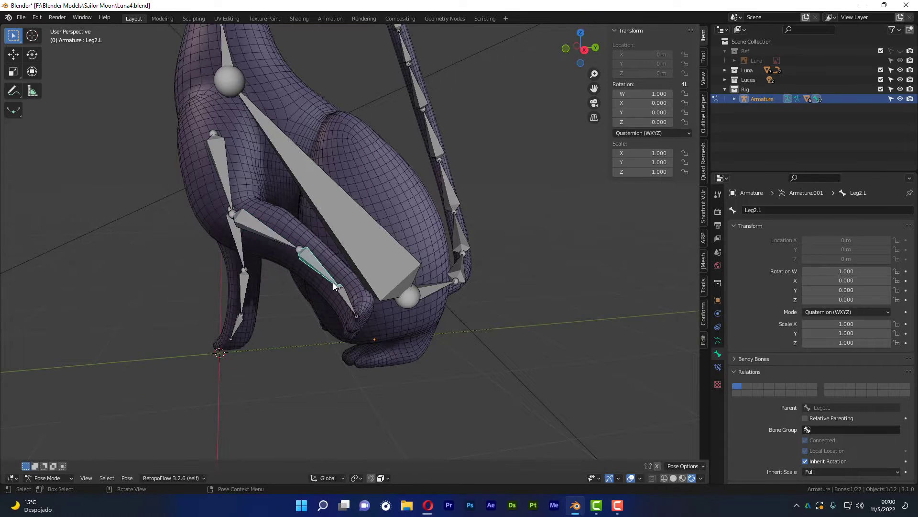
key(r)
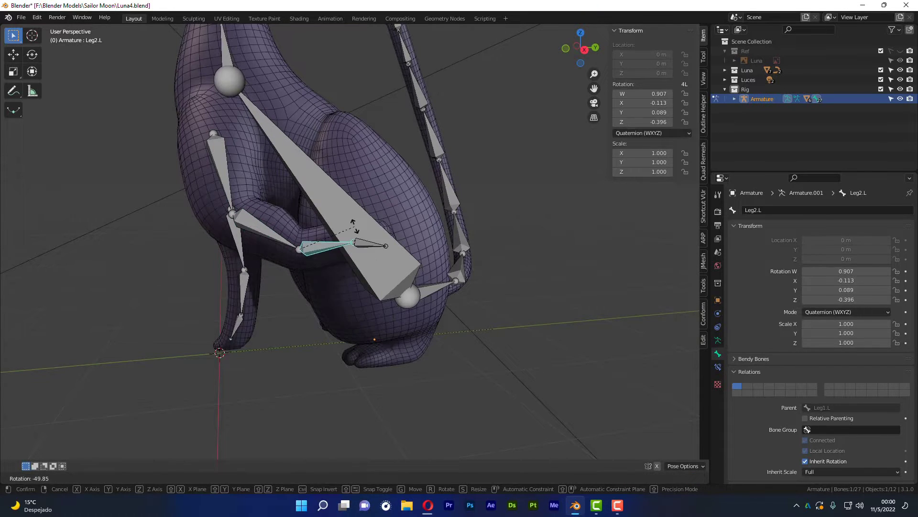
click(308, 276)
click(302, 311)
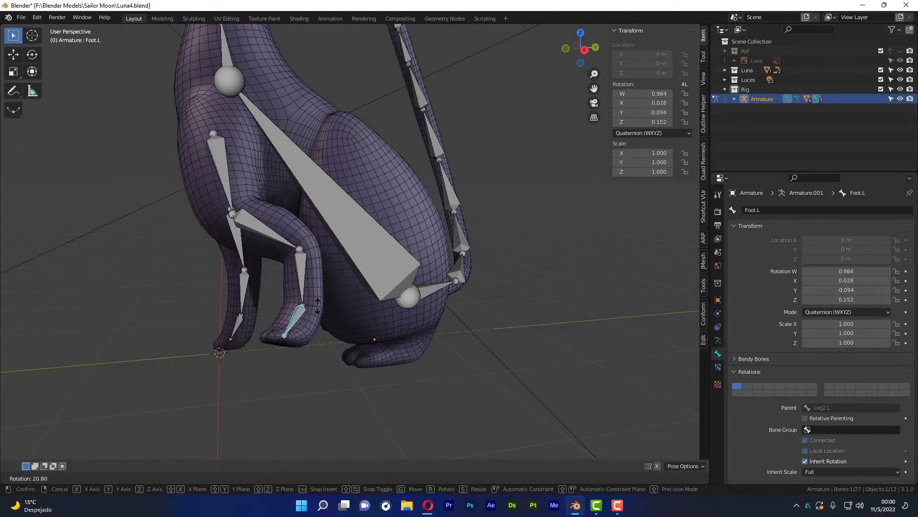
click(149, 259)
mouse_move(149, 259)
middle_down()
mouse_move(421, 222)
mouse_move(405, 247)
mouse_move(428, 245)
middle_up()
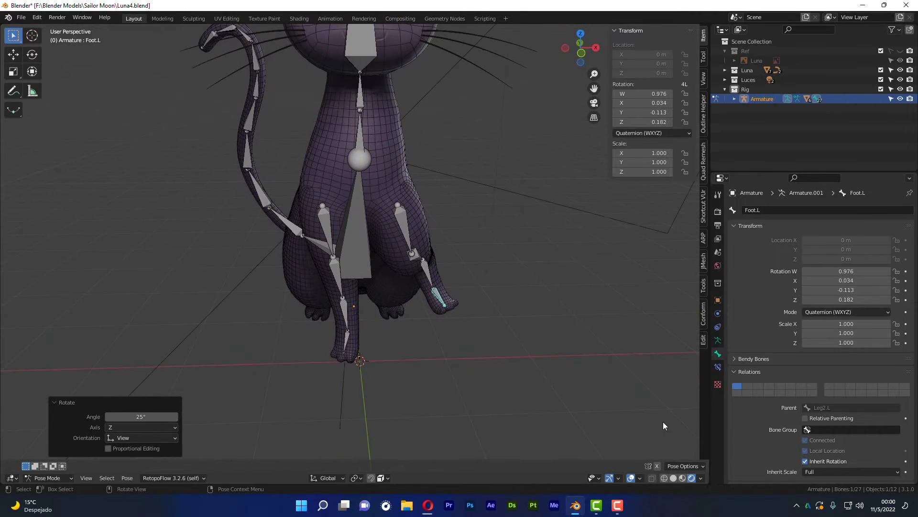
- Turn off the armature's In Front display and the mesh wireframe overlay
click(718, 341)
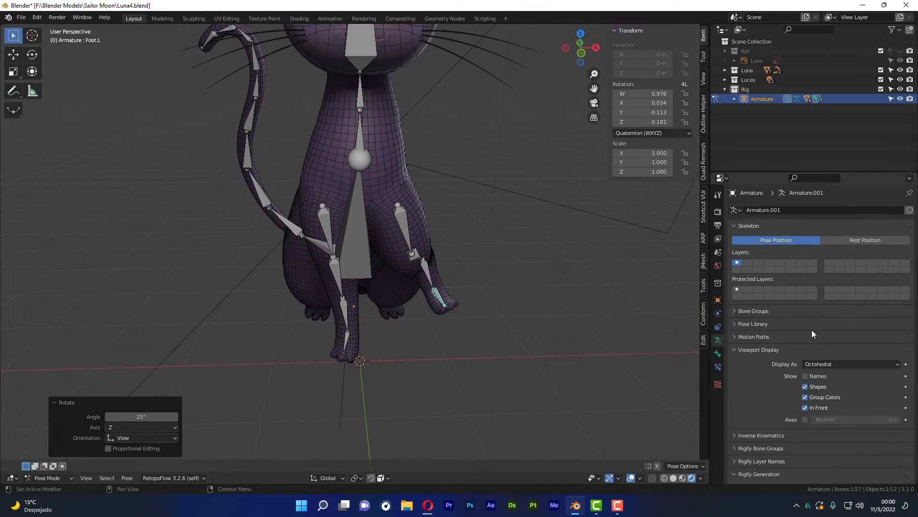
click(805, 407)
middle_drag(421, 287, 437, 317)
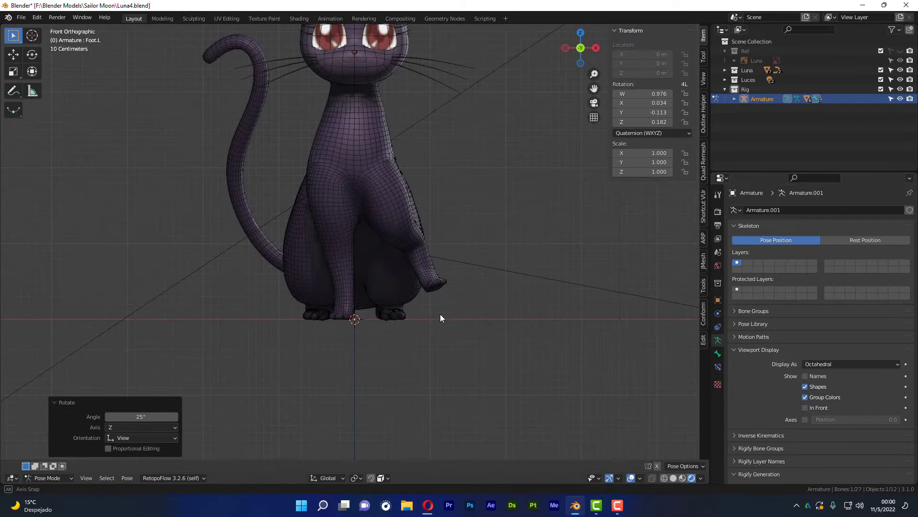
key(KP_1)
key(shift+z)
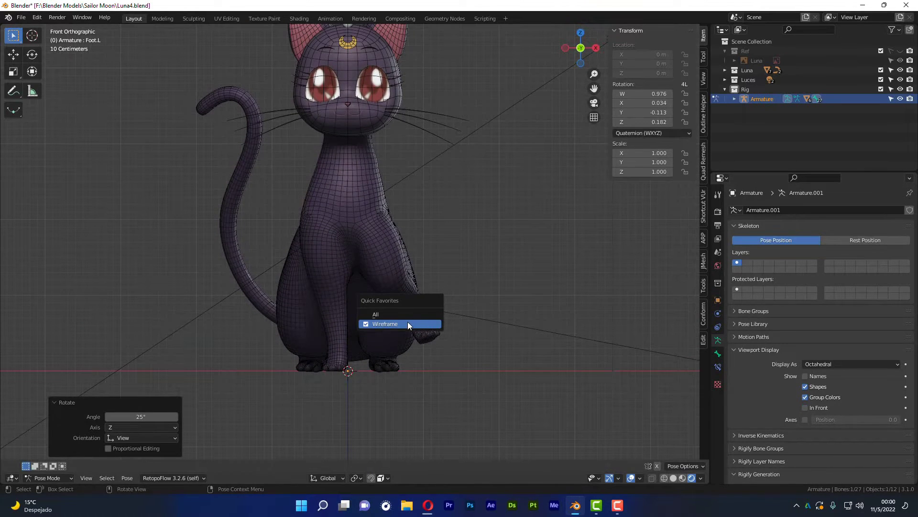
click(408, 322)
- Orbit around the cat to inspect the bent left leg from side and behind
mouse_move(499, 254)
middle_down()
mouse_move(455, 344)
mouse_move(416, 337)
middle_up()
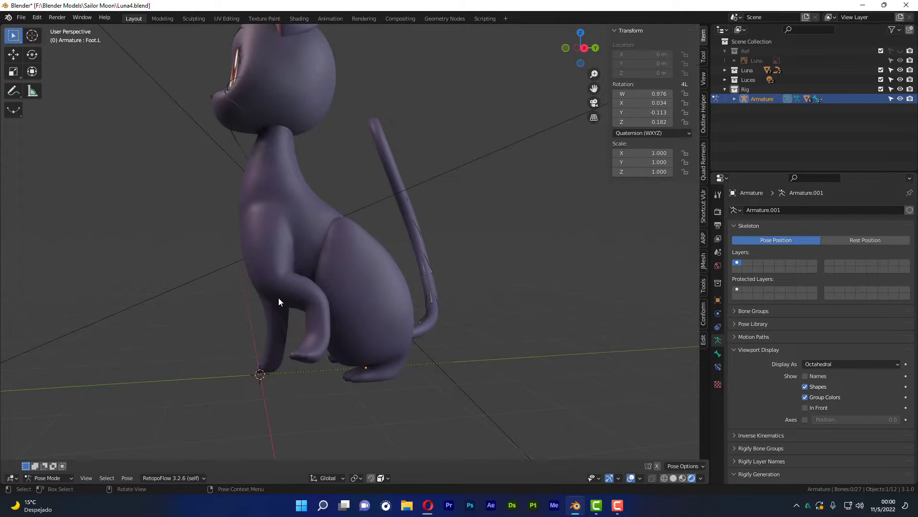
mouse_move(289, 300)
middle_down()
mouse_move(266, 324)
mouse_move(326, 316)
middle_up()
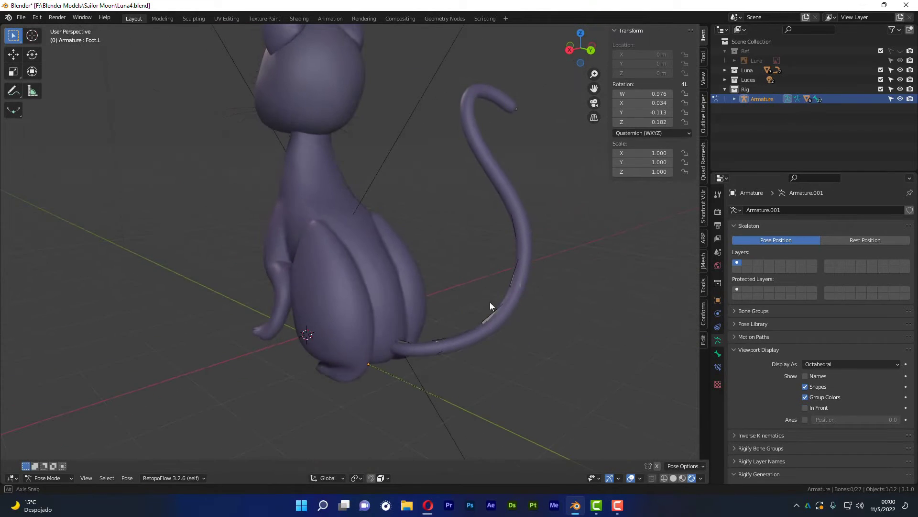
mouse_move(489, 303)
middle_down()
mouse_move(352, 303)
mouse_move(497, 303)
mouse_move(486, 273)
mouse_move(377, 270)
mouse_move(366, 257)
middle_up()
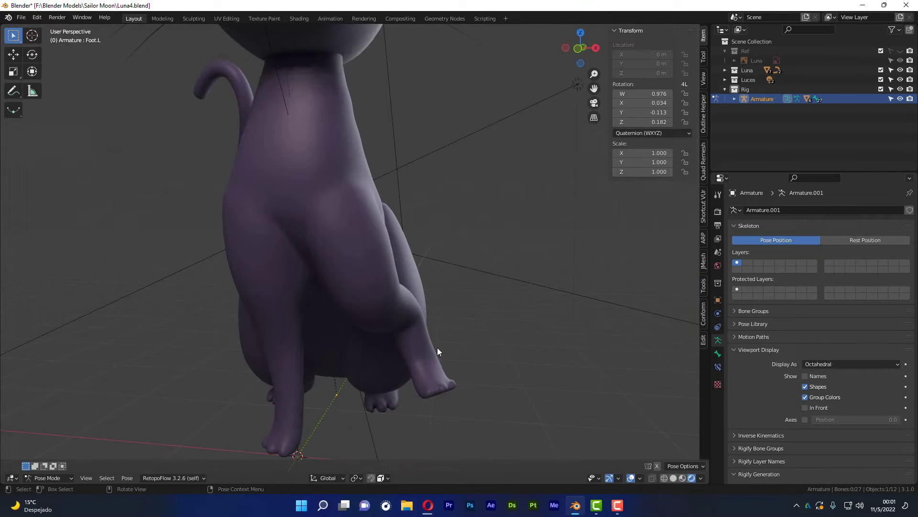
scroll(438, 352, down, 3)
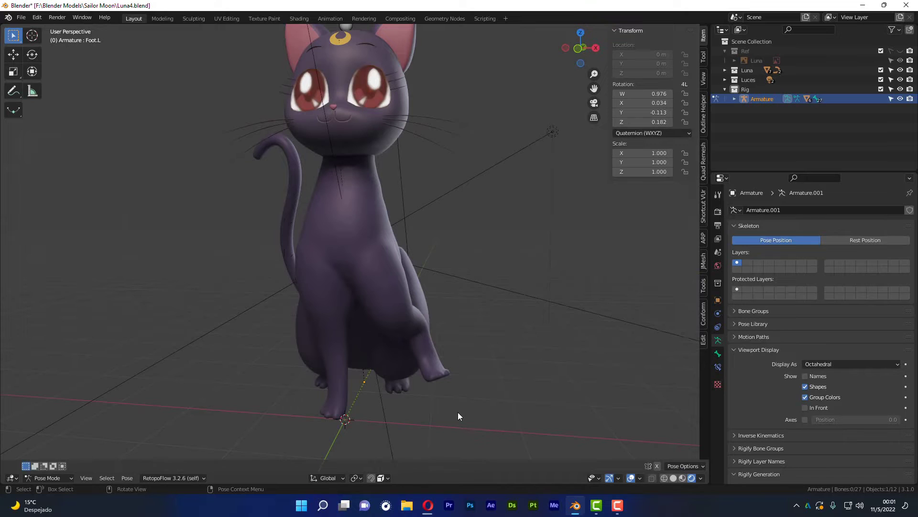
- Draw the bones in front of the mesh and clear every bone's transforms back to rest pose
click(805, 407)
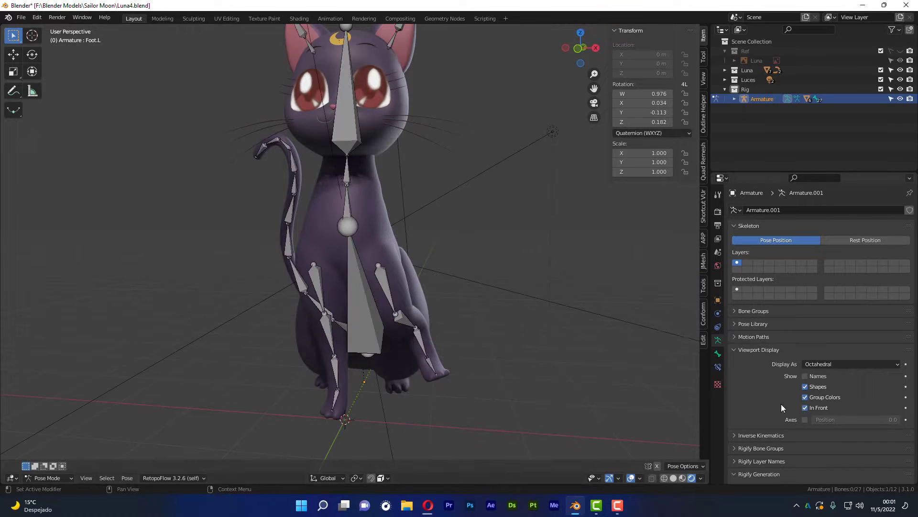
click(386, 280)
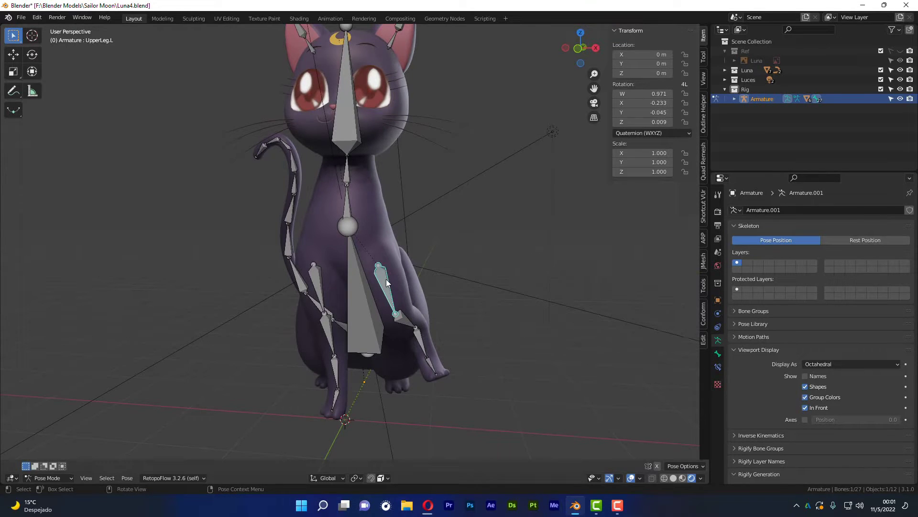
key(a)
key(q)
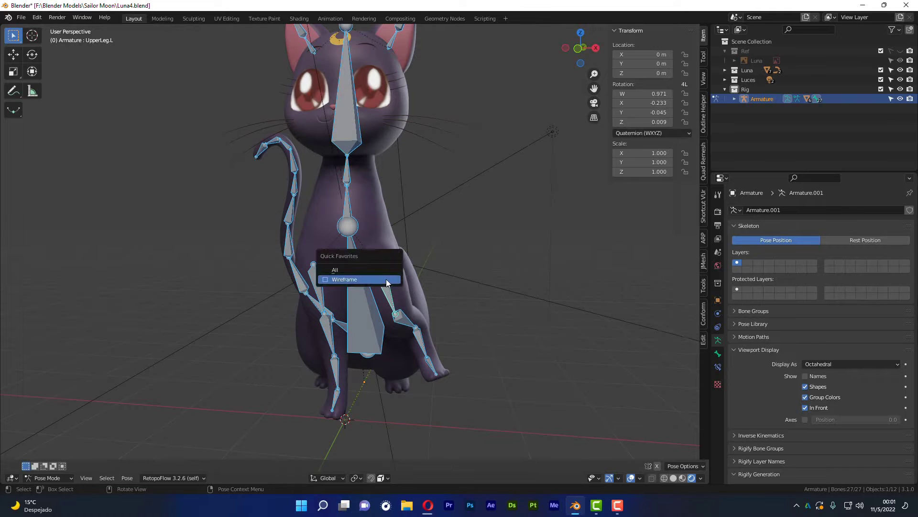
click(360, 269)
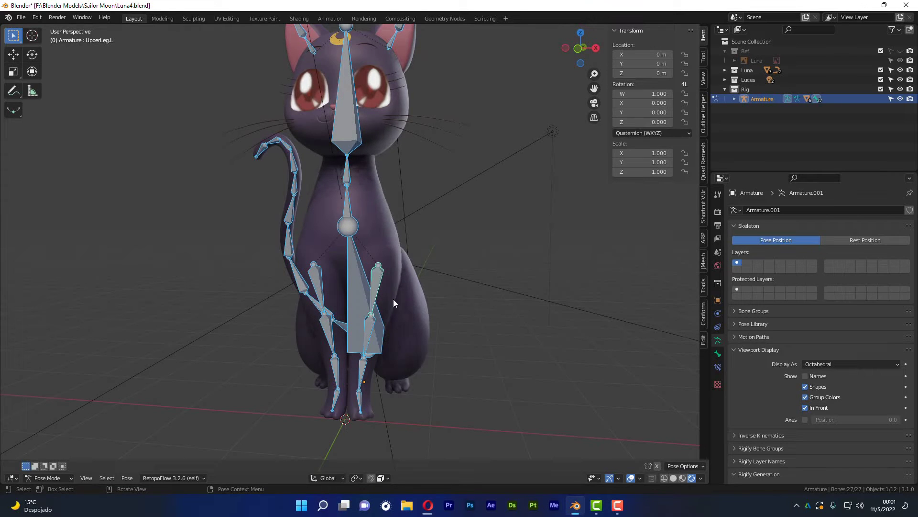
click(501, 346)
- Test-rotate UpperLeg.L in front orthographic view, then cancel the rotation
scroll(415, 340, up, 2)
scroll(429, 337, up, 2)
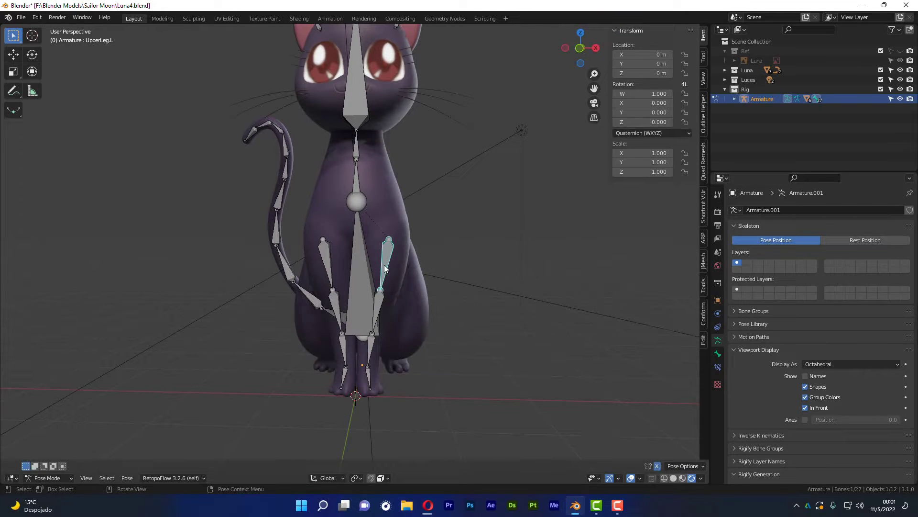
key(KP_1)
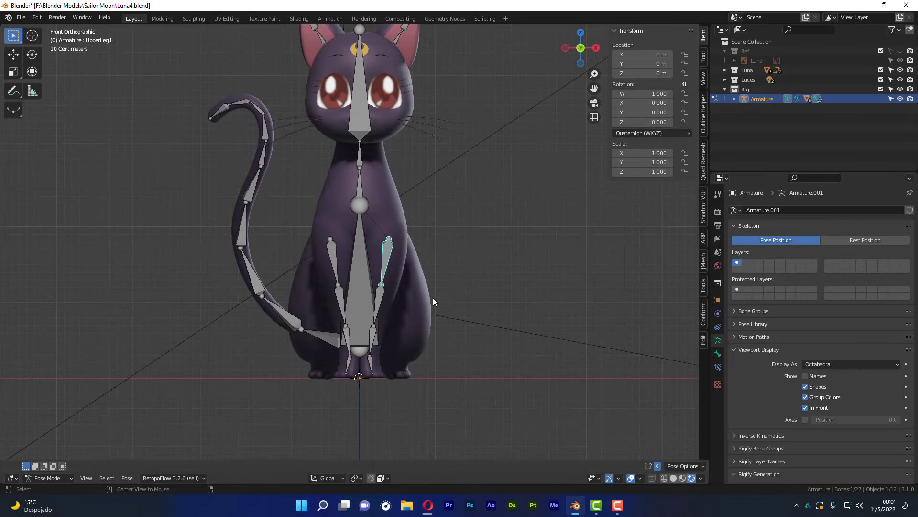
key(r)
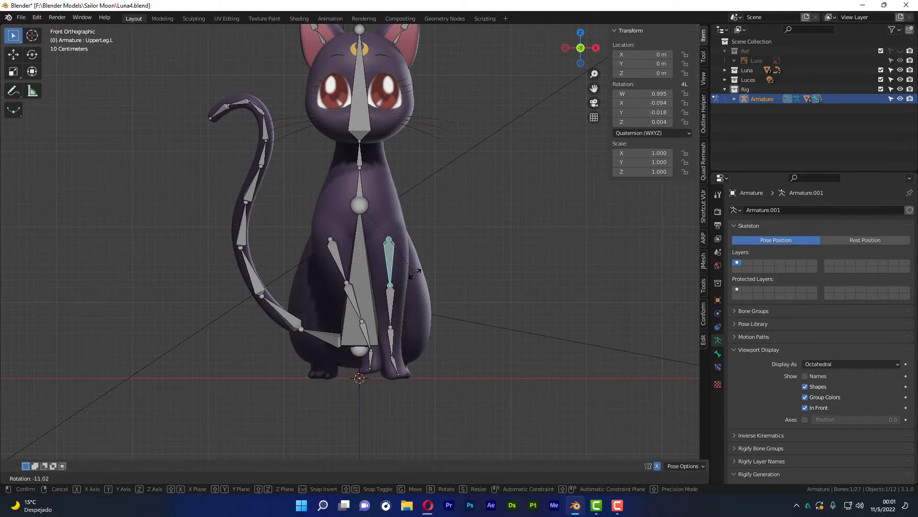
key(Escape)
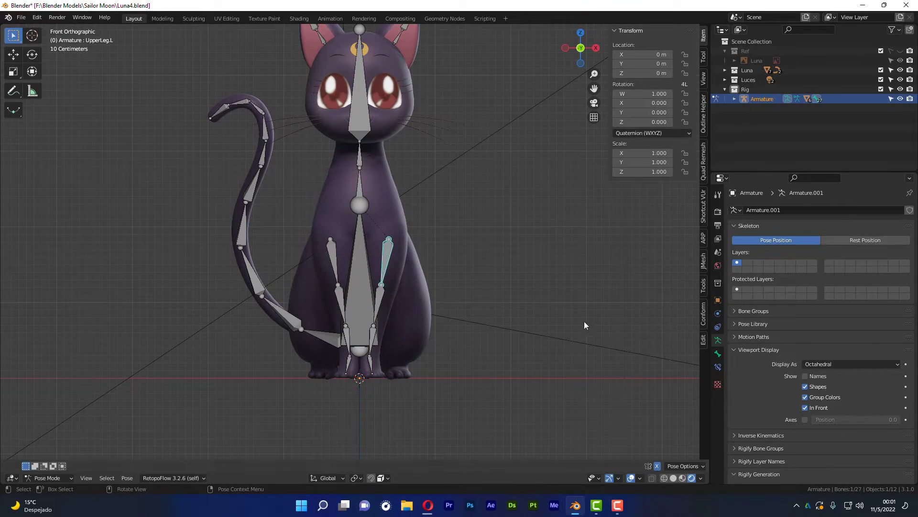
- Display each bone's local axes and orbit to inspect the leg bone axes
click(805, 419)
scroll(359, 269, up, 2)
scroll(346, 260, up, 3)
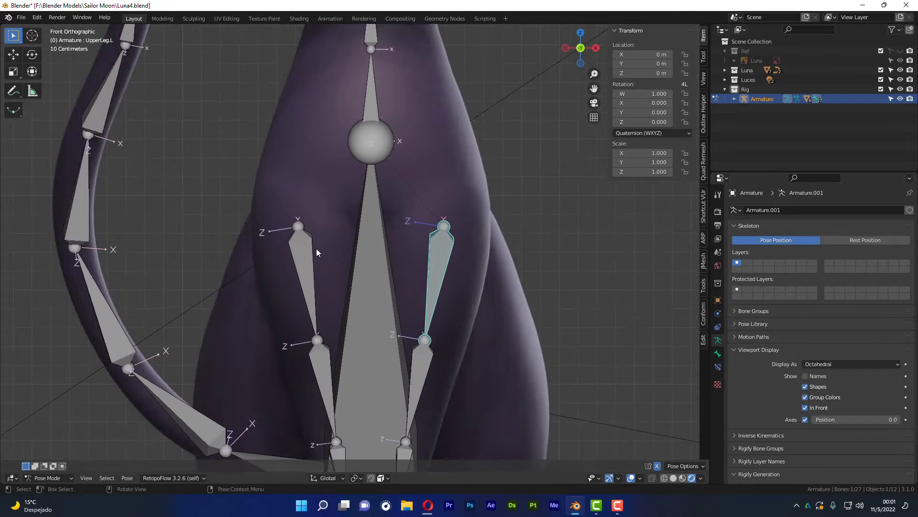
scroll(317, 249, up, 2)
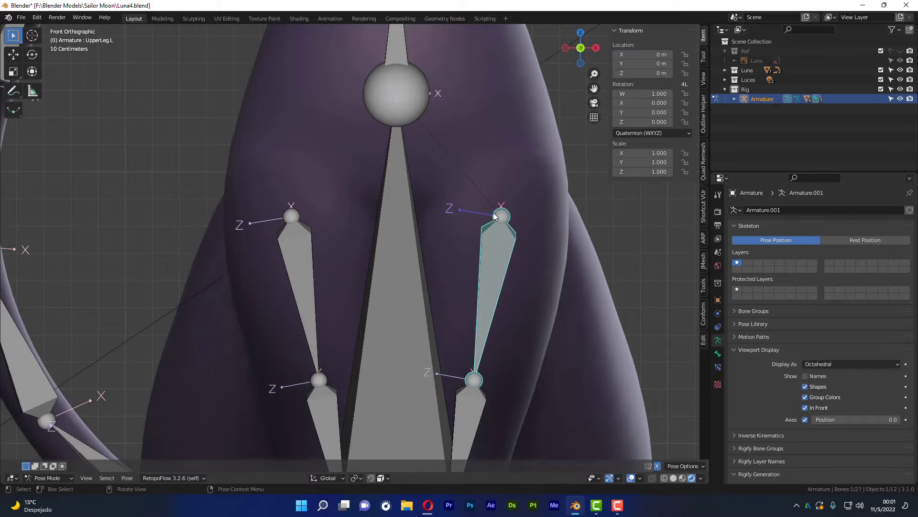
mouse_move(495, 216)
middle_down()
mouse_move(514, 281)
mouse_move(495, 288)
mouse_move(521, 308)
middle_up()
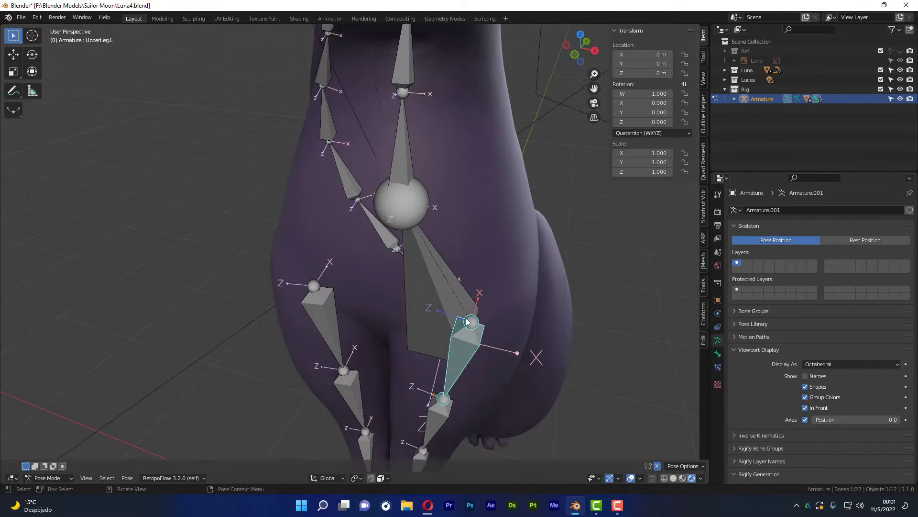
mouse_move(393, 292)
middle_down()
mouse_move(429, 300)
mouse_move(435, 286)
middle_up()
scroll(457, 222, down, 3)
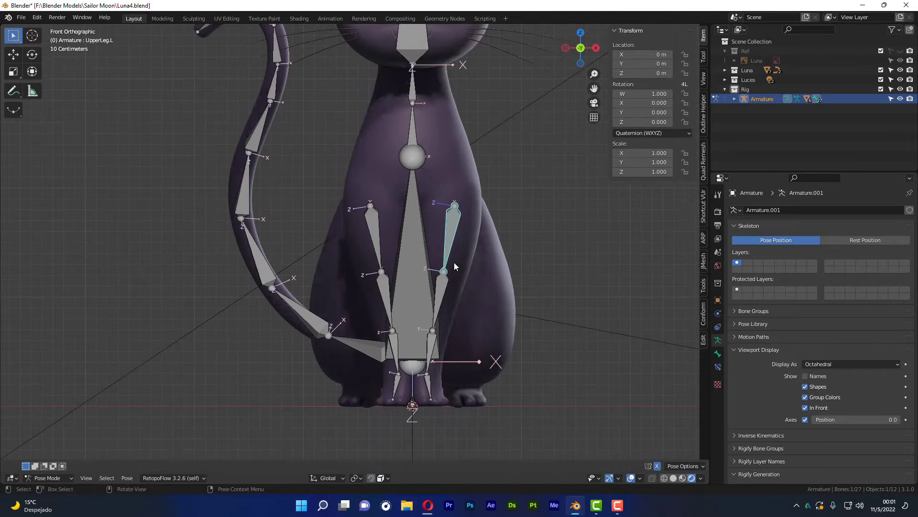
scroll(452, 265, up, 1)
- Rotate UpperLeg.L and UpperLeg.R so both legs hang straight, after two cancelled trial rotations
key(r)
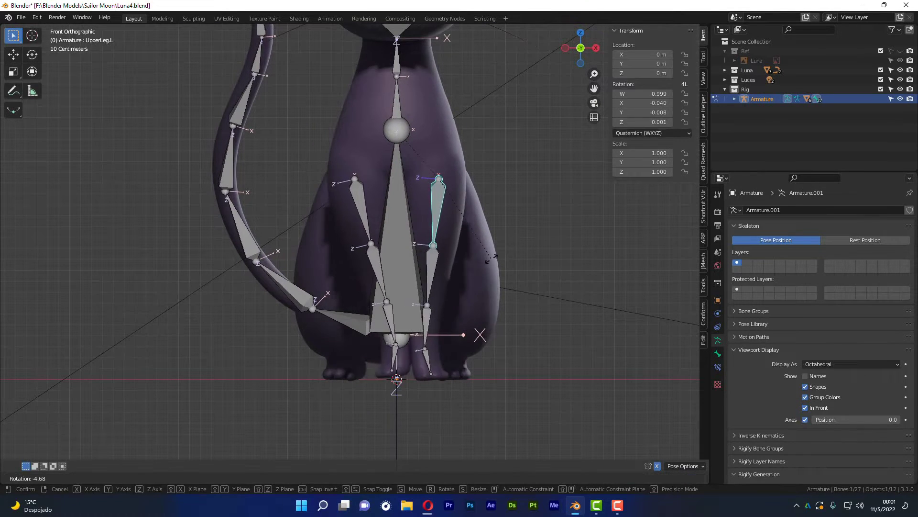
key(Escape)
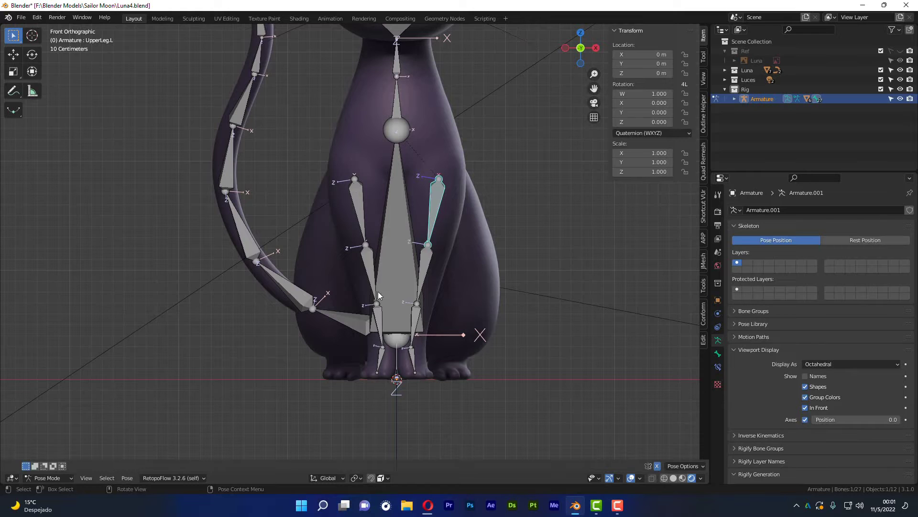
key(r)
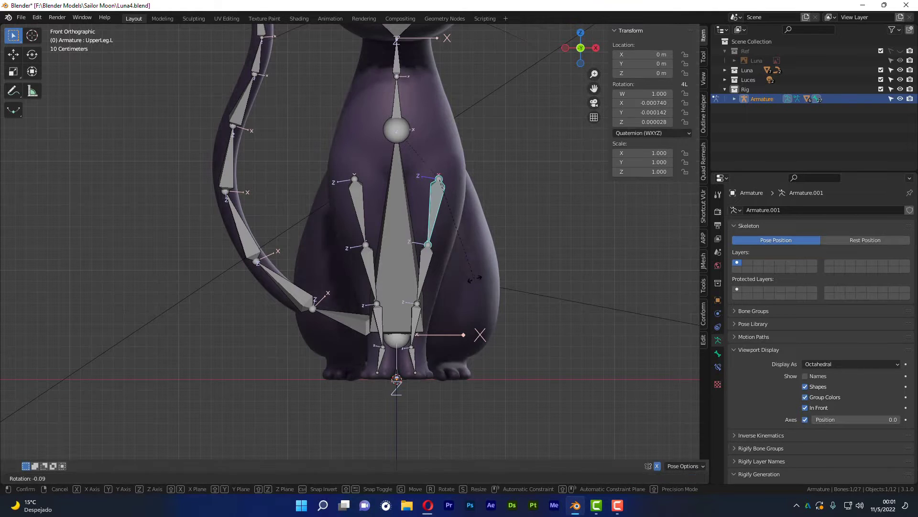
key(Escape)
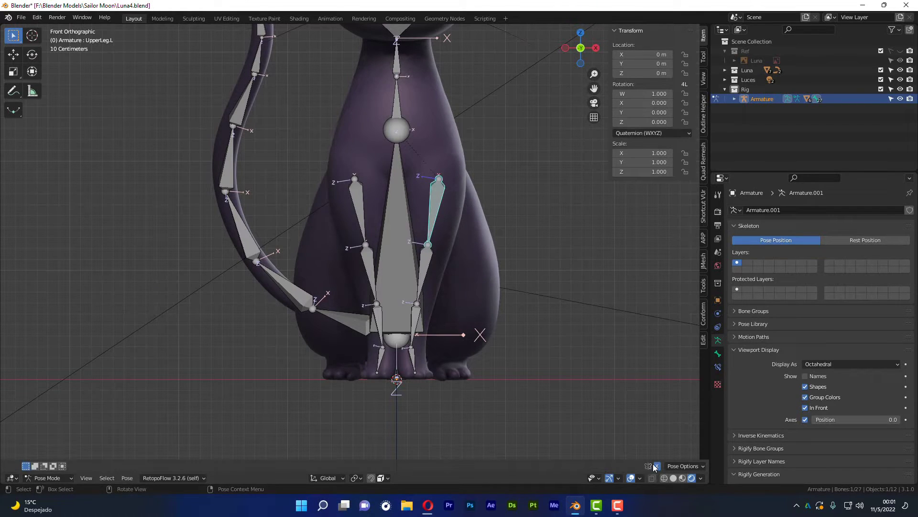
key(r)
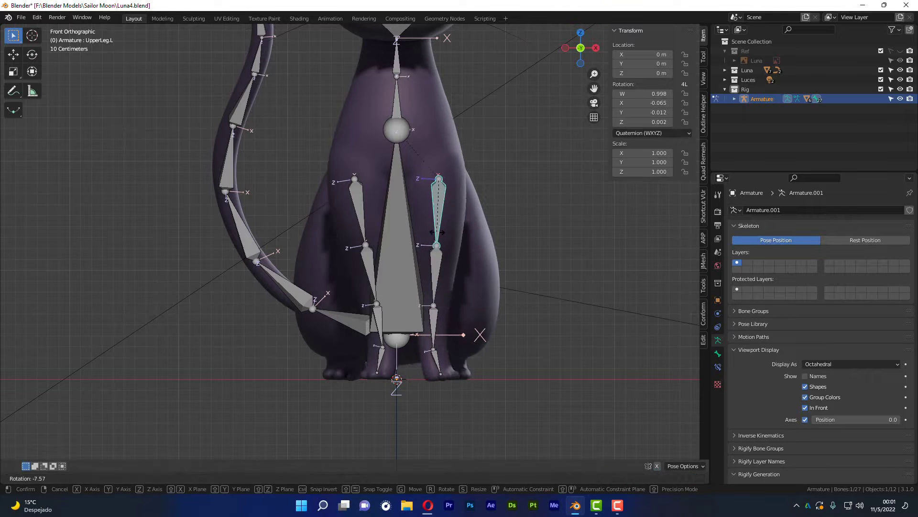
click(440, 237)
click(357, 199)
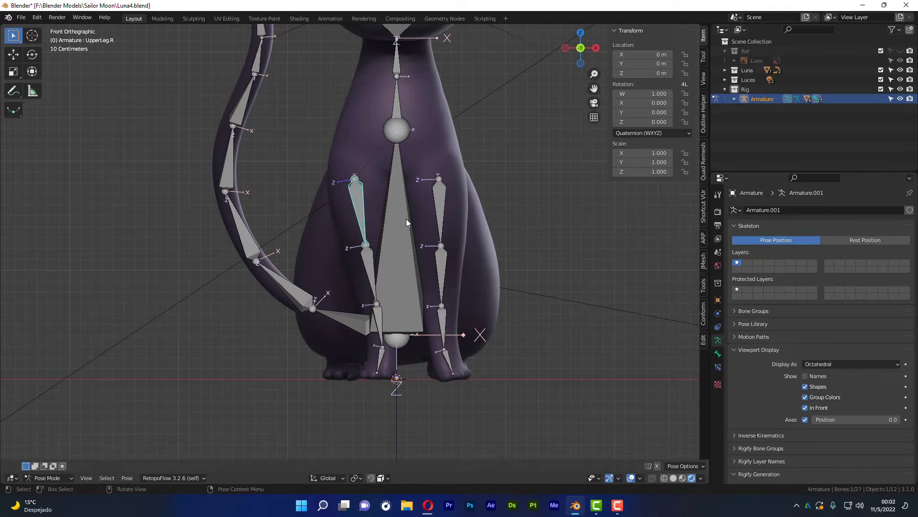
key(r)
click(398, 228)
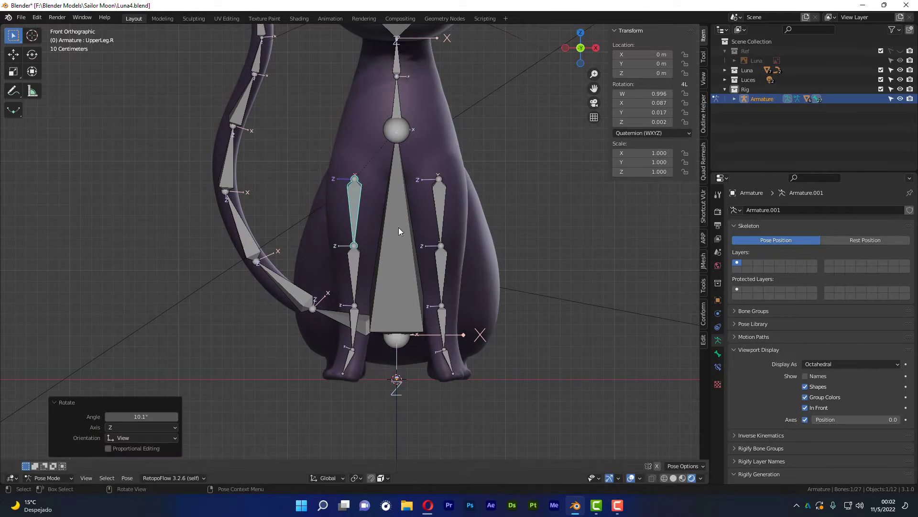
click(434, 372)
- Stop drawing bones in front of the mesh and select the Head bone
scroll(426, 366, down, 3)
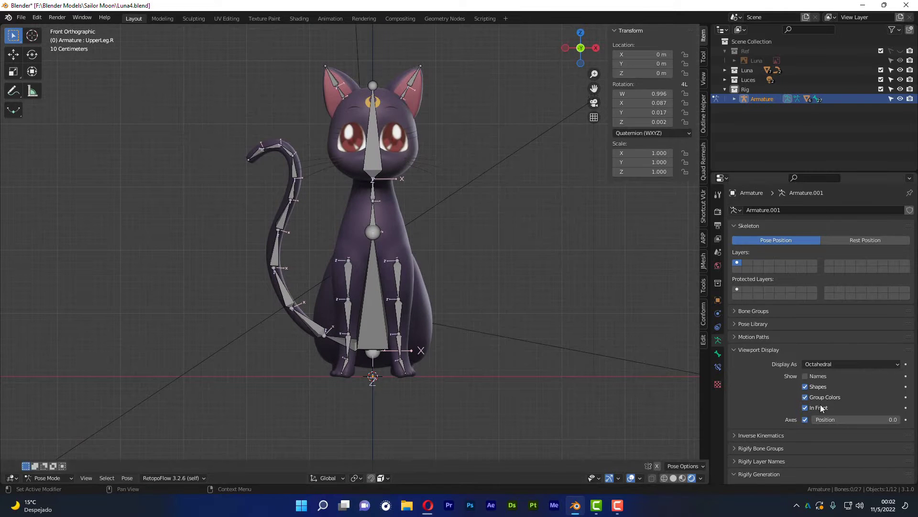
click(805, 407)
mouse_move(335, 357)
middle_down()
mouse_move(311, 355)
mouse_move(357, 352)
mouse_move(297, 378)
mouse_move(249, 373)
mouse_move(290, 313)
mouse_move(358, 277)
mouse_move(301, 260)
mouse_move(314, 262)
middle_up()
click(304, 228)
scroll(371, 251, up, 2)
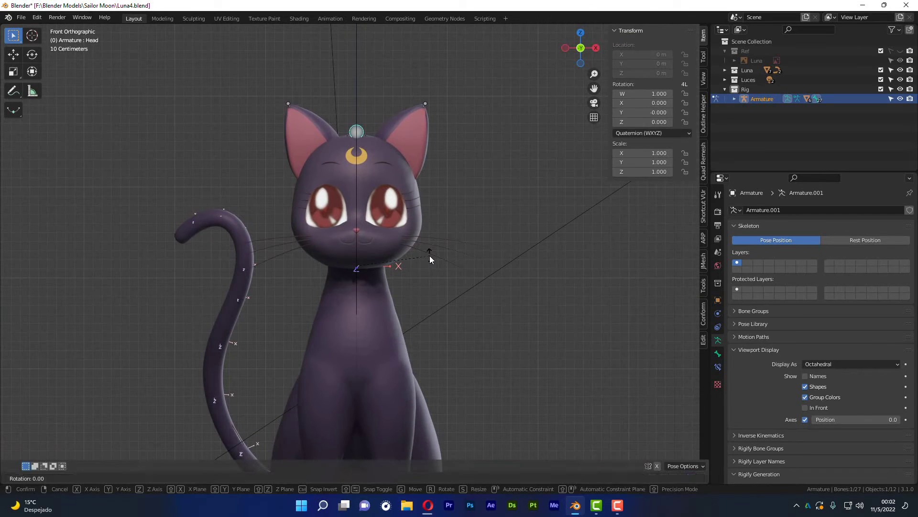
- Tilt the cat's head with the Rotate tool on the Head bone, then cancel back to rest
click(32, 55)
mouse_move(373, 268)
mouse_down()
mouse_move(402, 282)
mouse_move(398, 260)
mouse_move(407, 261)
mouse_up()
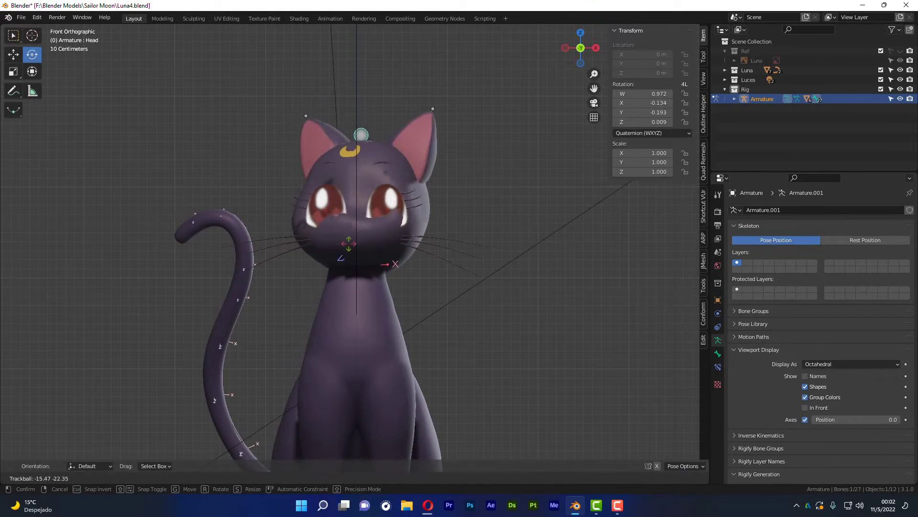
drag(406, 261, 387, 271)
right_click(387, 271)
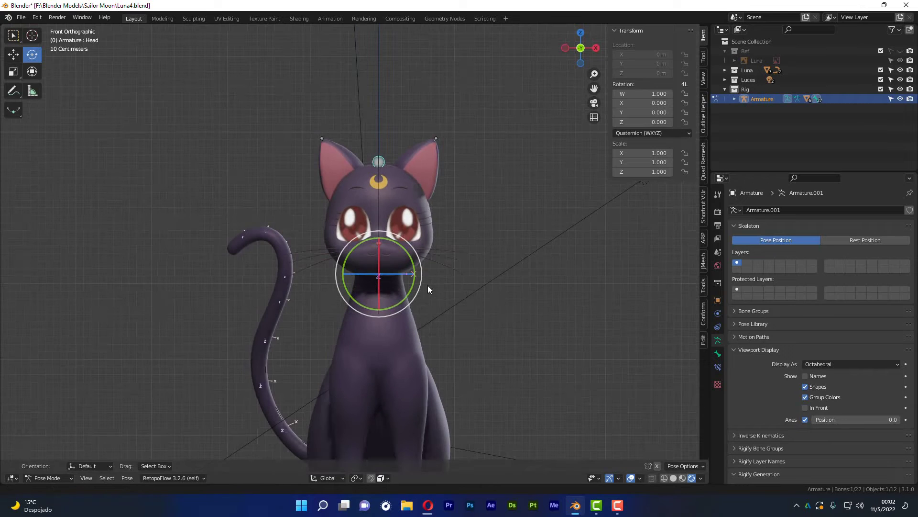
middle_drag(427, 285, 372, 205)
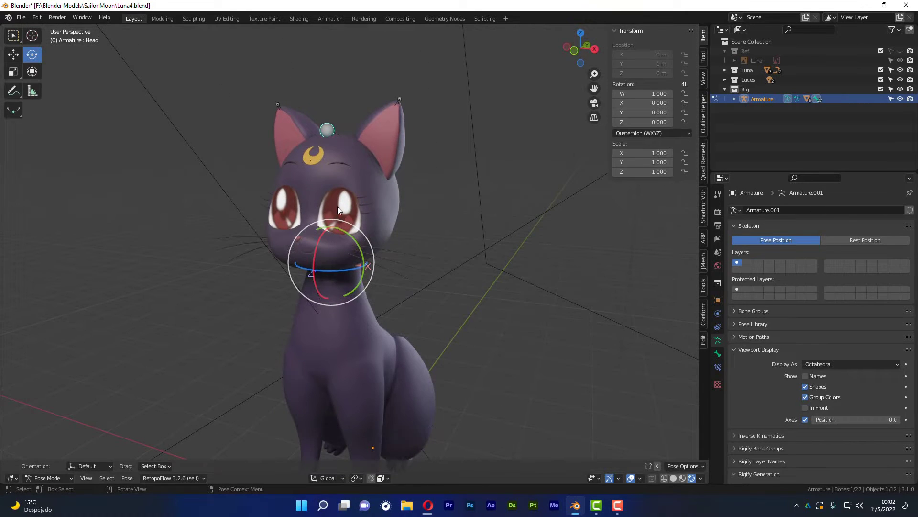
key(ctrl+Tab)
- In Object Mode, parent the cat's eyes to the armature with automatic weights
click(263, 208)
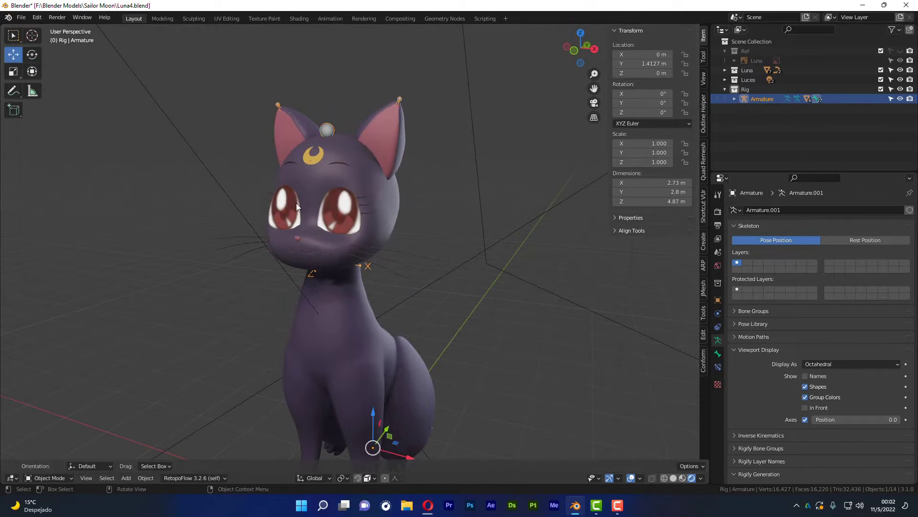
click(329, 208)
middle_drag(447, 234, 338, 195)
shift+click(305, 129)
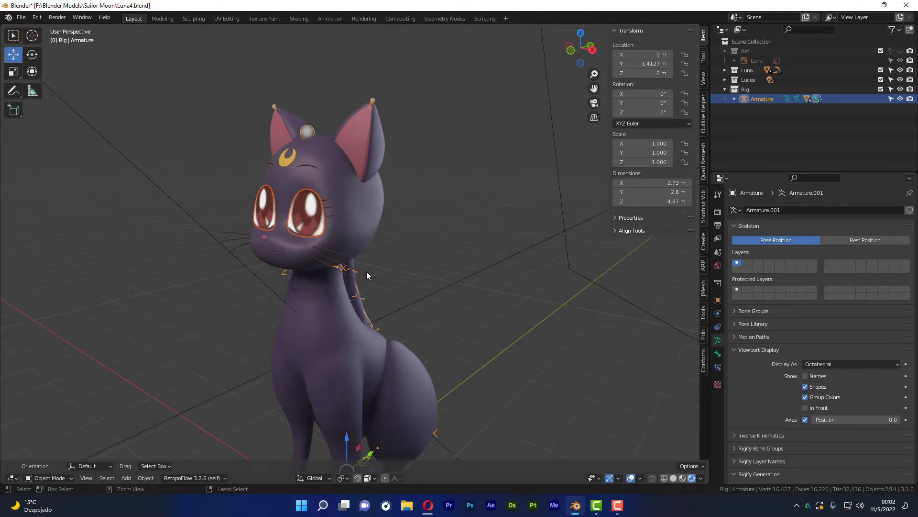
key(ctrl+p)
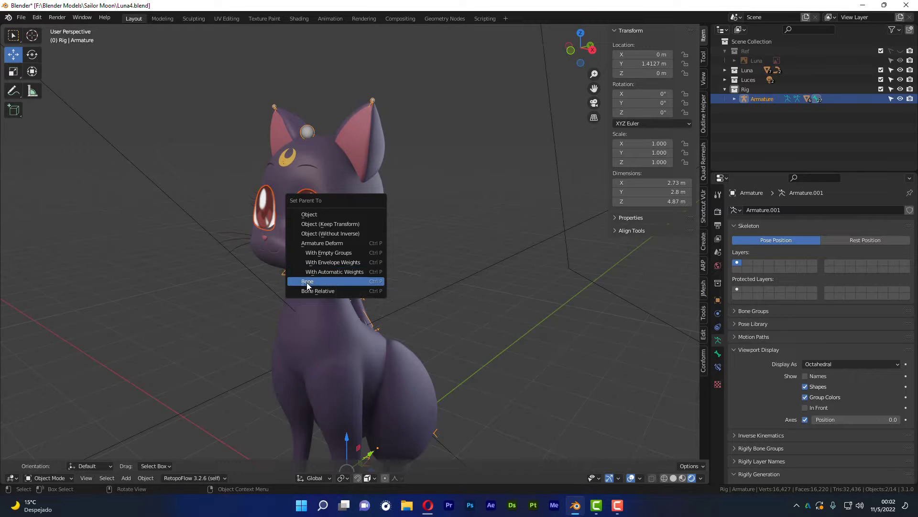
click(335, 272)
- Select the forehead sphere and try see-through and wireframe shading before returning to solid
click(428, 248)
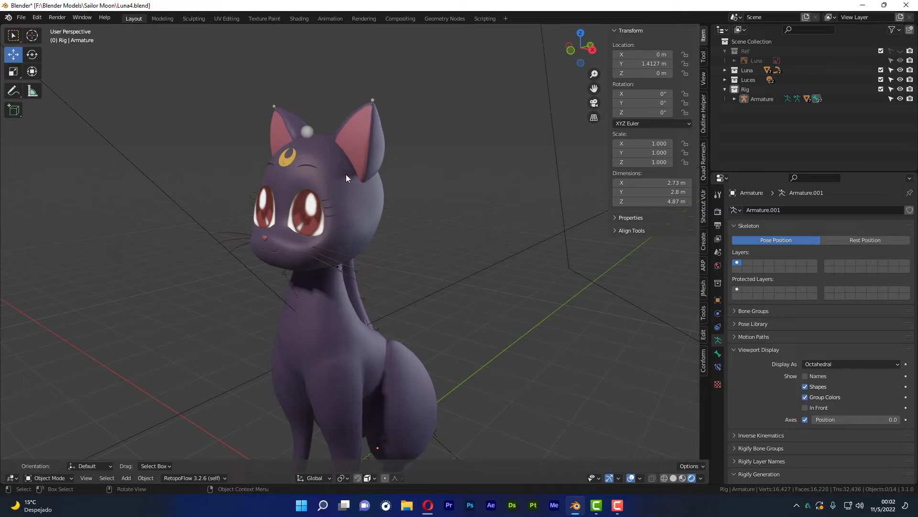
click(309, 134)
key(alt+z)
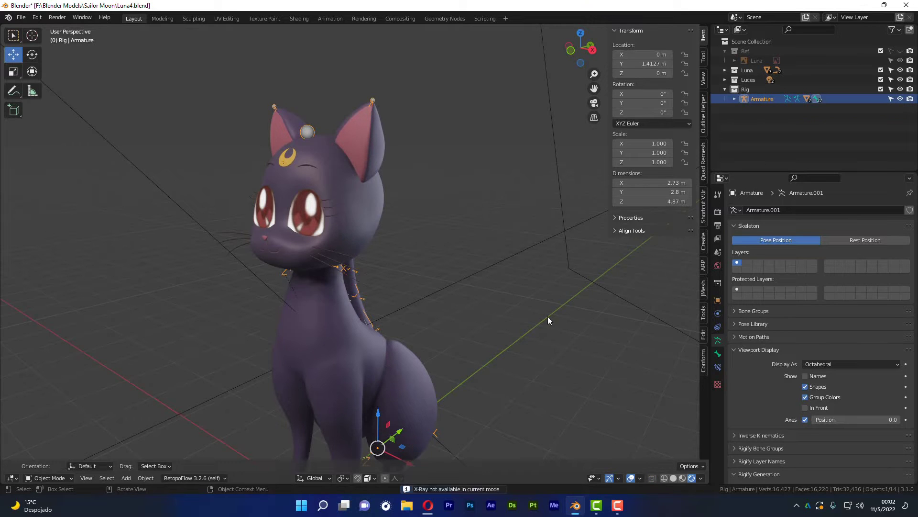
click(665, 479)
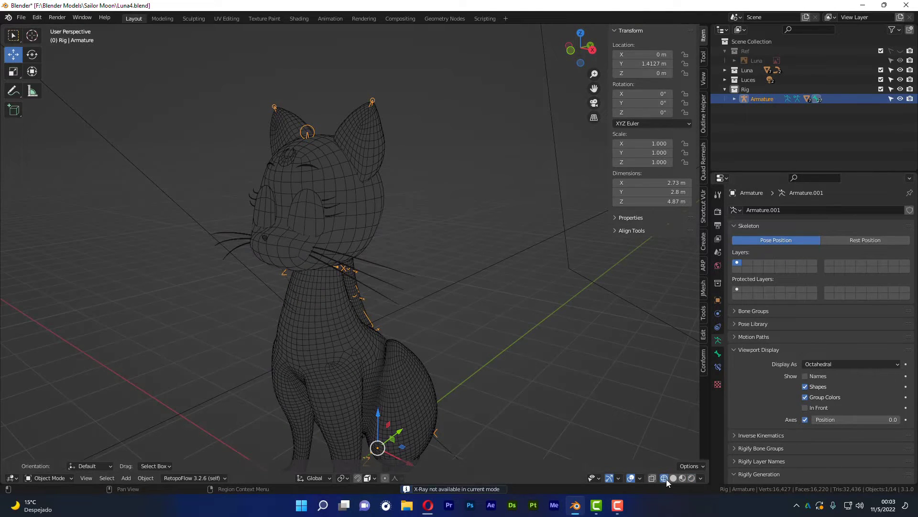
click(692, 477)
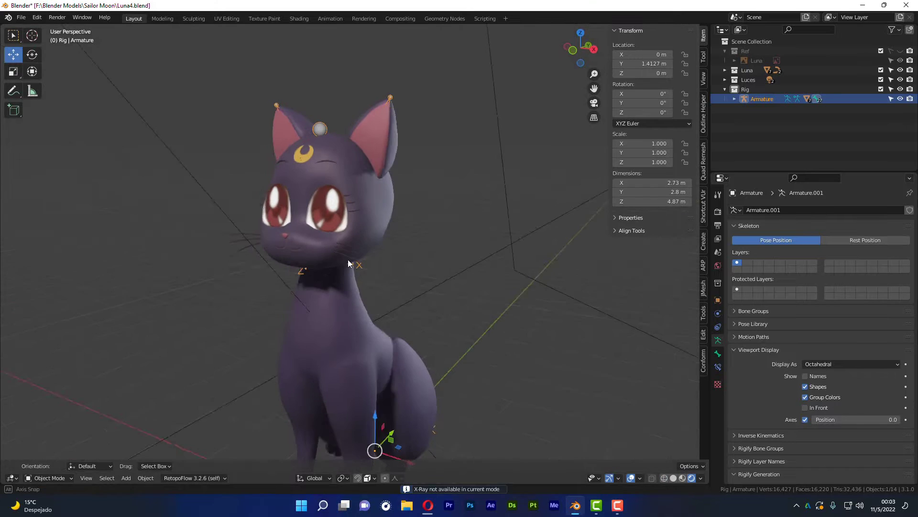
middle_drag(348, 259, 369, 261)
- Draw bones in front of the mesh again and put the armature in Pose Mode
click(818, 408)
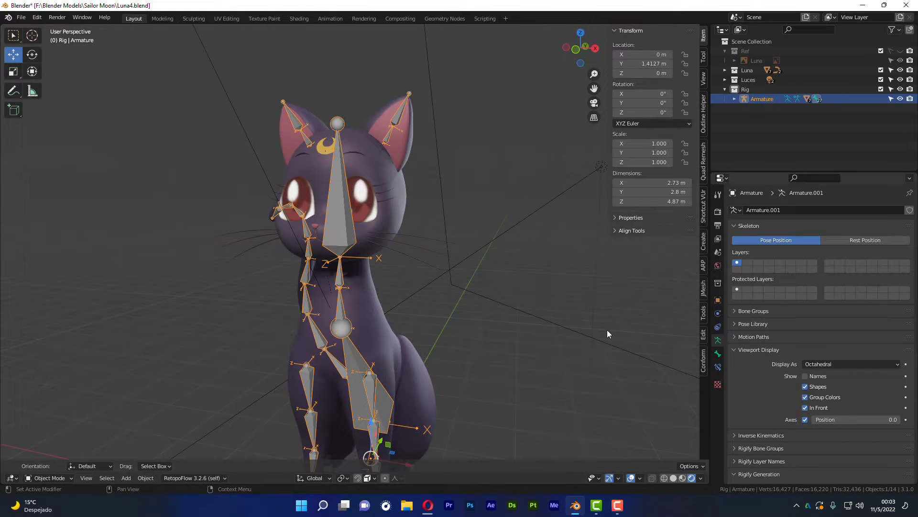
click(343, 219)
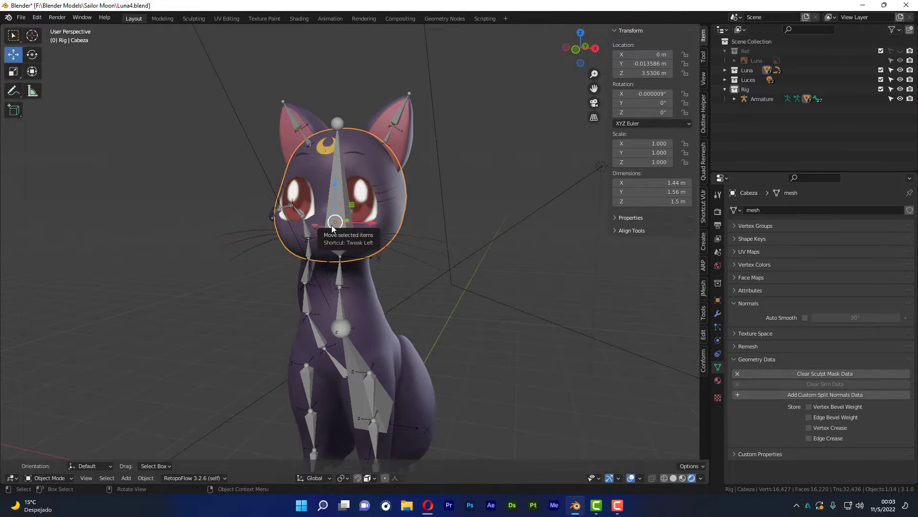
click(337, 231)
key(ctrl+Tab)
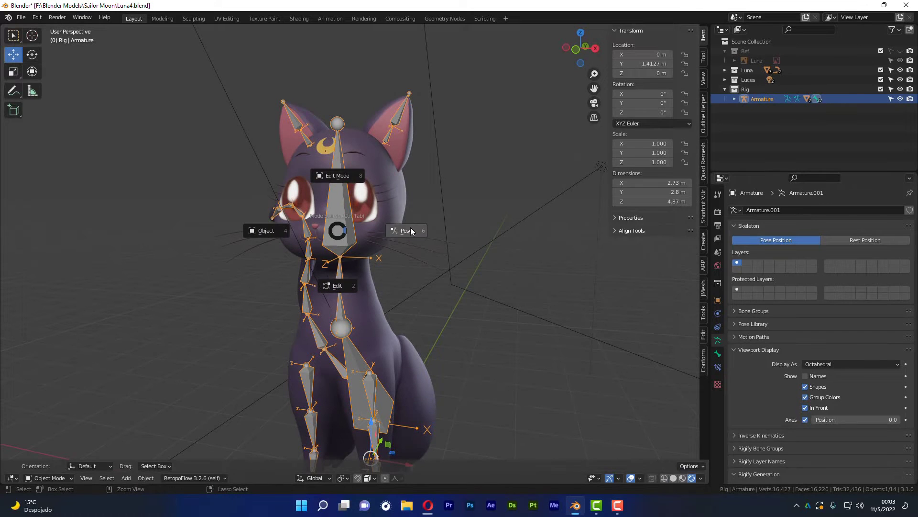
click(411, 230)
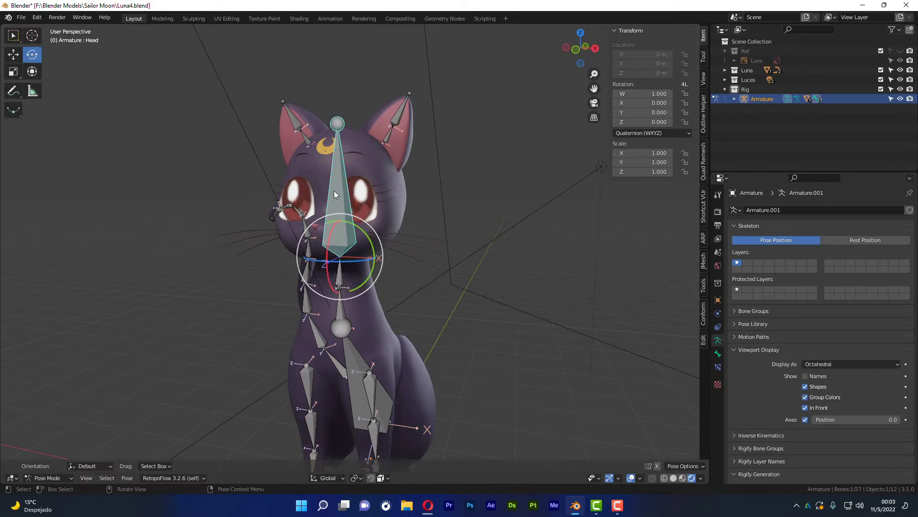
- Hide the bone axes and In Front drawing, then freely turn the cat's head
click(805, 418)
click(806, 407)
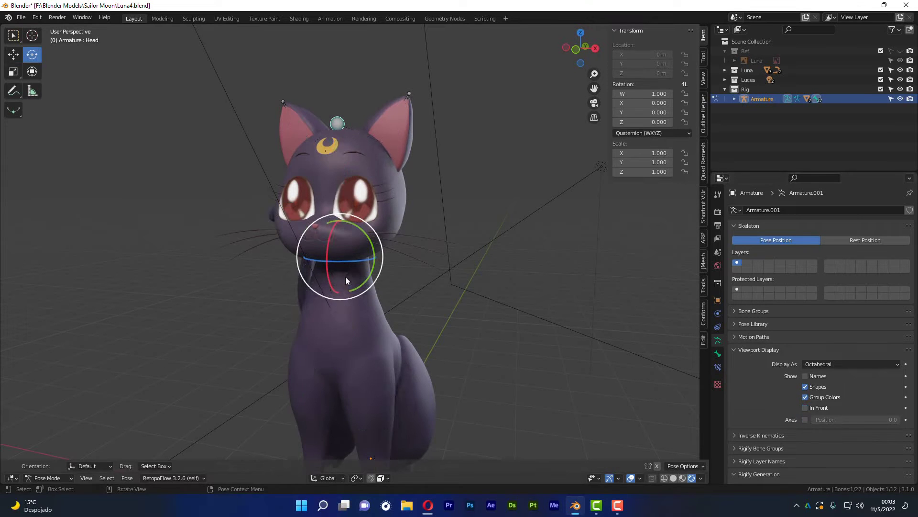
key(KP_1)
mouse_move(374, 251)
mouse_down()
mouse_move(360, 211)
mouse_move(337, 230)
mouse_up()
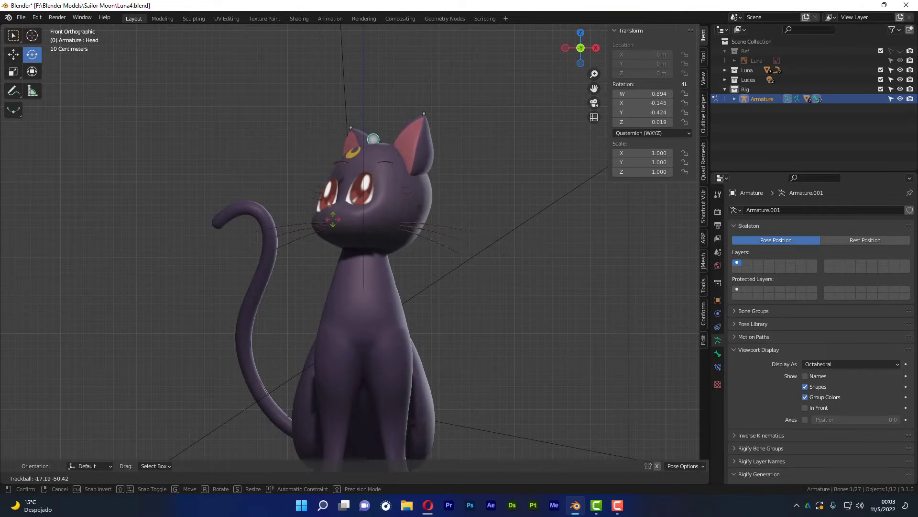
scroll(352, 296, down, 4)
scroll(230, 307, down, 2)
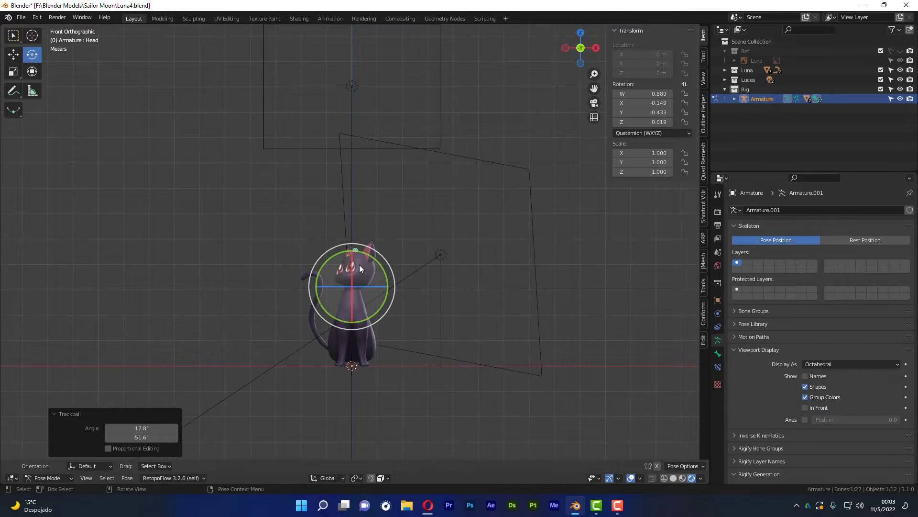
scroll(360, 265, up, 4)
- Trackball-rotate the Head bone three more times, orbiting to check the mesh follows
key(r)
key(r)
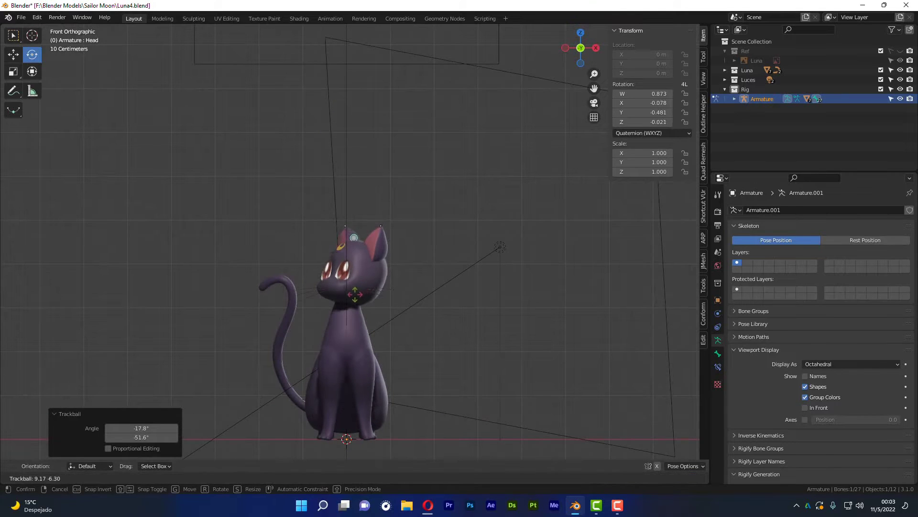
click(335, 309)
key(r)
key(r)
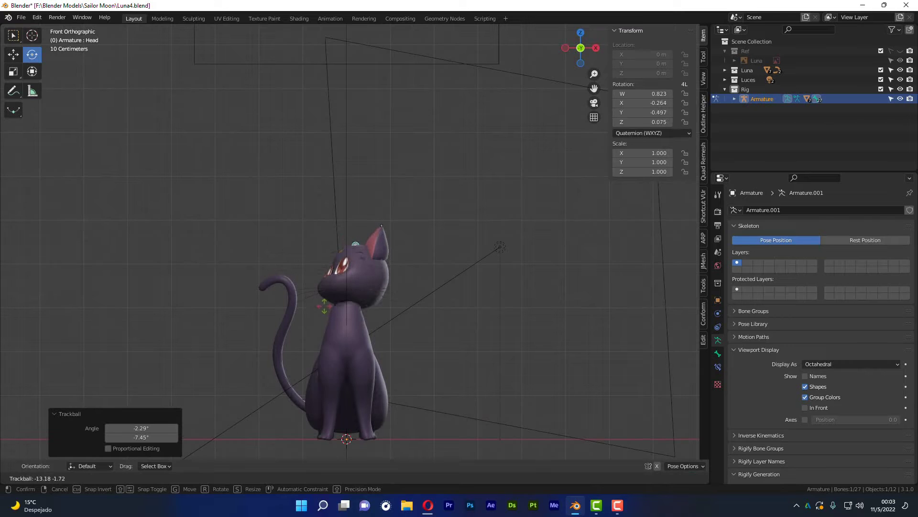
click(363, 293)
key(r)
key(r)
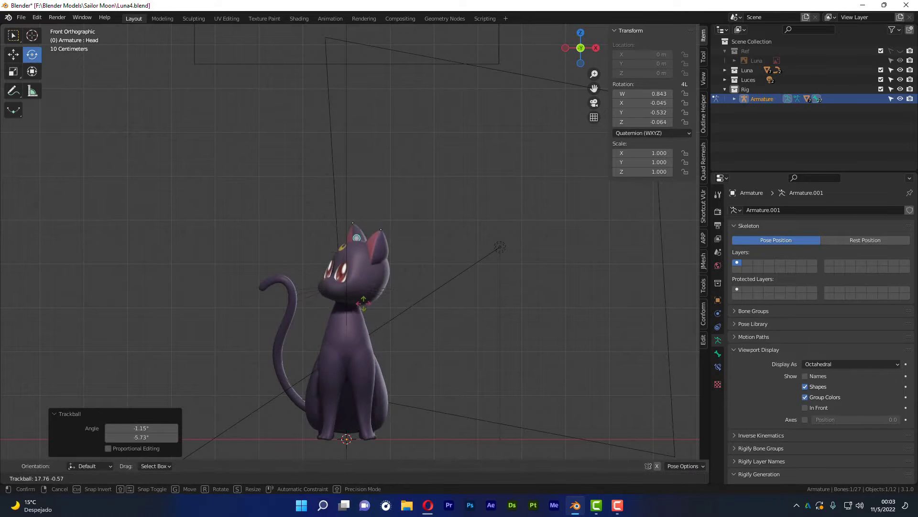
click(414, 284)
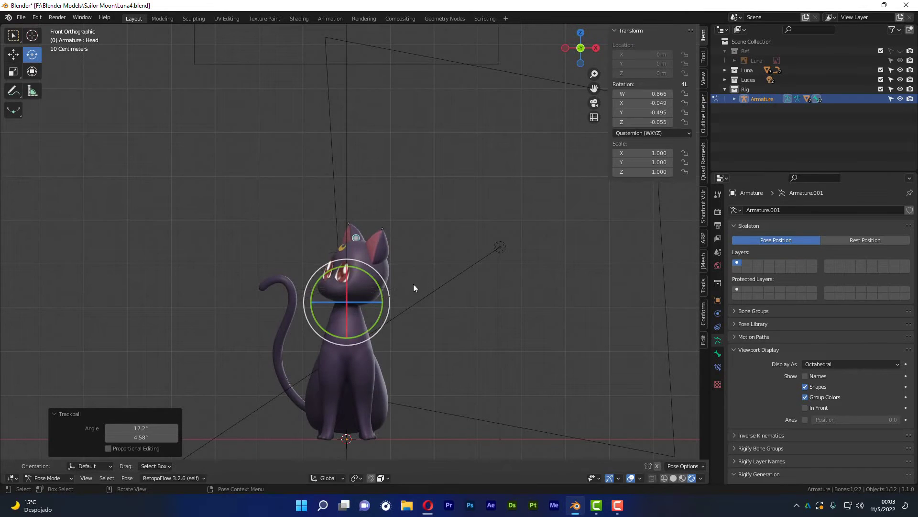
mouse_move(413, 283)
middle_down()
mouse_move(486, 286)
mouse_move(440, 283)
middle_up()
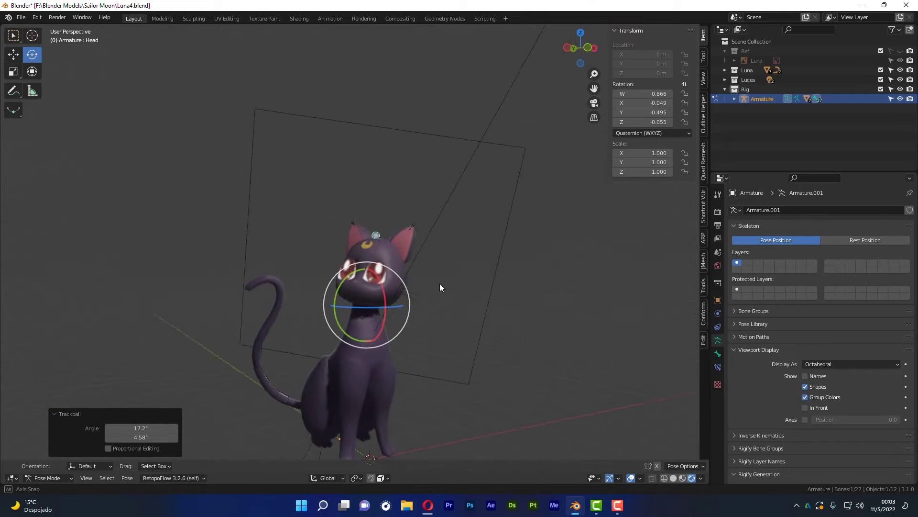
scroll(374, 294, up, 3)
- Set the Head bone to W 0.866, X -0.049, Y -0.495, Z -0.055 and draw bones in front again
key(r)
key(r)
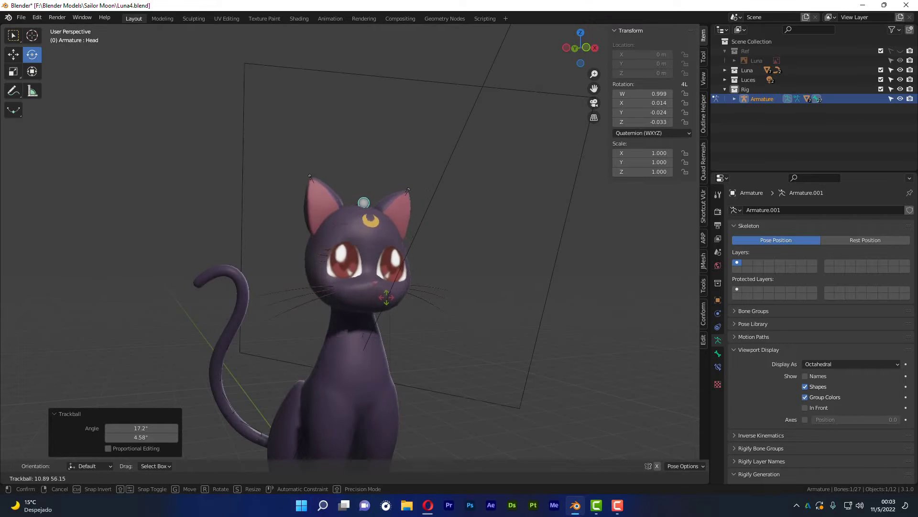
click(386, 297)
mouse_move(522, 297)
middle_down()
mouse_move(379, 310)
mouse_move(423, 298)
mouse_move(426, 365)
middle_up()
scroll(407, 353, up, 2)
scroll(386, 360, up, 2)
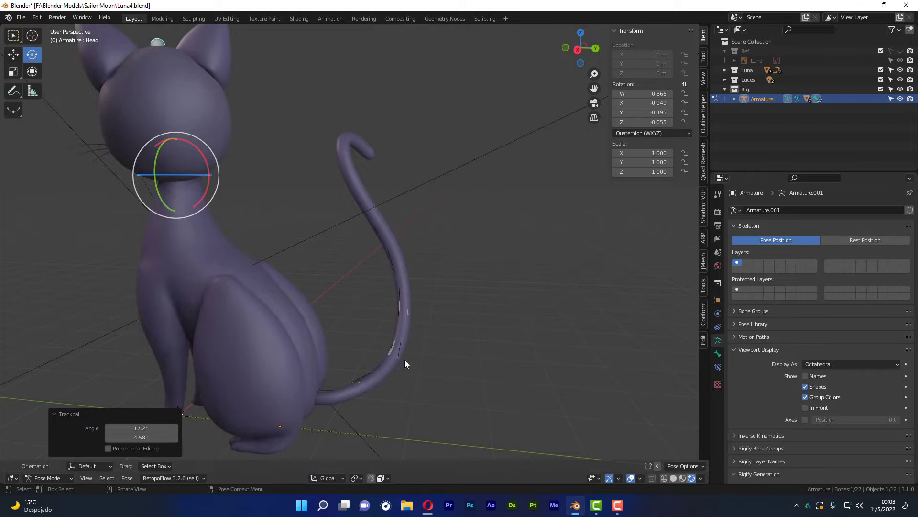
click(805, 408)
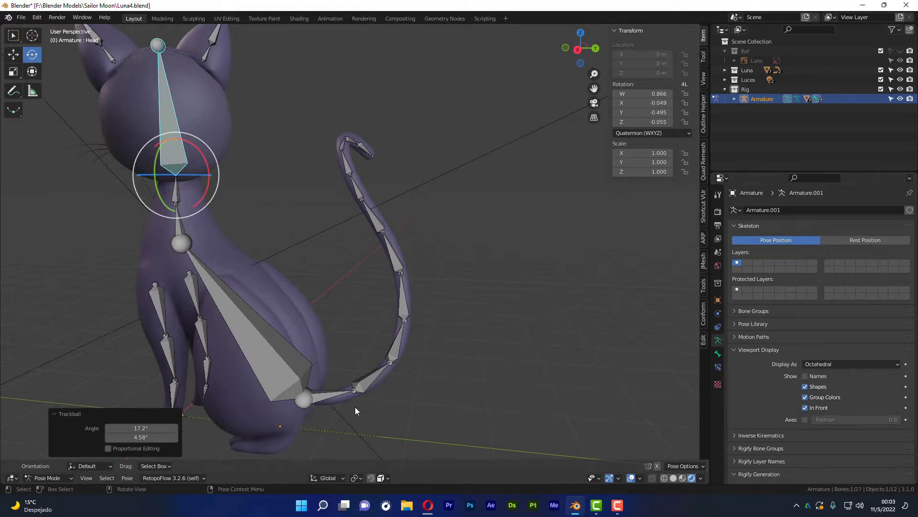
- Select the whole tail bone chain, check orientation and pivot settings, and start a trackball rotation
click(328, 392)
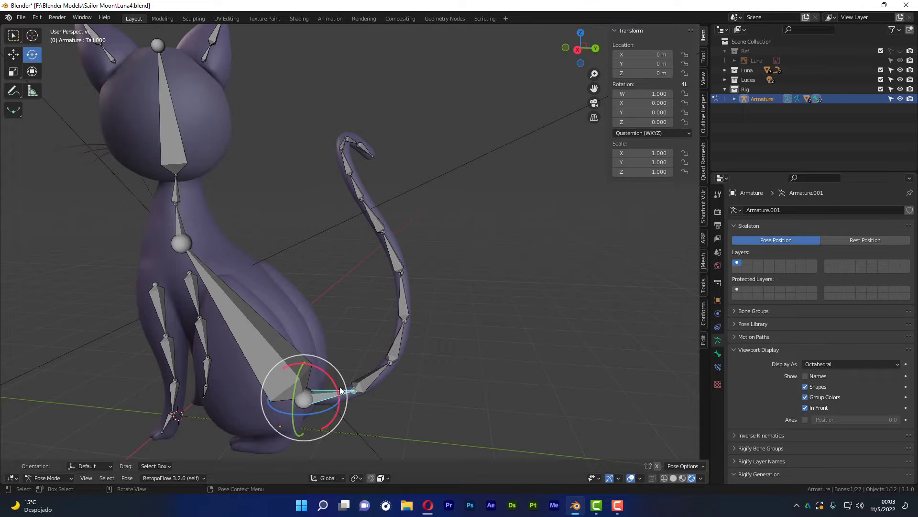
key(l)
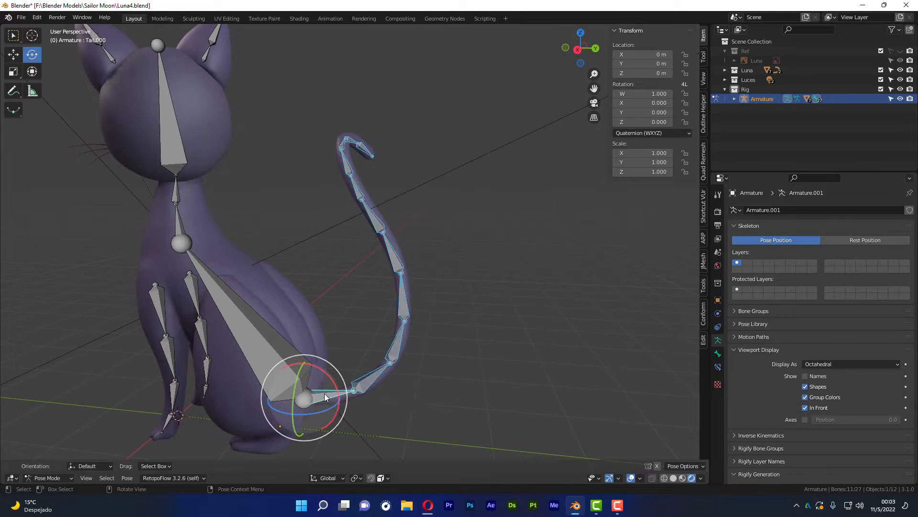
middle_drag(428, 330, 443, 321)
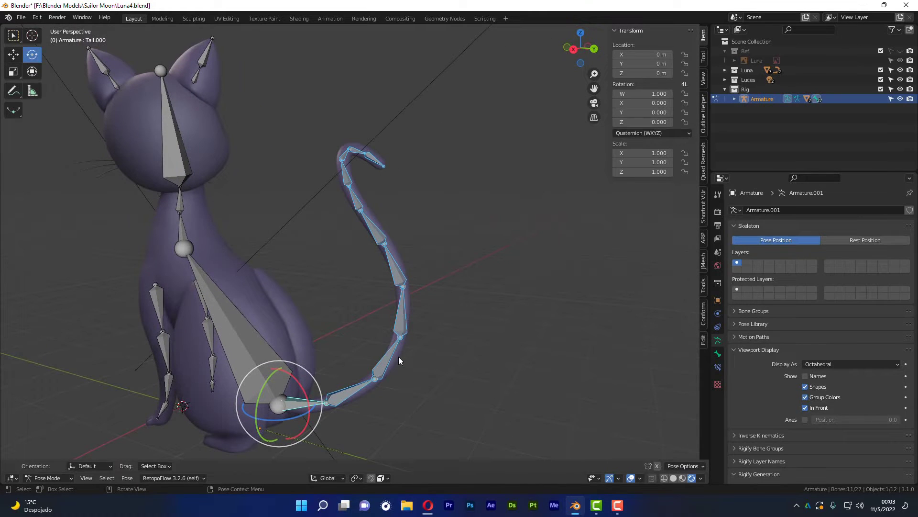
key(comma)
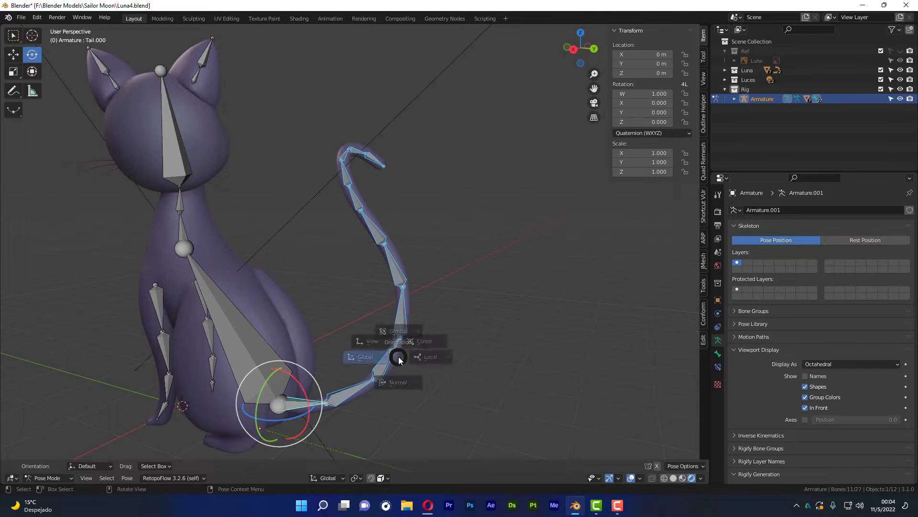
key(Escape)
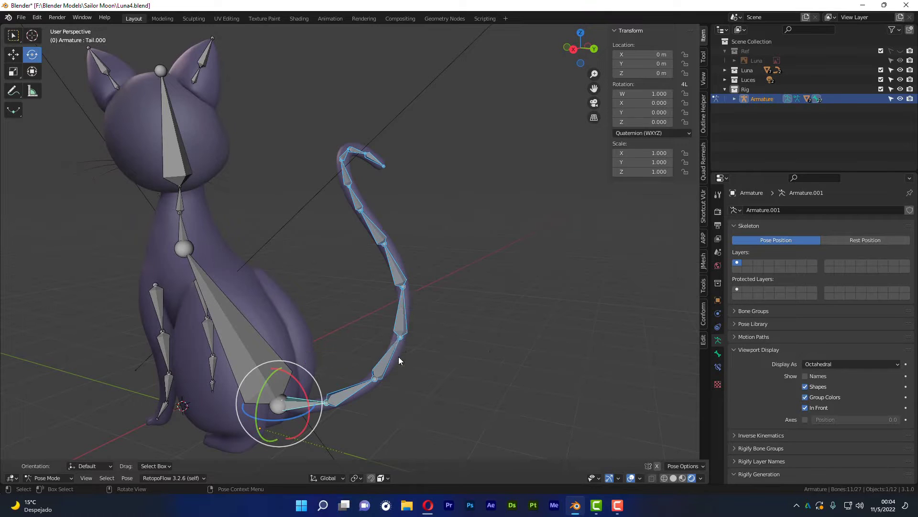
key(period)
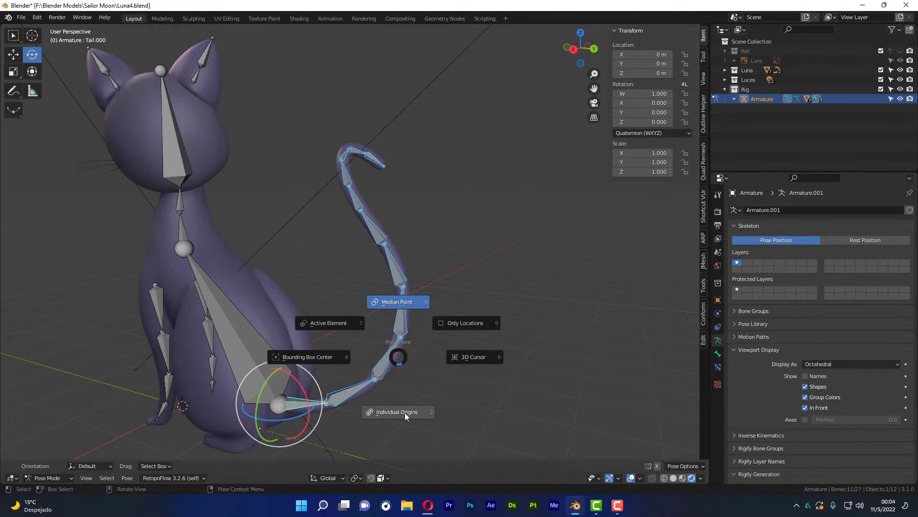
click(405, 412)
key(r)
key(r)
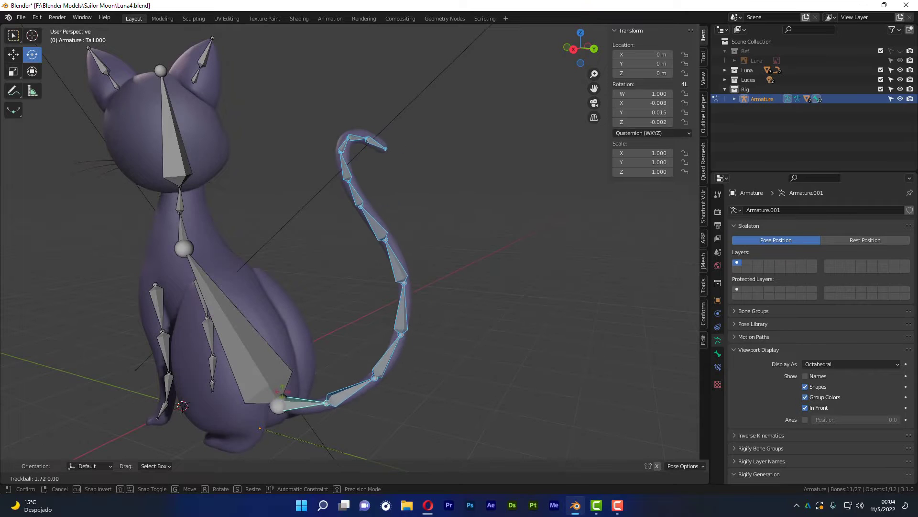
- Confirm the tail's trackball turn, hide bones behind the mesh, and rotate the tail freely again
click(292, 308)
middle_drag(292, 308, 412, 317)
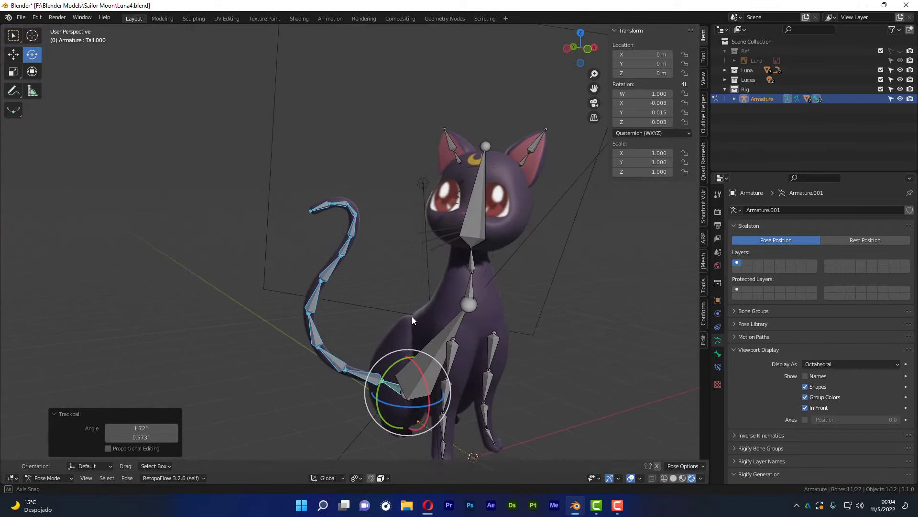
click(805, 407)
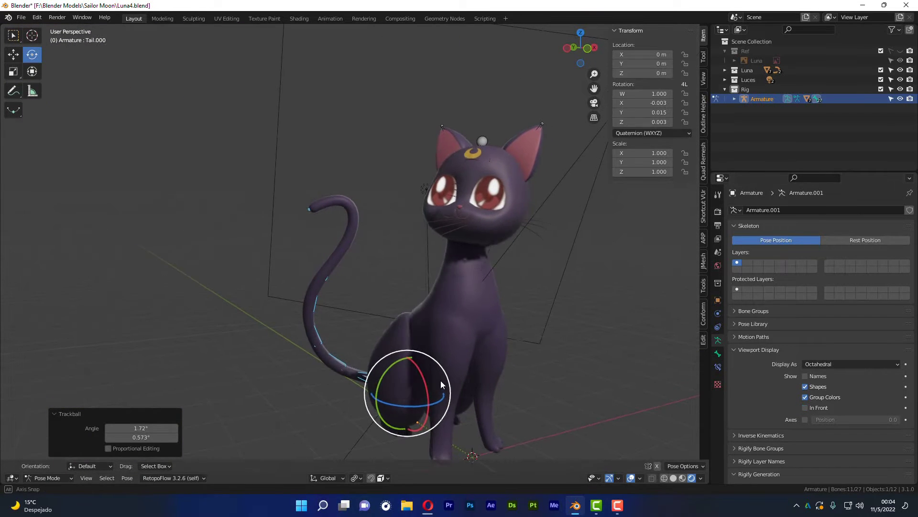
key(r)
key(r)
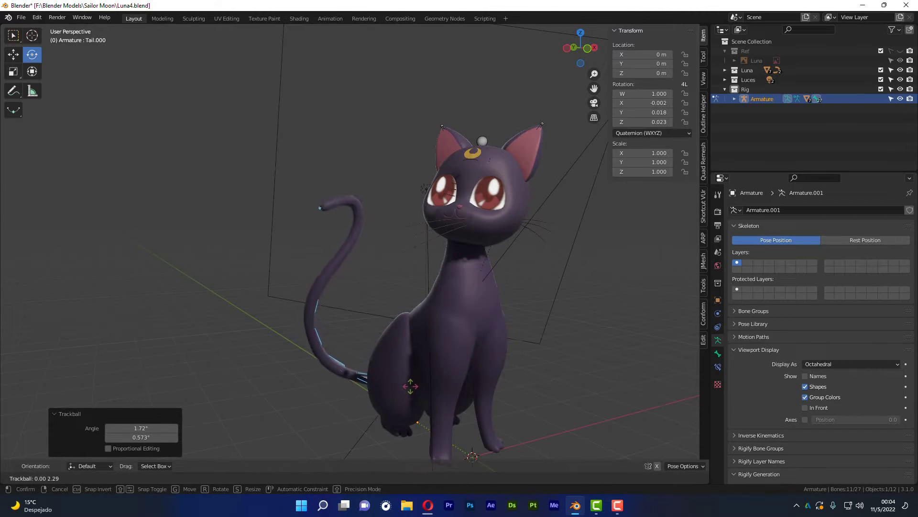
click(410, 386)
- Tilt the tail bone chain -4.32° about the global X axis
key(KP_1)
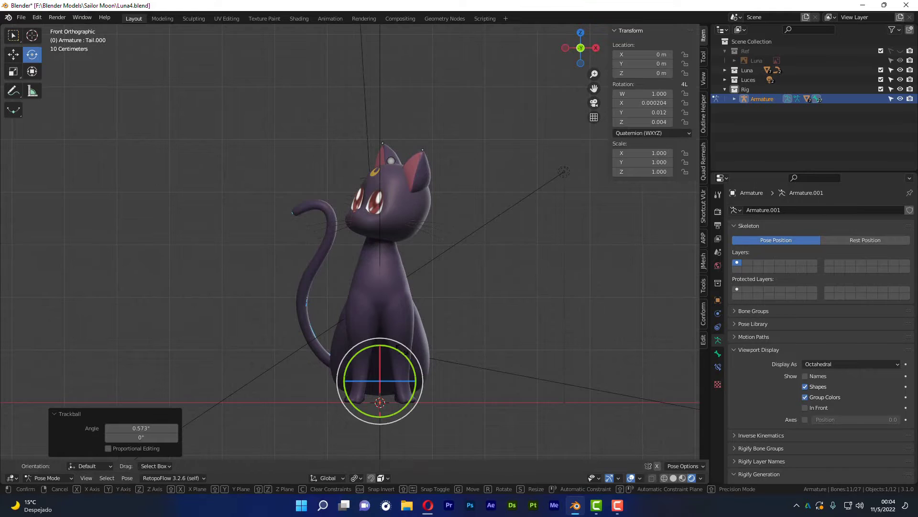
drag(398, 348, 399, 354)
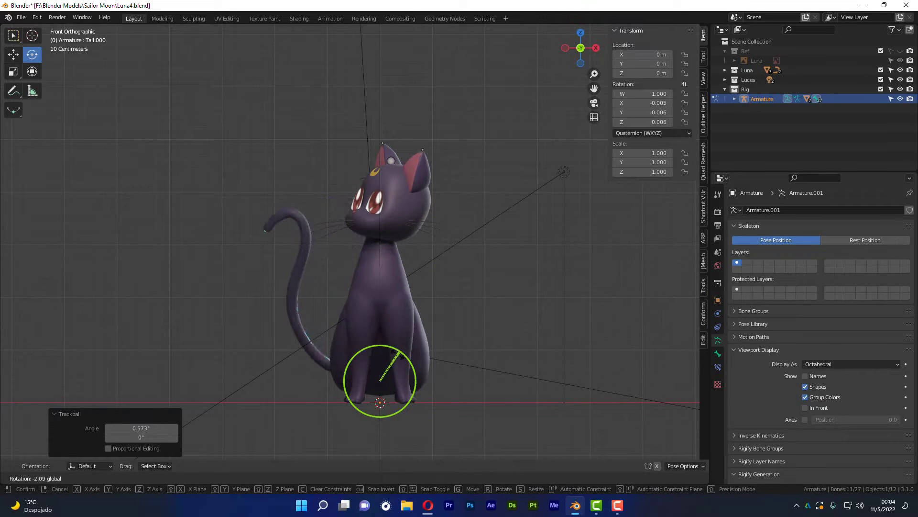
key(Escape)
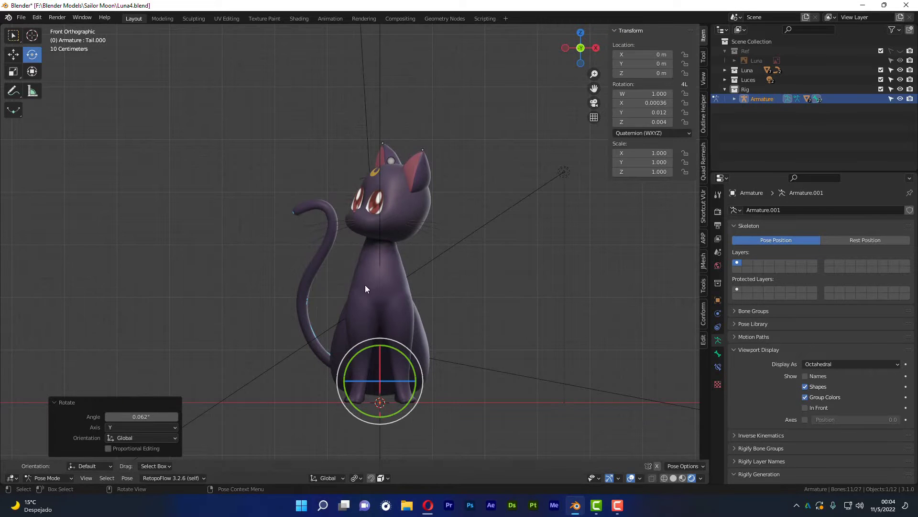
mouse_move(366, 289)
middle_down()
mouse_move(444, 324)
mouse_move(392, 320)
mouse_move(315, 352)
middle_up()
drag(313, 355, 311, 356)
mouse_move(277, 288)
middle_down()
mouse_move(283, 270)
mouse_move(386, 269)
mouse_move(376, 273)
middle_up()
- Select the upper ear bone Bone.024, briefly showing bones in front of the mesh
scroll(418, 154, up, 3)
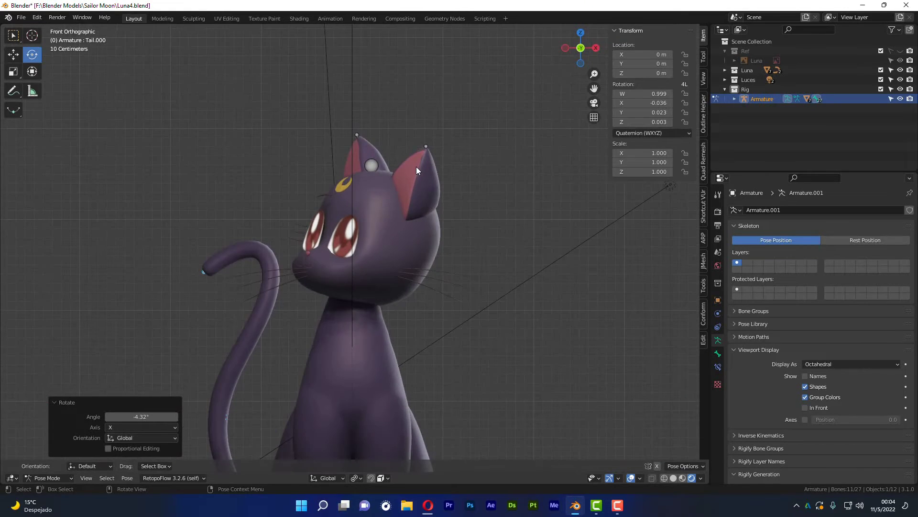
scroll(416, 167, up, 2)
scroll(419, 164, up, 2)
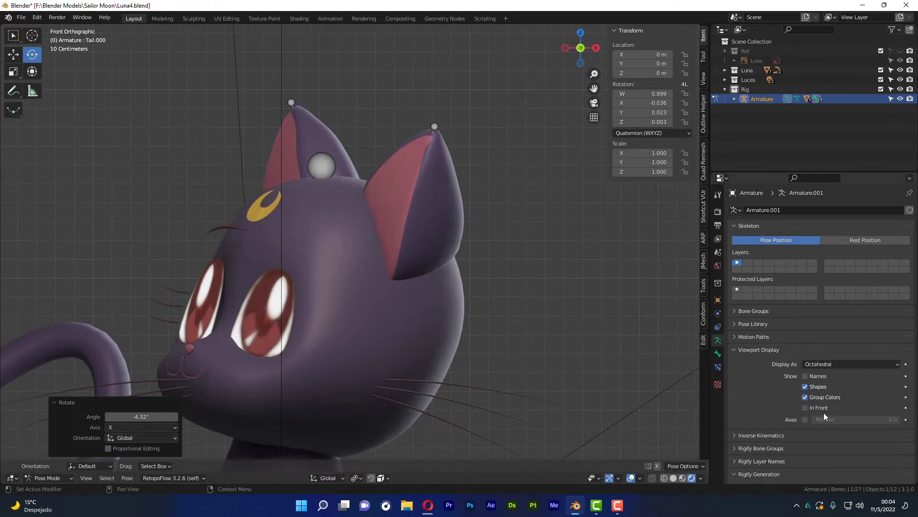
click(804, 408)
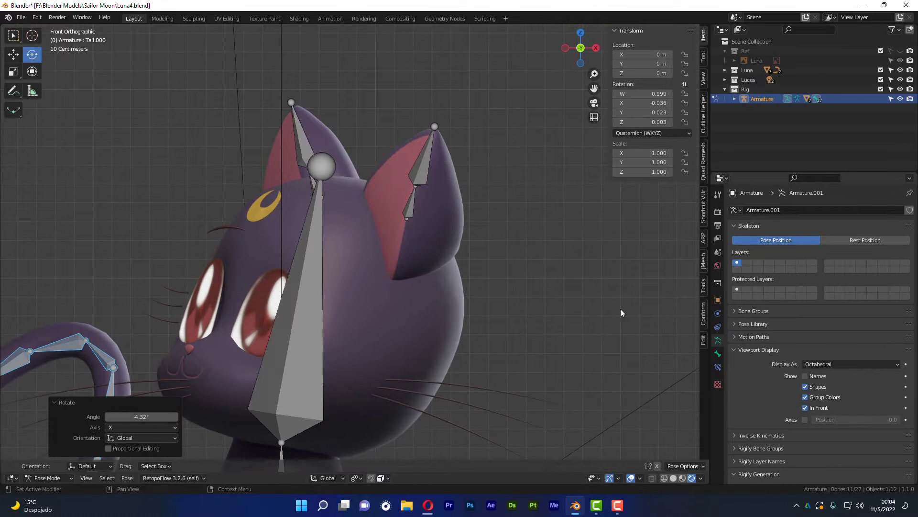
click(411, 206)
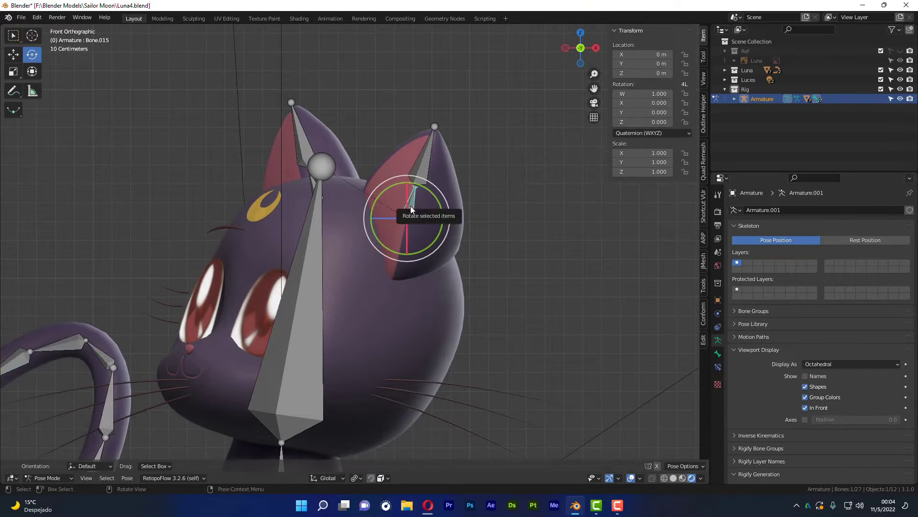
click(419, 156)
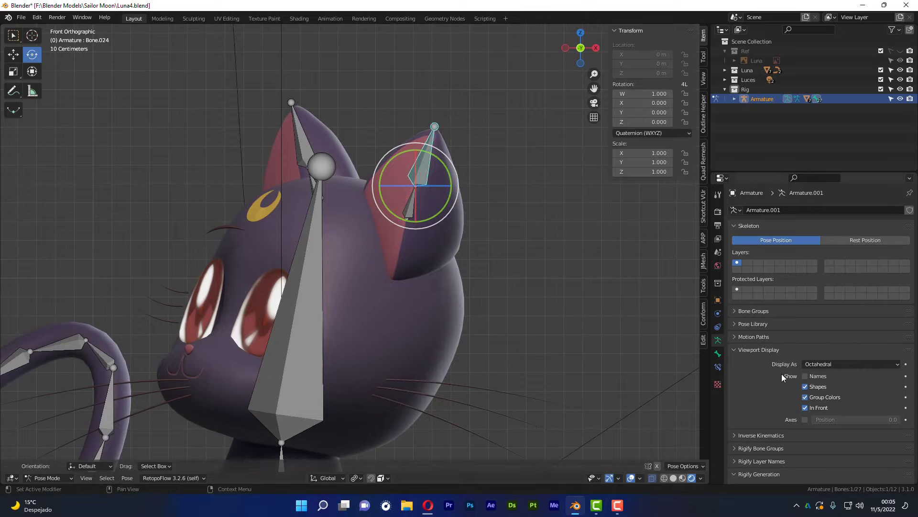
click(807, 408)
mouse_move(421, 267)
middle_down()
mouse_move(441, 283)
mouse_move(522, 279)
mouse_move(460, 262)
middle_up()
scroll(460, 263, up, 2)
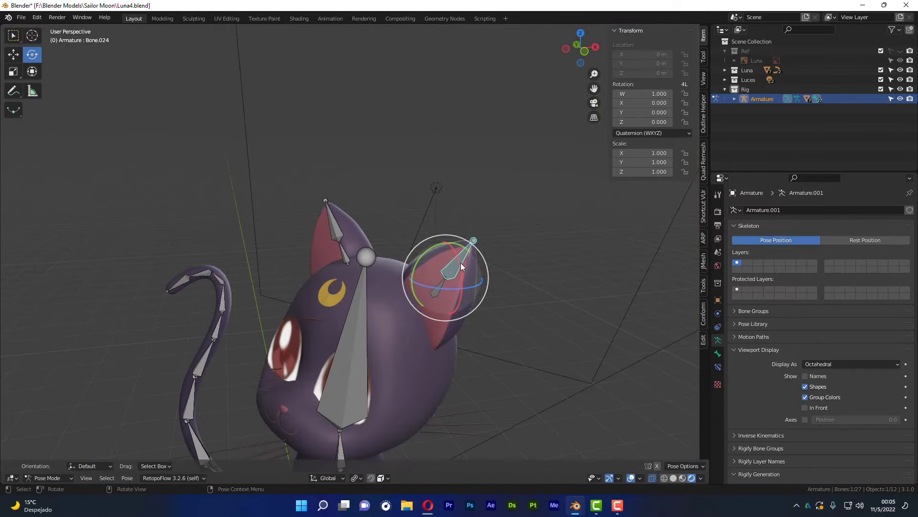
- Switch to Local orientation and bend Bone.024 back and forth around its local X axis
key(comma)
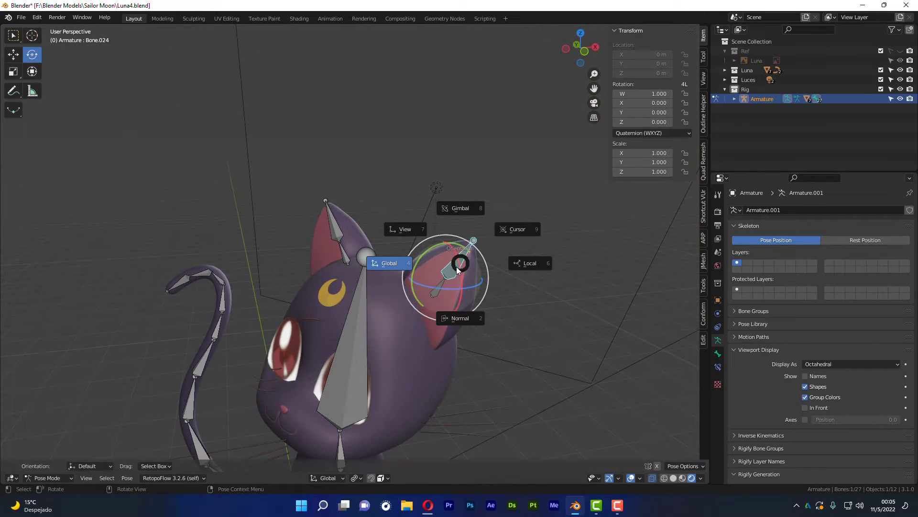
click(530, 264)
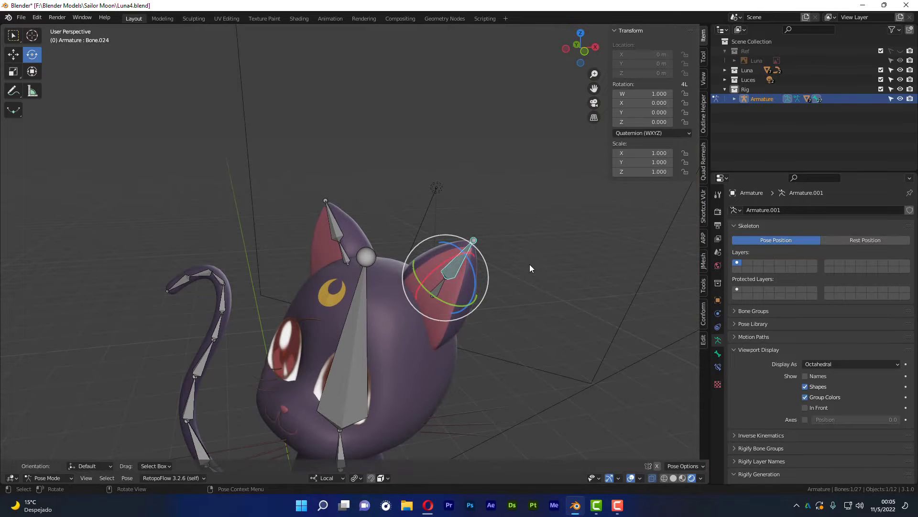
middle_drag(503, 288, 318, 218)
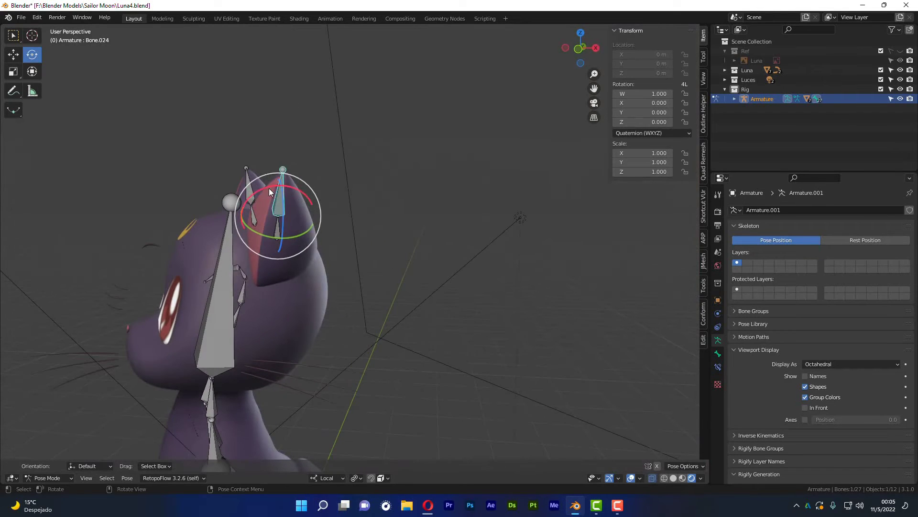
drag(267, 188, 251, 197)
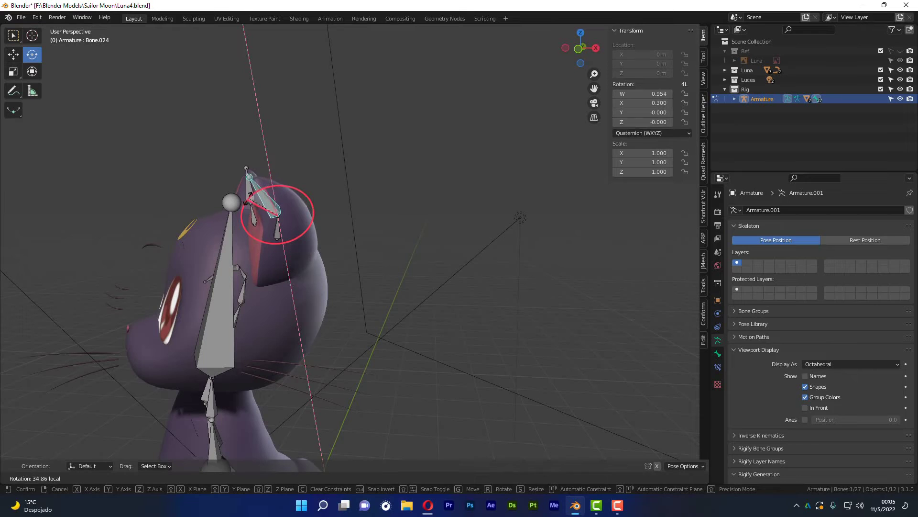
mouse_move(249, 196)
mouse_down()
mouse_move(274, 196)
mouse_move(239, 215)
mouse_up()
mouse_move(274, 248)
middle_down()
mouse_move(452, 215)
mouse_move(380, 222)
mouse_move(365, 170)
middle_up()
scroll(403, 216, down, 3)
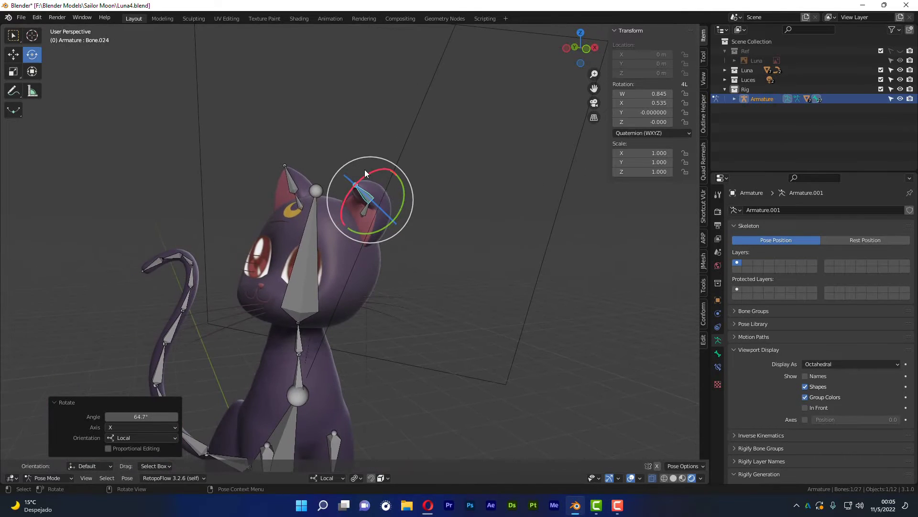
mouse_move(364, 171)
mouse_down()
mouse_move(423, 151)
mouse_move(471, 160)
mouse_move(514, 189)
mouse_up()
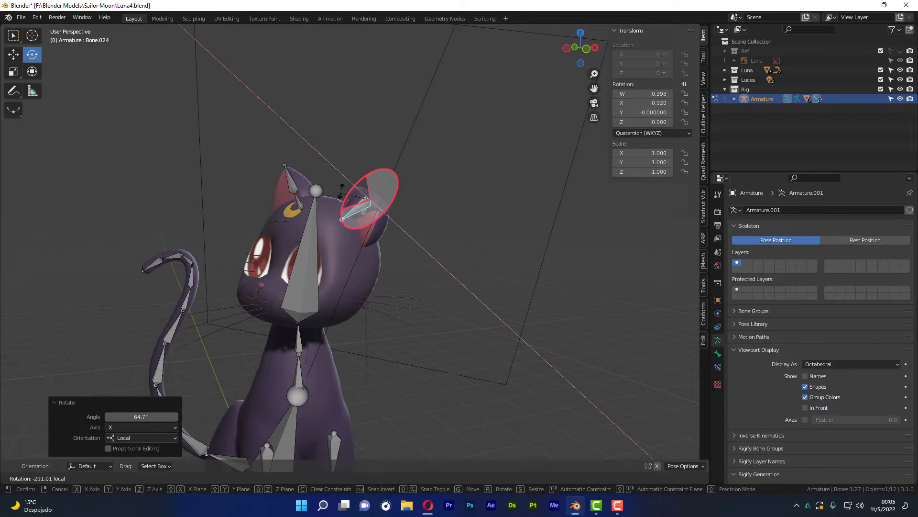
mouse_move(402, 193)
mouse_down()
mouse_move(381, 179)
mouse_move(385, 164)
mouse_move(386, 200)
mouse_up()
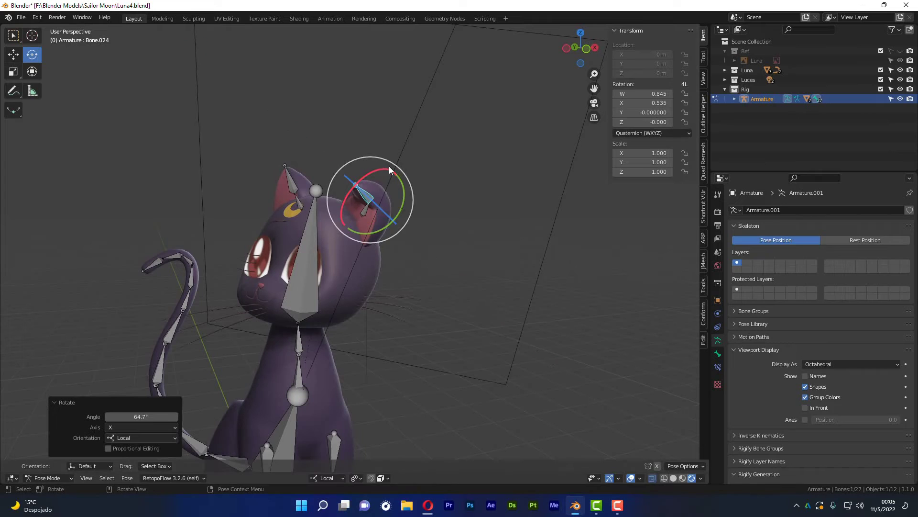
- Clear the ear bone's rotation, enable Pose X-Mirror, and cancel a mirrored test bend
key(alt+r)
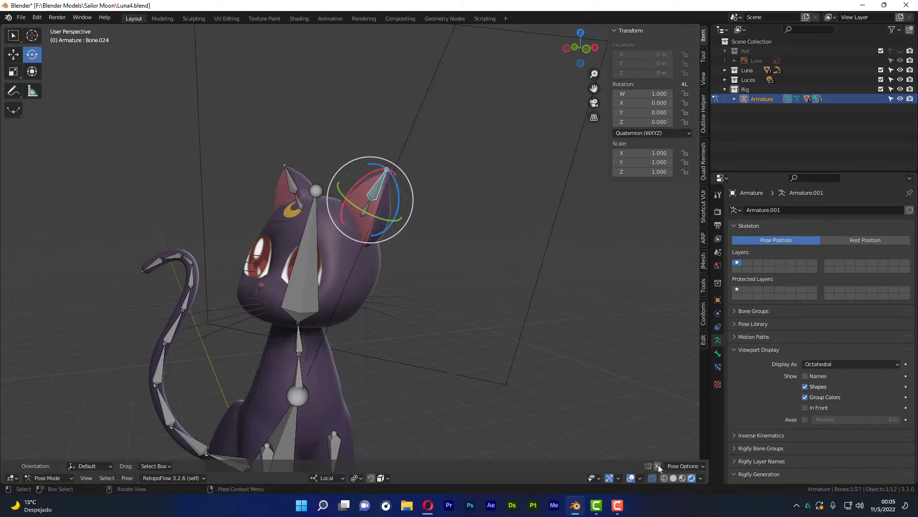
click(658, 466)
mouse_move(369, 172)
mouse_down()
mouse_move(356, 187)
mouse_move(368, 184)
mouse_up()
right_click(368, 184)
mouse_move(297, 214)
middle_down()
mouse_move(335, 222)
mouse_move(435, 203)
middle_up()
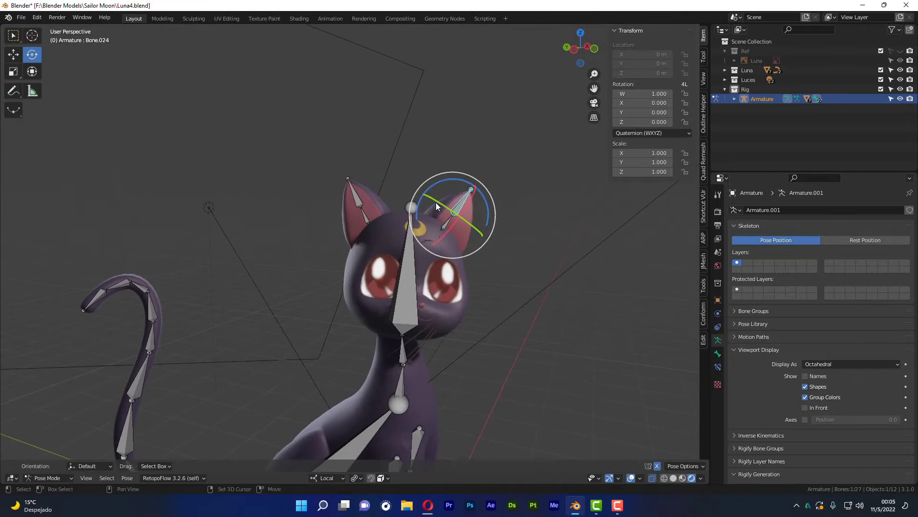
scroll(435, 203, up, 4)
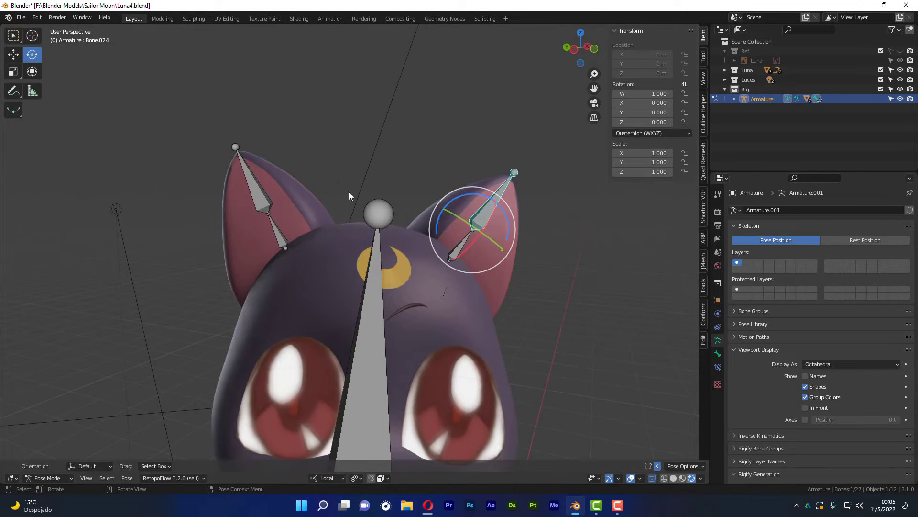
- Check ear bones Bone.015, Bone.024 and Bone.025, then turn off Pose X-Mirror
click(458, 249)
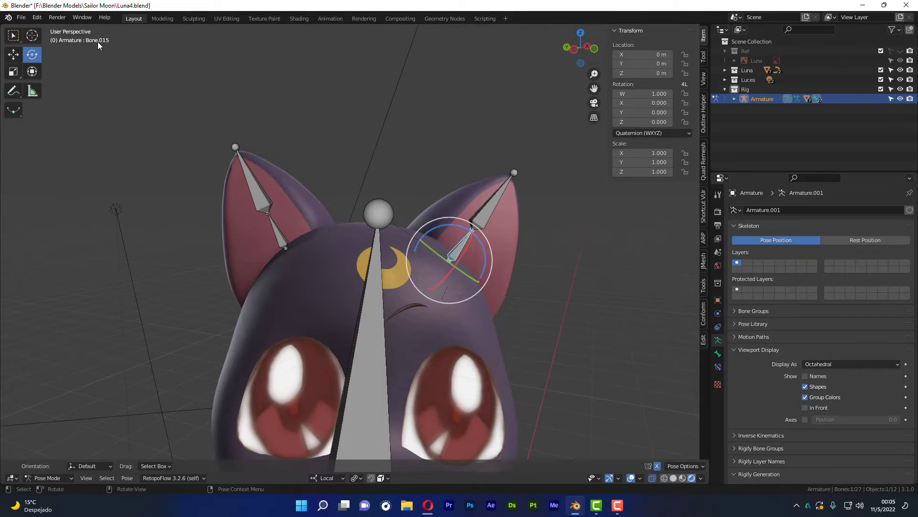
click(492, 206)
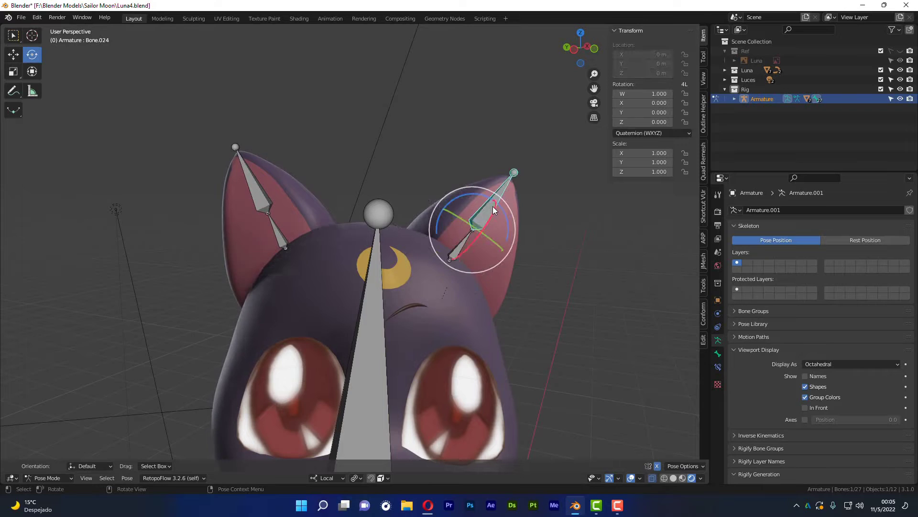
click(276, 234)
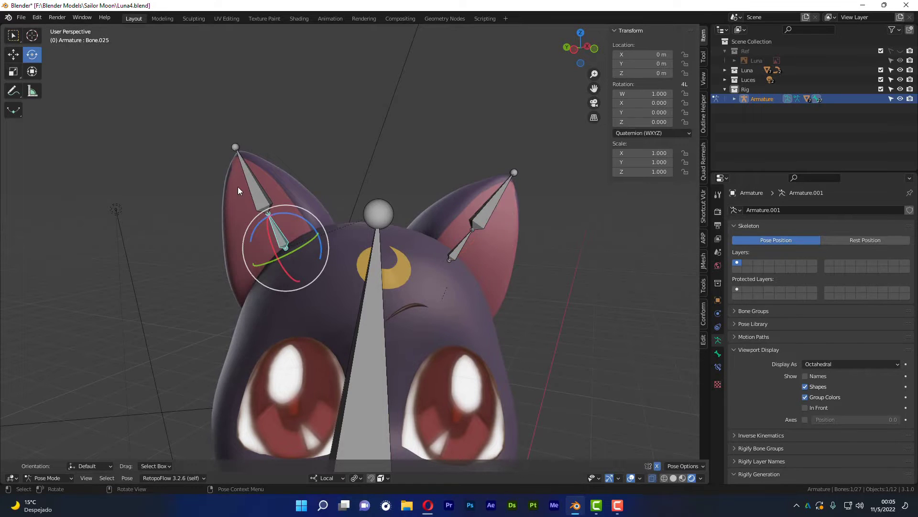
click(659, 466)
- Rename the lower ear bone Bone.015 to Ear1.L
click(460, 249)
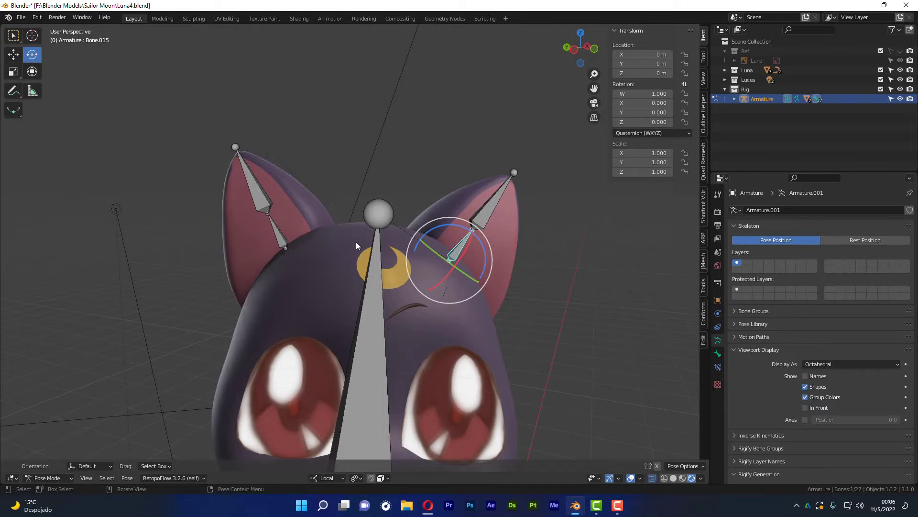
key(F2)
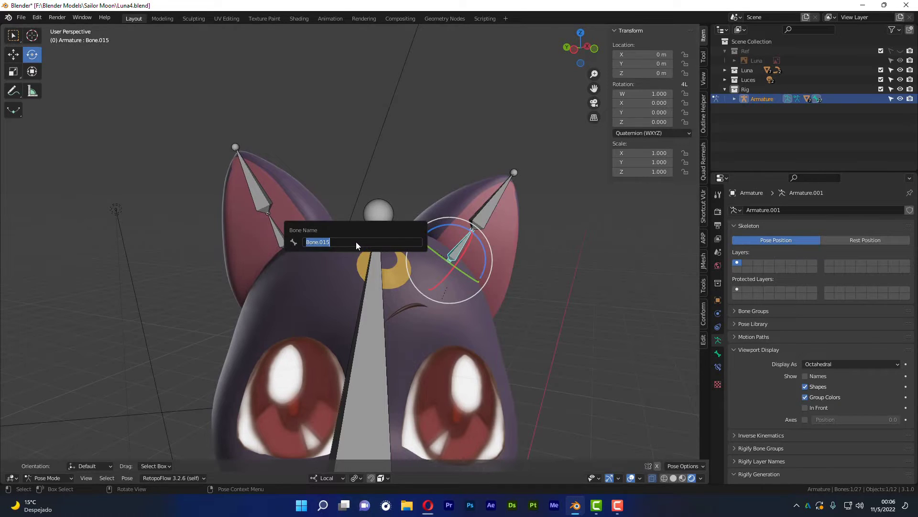
click(349, 242)
drag(342, 242, 271, 248)
text(E)
text(.L)
key(Return)
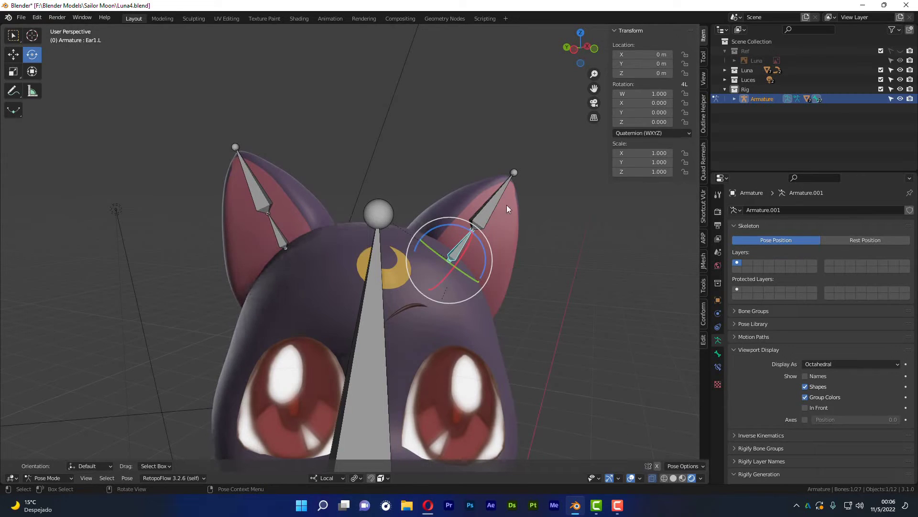
- Rename the upper ear bone Bone.024 to Ear2.L
click(492, 205)
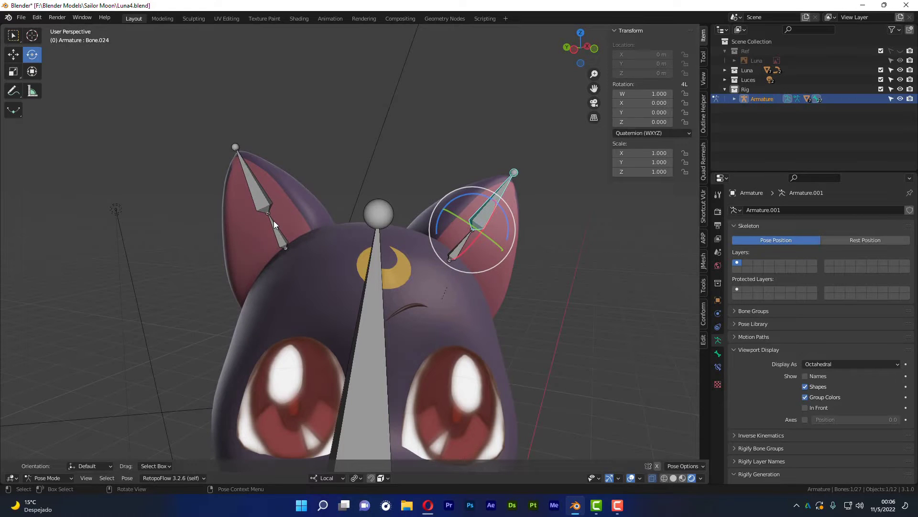
key(F2)
text(E)
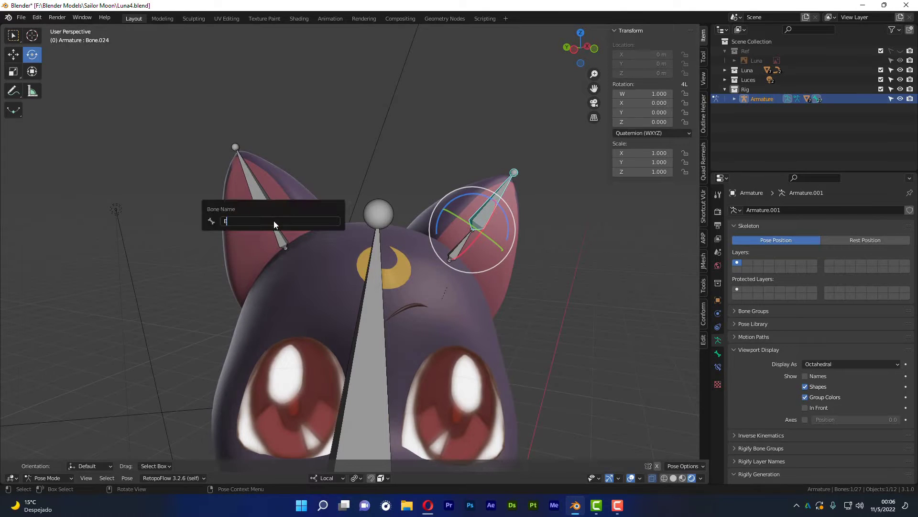
text(ar2.L)
key(Return)
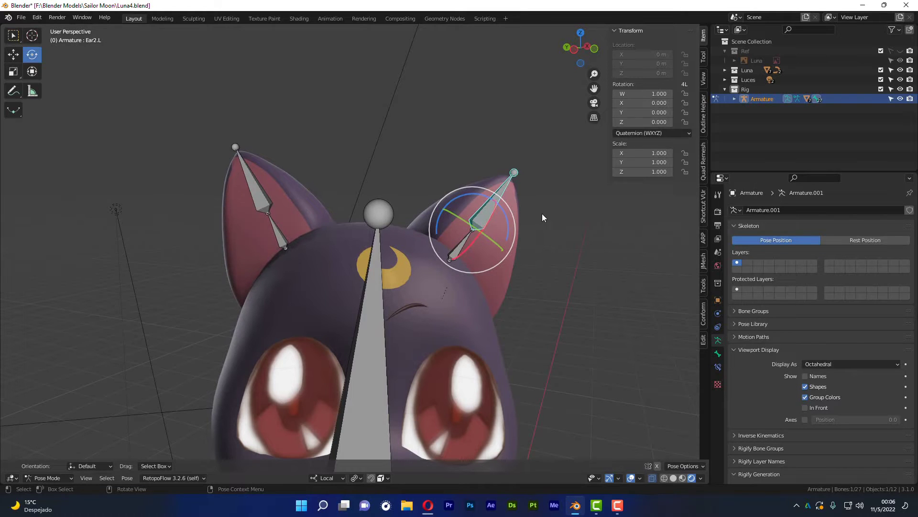
- Test-bend the Ear2.L bone about its local X axis, then cancel back to rest
middle_drag(542, 217, 532, 215)
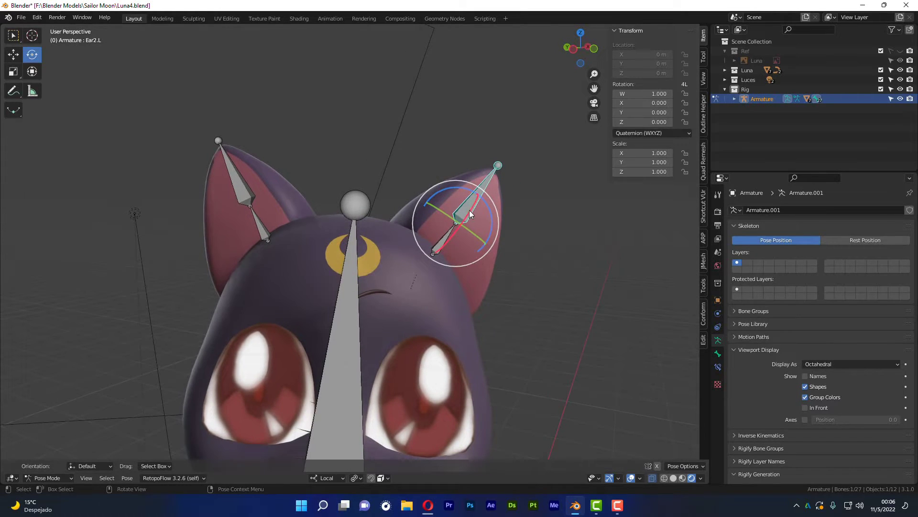
drag(473, 205, 464, 220)
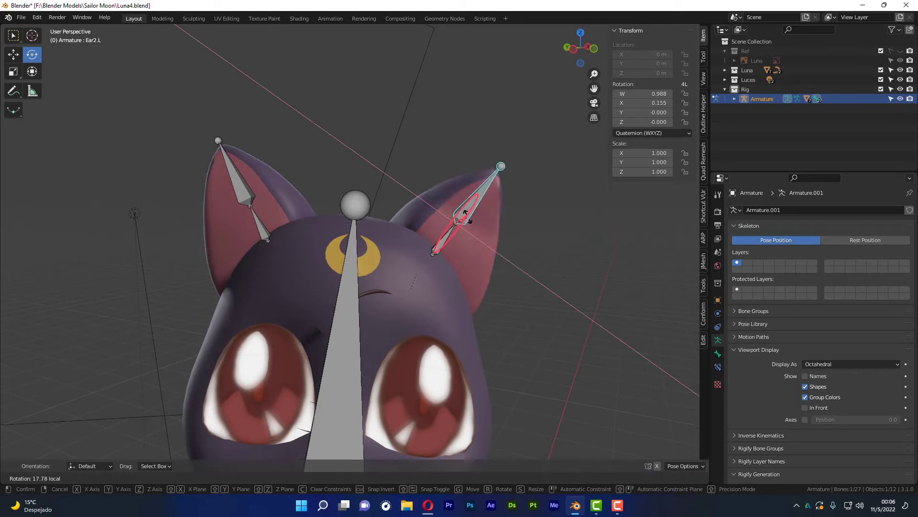
right_click(466, 218)
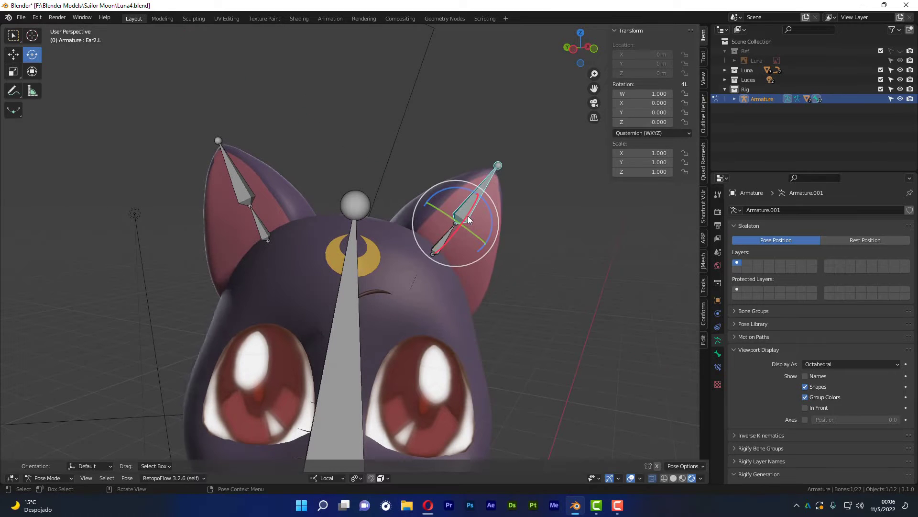
- Enable X-Axis Mirror posing and bend Ear2.L again to check the other ear follows
click(657, 465)
drag(468, 207, 465, 221)
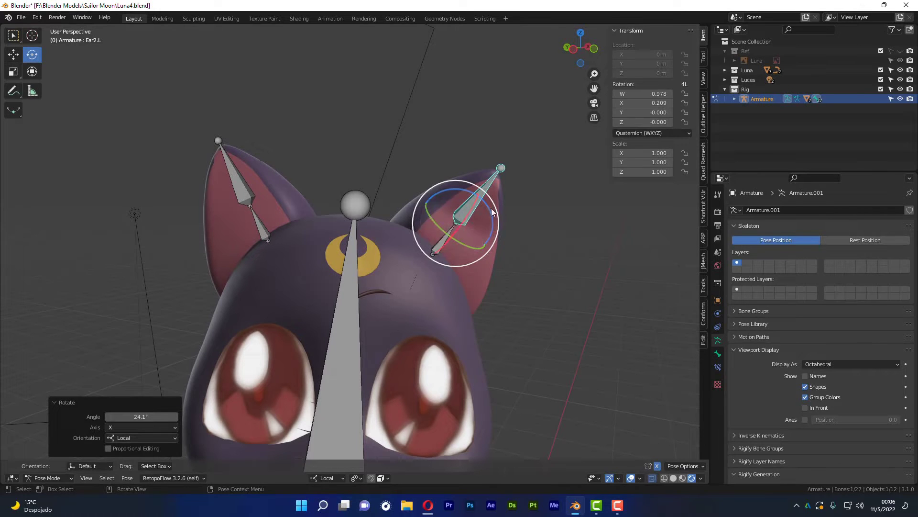
click(266, 228)
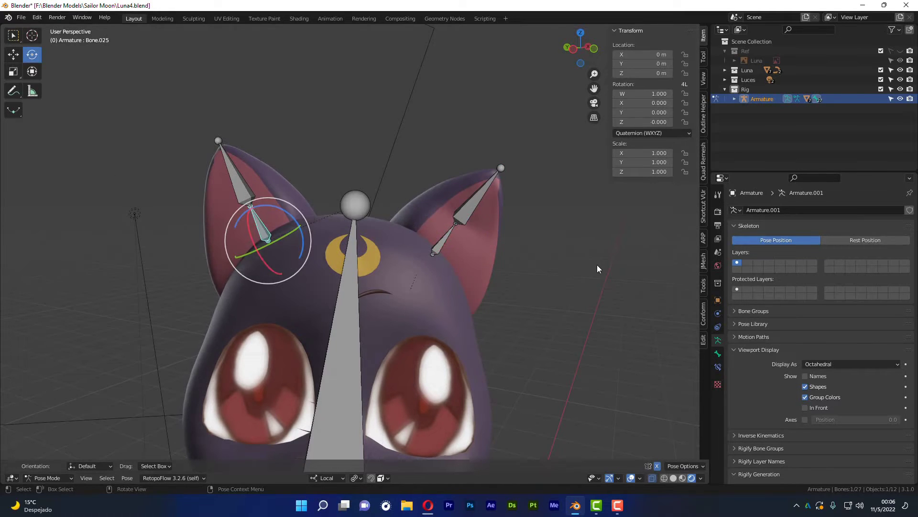
click(463, 210)
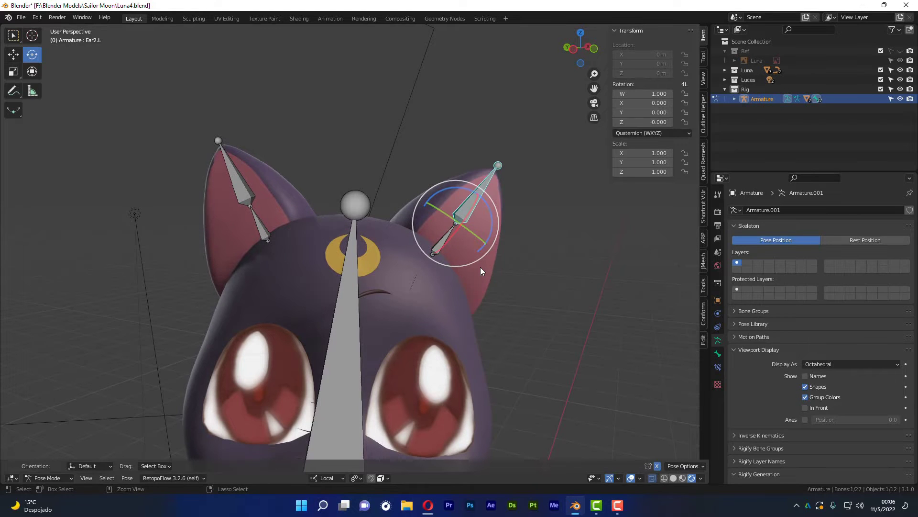
scroll(428, 311, down, 3)
- Select all bones and clear all their pose transforms
scroll(383, 326, down, 2)
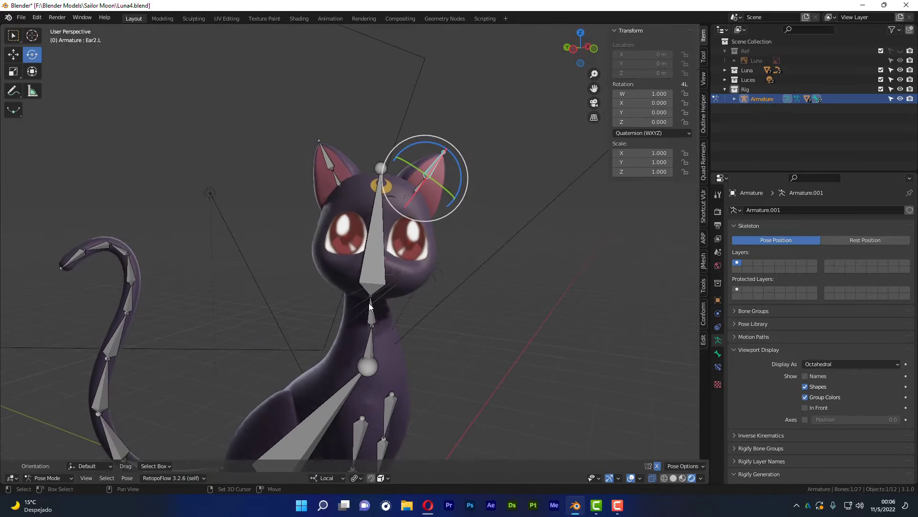
key(a)
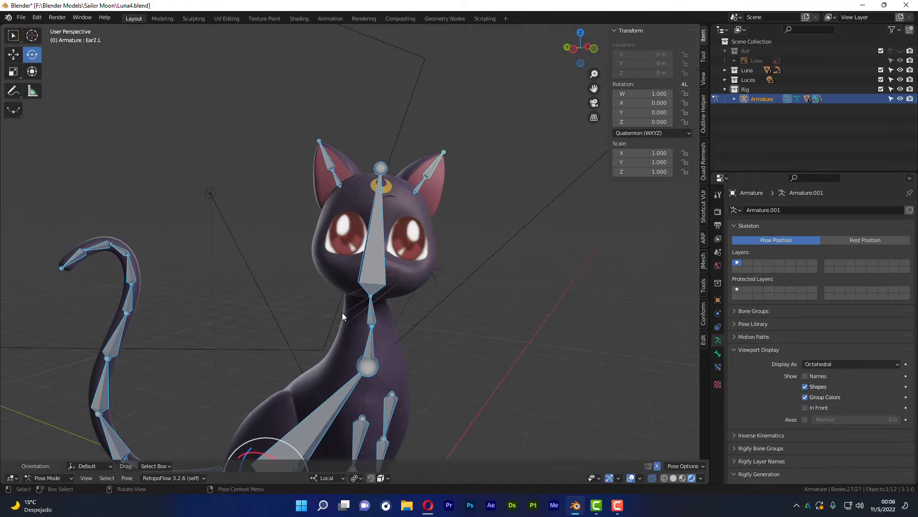
right_click(342, 312)
key(ctrl+a)
click(456, 271)
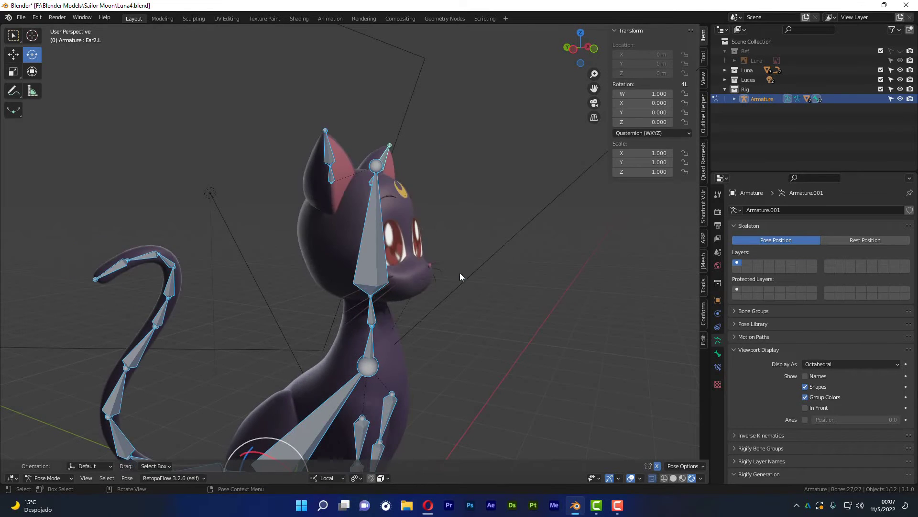
- Rename the other ear's bones Bone.025 and Bone.026 to Ear1.R and Ear2.R
middle_drag(460, 272, 425, 244)
scroll(292, 163, up, 3)
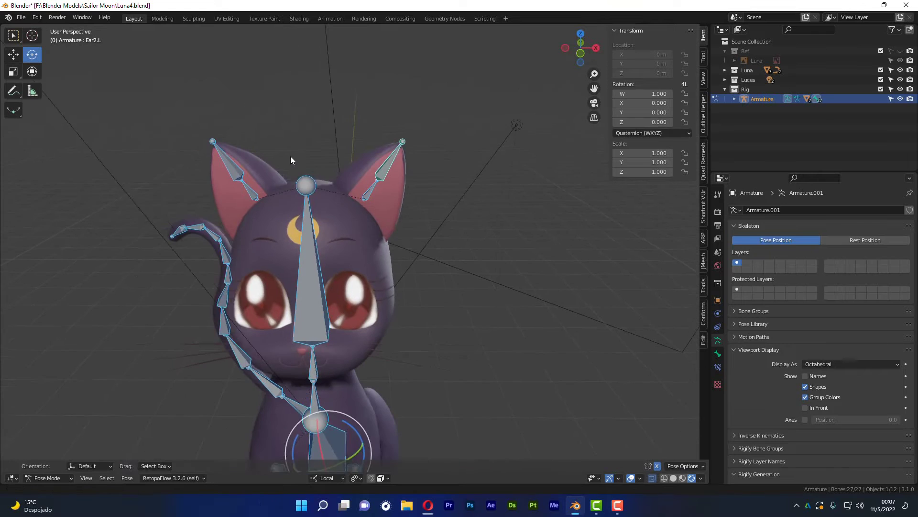
scroll(291, 156, up, 5)
click(216, 231)
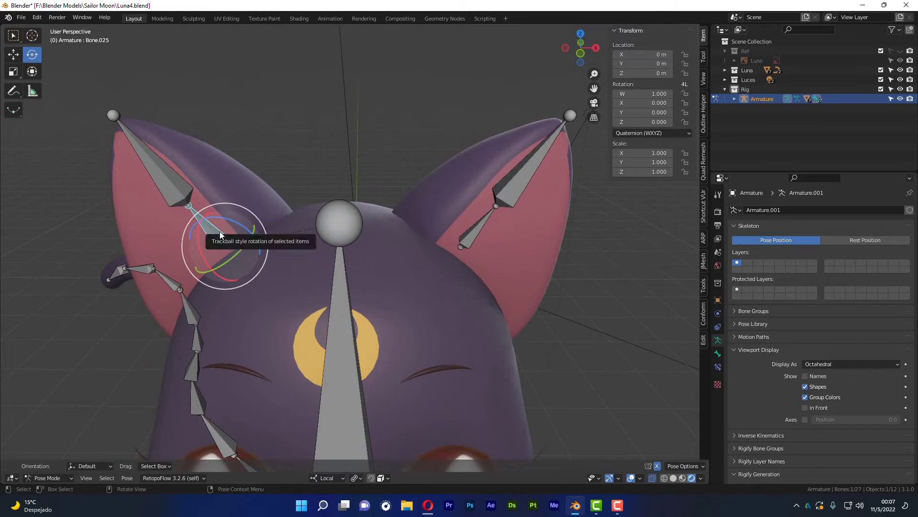
key(F2)
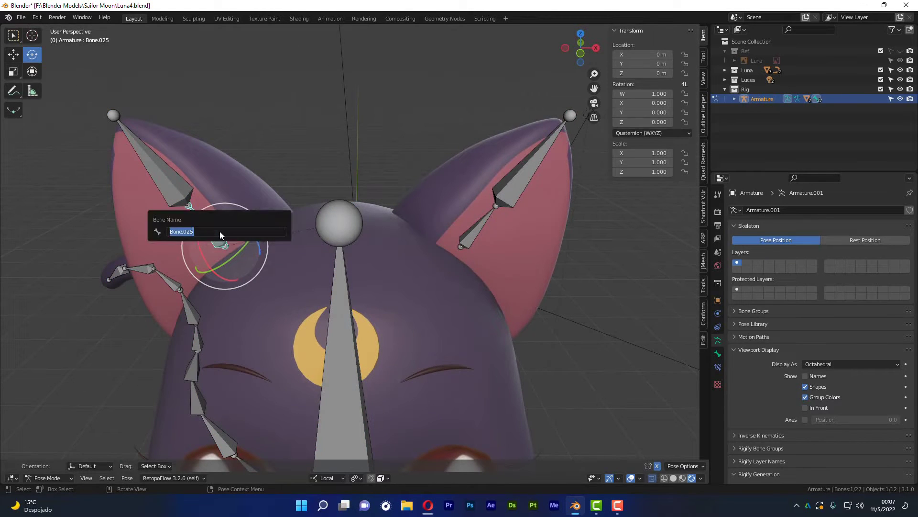
text(Ear)
text(1.)
text(R)
key(Return)
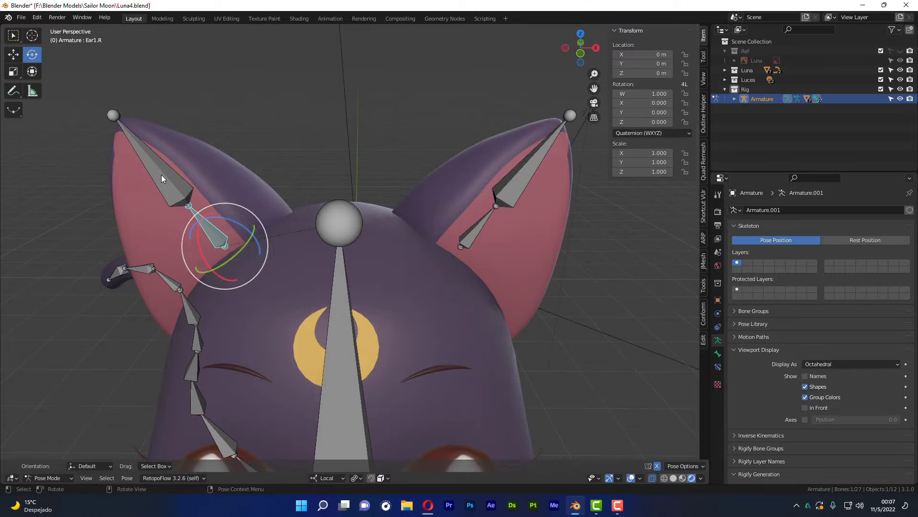
click(184, 191)
key(F2)
text(E)
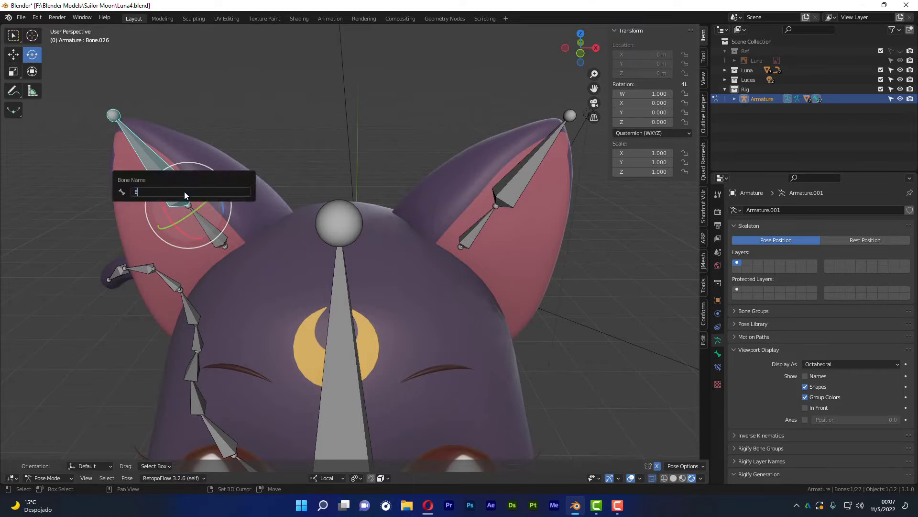
text(ar2.R)
key(Return)
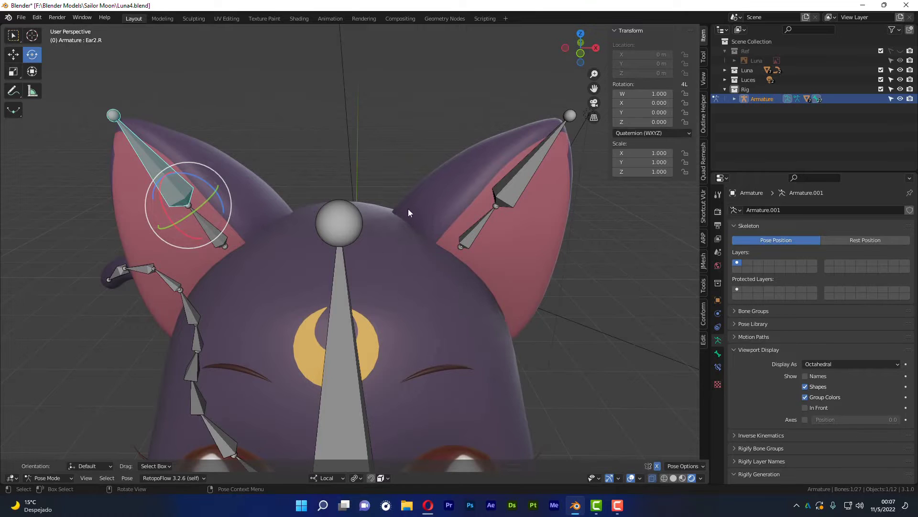
- Check the ear bones' Bone properties and bend Ear2.L about its local X axis
click(507, 191)
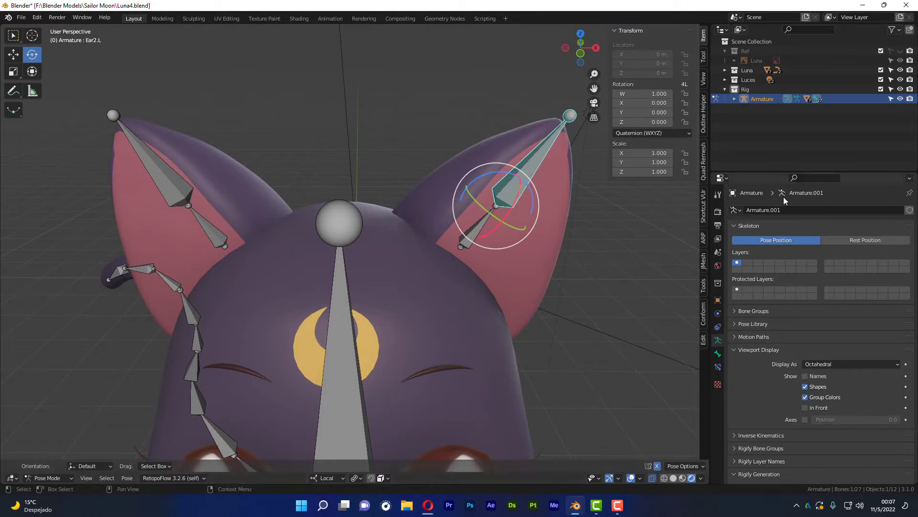
click(718, 354)
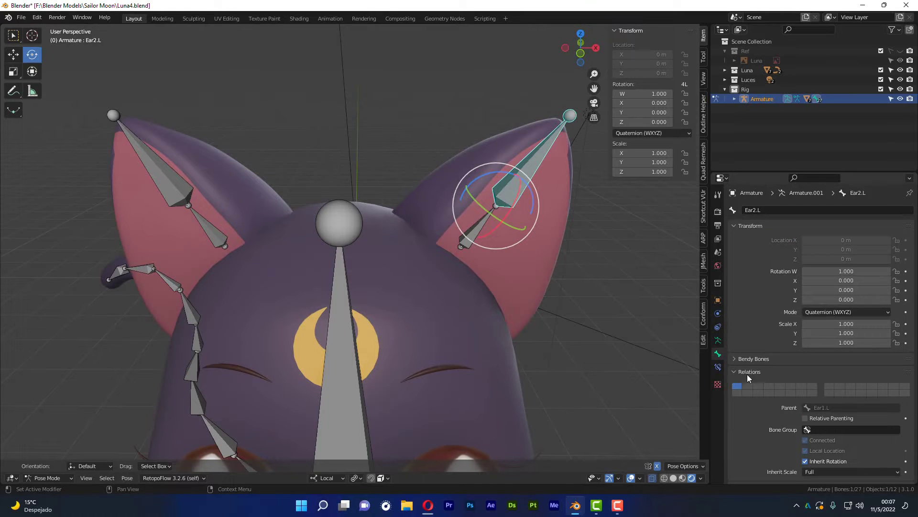
click(177, 180)
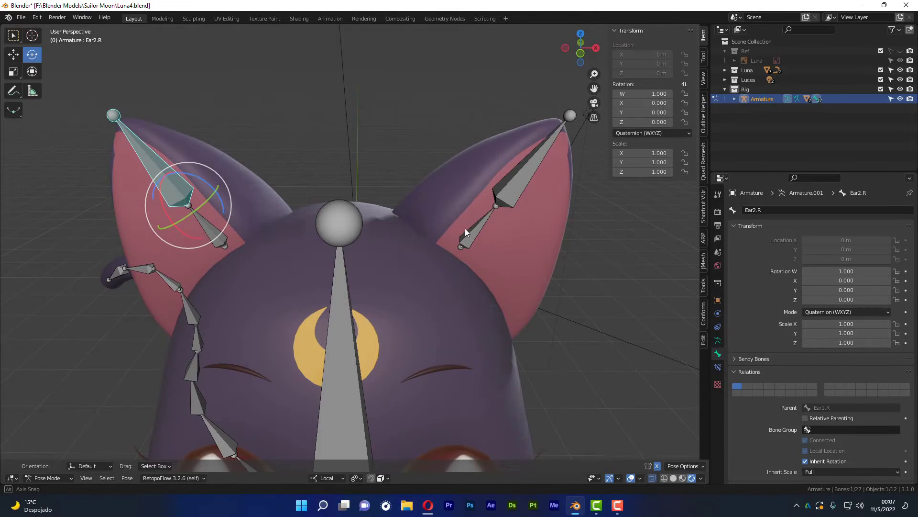
mouse_move(465, 228)
middle_down()
mouse_move(432, 225)
mouse_move(436, 196)
mouse_move(486, 168)
middle_up()
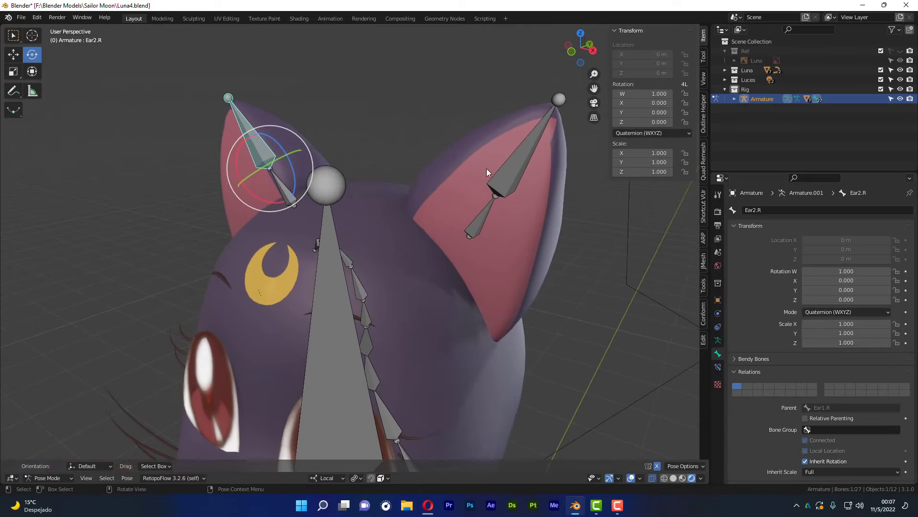
click(496, 179)
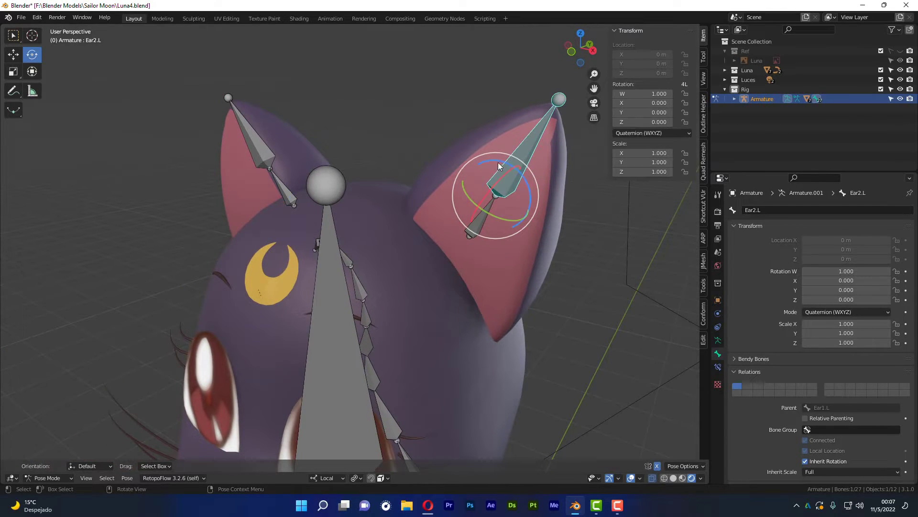
key(r)
key(x)
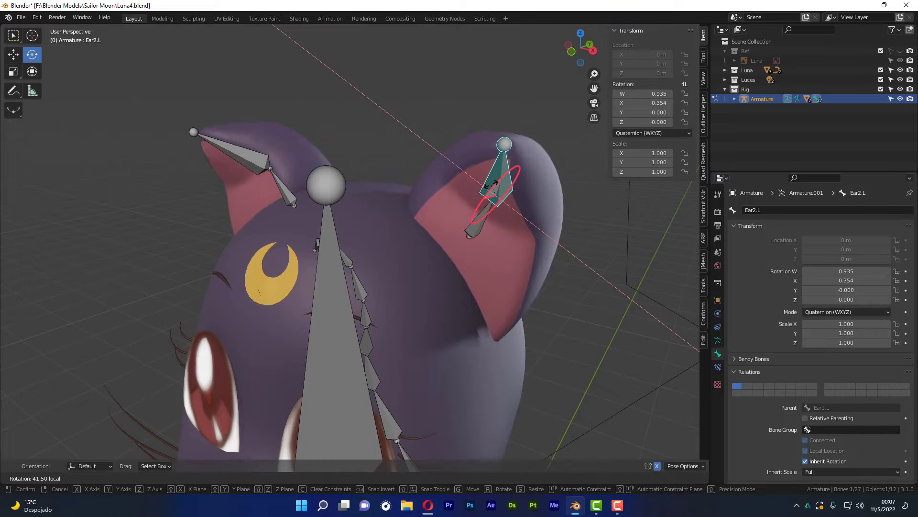
click(491, 184)
- Bend Ear1.L about its local X axis, tilting it further to 8.86°
click(472, 231)
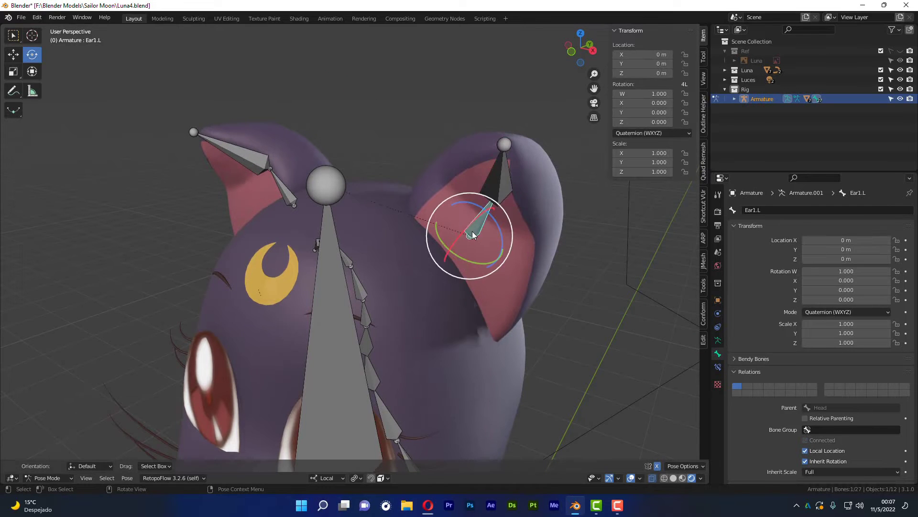
key(r)
key(x)
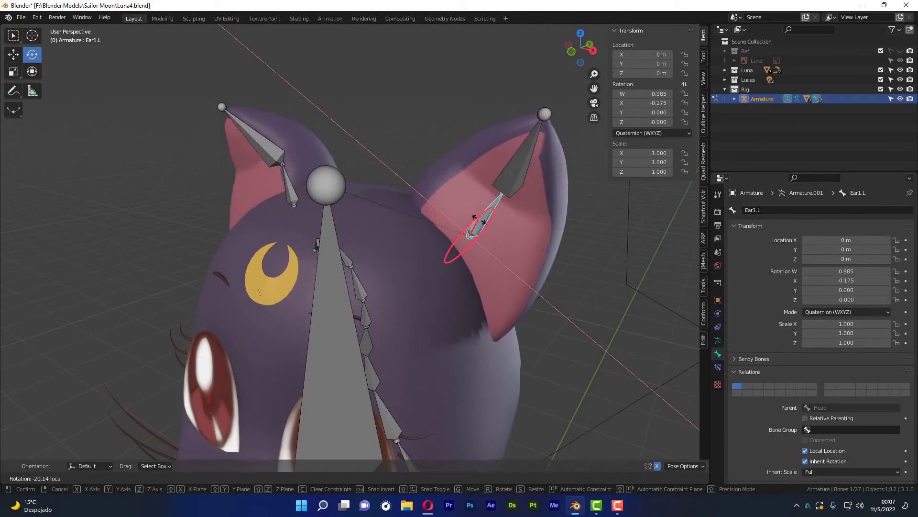
click(466, 252)
scroll(460, 239, down, 5)
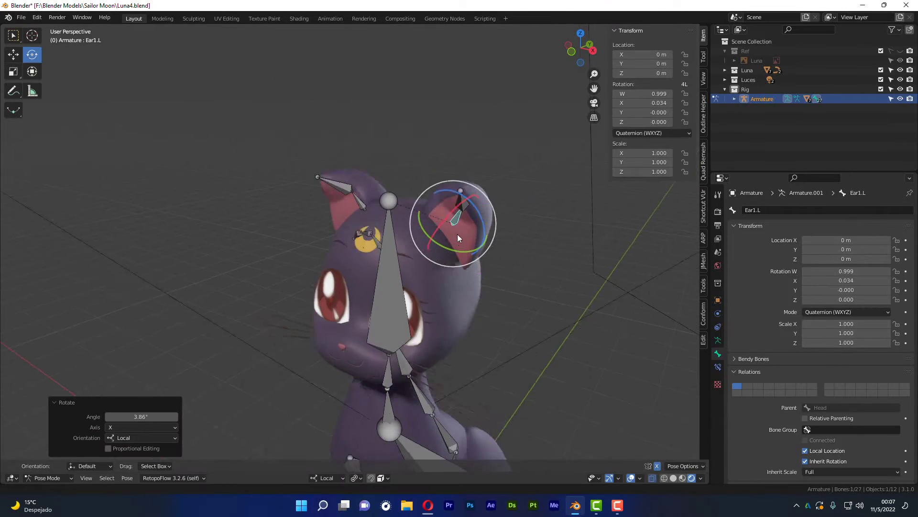
mouse_move(457, 233)
middle_down()
mouse_move(371, 234)
mouse_move(360, 185)
middle_up()
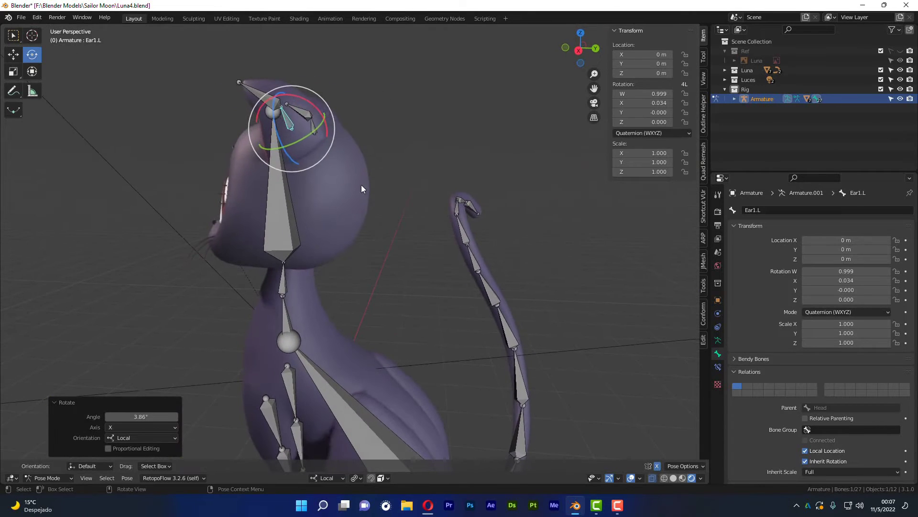
drag(309, 106, 297, 113)
mouse_move(296, 112)
middle_down()
mouse_move(282, 124)
mouse_move(378, 152)
middle_up()
mouse_move(316, 186)
middle_down()
mouse_move(406, 197)
mouse_move(426, 222)
middle_up()
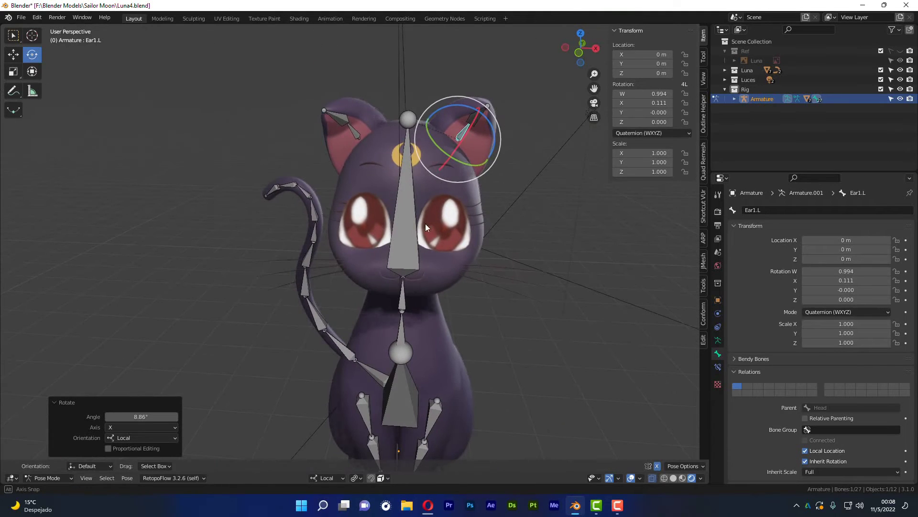
scroll(795, 412, down, 4)
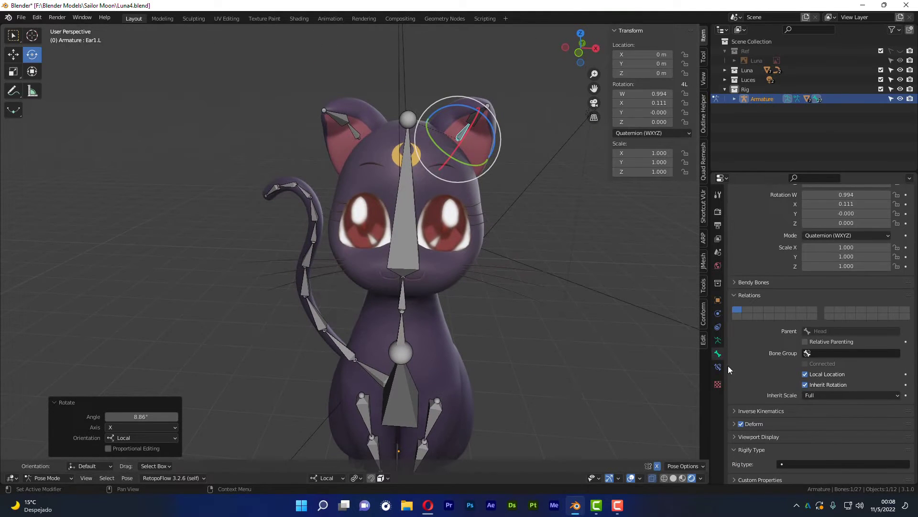
- Show the armature's Object Data settings, hide all other bones, and deselect the ear bone
click(717, 341)
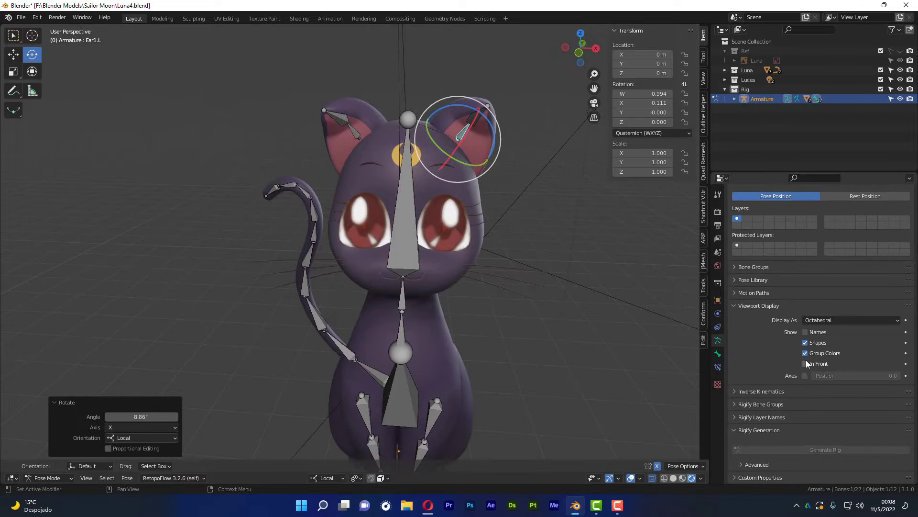
mouse_move(485, 247)
middle_down()
mouse_move(474, 228)
mouse_move(476, 237)
middle_up()
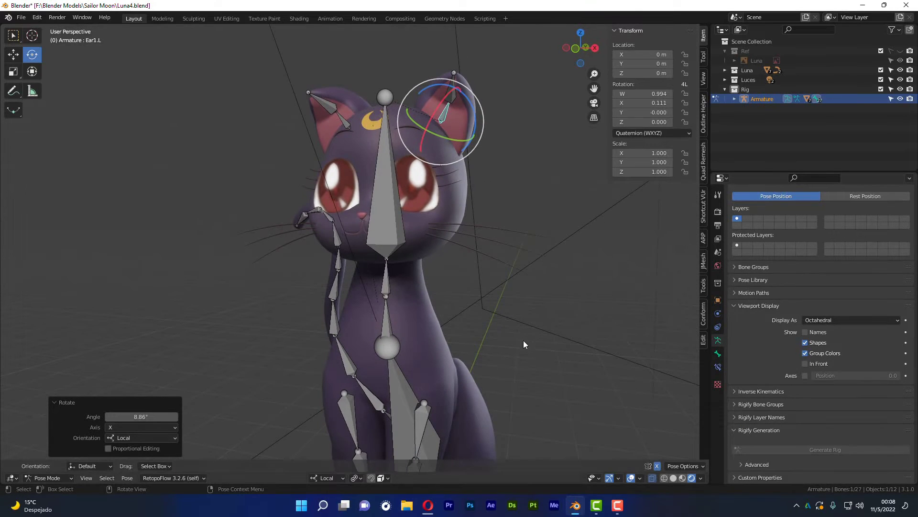
key(shift+h)
mouse_move(434, 343)
middle_down()
mouse_move(477, 351)
mouse_move(432, 352)
mouse_move(498, 334)
middle_up()
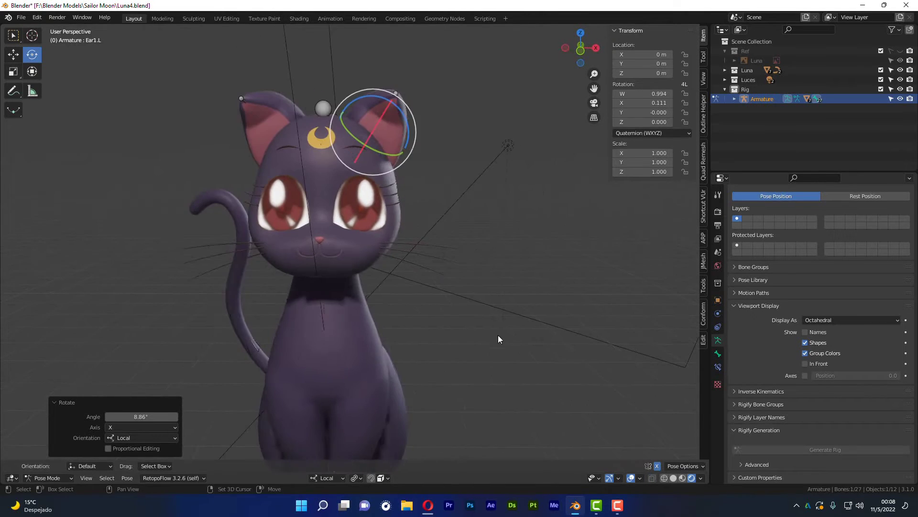
click(450, 286)
- Orbit and zoom around the cat mesh to inspect it from front, side and rear
mouse_move(451, 286)
middle_down()
mouse_move(446, 245)
mouse_move(458, 248)
mouse_move(462, 231)
middle_up()
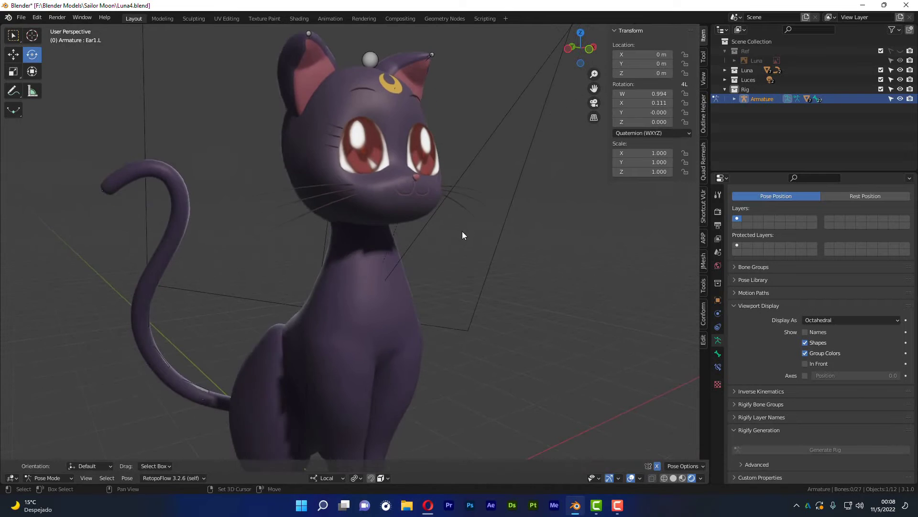
middle_drag(354, 136, 365, 114)
scroll(365, 114, up, 4)
mouse_move(445, 82)
middle_down()
mouse_move(373, 90)
mouse_move(273, 77)
middle_up()
scroll(273, 76, up, 3)
scroll(335, 110, down, 5)
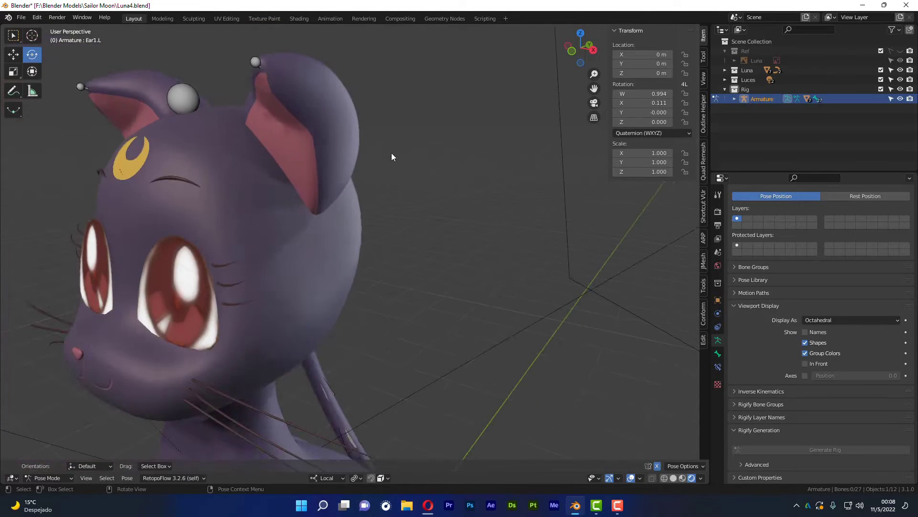
mouse_move(391, 153)
middle_down()
mouse_move(280, 150)
mouse_move(248, 162)
mouse_move(252, 190)
mouse_move(351, 174)
mouse_move(392, 155)
middle_up()
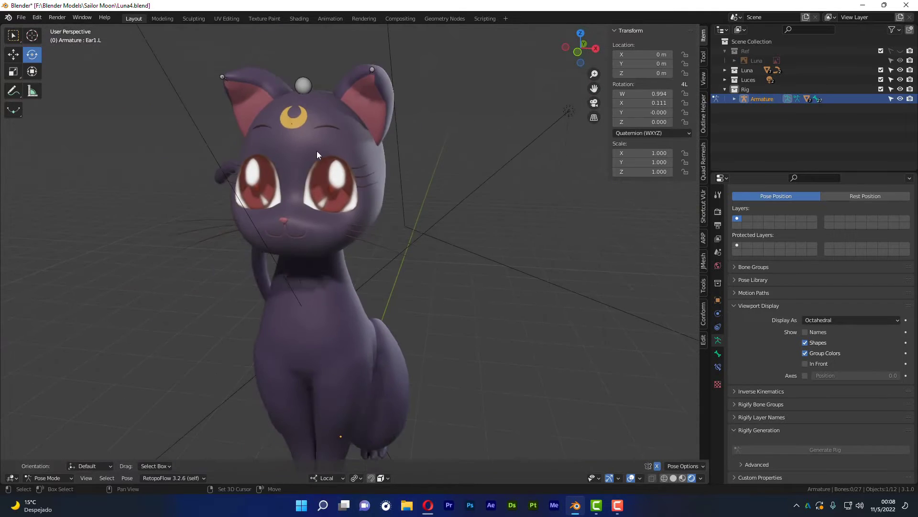
mouse_move(346, 197)
alt+middle_down()
mouse_move(323, 167)
mouse_move(351, 178)
alt+middle_up()
- Unhide all bones, select the Head bone, and hide every other bone
scroll(359, 206, up, 3)
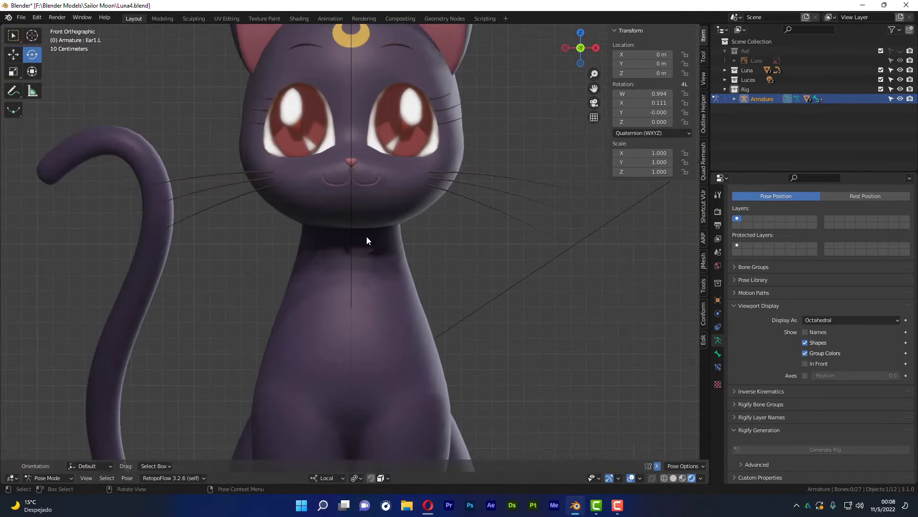
key(alt+h)
scroll(340, 183, up, 1)
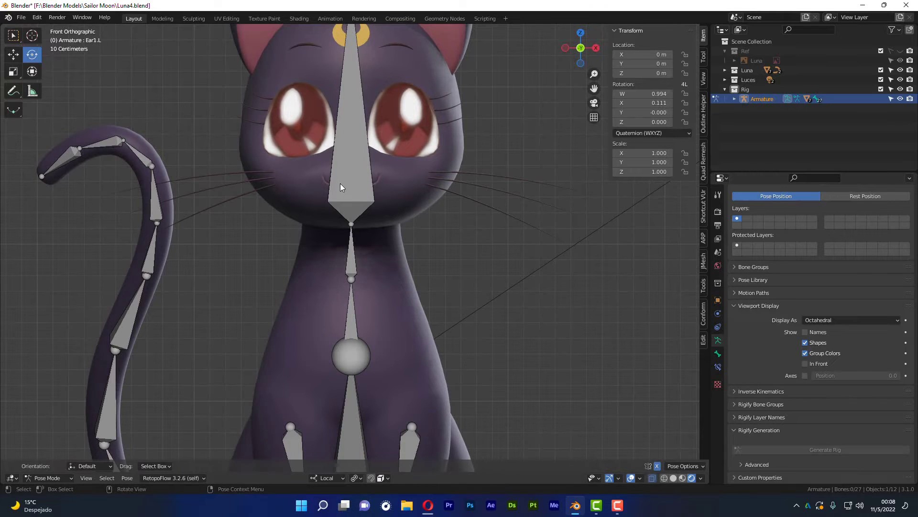
click(340, 183)
scroll(371, 129, down, 3)
key(shift+h)
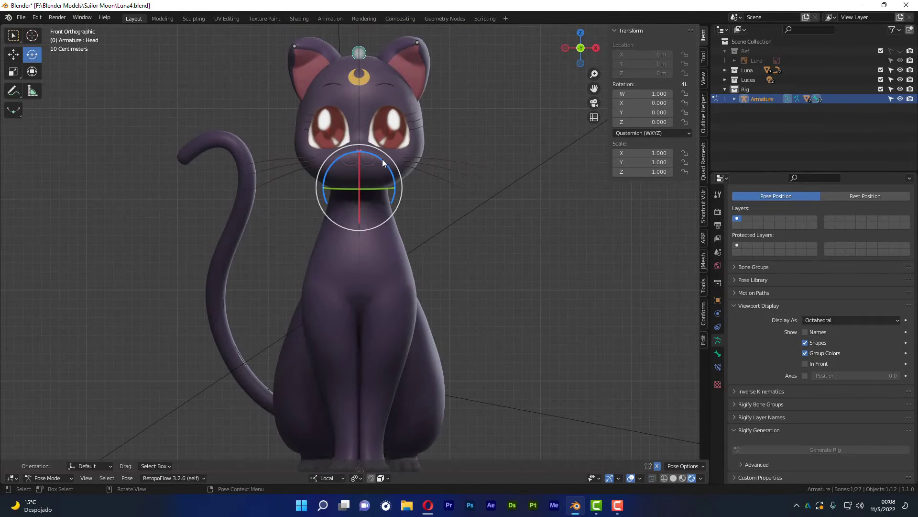
- Test-tilt Luna's head with the Head bone, cancel back upright, and deselect it
mouse_move(383, 159)
mouse_down()
mouse_move(364, 142)
mouse_move(375, 179)
mouse_move(364, 159)
mouse_move(369, 170)
mouse_up()
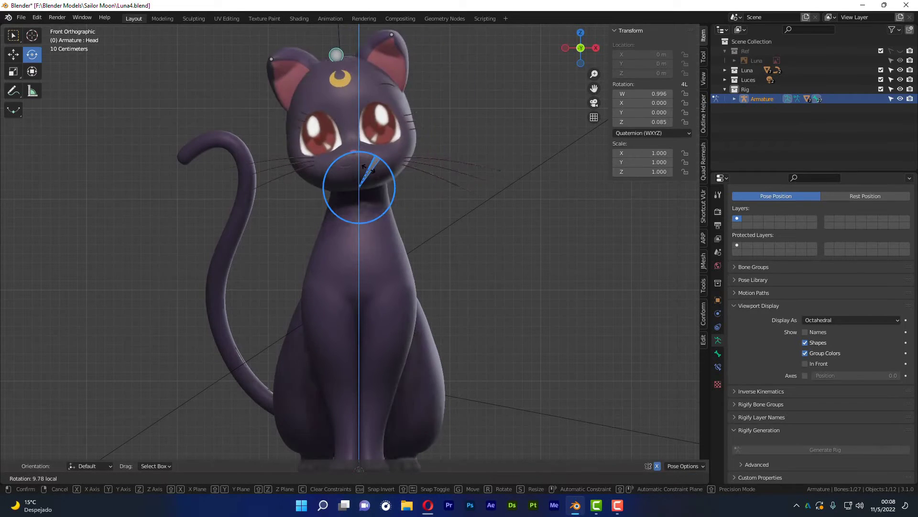
right_click(369, 169)
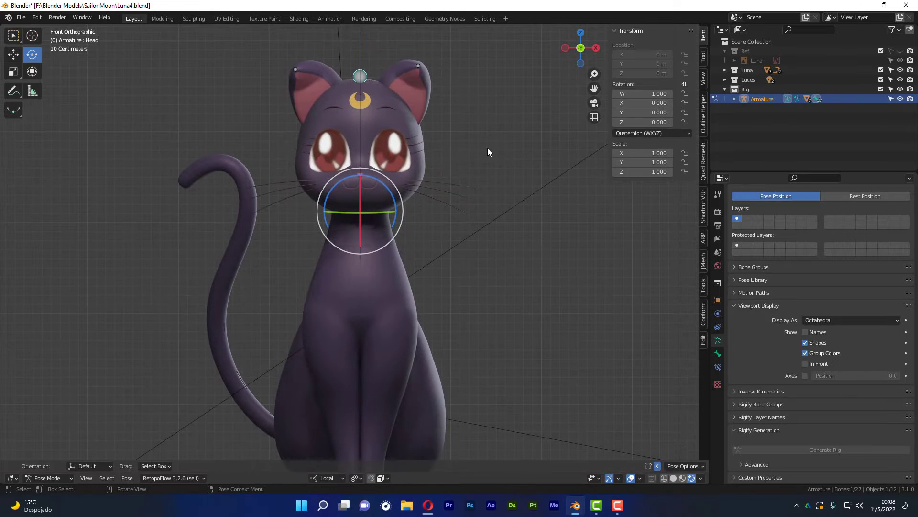
click(431, 190)
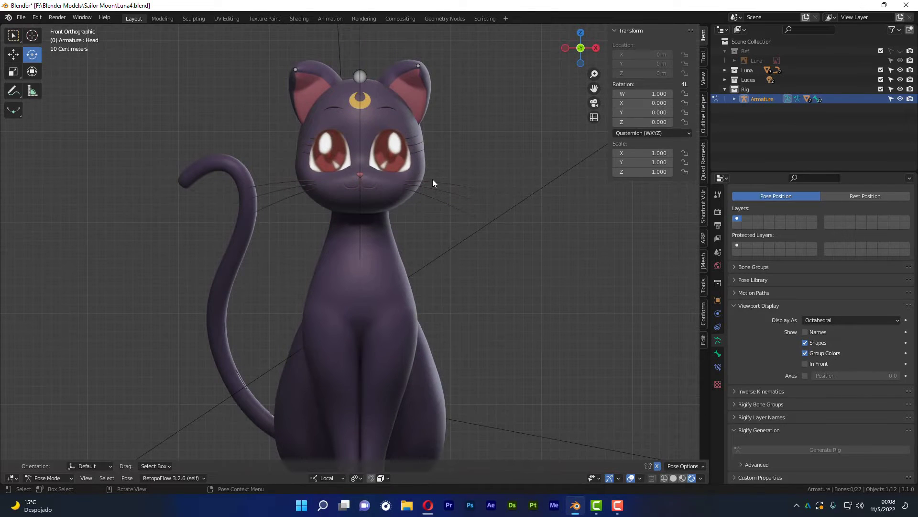
key(ctrl+Tab)
- Switch to Object Mode, select the Bigotes whiskers, and expand the Luna collection in the Outliner
click(362, 179)
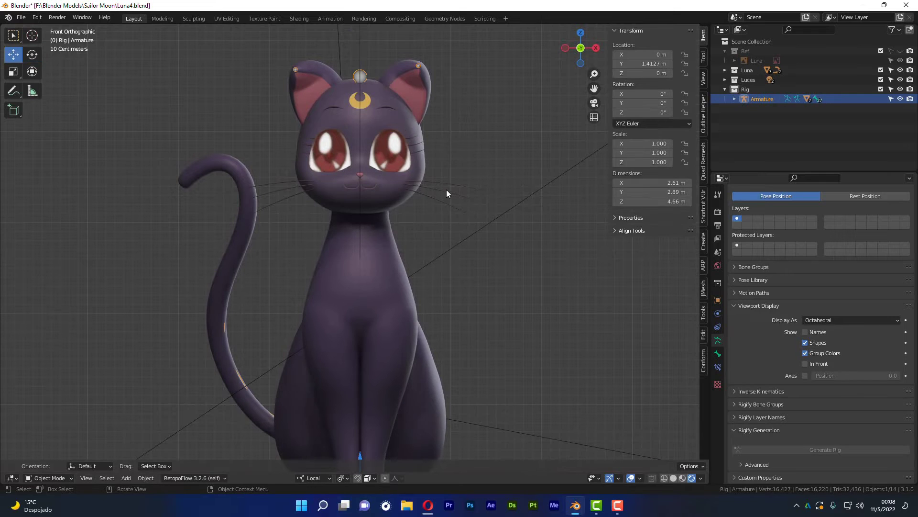
click(426, 190)
scroll(433, 165, up, 2)
scroll(478, 184, up, 4)
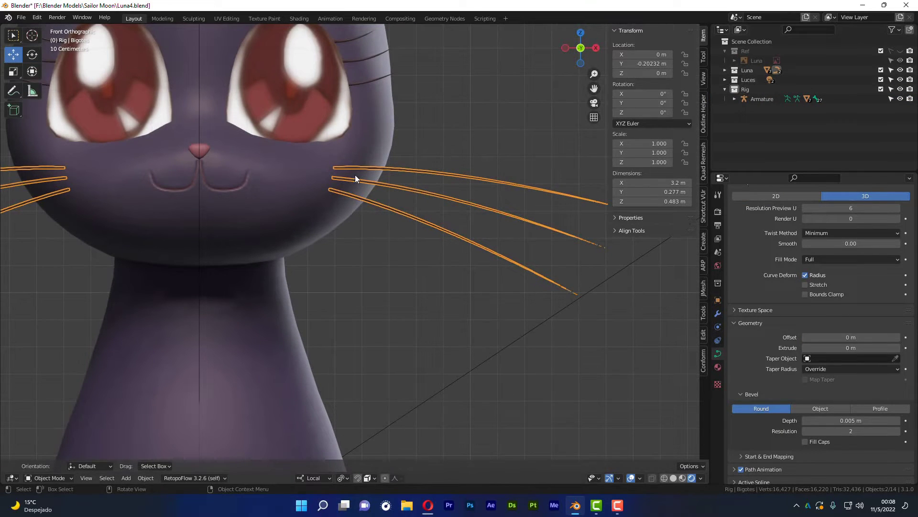
click(725, 71)
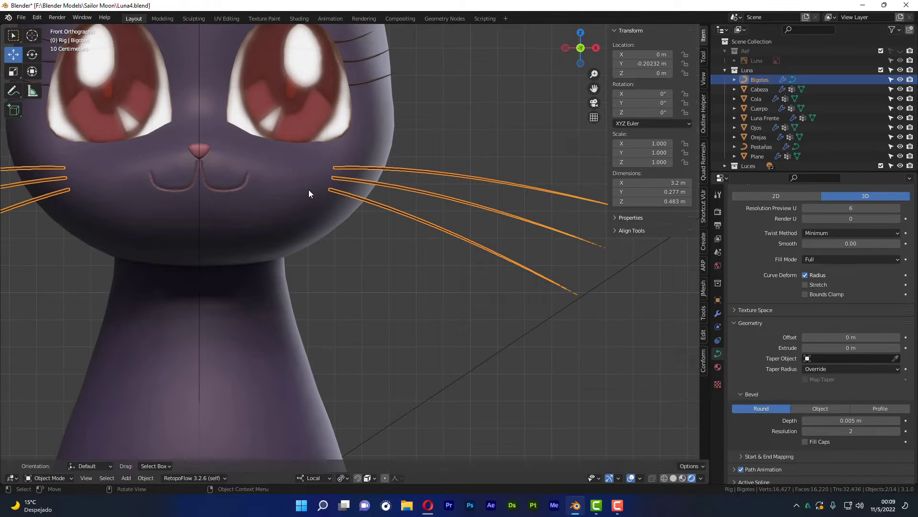
scroll(308, 189, down, 2)
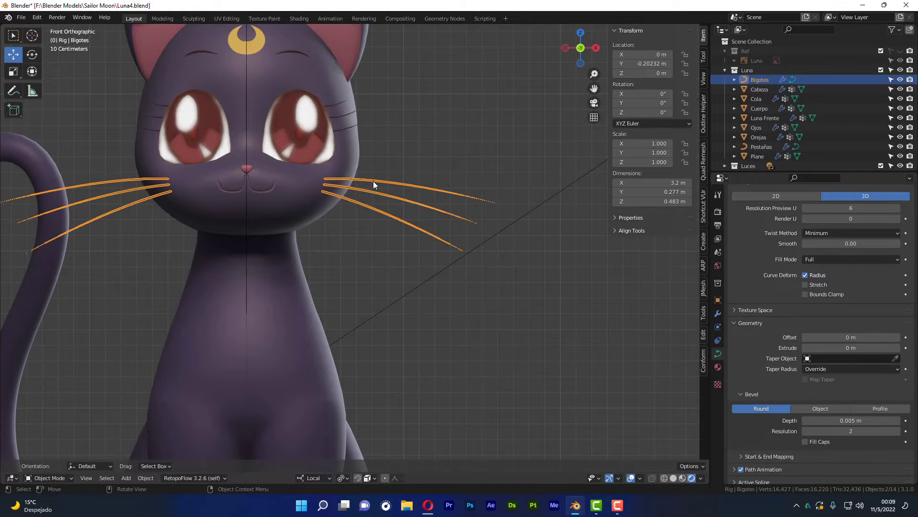
- Reselect the whiskers and Shift-click the Rig armature so it becomes the active object
shift+middle_drag(384, 193, 395, 213)
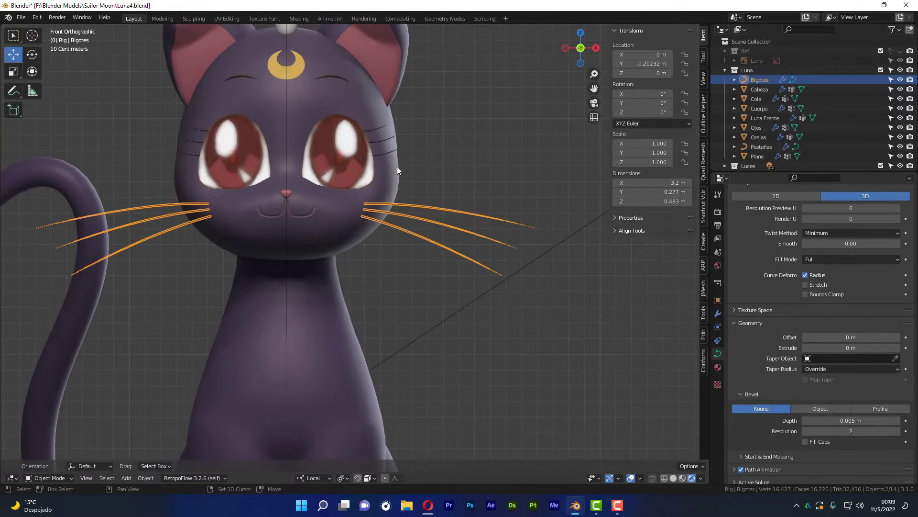
mouse_move(397, 169)
shift+middle_down()
mouse_move(403, 203)
mouse_move(423, 228)
shift+middle_up()
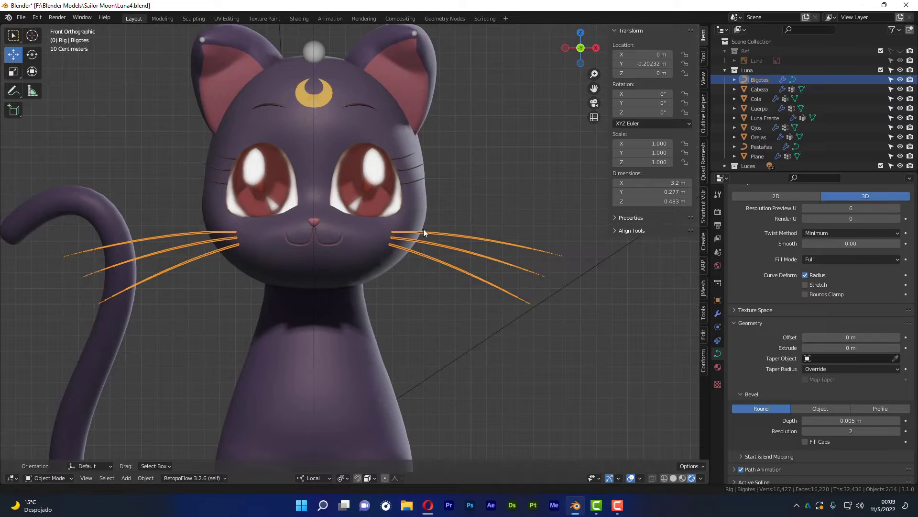
click(488, 190)
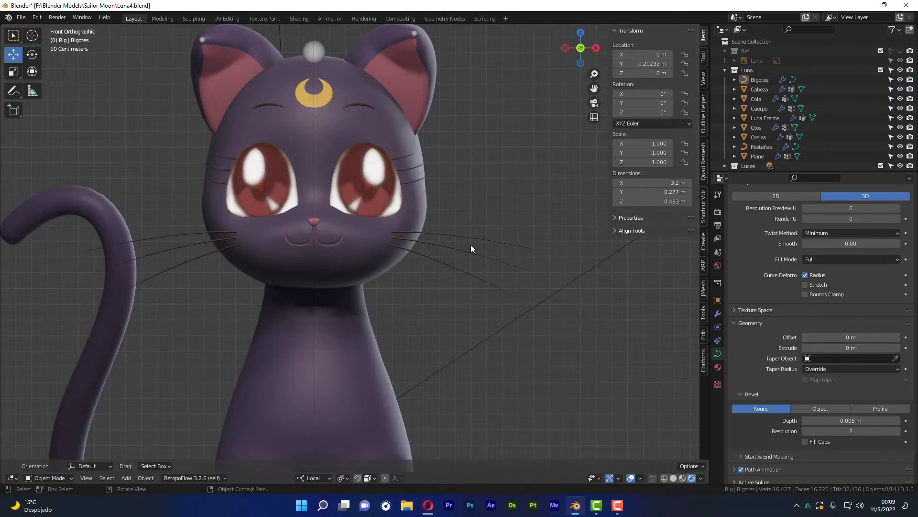
click(441, 233)
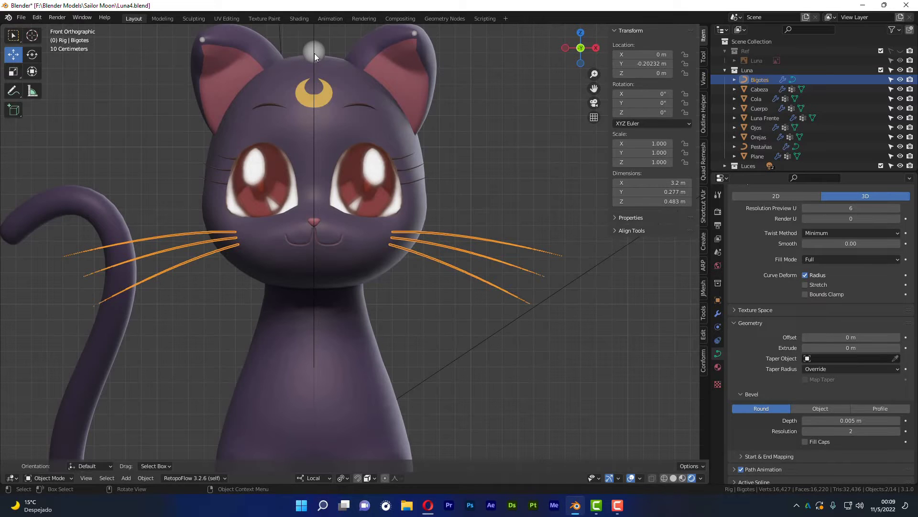
key(shift)
shift+click(319, 50)
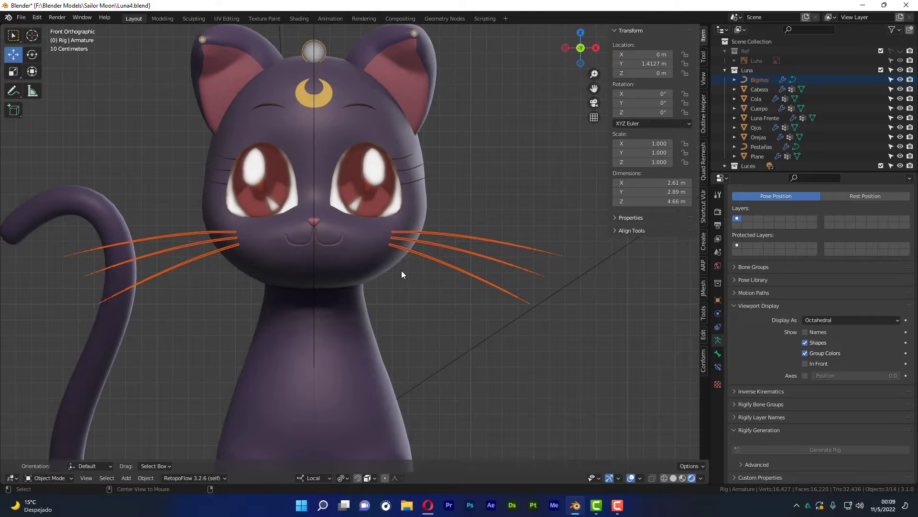
- Put the Rig armature into Pose Mode and switch the viewport to Wireframe shading
key(alt+z)
click(68, 477)
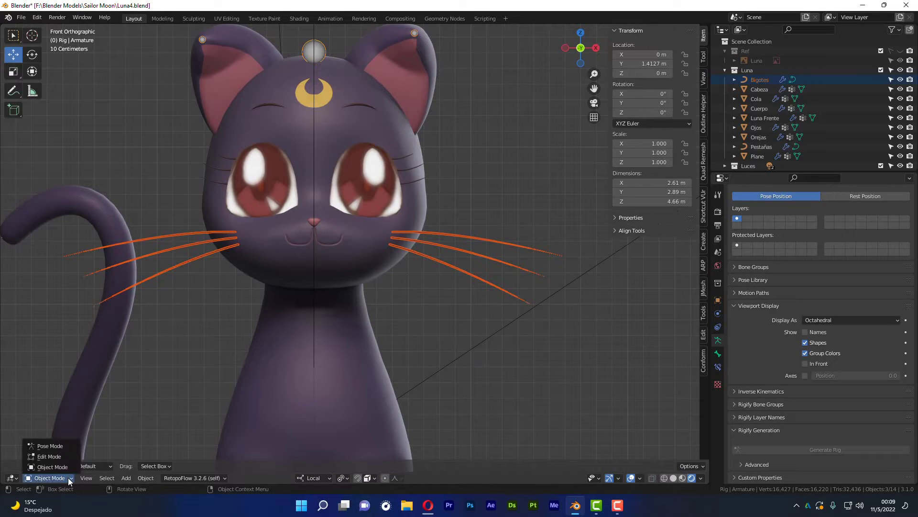
click(50, 446)
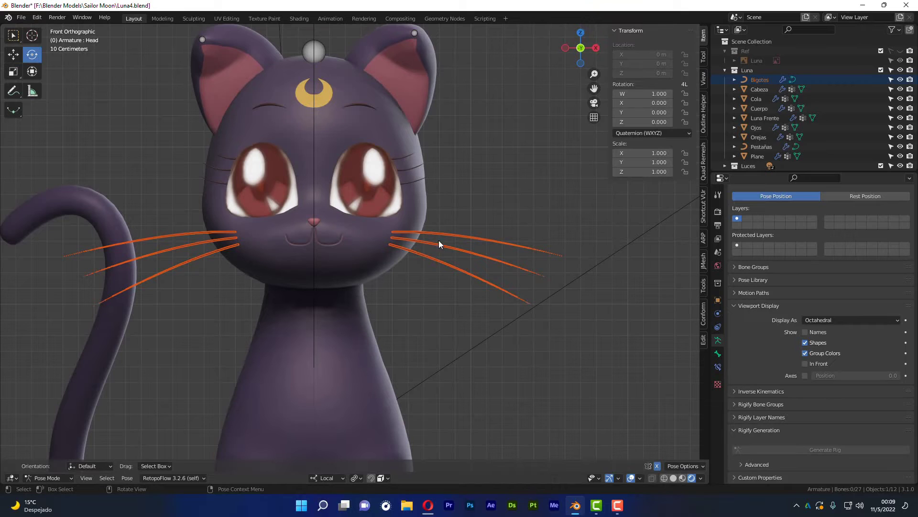
click(665, 479)
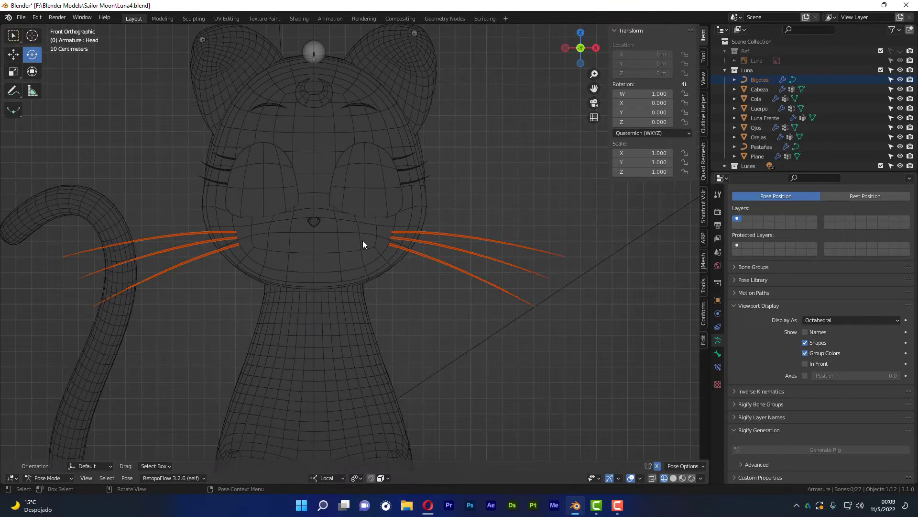
- With X-ray on, select the Head bone and parent the Bigotes whiskers to it (Ctrl+P > Bone)
key(alt+z)
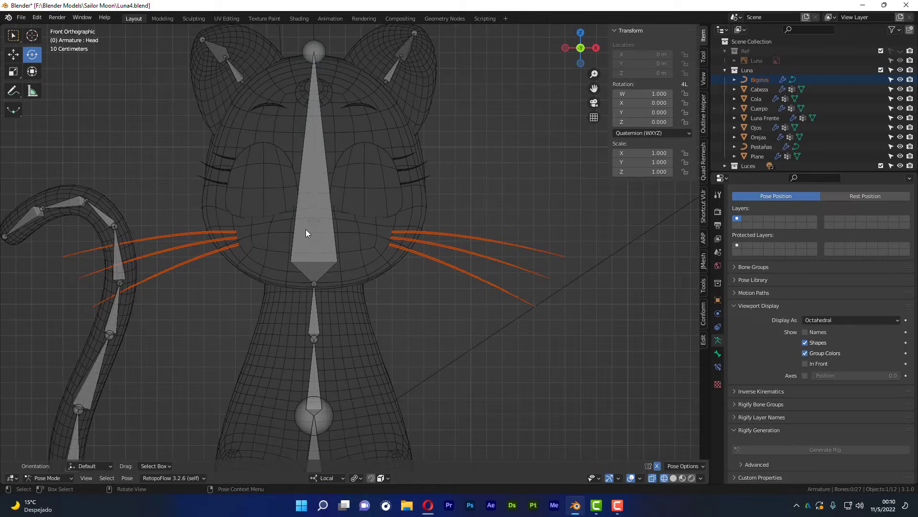
click(318, 252)
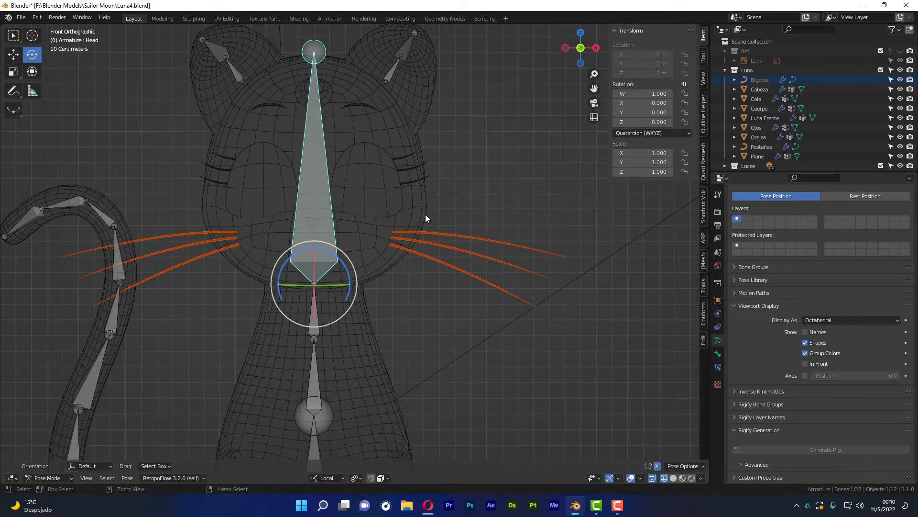
key(ctrl+p)
key(ctrl+p)
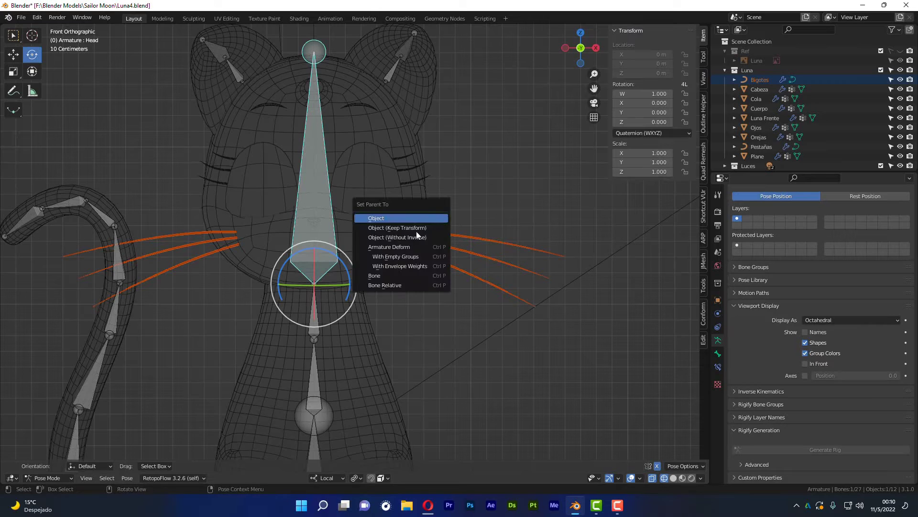
click(386, 277)
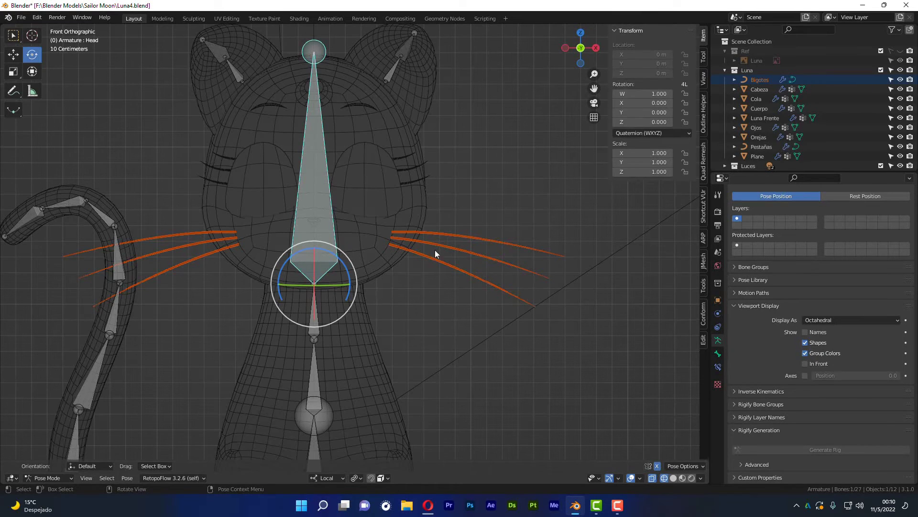
key(ctrl+p)
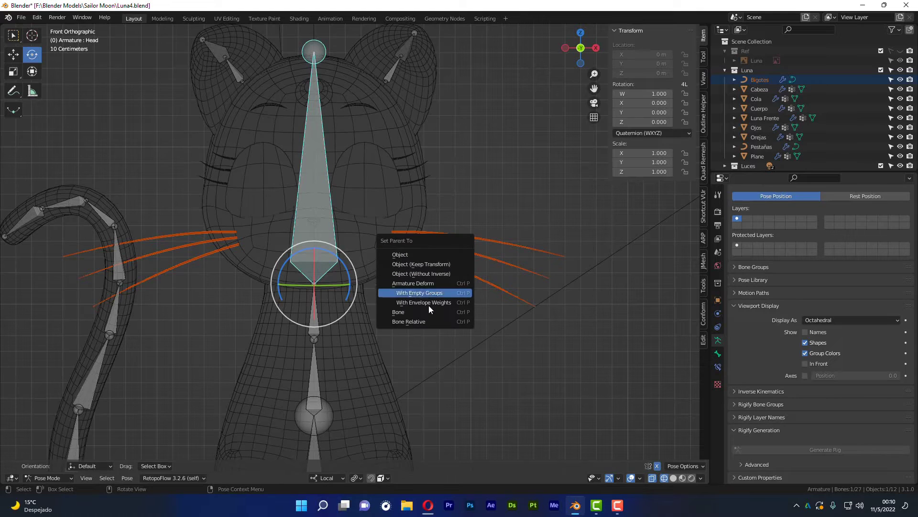
click(413, 313)
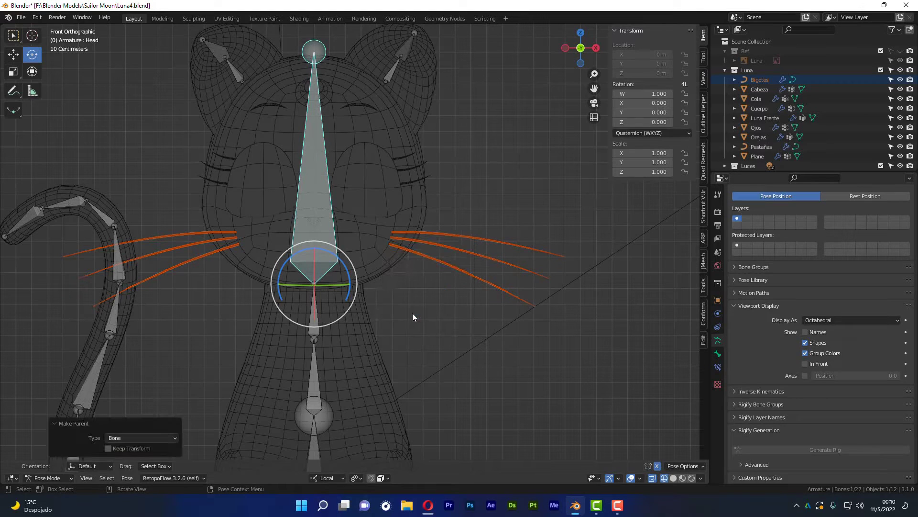
- Turn the Head bone to check the whiskers follow, then cancel back upright
click(304, 186)
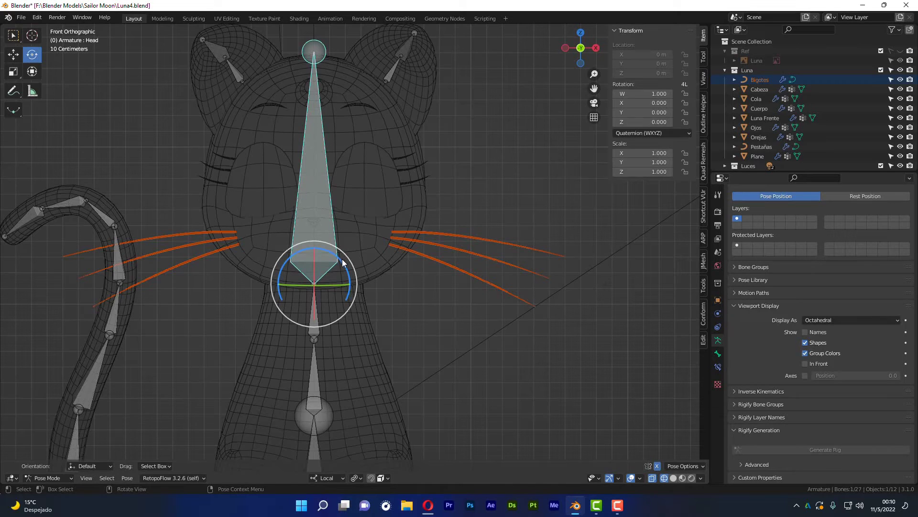
mouse_move(342, 258)
mouse_down()
mouse_move(327, 244)
mouse_move(339, 268)
mouse_move(335, 282)
mouse_up()
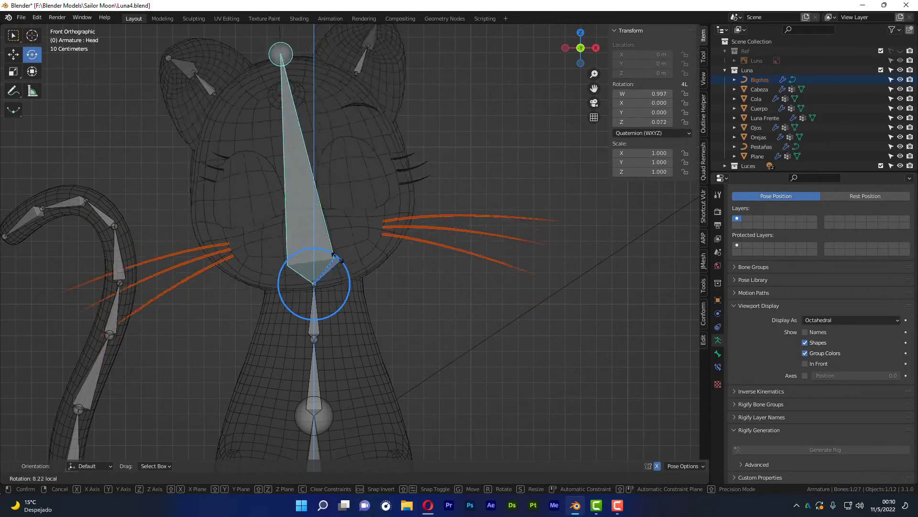
key(Escape)
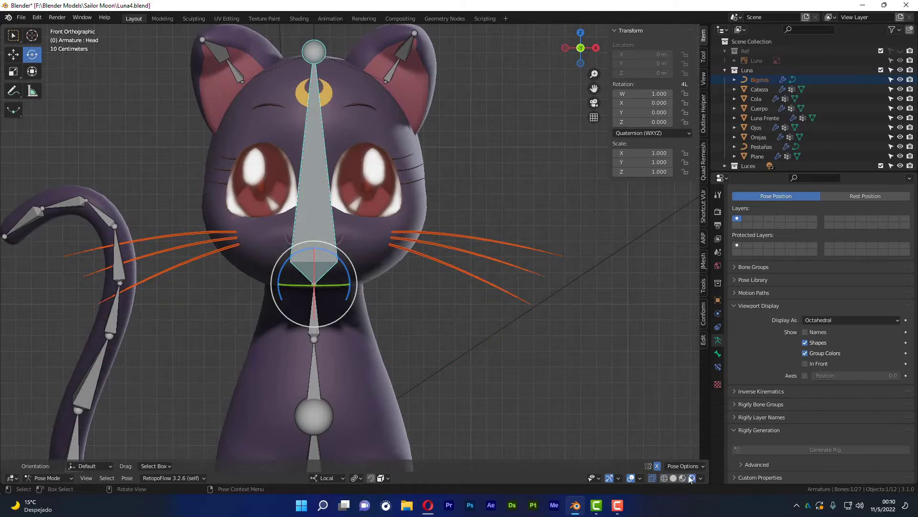
- Switch to Material Preview shading and turn X-ray off
click(691, 478)
click(440, 246)
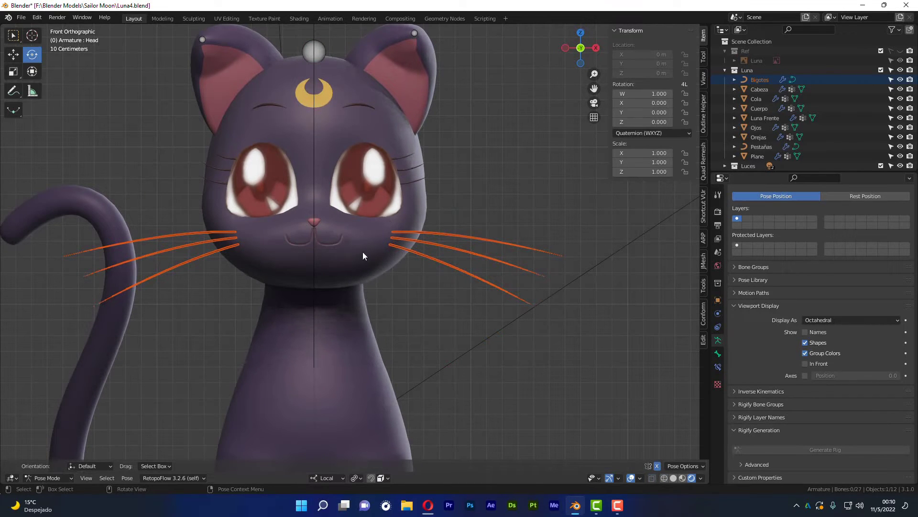
click(325, 51)
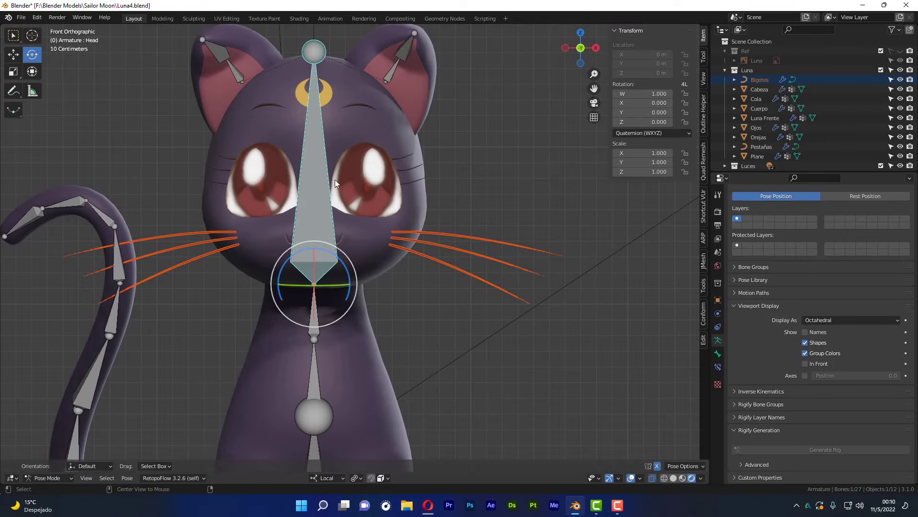
key(alt+z)
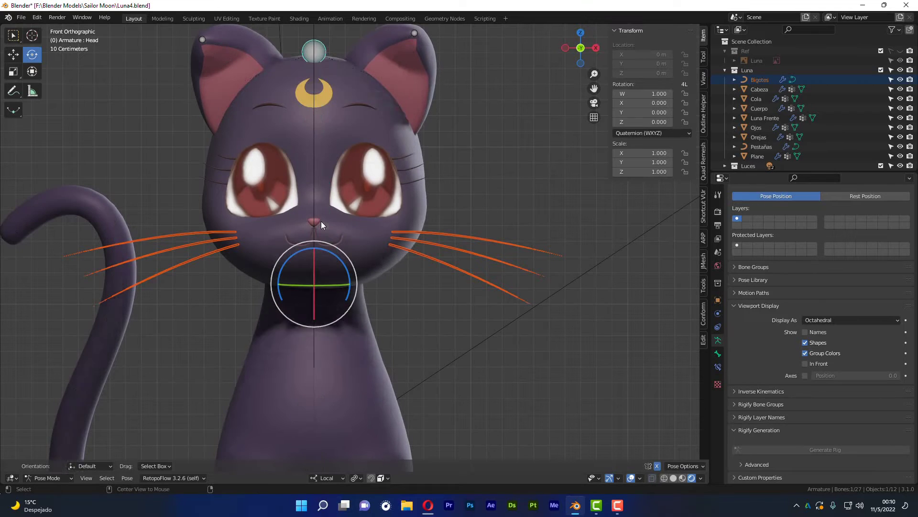
click(494, 178)
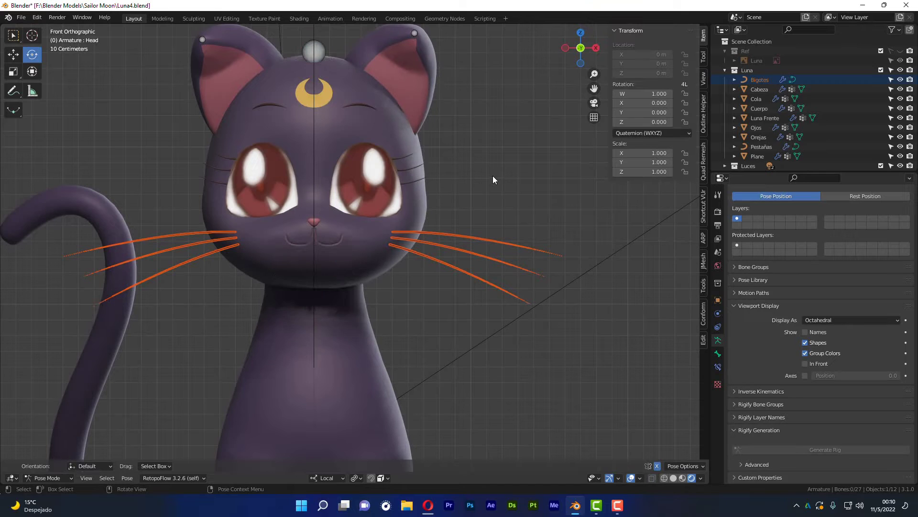
- Go to Object Mode, select the armature, re-enter Pose Mode, and select the Head bone
key(ctrl+Tab)
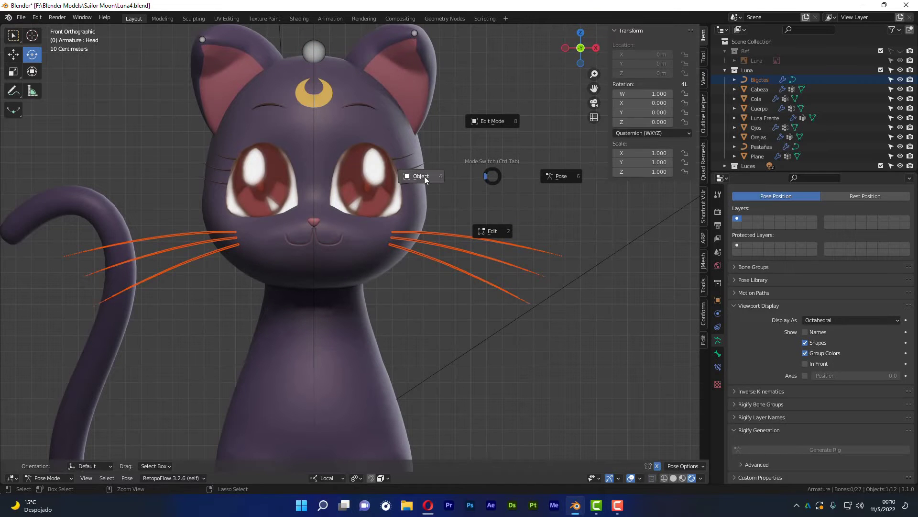
click(424, 177)
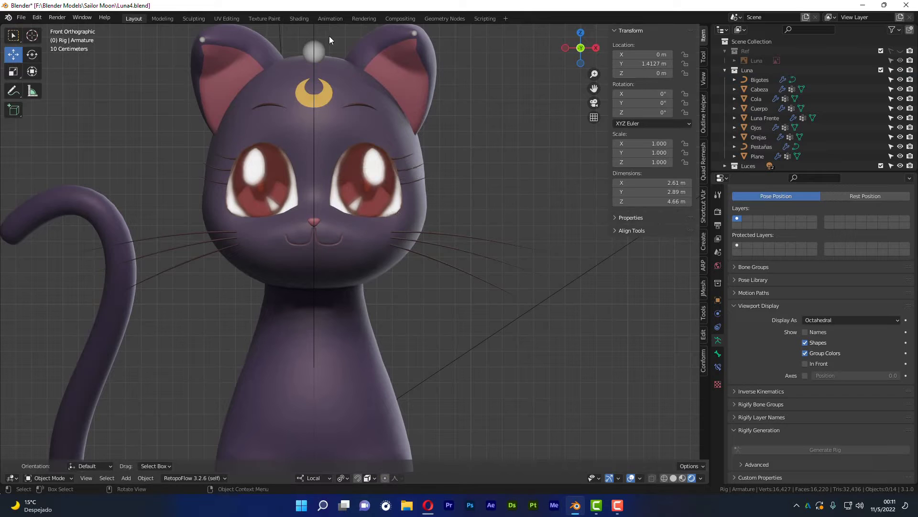
click(314, 51)
key(ctrl+Tab)
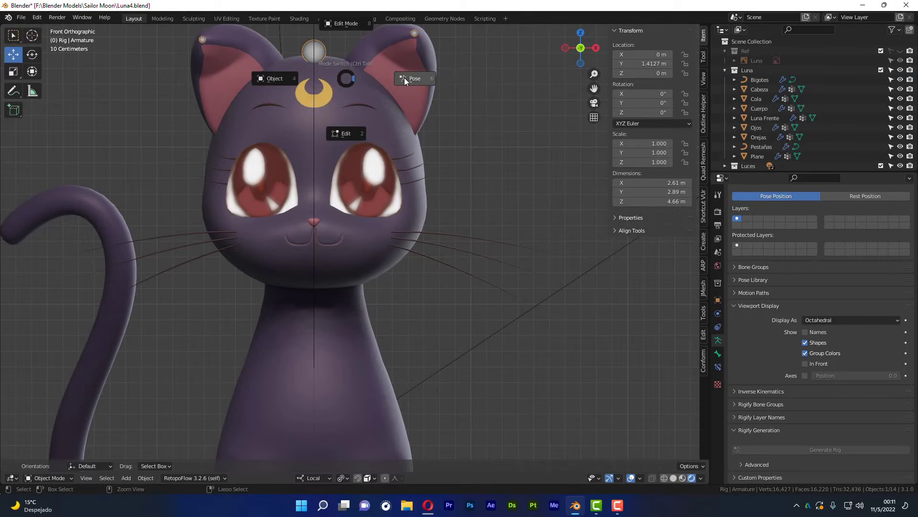
click(404, 77)
click(326, 206)
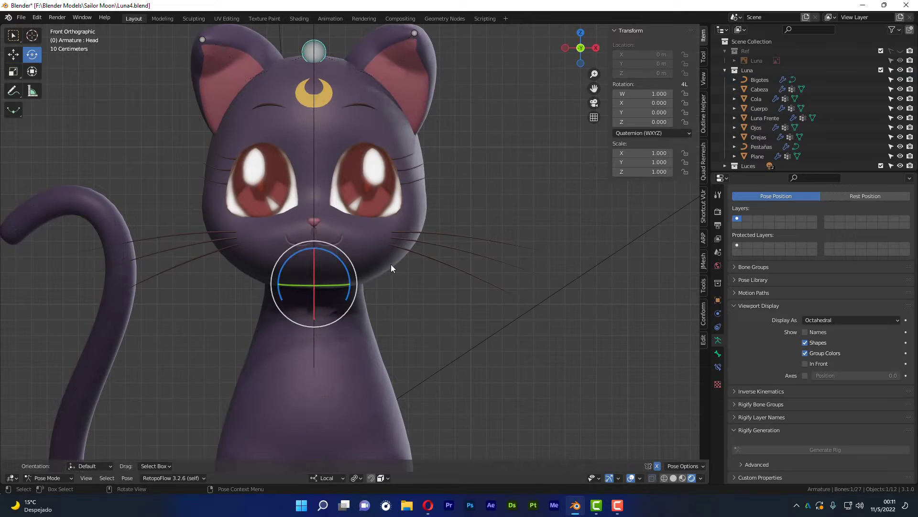
- Turn the head sideways about 30° and orbit to check the whiskers move with it
drag(340, 260, 354, 242)
mouse_move(363, 239)
middle_down()
mouse_move(422, 266)
mouse_move(438, 251)
middle_up()
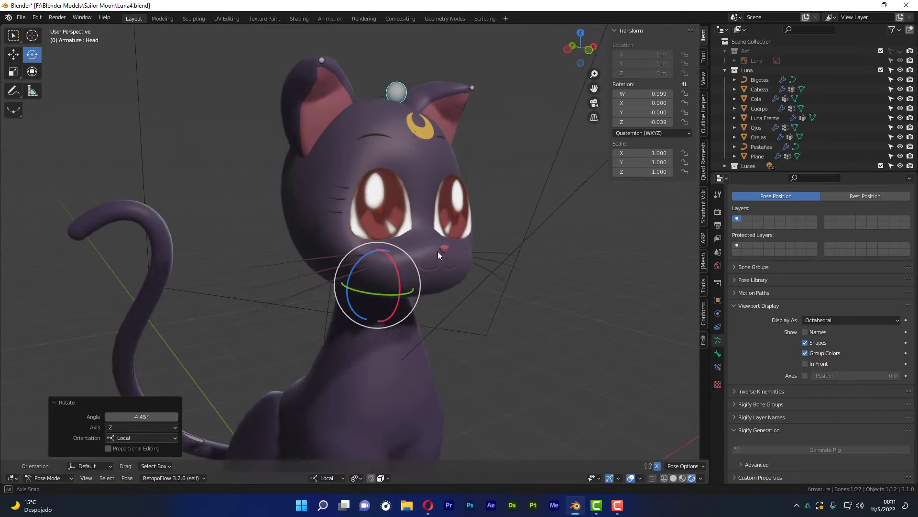
drag(363, 256, 369, 248)
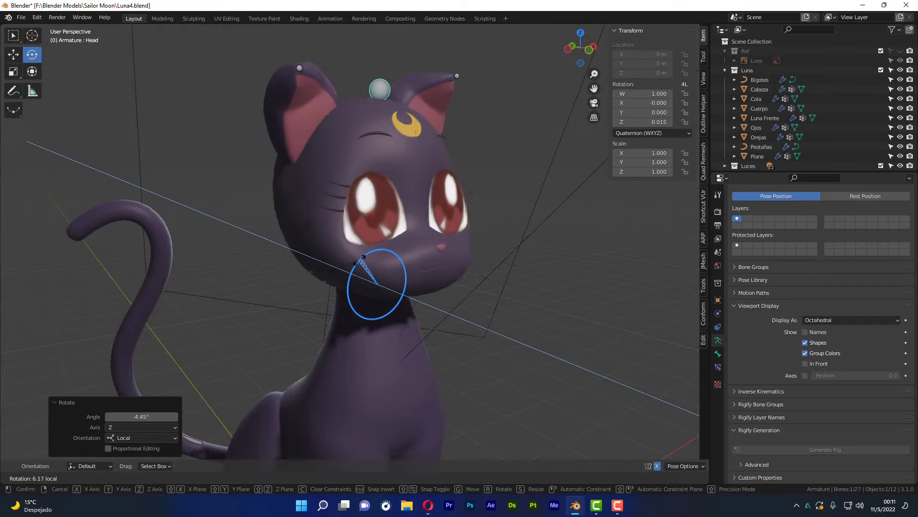
drag(369, 249, 447, 251)
scroll(494, 230, up, 3)
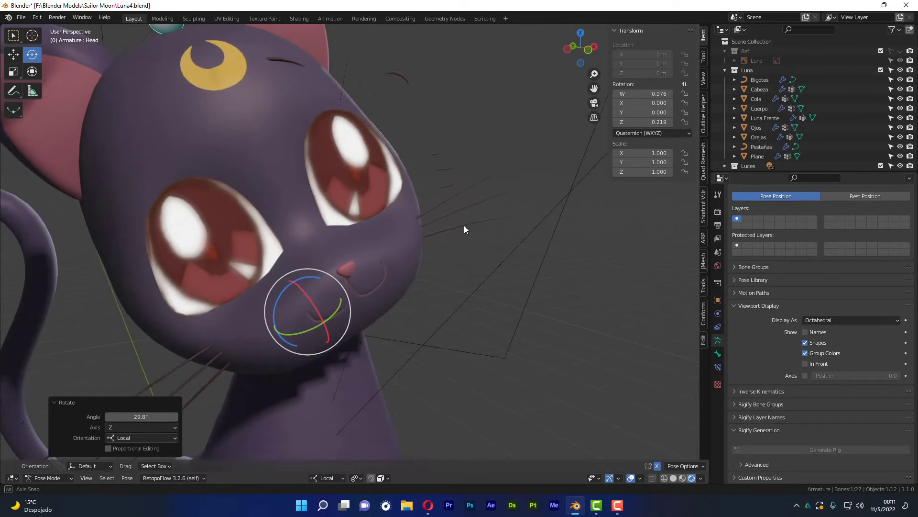
mouse_move(495, 231)
middle_down()
mouse_move(420, 180)
mouse_move(439, 251)
middle_up()
scroll(341, 255, down, 3)
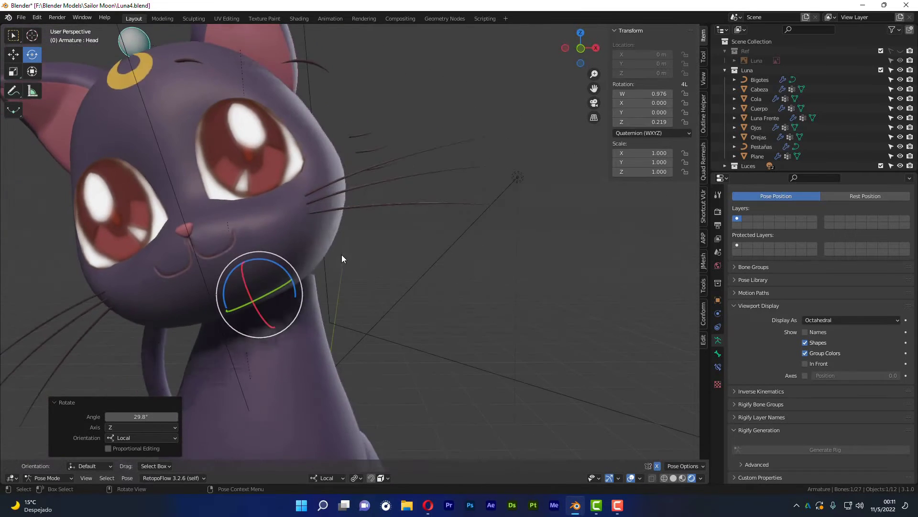
scroll(311, 256, down, 1)
- Try a free head rotation, cancel it, undo the turn, and return to a front view
key(r)
key(r)
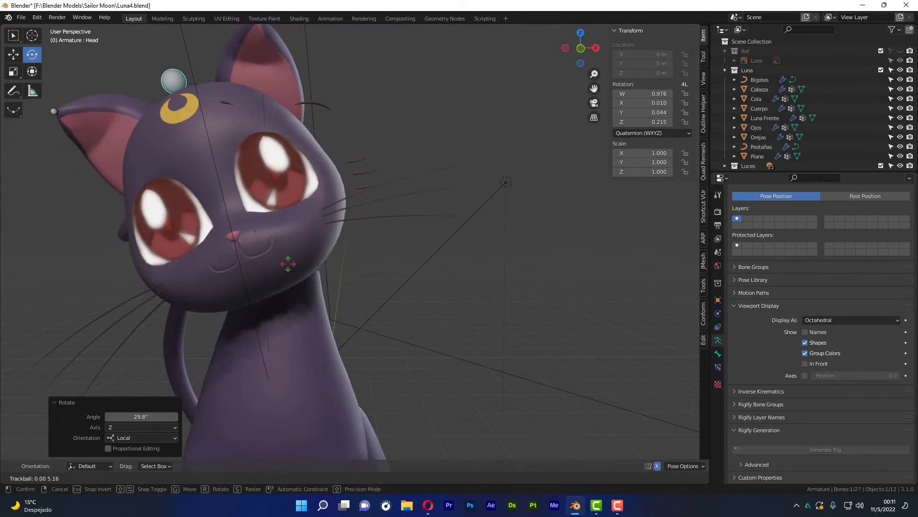
key(Escape)
key(ctrl+z)
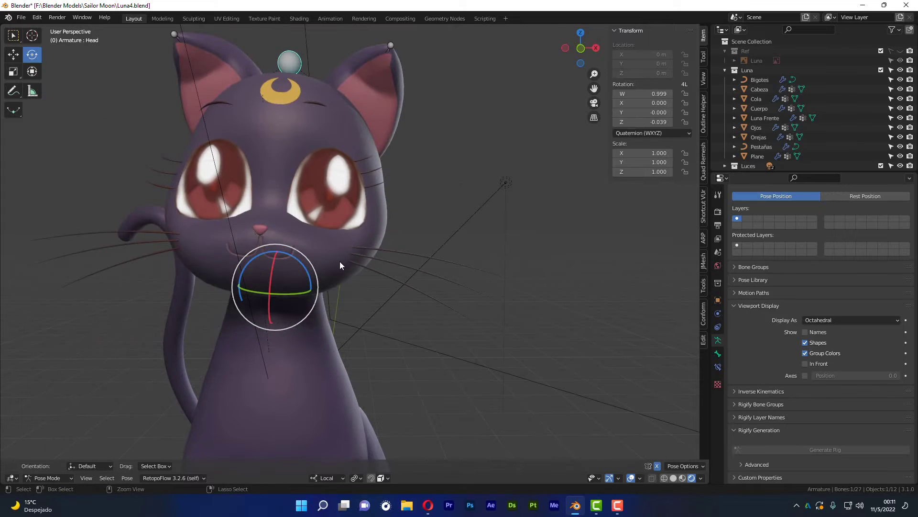
alt+middle_drag(391, 249, 384, 176)
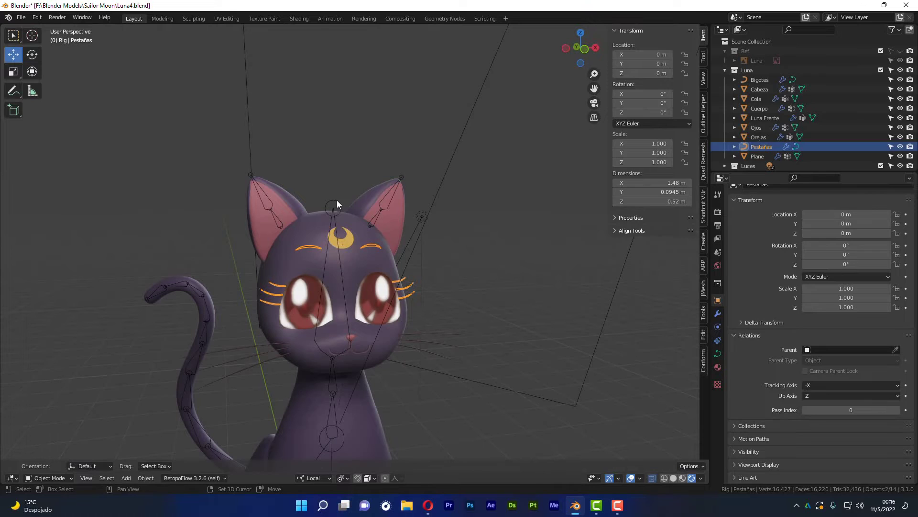
- With the eyelashes and armature selected, enter Pose Mode and parent Pestañas to the Head bone
shift+click(336, 200)
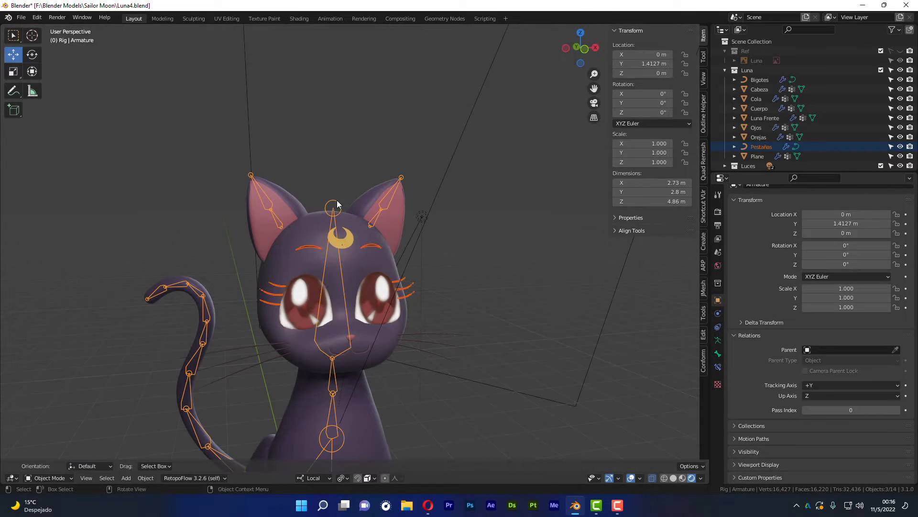
click(60, 478)
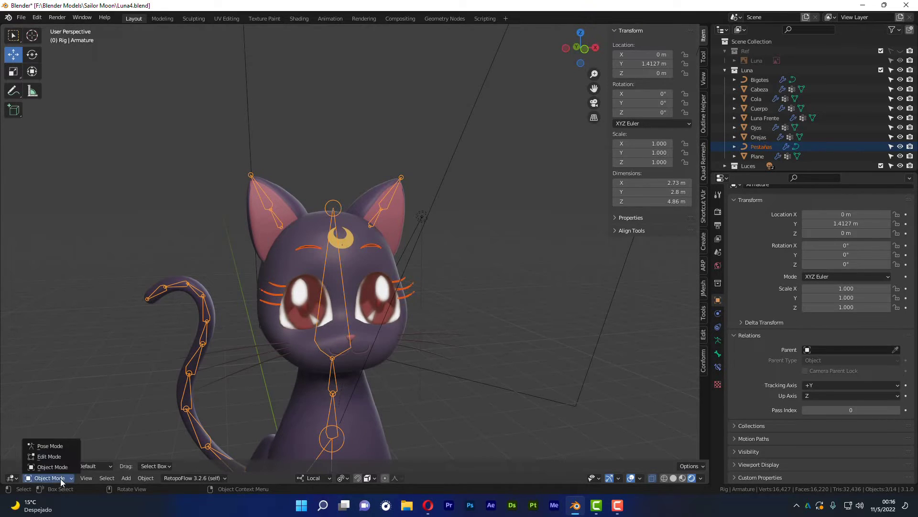
click(54, 446)
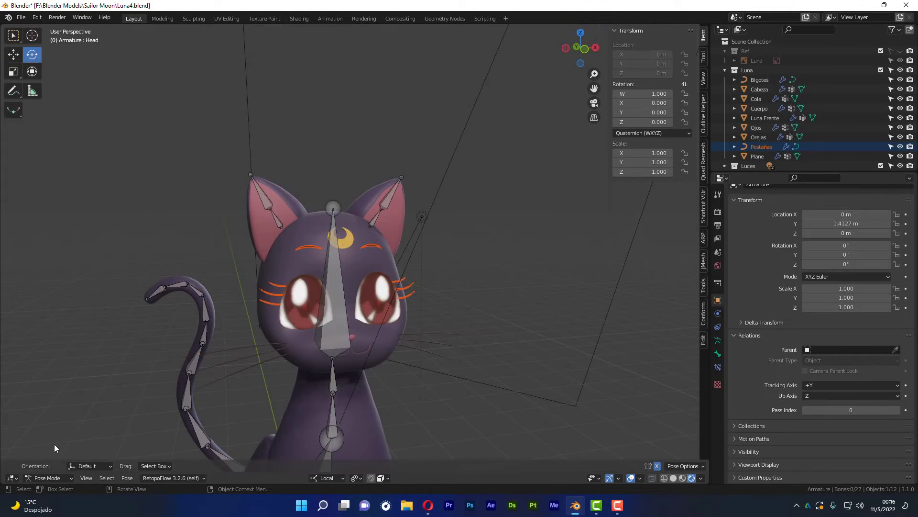
click(335, 281)
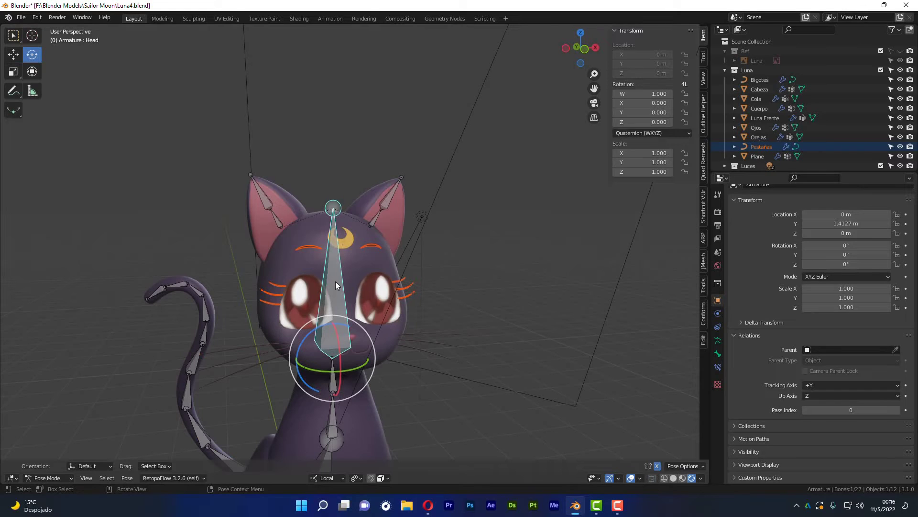
key(ctrl+p)
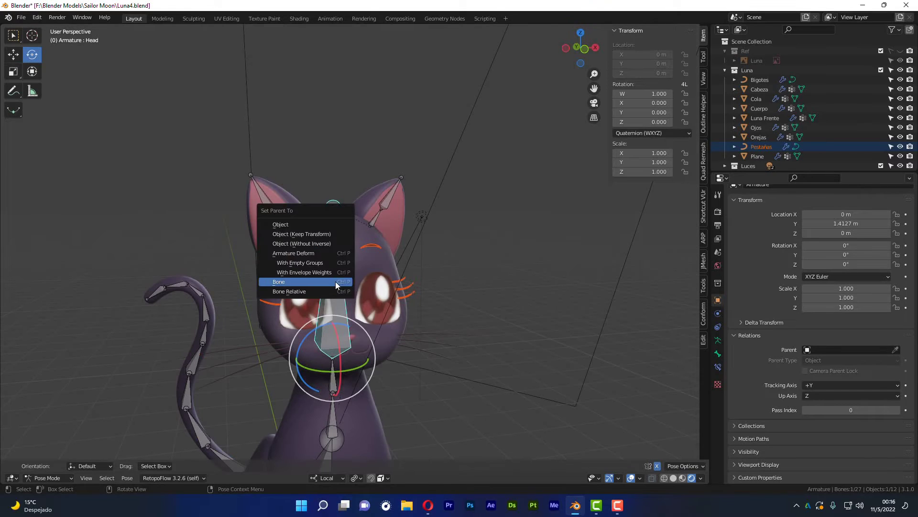
click(331, 282)
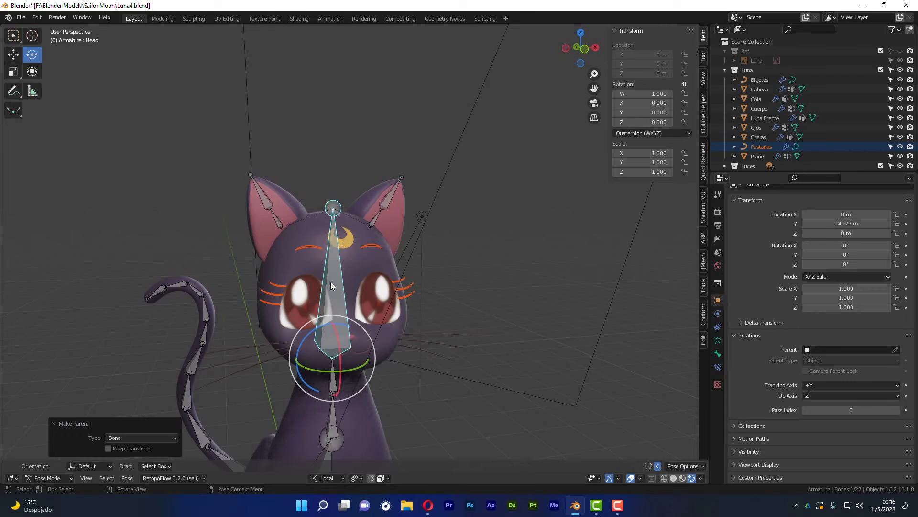
- Rotate the Head bone from the front view to test, then review its Bone properties
click(519, 304)
click(355, 305)
key(KP_1)
key(r)
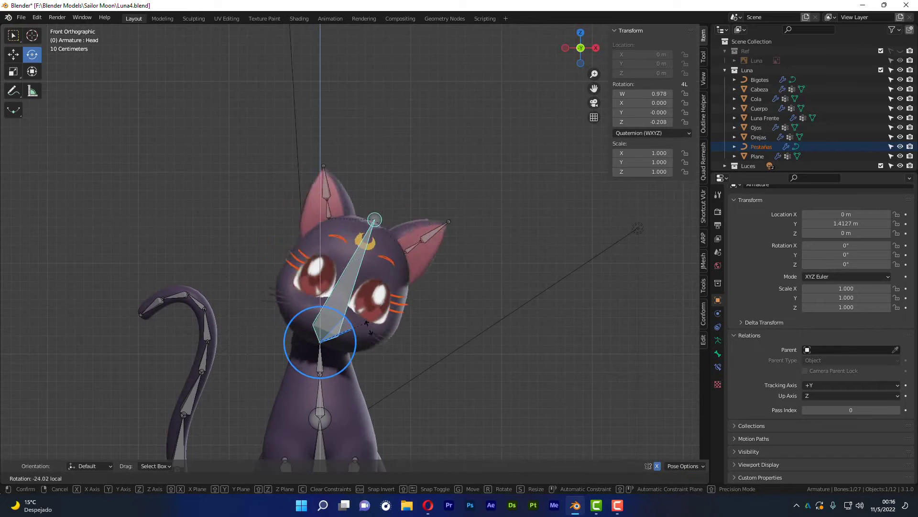
click(354, 310)
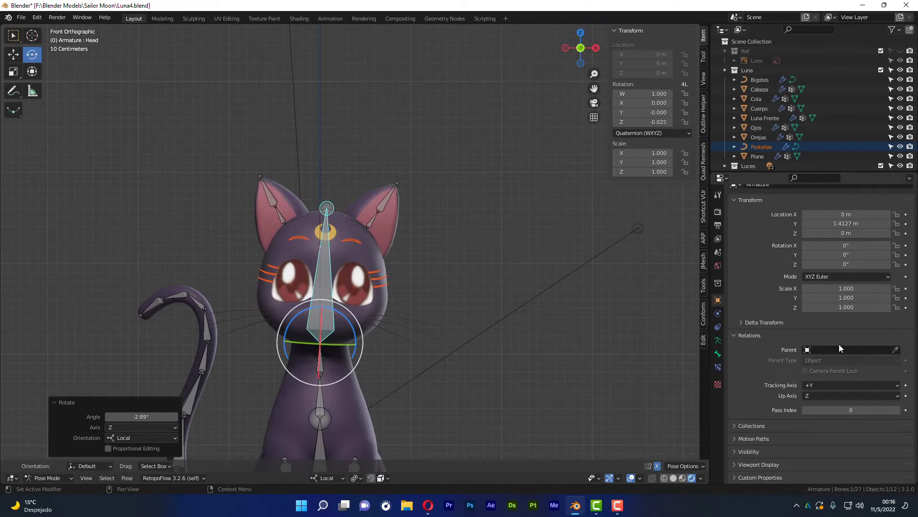
click(717, 352)
scroll(803, 331, down, 3)
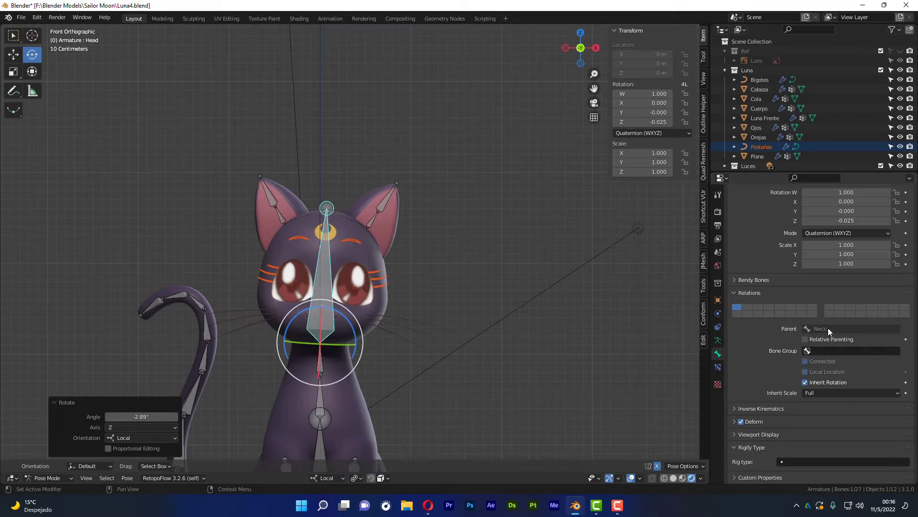
click(376, 282)
- Switch the armature to Object Mode and select the Pestañas eyelashes object
key(ctrl+Tab)
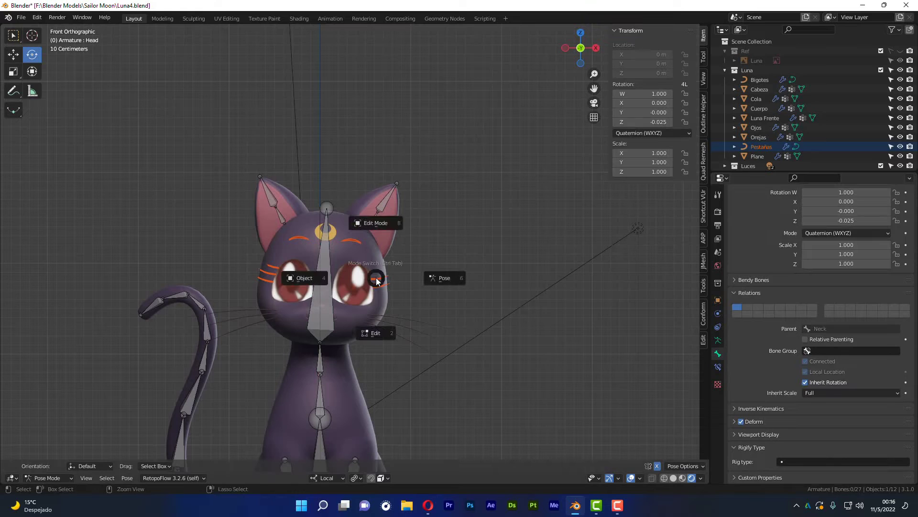
click(306, 277)
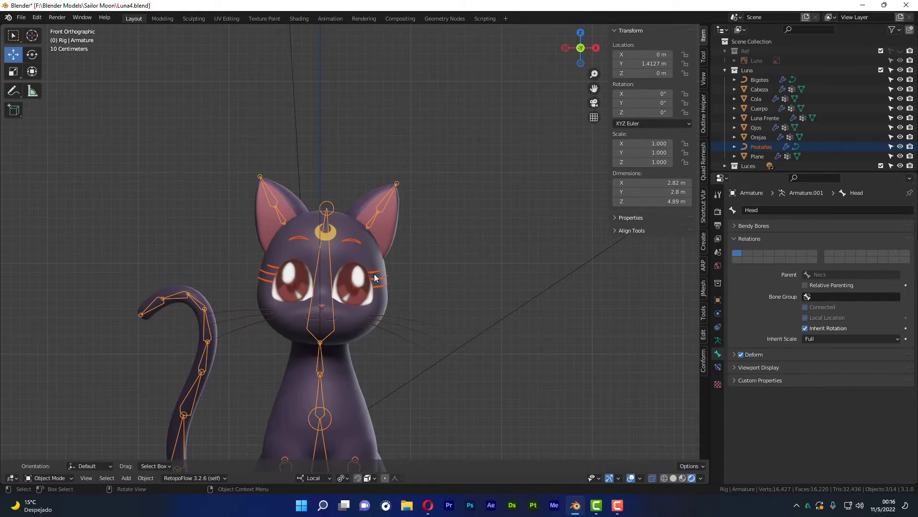
click(374, 274)
scroll(831, 358, down, 3)
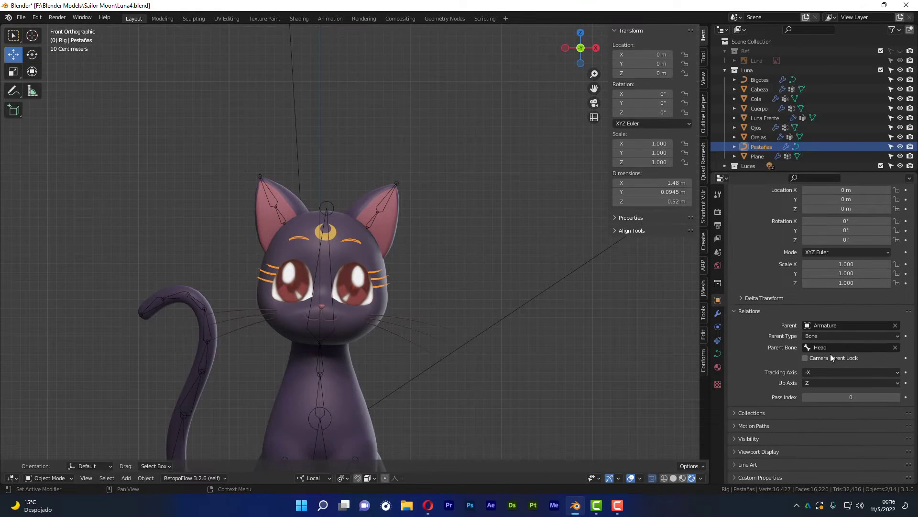
scroll(386, 275, up, 4)
scroll(386, 274, up, 2)
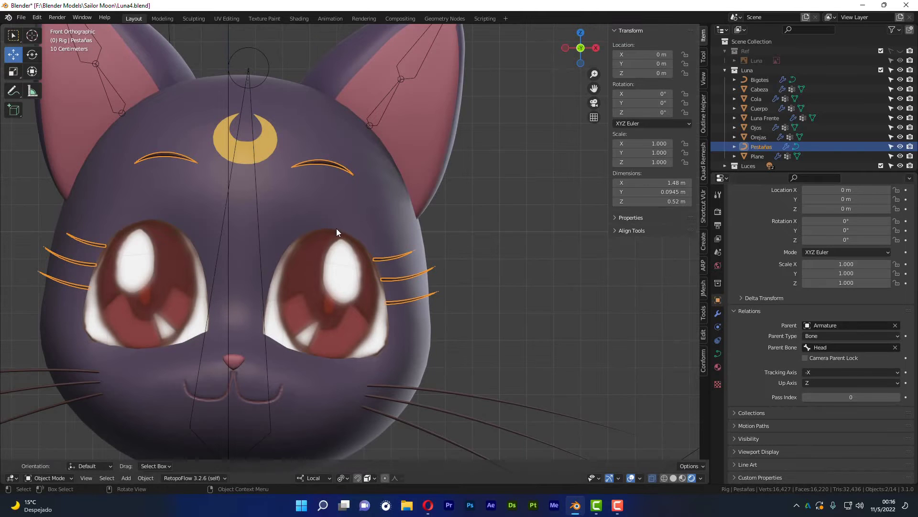
scroll(300, 251, down, 3)
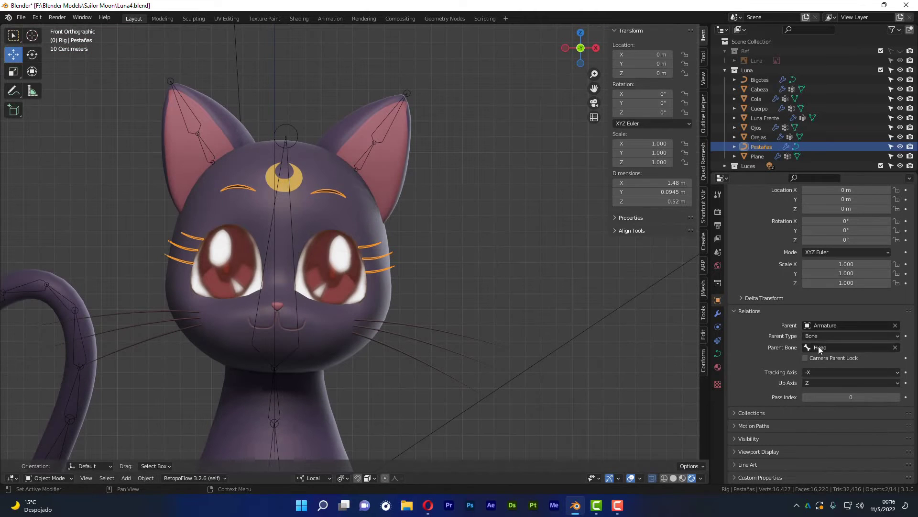
- Reselect Pestañas, then select the armature to change its mode
click(458, 250)
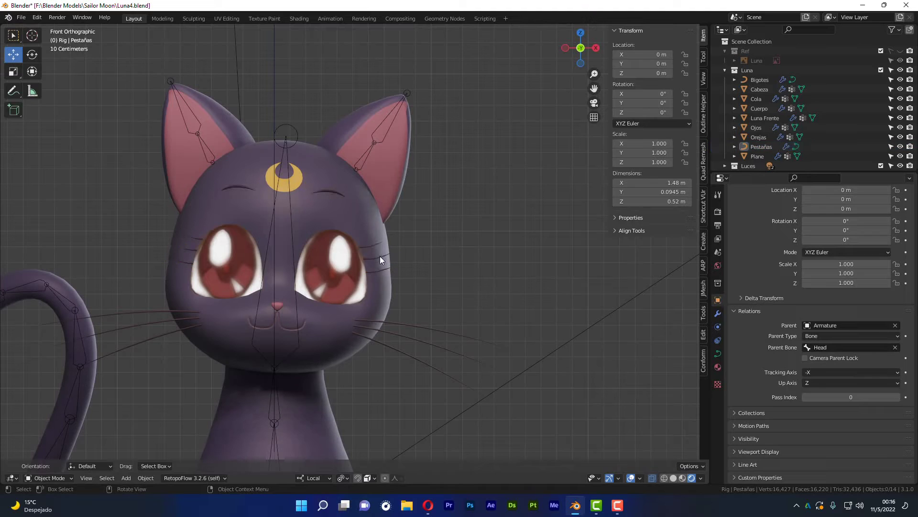
click(380, 257)
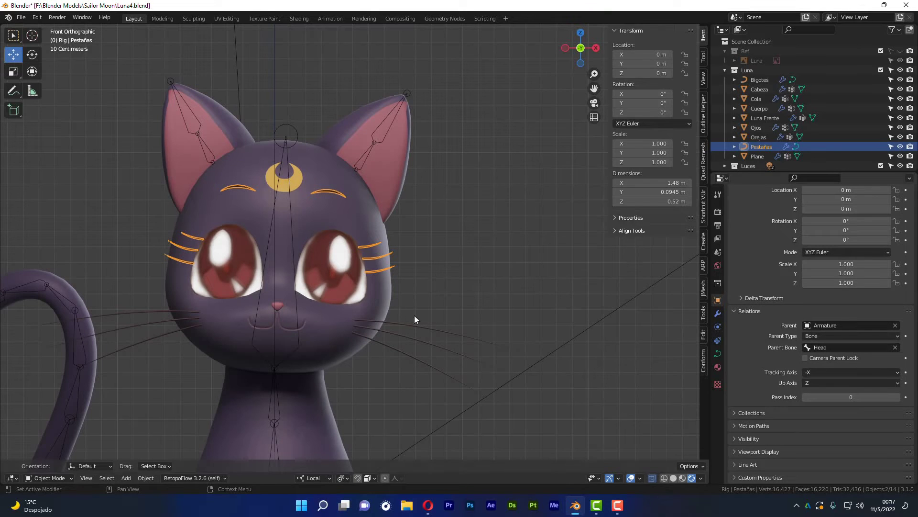
scroll(414, 319, down, 2)
click(315, 139)
key(ctrl+Tab)
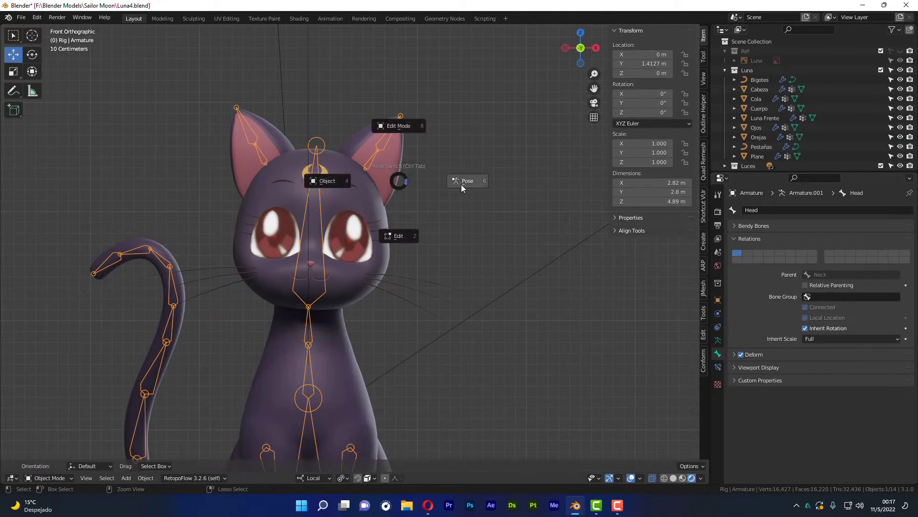
- In Pose Mode, select the Head bone and turn off the armature's In Front display
click(461, 184)
click(323, 233)
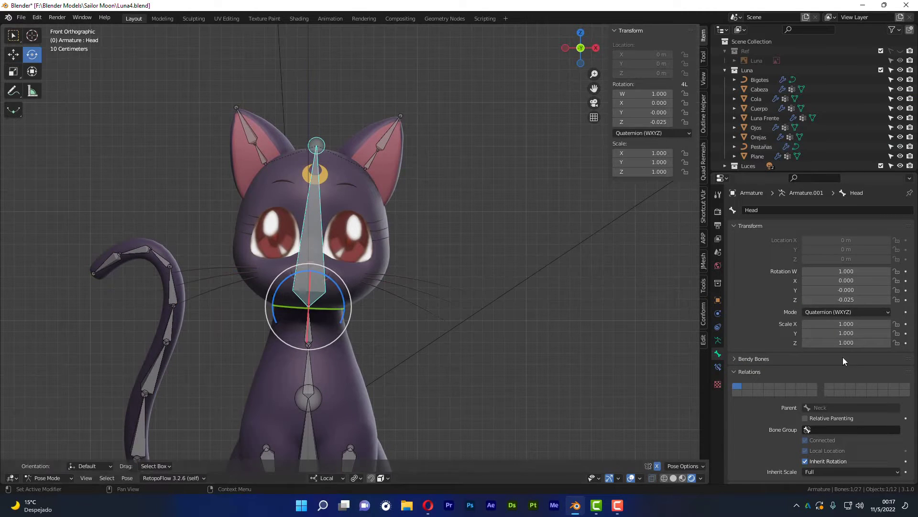
click(718, 340)
click(806, 408)
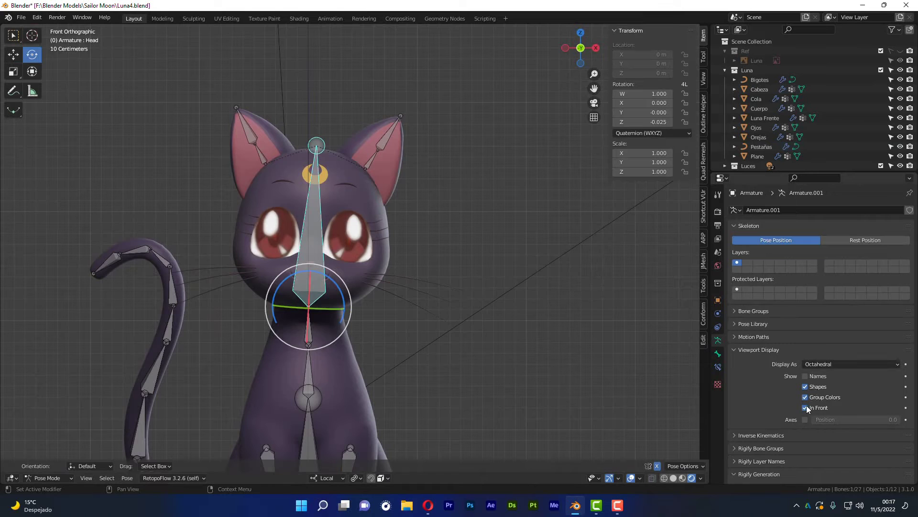
- Rotate the Head bone to tilt Luna's head, orbiting to inspect the face
mouse_move(341, 293)
mouse_down()
mouse_move(327, 273)
mouse_move(340, 285)
mouse_up()
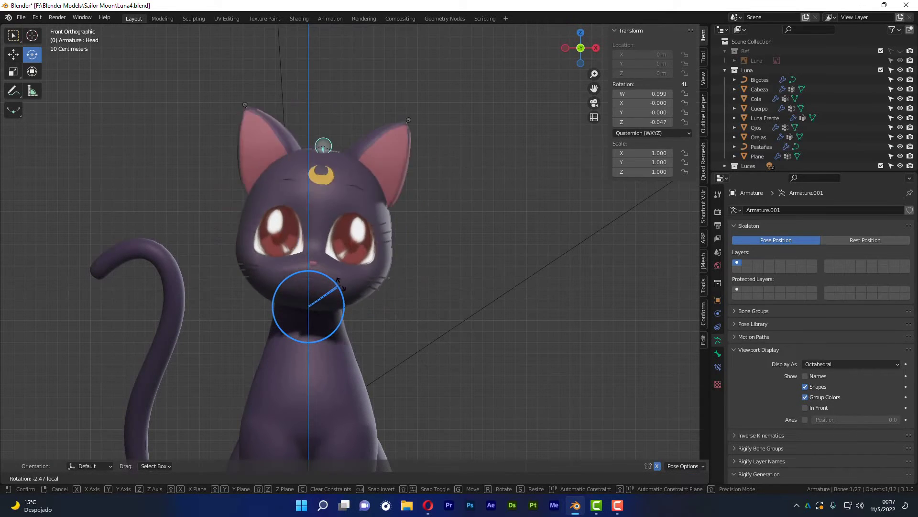
drag(339, 284, 335, 295)
mouse_move(334, 294)
middle_down()
mouse_move(374, 297)
mouse_move(311, 233)
middle_up()
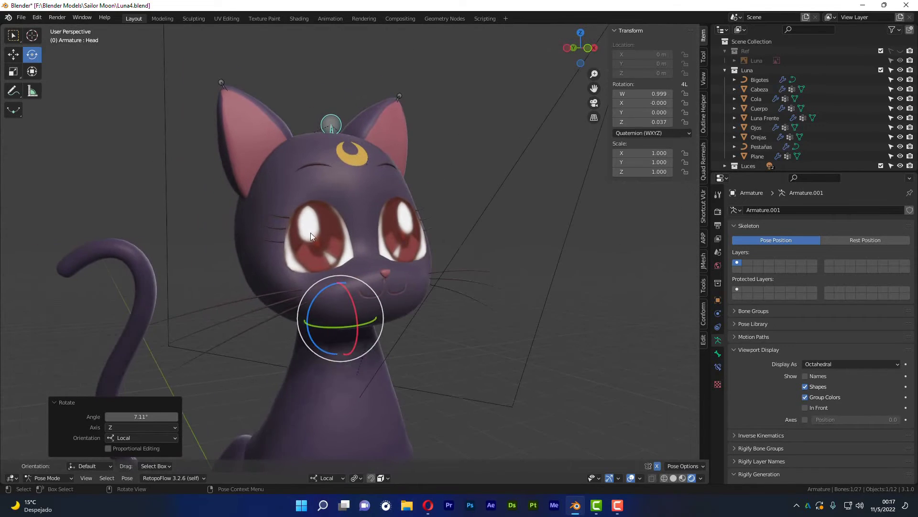
scroll(311, 232, up, 3)
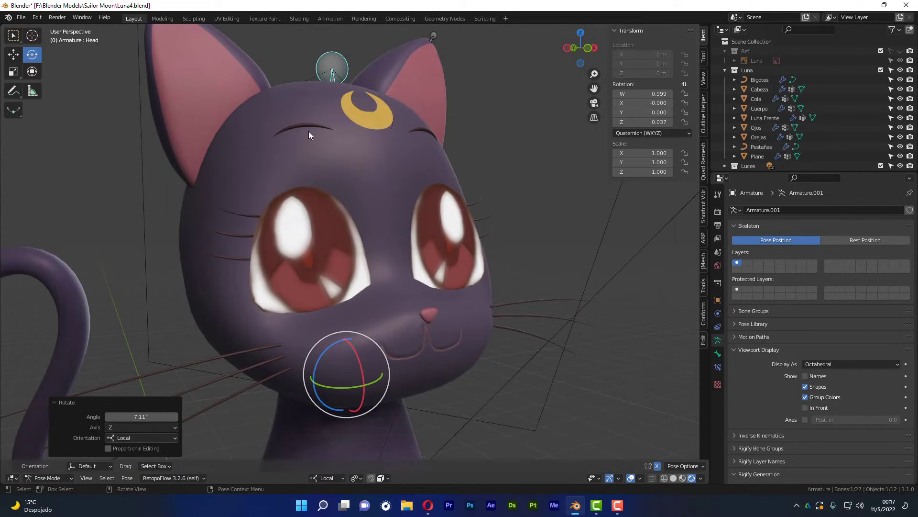
scroll(381, 121, down, 3)
- From the front view, settle the Head bone at a slight turn (W 0.999, Z 0.051)
alt+middle_drag(342, 208, 383, 127)
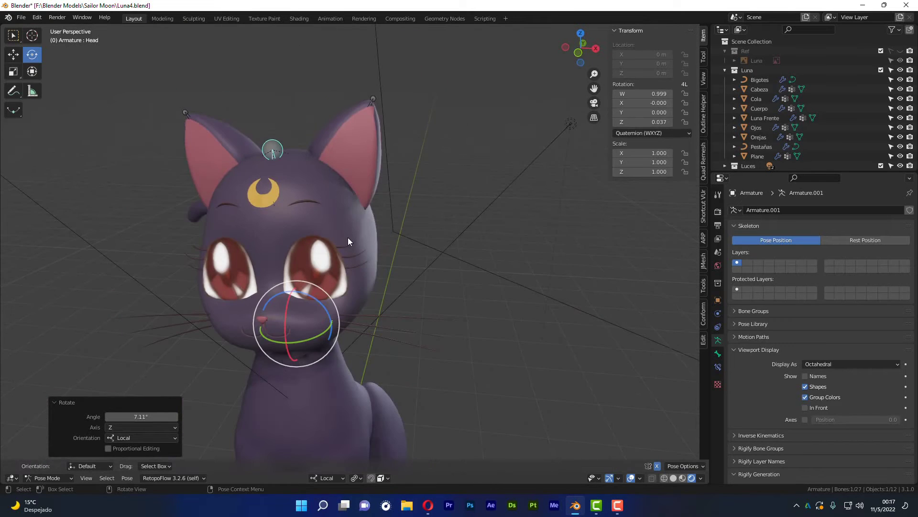
scroll(383, 128, down, 2)
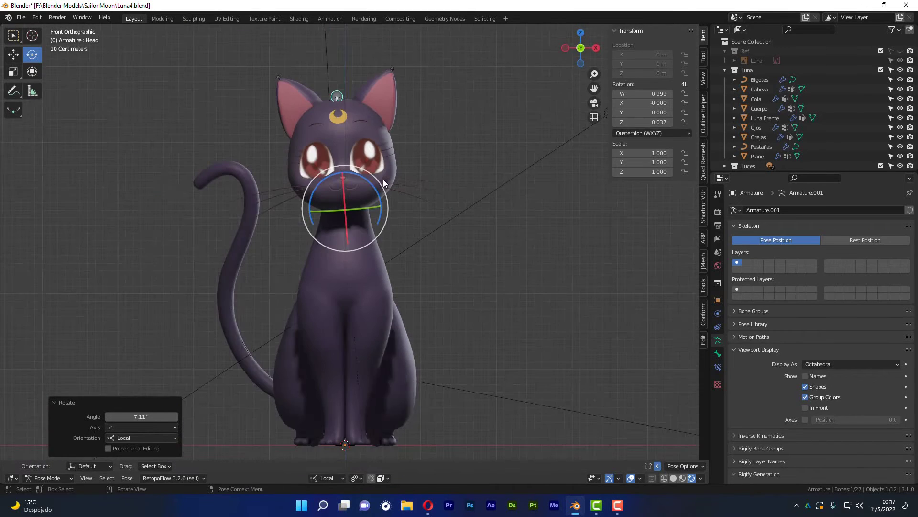
drag(364, 183, 365, 182)
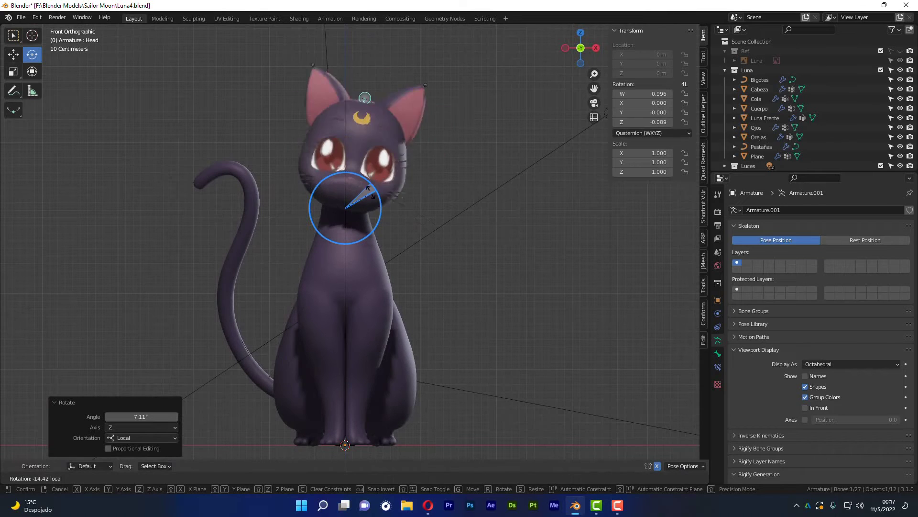
mouse_move(366, 184)
mouse_down()
mouse_move(369, 196)
mouse_move(368, 184)
mouse_up()
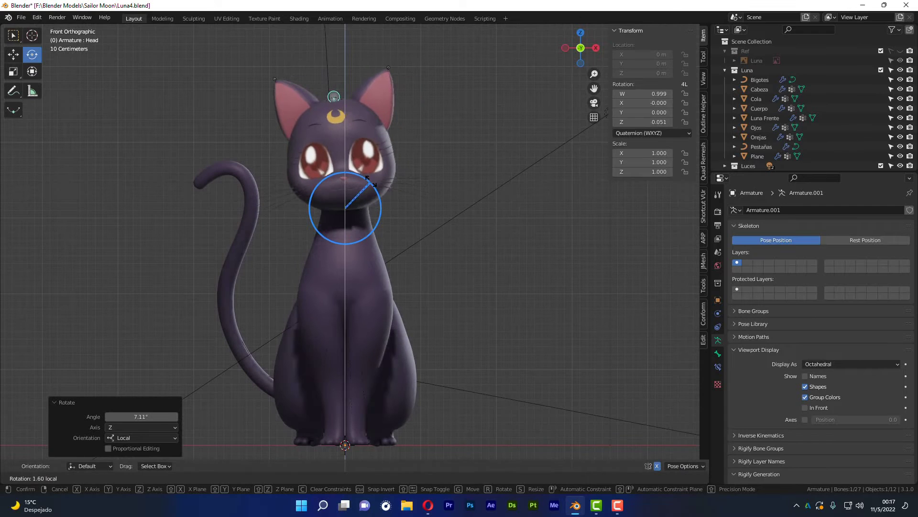
drag(370, 185, 367, 183)
- Clear all pose transforms on every bone, returning the armature to its rest pose
key(a)
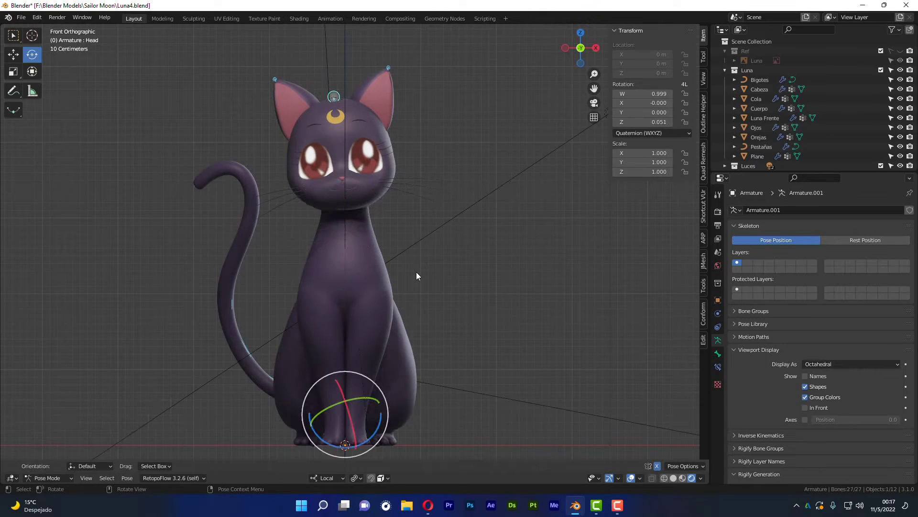
key(alt+h)
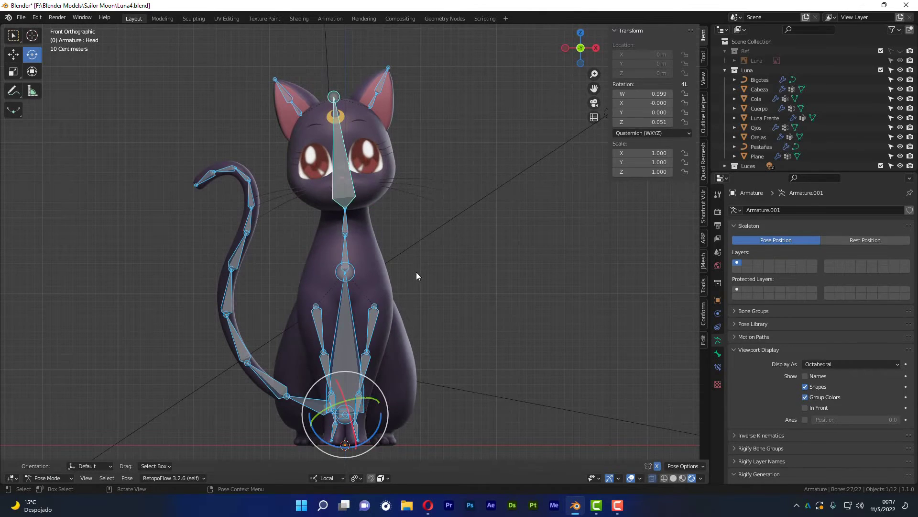
key(q)
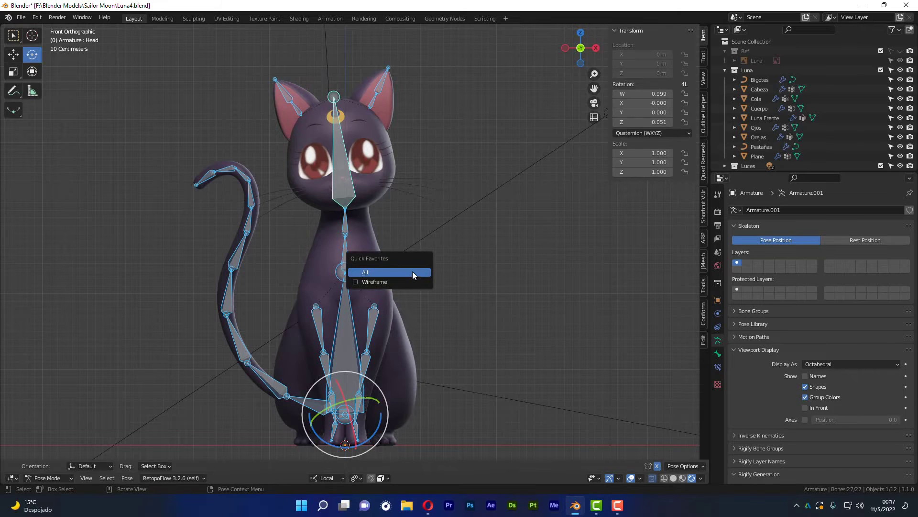
click(412, 272)
click(505, 268)
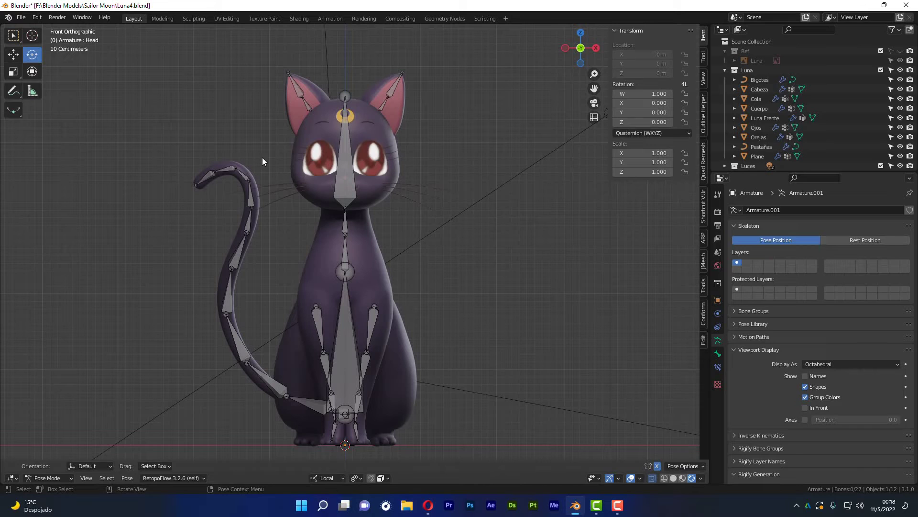
- Select the Head bone and hide the other bones
click(352, 190)
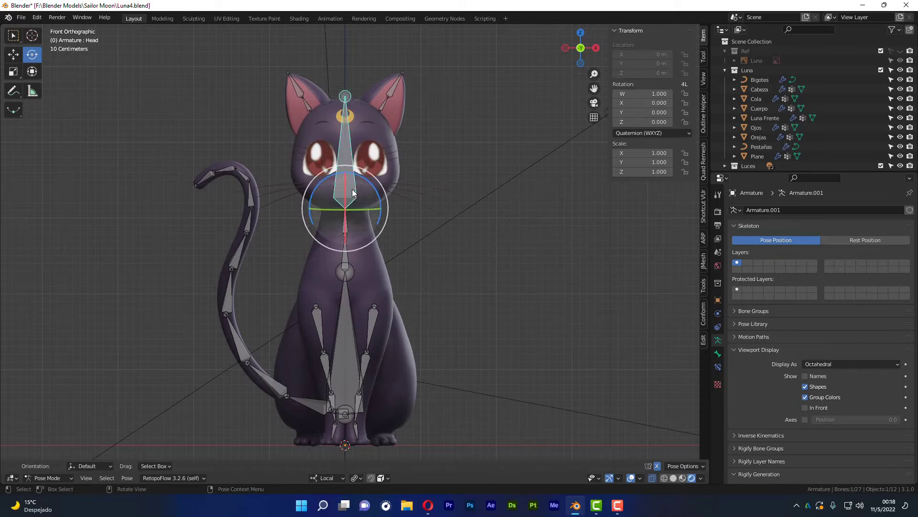
key(shift+h)
scroll(375, 150, up, 2)
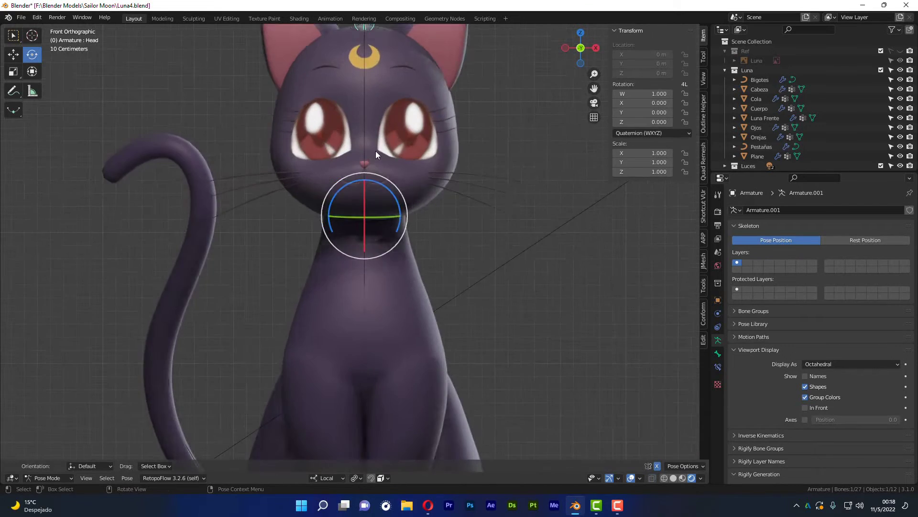
scroll(370, 143, up, 3)
key(alt+h)
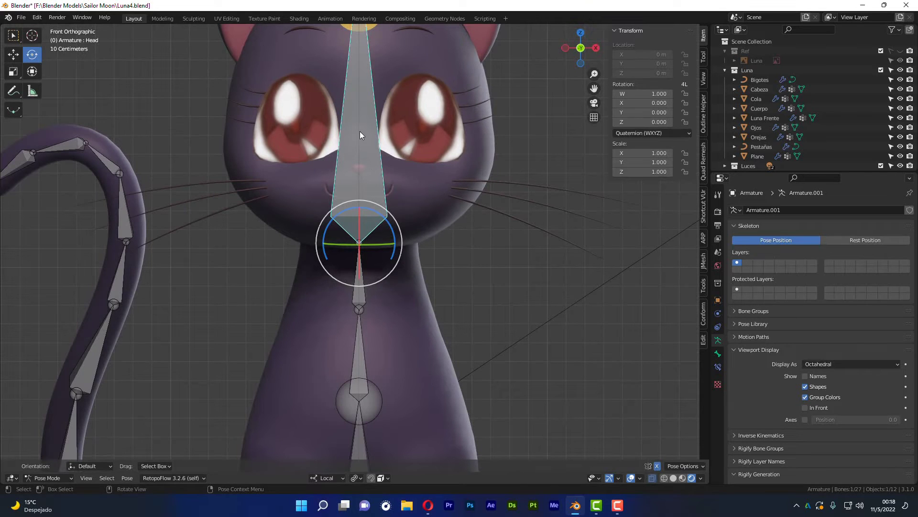
key(h)
- Test-rotate the Head bone from the front view, cancel it, and reveal all bones
middle_drag(441, 195, 433, 220)
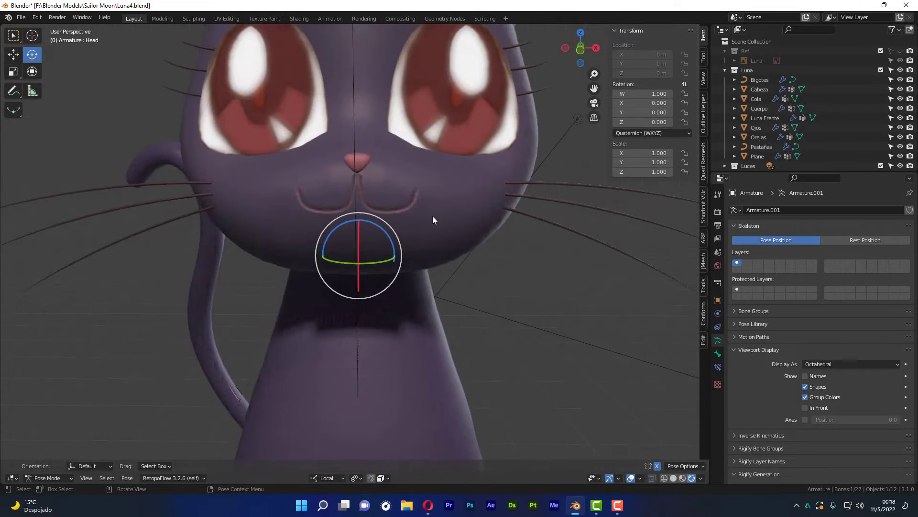
key(KP_1)
mouse_move(404, 207)
mouse_down()
mouse_move(395, 200)
mouse_move(414, 200)
mouse_up()
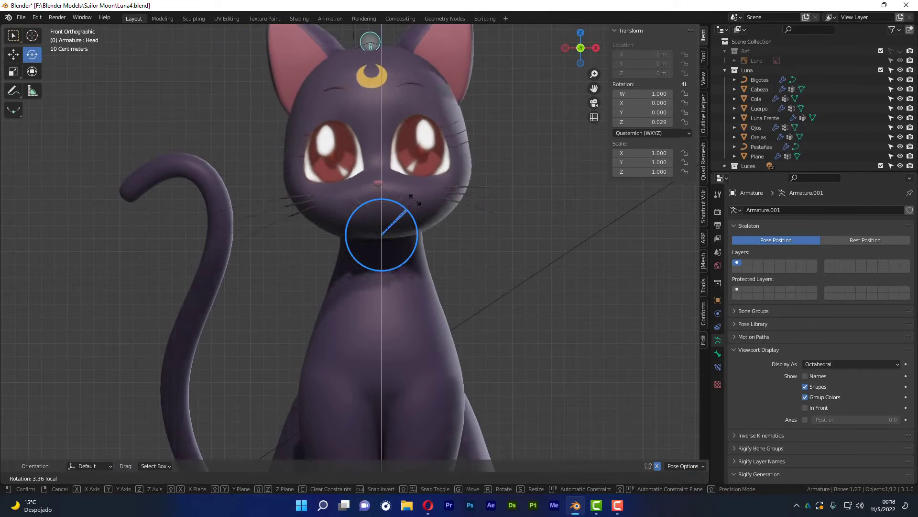
key(Escape)
key(alt+h)
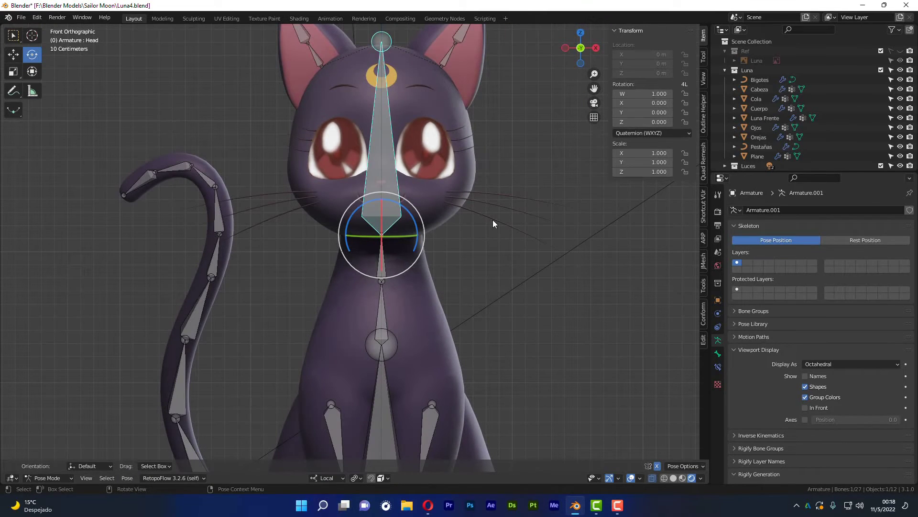
scroll(493, 220, down, 3)
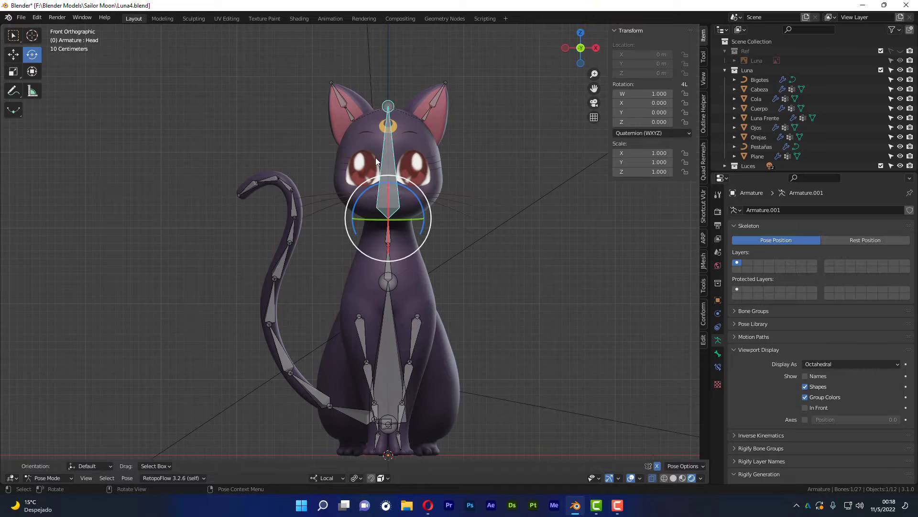
- Deselect the head bone and switch the rig from Pose Mode to Object Mode
shift+middle_drag(551, 262, 437, 258)
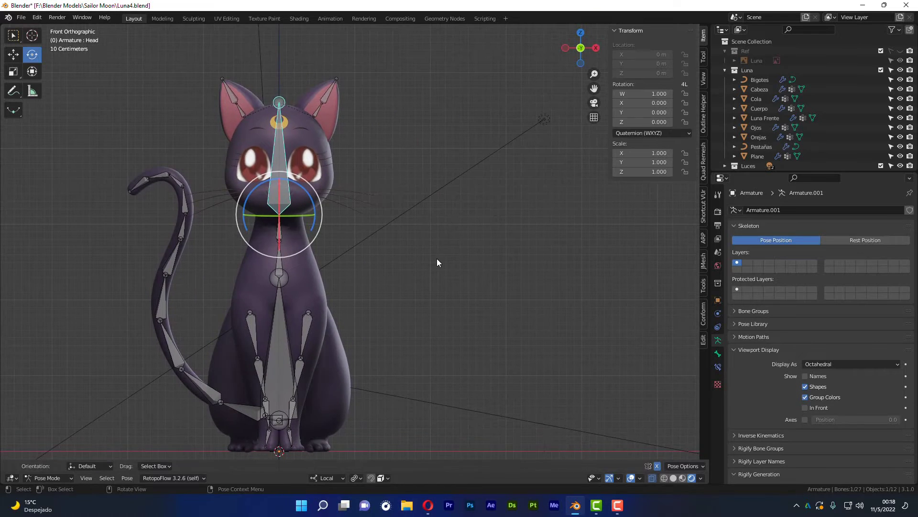
click(437, 259)
key(ctrl+Tab)
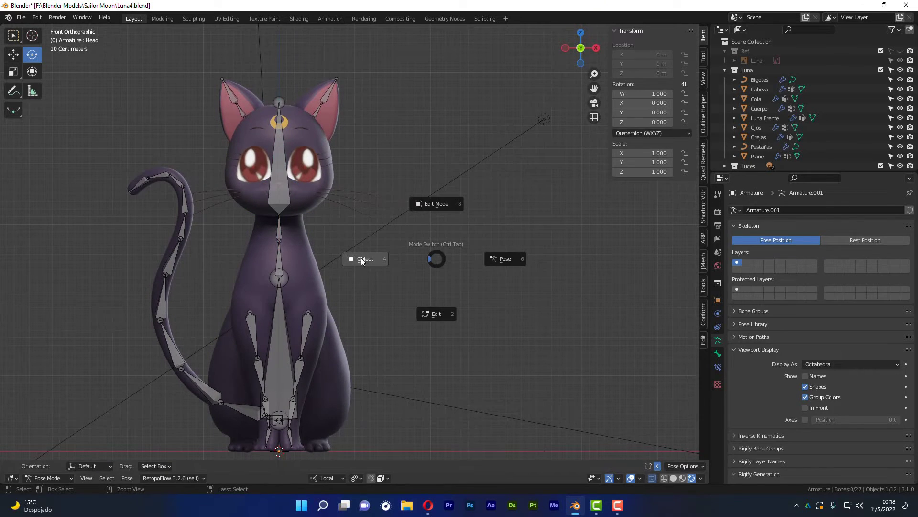
click(362, 258)
- Set the viewport shading to Solid with X-Ray on
scroll(440, 250, down, 2)
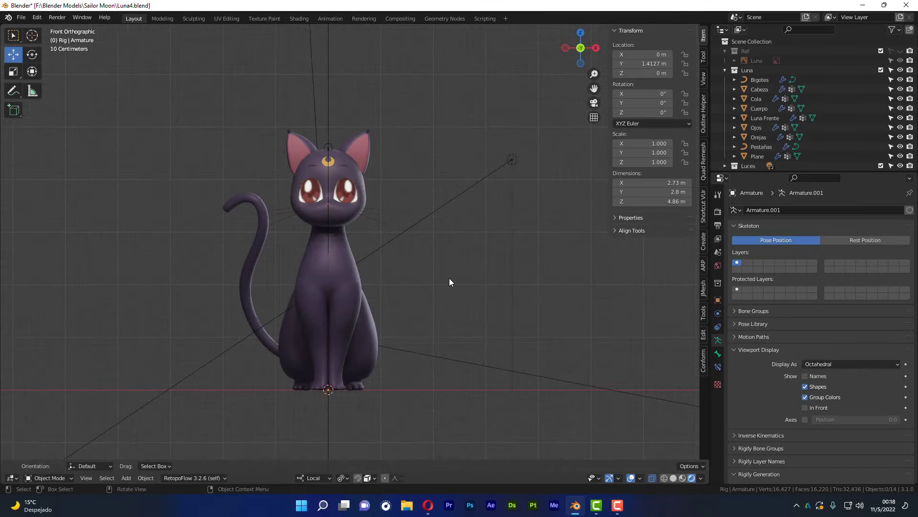
key(alt+z)
click(682, 478)
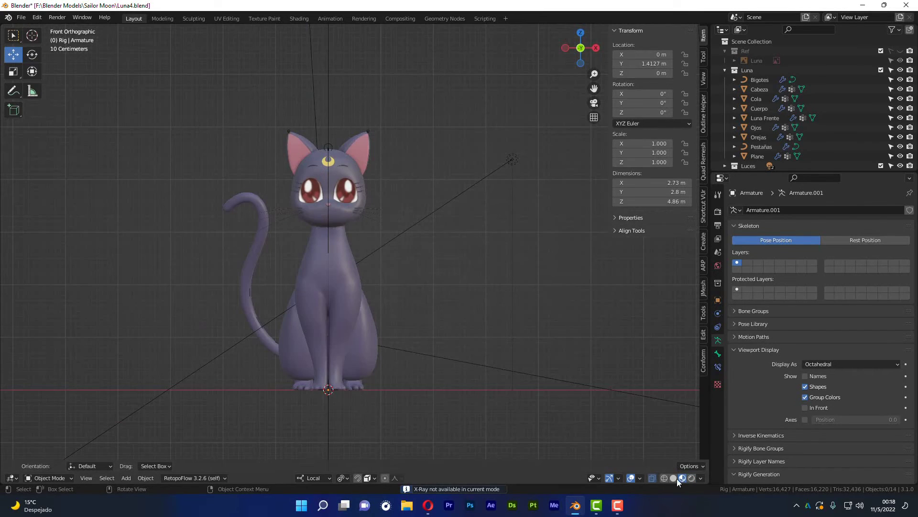
click(673, 478)
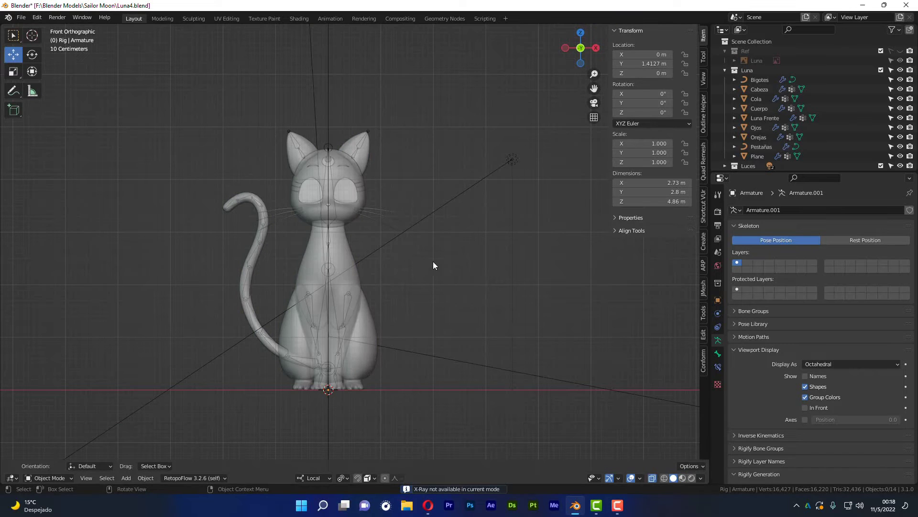
- Hide the Luces collection and view the cat in perspective
scroll(421, 249, down, 3)
middle_drag(412, 229, 412, 319)
mouse_move(449, 283)
middle_down()
mouse_move(403, 192)
mouse_move(409, 187)
mouse_move(418, 286)
middle_up()
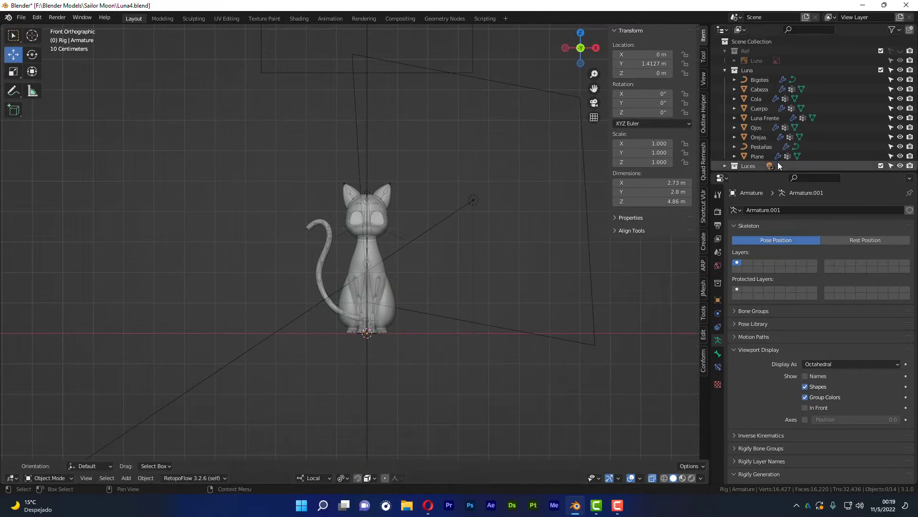
scroll(808, 139, down, 2)
click(900, 143)
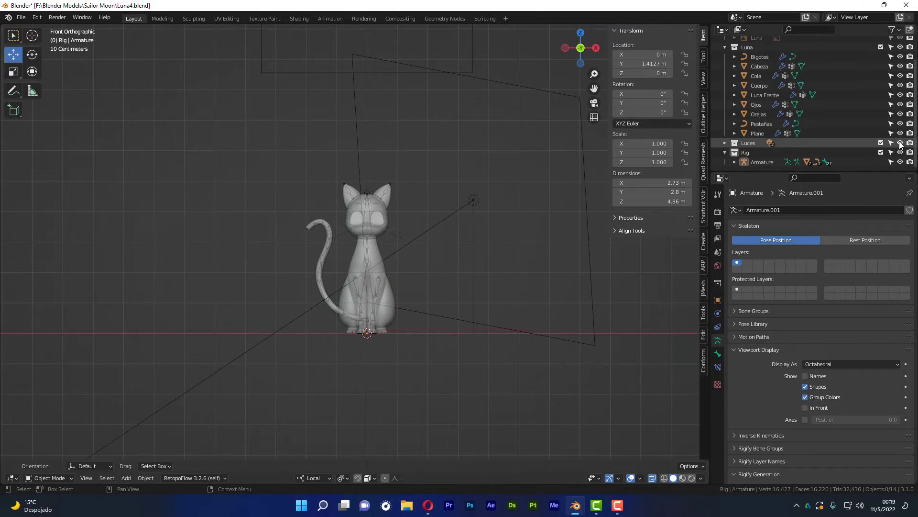
mouse_move(433, 266)
middle_down()
mouse_move(444, 263)
mouse_move(446, 347)
middle_up()
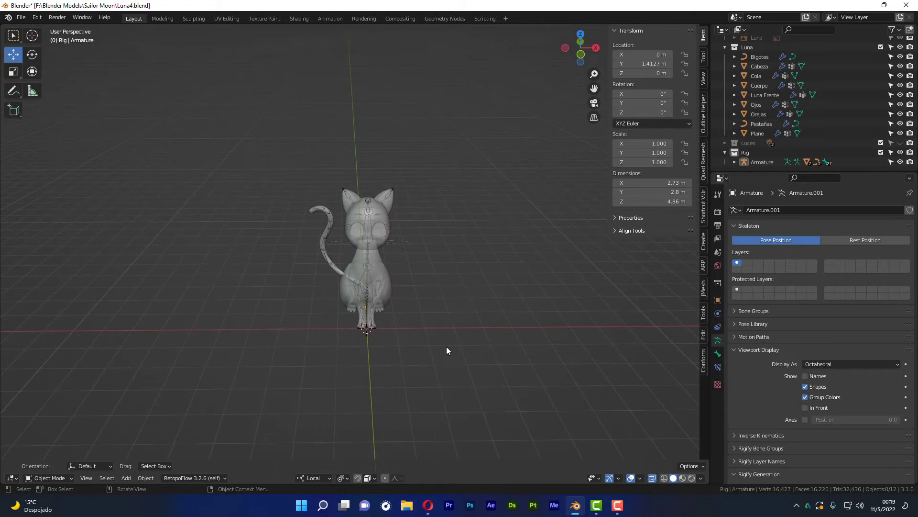
- Bring up the Shift+A Add menu to reach the Mesh primitives
key(shift+a)
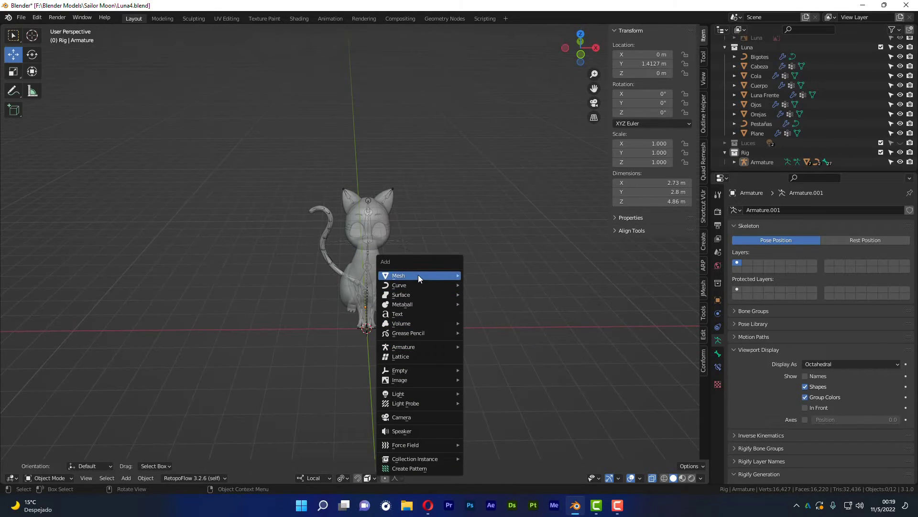
mouse_move(399, 276)
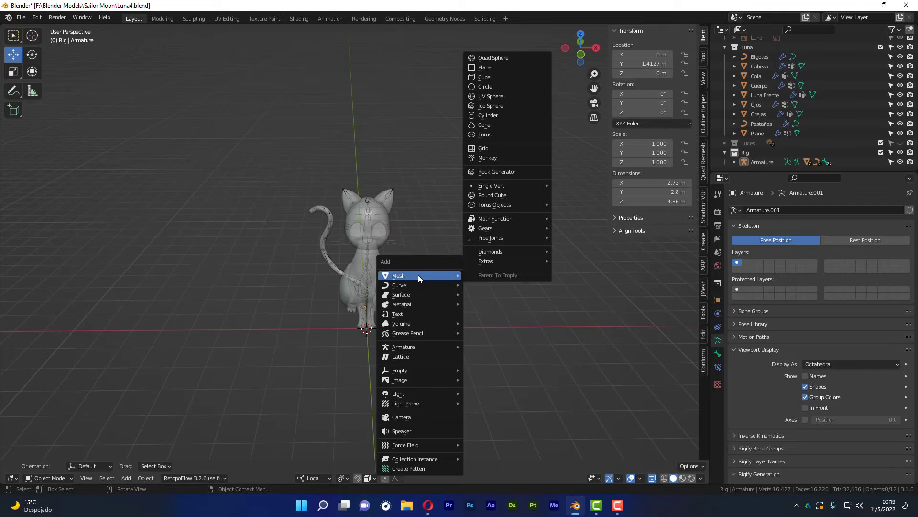
- Add a 16-vertex Circle mesh and switch to front orthographic view
click(487, 87)
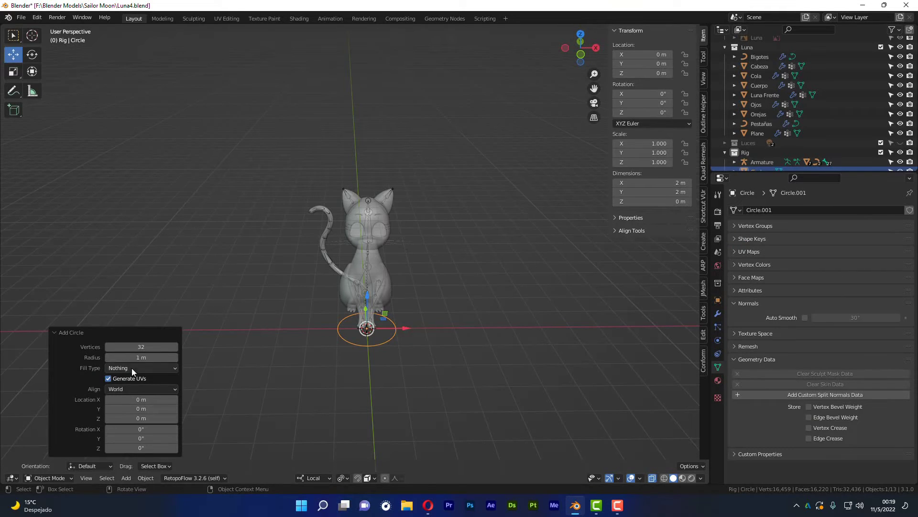
double_click(141, 347)
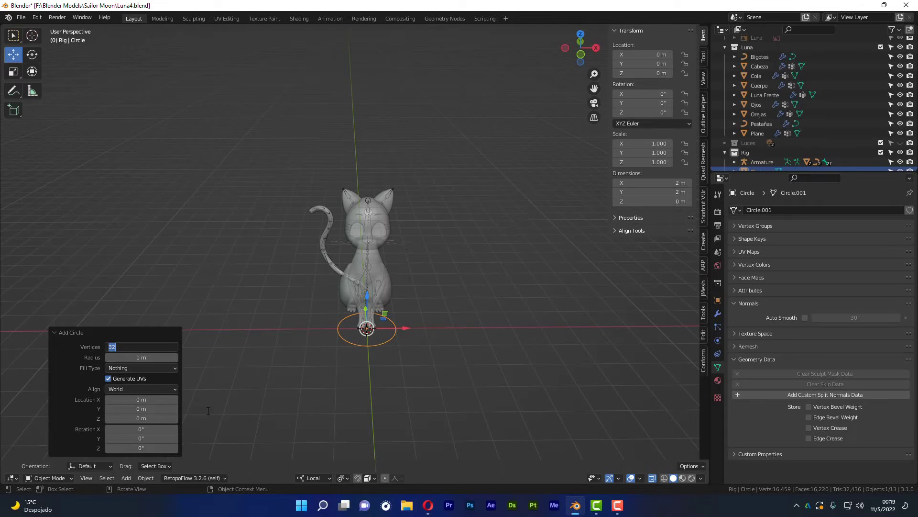
text(16)
key(Return)
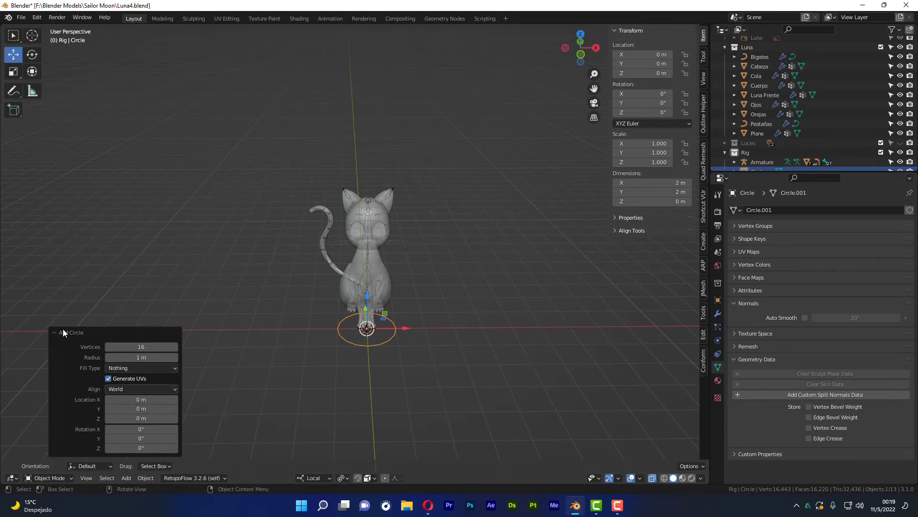
click(63, 331)
key(KP_1)
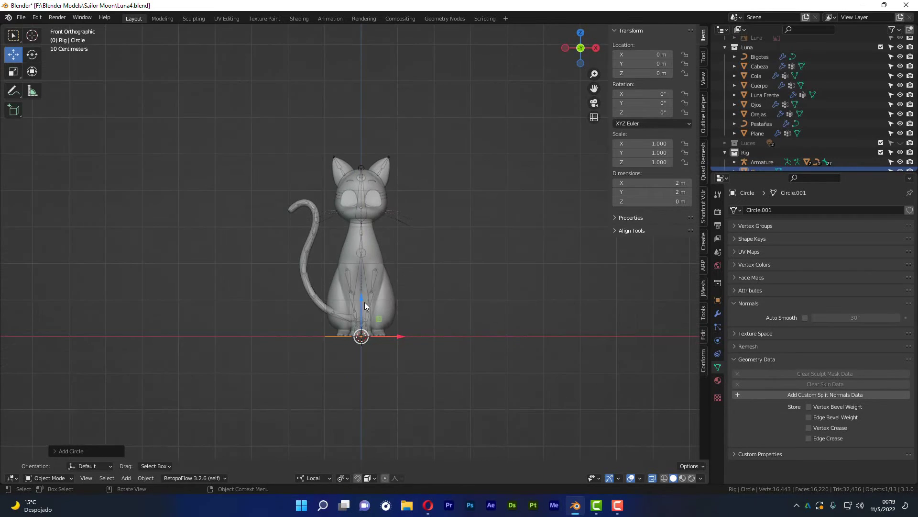
- Move the circle to Y 0.22639 m, Z 3.0386 m around the neck, then enter Edit Mode
scroll(364, 306, up, 2)
drag(357, 316, 360, 156)
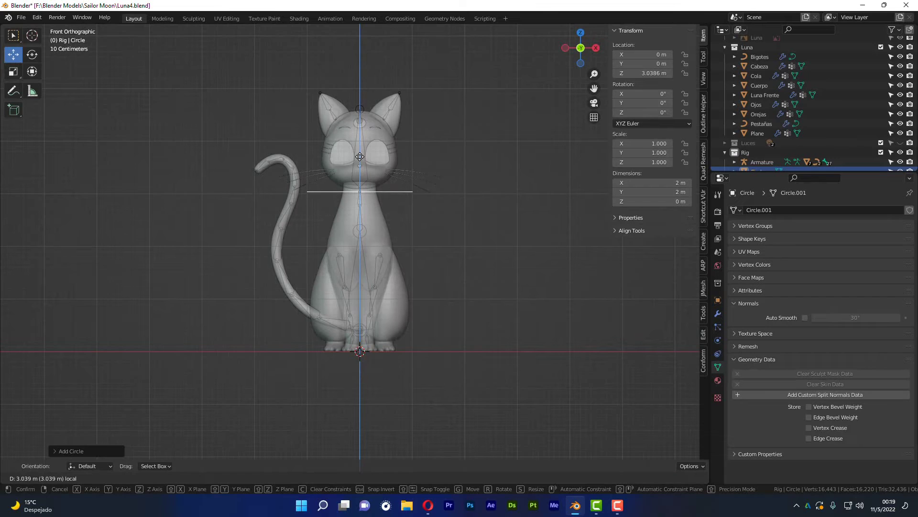
middle_drag(360, 157, 414, 254)
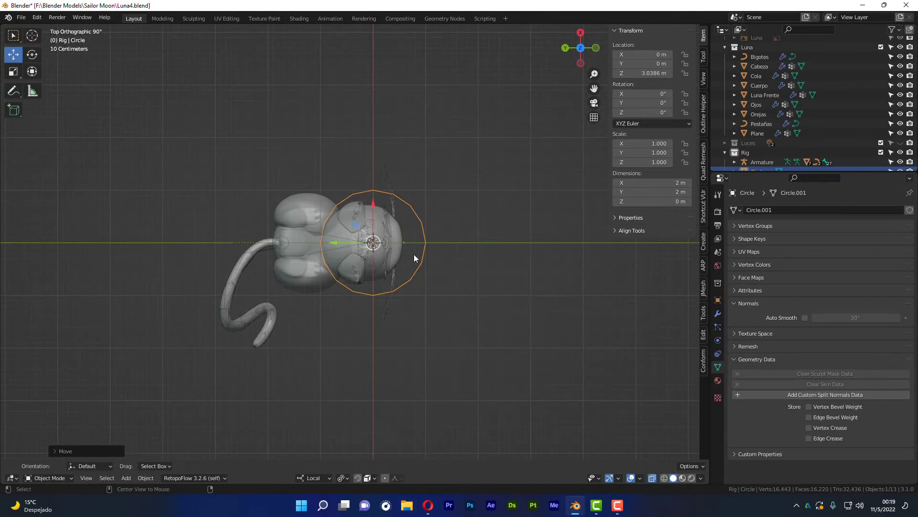
scroll(341, 246, up, 3)
drag(367, 251, 343, 248)
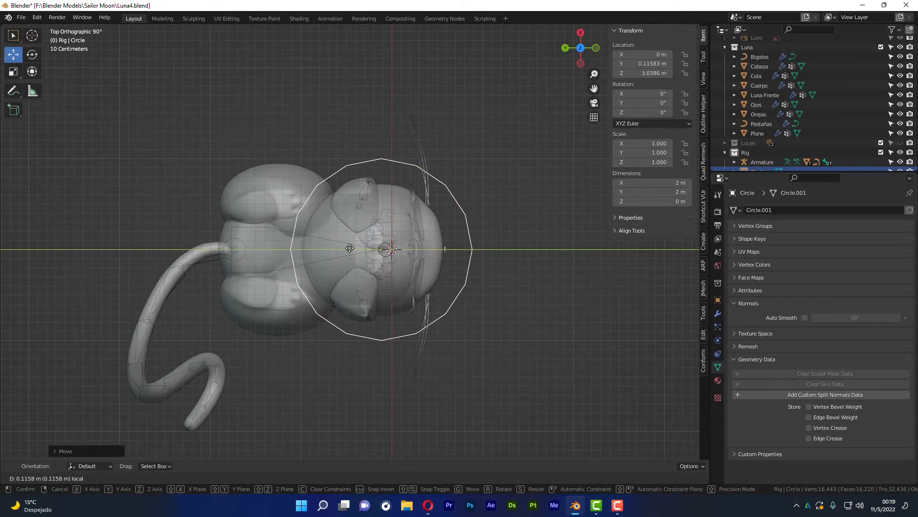
mouse_move(423, 325)
middle_down()
mouse_move(405, 185)
mouse_move(389, 222)
mouse_move(420, 200)
mouse_move(456, 214)
mouse_move(428, 181)
middle_up()
scroll(375, 203, up, 2)
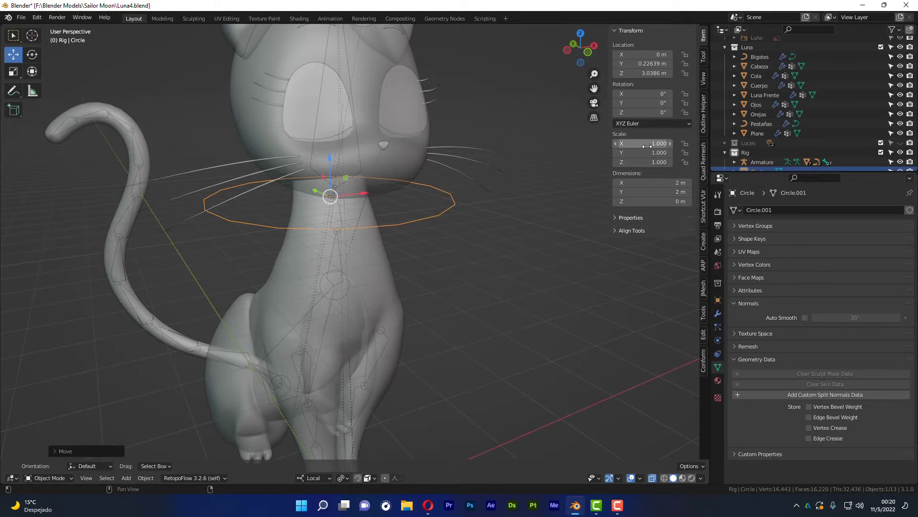
key(Tab)
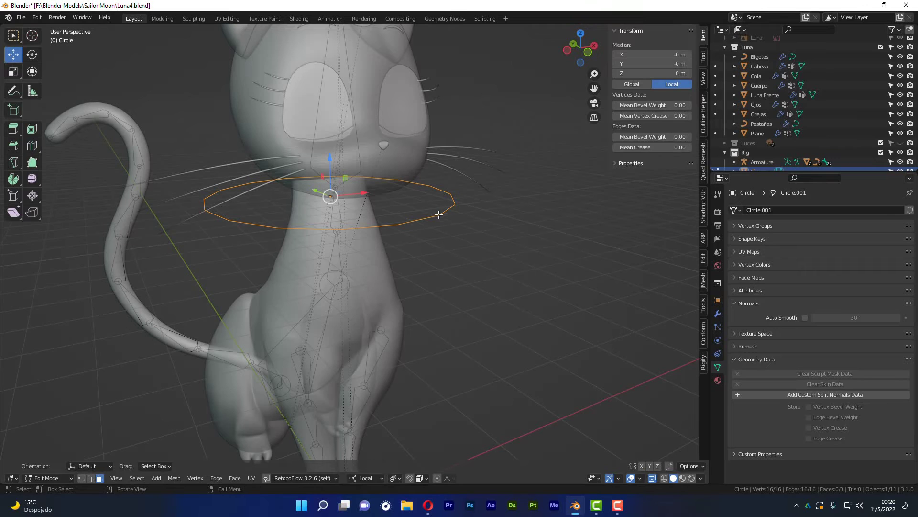
- Select all 16 circle vertices and scale them down to about 0.952 m across
key(alt+a)
key(1)
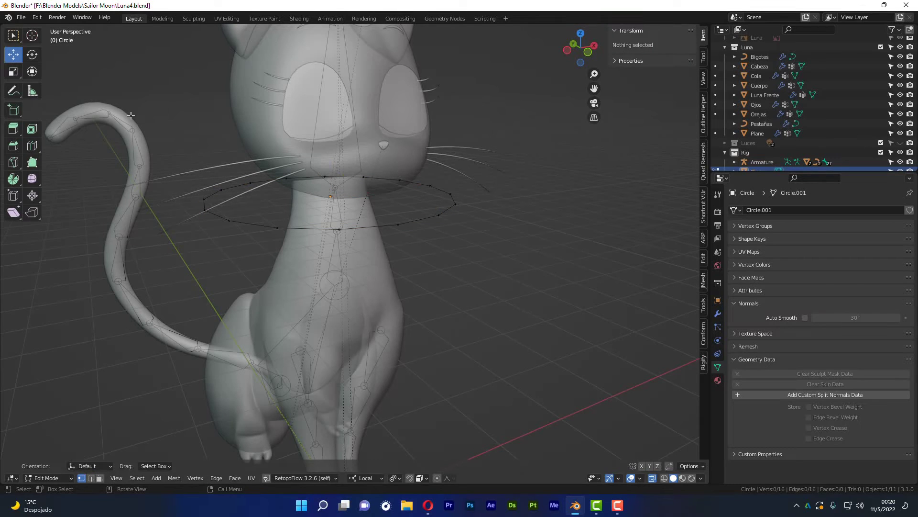
drag(130, 118, 522, 338)
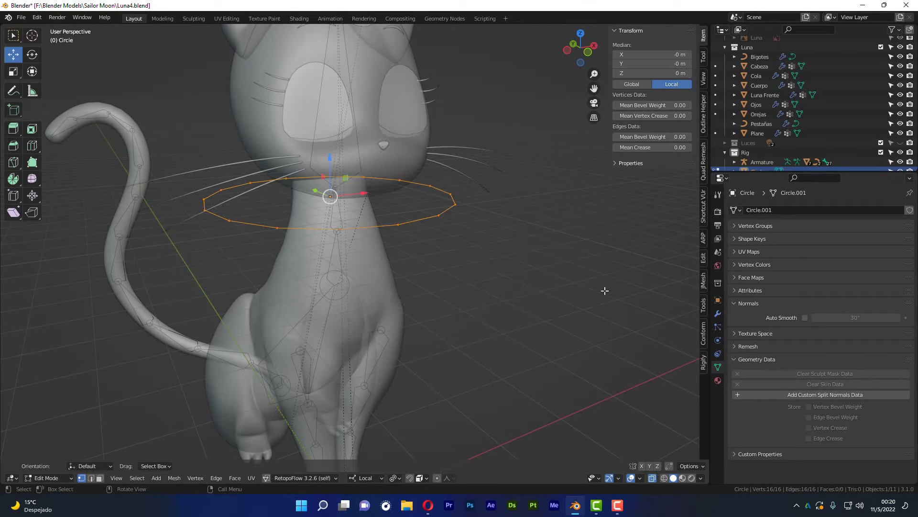
key(s)
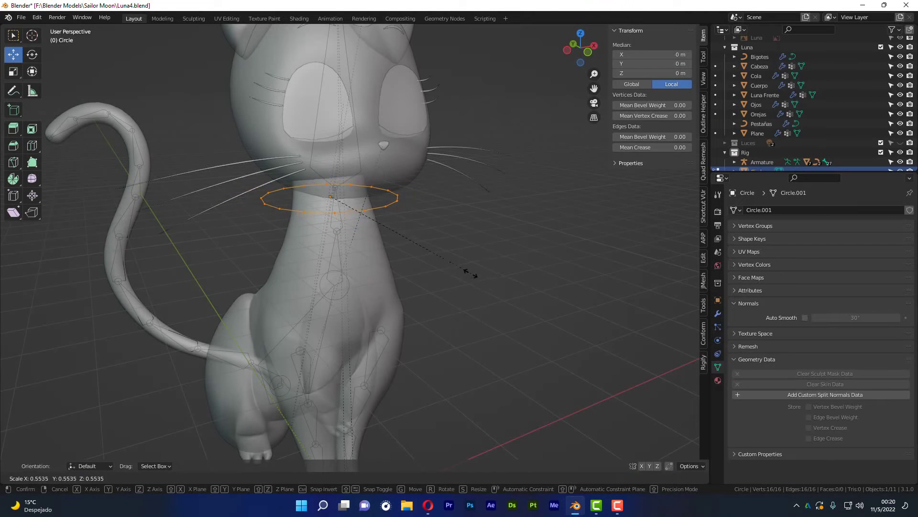
click(445, 271)
- Raise the circle 0.0867 m under the head and return to Object Mode
key(KP_1)
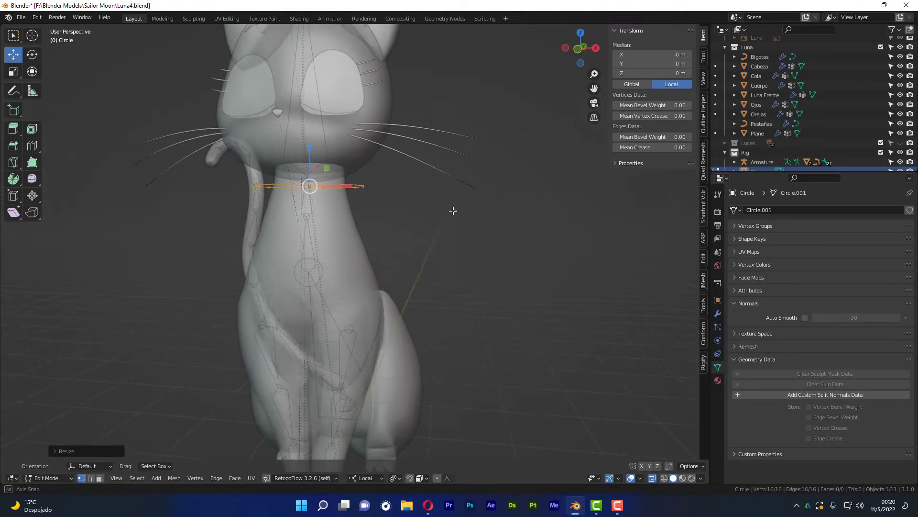
scroll(308, 168, up, 2)
scroll(335, 192, up, 1)
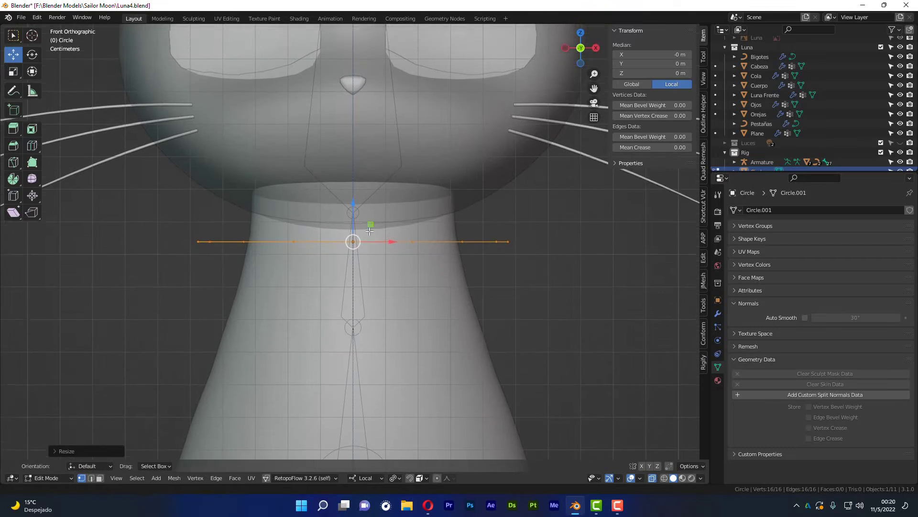
scroll(353, 204, up, 2)
drag(353, 204, 353, 183)
scroll(353, 184, down, 3)
scroll(364, 253, down, 2)
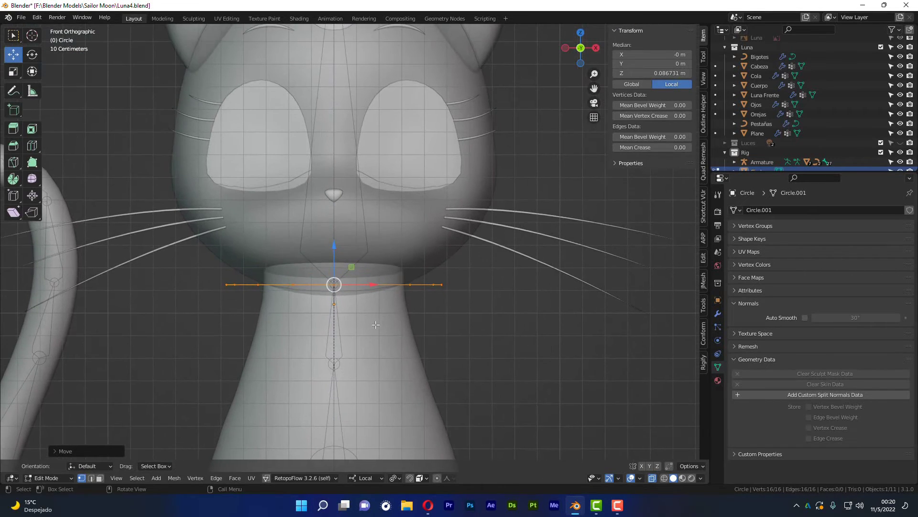
scroll(376, 325, down, 2)
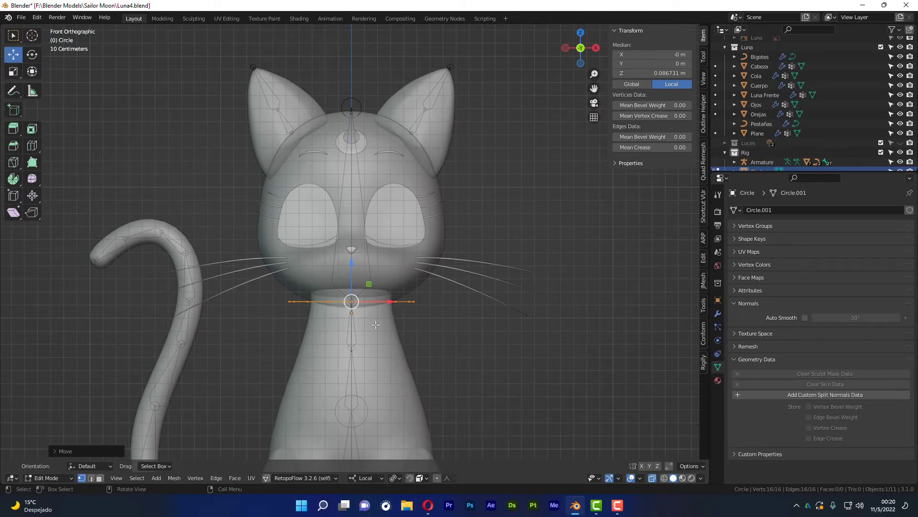
key(Tab)
key(Tab)
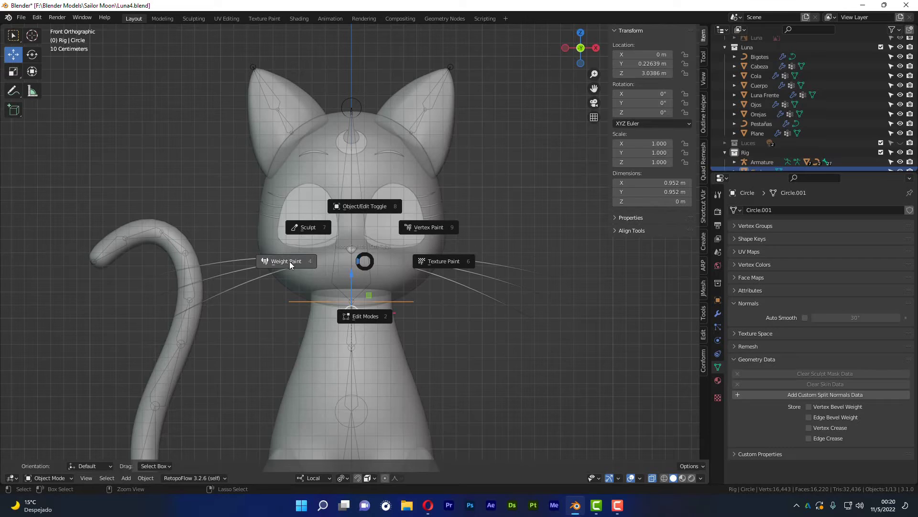
- Toggle the circle between Edit and Object Mode with the mode pie
click(371, 206)
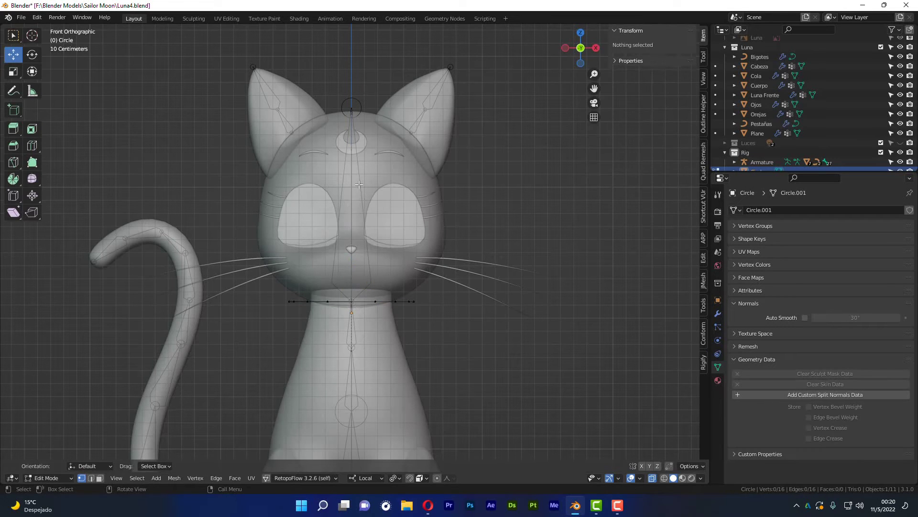
key(Tab)
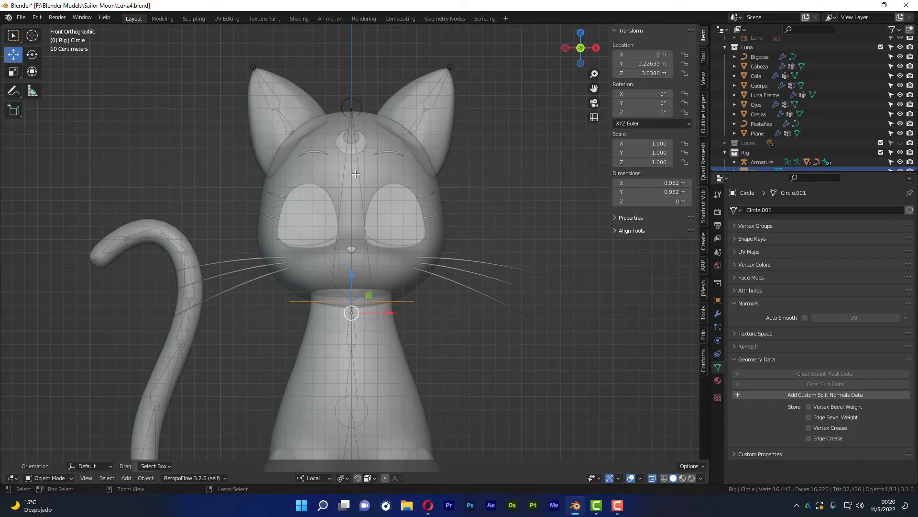
key(ctrl+Tab)
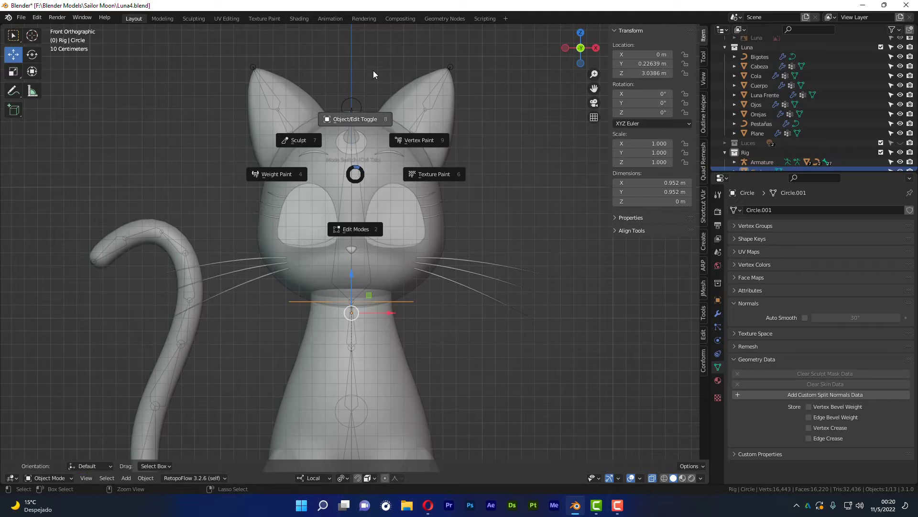
click(373, 70)
key(ctrl+Tab)
click(375, 66)
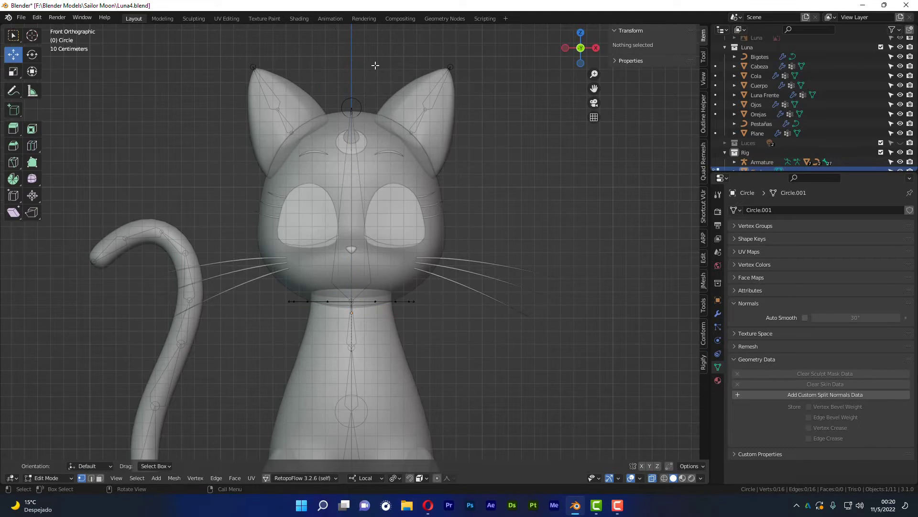
- Select the armature, enter Pose Mode and pick the Head bone
click(354, 196)
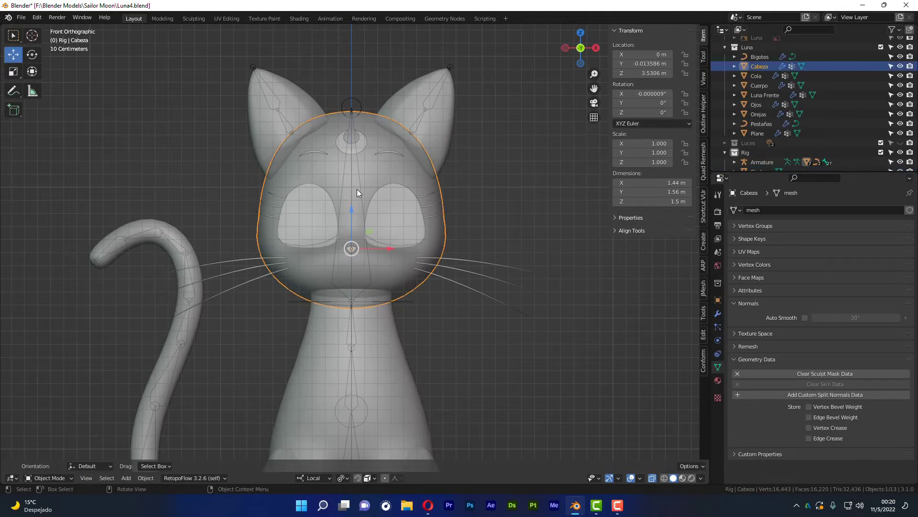
click(358, 184)
key(ctrl+Tab)
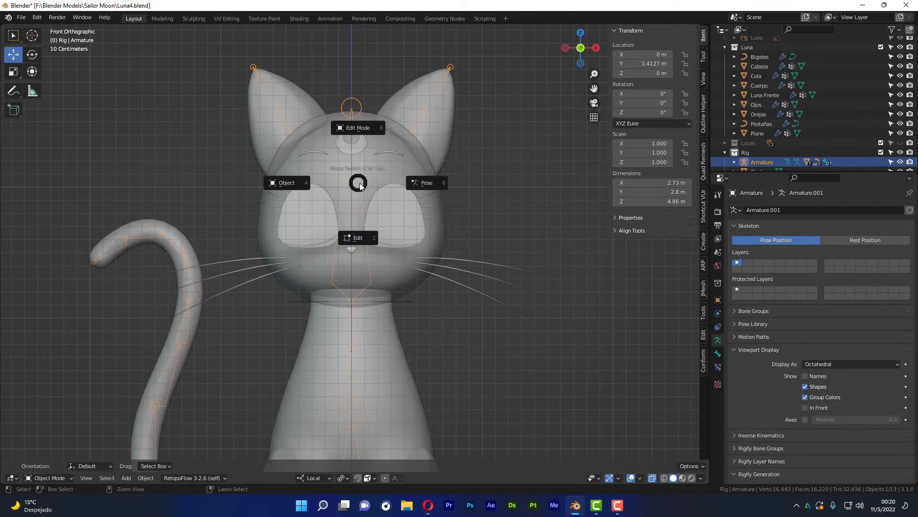
click(429, 185)
click(355, 196)
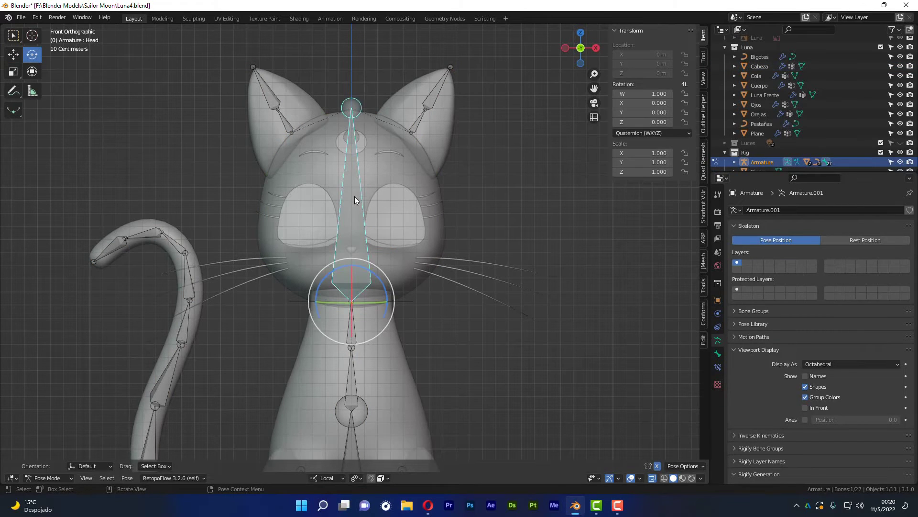
- Check the Head bone base at Z 3.128 m in Edit Mode, then return to Object Mode
scroll(355, 301, up, 4)
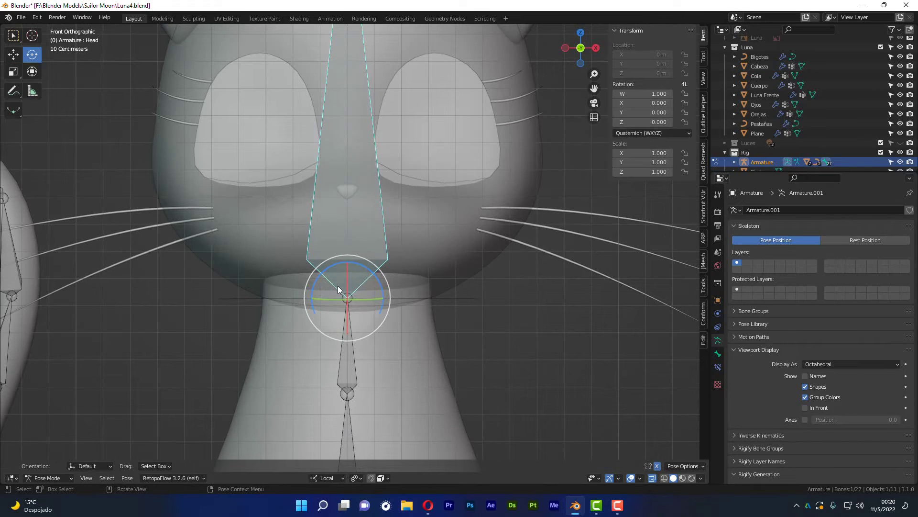
scroll(378, 320, up, 2)
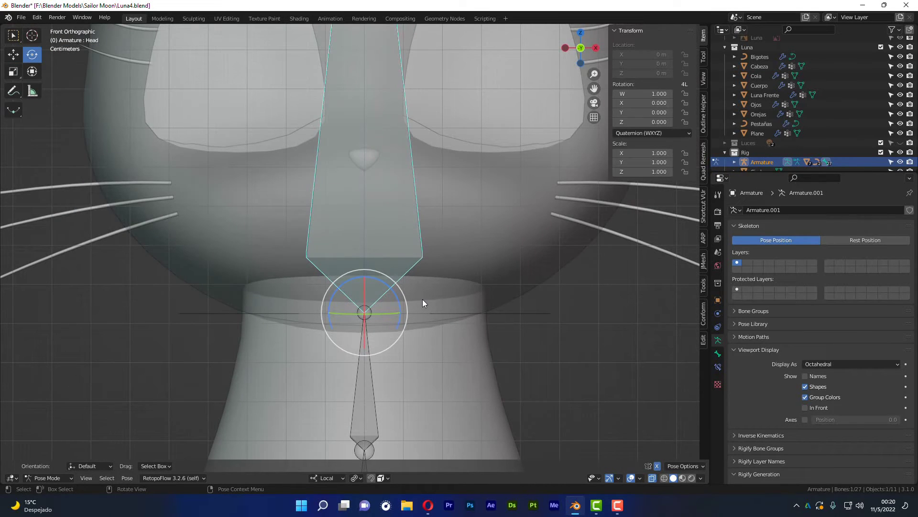
key(ctrl)
key(Tab)
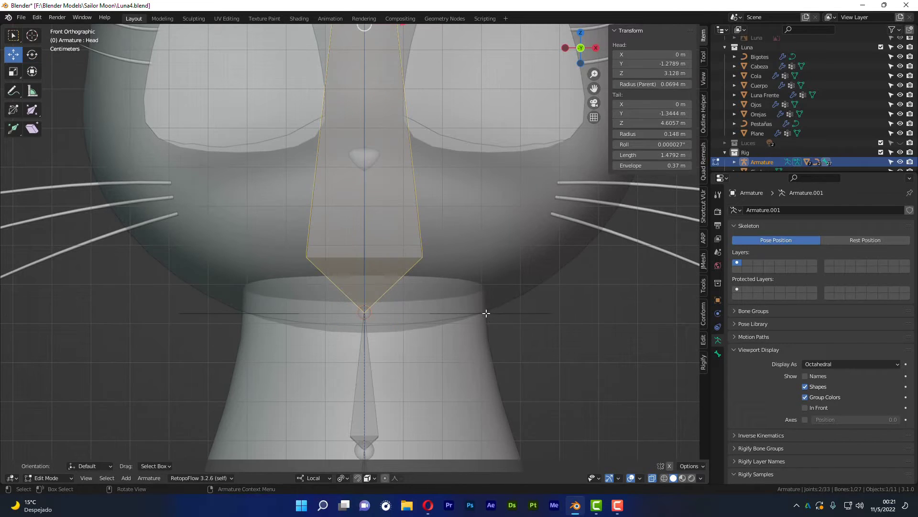
click(486, 313)
key(ctrl+Tab)
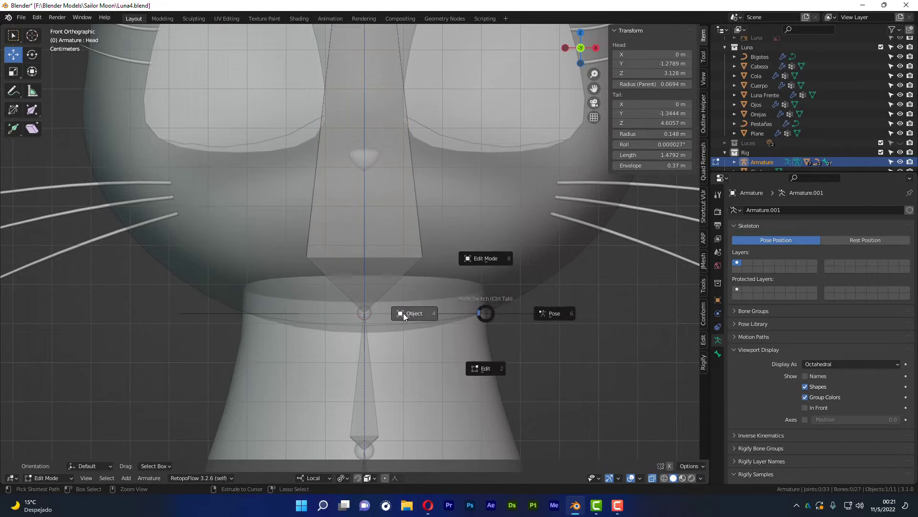
click(415, 313)
- Select the neck Circle and collapse the Luna collection in the Outliner
click(501, 311)
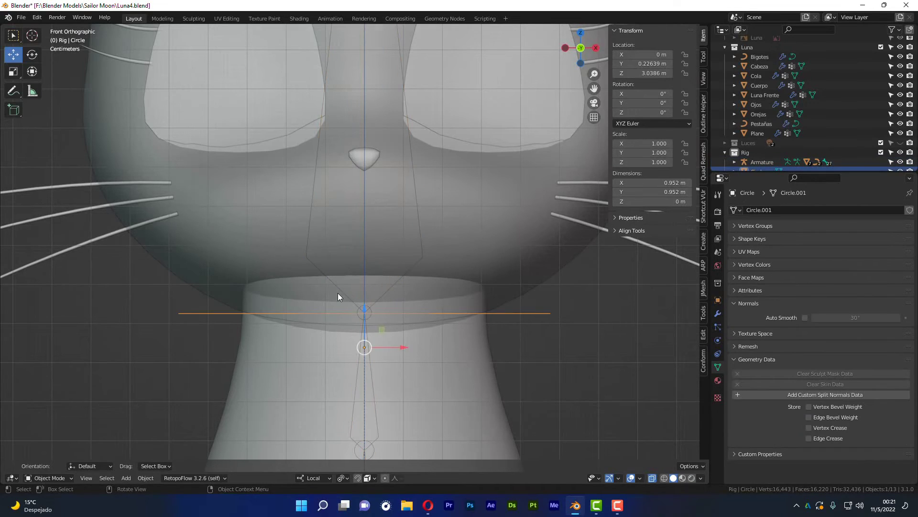
mouse_move(338, 293)
middle_down()
mouse_move(439, 351)
mouse_move(379, 320)
mouse_move(336, 313)
mouse_move(316, 293)
mouse_move(251, 276)
middle_up()
scroll(253, 279, up, 2)
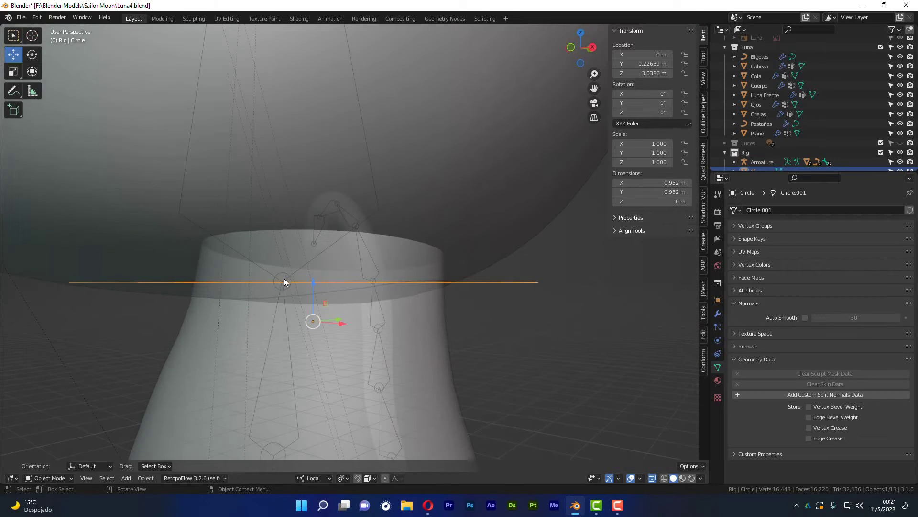
shift+click(283, 281)
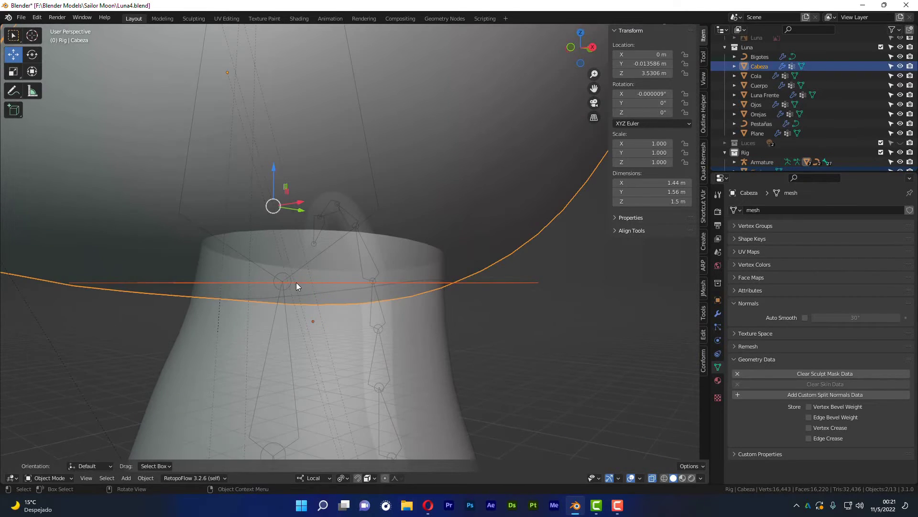
scroll(296, 282, down, 4)
middle_drag(319, 279, 455, 306)
key(alt+a)
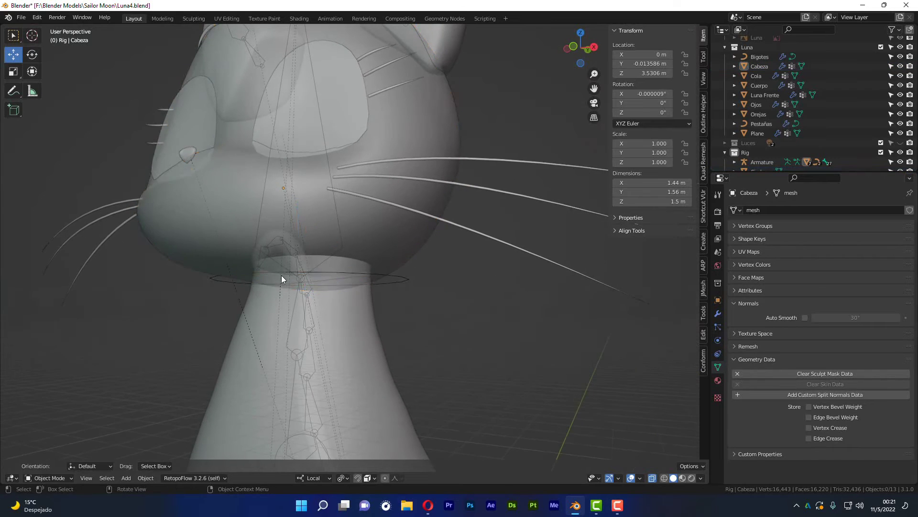
scroll(296, 277, up, 3)
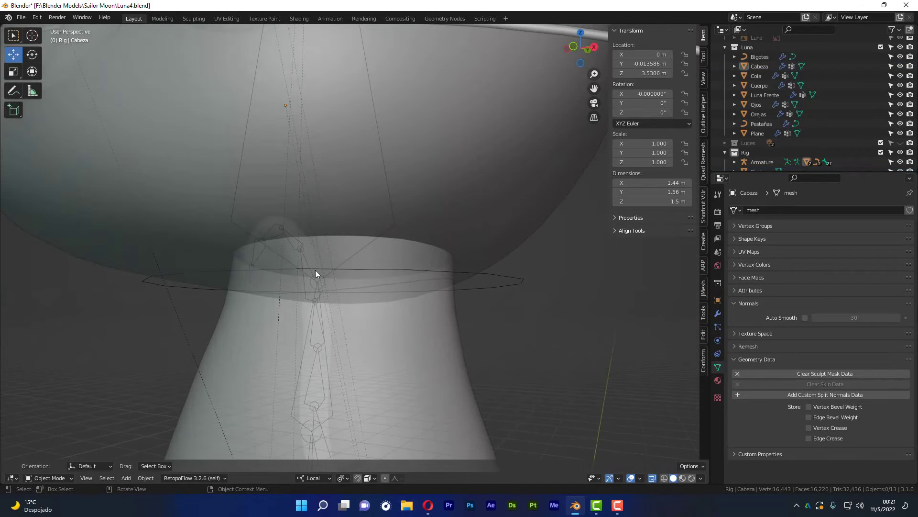
click(345, 267)
click(514, 284)
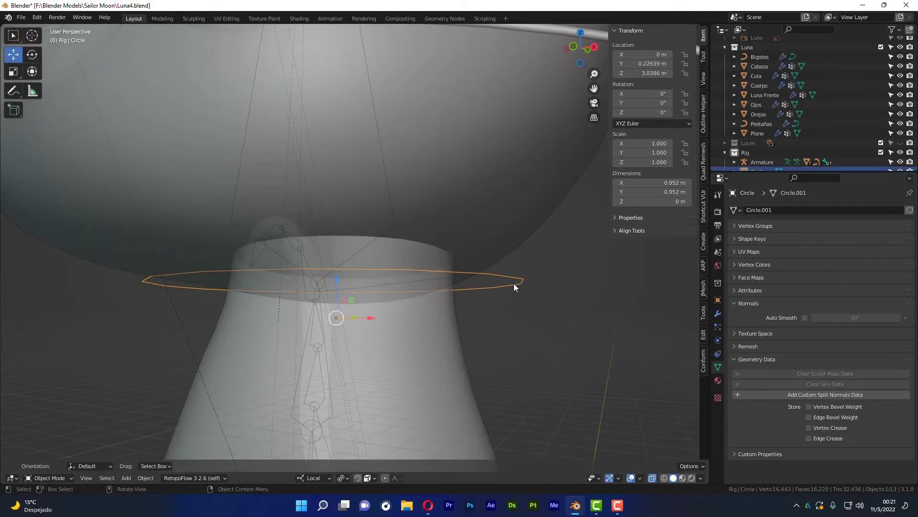
click(725, 48)
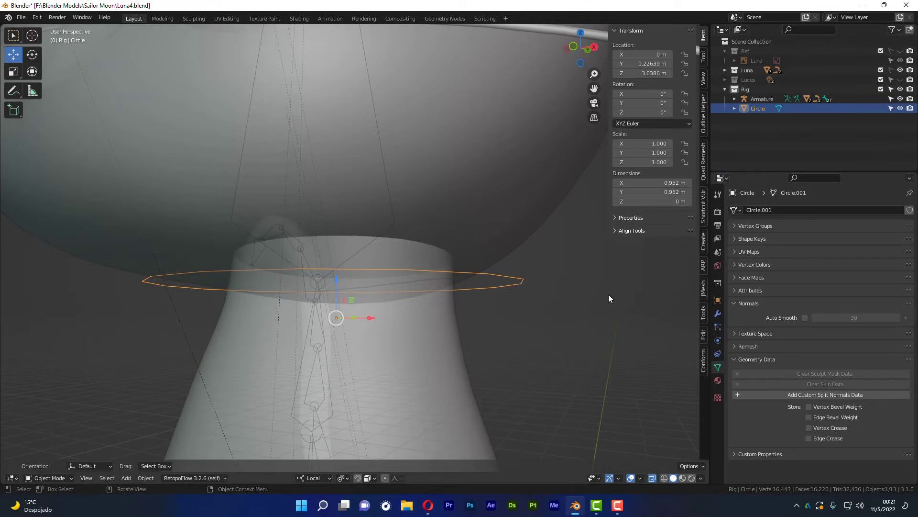
- Select the armature and switch it to Pose Mode
click(315, 286)
click(340, 264)
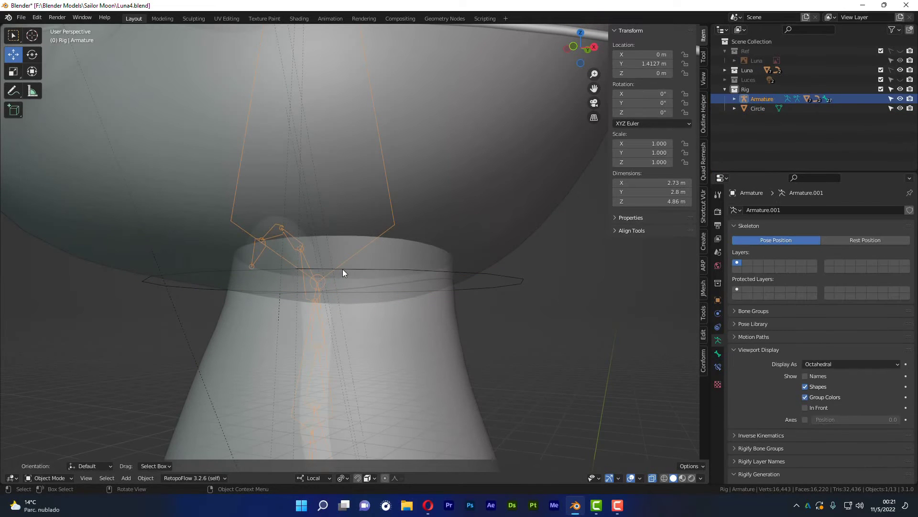
click(343, 269)
scroll(325, 278, up, 4)
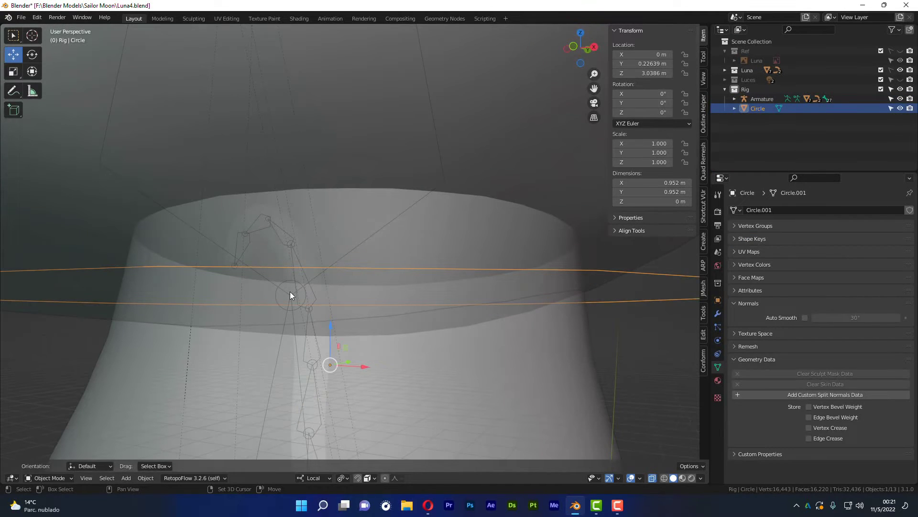
shift+click(289, 292)
scroll(289, 291, down, 2)
scroll(330, 292, down, 1)
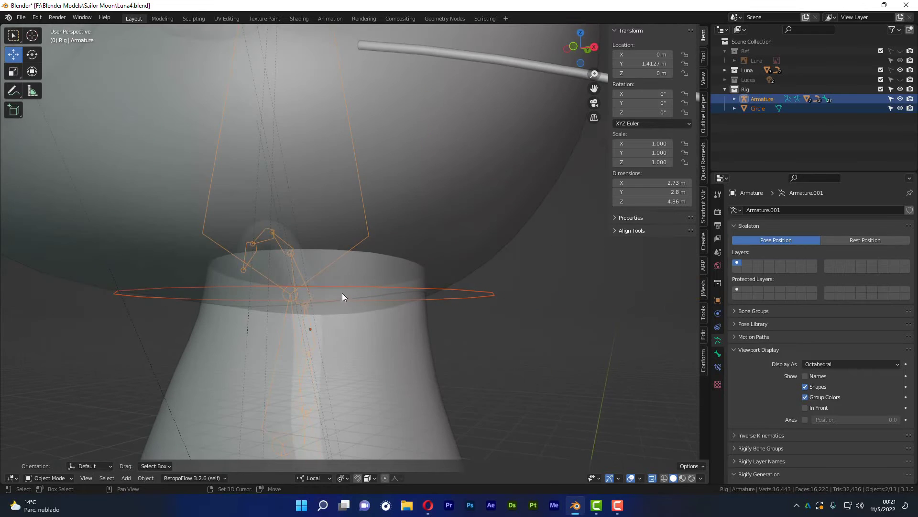
scroll(354, 287, down, 1)
scroll(354, 263, down, 1)
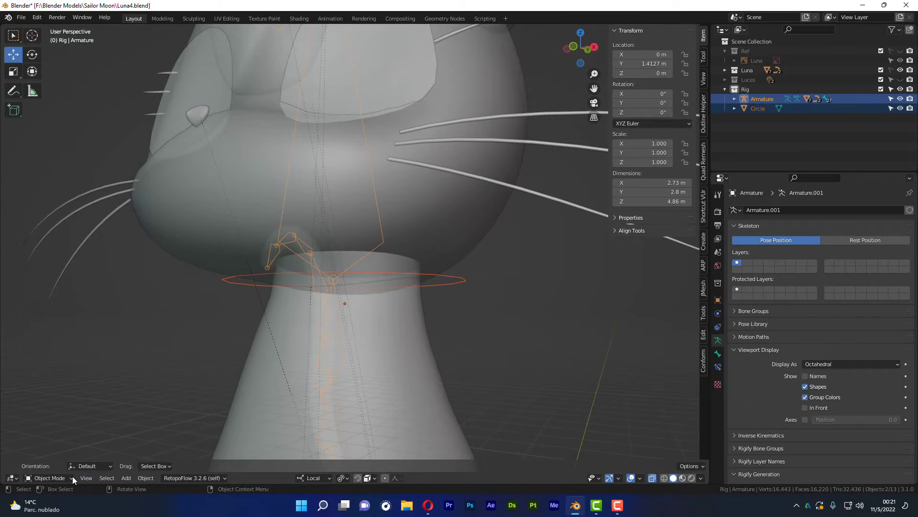
click(59, 478)
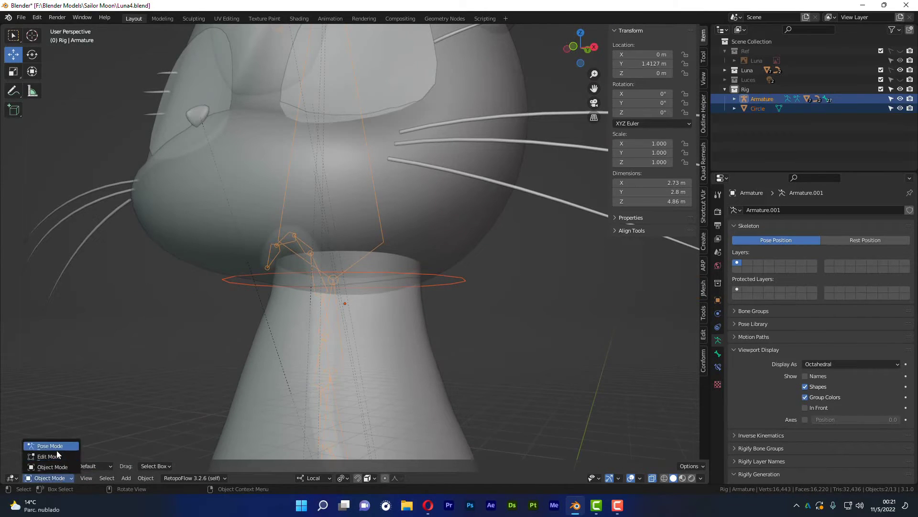
click(57, 446)
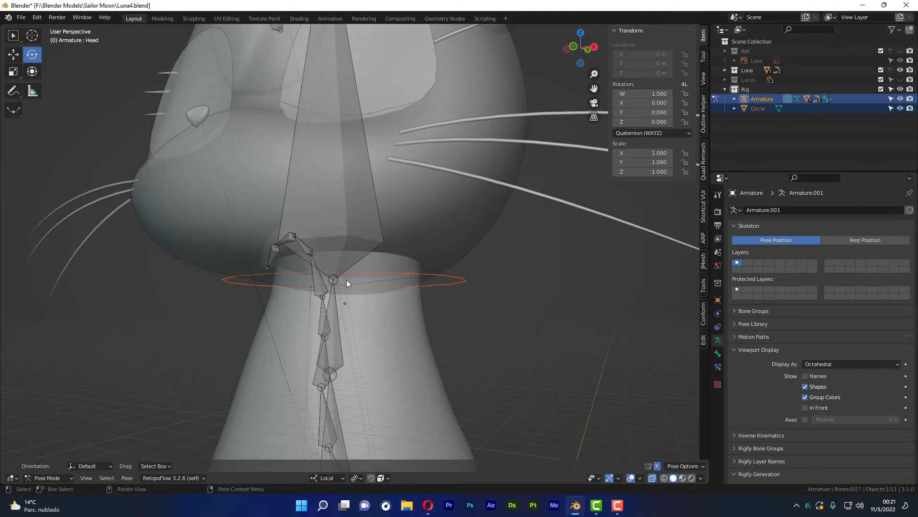
- Snap the 3D cursor to the Head bone's base
click(341, 255)
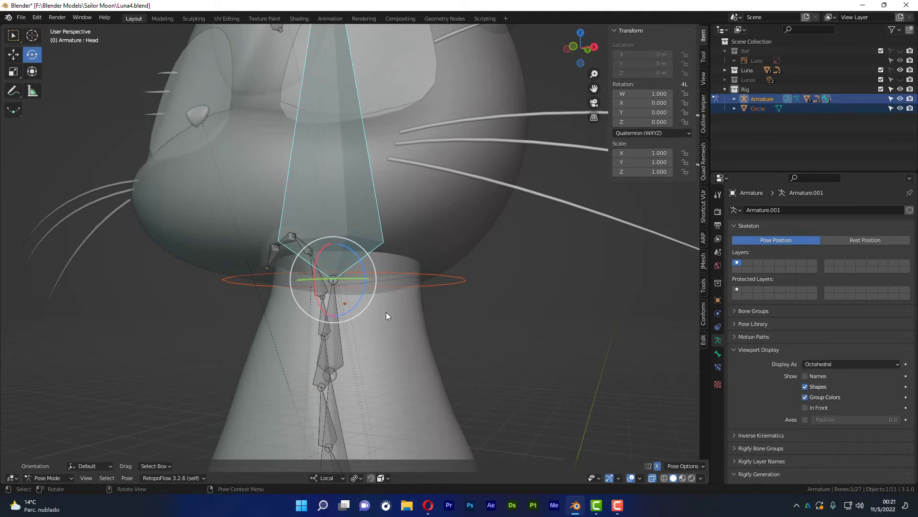
middle_drag(386, 312, 383, 326)
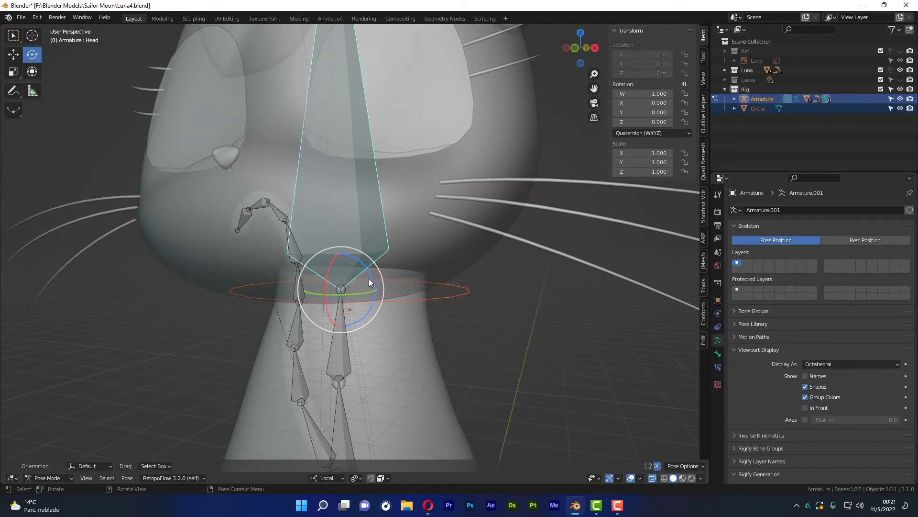
middle_drag(400, 313, 398, 310)
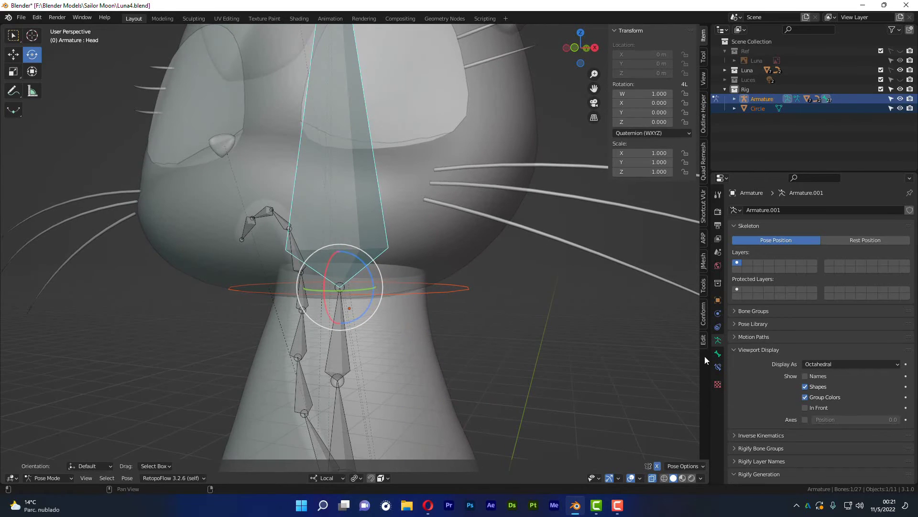
click(704, 339)
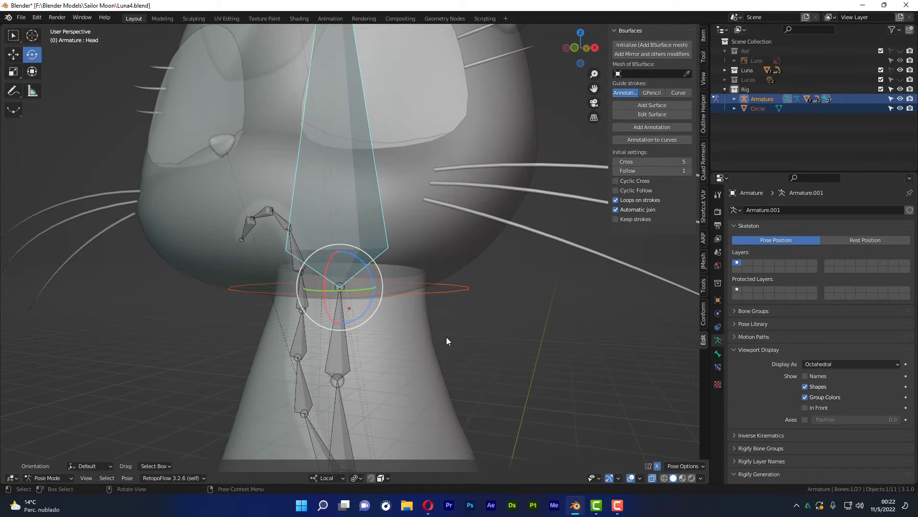
key(shift+s)
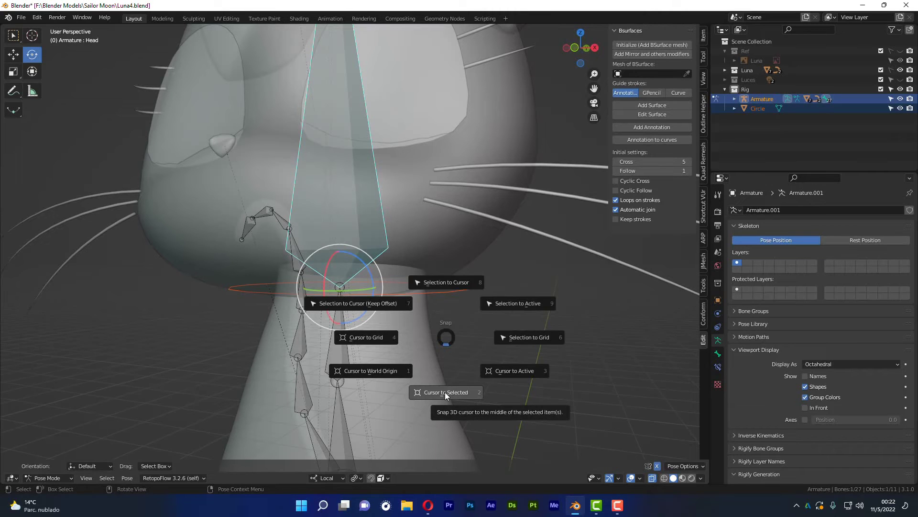
click(445, 391)
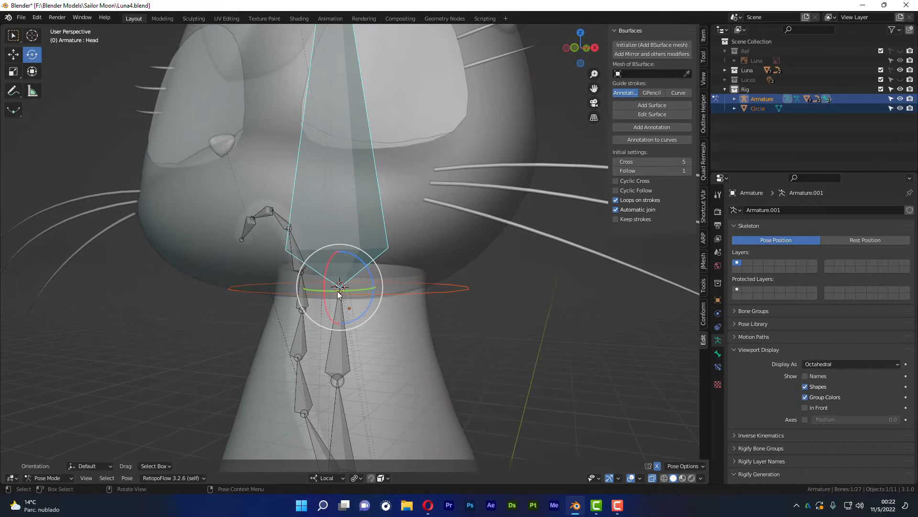
- Back in Object Mode, snap the Circle to the 3D cursor
scroll(337, 291, up, 2)
click(452, 303)
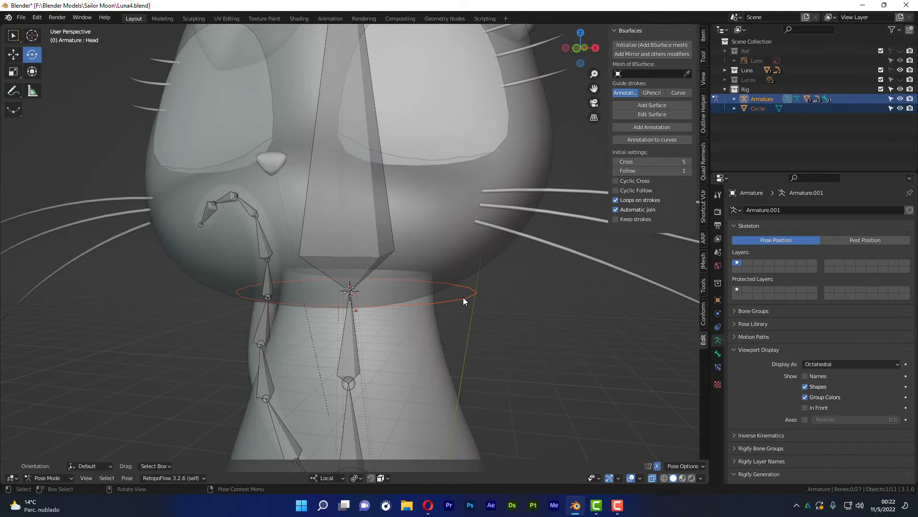
key(ctrl+Tab)
click(388, 296)
click(457, 300)
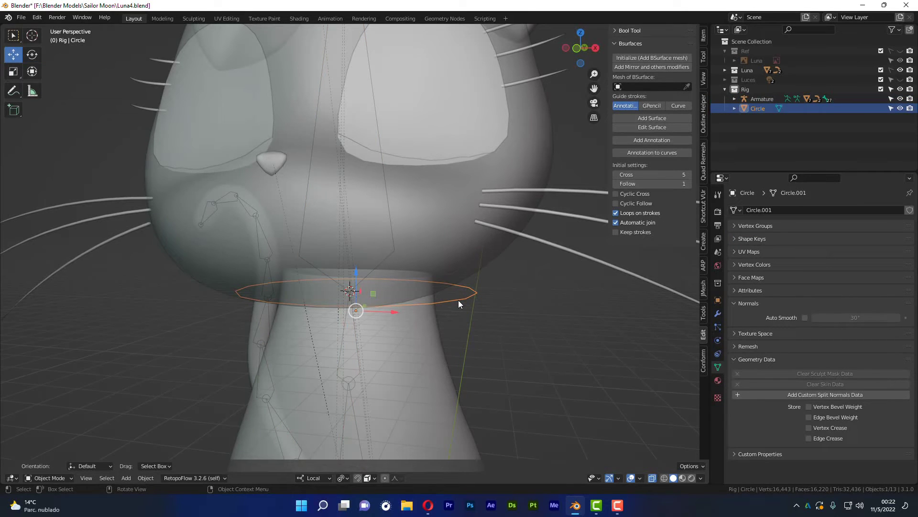
key(shift+s)
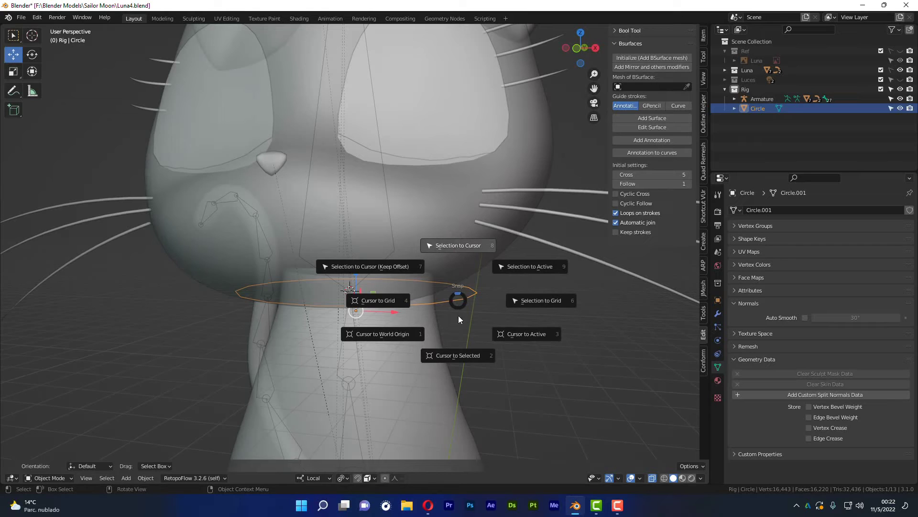
click(462, 243)
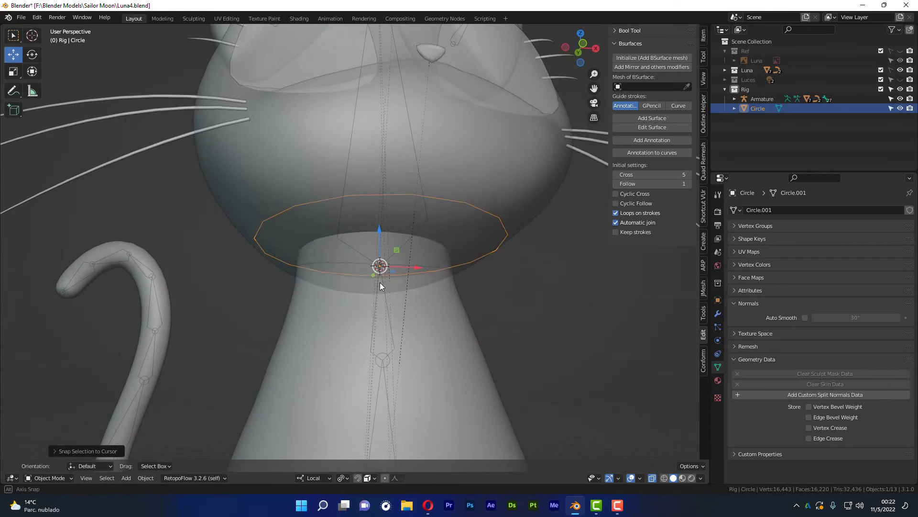
- Frame the neck ring and enter Edit Mode on the circle
alt+middle_drag(369, 295, 374, 300)
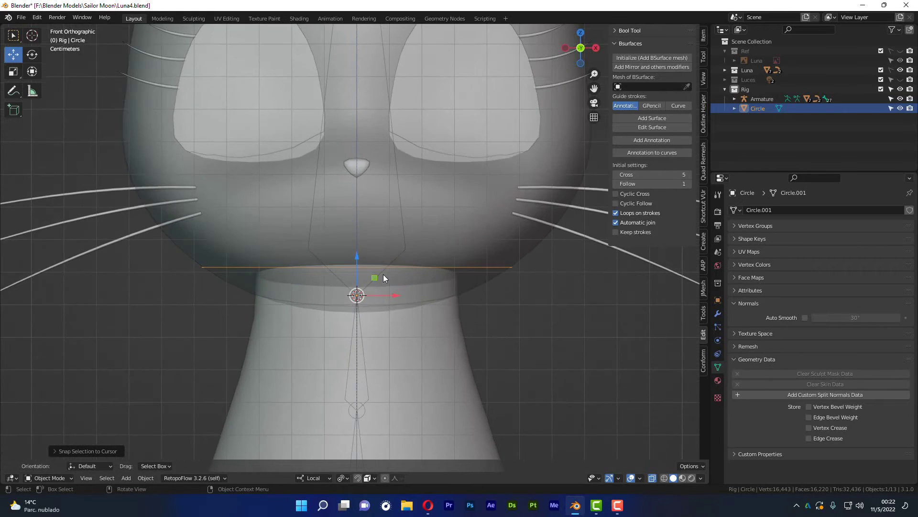
scroll(383, 285, up, 4)
mouse_move(383, 301)
alt+middle_down()
mouse_move(366, 286)
mouse_move(472, 308)
mouse_move(425, 294)
alt+middle_up()
scroll(376, 284, down, 2)
scroll(380, 288, up, 3)
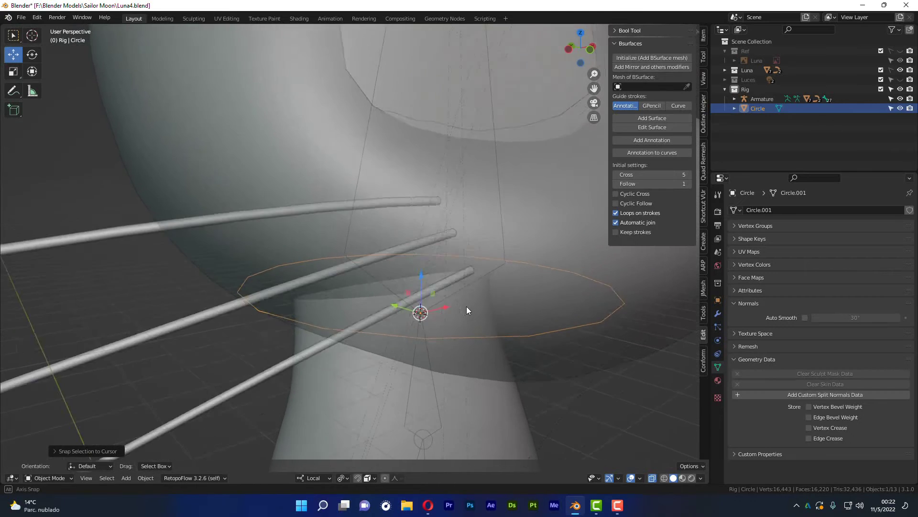
scroll(352, 268, up, 2)
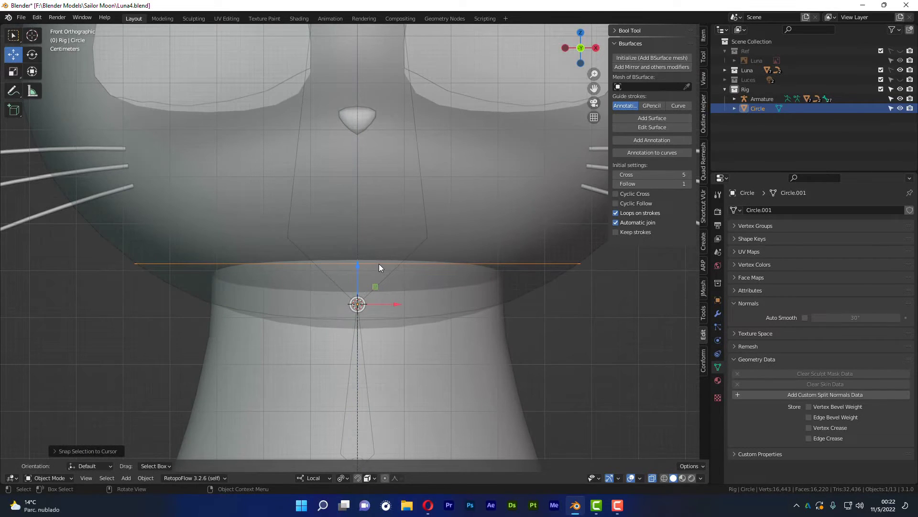
key(Tab)
- Move all circle vertices down to the neck line and return to Object Mode
key(a)
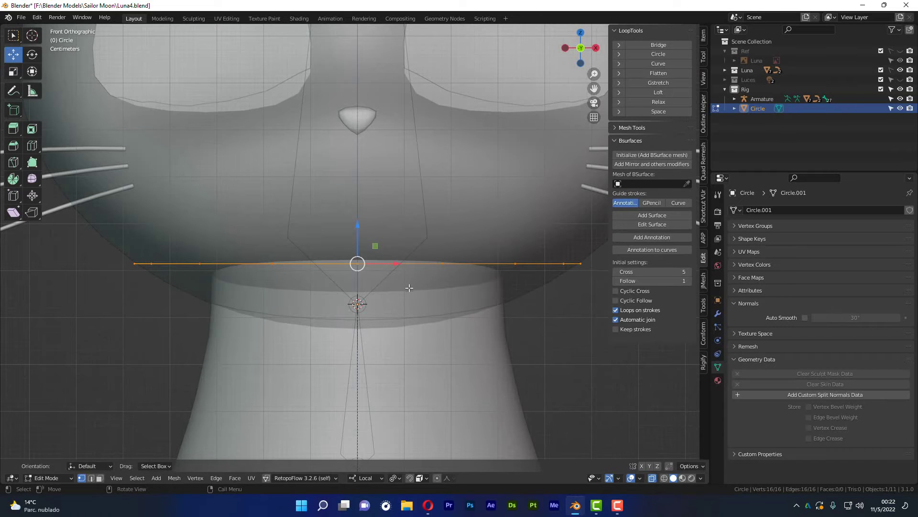
middle_drag(418, 299, 358, 225)
drag(357, 225, 358, 268)
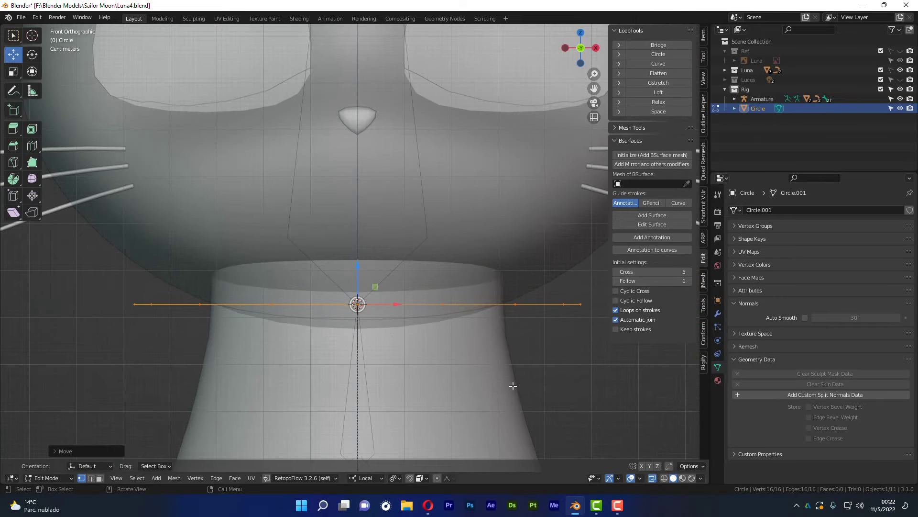
click(557, 374)
scroll(536, 370, down, 3)
key(Tab)
- Review and slightly nudge the ring at the neck, then show its transform values
scroll(486, 373, down, 3)
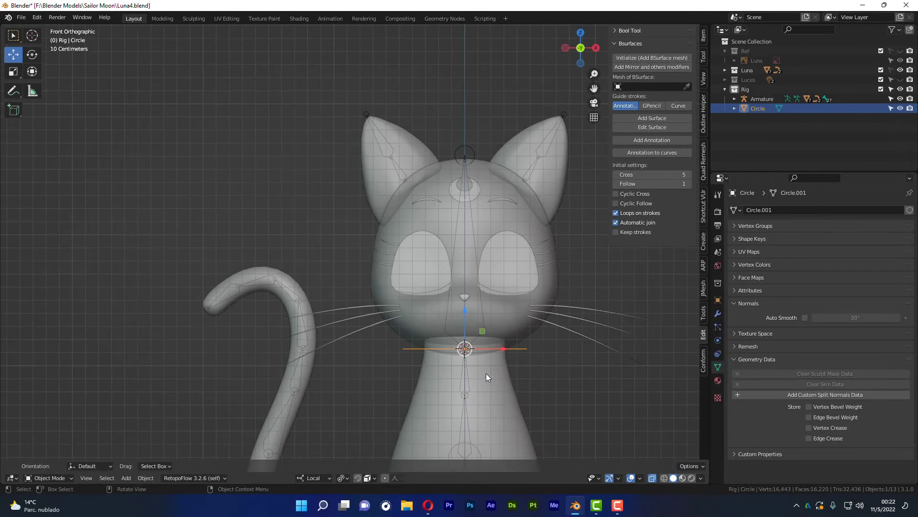
scroll(452, 298, up, 1)
mouse_move(452, 297)
middle_down()
mouse_move(474, 325)
mouse_move(547, 321)
middle_up()
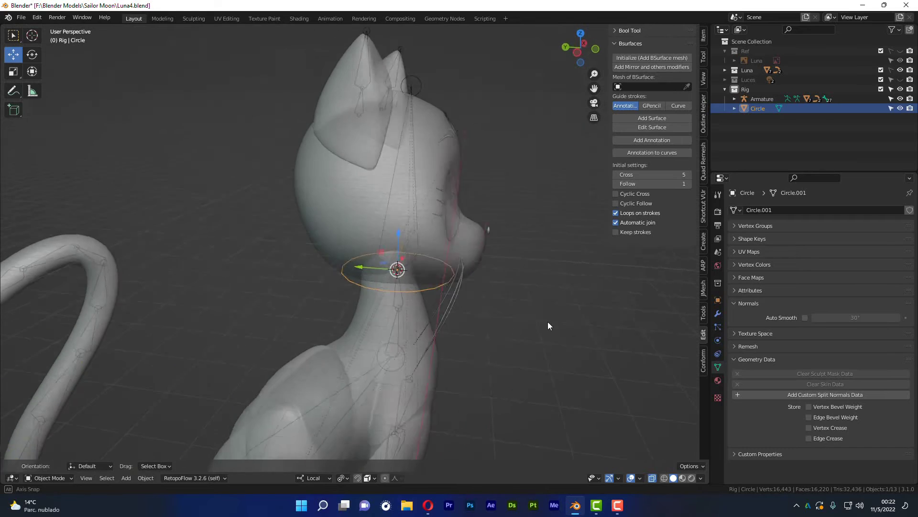
key(KP_1)
mouse_move(449, 318)
middle_down()
mouse_move(423, 280)
mouse_move(401, 281)
middle_up()
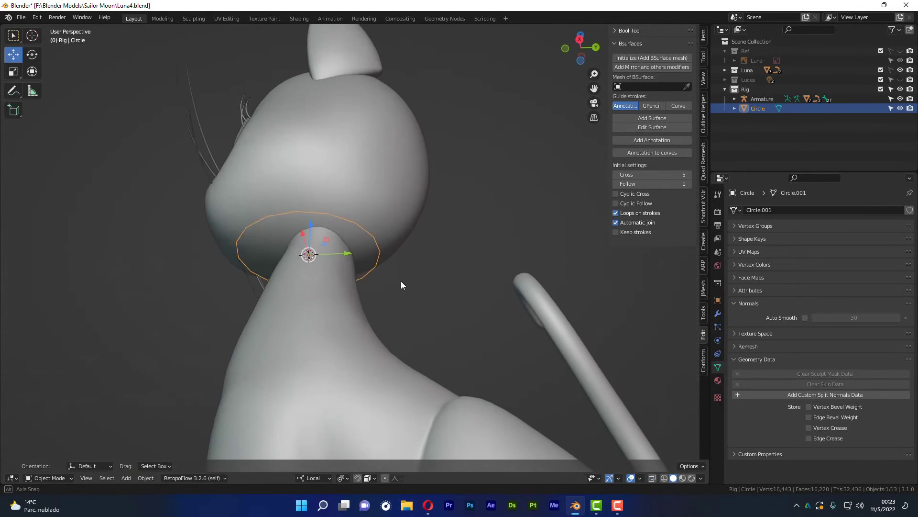
scroll(334, 248, up, 2)
middle_drag(339, 251, 359, 248)
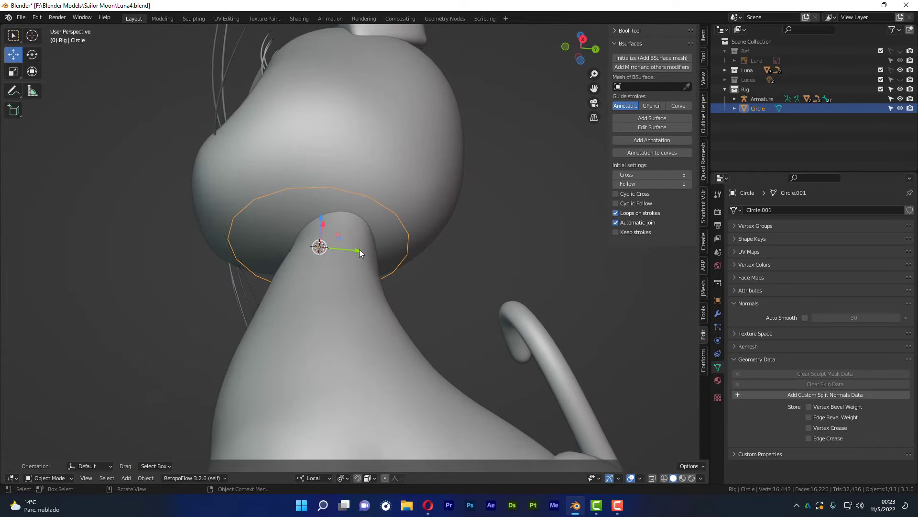
drag(360, 249, 364, 254)
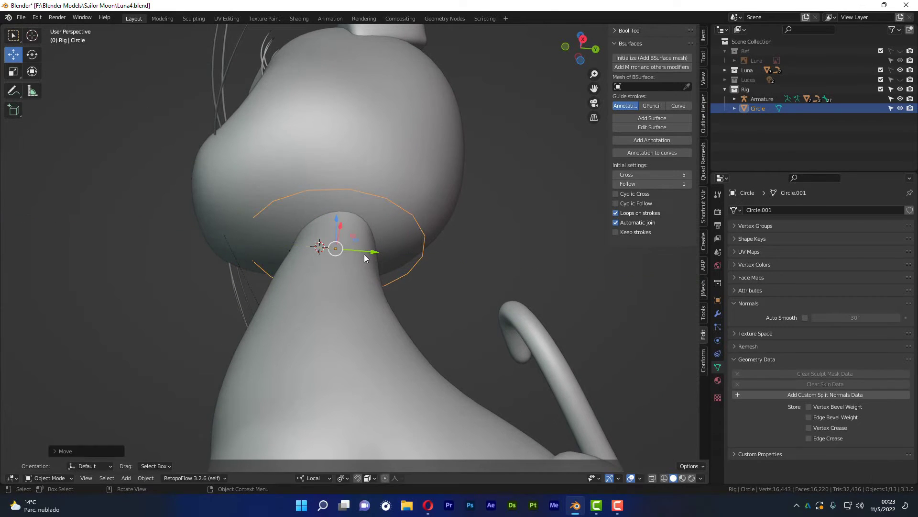
middle_drag(343, 226, 442, 274)
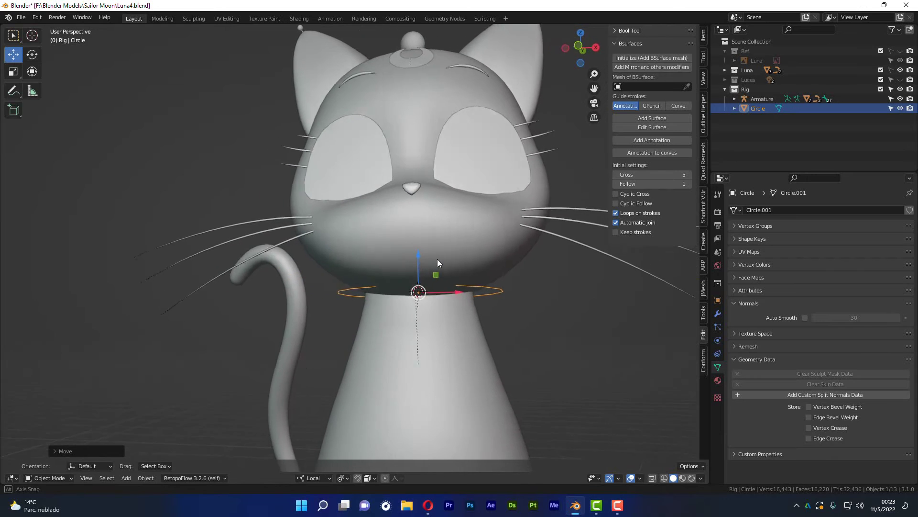
key(KP_1)
scroll(451, 302, up, 2)
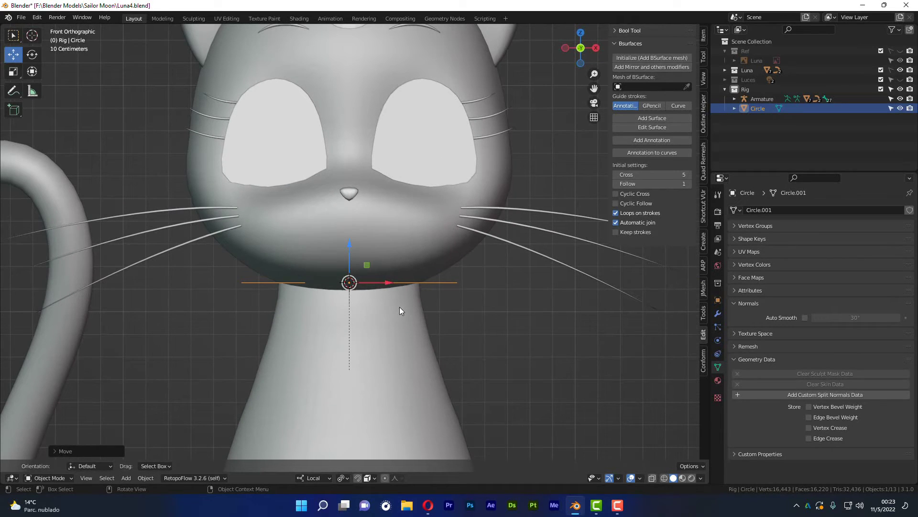
click(704, 34)
- Scale the neck circle up to 1.287, about 1.22 m across
key(s)
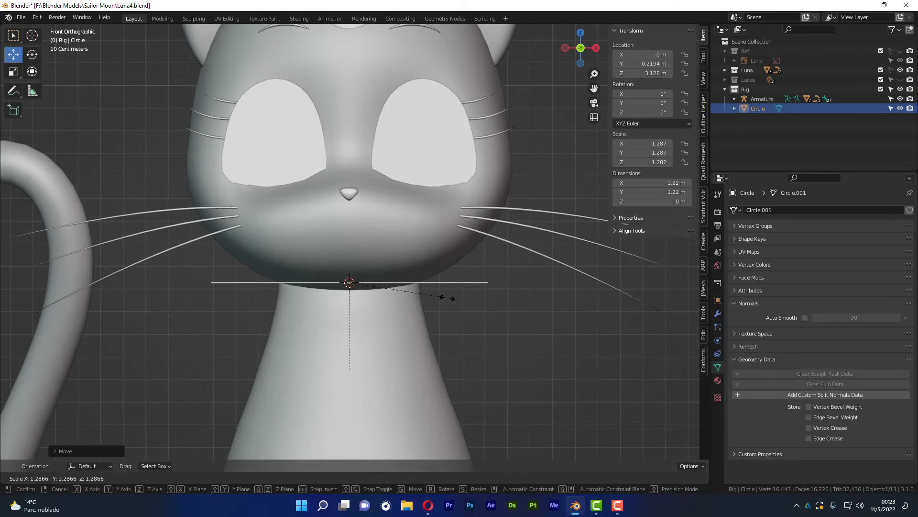
click(446, 301)
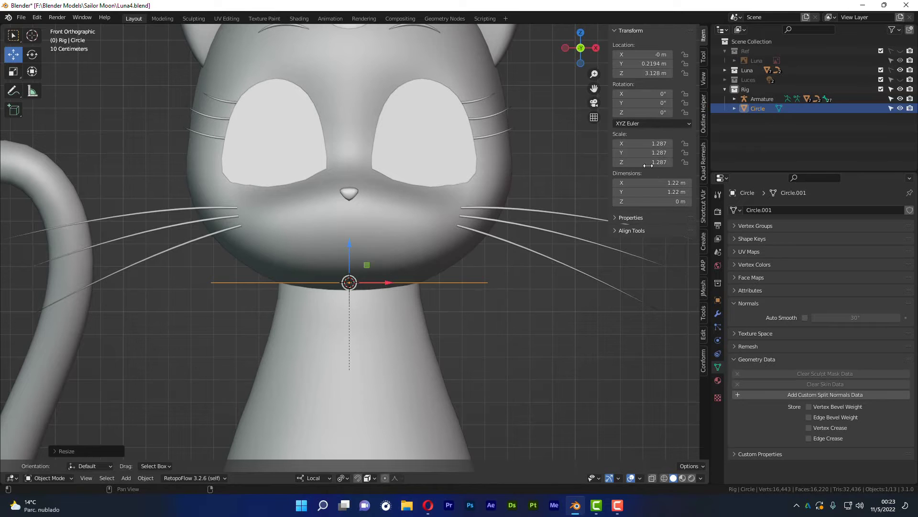
mouse_move(458, 280)
middle_down()
mouse_move(432, 263)
mouse_move(447, 261)
middle_up()
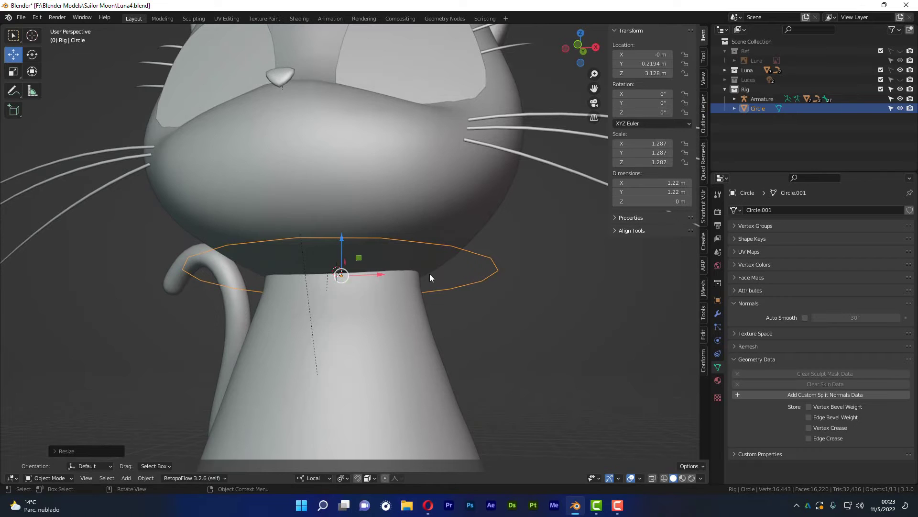
middle_drag(429, 274, 449, 294)
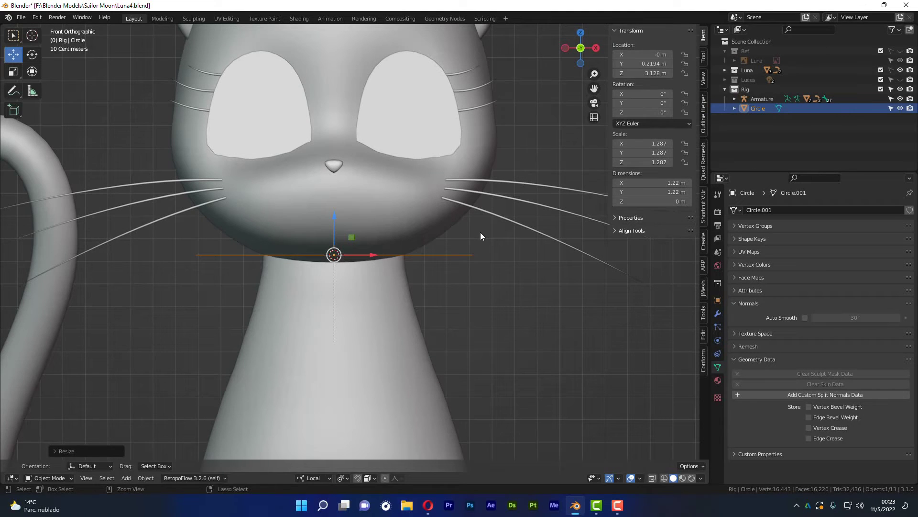
- Apply all transforms so scale reads 1.000, then select the armature
key(ctrl+a)
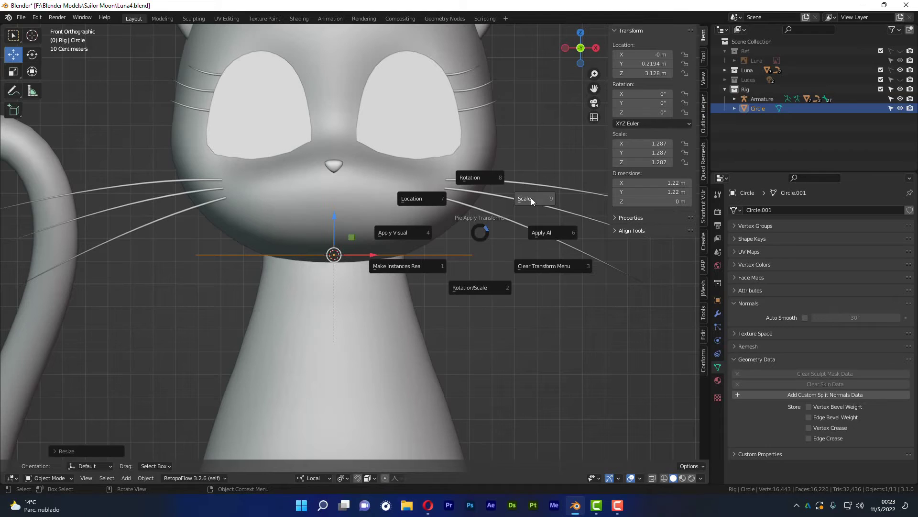
click(538, 198)
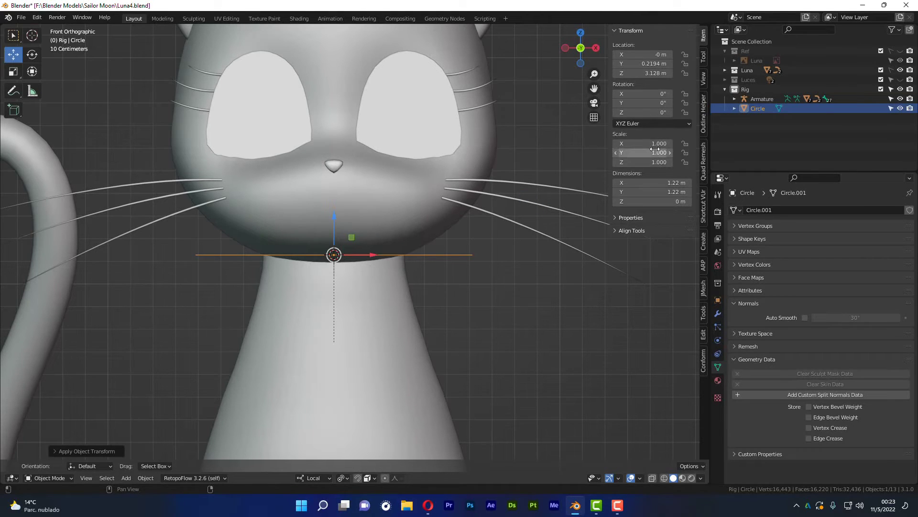
click(489, 316)
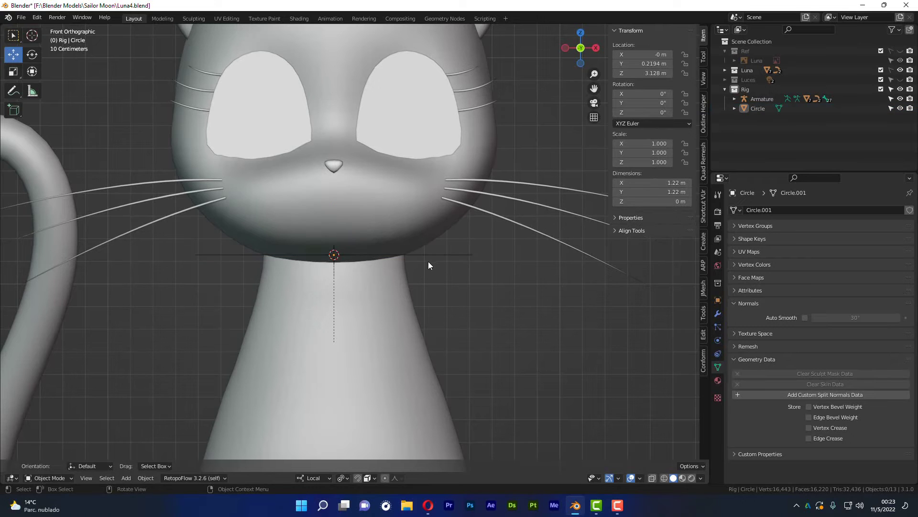
middle_drag(428, 261, 423, 259)
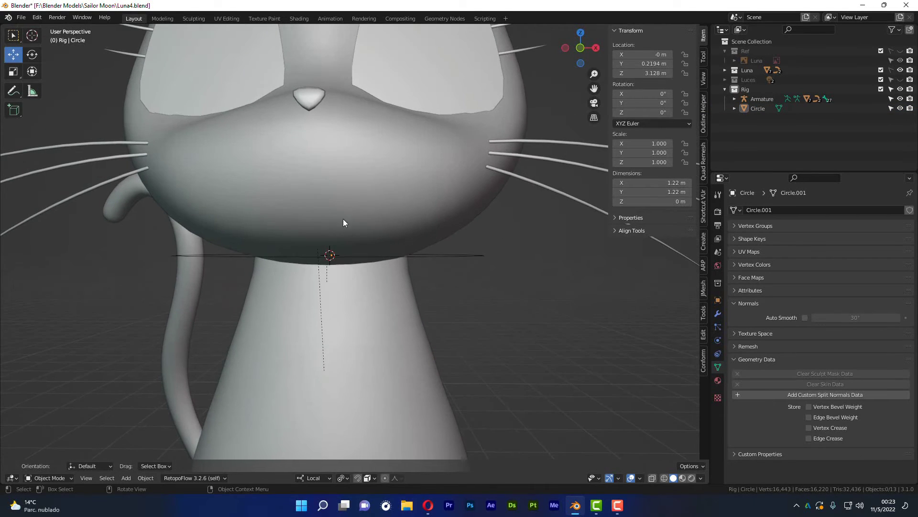
key(KP_1)
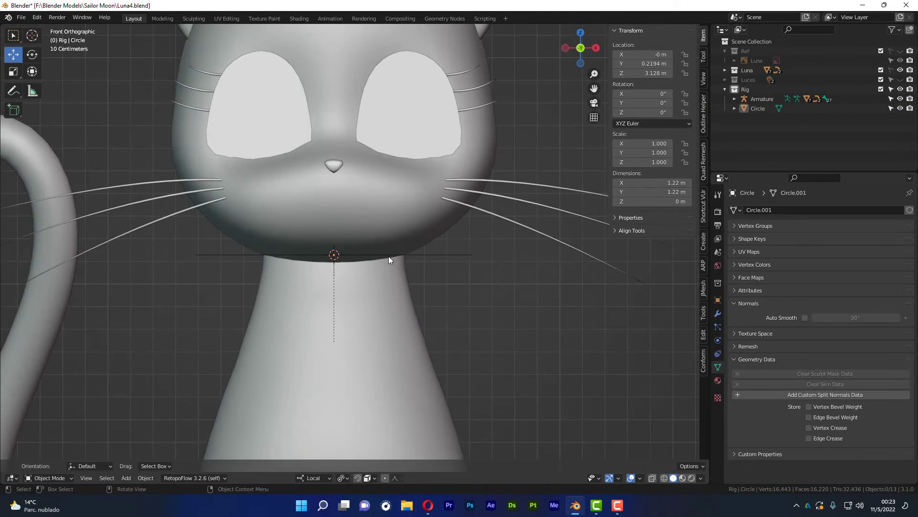
scroll(347, 164, down, 2)
scroll(354, 166, down, 1)
scroll(360, 169, down, 1)
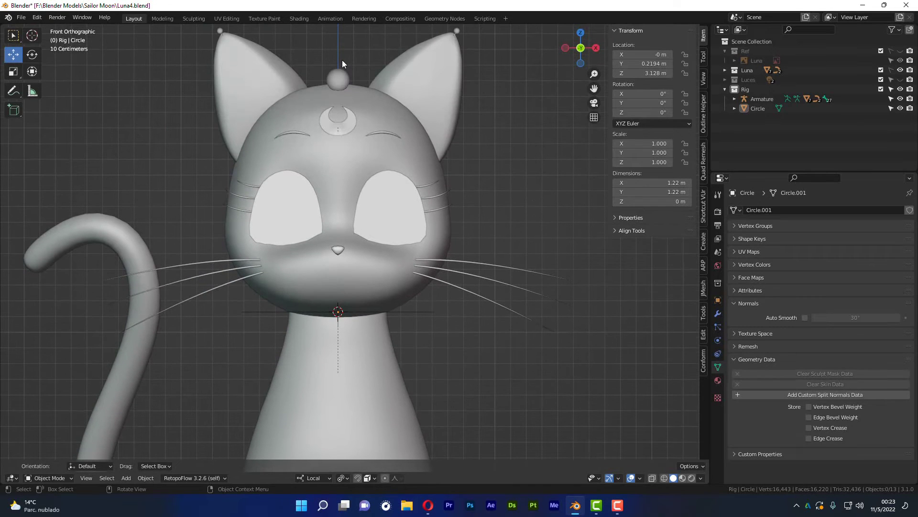
click(339, 81)
- Enter Pose Mode, select the Head bone, and expand its Viewport Display bone properties
key(ctrl+Tab)
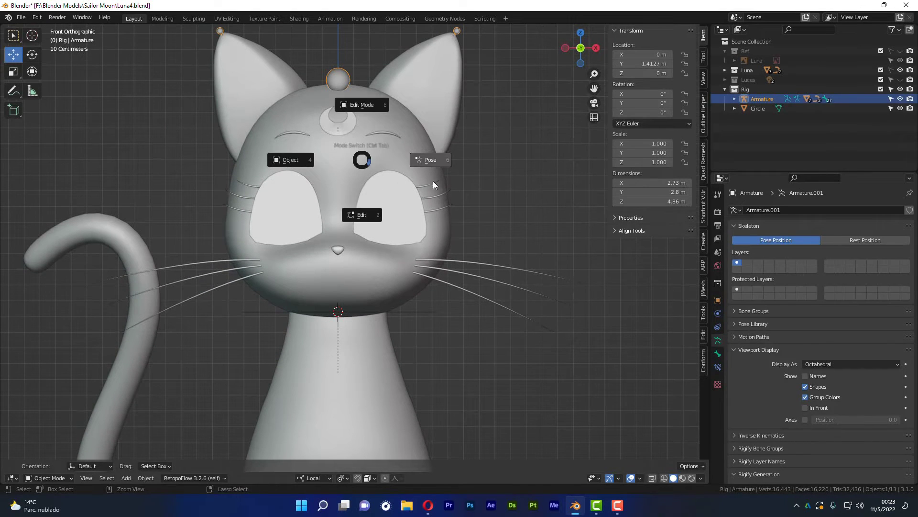
click(424, 158)
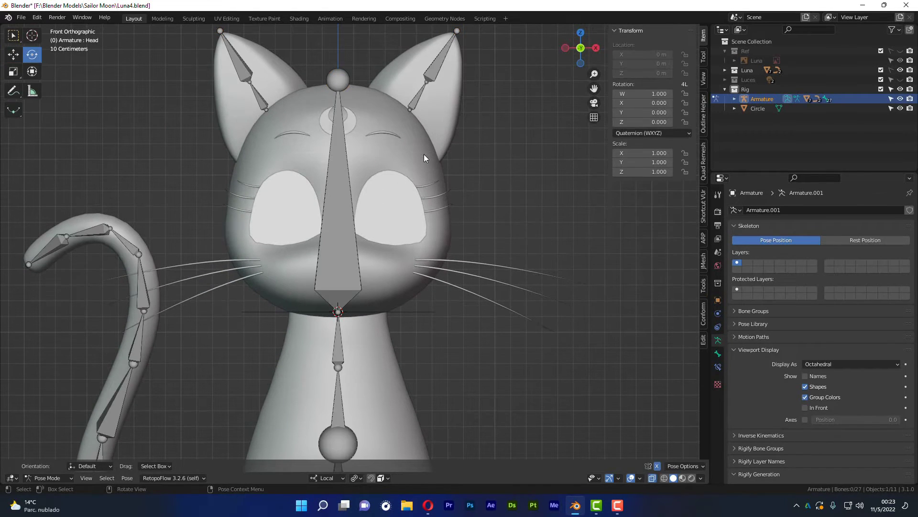
click(339, 274)
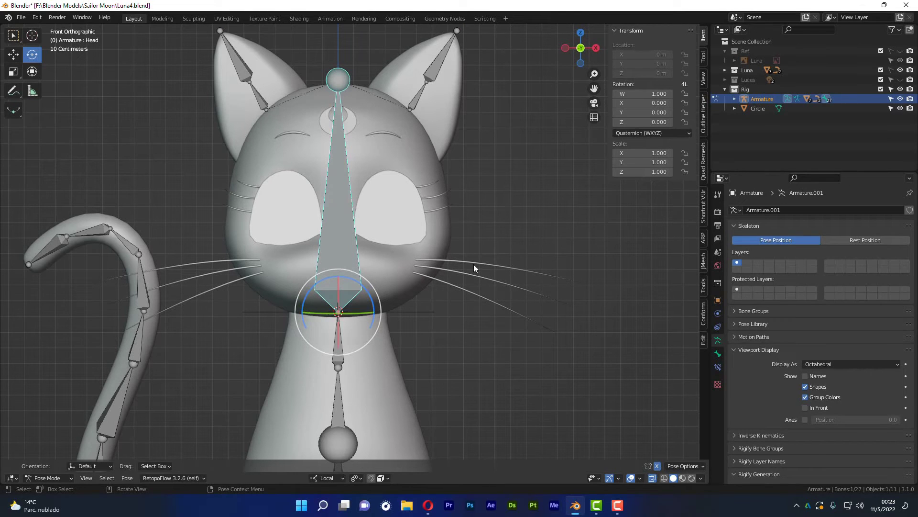
click(718, 353)
scroll(802, 334, down, 4)
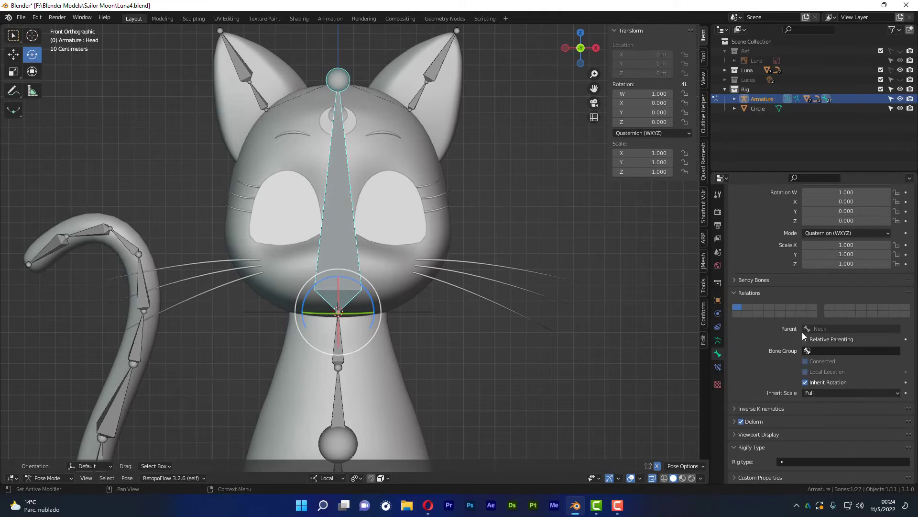
click(750, 435)
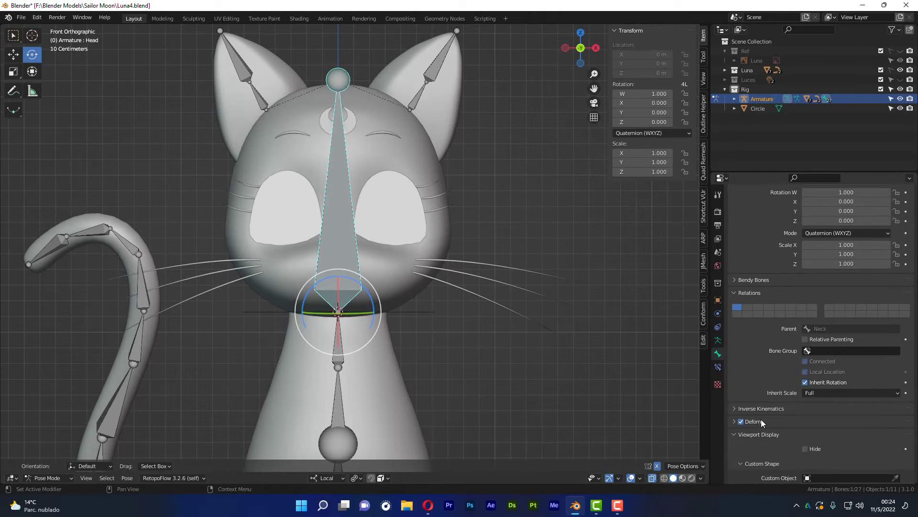
scroll(796, 312, down, 4)
scroll(802, 260, down, 4)
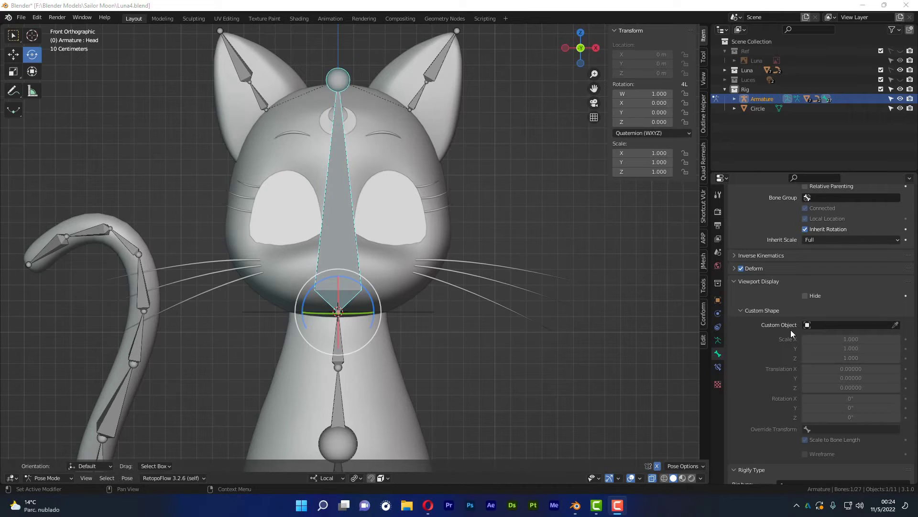
- Try picking the circle as the Head bone's custom shape, then reselect the Head bone
click(896, 324)
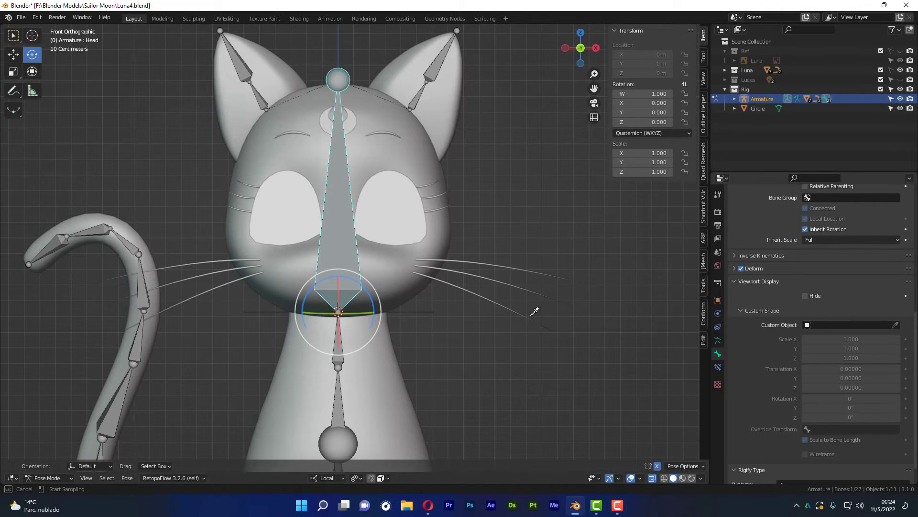
click(424, 308)
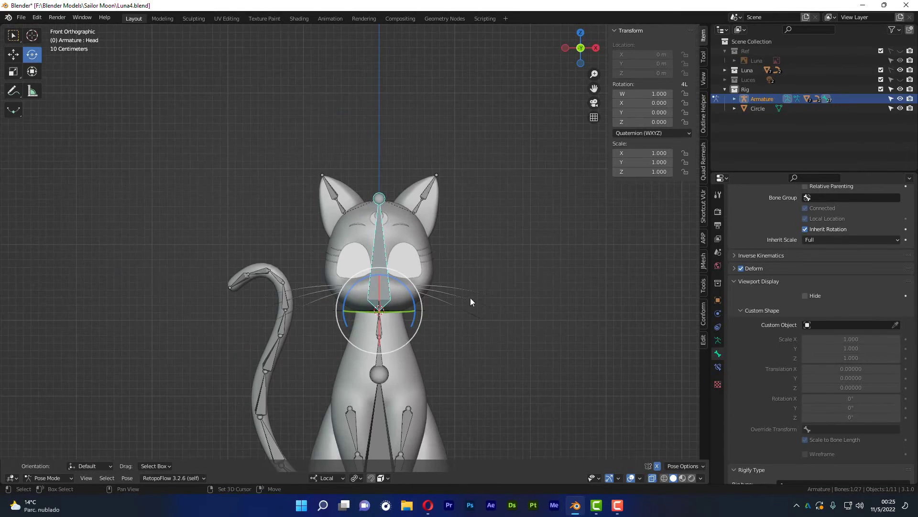
mouse_move(469, 297)
middle_down()
mouse_move(451, 250)
mouse_move(381, 283)
middle_up()
scroll(392, 282, up, 2)
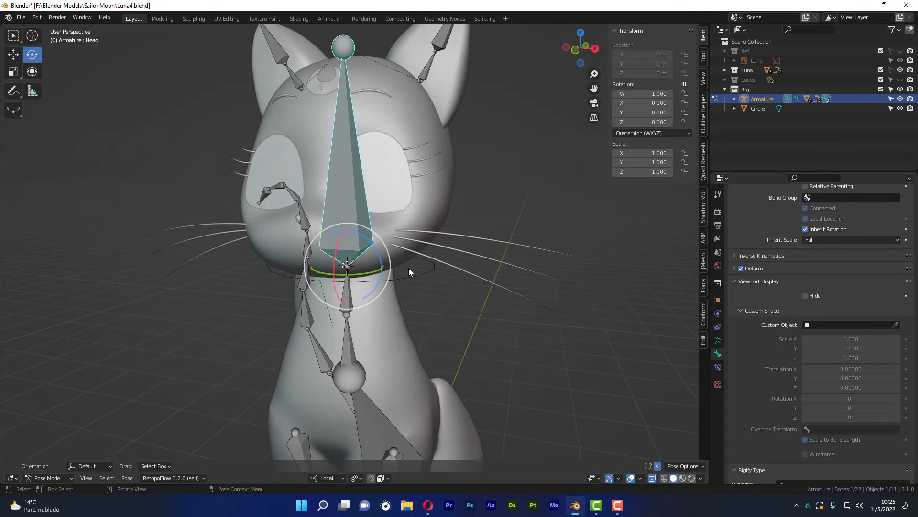
scroll(408, 272, up, 2)
click(418, 277)
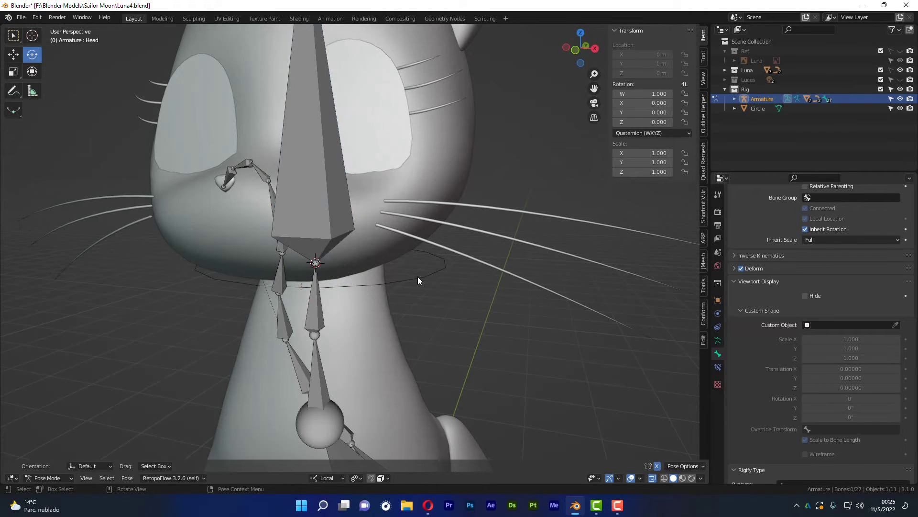
click(324, 214)
- Toggle X-ray so the body mesh is see-through, with the armature back in Pose Mode
key(ctrl+Tab)
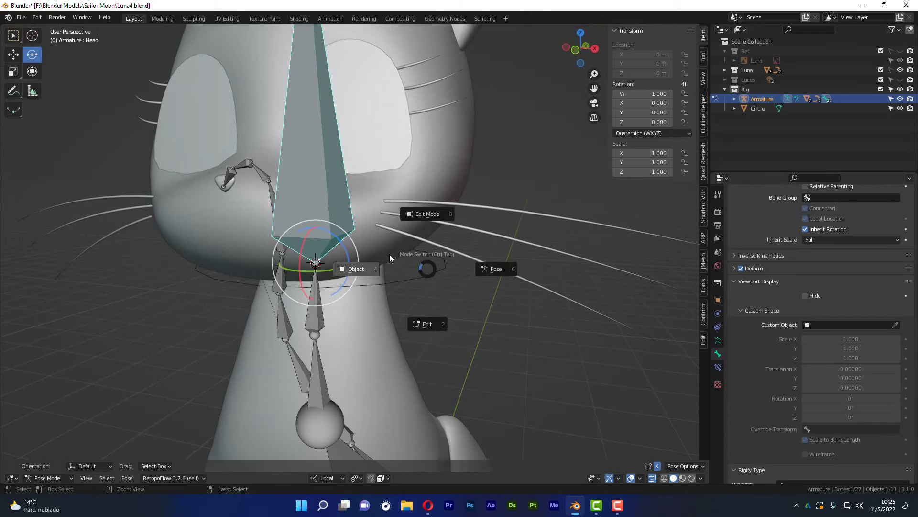
click(421, 216)
scroll(403, 241, down, 4)
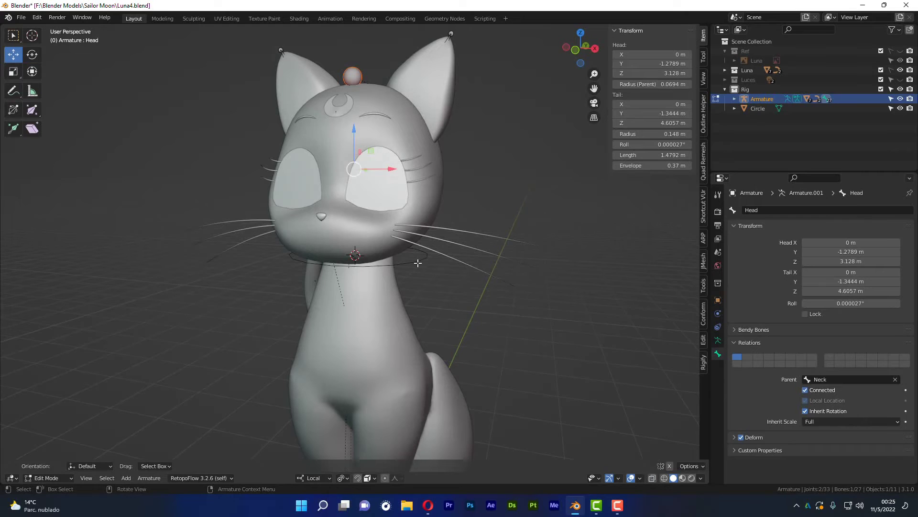
key(alt+z)
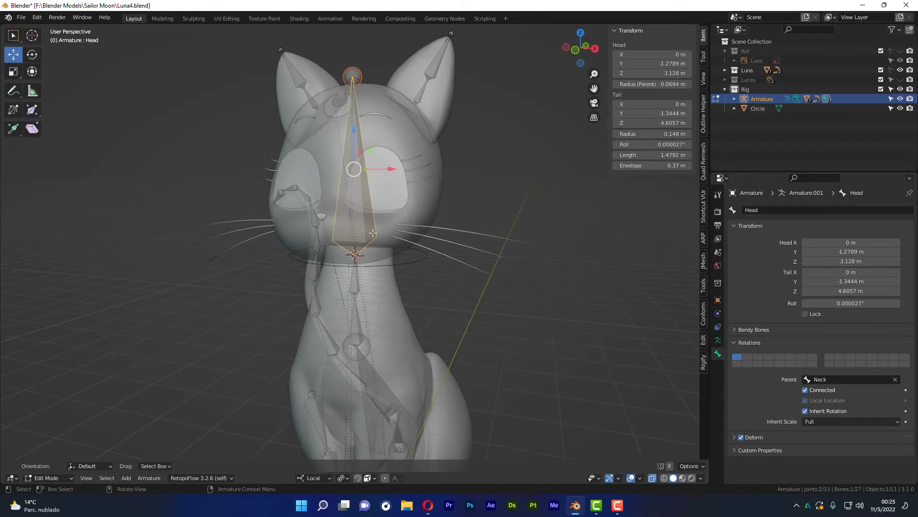
key(ctrl+Tab)
click(448, 237)
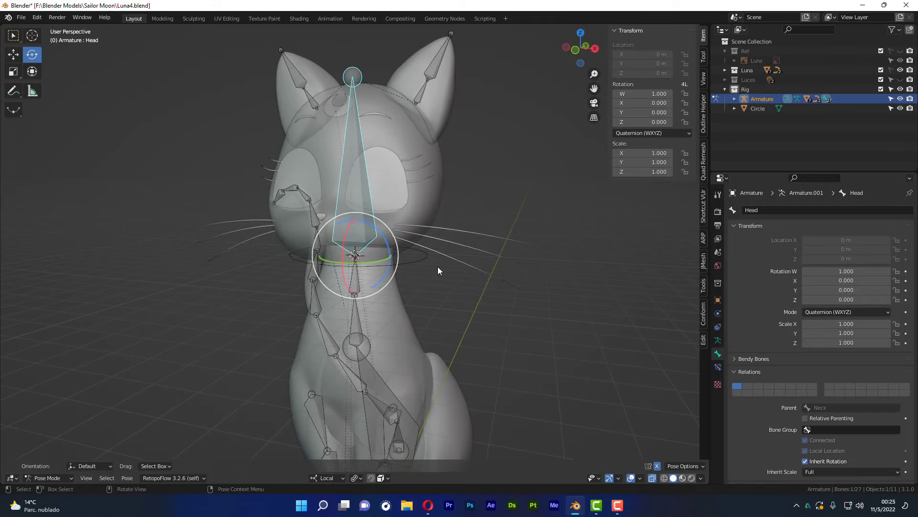
- Scroll to the Head bone's Custom Shape field and cancel an eyedropper pick
scroll(419, 214, up, 2)
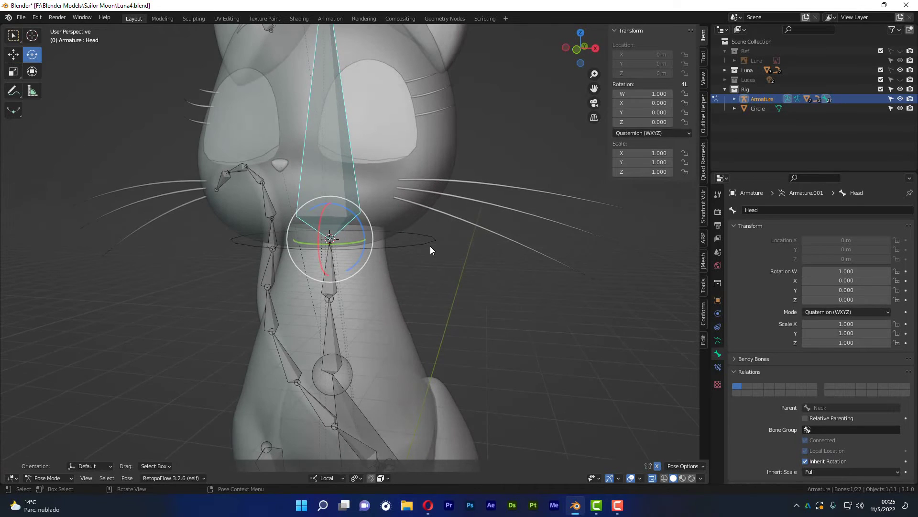
scroll(810, 344, down, 4)
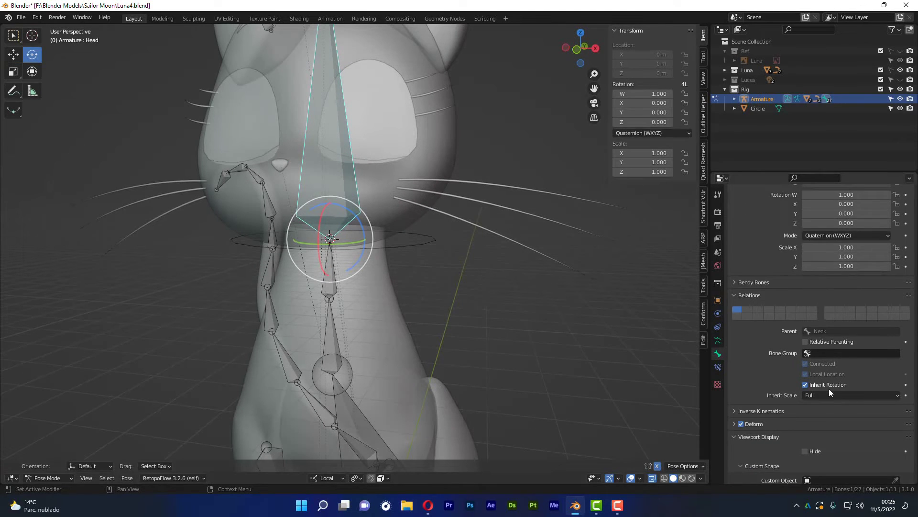
scroll(828, 389, down, 4)
scroll(829, 389, down, 5)
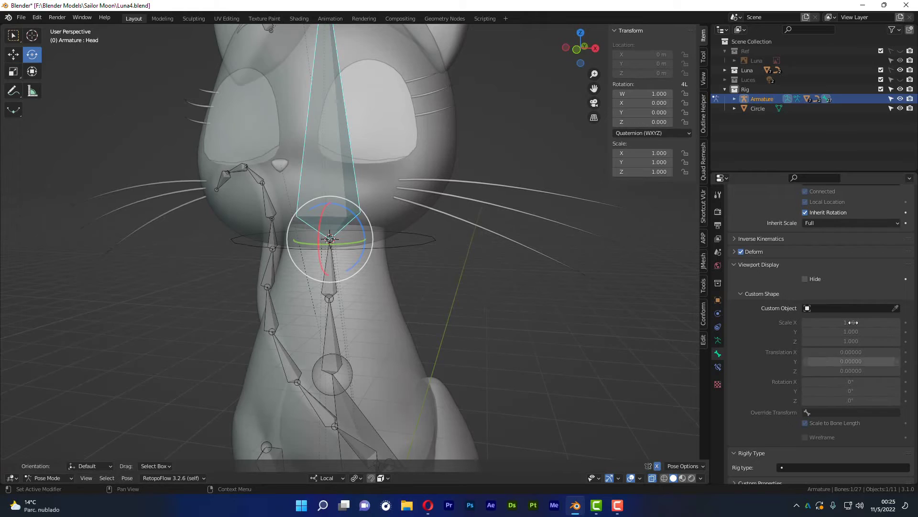
click(895, 309)
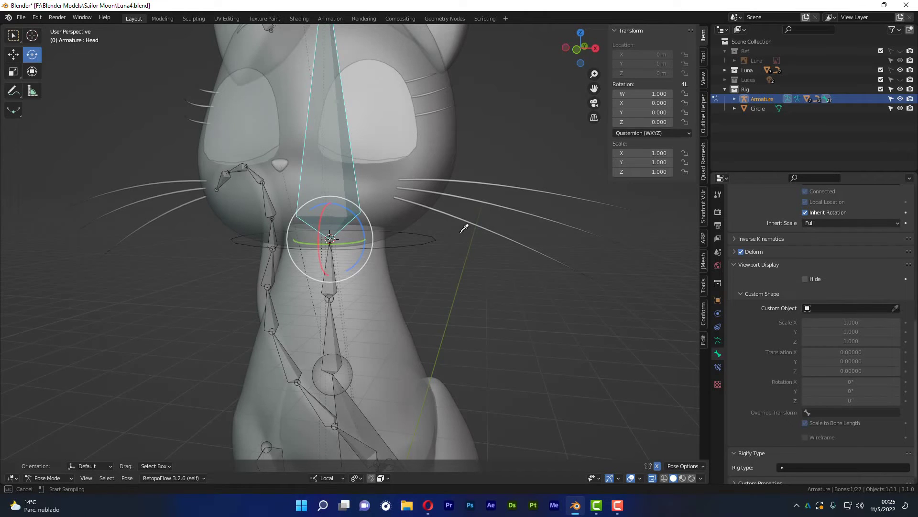
click(430, 239)
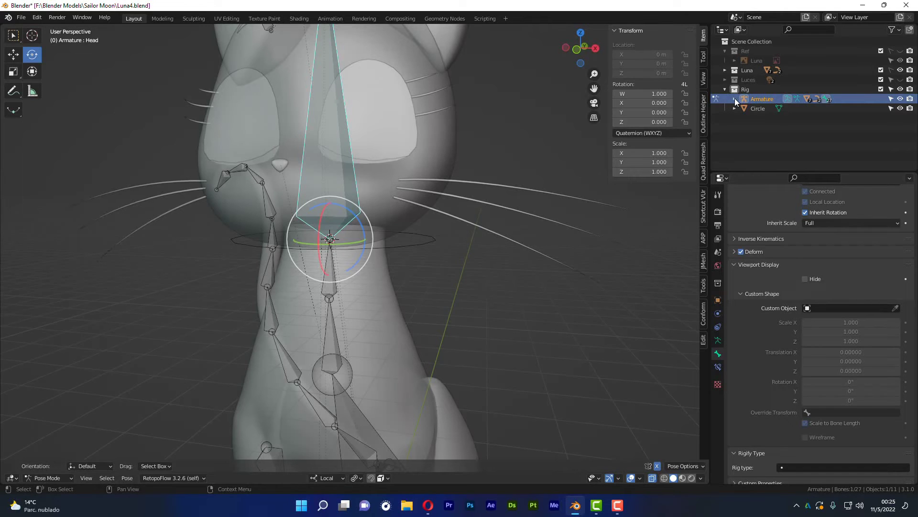
- Locate Circle in the outliner and set it as the Head bone's Custom Object
click(735, 98)
scroll(734, 136, down, 2)
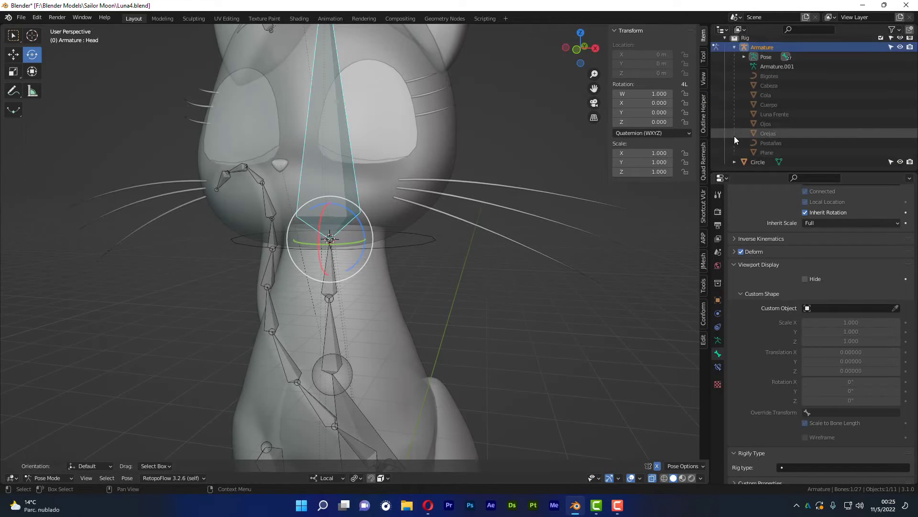
scroll(734, 136, up, 2)
click(735, 98)
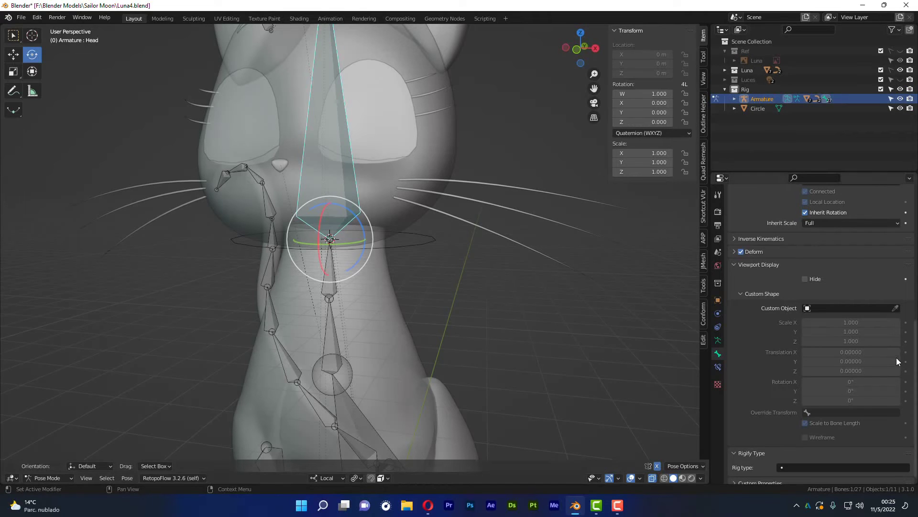
click(898, 309)
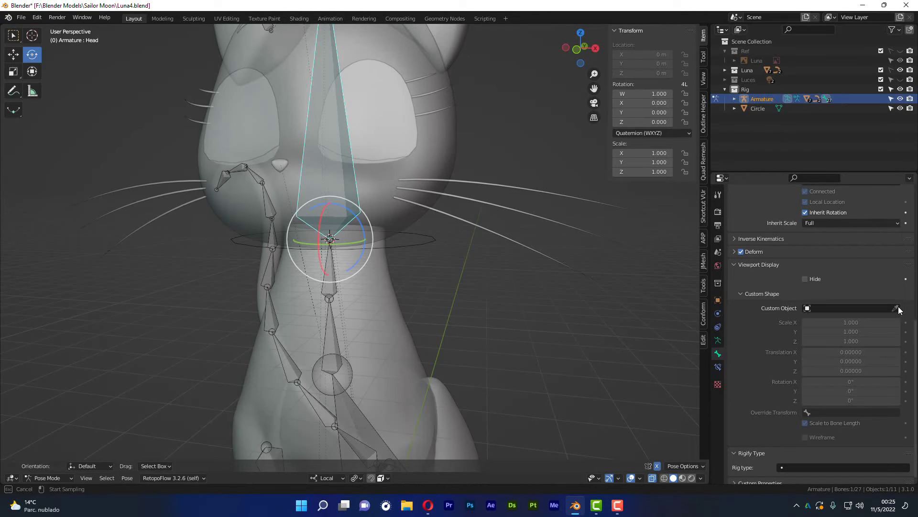
click(758, 107)
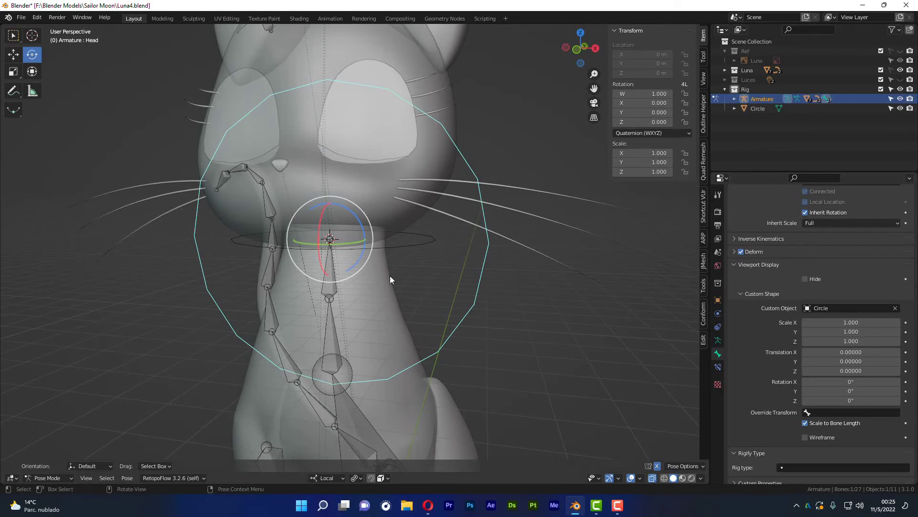
mouse_move(390, 276)
middle_down()
mouse_move(459, 292)
mouse_move(420, 265)
middle_up()
click(417, 250)
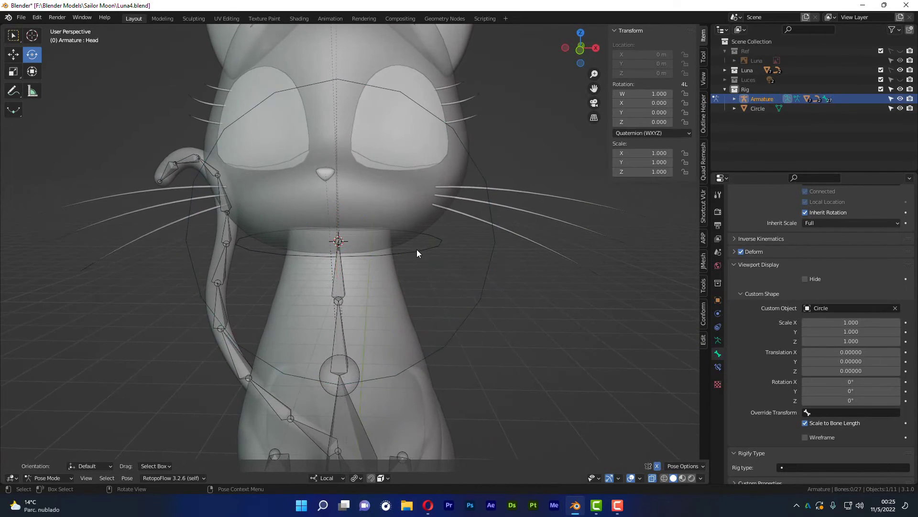
- In Object Mode, move the Circle object right of the cat to X 2.9613 m
key(ctrl+Tab)
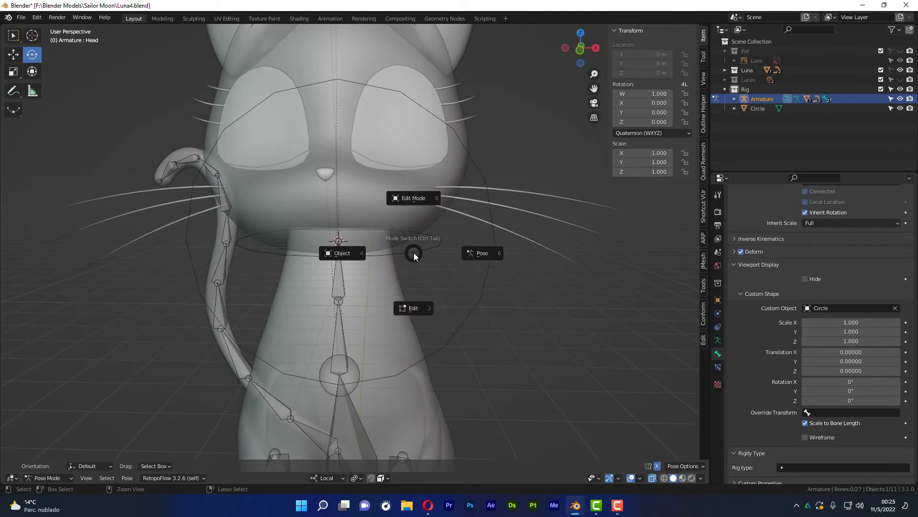
click(347, 253)
scroll(372, 256, down, 5)
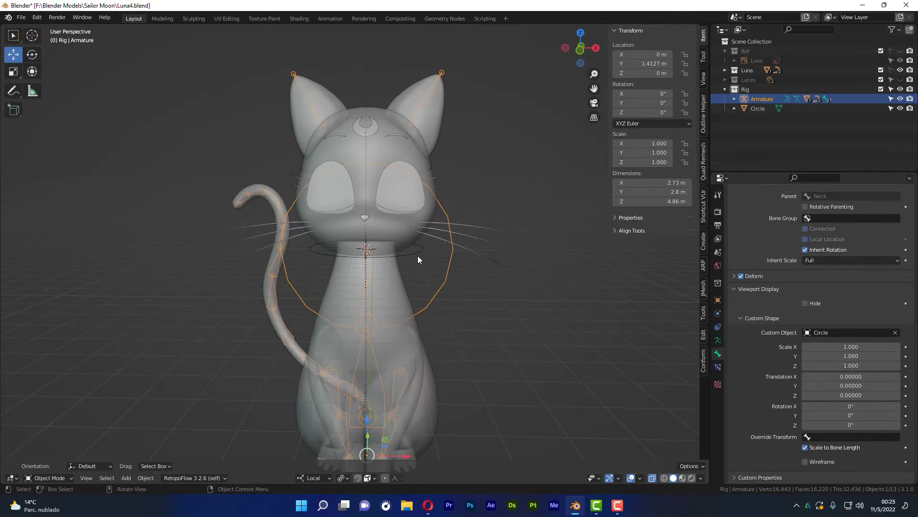
click(414, 251)
scroll(481, 268, down, 3)
scroll(395, 255, up, 1)
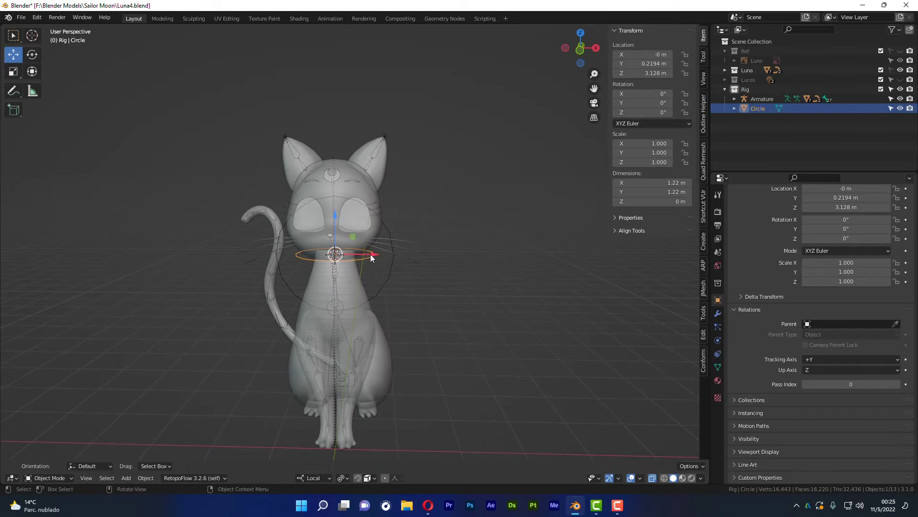
drag(370, 254, 563, 256)
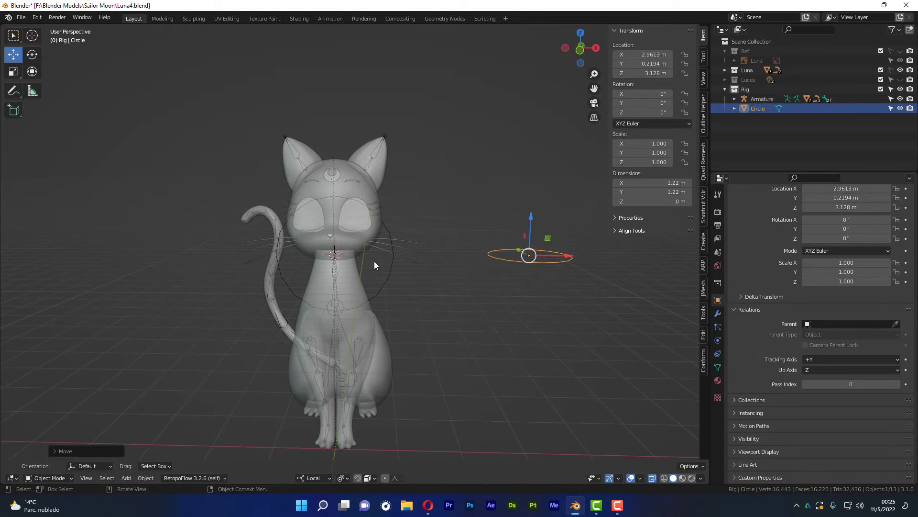
- Reselect the cat's armature instead of the Circle
mouse_move(374, 262)
middle_down()
mouse_move(374, 274)
mouse_move(388, 265)
mouse_move(375, 261)
mouse_move(410, 260)
mouse_move(343, 258)
mouse_move(366, 268)
mouse_move(296, 272)
mouse_move(334, 297)
mouse_move(329, 288)
mouse_move(360, 284)
mouse_move(343, 284)
mouse_move(376, 287)
middle_up()
scroll(374, 273, up, 2)
click(359, 289)
click(515, 258)
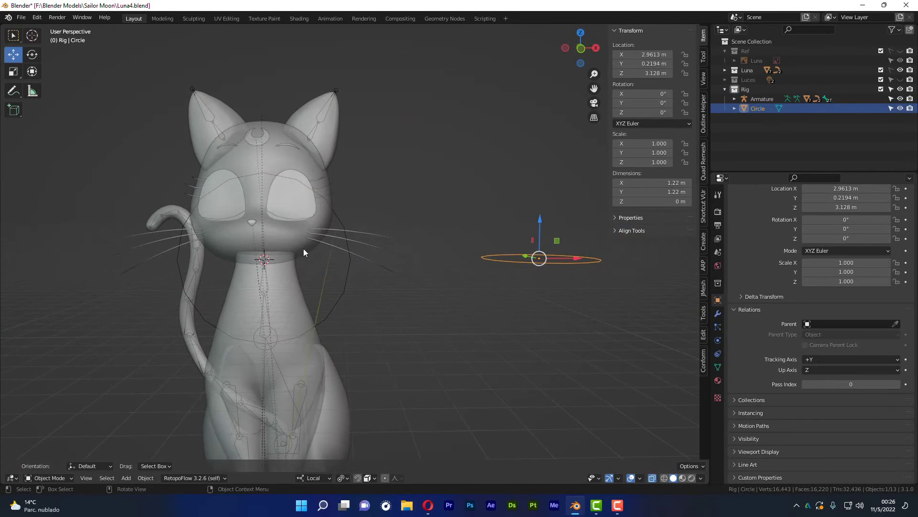
mouse_move(351, 280)
middle_down()
mouse_move(393, 286)
mouse_move(379, 259)
mouse_move(376, 273)
middle_up()
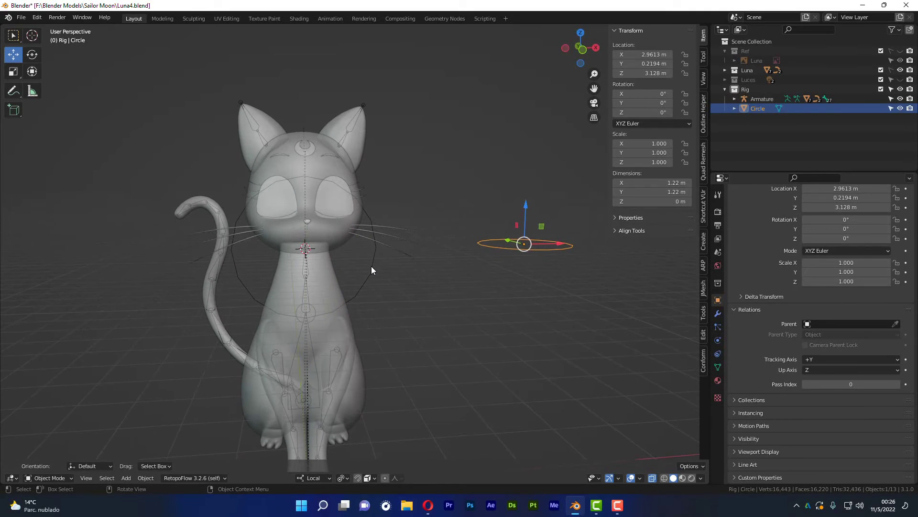
click(372, 266)
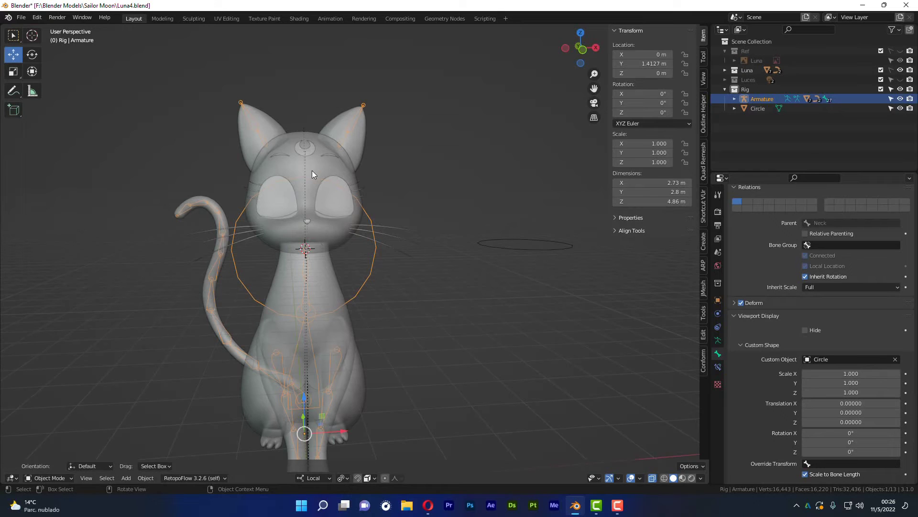
key(ctrl+Tab)
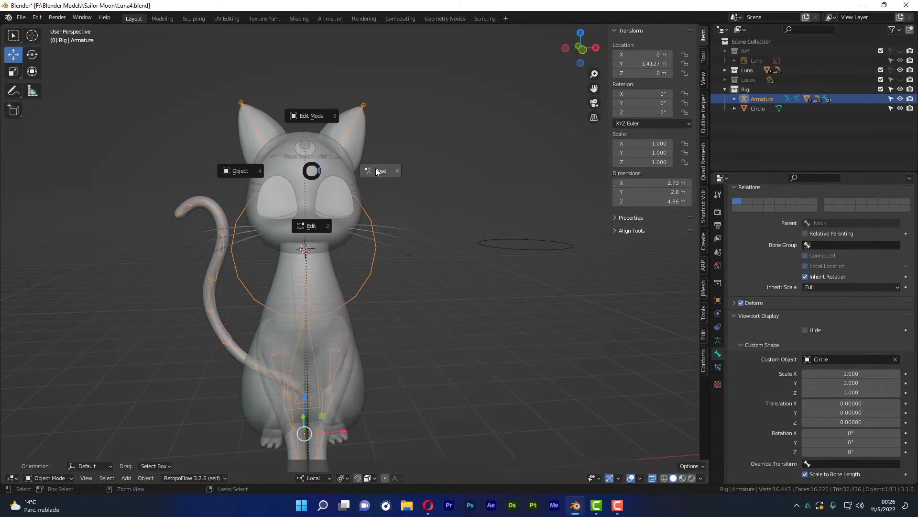
- In Pose Mode, set the Head bone's Custom Shape Rotation X to 90°
click(376, 171)
click(371, 264)
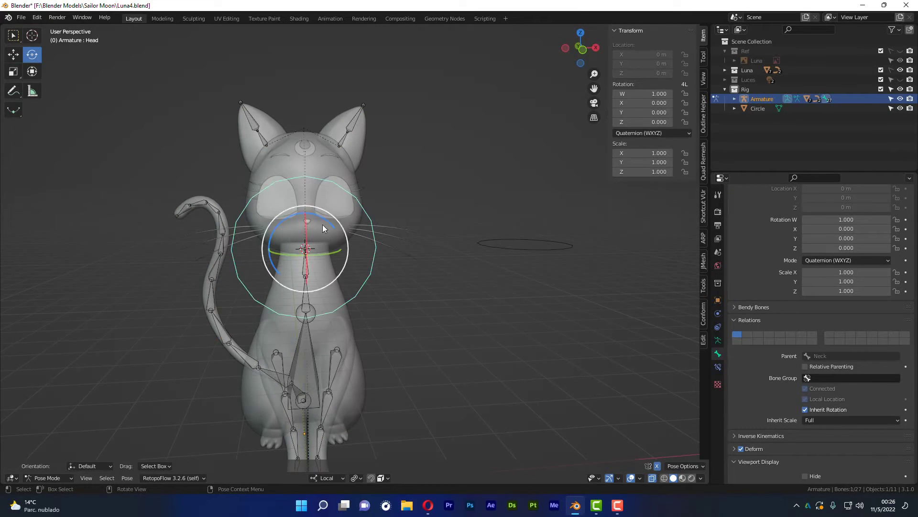
scroll(806, 320, down, 3)
scroll(813, 330, down, 7)
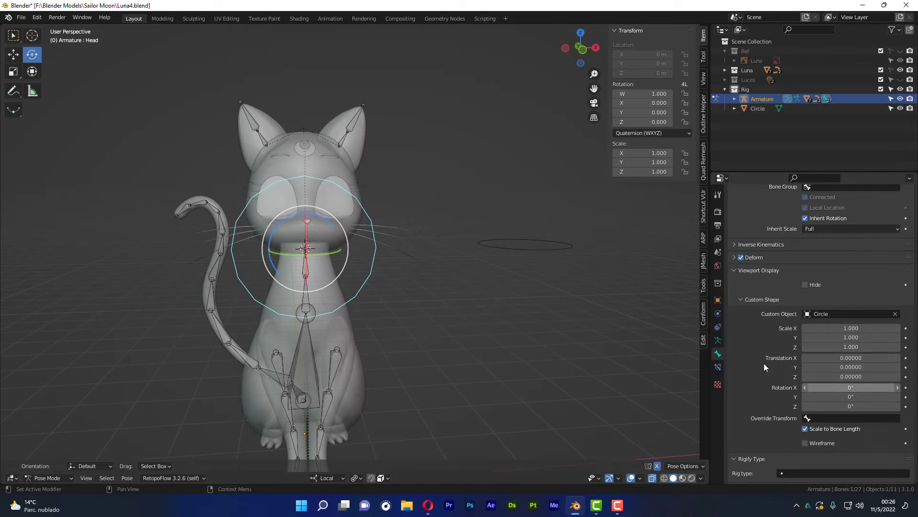
mouse_move(354, 262)
middle_down()
mouse_move(401, 262)
mouse_move(478, 300)
middle_up()
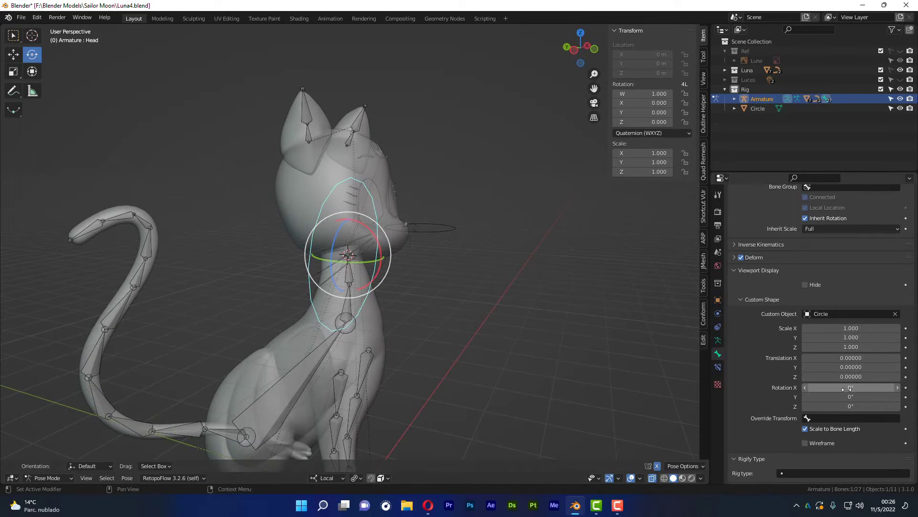
drag(847, 388, 916, 389)
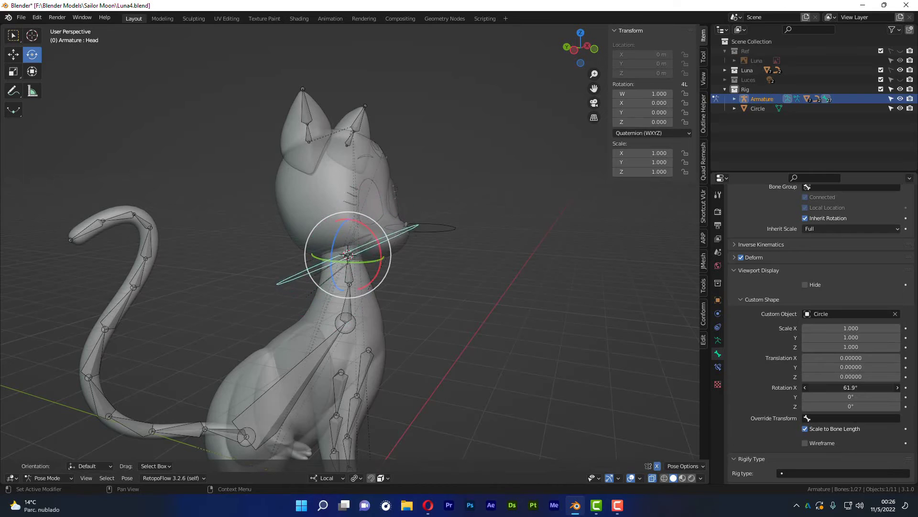
click(851, 387)
text(9)
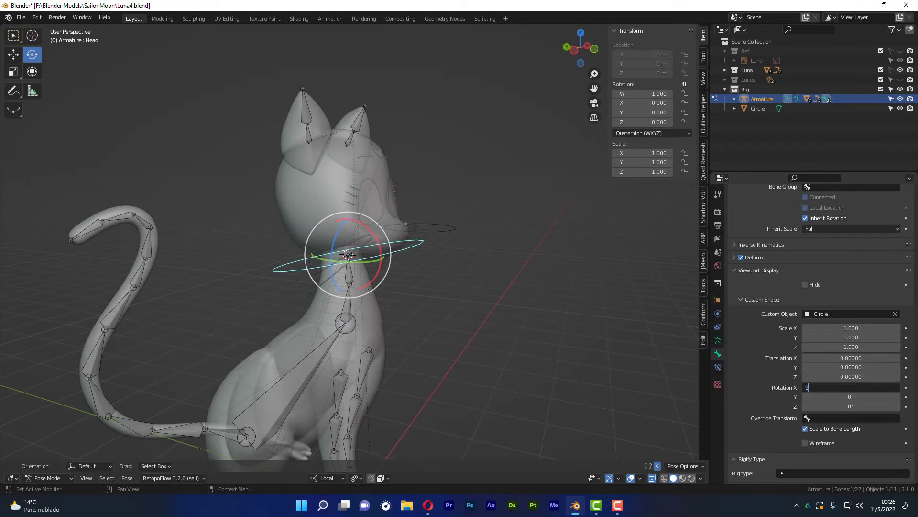
text(0)
key(Return)
middle_drag(464, 308, 371, 314)
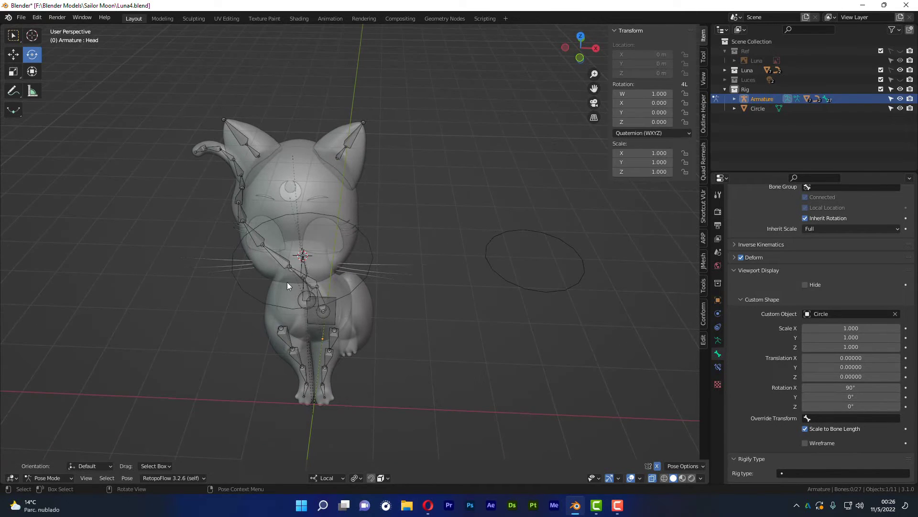
middle_drag(485, 303, 540, 225)
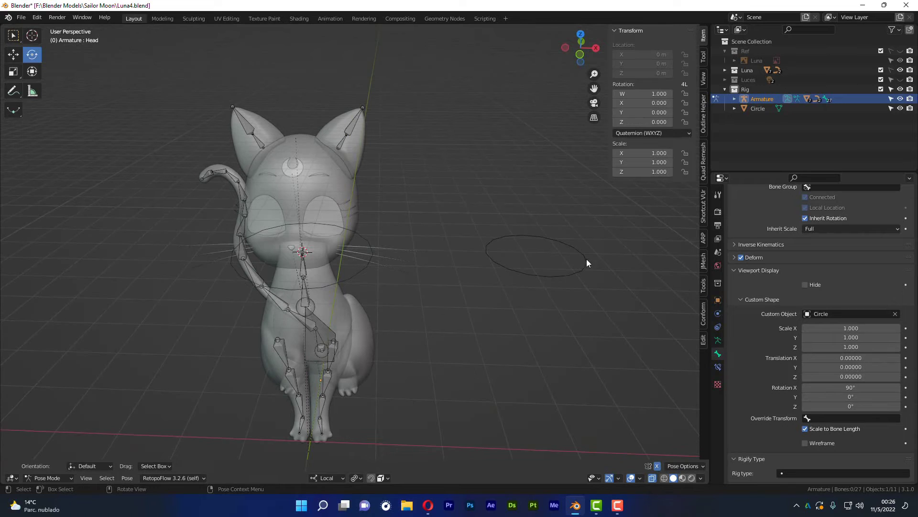
mouse_move(564, 281)
middle_down()
mouse_move(564, 311)
mouse_move(537, 296)
middle_up()
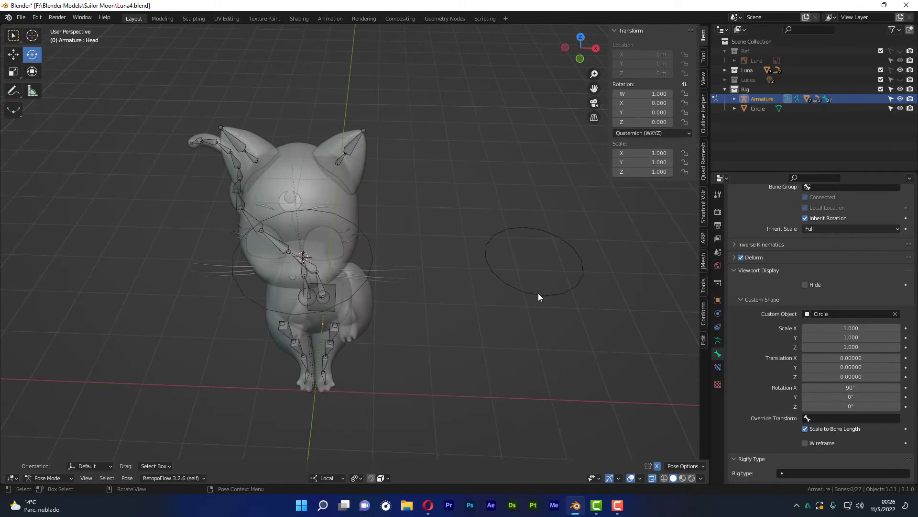
key(ctrl+Tab)
- Edit the Circle mesh and select its top, bottom, left and right vertices
click(473, 290)
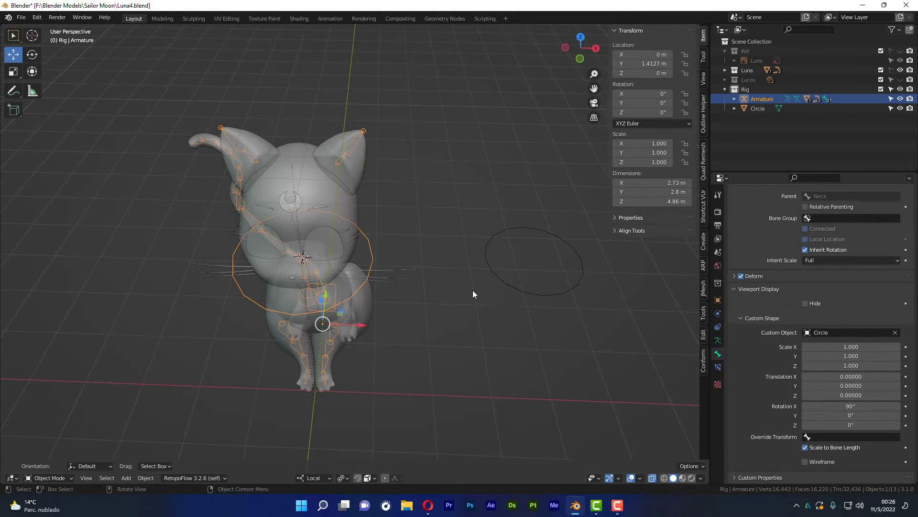
click(529, 290)
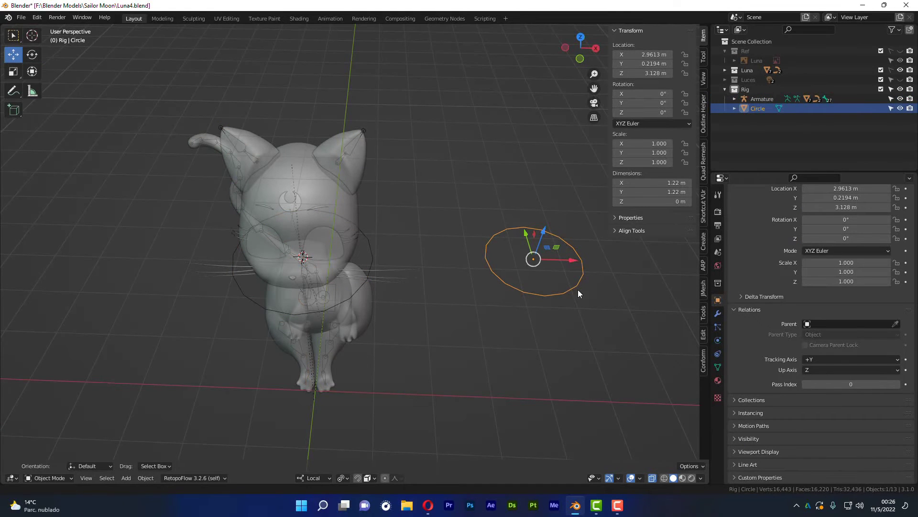
mouse_move(578, 289)
middle_down()
mouse_move(501, 272)
mouse_move(488, 304)
middle_up()
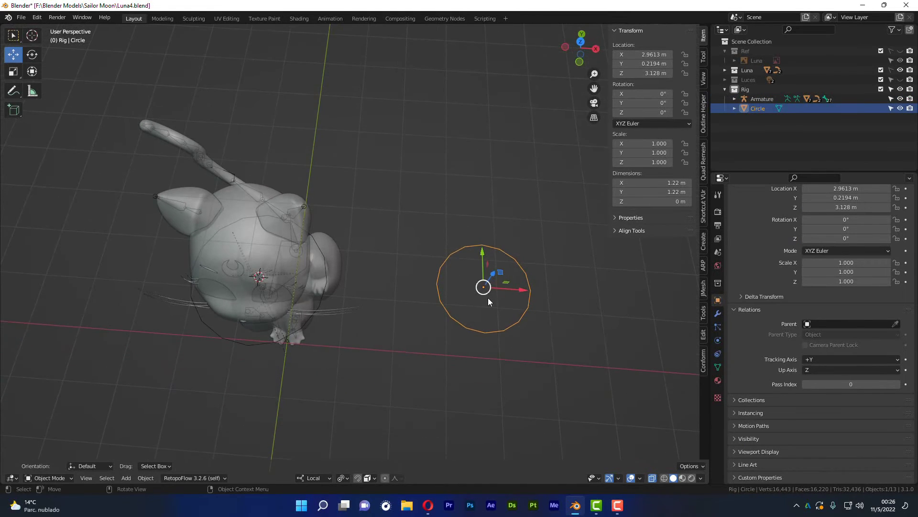
key(Tab)
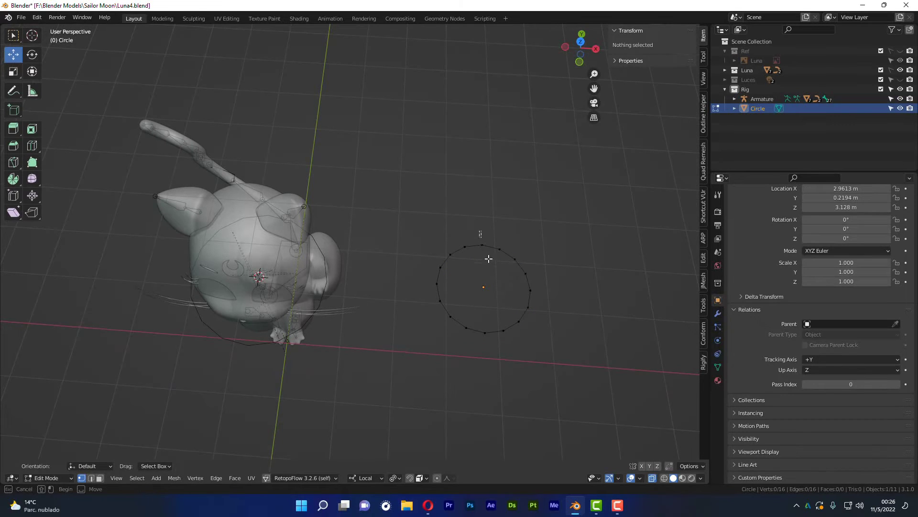
click(483, 246)
shift+click(484, 329)
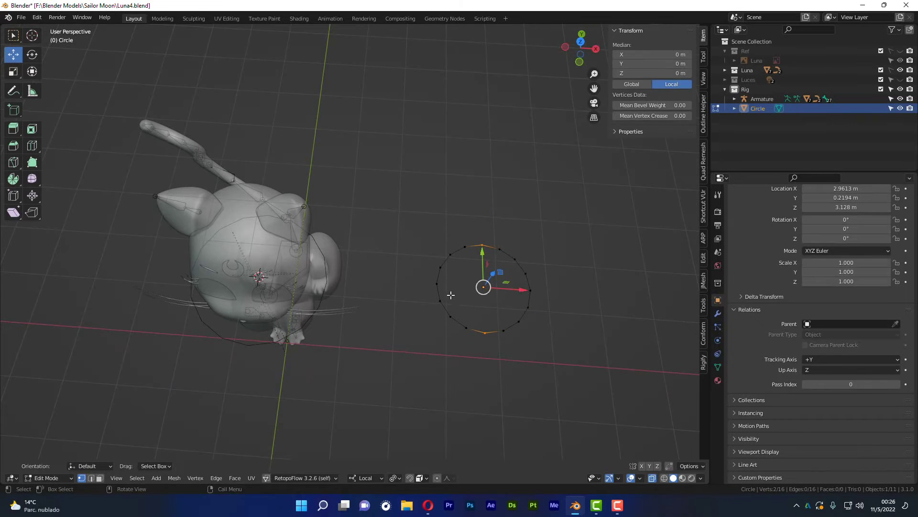
shift+click(437, 284)
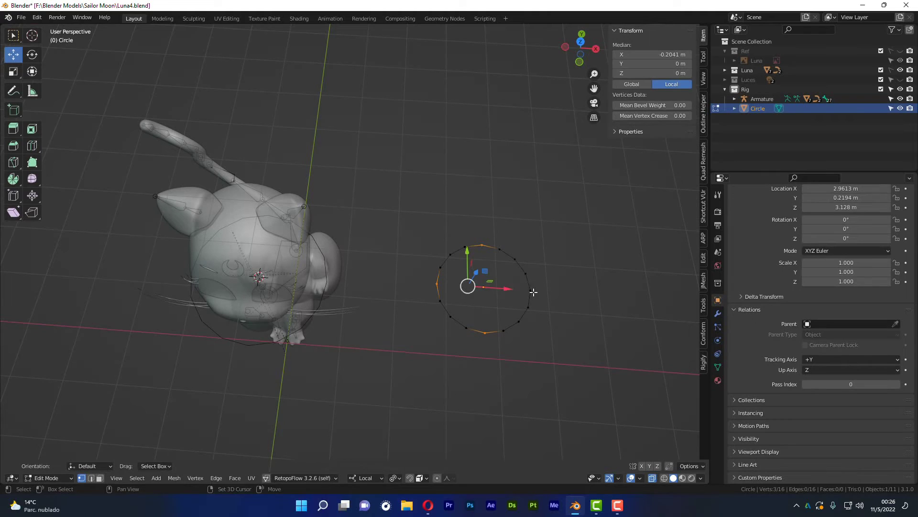
shift+click(532, 290)
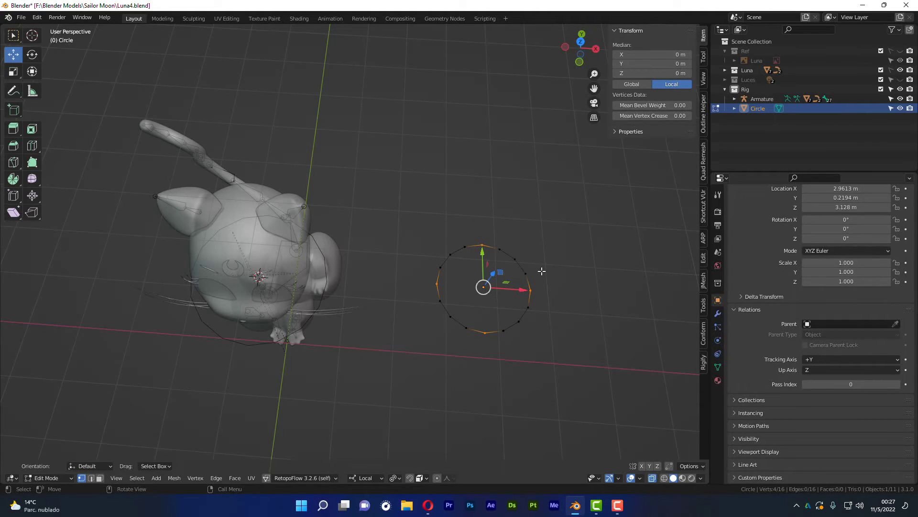
- With Global orientation and a chosen pivot, scale the four vertices inward
key(comma)
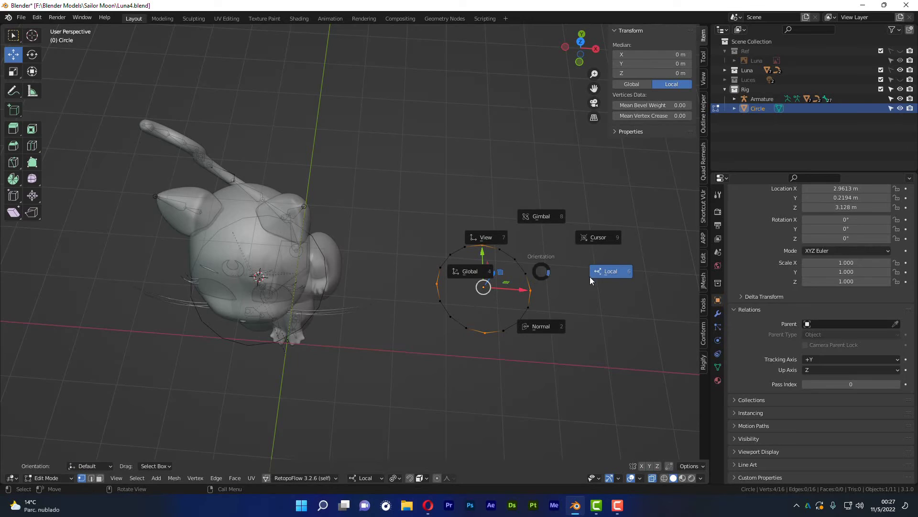
click(469, 270)
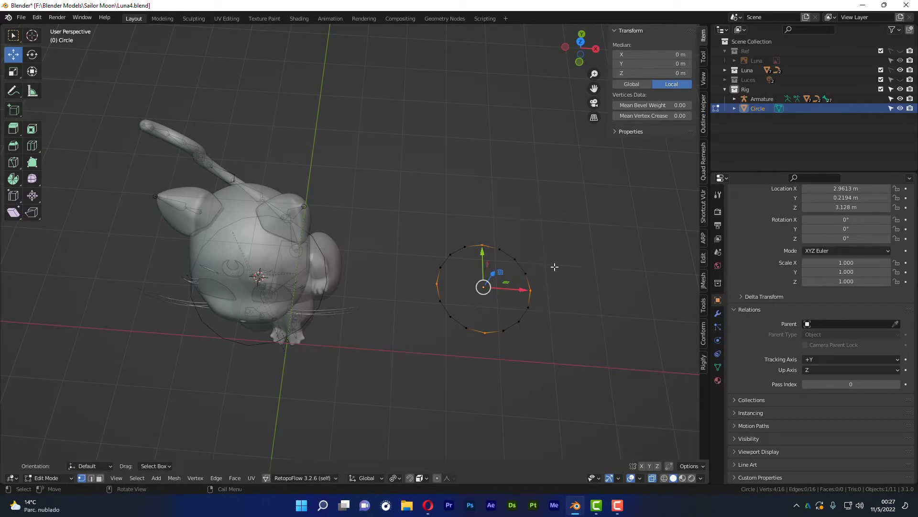
key(period)
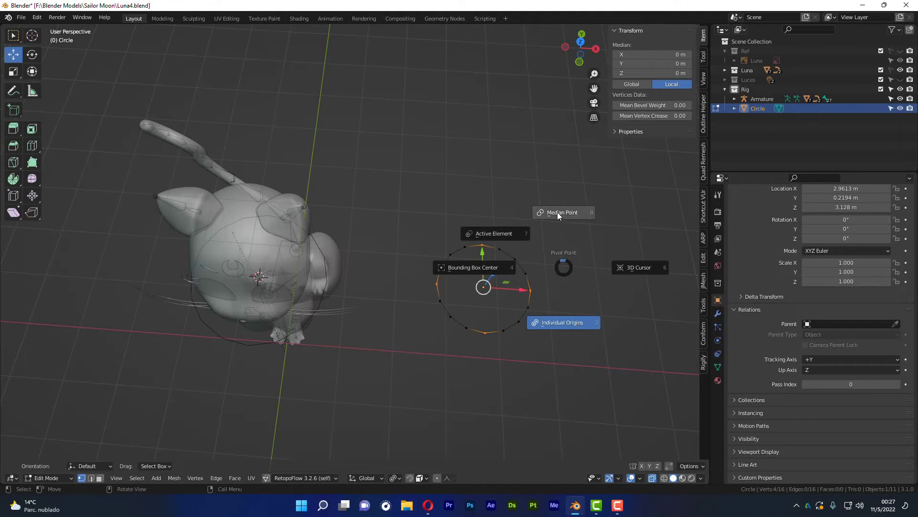
click(558, 212)
key(s)
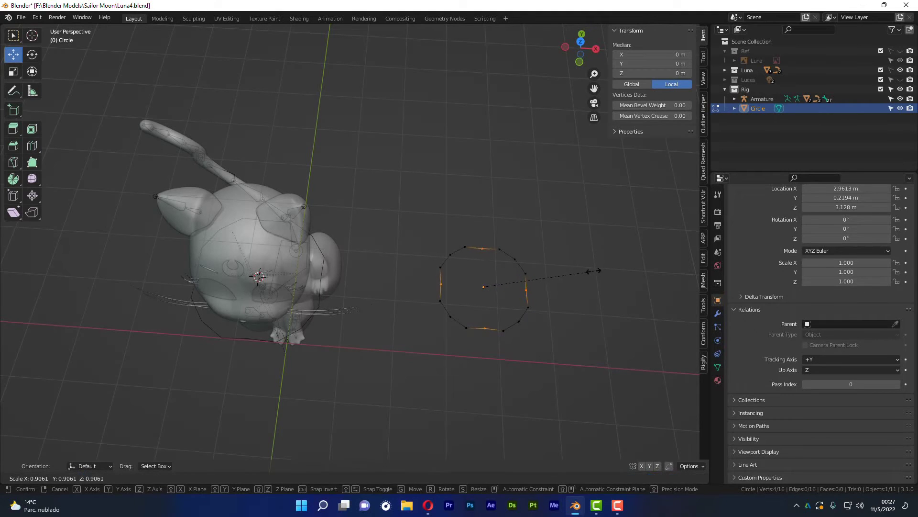
click(560, 271)
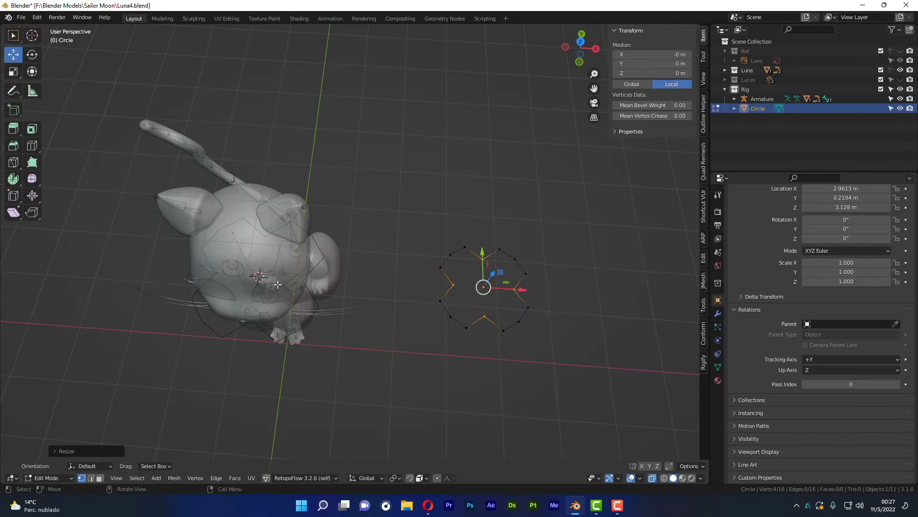
- Leave Edit Mode, frame the whole cat from the front, and select the armature
middle_drag(560, 271, 291, 205)
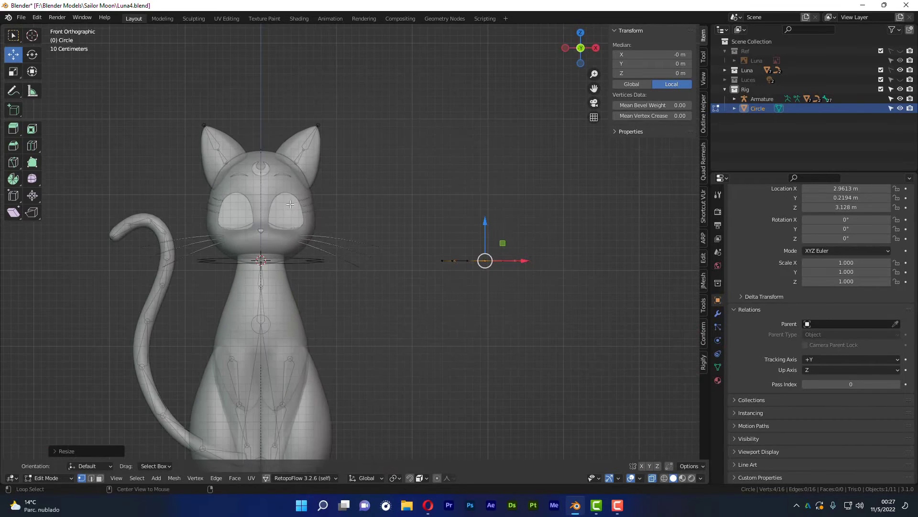
middle_drag(434, 213, 475, 309)
key(Tab)
click(471, 302)
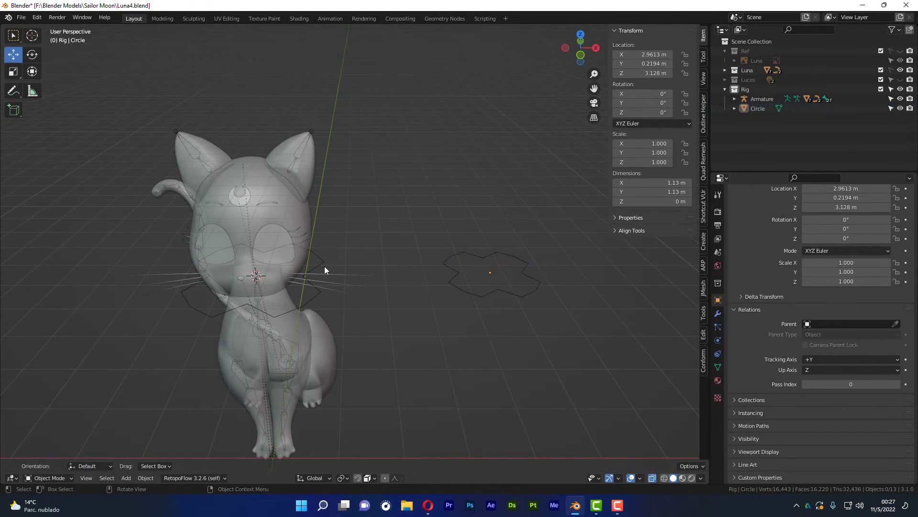
mouse_move(267, 275)
middle_down()
mouse_move(287, 258)
mouse_move(346, 268)
mouse_move(305, 277)
middle_up()
scroll(325, 263, up, 3)
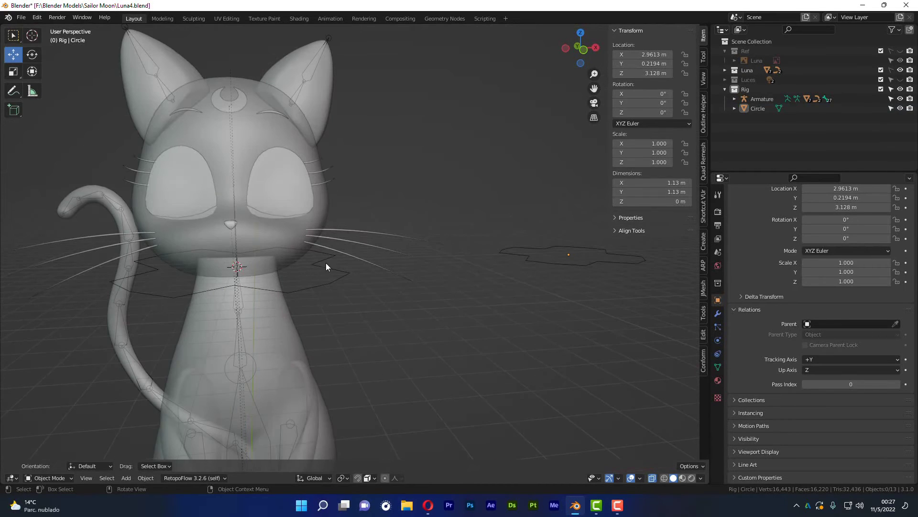
mouse_move(256, 187)
middle_down()
mouse_move(244, 160)
mouse_move(245, 168)
middle_up()
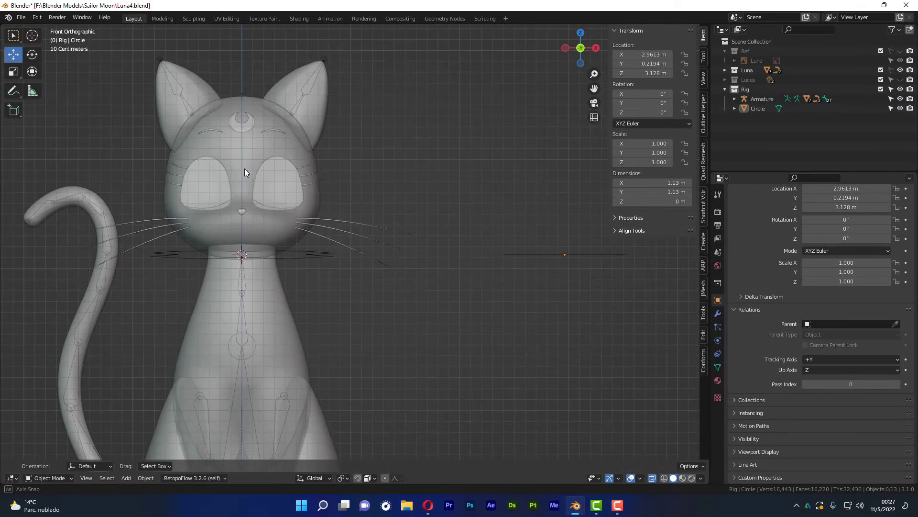
scroll(341, 199, down, 1)
shift+middle_drag(341, 199, 354, 197)
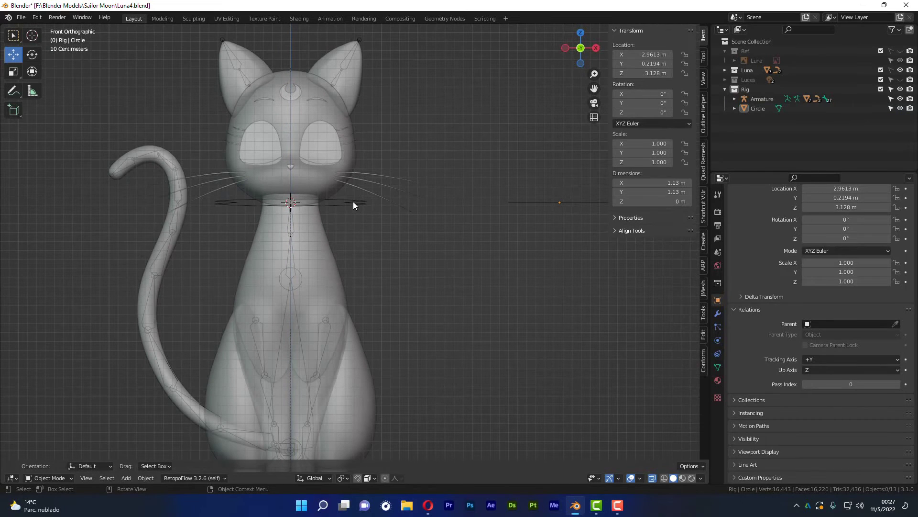
click(353, 202)
- Switch to Material Preview shading, unhide the Luces collection, and reselect the armature
click(455, 262)
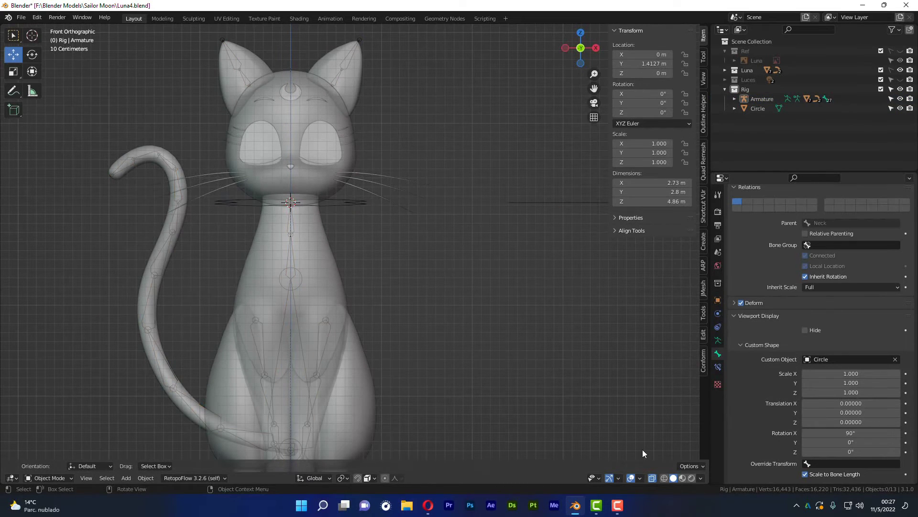
click(691, 478)
middle_drag(399, 238, 411, 253)
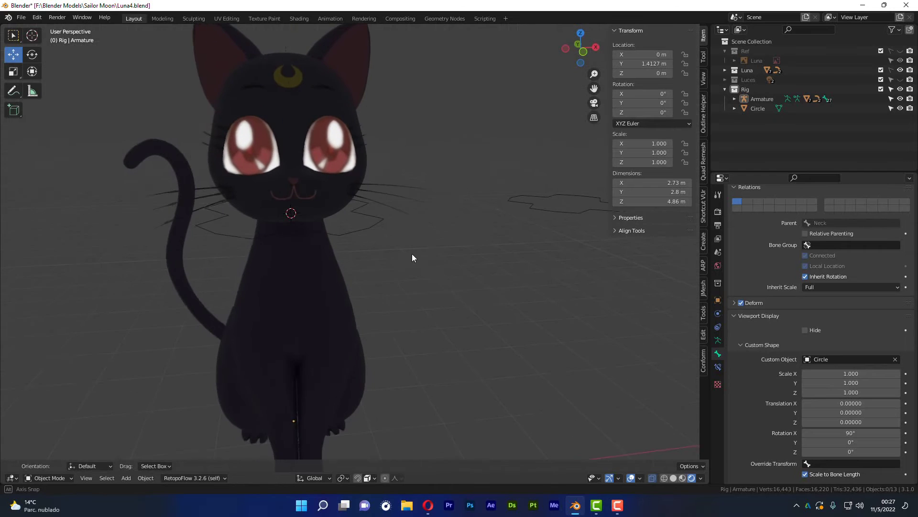
click(900, 79)
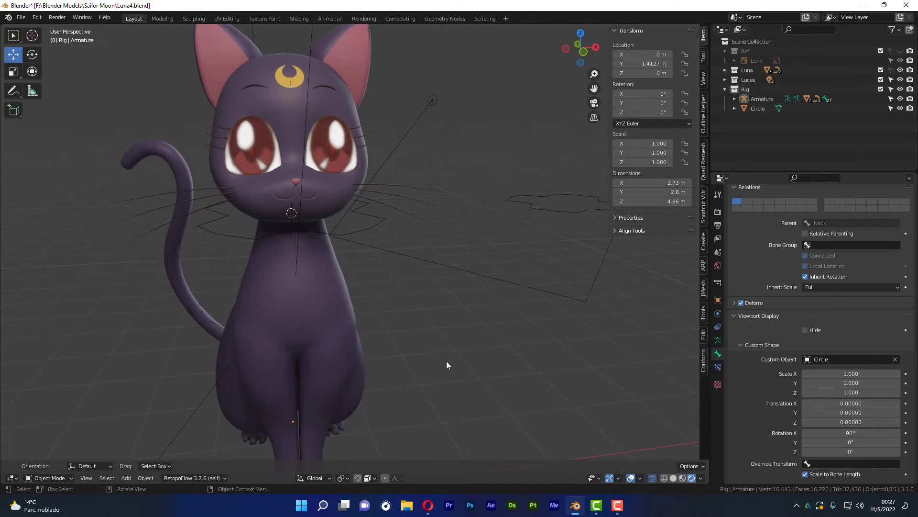
scroll(447, 361, down, 4)
mouse_move(446, 375)
middle_down()
mouse_move(470, 366)
mouse_move(424, 369)
mouse_move(388, 286)
middle_up()
click(374, 278)
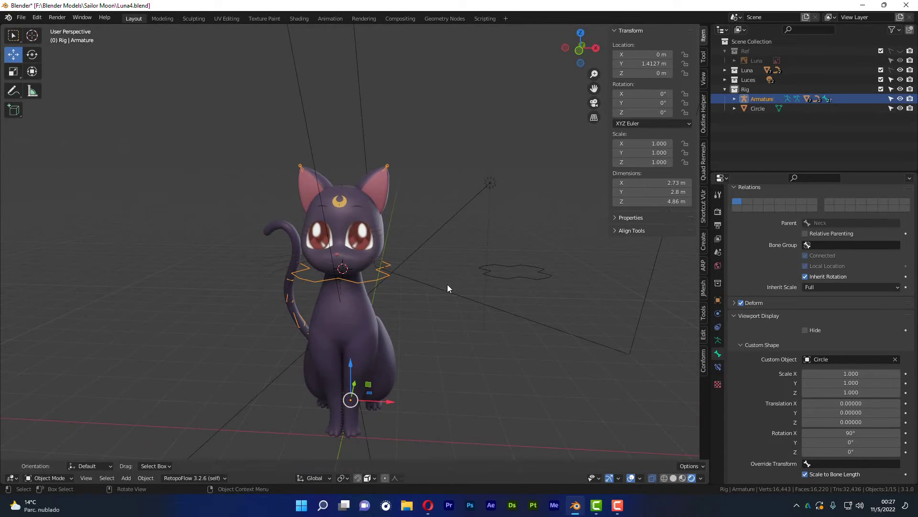
key(ctrl+Tab)
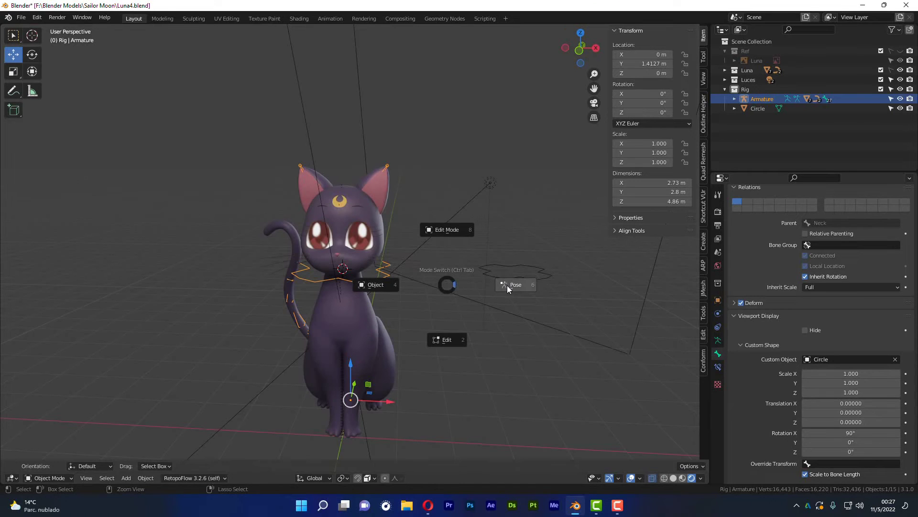
click(507, 285)
click(377, 278)
key(KP_1)
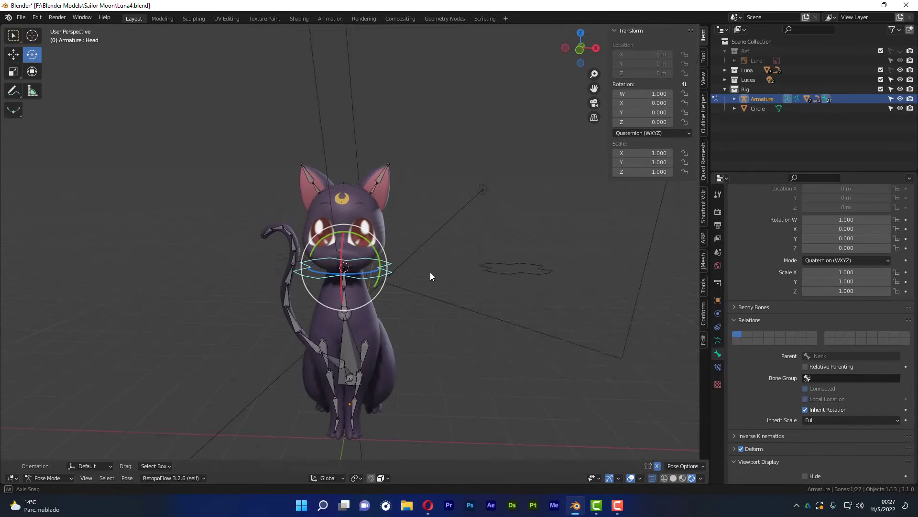
scroll(383, 253, up, 3)
key(r)
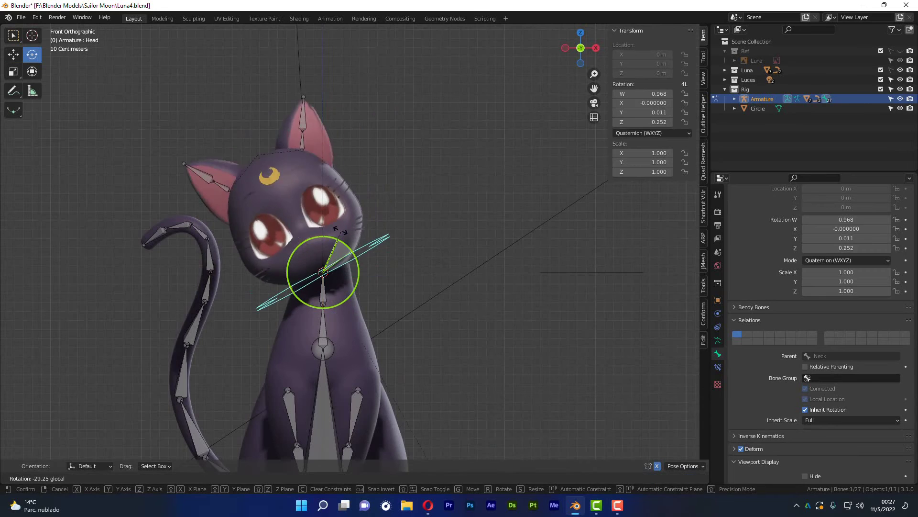
key(Escape)
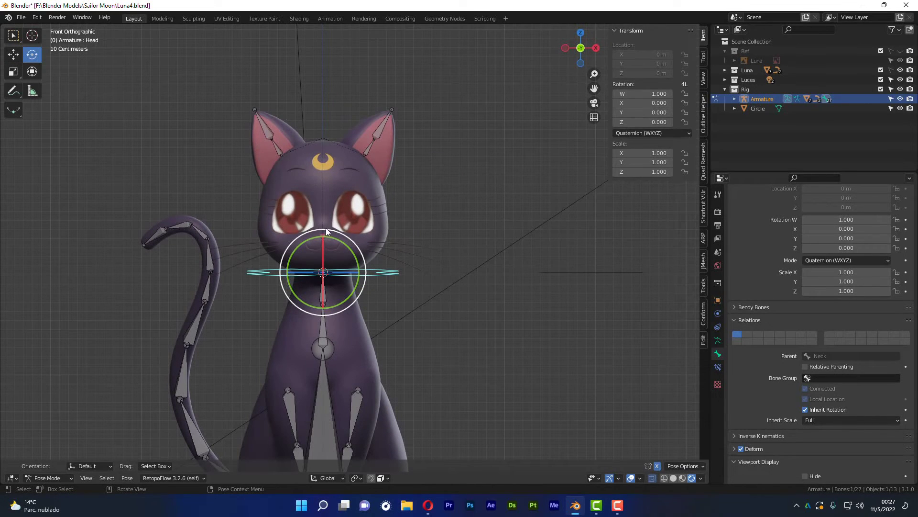
drag(323, 238, 346, 236)
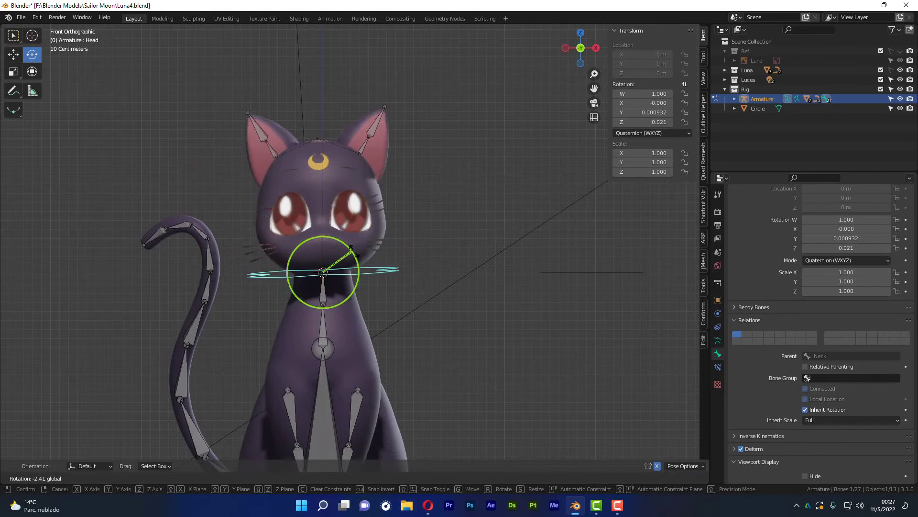
key(Escape)
mouse_move(440, 222)
middle_down()
mouse_move(360, 273)
mouse_move(331, 329)
mouse_move(371, 339)
mouse_move(398, 334)
mouse_move(329, 290)
mouse_move(307, 301)
middle_up()
middle_drag(498, 267, 495, 273)
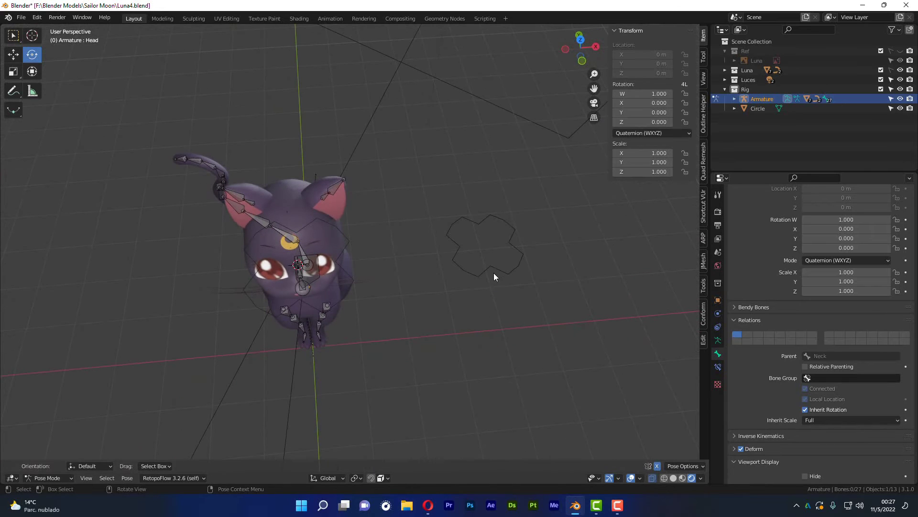
key(ctrl+Tab)
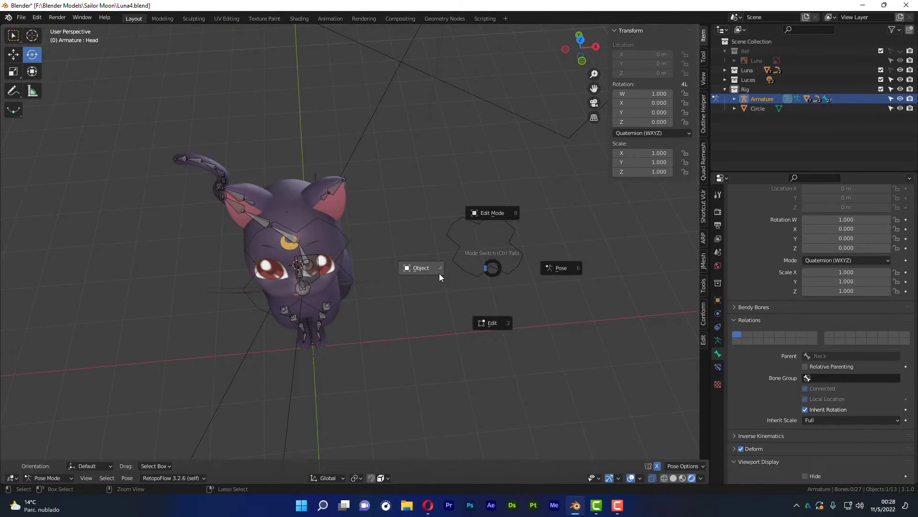
click(439, 273)
click(494, 271)
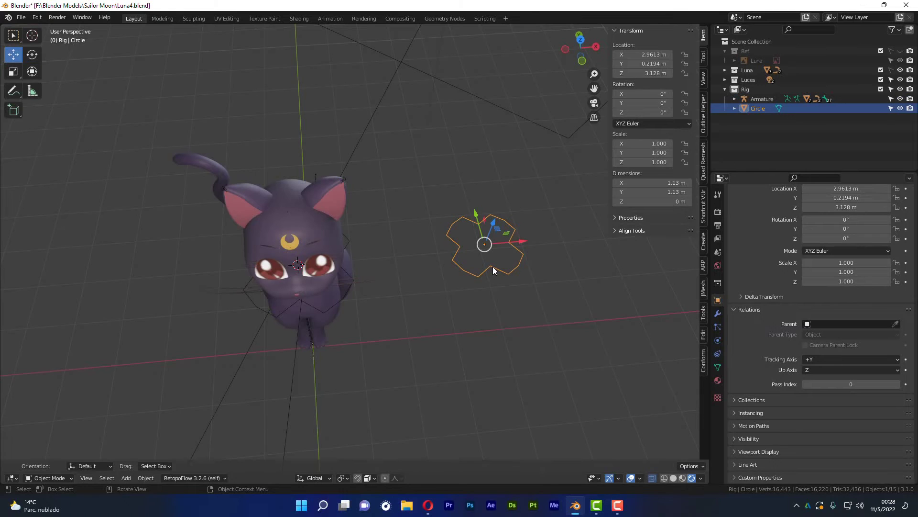
- Scale the Circle's four selected vertices outward by about 1.88, widening the outline to 1.59 m
key(ctrl+Tab)
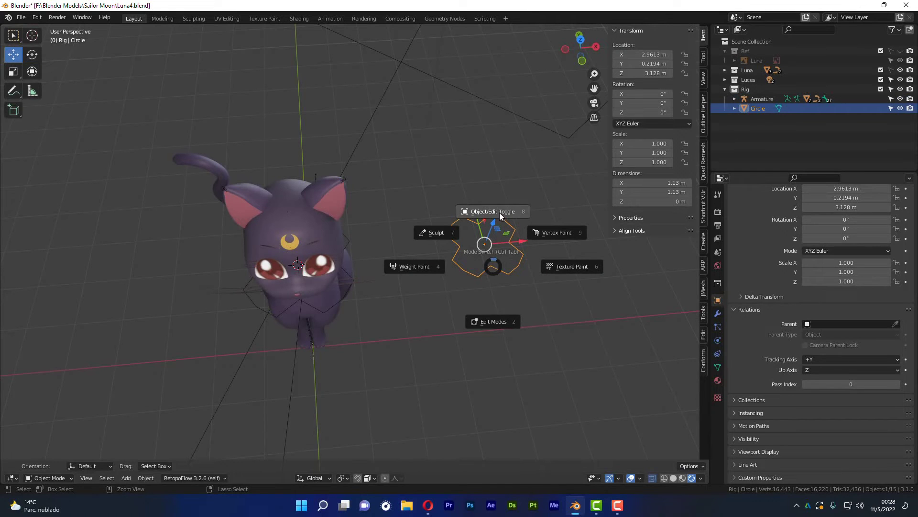
click(500, 215)
mouse_move(501, 212)
middle_down()
mouse_move(512, 279)
mouse_move(435, 272)
middle_up()
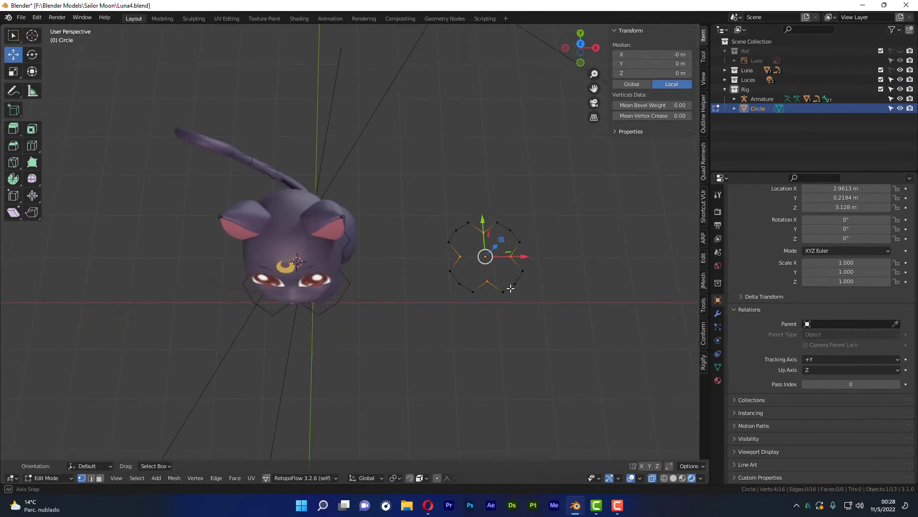
scroll(434, 273, up, 1)
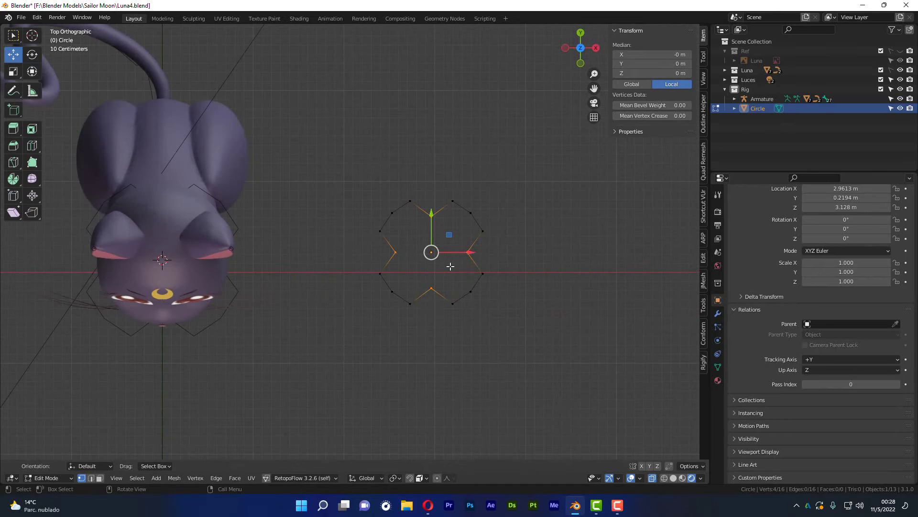
key(s)
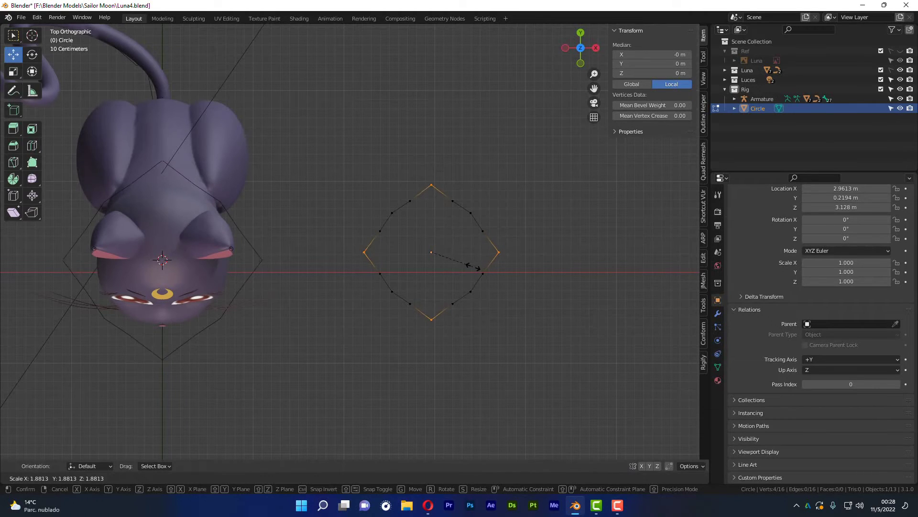
click(476, 264)
mouse_move(476, 262)
middle_down()
mouse_move(295, 246)
mouse_move(291, 268)
middle_up()
key(Tab)
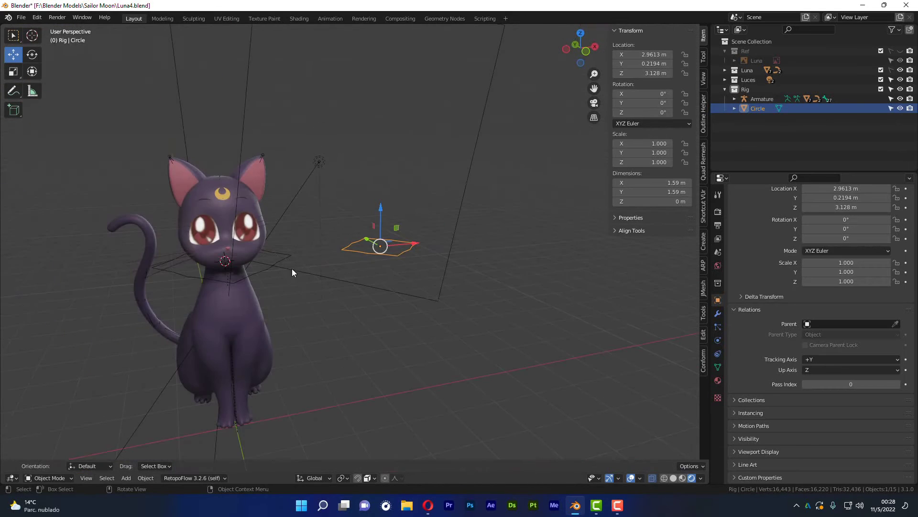
key(KP_1)
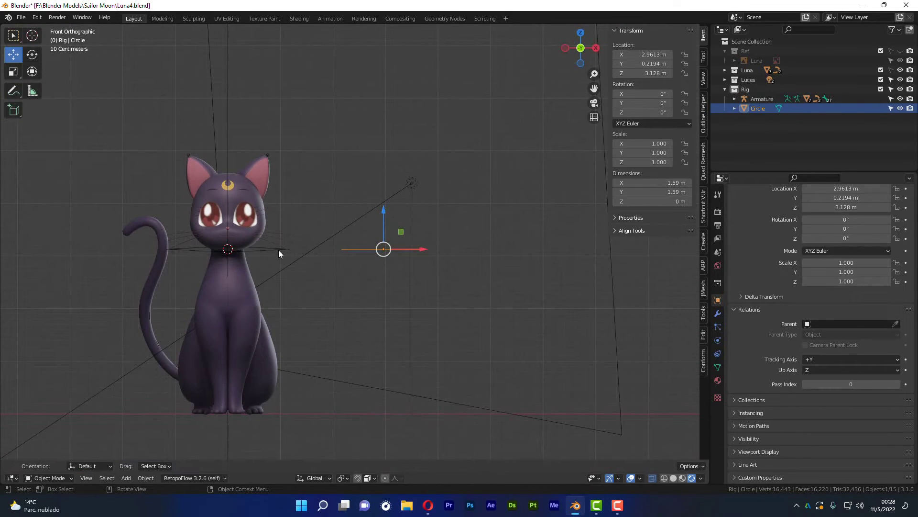
click(279, 251)
- Switch the armature into Pose Mode and view the cat from the front
key(ctrl+Tab)
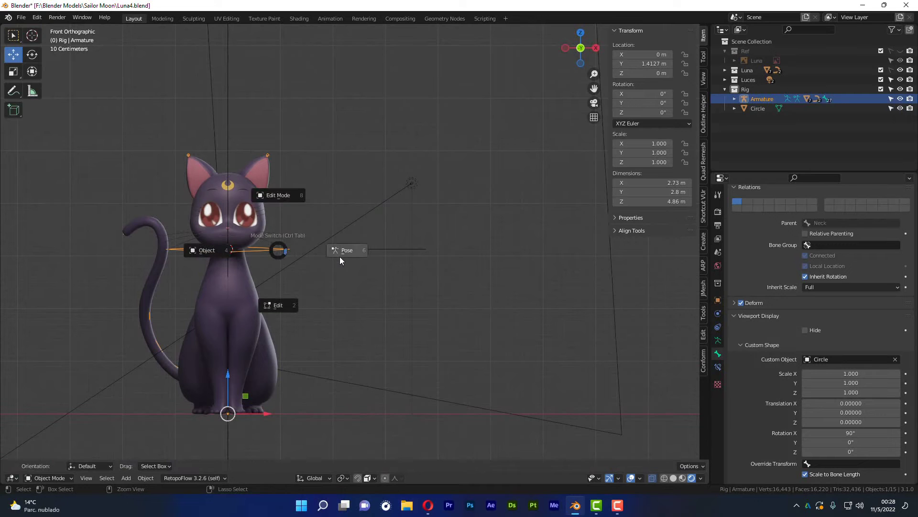
click(340, 256)
mouse_move(333, 210)
middle_down()
mouse_move(357, 214)
mouse_move(353, 227)
middle_up()
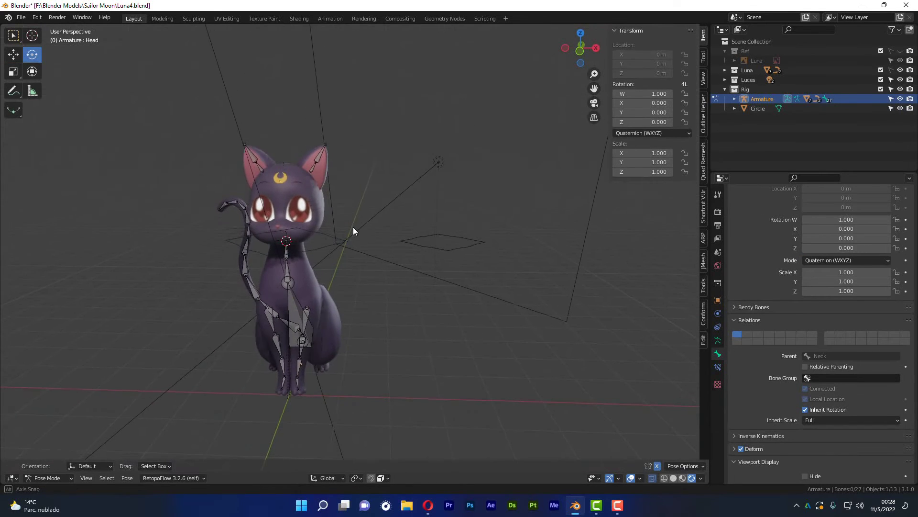
scroll(306, 262, up, 3)
scroll(279, 202, up, 2)
key(KP_1)
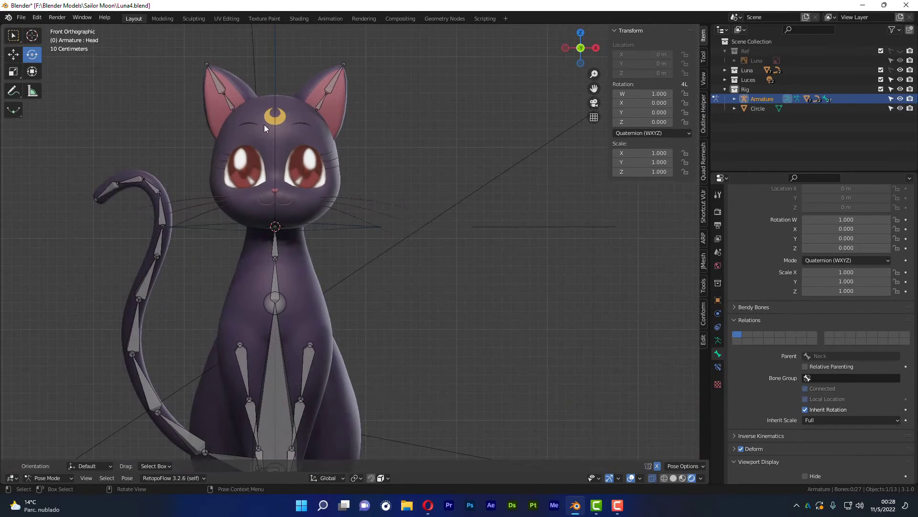
middle_drag(354, 224, 346, 254)
- Hide the other bones around the Head bone, then undo to bring them back
key(ctrl+z)
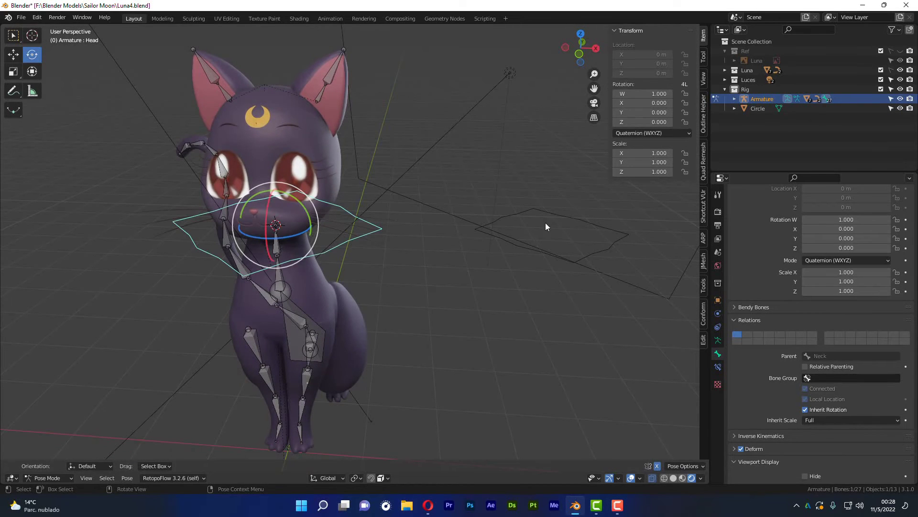
key(KP_1)
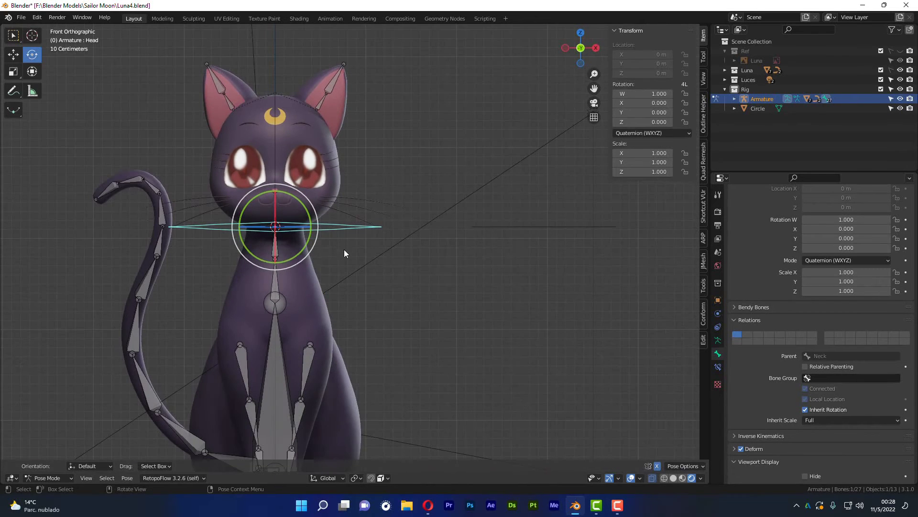
key(shift+h)
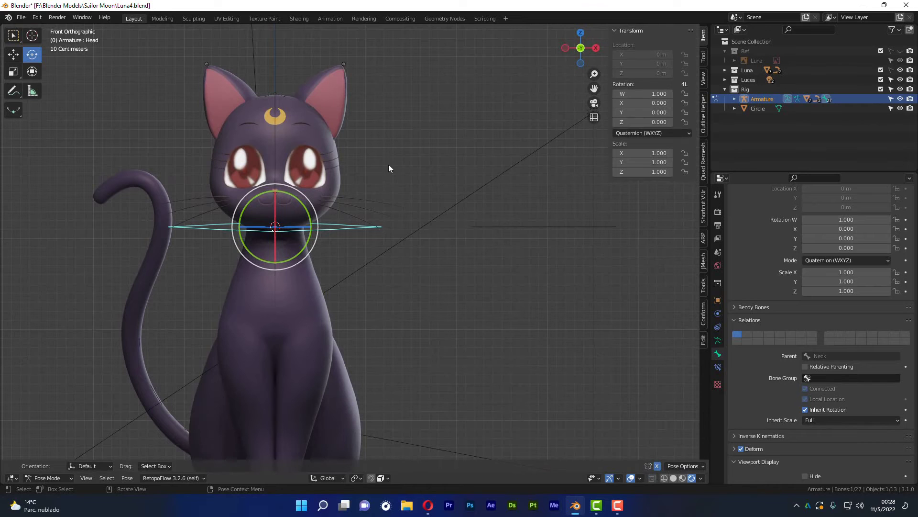
key(h)
mouse_move(387, 211)
middle_down()
mouse_move(381, 289)
mouse_move(402, 310)
mouse_move(373, 257)
middle_up()
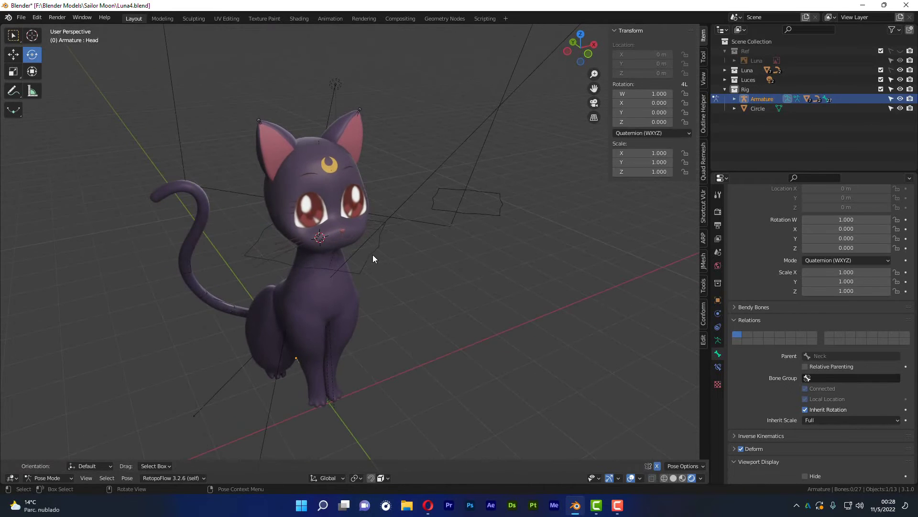
key(ctrl+z)
mouse_move(478, 264)
alt+middle_down()
mouse_move(418, 240)
mouse_move(355, 245)
mouse_move(446, 238)
alt+middle_up()
- Test-rotate the Head bone with trackball rotation and cancel, leaving it at rest
drag(351, 229, 331, 236)
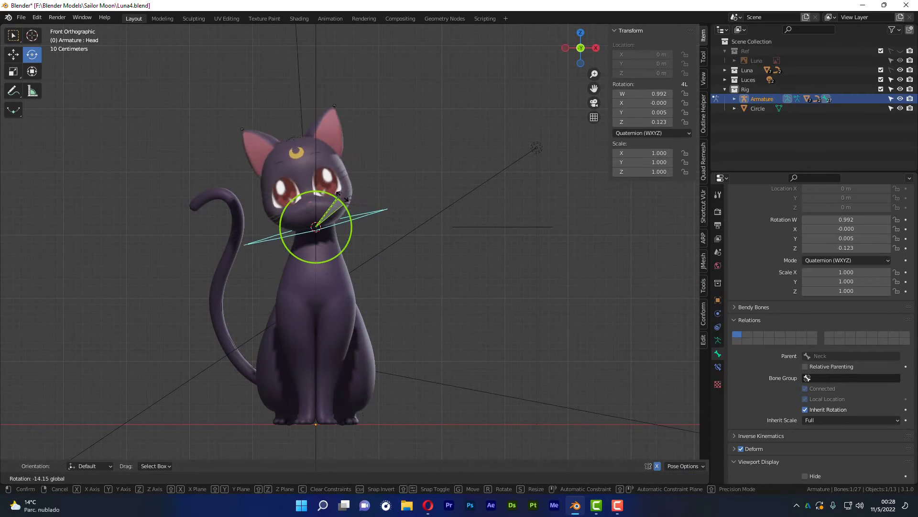
key(Escape)
key(r)
key(r)
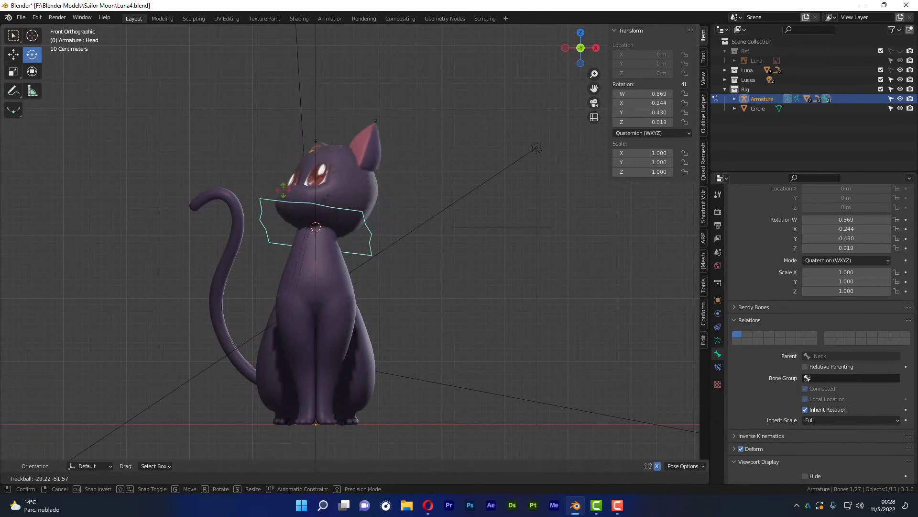
key(Escape)
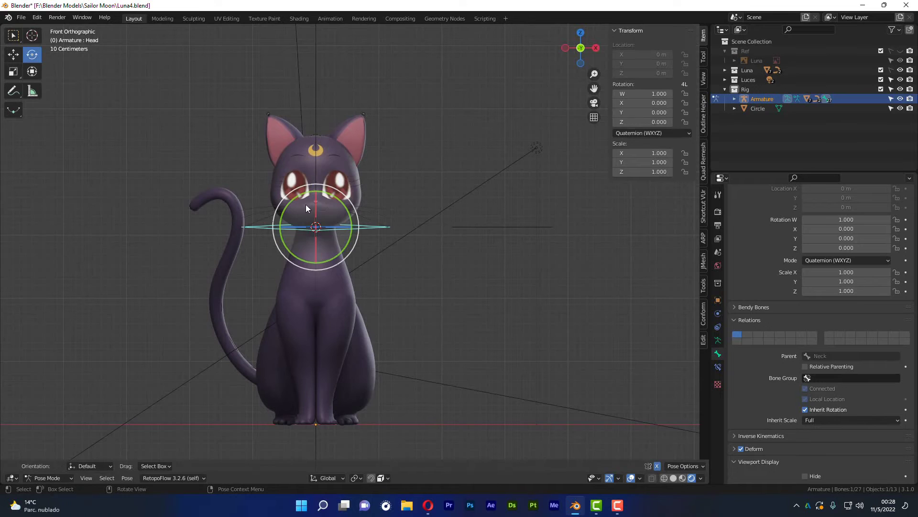
scroll(363, 161, up, 3)
scroll(358, 146, up, 2)
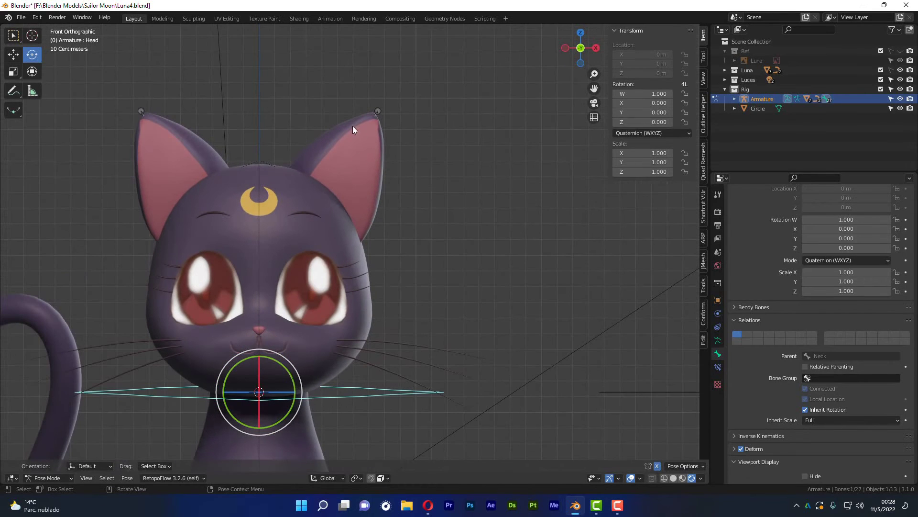
- Select the Ear2.L bone in the cat's left ear
click(363, 164)
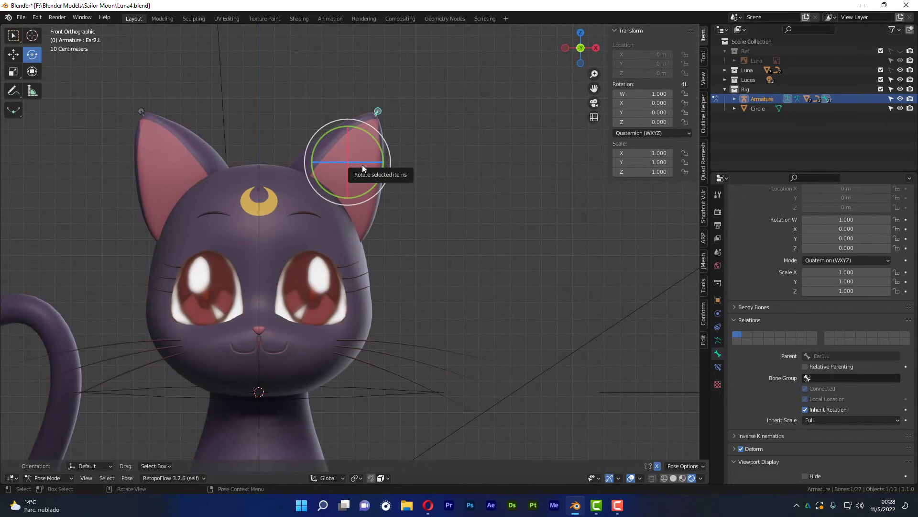
scroll(416, 242, down, 4)
shift+middle_drag(457, 276, 324, 180)
scroll(330, 206, down, 3)
middle_drag(334, 230, 325, 272)
key(ctrl+Tab)
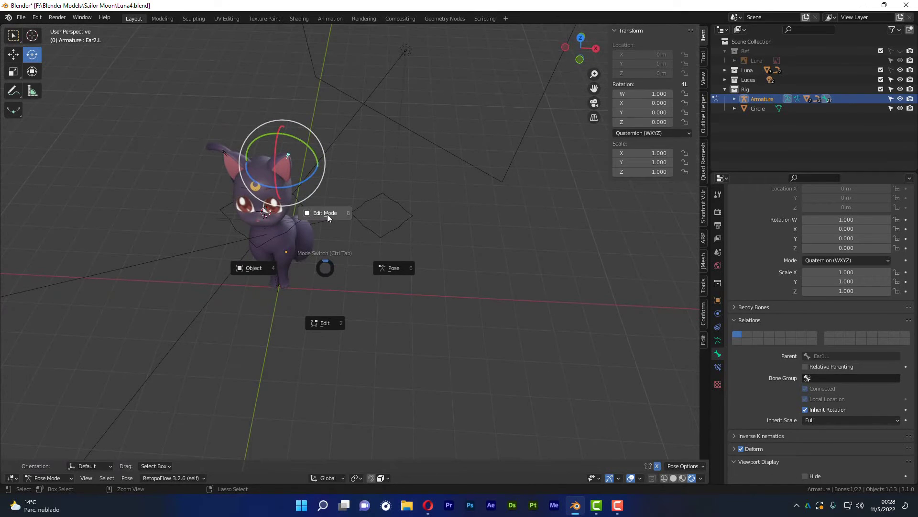
- In Object Mode, add a Bezier circle beside the cat, scaled to about three-quarter size
click(265, 269)
alt+middle_drag(370, 196, 362, 224)
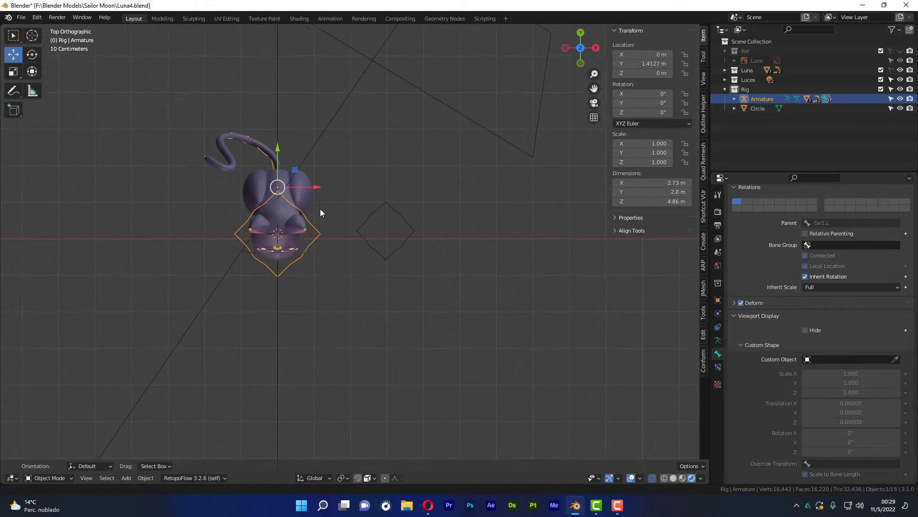
key(shift+a)
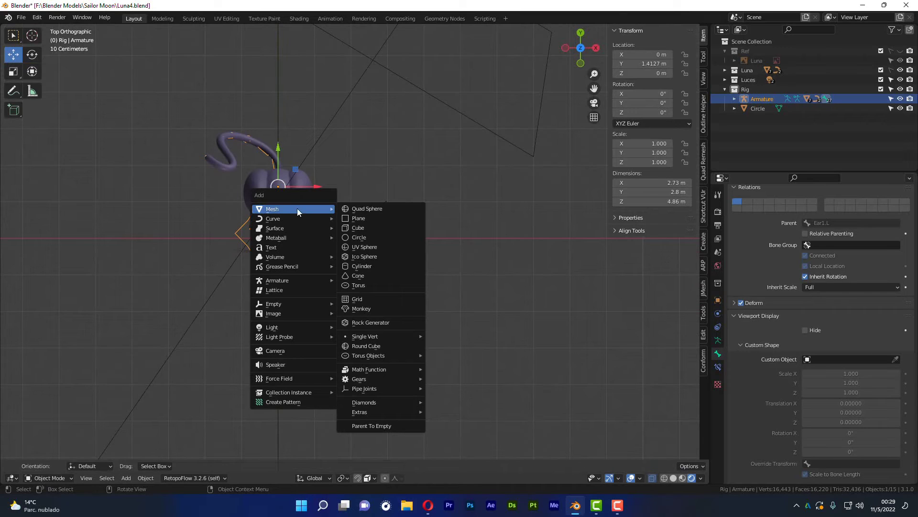
mouse_move(274, 218)
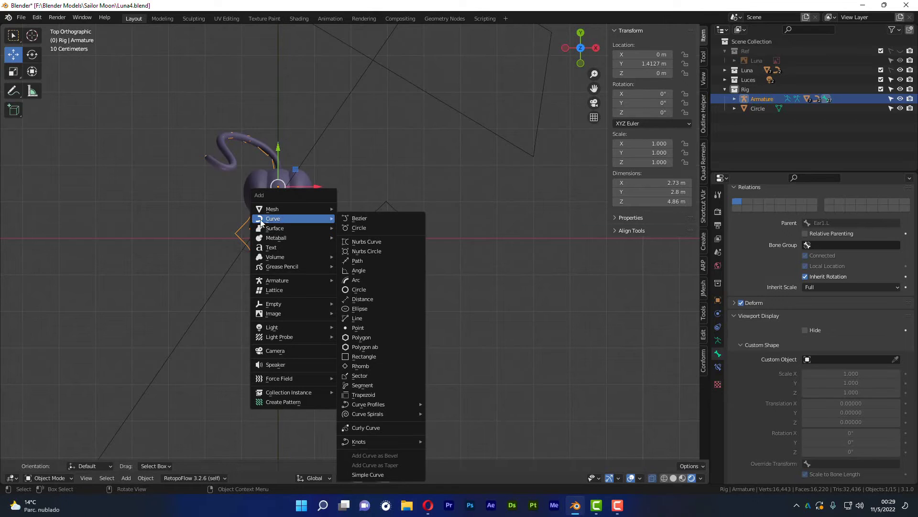
click(365, 228)
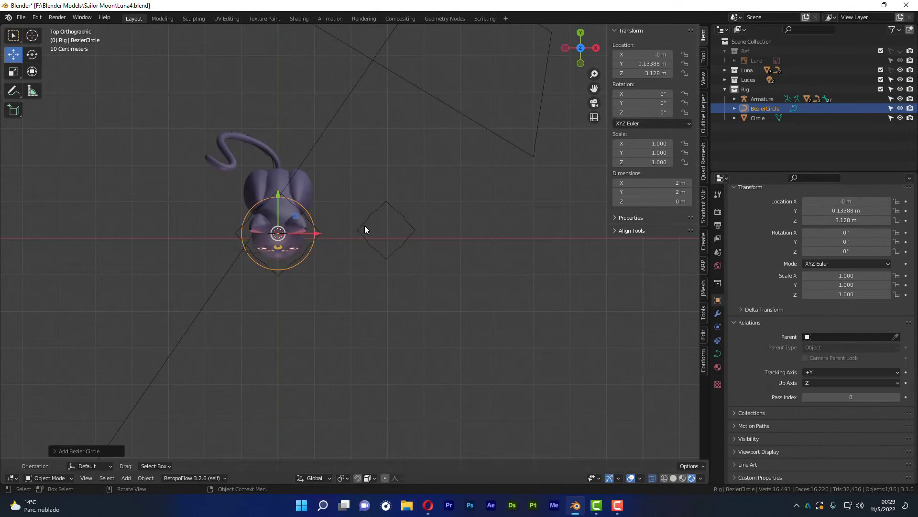
drag(316, 237, 515, 236)
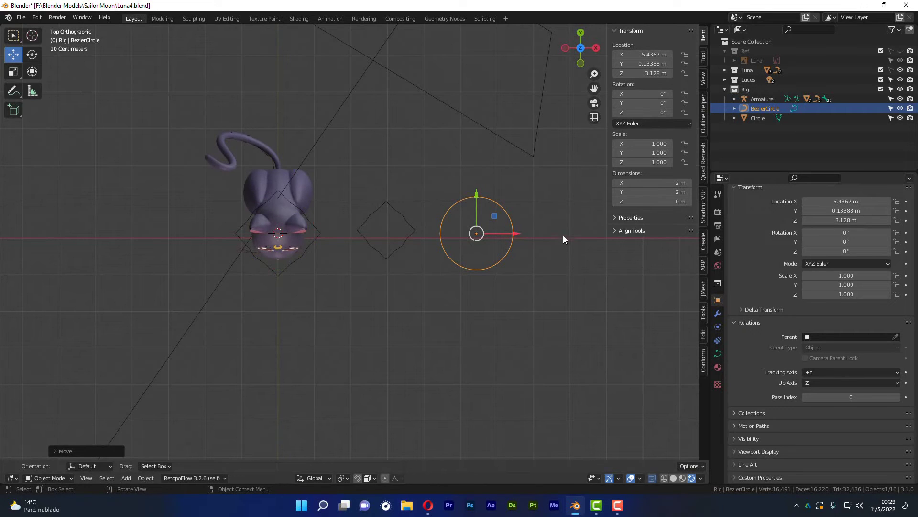
key(s)
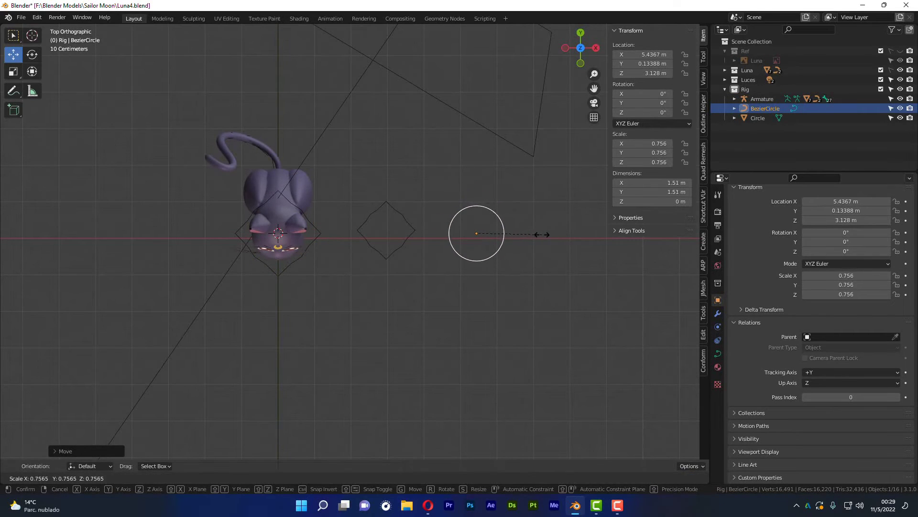
click(541, 234)
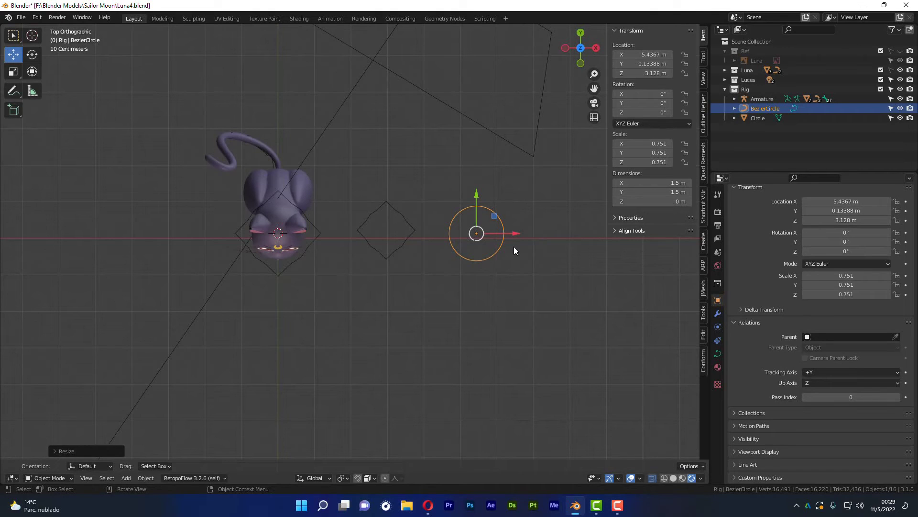
- Apply the BezierCircle's scale so it reads 1, then select the cat's armature in front view
key(ctrl+a)
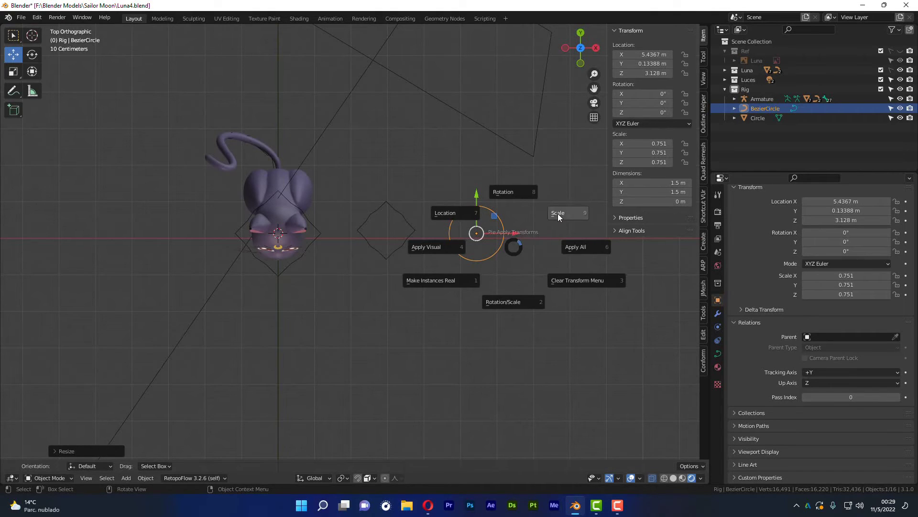
click(557, 213)
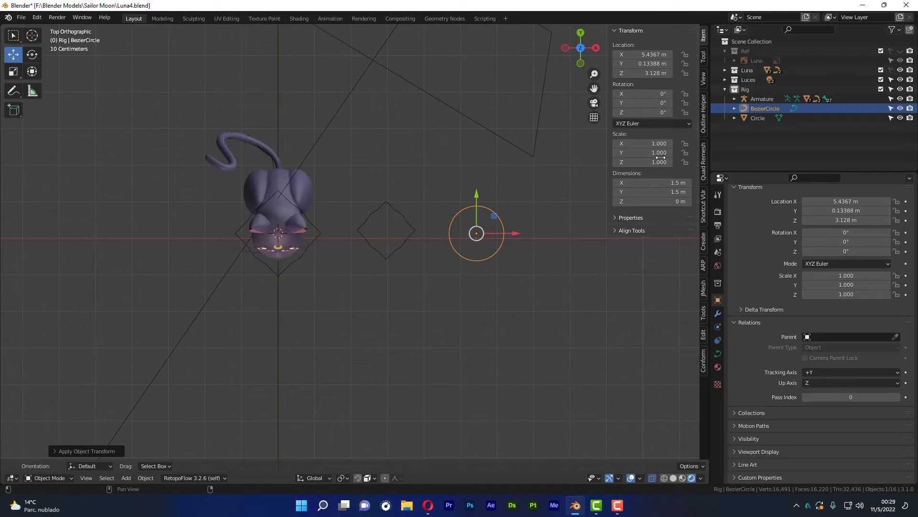
middle_drag(357, 269, 349, 167)
key(KP_1)
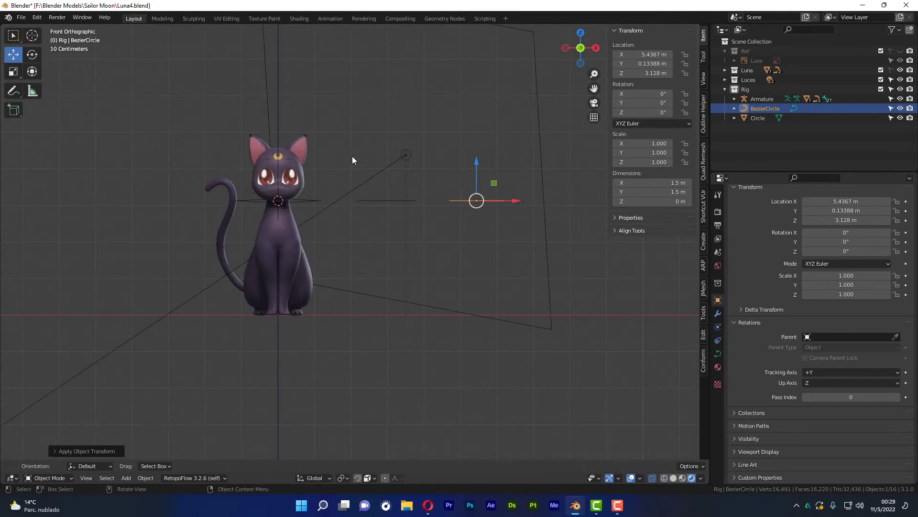
scroll(273, 167, up, 2)
scroll(320, 205, up, 3)
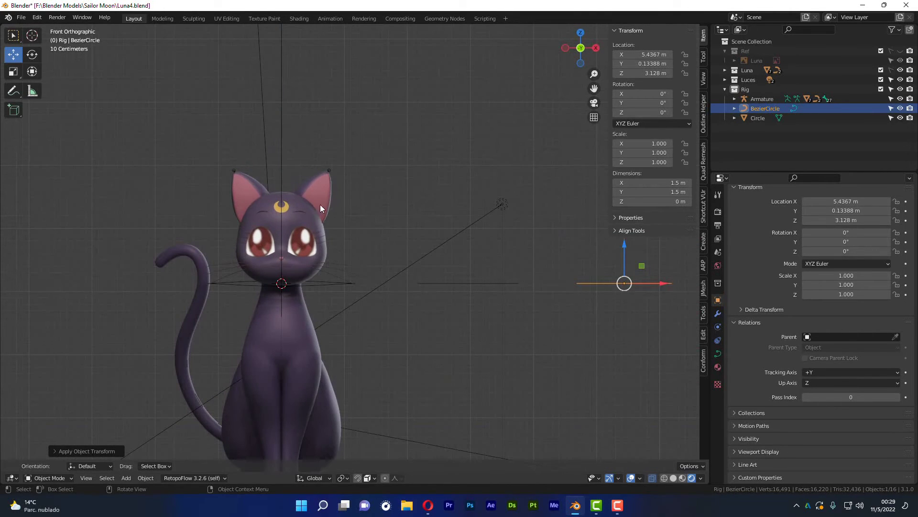
click(330, 168)
key(alt+z)
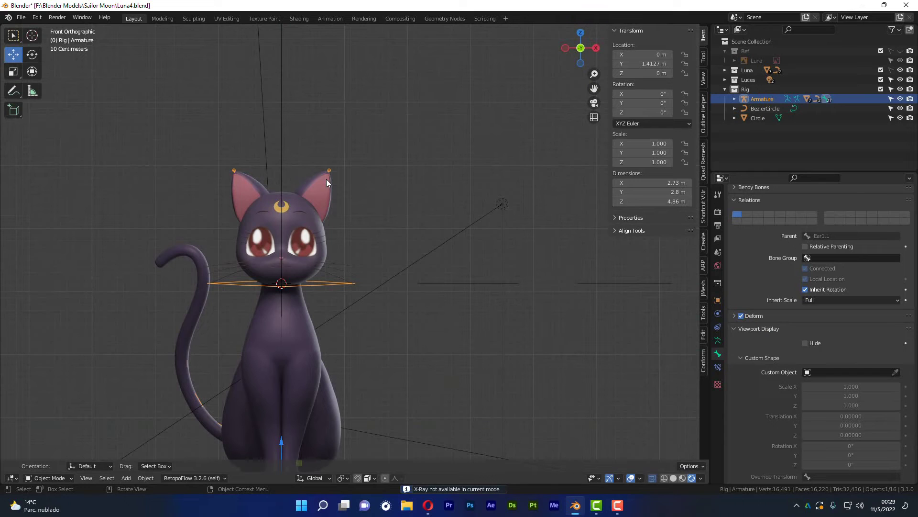
- Put the armature in Pose Mode with X-ray on and select the Ear2.L bone
key(ctrl+Tab)
click(399, 182)
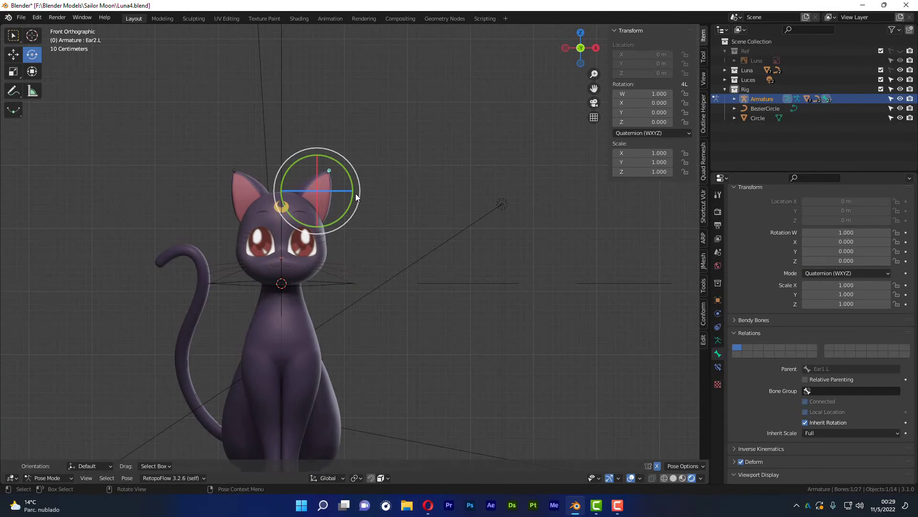
key(alt+z)
click(327, 198)
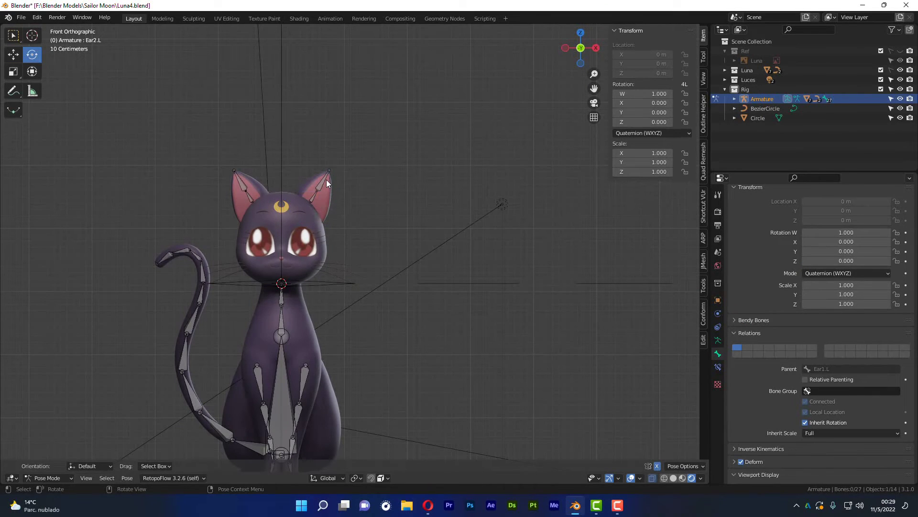
scroll(327, 180, up, 2)
click(316, 187)
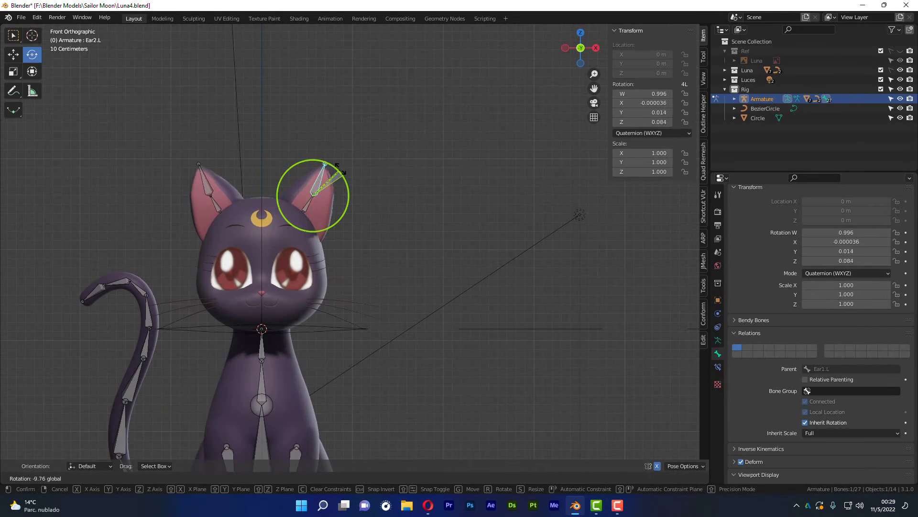
- Pick BezierCircle with the eyedropper as Ear2.L's Viewport Display custom shape
mouse_move(513, 286)
middle_down()
mouse_move(494, 271)
mouse_move(471, 281)
mouse_move(509, 254)
middle_up()
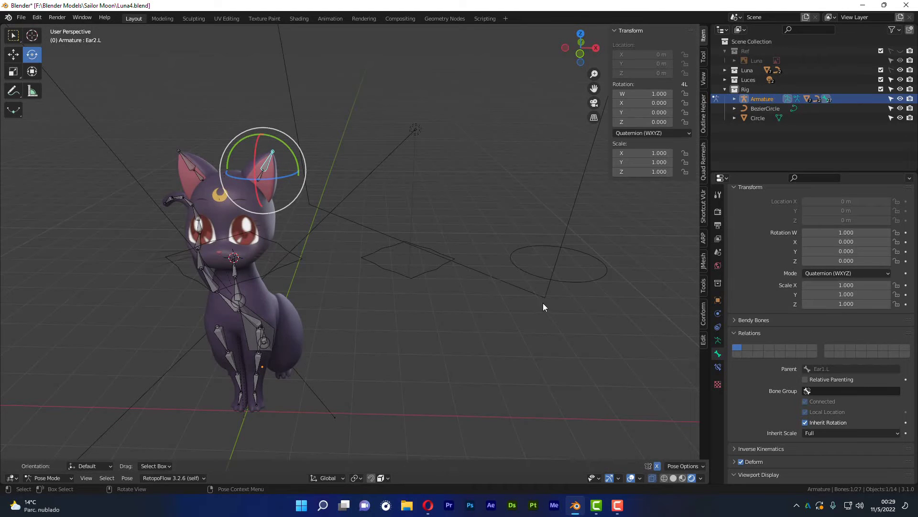
scroll(791, 374, down, 4)
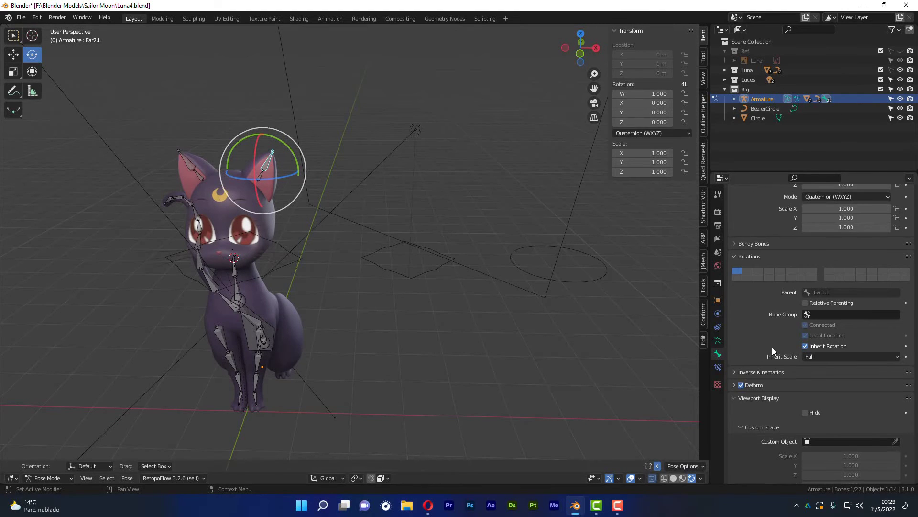
scroll(772, 348, down, 4)
scroll(772, 347, down, 2)
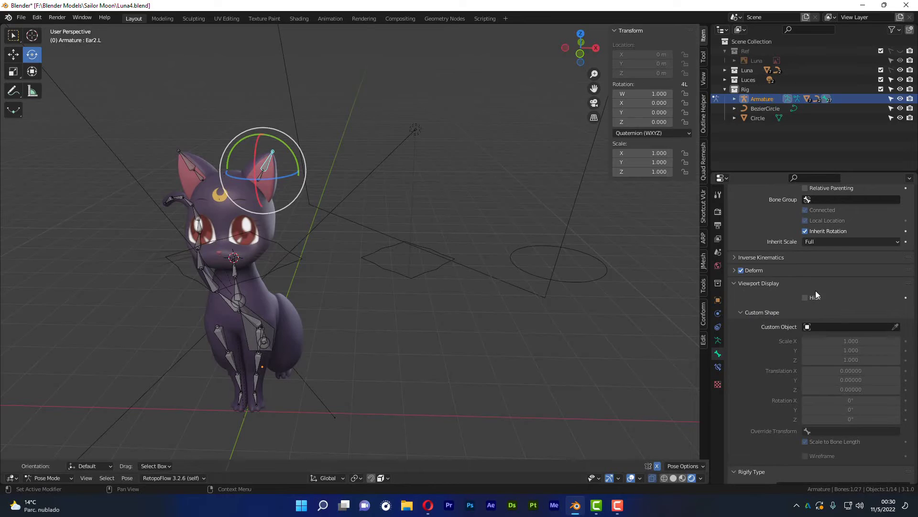
click(804, 297)
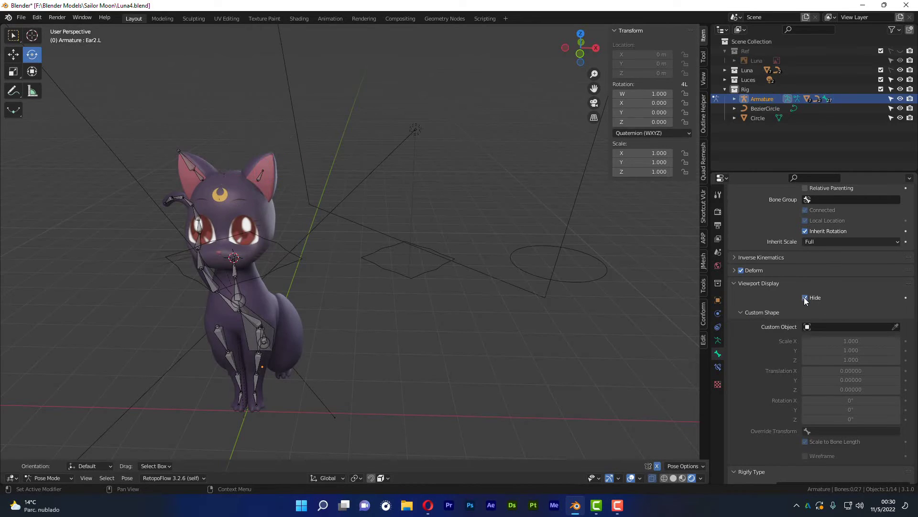
click(804, 297)
scroll(797, 340, down, 1)
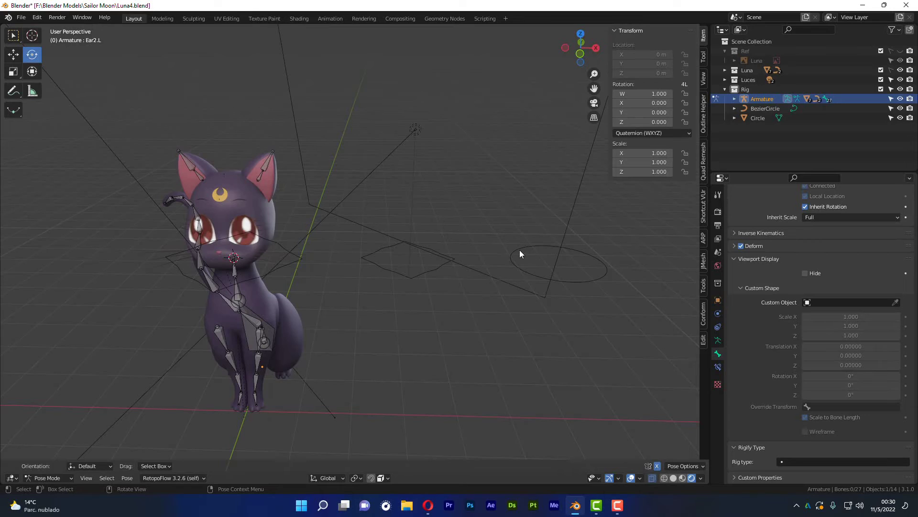
click(897, 301)
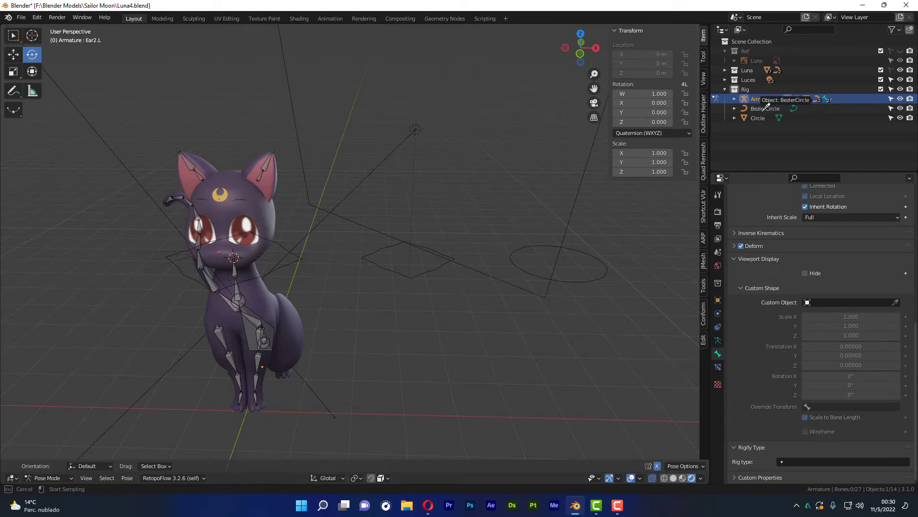
click(764, 103)
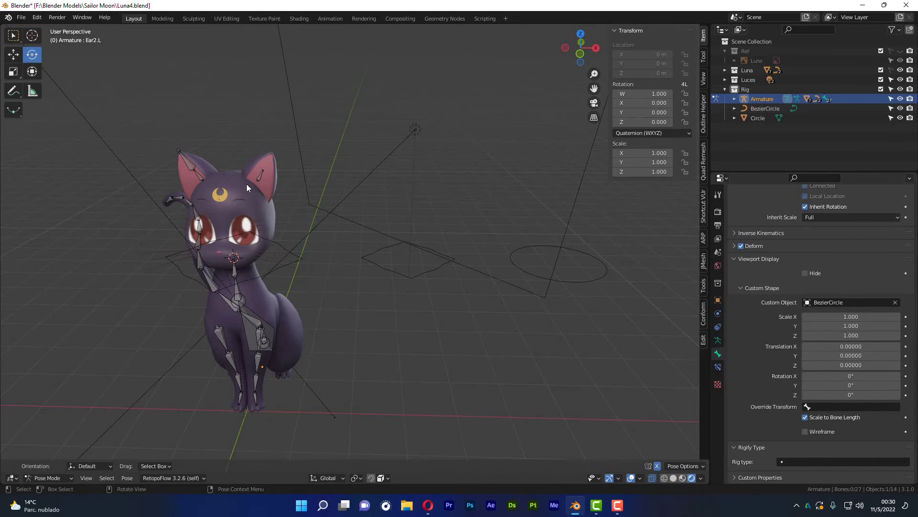
mouse_move(246, 184)
middle_down()
mouse_move(277, 174)
mouse_move(260, 159)
mouse_move(243, 177)
middle_up()
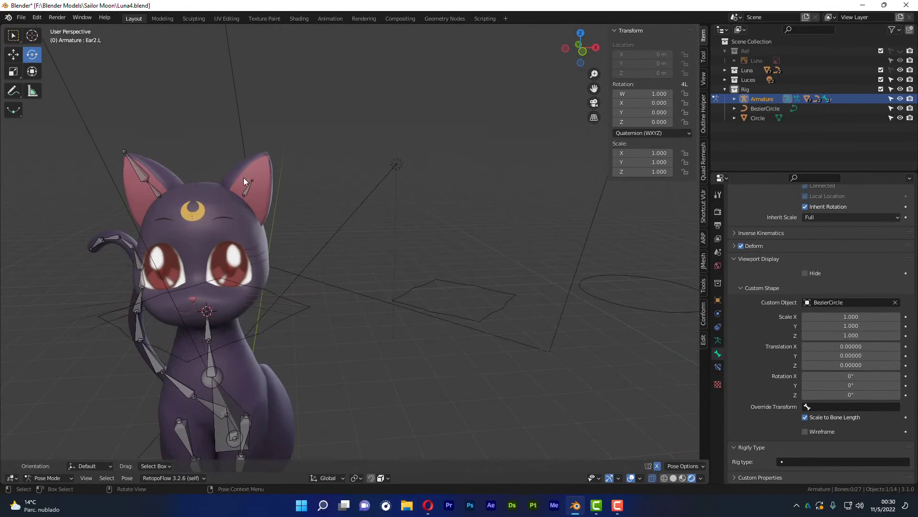
- Switch the viewport to wireframe shading and orbit in toward the cat's head
click(664, 478)
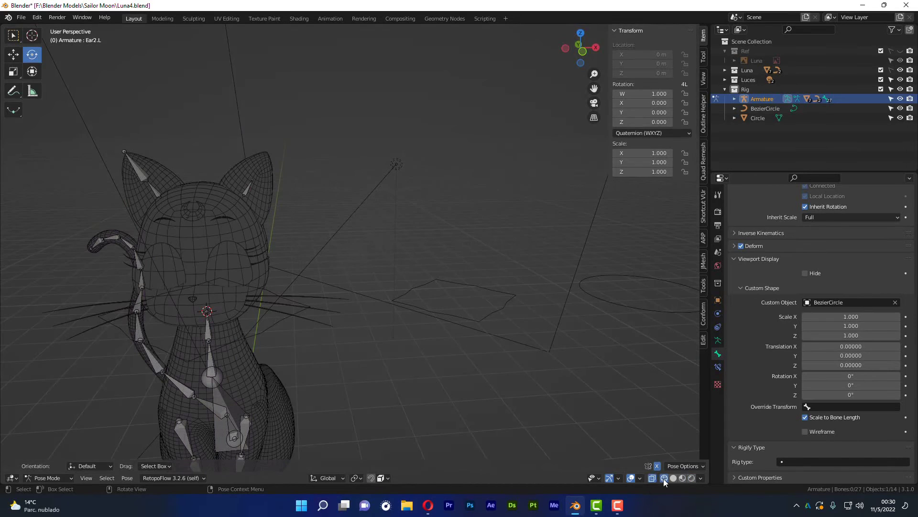
mouse_move(229, 165)
middle_down()
mouse_move(233, 188)
mouse_move(242, 176)
mouse_move(319, 275)
mouse_move(305, 249)
middle_up()
mouse_move(343, 238)
middle_down()
mouse_move(384, 229)
mouse_move(269, 196)
mouse_move(268, 211)
mouse_move(281, 186)
mouse_move(331, 208)
middle_up()
scroll(245, 211, down, 3)
scroll(285, 234, down, 2)
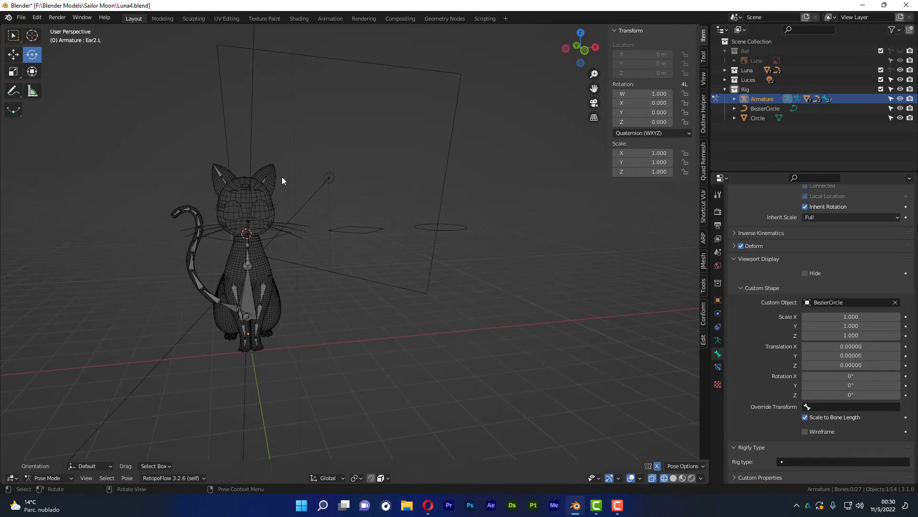
scroll(282, 177, up, 3)
scroll(269, 172, up, 3)
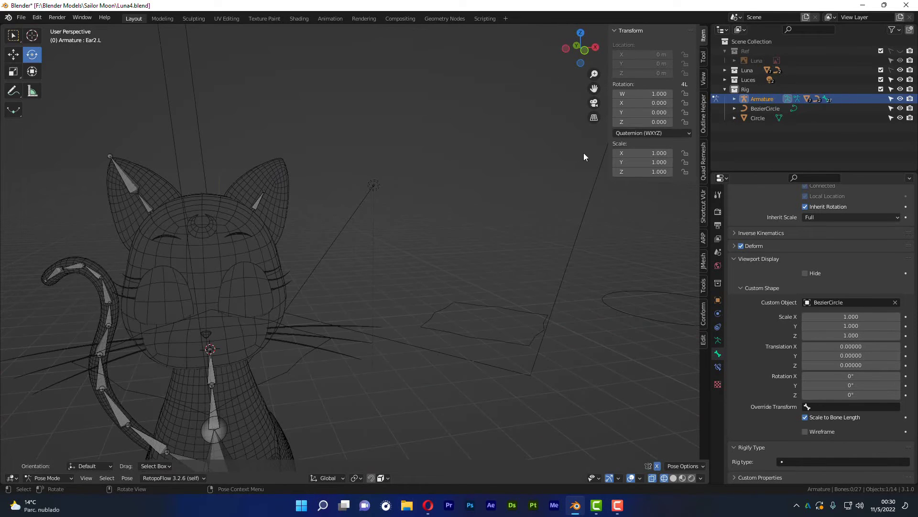
- Expand the Armature in the outliner, then hide and reveal objects with Shift+H and Alt+H
click(735, 99)
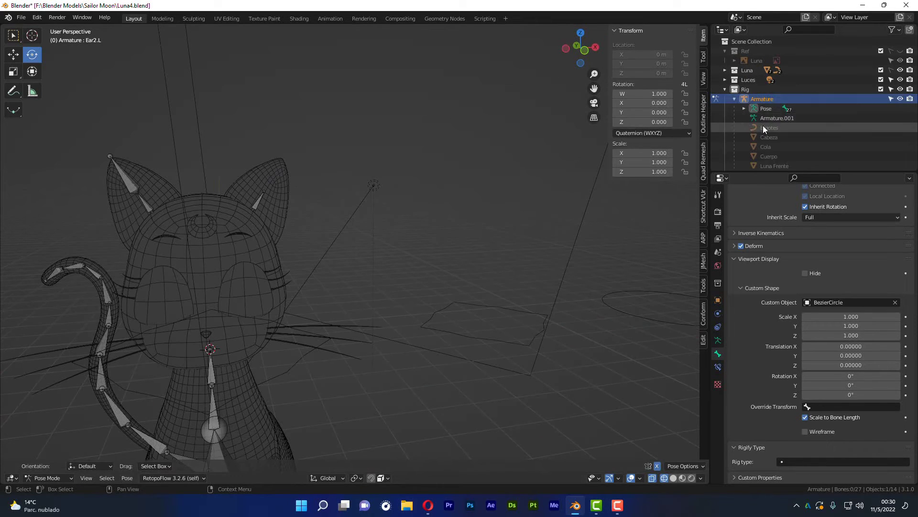
scroll(762, 125, down, 1)
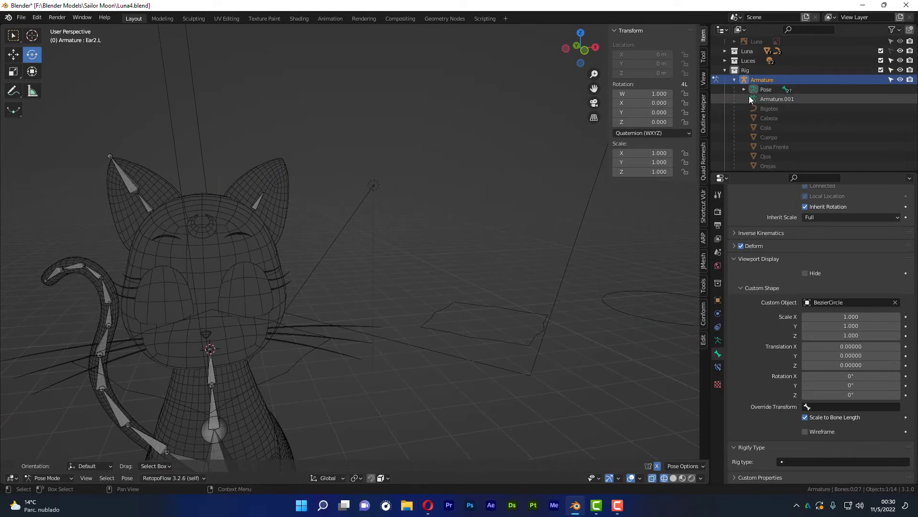
scroll(759, 141, down, 1)
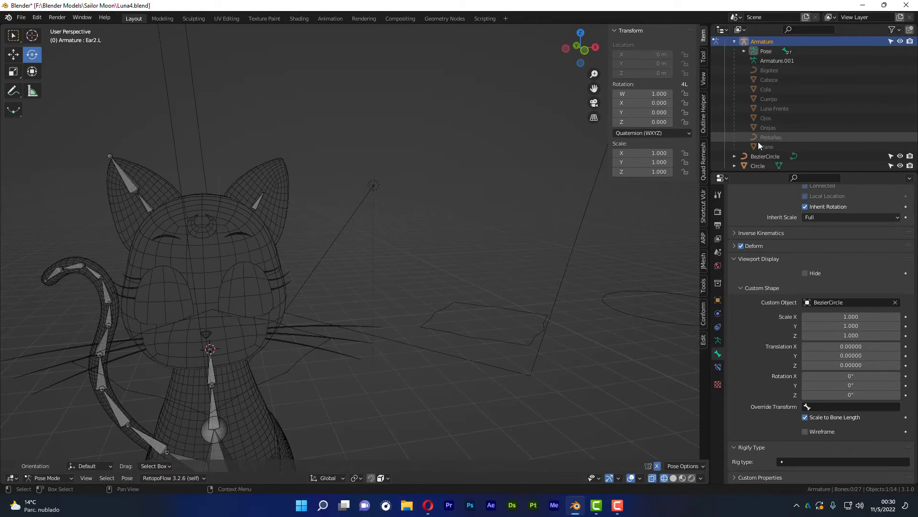
scroll(758, 141, down, 1)
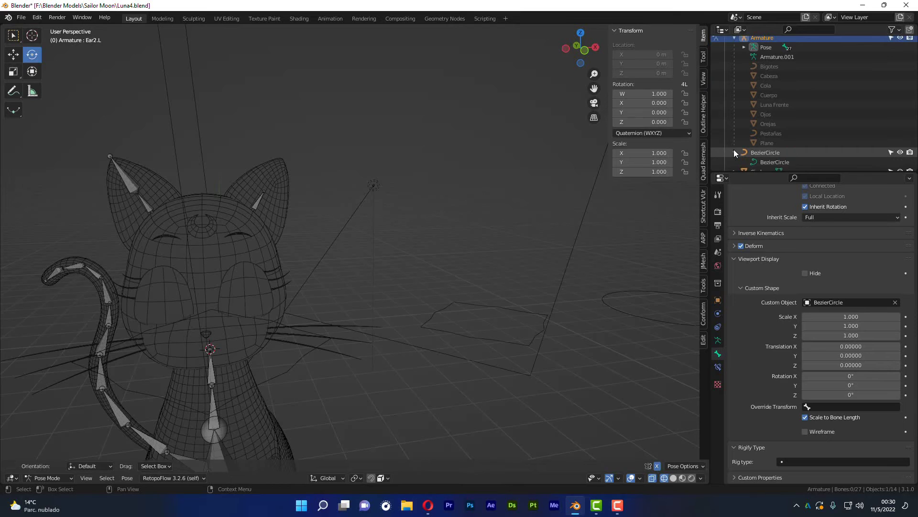
scroll(771, 135, up, 3)
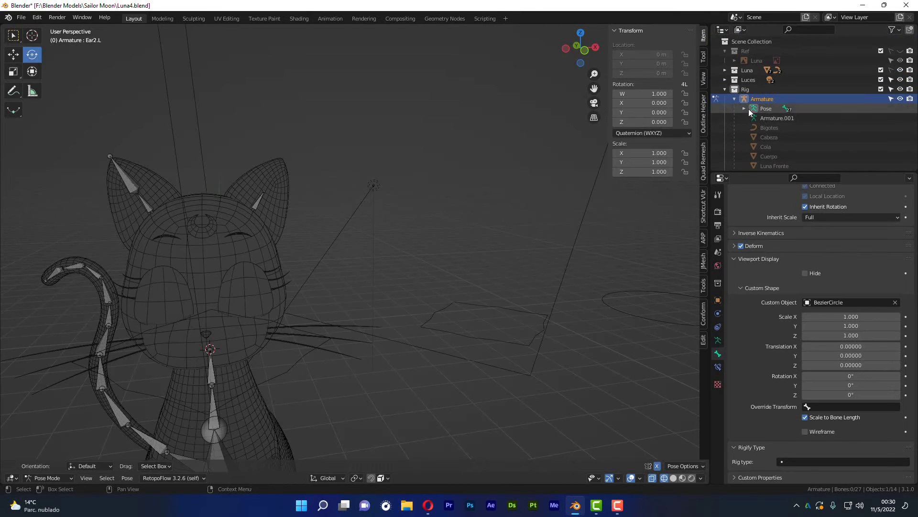
mouse_move(345, 208)
middle_down()
mouse_move(302, 215)
mouse_move(334, 262)
mouse_move(372, 242)
mouse_move(317, 191)
middle_up()
scroll(316, 190, up, 3)
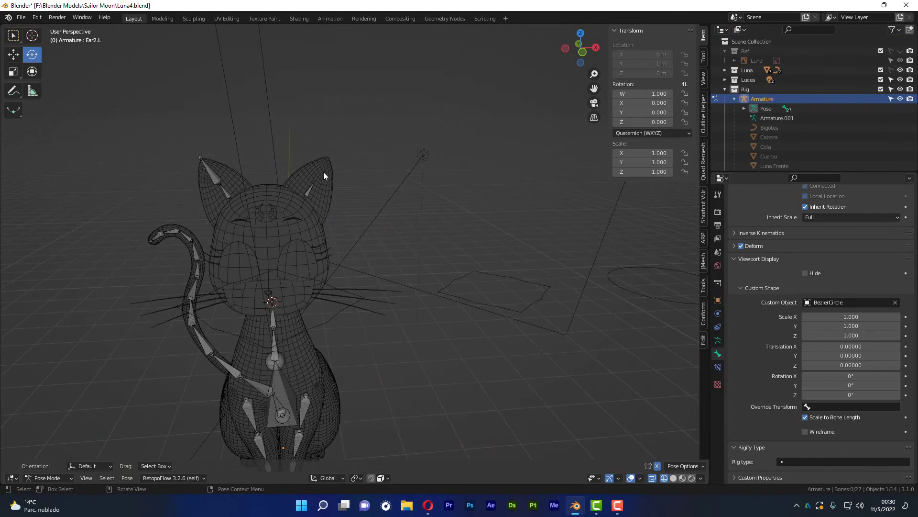
key(shift+h)
key(alt+h)
- Preview the cat in rendered shading from a couple of angles
click(692, 478)
mouse_move(317, 208)
middle_down()
mouse_move(286, 202)
mouse_move(331, 168)
middle_up()
scroll(484, 304, down, 3)
scroll(494, 306, down, 3)
scroll(487, 253, down, 2)
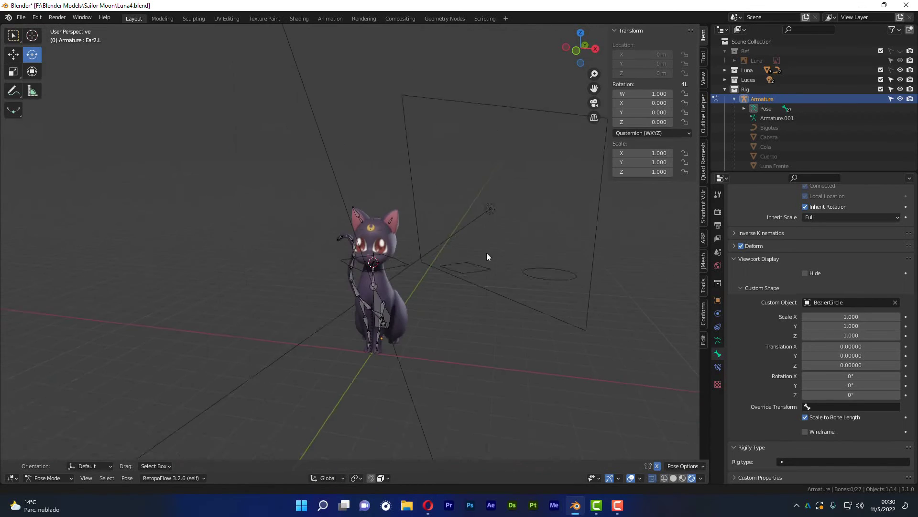
mouse_move(486, 253)
middle_down()
mouse_move(337, 251)
mouse_move(309, 240)
mouse_move(392, 243)
mouse_move(408, 266)
middle_up()
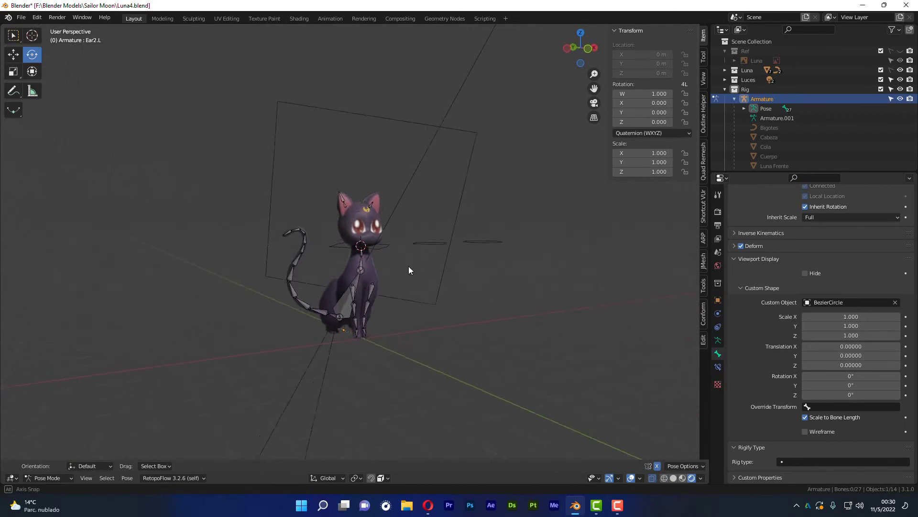
- Settle on material preview shading after briefly returning to wireframe and toggling X-ray
click(664, 478)
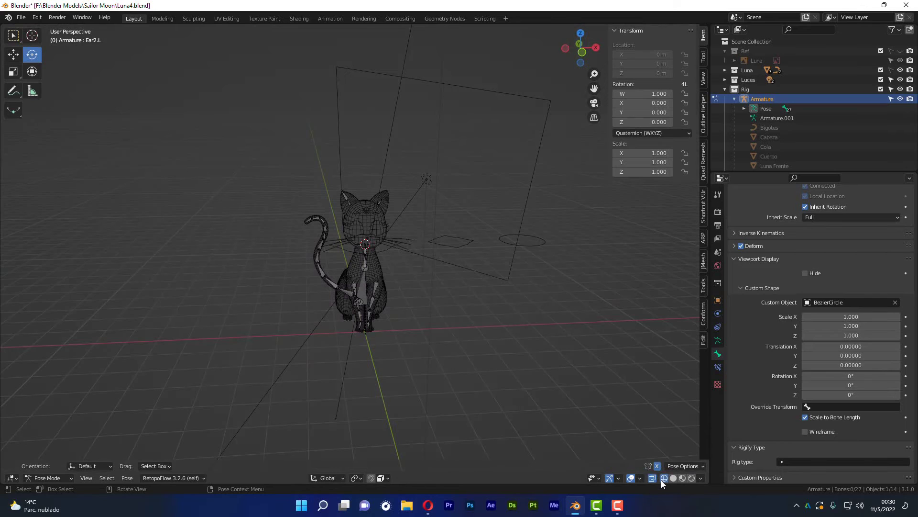
click(652, 478)
click(684, 477)
scroll(394, 188, up, 2)
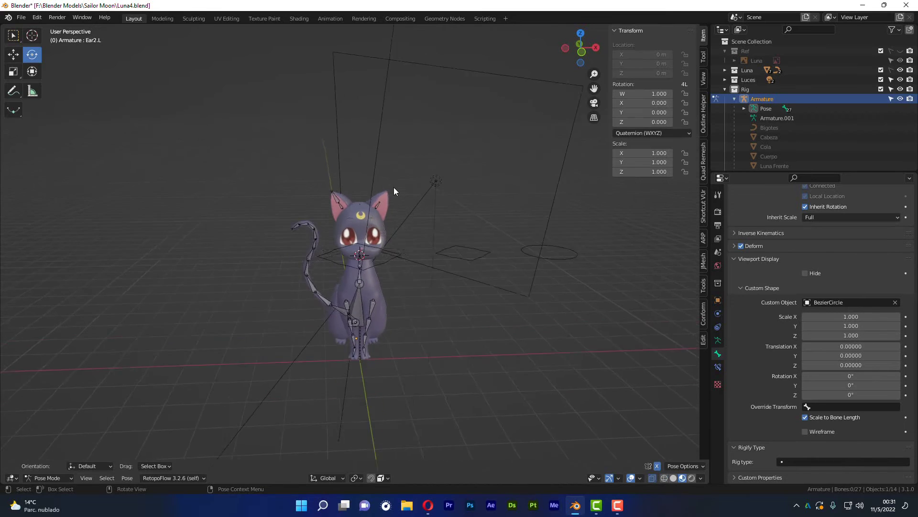
scroll(389, 215, up, 5)
scroll(368, 240, up, 2)
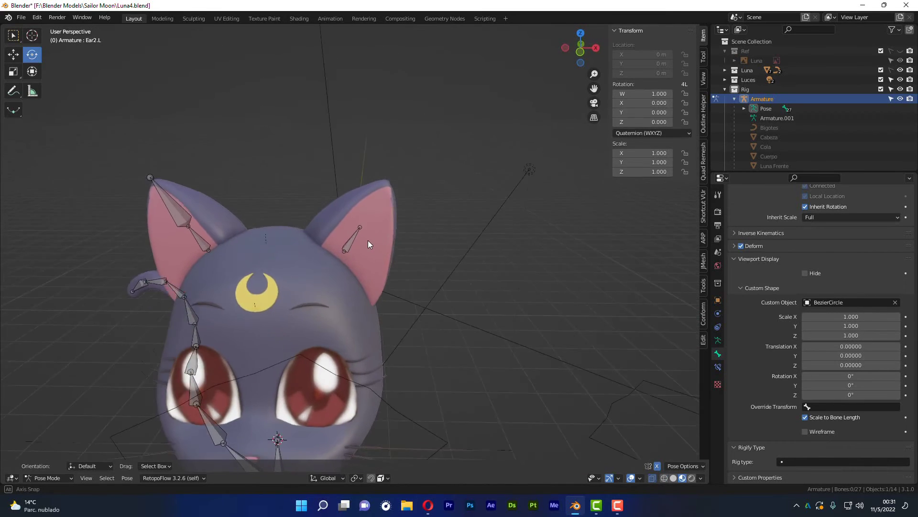
- Expand Pose > Body > Chest > Neck > Head > Ear1.L in the outliner and select Ear2.L
click(746, 109)
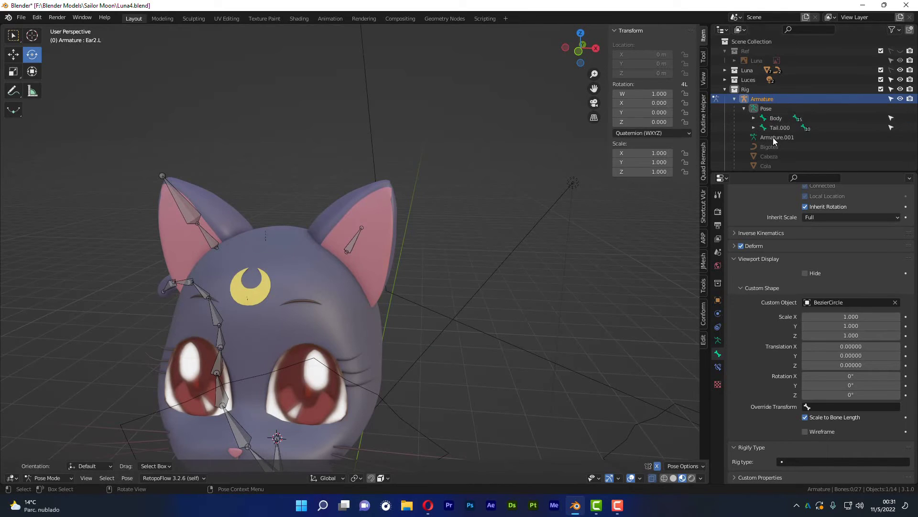
click(753, 118)
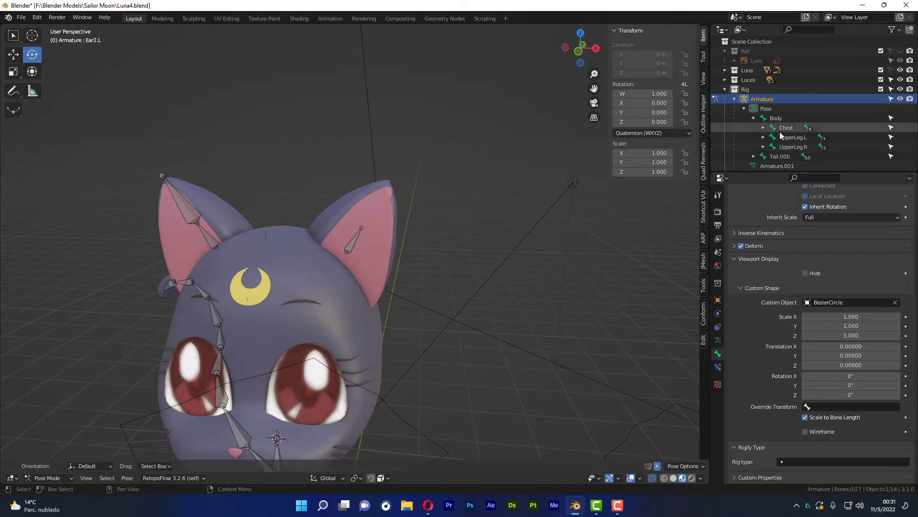
click(763, 129)
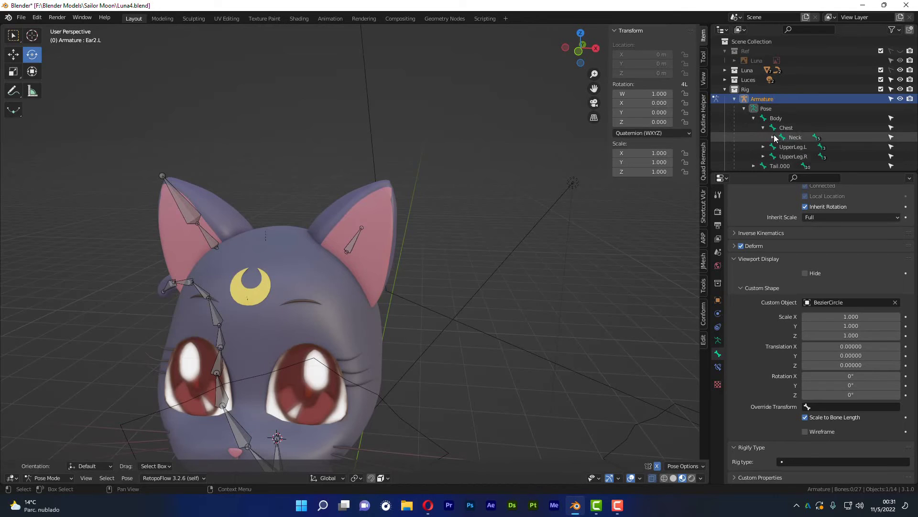
click(773, 138)
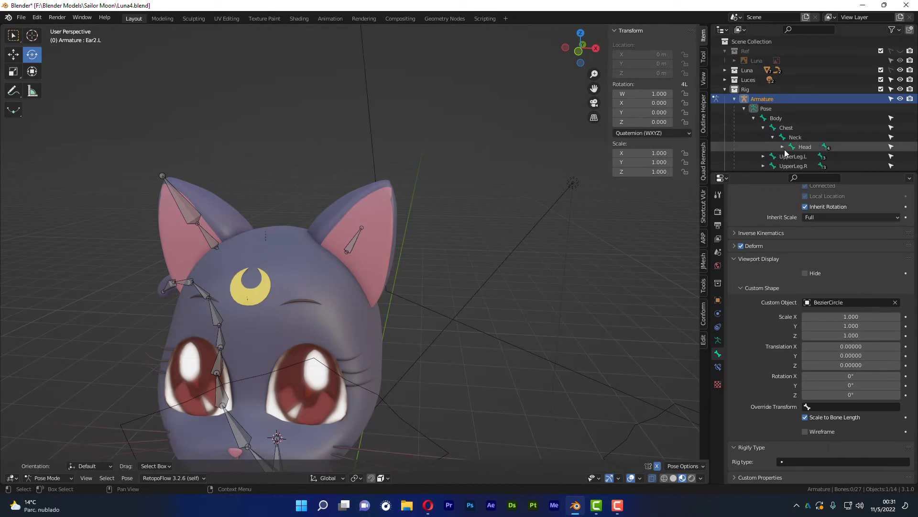
click(782, 147)
scroll(783, 148, down, 4)
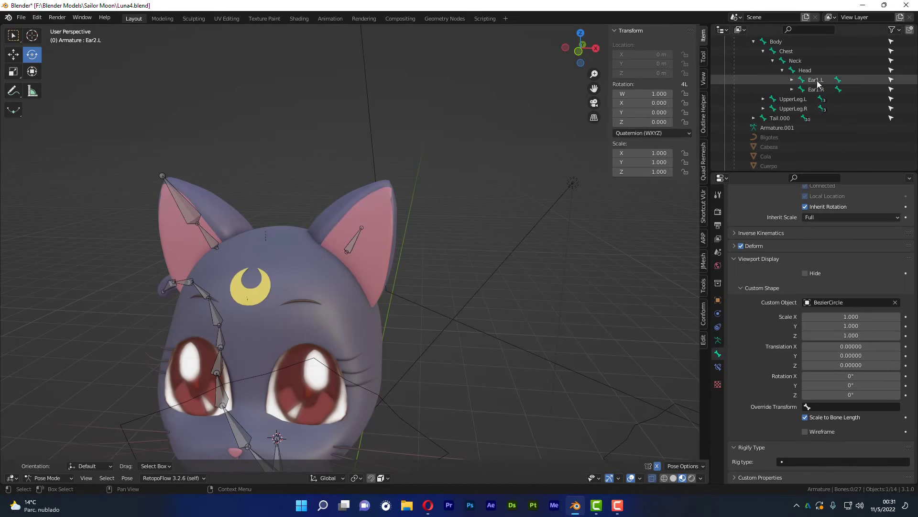
click(792, 80)
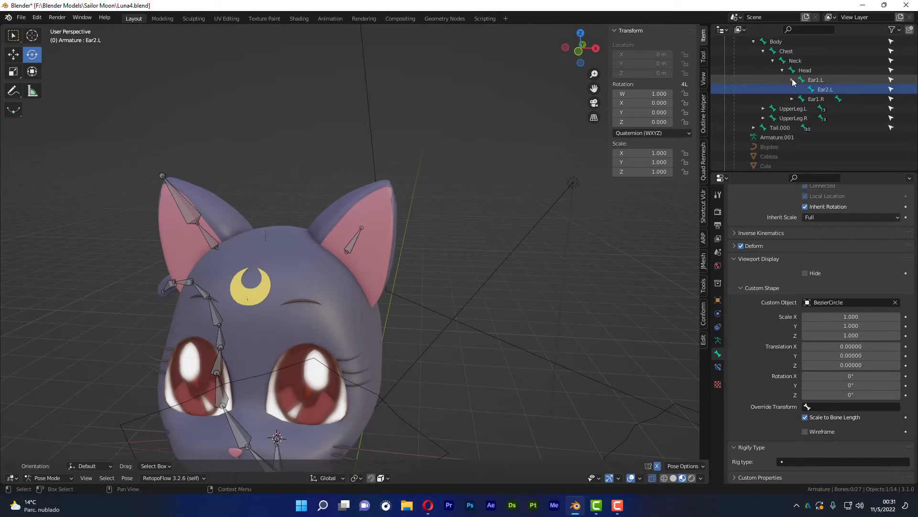
click(826, 90)
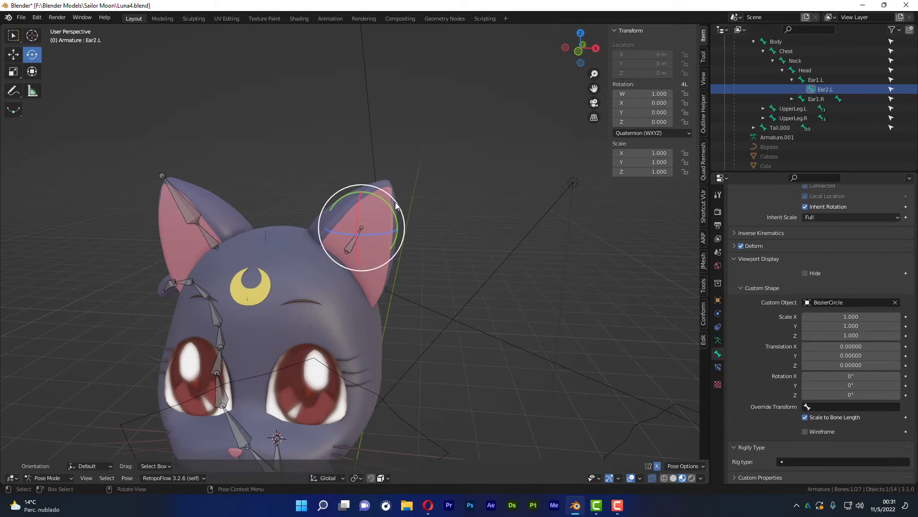
- Test-rotate the Ear2.L bone, cancel it, and zoom out to see the whole rig
mouse_move(402, 205)
mouse_down()
mouse_move(395, 217)
mouse_move(388, 193)
mouse_up()
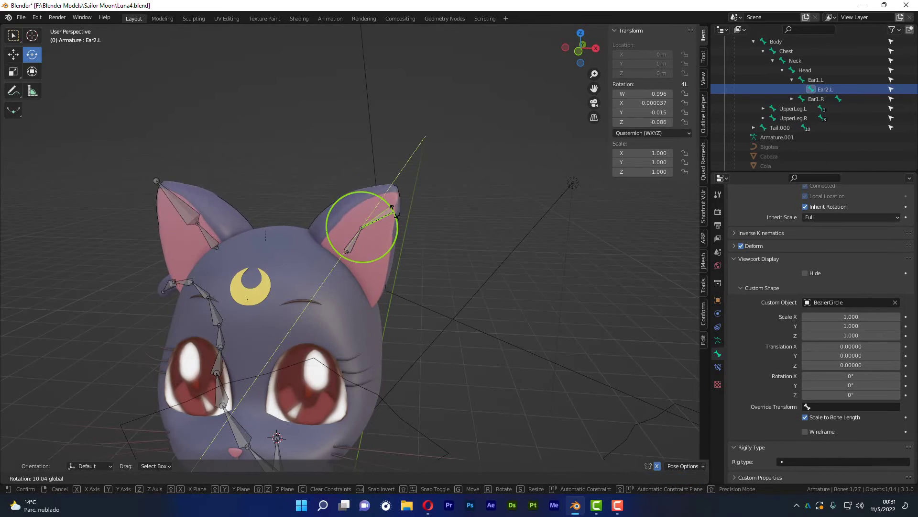
key(Escape)
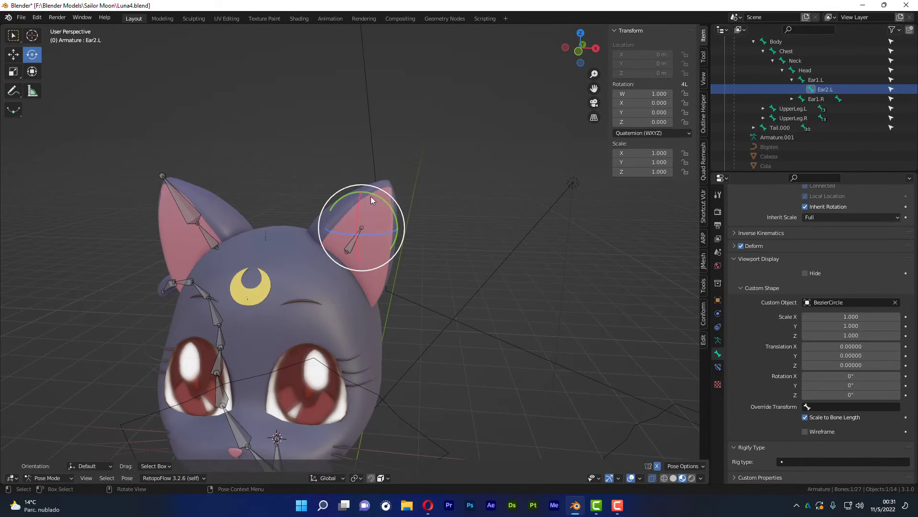
scroll(490, 276, down, 3)
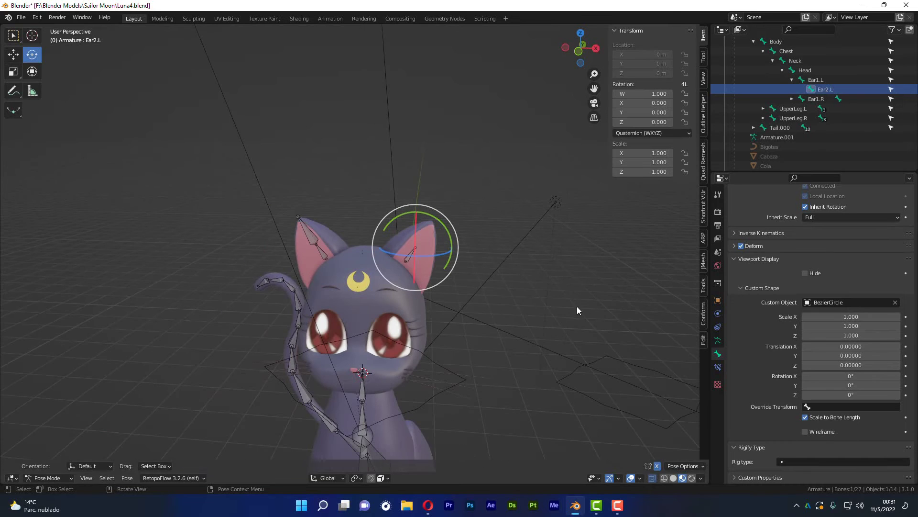
shift+middle_drag(577, 306, 392, 208)
scroll(530, 298, down, 3)
mouse_move(530, 297)
middle_down()
mouse_move(547, 308)
mouse_move(510, 301)
middle_up()
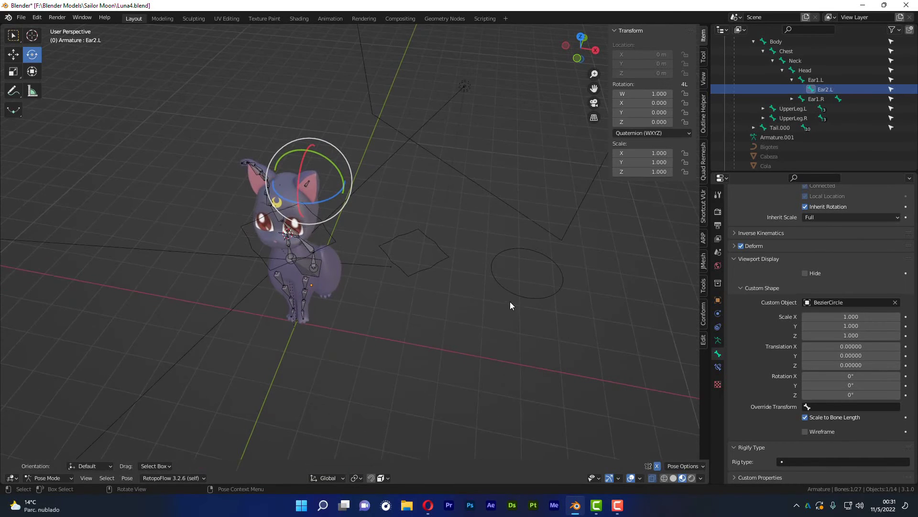
- Deselect the bone, return to Object Mode, and select the BezierCircle object
key(alt+a)
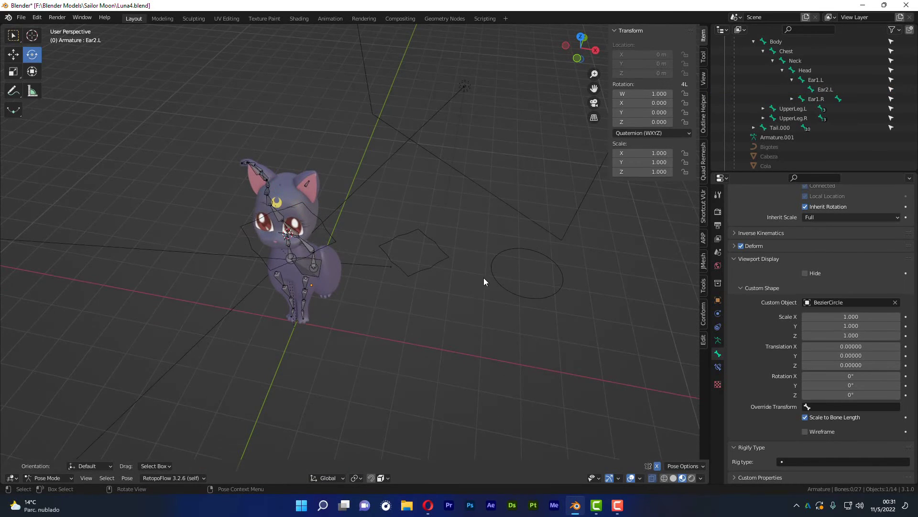
key(ctrl+Tab)
click(417, 272)
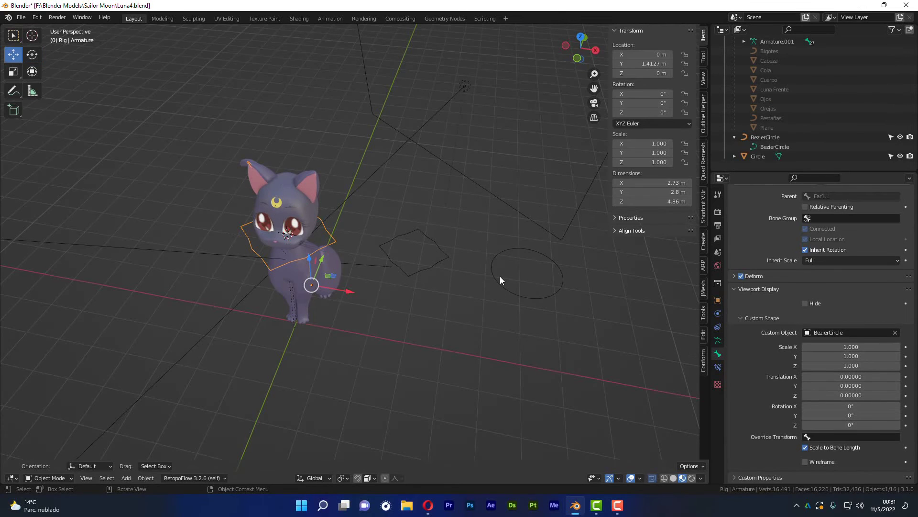
click(498, 277)
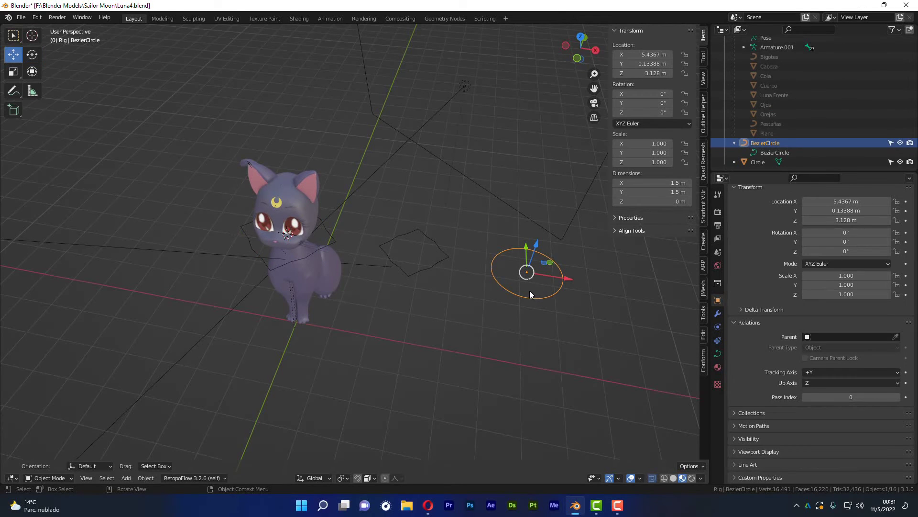
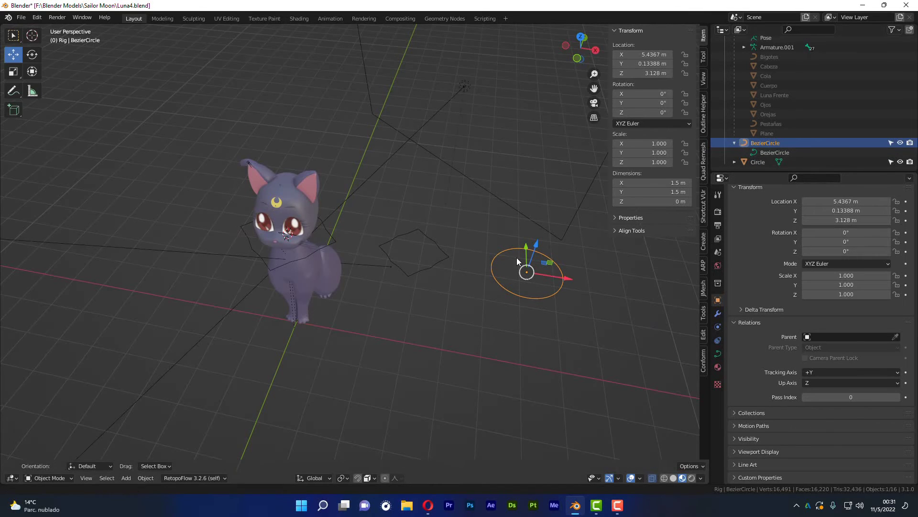
- Convert the BezierCircle curve into a mesh with Convert To > Mesh
shift+middle_drag(516, 258, 394, 226)
scroll(429, 247, up, 3)
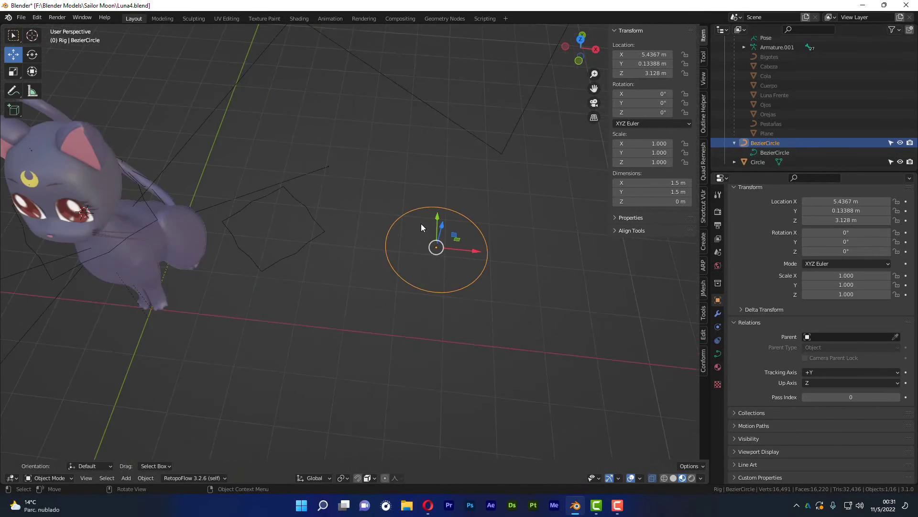
right_click(394, 224)
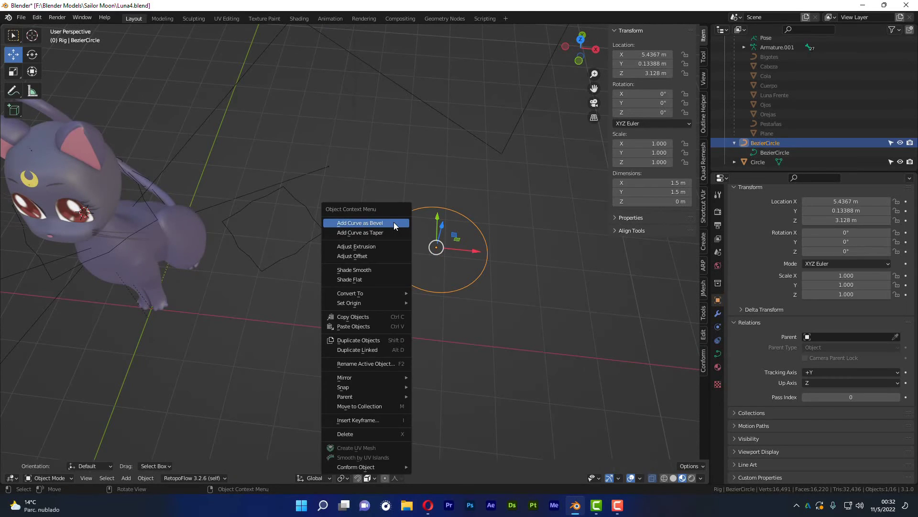
mouse_move(352, 293)
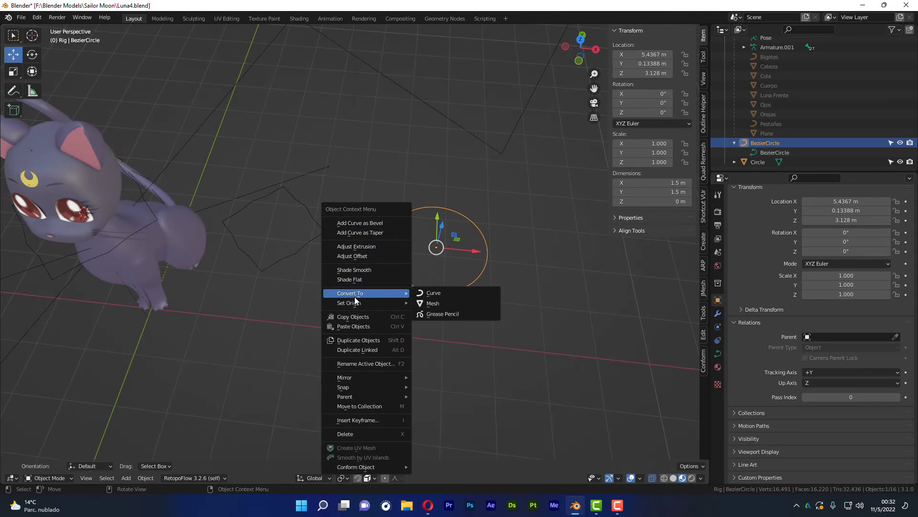
click(435, 304)
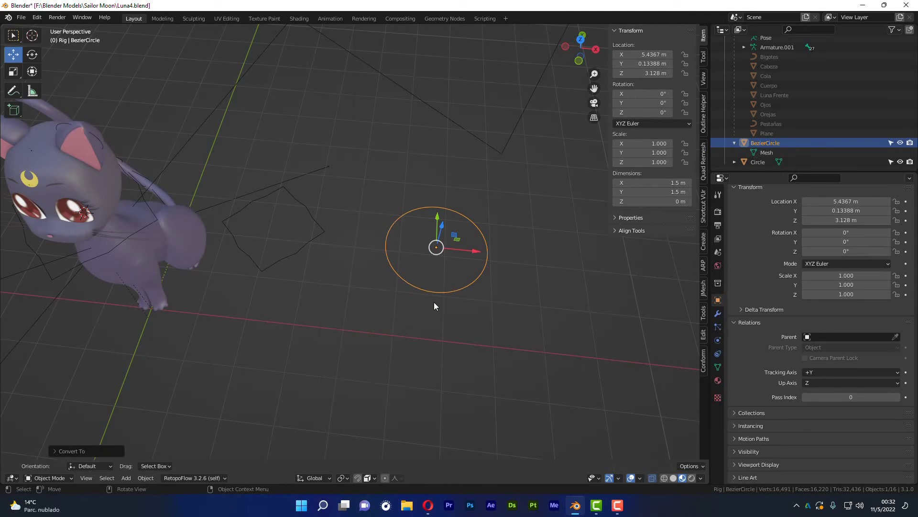
- Orbit and zoom around the cat to reach a side angle on the model
mouse_move(434, 301)
middle_down()
mouse_move(386, 221)
mouse_move(332, 223)
mouse_move(306, 177)
mouse_move(250, 142)
middle_up()
scroll(262, 142, up, 3)
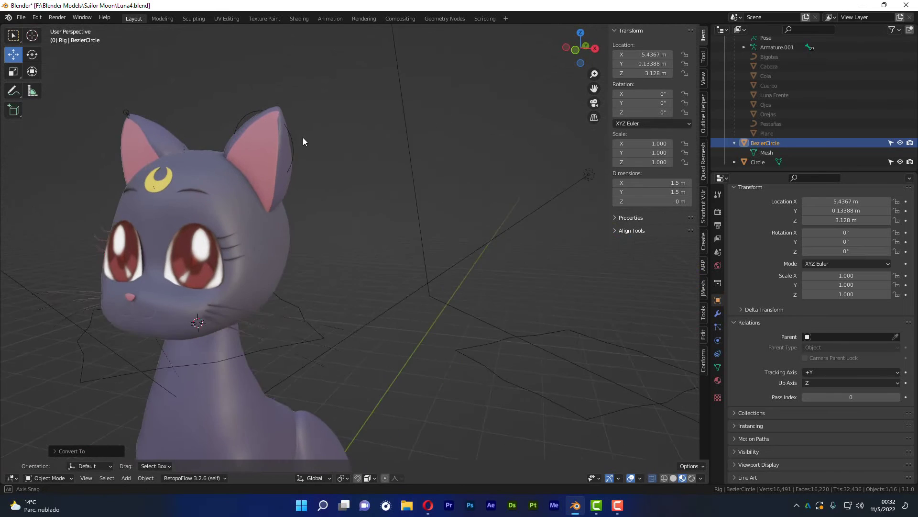
scroll(299, 135, up, 3)
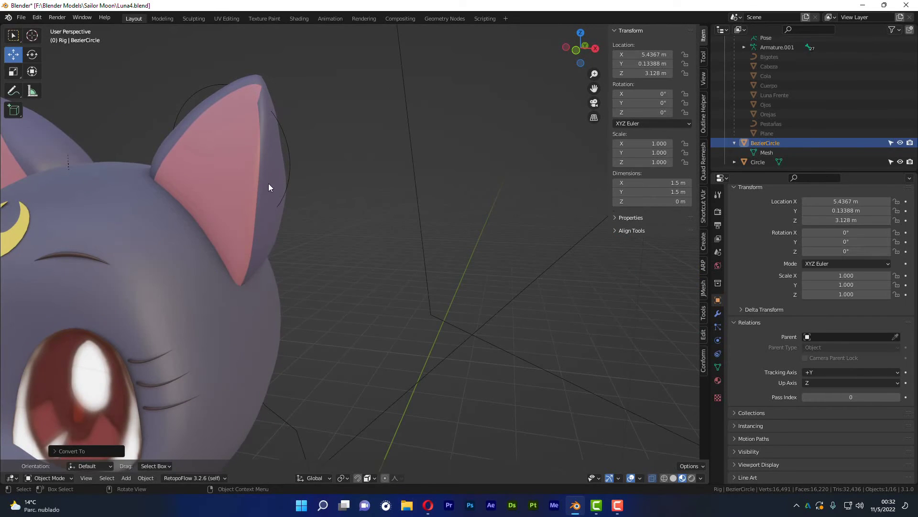
scroll(269, 182, down, 4)
scroll(354, 240, down, 2)
scroll(435, 263, down, 2)
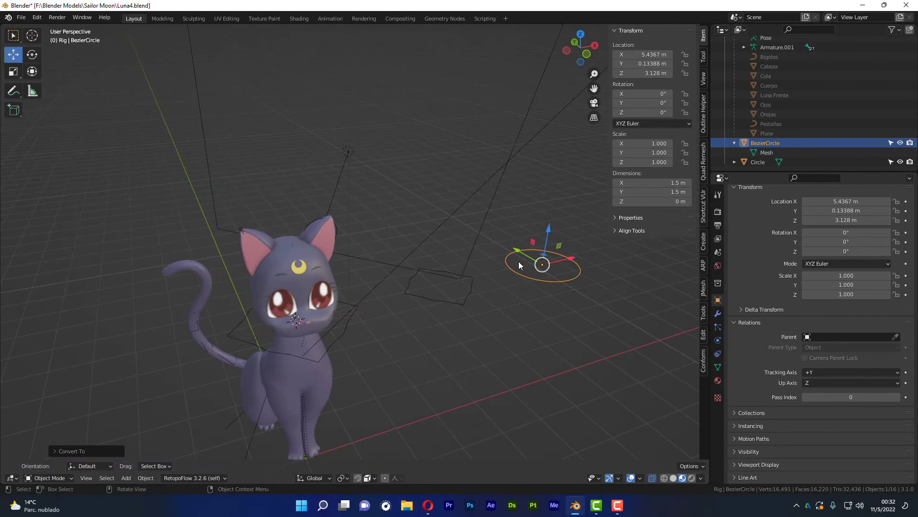
scroll(354, 241, up, 1)
scroll(325, 222, up, 3)
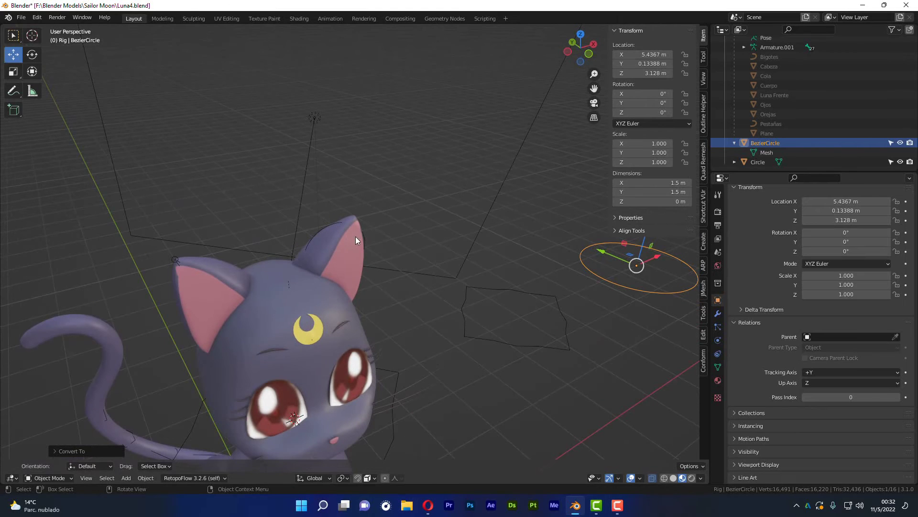
scroll(397, 249, down, 3)
scroll(450, 249, up, 2)
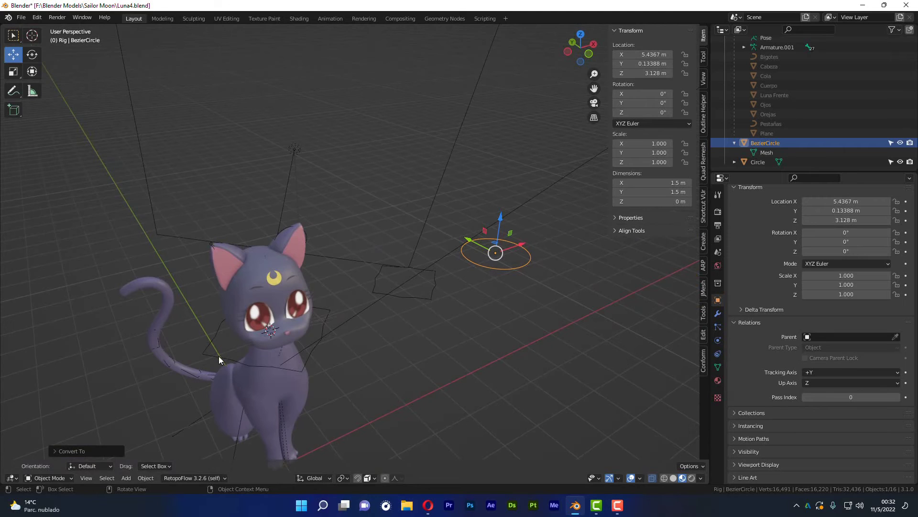
scroll(334, 245, up, 2)
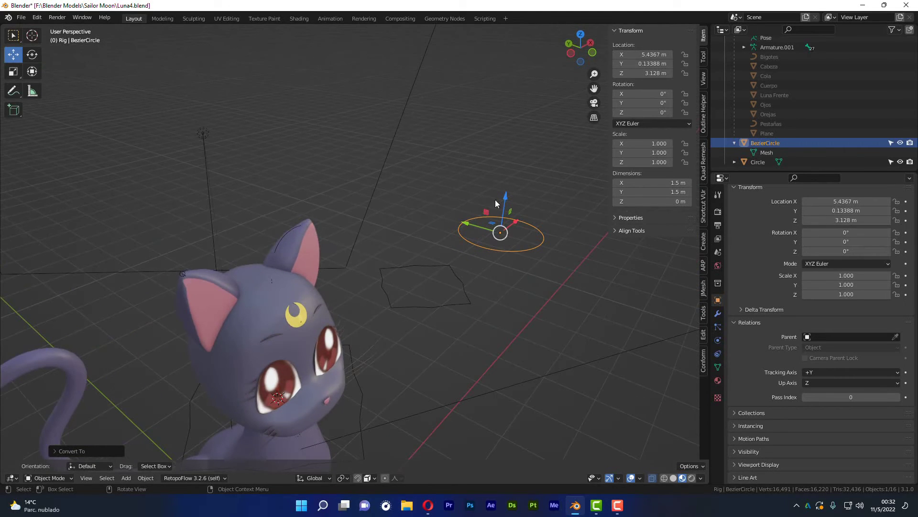
mouse_move(506, 249)
middle_down()
mouse_move(426, 246)
mouse_move(521, 318)
mouse_move(475, 274)
middle_up()
scroll(460, 326, up, 2)
middle_drag(460, 326, 430, 320)
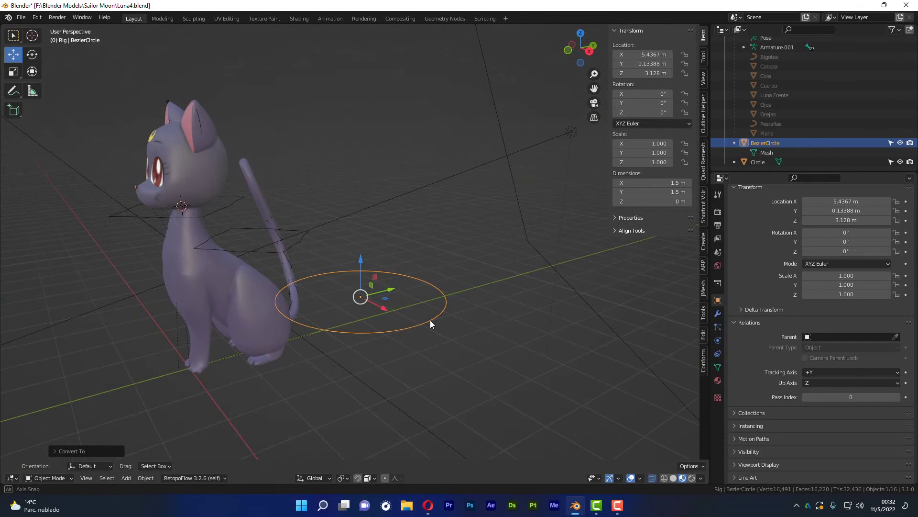
- In Edit Mode, rotate all the circle's vertices 90° about X so it stands upright
key(Tab)
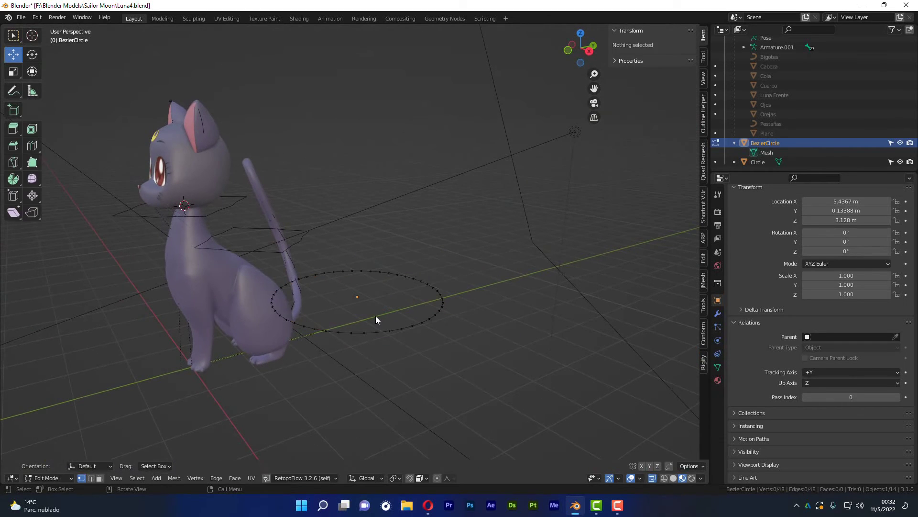
key(a)
middle_drag(486, 344, 35, 128)
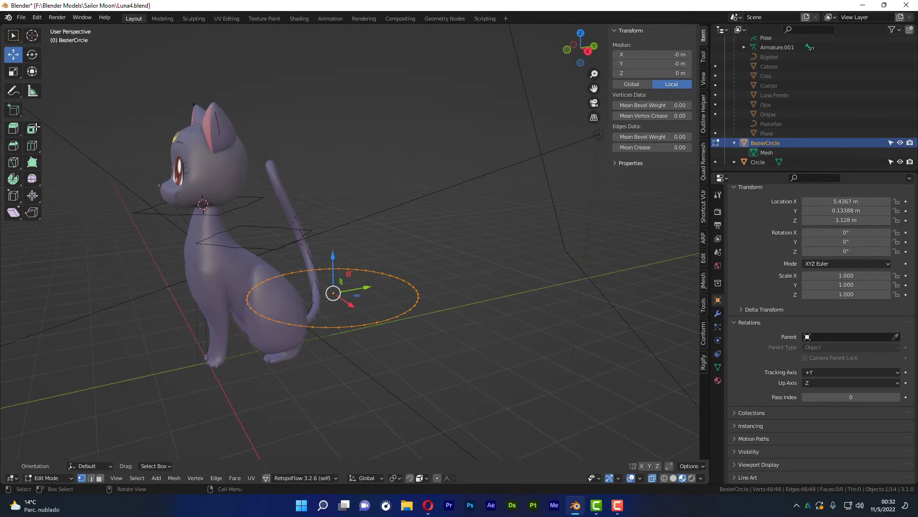
click(32, 54)
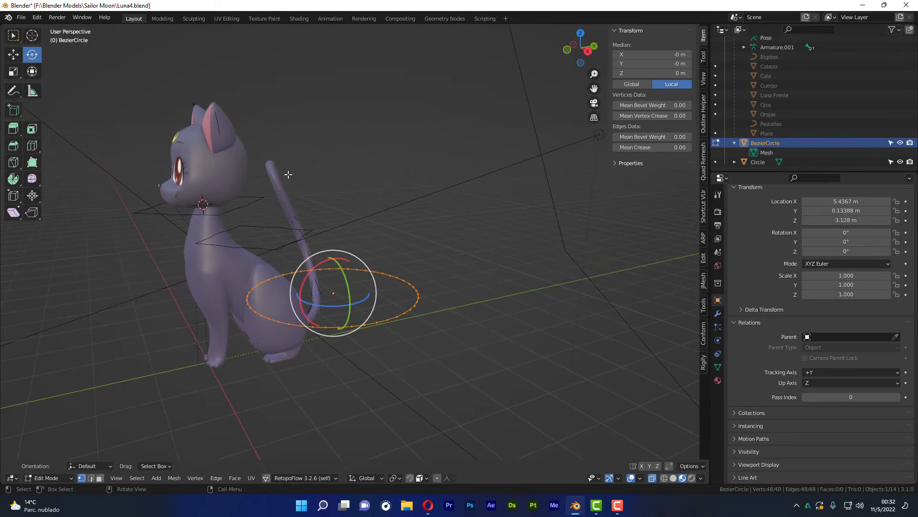
drag(327, 263, 296, 300)
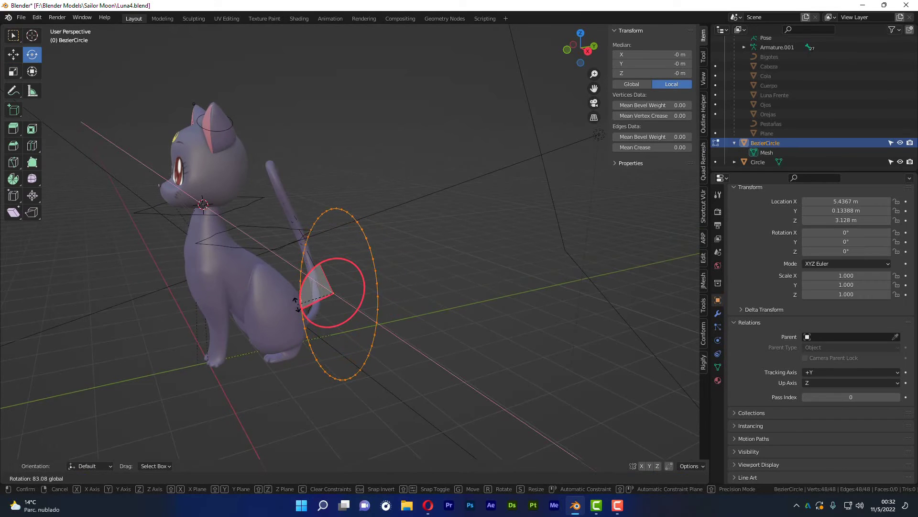
ctrl+drag(297, 300, 296, 308)
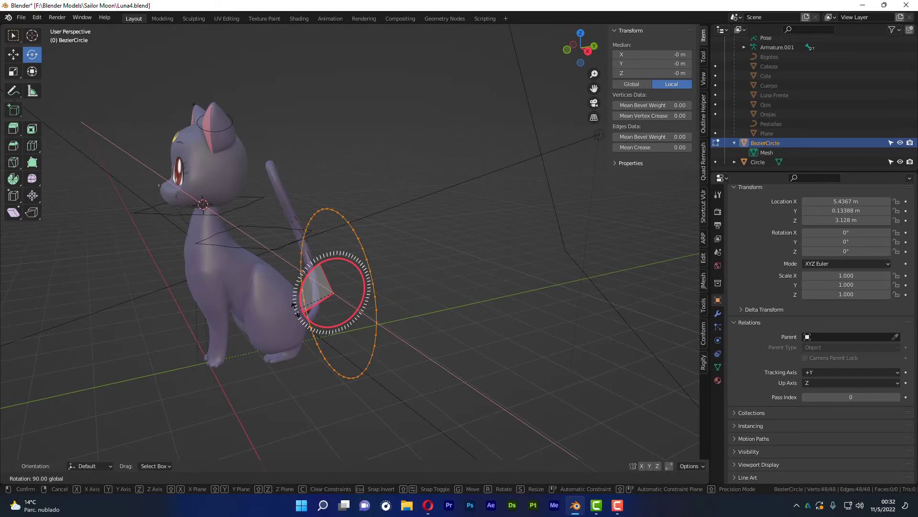
click(416, 242)
mouse_move(416, 242)
middle_down()
mouse_move(269, 265)
mouse_move(313, 259)
mouse_move(277, 257)
mouse_move(263, 196)
mouse_move(278, 219)
mouse_move(398, 235)
mouse_move(360, 216)
mouse_move(306, 210)
mouse_move(331, 165)
mouse_move(356, 195)
mouse_move(364, 179)
middle_up()
key(Tab)
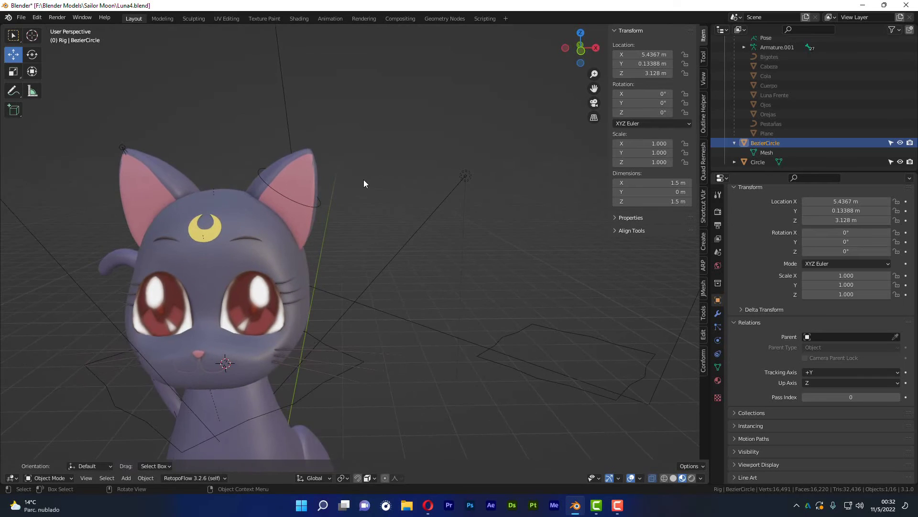
- Deselect the circle, select the armature's ear bone, then the BezierCircle object
click(363, 179)
scroll(397, 244, down, 3)
middle_drag(405, 253, 454, 251)
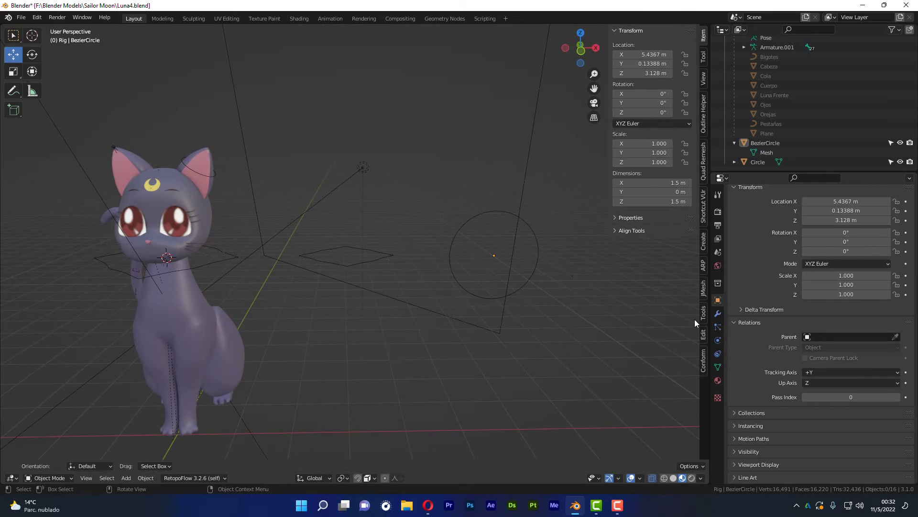
click(205, 175)
scroll(225, 221, down, 3)
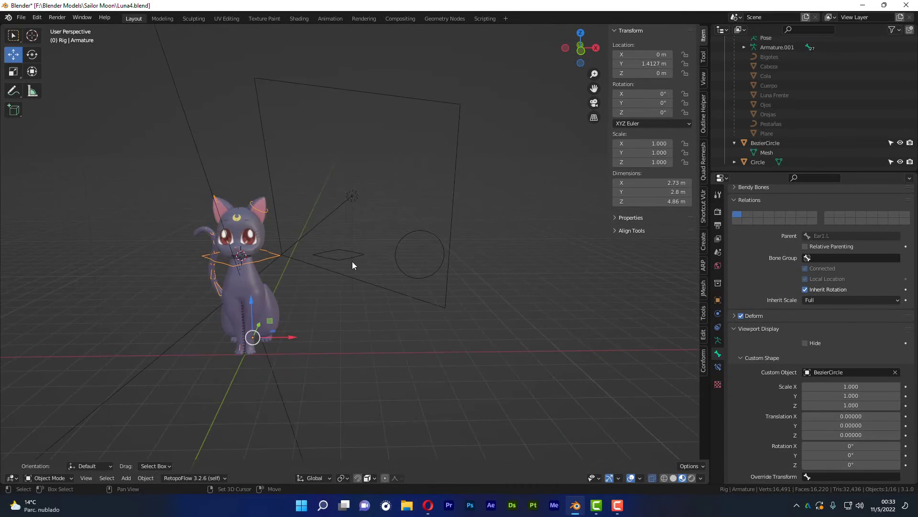
click(396, 253)
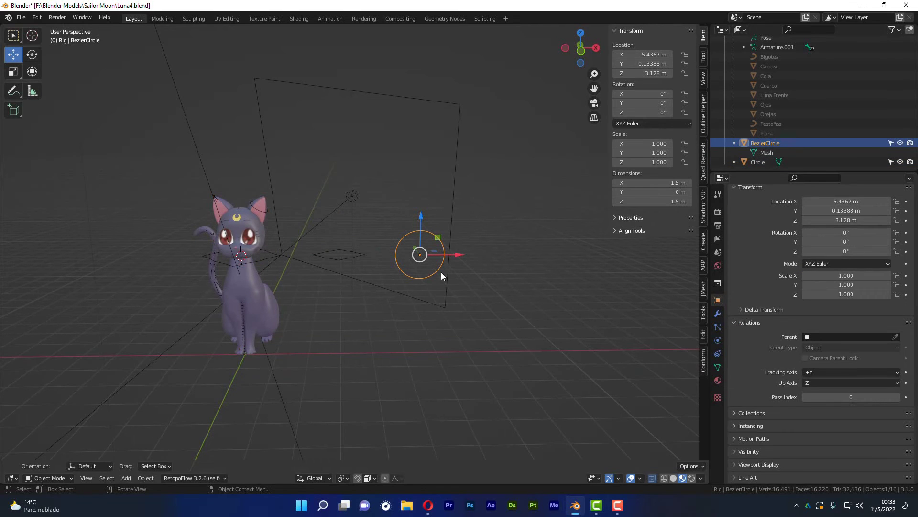
scroll(437, 231, up, 1)
scroll(426, 280, up, 2)
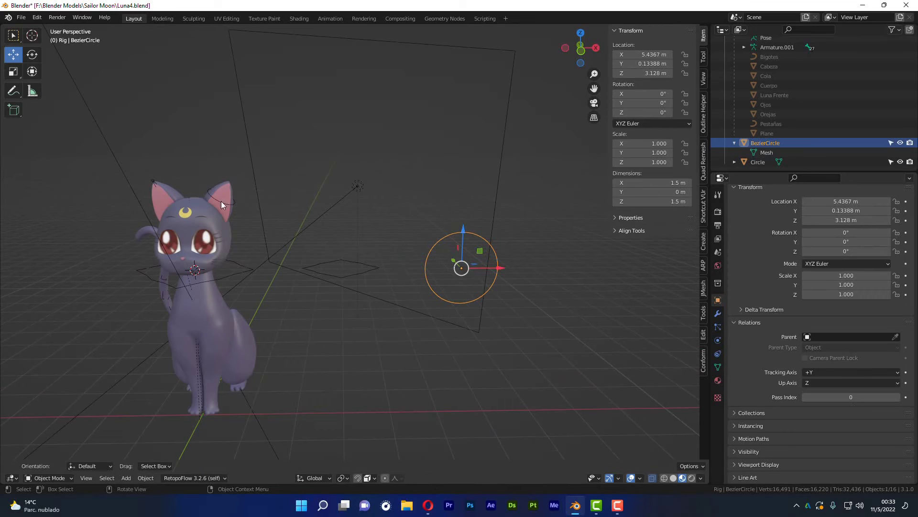
- Delete the BezierCircle, then undo to restore it
click(478, 185)
click(448, 237)
key(x)
click(446, 237)
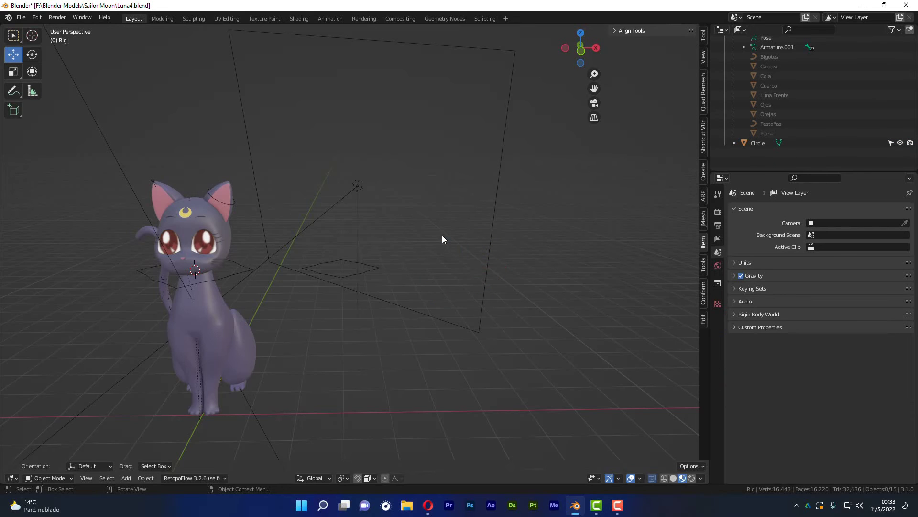
scroll(236, 199, up, 5)
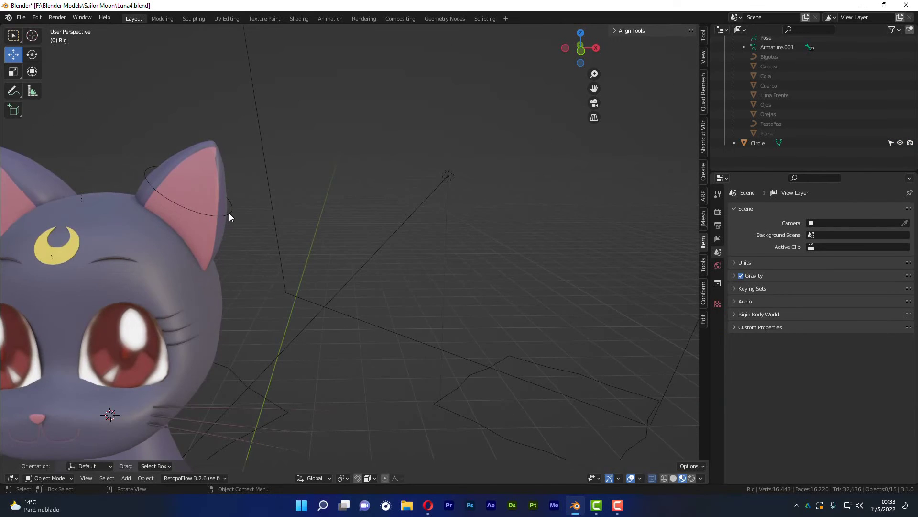
scroll(228, 213, down, 3)
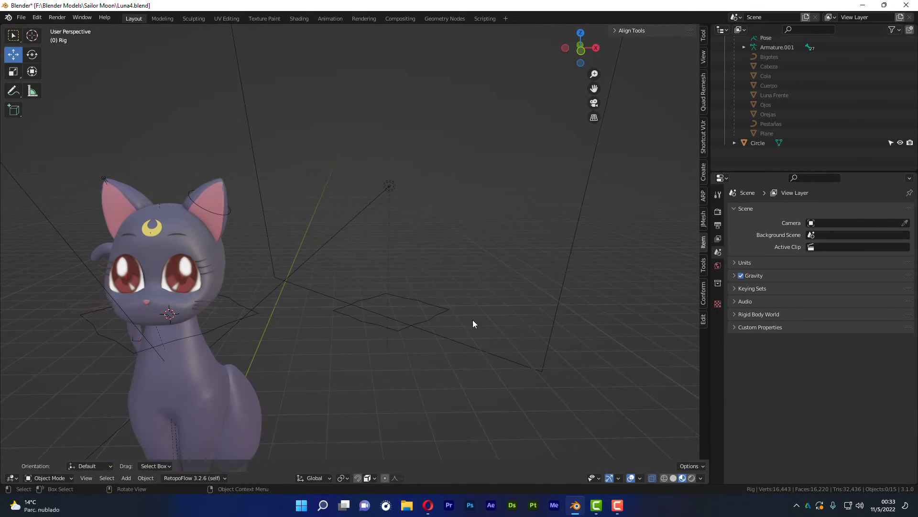
key(ctrl+z)
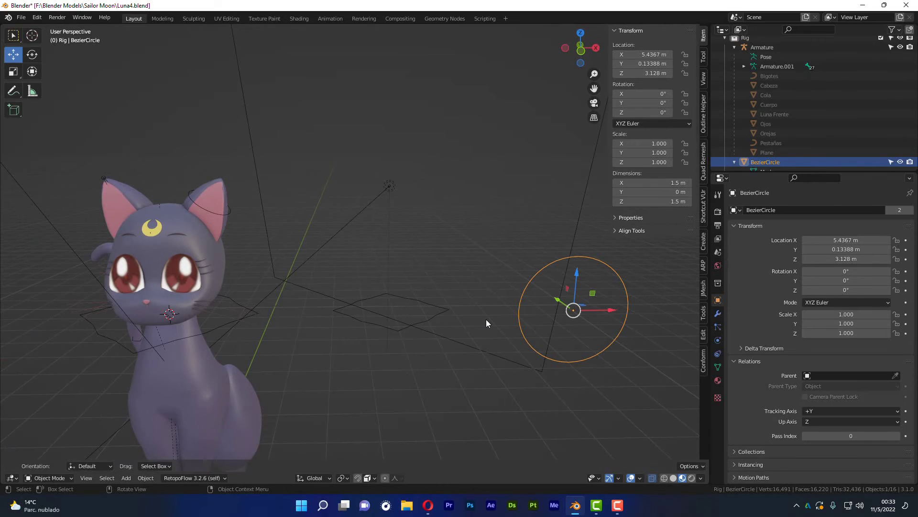
- Reframe the view and select the Ear2.L bone by its ear-tip shape
scroll(486, 319, down, 3)
mouse_move(385, 309)
shift+middle_down()
mouse_move(339, 239)
mouse_move(352, 254)
mouse_move(328, 273)
shift+middle_up()
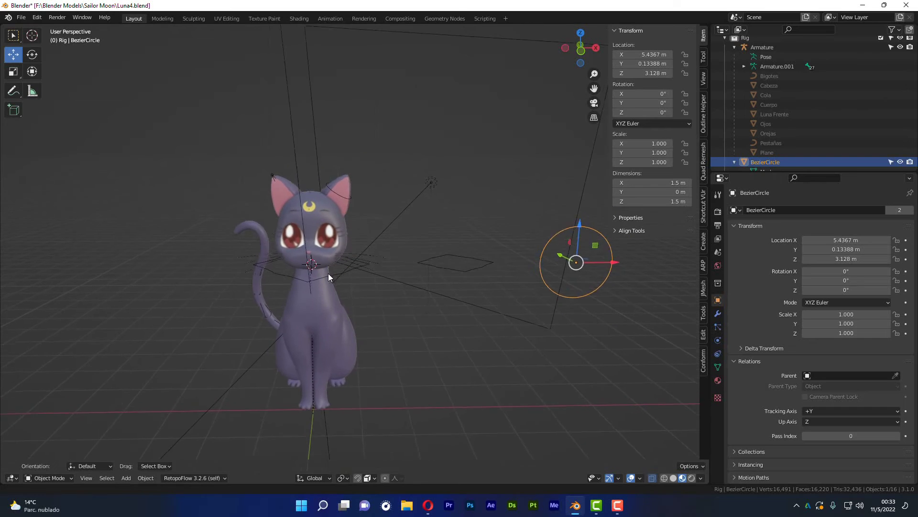
scroll(265, 205, up, 2)
middle_drag(273, 186, 301, 188)
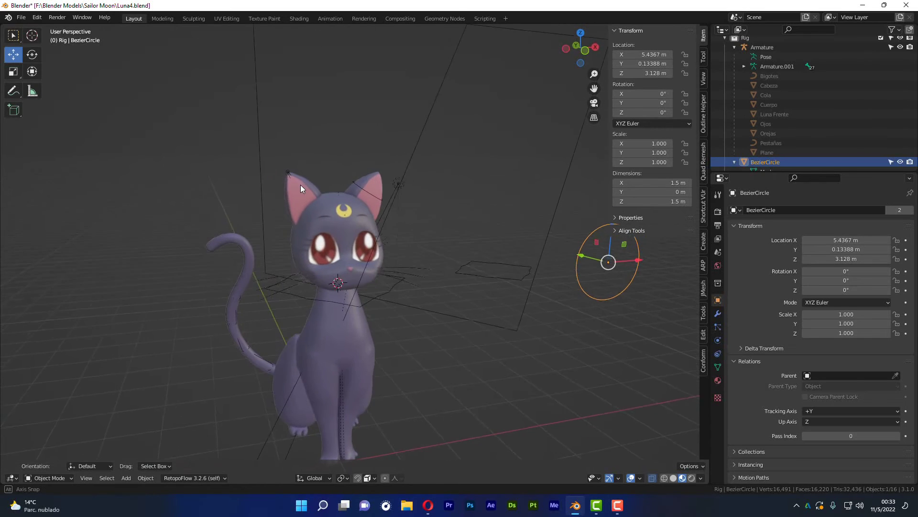
scroll(303, 185, up, 1)
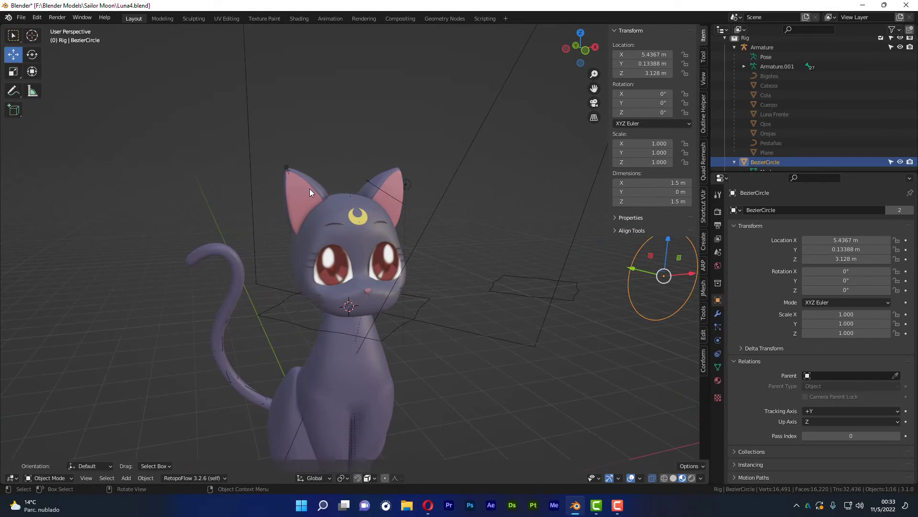
click(286, 166)
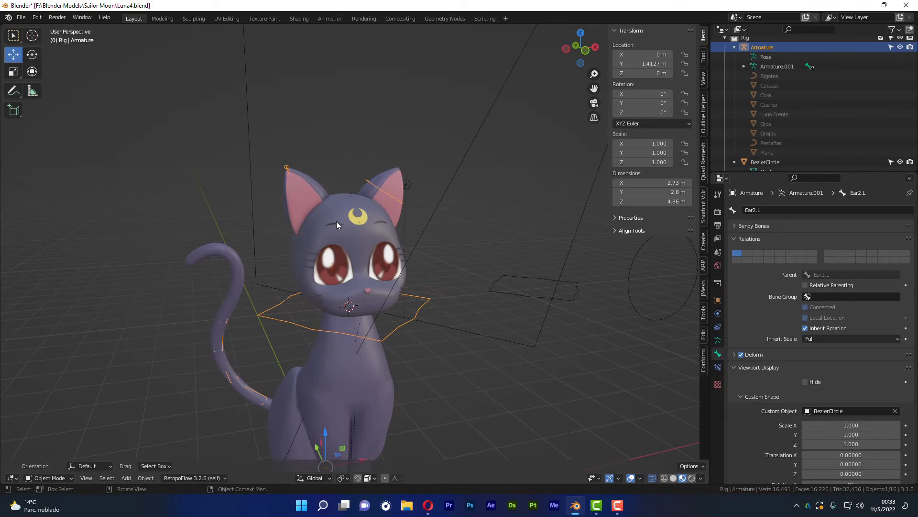
- Switch the armature to Pose Mode and select the Ear2.R bone
key(ctrl+Tab)
click(399, 220)
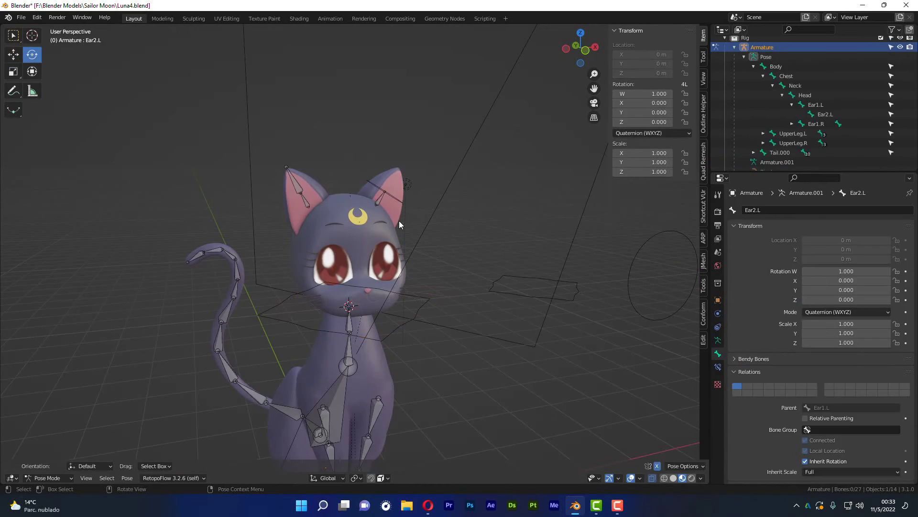
click(299, 186)
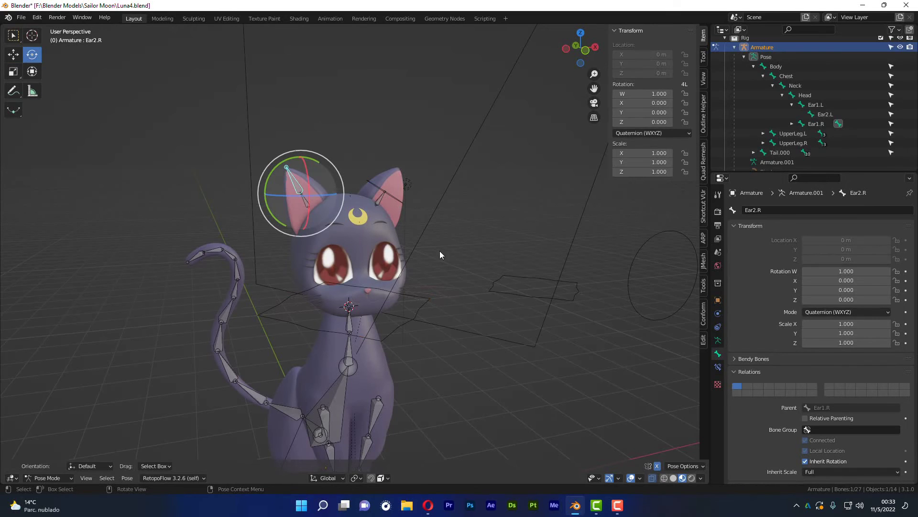
mouse_move(440, 251)
middle_down()
mouse_move(521, 282)
mouse_move(652, 364)
middle_up()
scroll(854, 368, down, 4)
scroll(853, 369, down, 3)
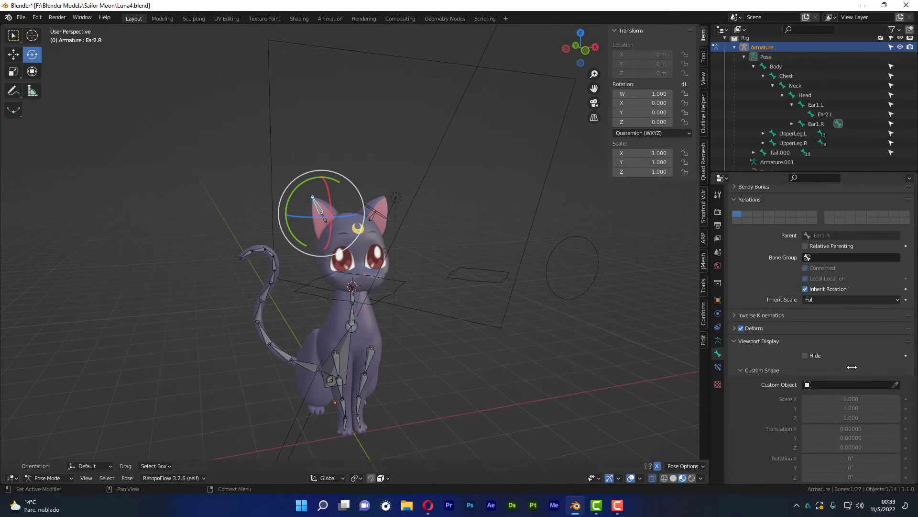
scroll(852, 344, down, 3)
scroll(851, 320, down, 3)
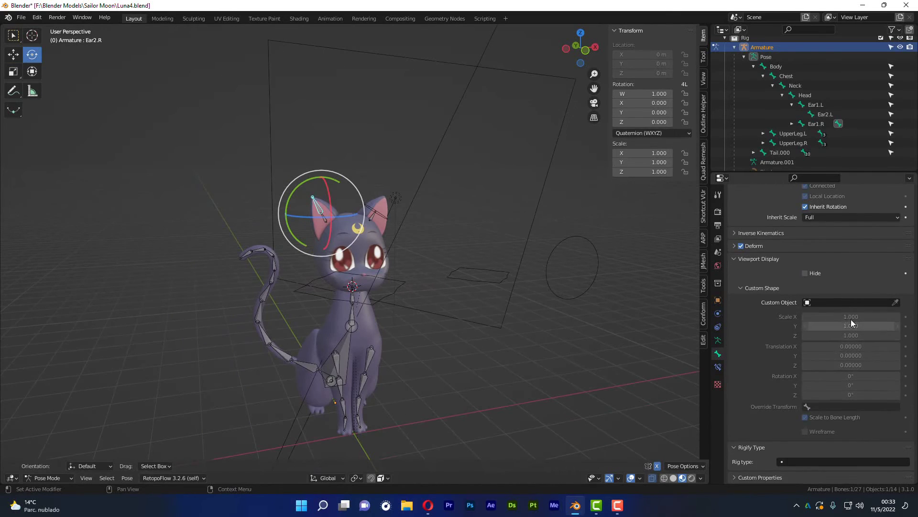
- Try picking the circle with the eyedropper, then set Circle as Ear2.R's custom shape
click(895, 302)
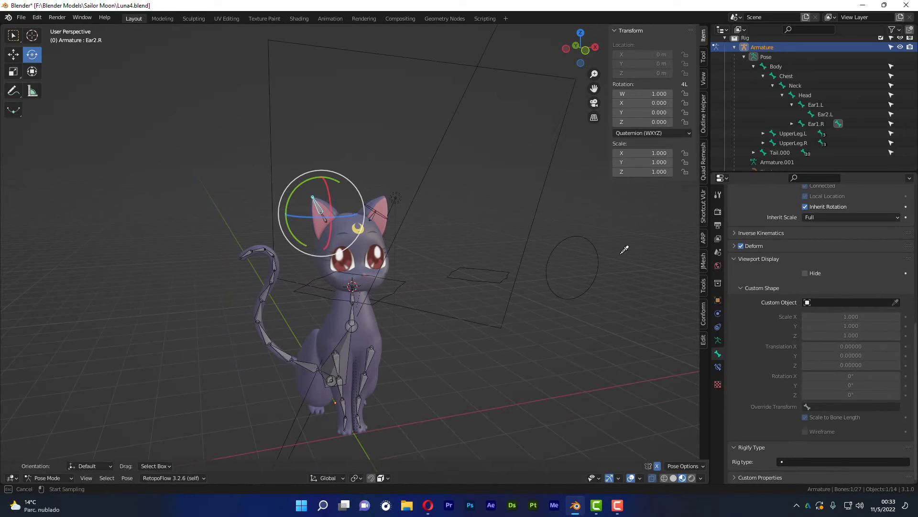
click(572, 233)
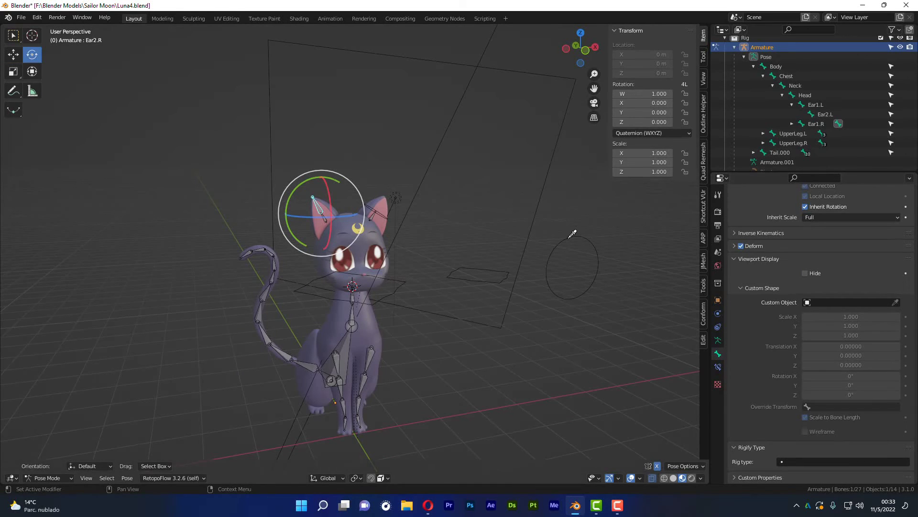
click(895, 302)
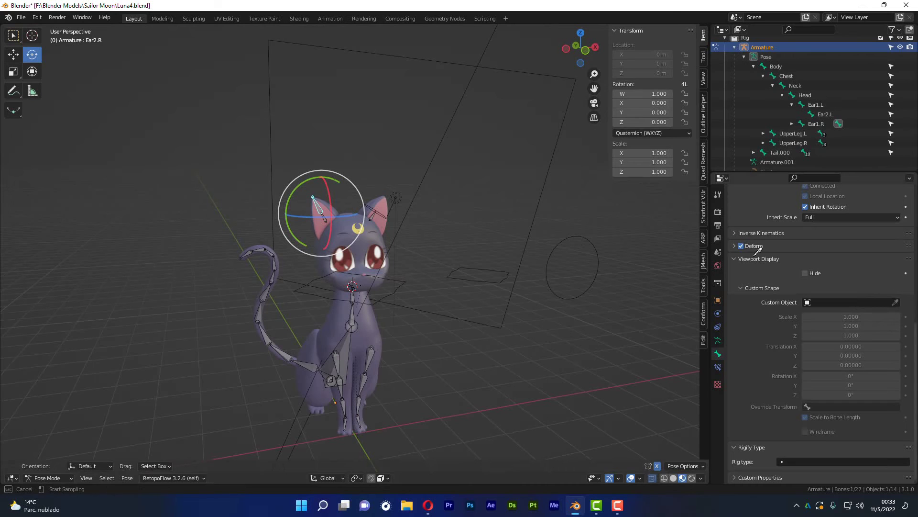
click(573, 233)
mouse_move(602, 279)
middle_down()
mouse_move(496, 261)
mouse_move(531, 264)
middle_up()
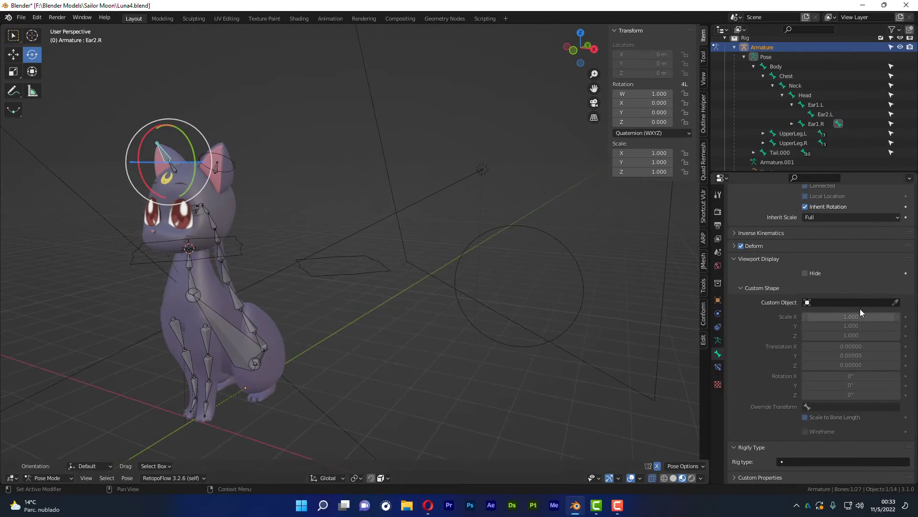
click(809, 305)
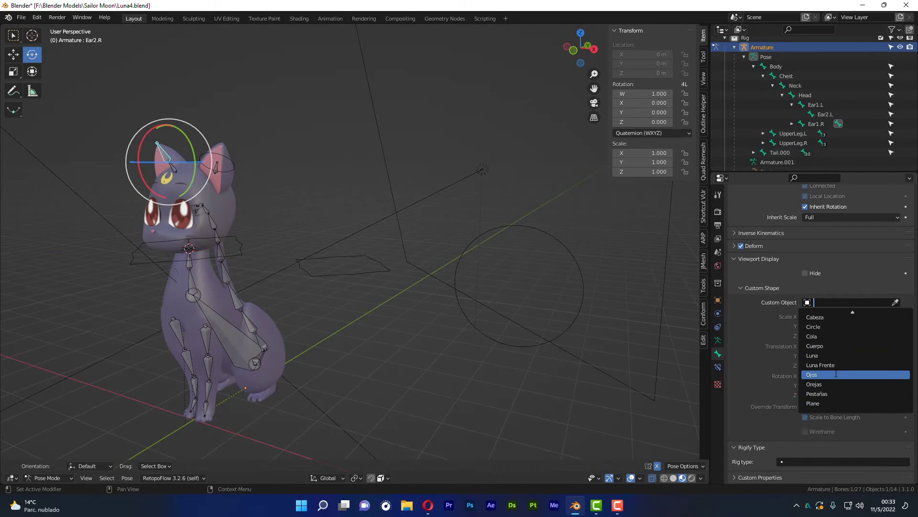
click(822, 327)
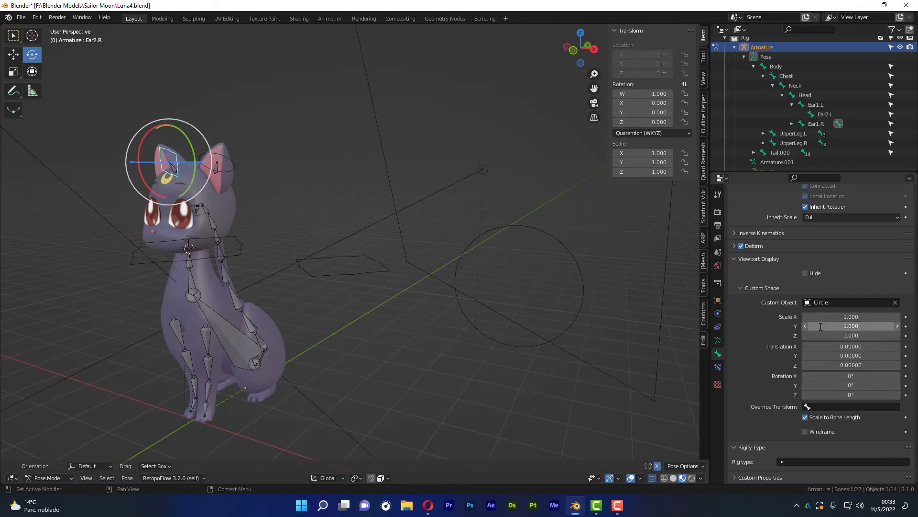
- Replace Ear2.R's custom shape with BezierCircle from the Custom Object list
click(809, 303)
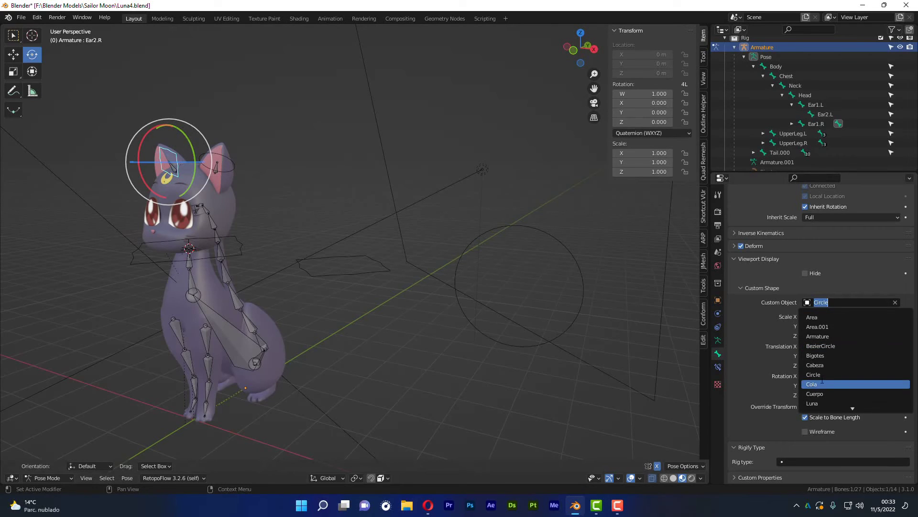
scroll(821, 385, up, 3)
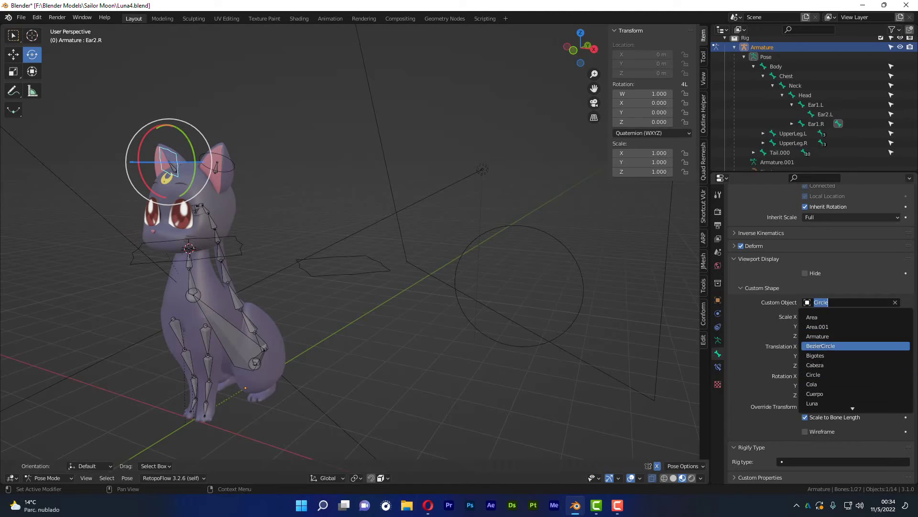
scroll(821, 356, down, 5)
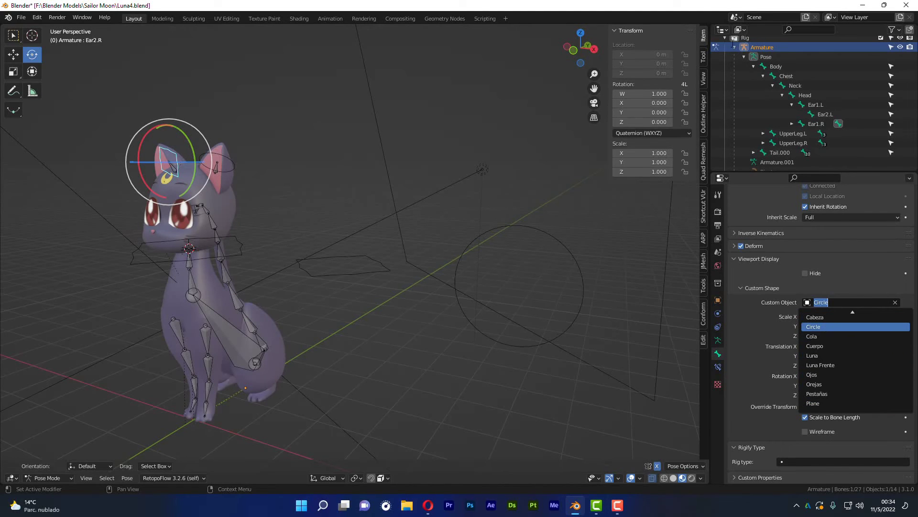
click(821, 327)
click(734, 47)
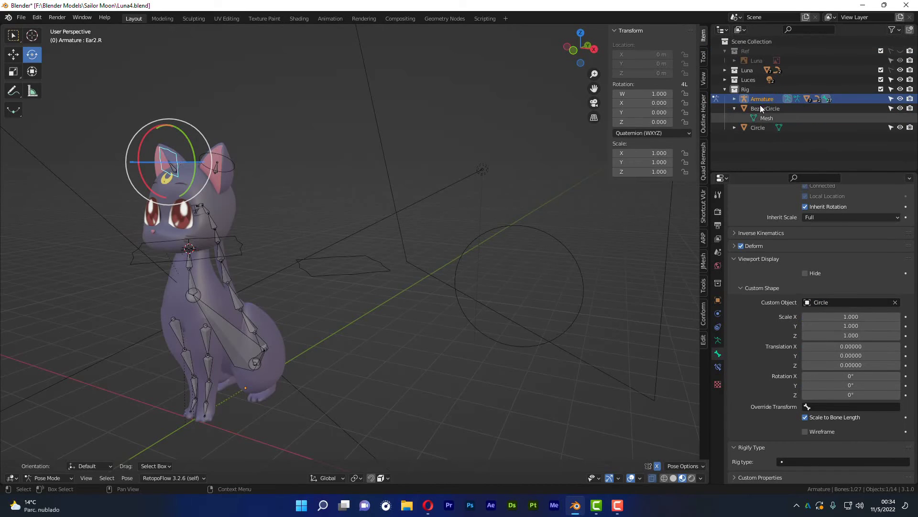
click(818, 302)
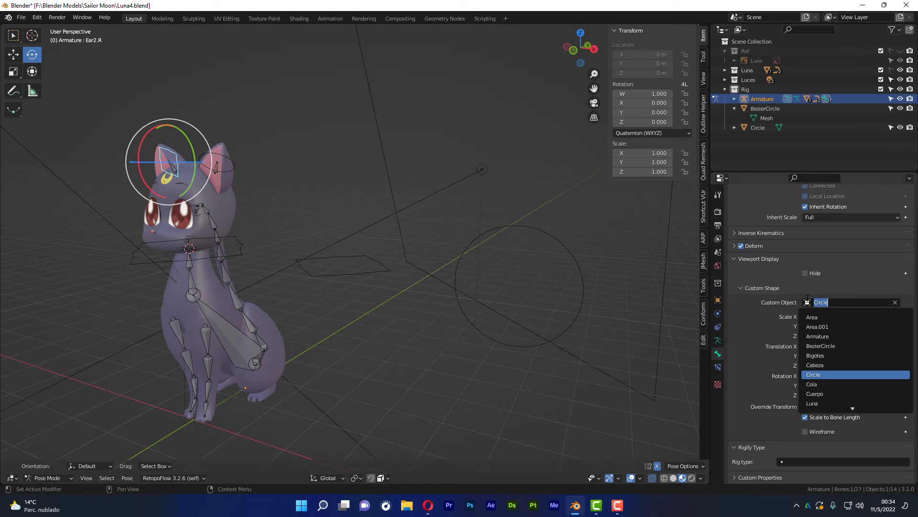
click(828, 346)
- Deselect the ear bone and review the circle shapes on the rig from several angles
middle_drag(241, 170, 275, 169)
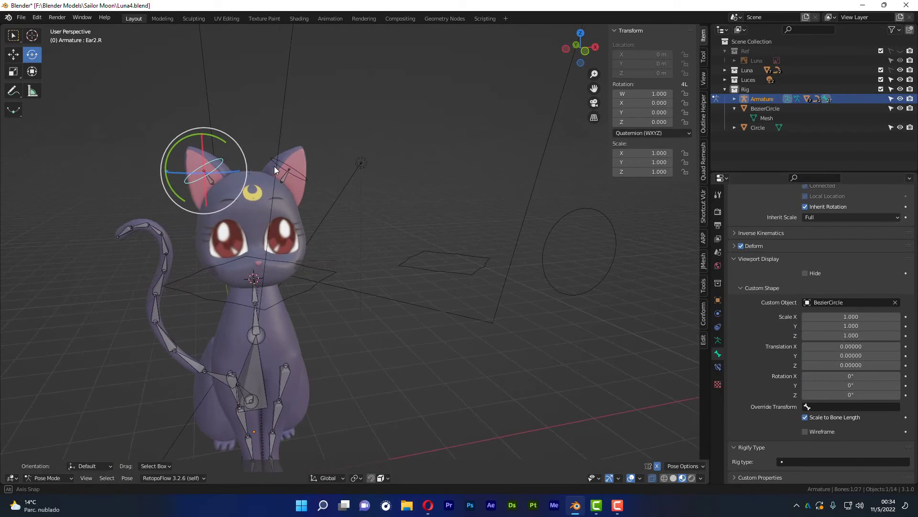
click(347, 125)
middle_drag(347, 126, 257, 156)
scroll(268, 150, down, 2)
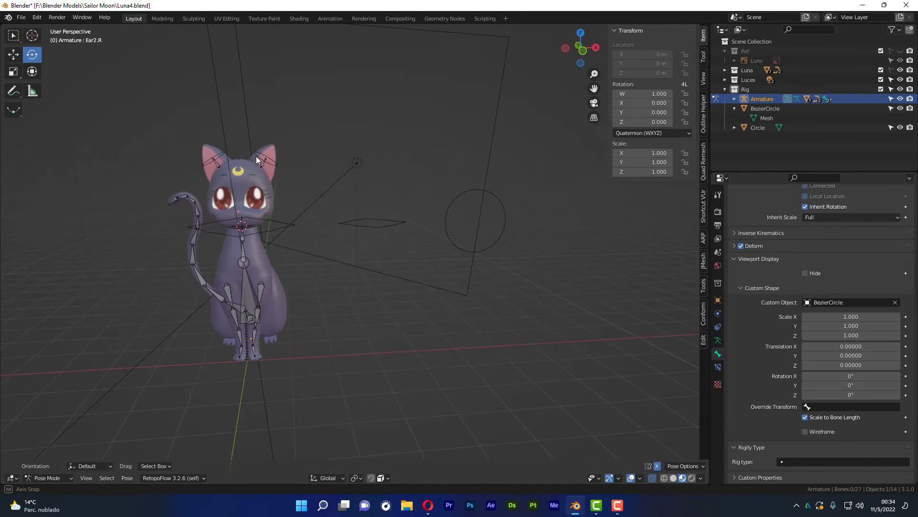
scroll(272, 163, up, 1)
scroll(288, 165, up, 2)
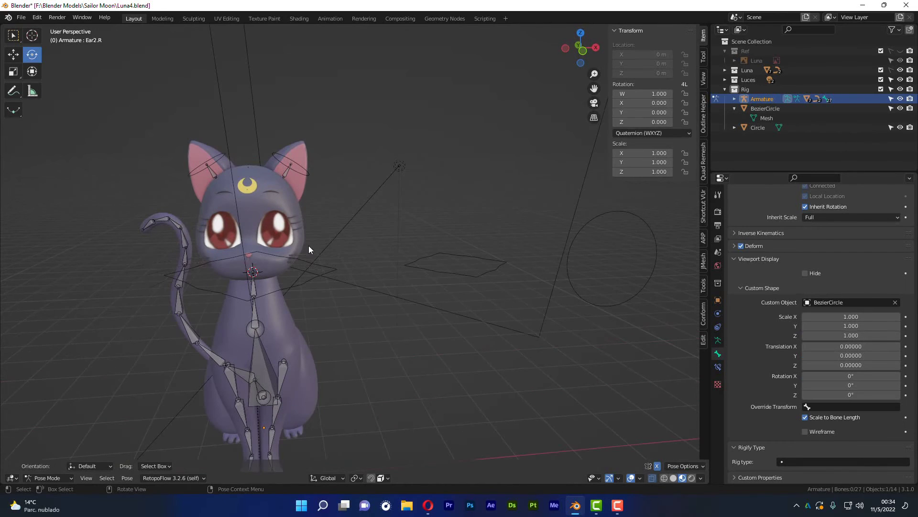
middle_drag(309, 246, 310, 278)
middle_drag(334, 338, 314, 323)
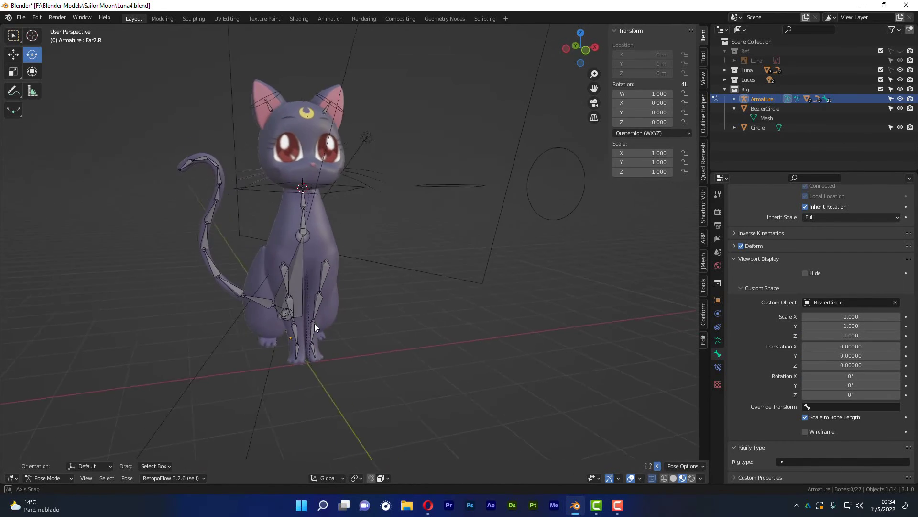
scroll(320, 314, up, 2)
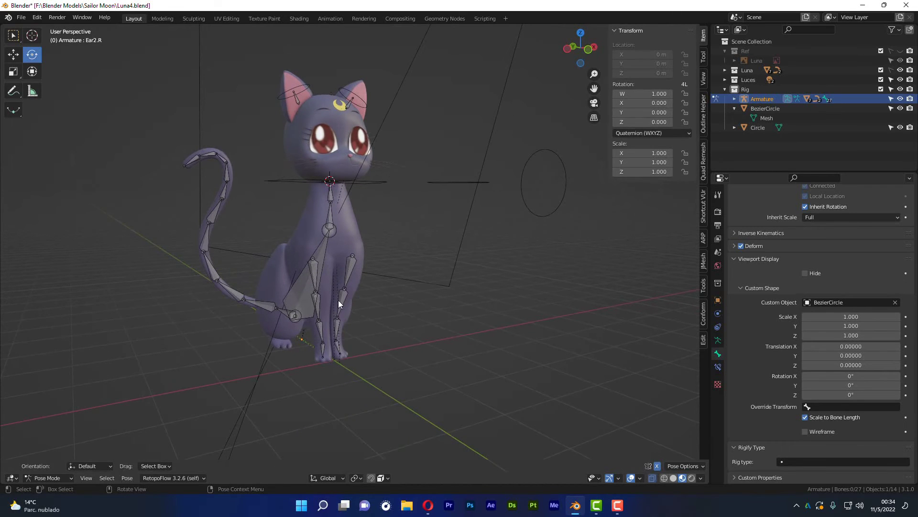
mouse_move(548, 180)
middle_down()
mouse_move(517, 184)
mouse_move(541, 212)
mouse_move(460, 232)
middle_up()
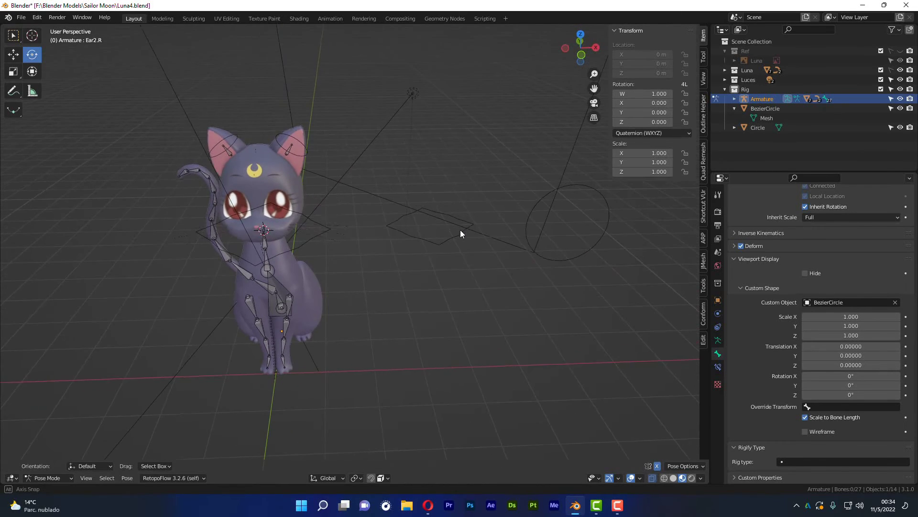
click(718, 341)
- Select the Ear2.L bone, inspect the cat's head, then deselect it
middle_drag(523, 235, 480, 251)
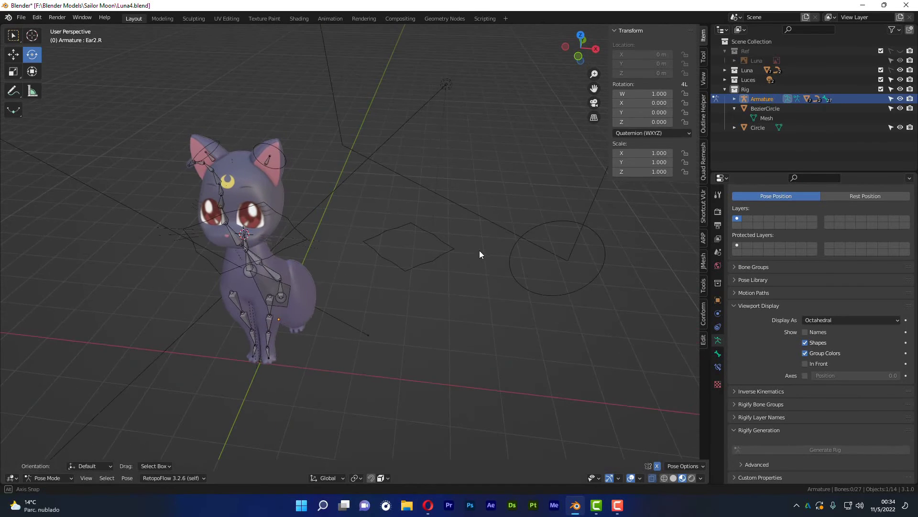
middle_drag(247, 188, 268, 177)
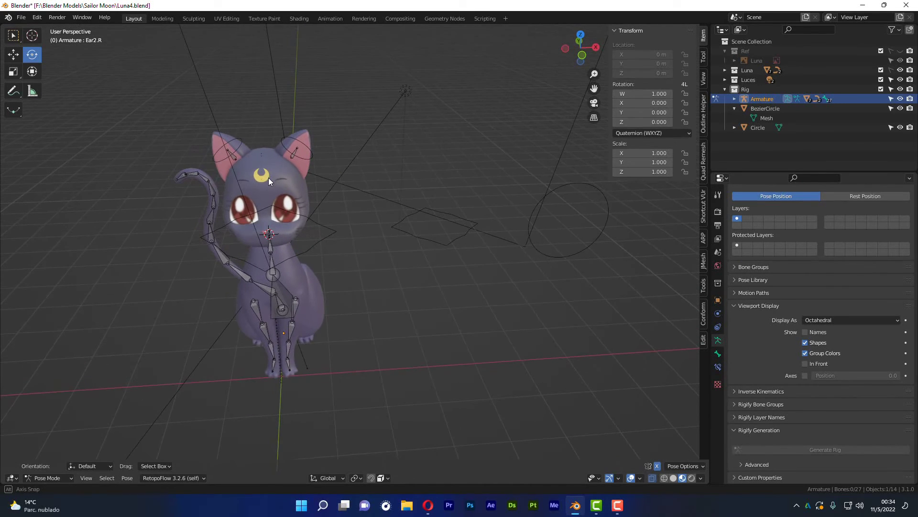
click(292, 153)
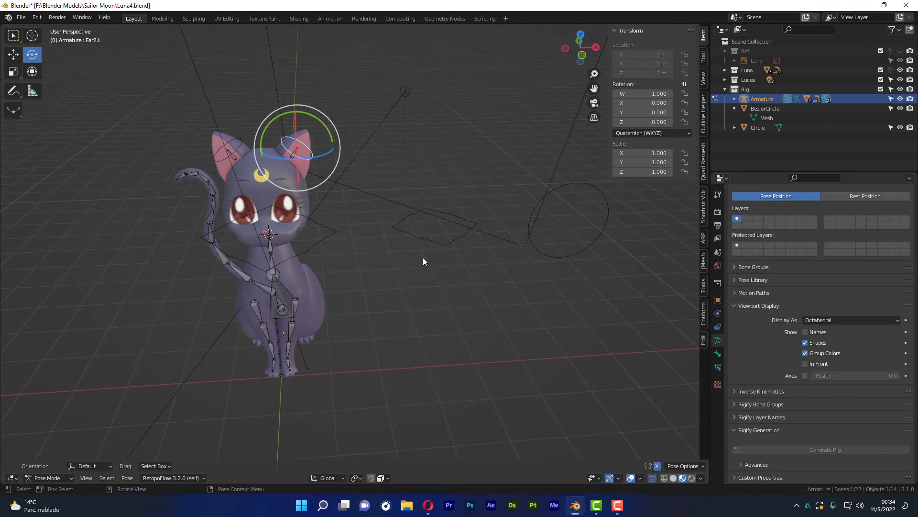
middle_drag(423, 258, 375, 191)
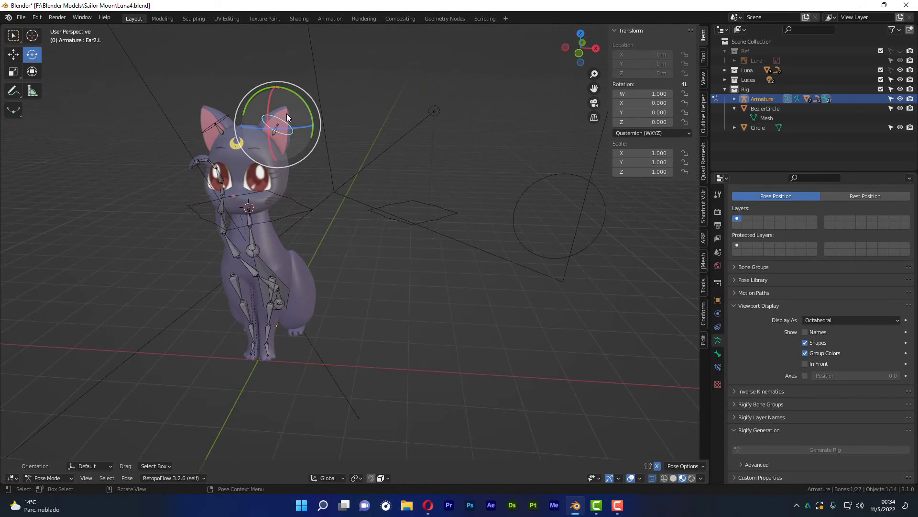
scroll(296, 165, up, 4)
mouse_move(320, 208)
middle_down()
mouse_move(314, 224)
mouse_move(337, 254)
middle_up()
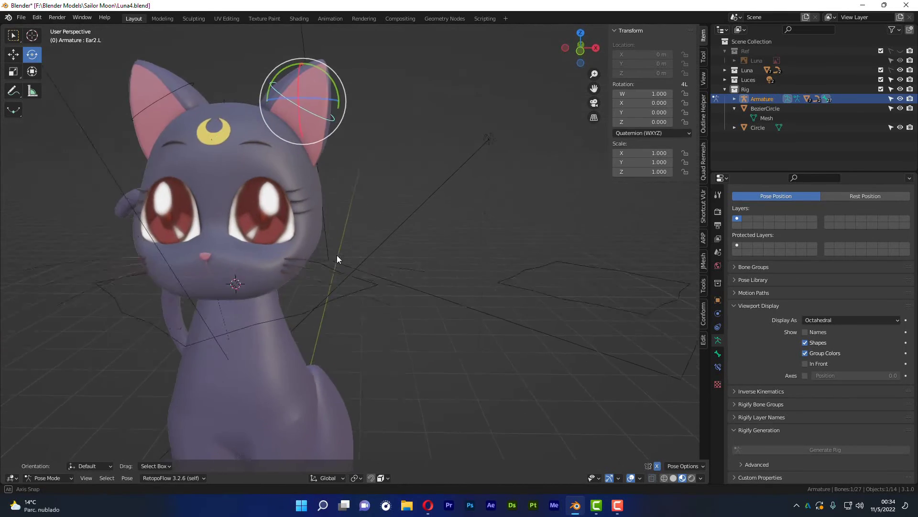
scroll(409, 207, down, 5)
click(394, 204)
middle_drag(394, 204, 294, 197)
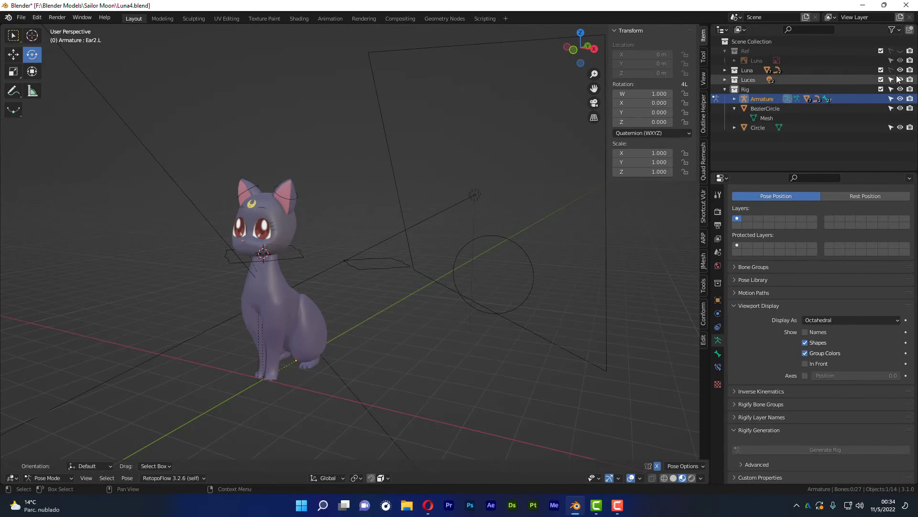
middle_drag(460, 174, 522, 373)
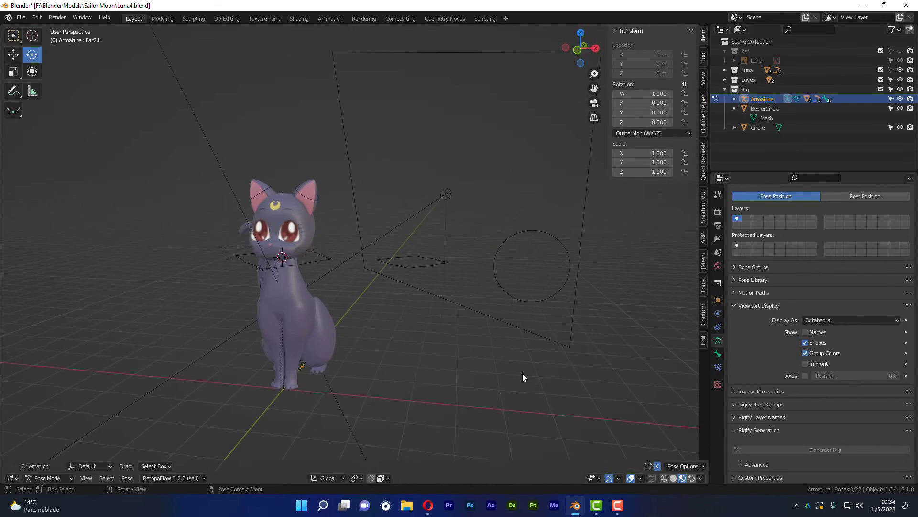
- Switch the viewport to Rendered shading and select the Ear2.R bone
click(692, 477)
middle_drag(301, 208, 360, 202)
scroll(384, 186, up, 3)
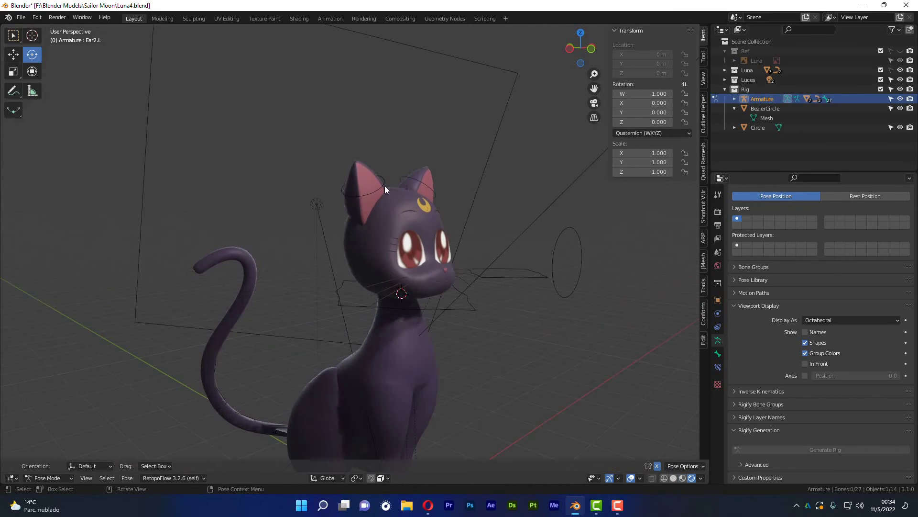
click(380, 185)
mouse_move(503, 200)
middle_down()
mouse_move(471, 203)
mouse_move(377, 257)
middle_up()
- Set the transform orientation to Local and turn off X-Mirror posing
key(comma)
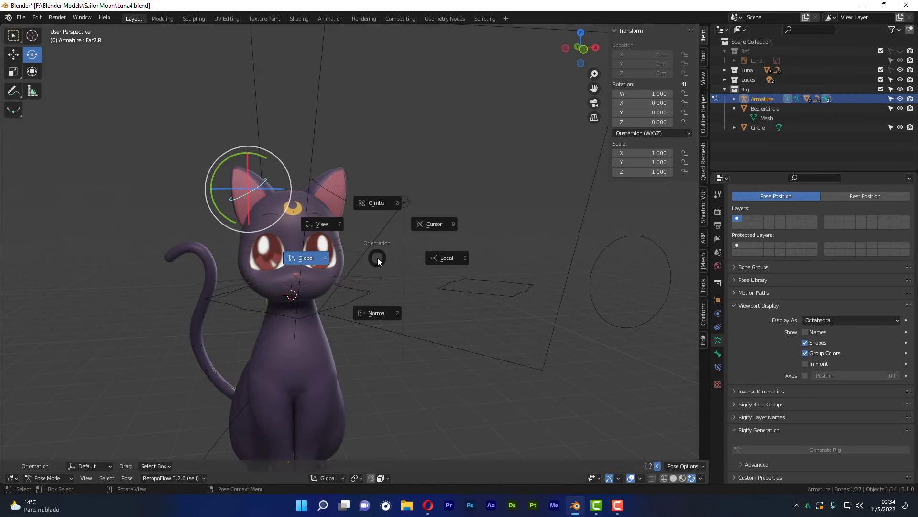
click(446, 257)
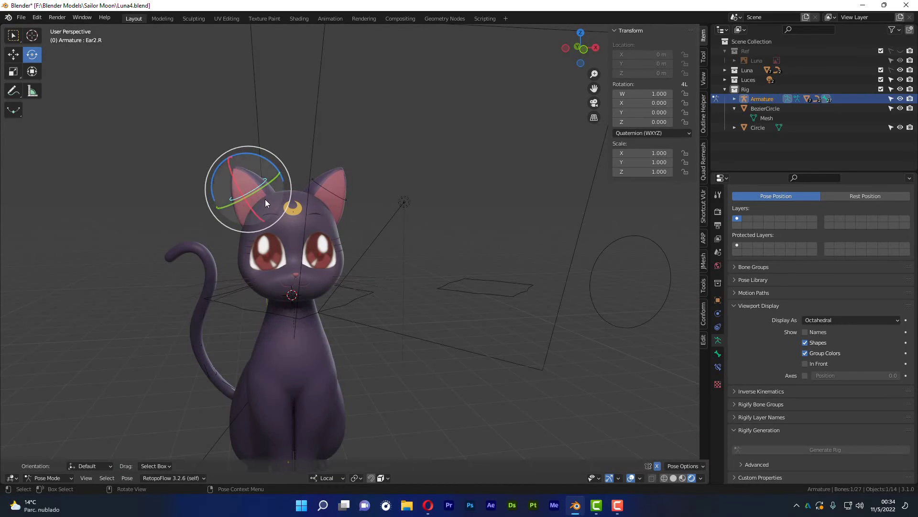
drag(231, 171, 231, 184)
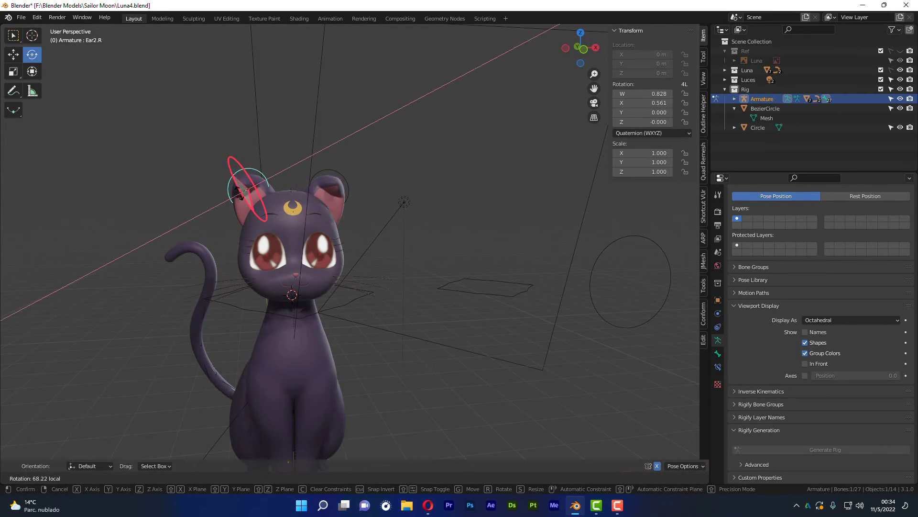
key(Escape)
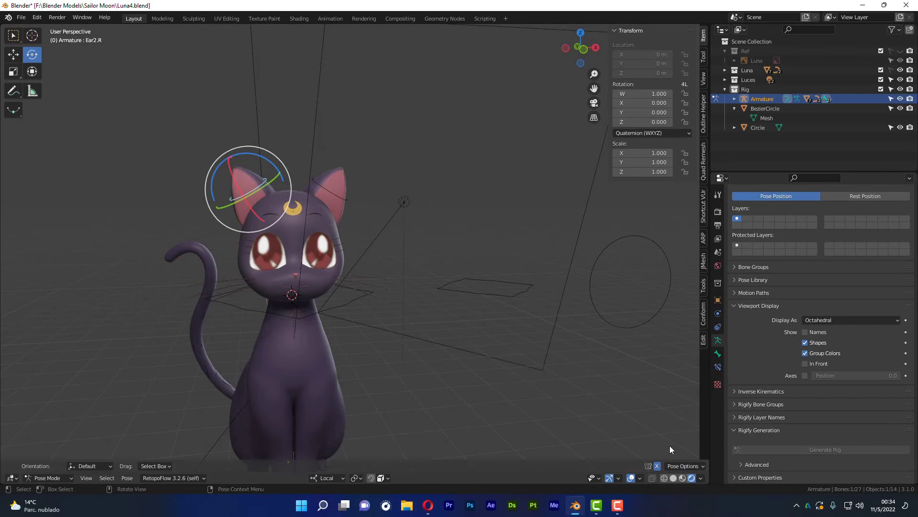
click(656, 467)
- Tilt Ear2.L about its local X axis to quaternion W 0.947, X 0.321
middle_drag(401, 193, 299, 191)
scroll(251, 203, up, 3)
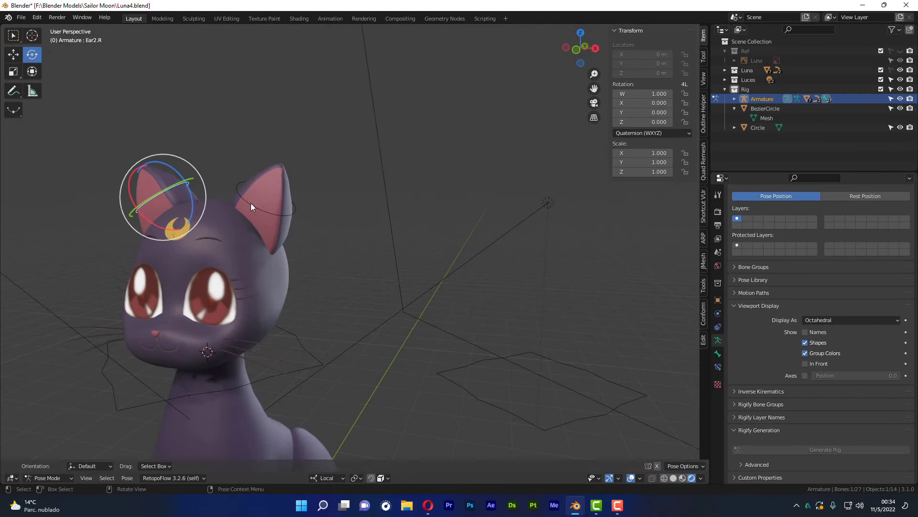
click(251, 208)
drag(269, 177, 251, 188)
scroll(265, 203, down, 3)
middle_drag(265, 203, 223, 181)
drag(214, 184, 224, 176)
mouse_move(224, 176)
middle_down()
mouse_move(280, 205)
mouse_move(239, 202)
mouse_move(280, 206)
mouse_move(277, 196)
middle_up()
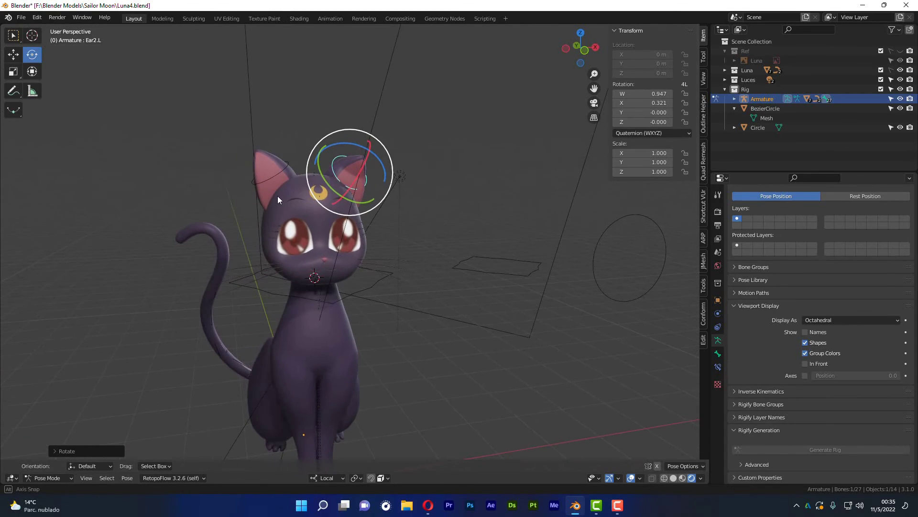
- Try rotating the Ear2.R bone, then cancel the rotation
click(267, 171)
drag(274, 138, 255, 138)
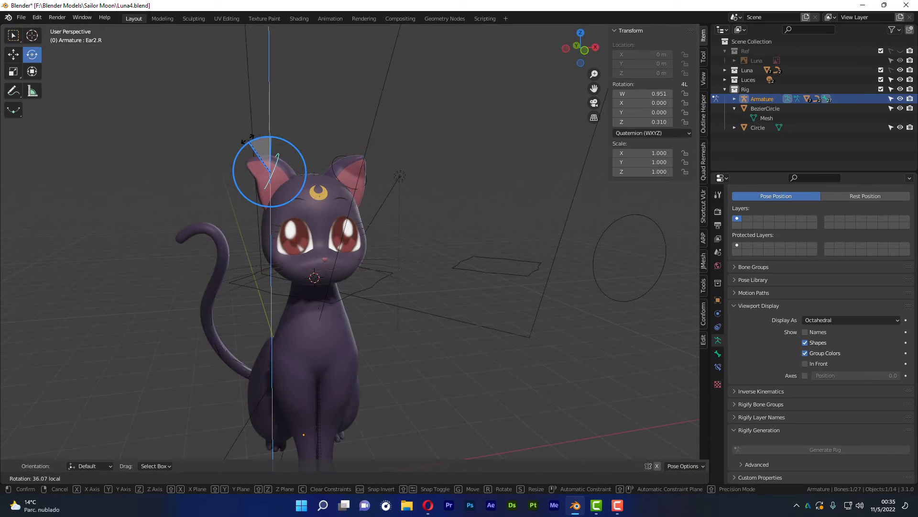
right_click(257, 145)
scroll(272, 173, up, 3)
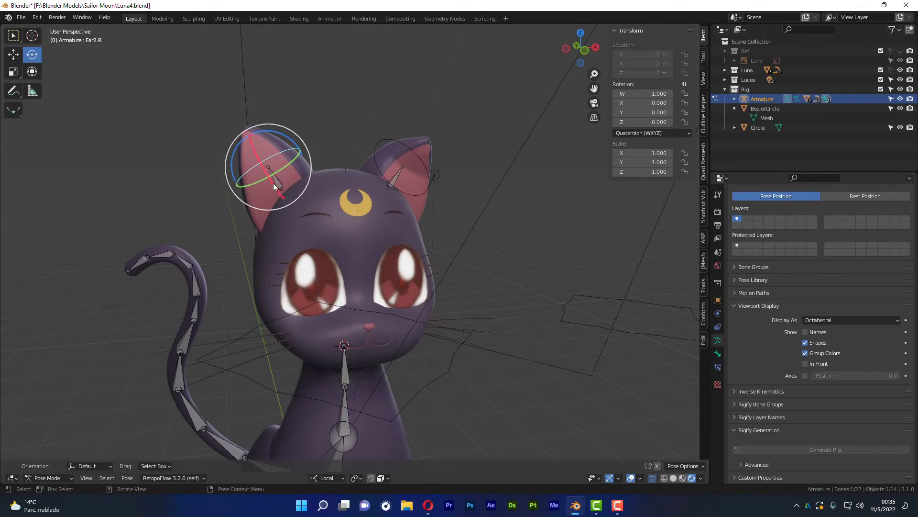
- Rotate the lower right ear bone Ear1.R about Z on the blue ring
click(280, 182)
drag(301, 164, 288, 150)
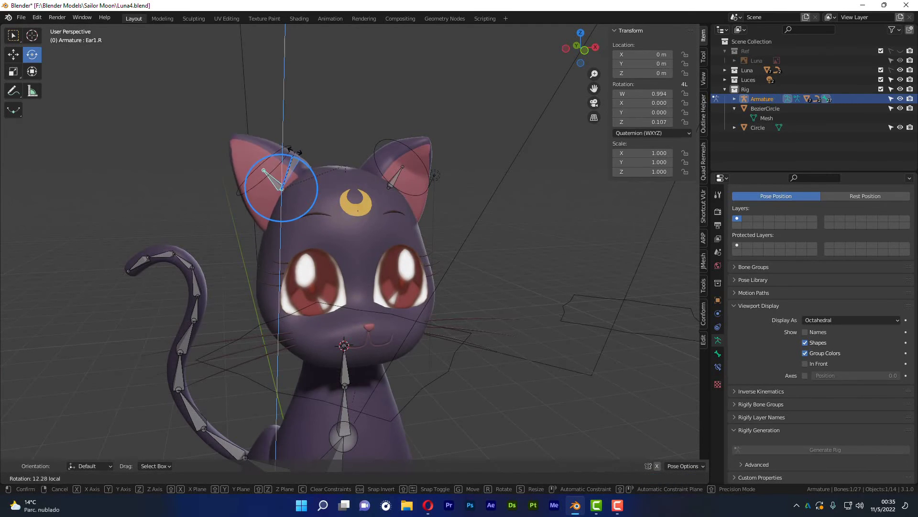
drag(288, 150, 290, 184)
click(12, 54)
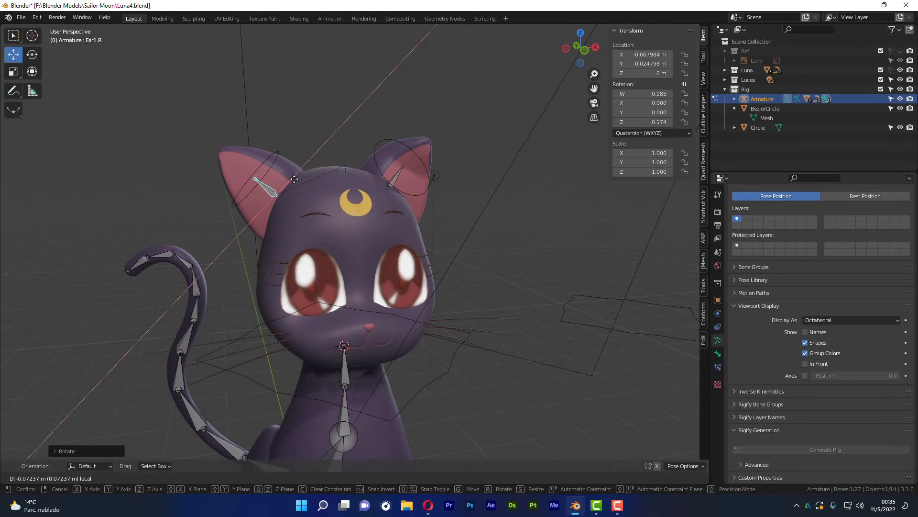
key(Escape)
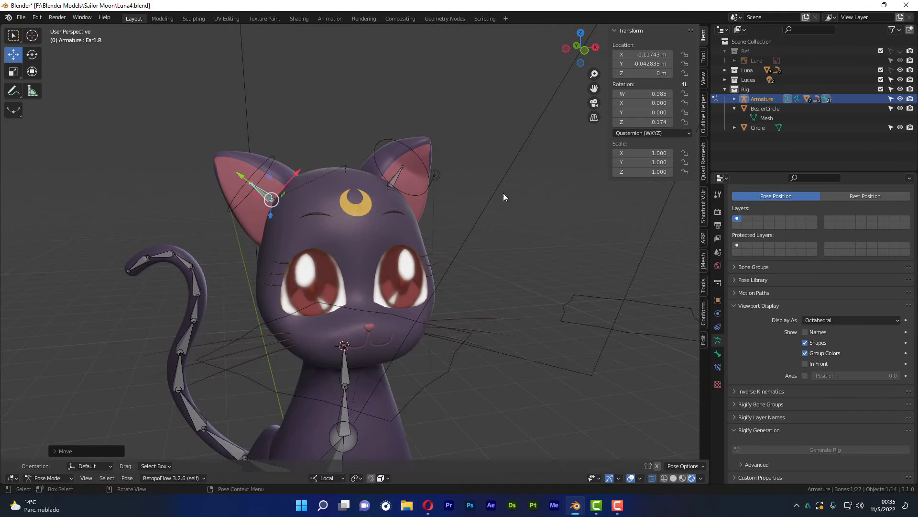
click(478, 181)
- Tilt the Ear2.L bone further about its local axis with the Rotate tool
click(425, 163)
middle_drag(471, 194, 65, 105)
click(30, 56)
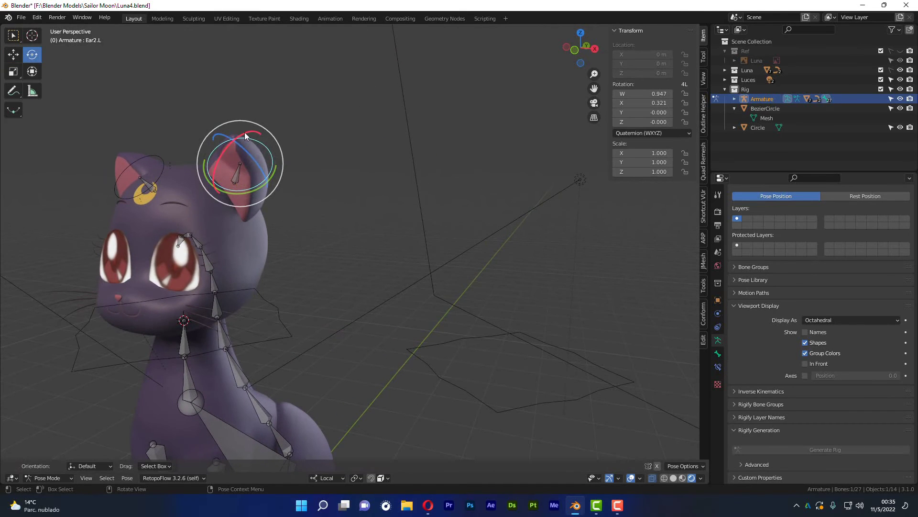
mouse_move(245, 135)
mouse_down()
mouse_move(232, 139)
mouse_move(295, 167)
mouse_up()
key(Escape)
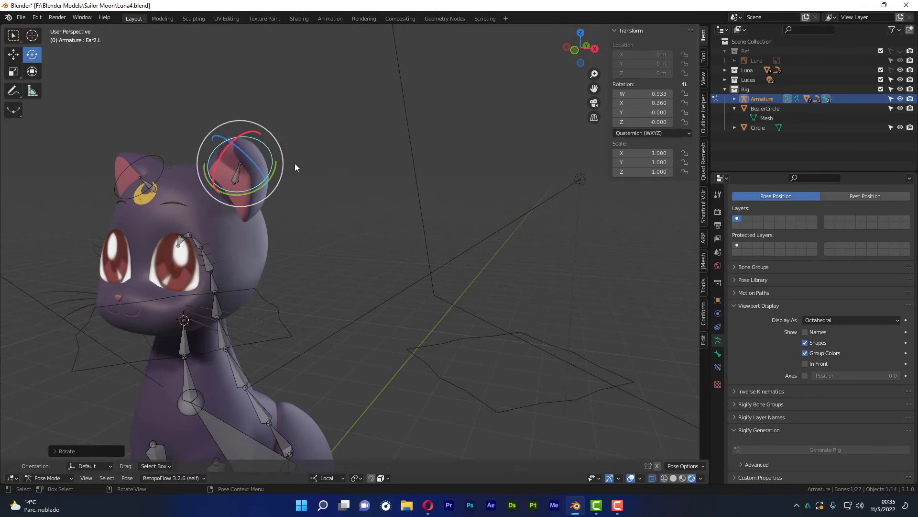
click(295, 163)
scroll(282, 192, down, 5)
mouse_move(272, 212)
middle_down()
mouse_move(349, 238)
mouse_move(309, 246)
mouse_move(276, 219)
mouse_move(290, 222)
mouse_move(298, 196)
mouse_move(193, 152)
middle_up()
scroll(266, 209, up, 3)
- Rotate Ear1.L about local X to quaternion W 0.986, X 0.166
click(290, 222)
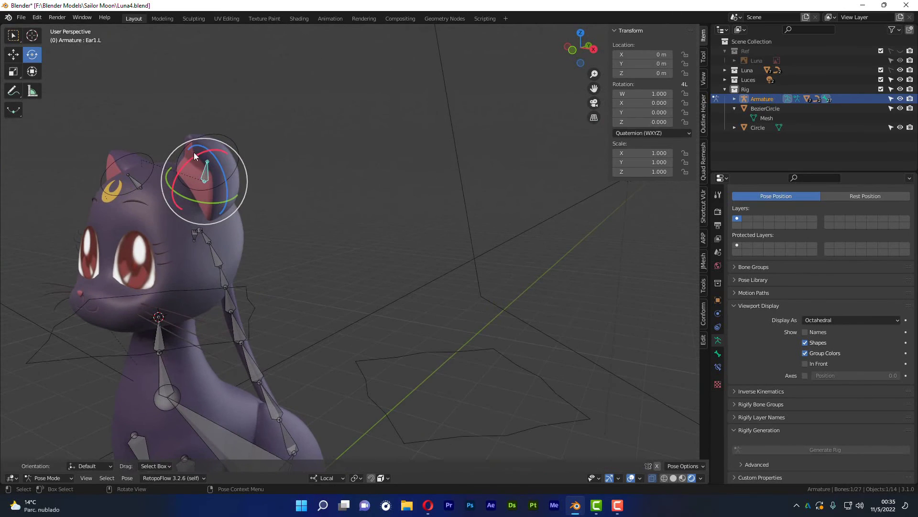
mouse_move(194, 152)
mouse_down()
mouse_move(185, 159)
mouse_move(192, 165)
mouse_up()
mouse_move(316, 188)
middle_down()
mouse_move(230, 172)
mouse_move(368, 190)
middle_up()
click(409, 196)
- Rotate the Head bone with the trackball so the cat's head turns and tilts sideways
scroll(408, 196, down, 3)
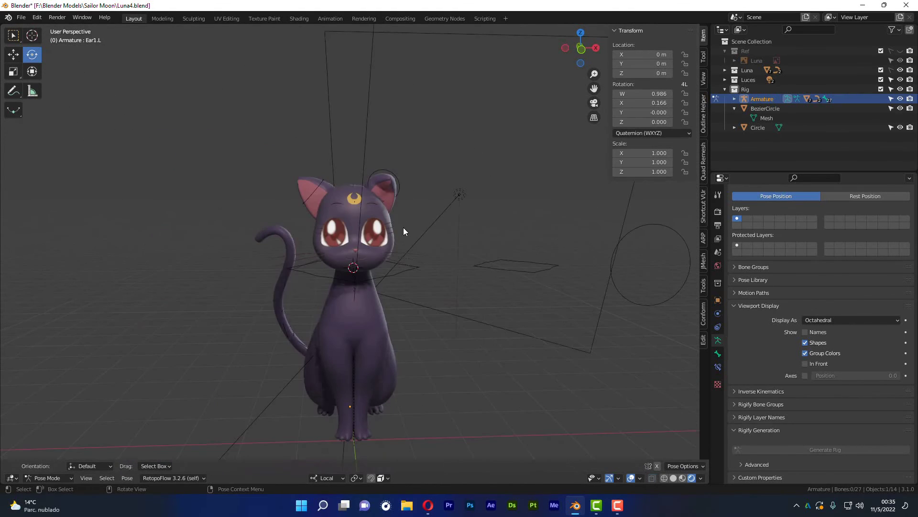
mouse_move(403, 228)
middle_down()
mouse_move(433, 222)
mouse_move(378, 200)
mouse_move(396, 212)
mouse_move(311, 104)
middle_up()
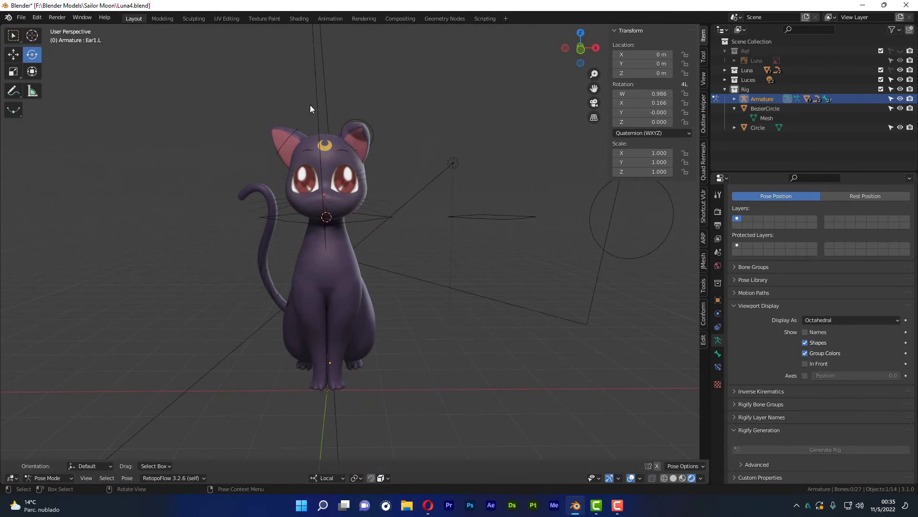
middle_drag(361, 171, 298, 238)
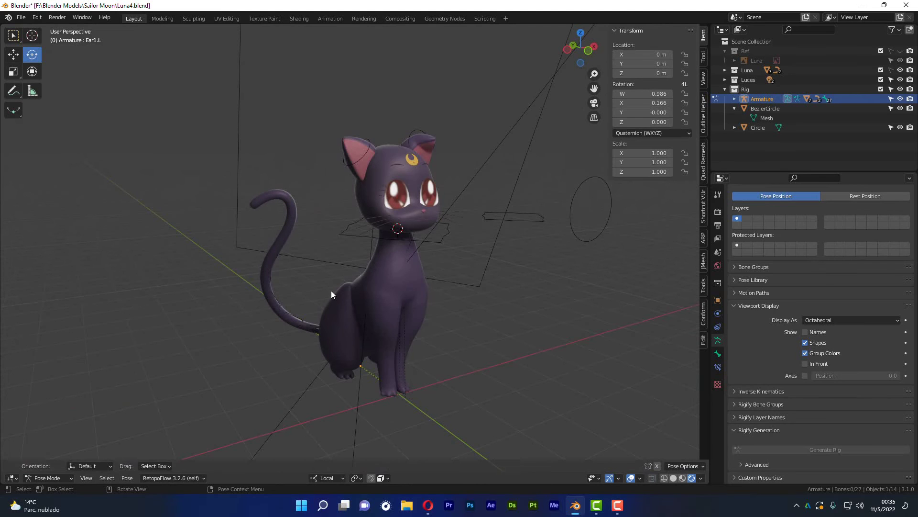
mouse_move(332, 292)
middle_down()
mouse_move(396, 312)
mouse_move(270, 247)
middle_up()
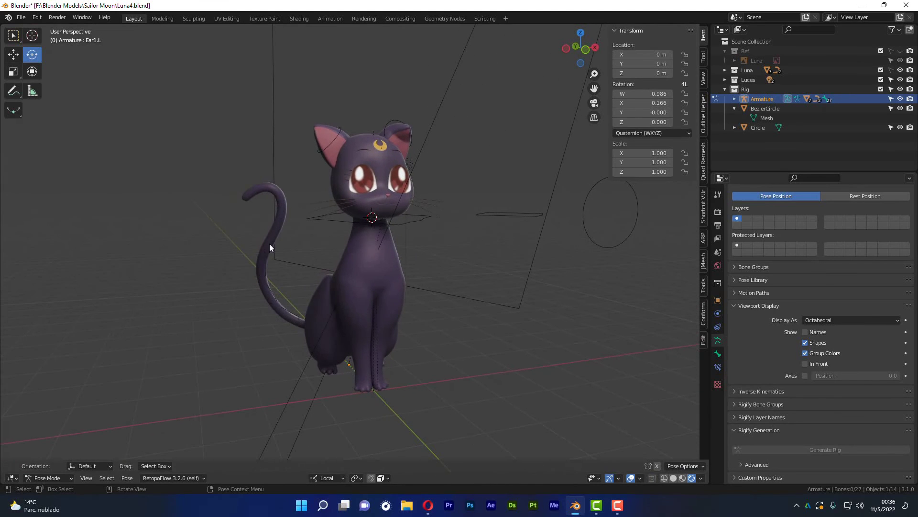
alt+middle_drag(394, 278, 364, 274)
mouse_move(369, 324)
middle_down()
mouse_move(396, 333)
mouse_move(404, 328)
mouse_move(399, 316)
mouse_move(415, 342)
mouse_move(378, 334)
mouse_move(385, 316)
middle_up()
scroll(363, 206, up, 3)
click(366, 212)
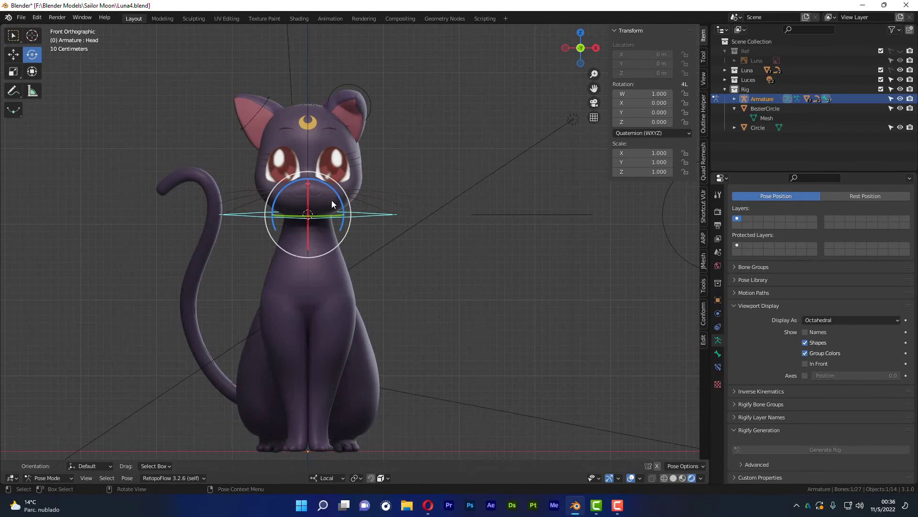
drag(331, 200, 285, 187)
middle_drag(286, 188, 459, 193)
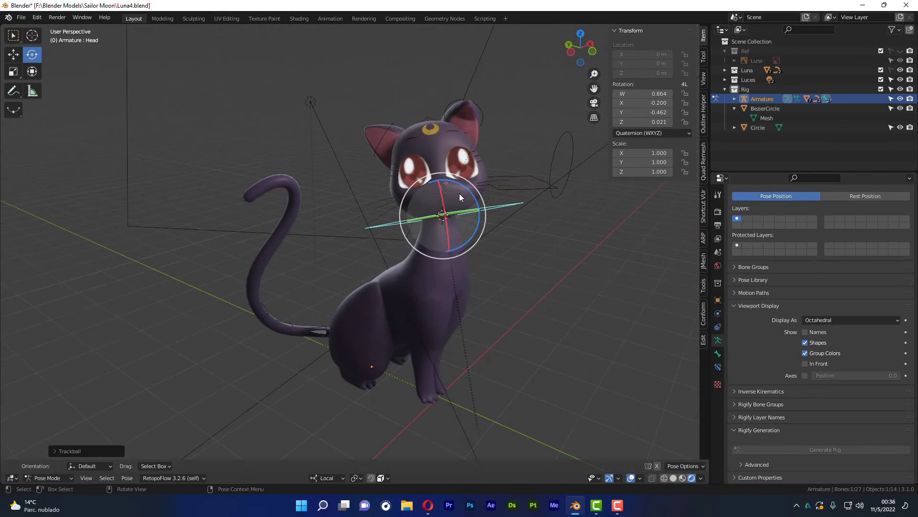
mouse_move(464, 225)
mouse_down()
mouse_move(413, 194)
mouse_move(558, 275)
mouse_up()
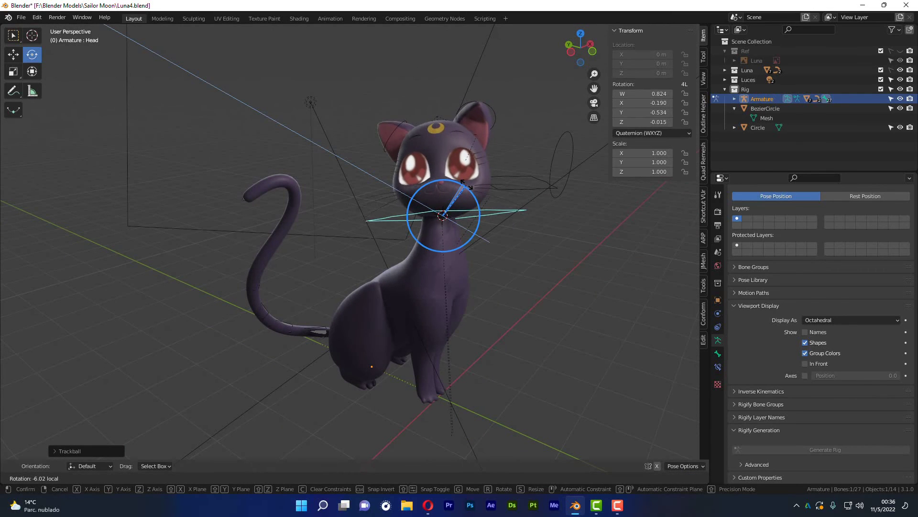
- Deselect the Head bone and orbit around the cat to review the turned head
click(559, 275)
middle_drag(559, 275, 425, 255)
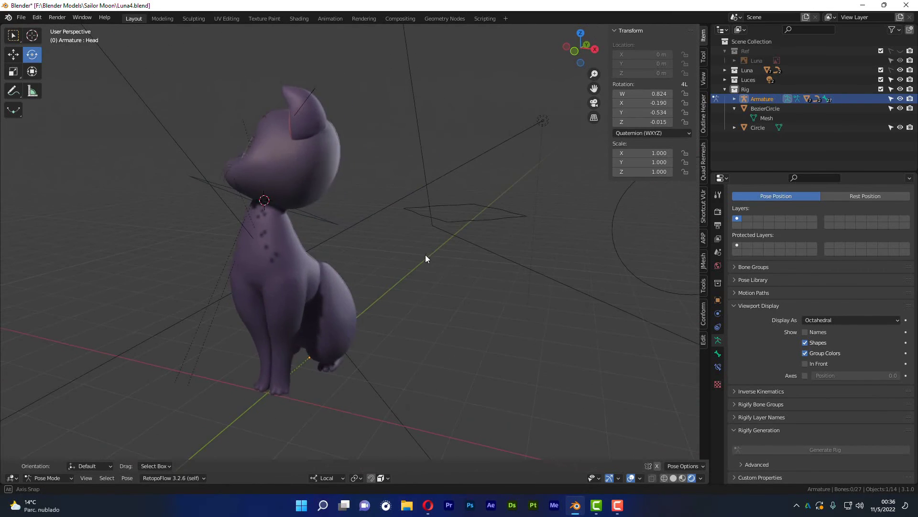
mouse_move(249, 235)
middle_down()
mouse_move(282, 255)
mouse_move(205, 255)
mouse_move(420, 253)
mouse_move(325, 248)
mouse_move(530, 267)
mouse_move(423, 261)
mouse_move(512, 266)
mouse_move(465, 239)
mouse_move(299, 243)
mouse_move(339, 232)
mouse_move(325, 198)
mouse_move(393, 206)
mouse_move(395, 156)
middle_up()
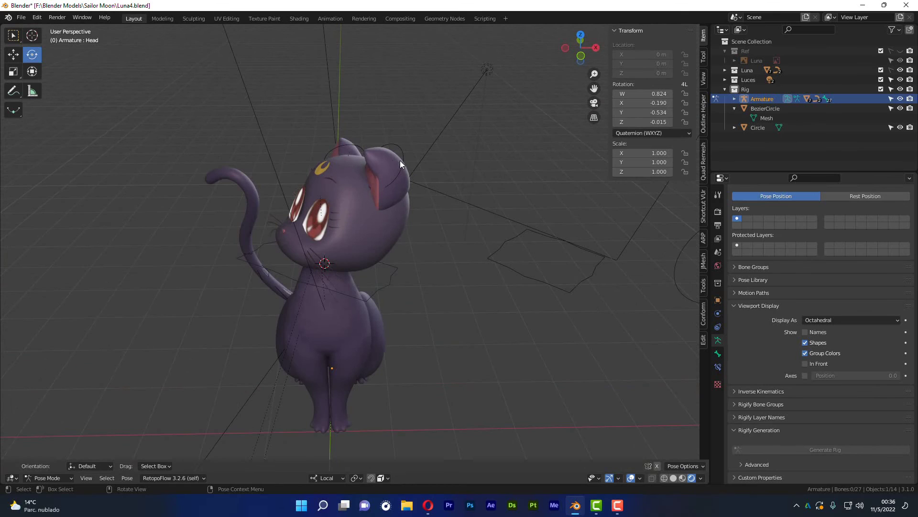
mouse_move(354, 260)
middle_down()
mouse_move(338, 239)
mouse_move(391, 151)
middle_up()
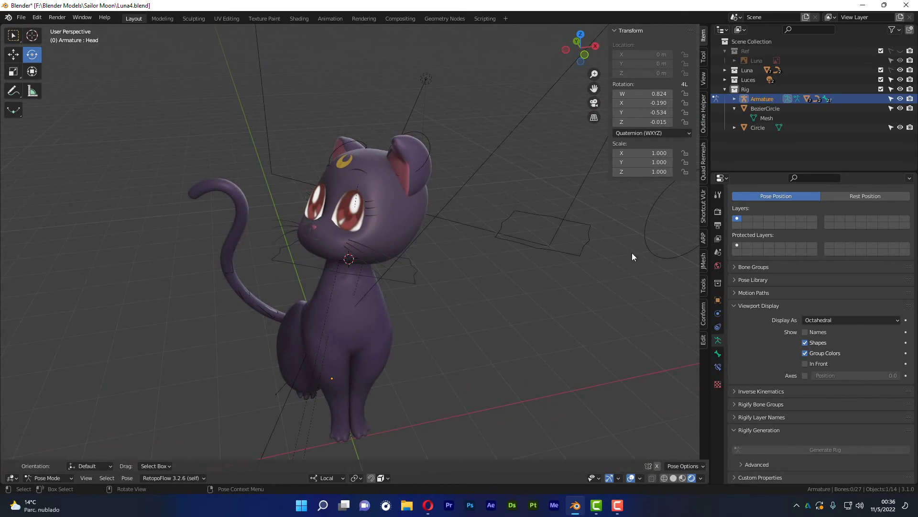
mouse_move(441, 282)
middle_down()
mouse_move(419, 265)
mouse_move(538, 257)
mouse_move(468, 247)
mouse_move(527, 271)
mouse_move(545, 240)
mouse_move(466, 239)
middle_up()
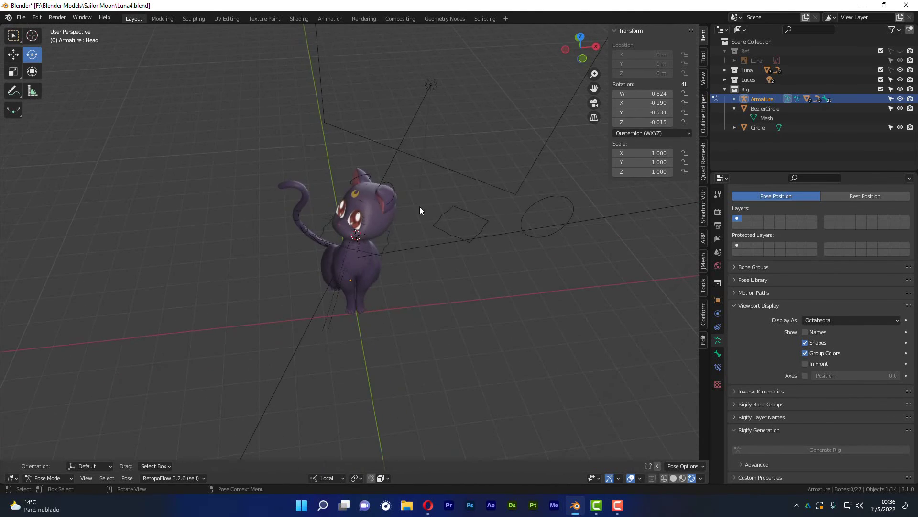
- Switch the armature's visible bone layer from layer 2 to layer 1
click(390, 183)
mouse_move(403, 208)
middle_down()
mouse_move(445, 223)
mouse_move(354, 216)
mouse_move(393, 202)
mouse_move(388, 174)
middle_up()
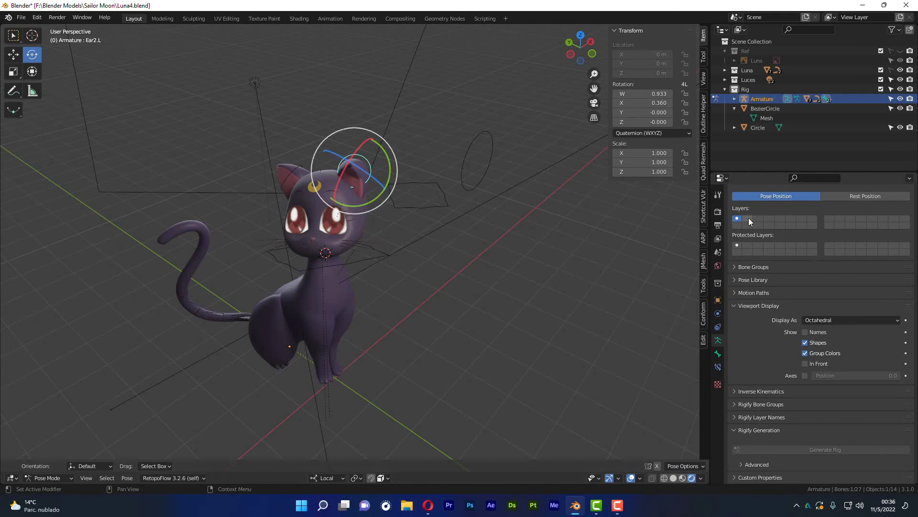
click(748, 218)
middle_drag(435, 277, 629, 276)
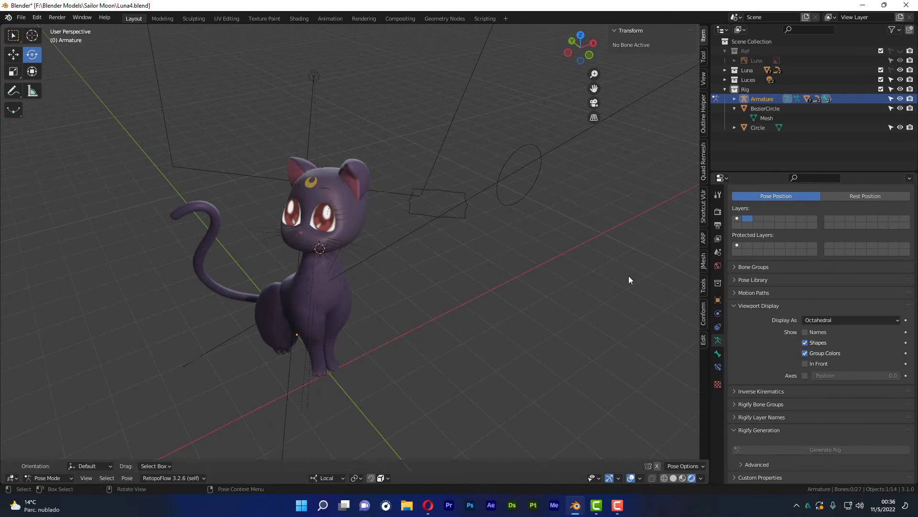
click(737, 218)
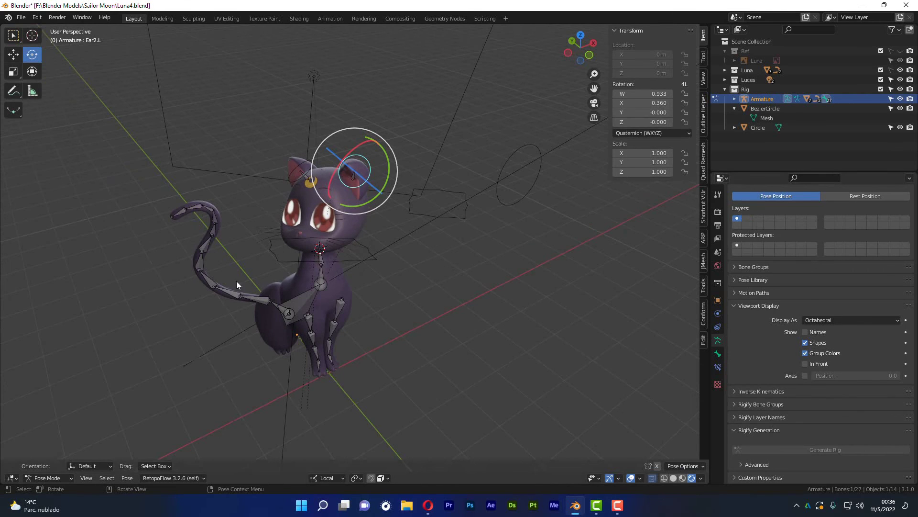
- Deselect Ear2.L and bring up the Ctrl+Tab mode pie menu
middle_drag(371, 239, 429, 233)
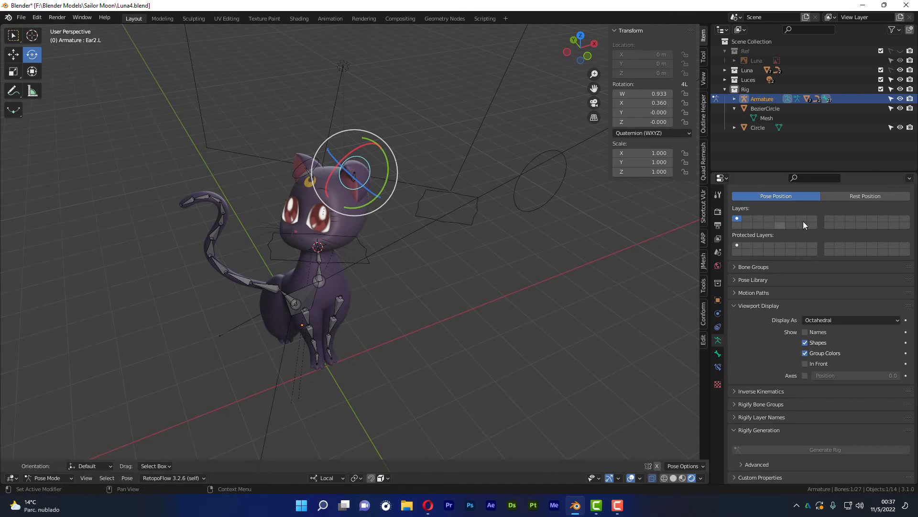
click(472, 215)
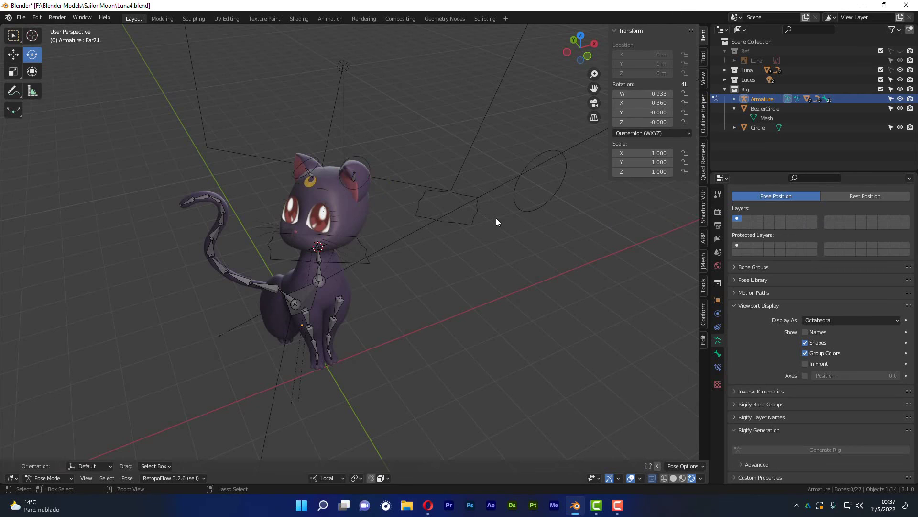
key(ctrl+Tab)
- Return to Object Mode and select the BezierCircle and Circle control curves together
click(424, 218)
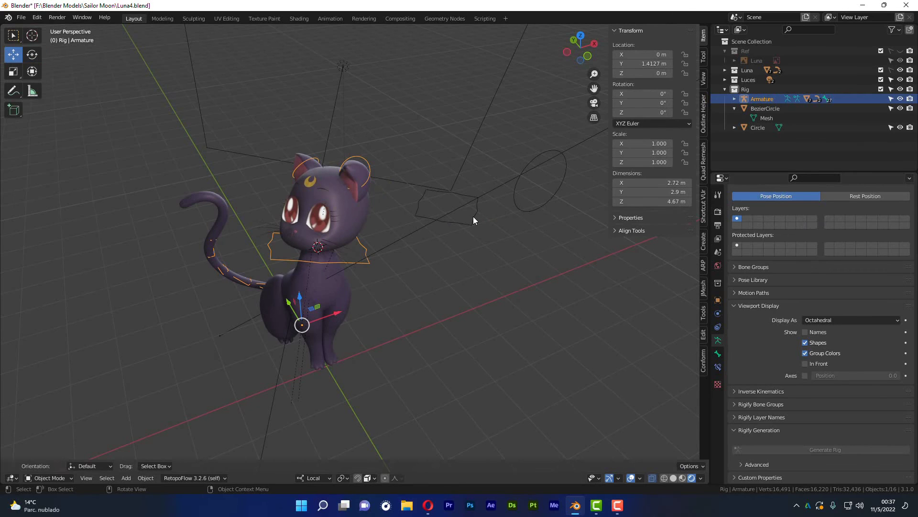
click(473, 216)
shift+click(518, 205)
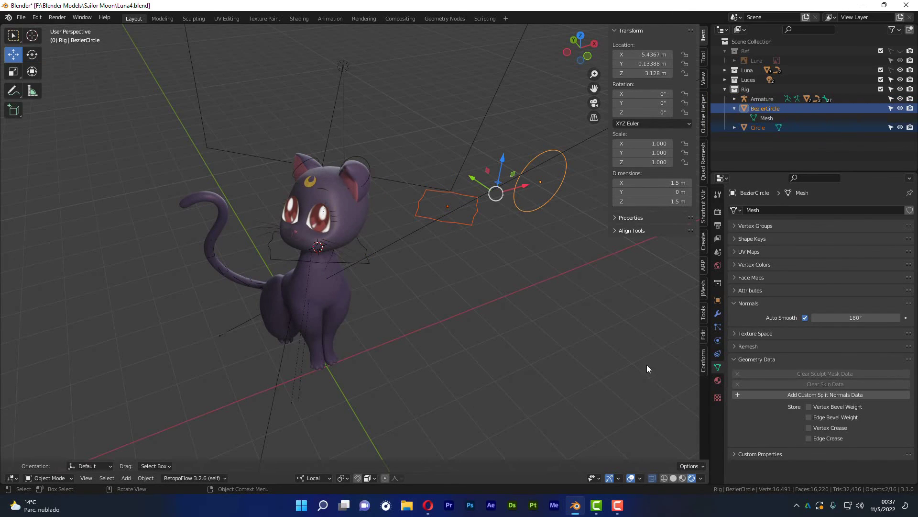
click(368, 163)
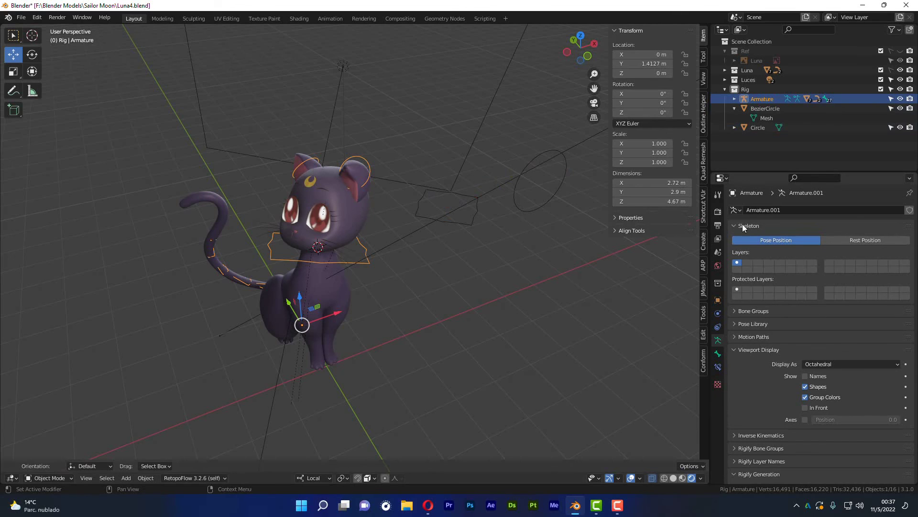
click(469, 223)
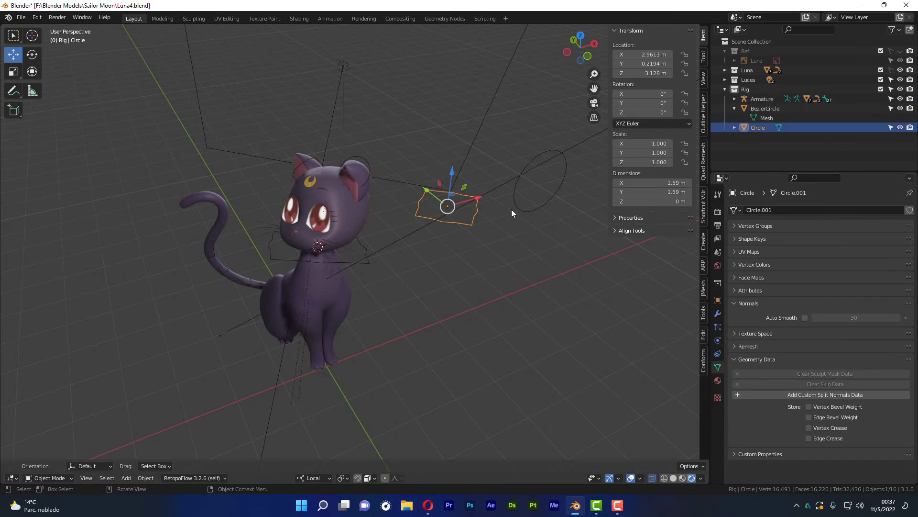
click(517, 204)
shift+click(474, 218)
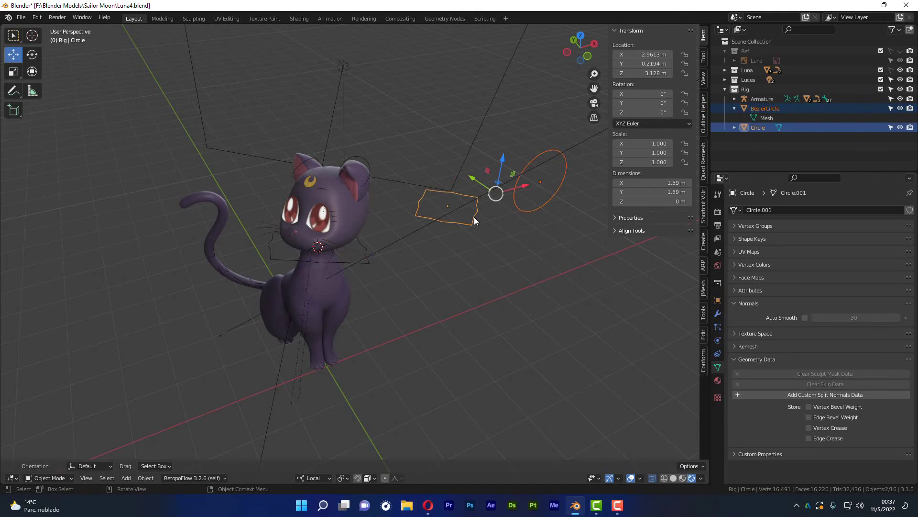
- Move both curves into a new collection named 'Formas Control', then collapse it in the Outliner
key(m)
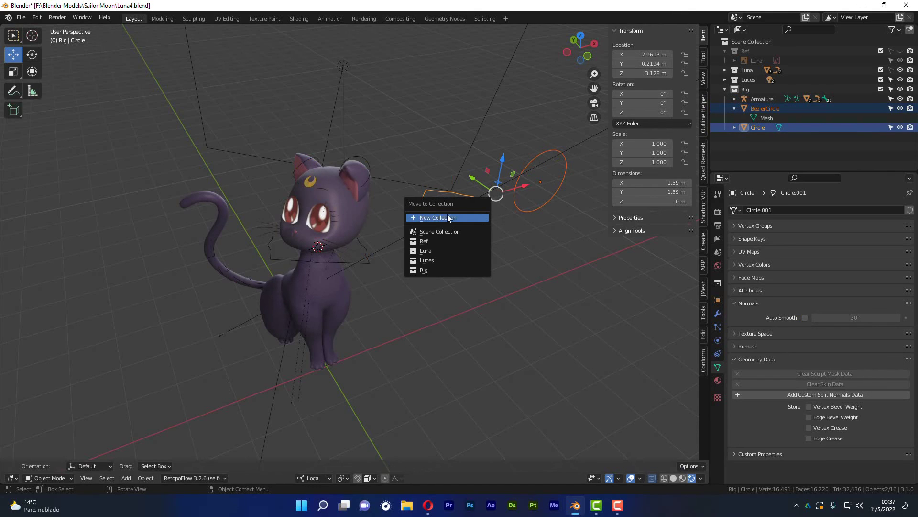
click(443, 218)
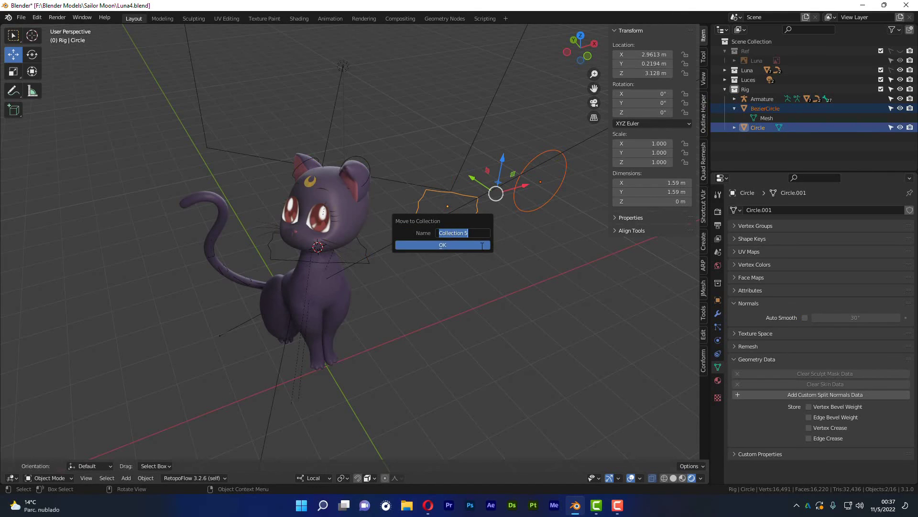
text(Formas Control)
key(Return)
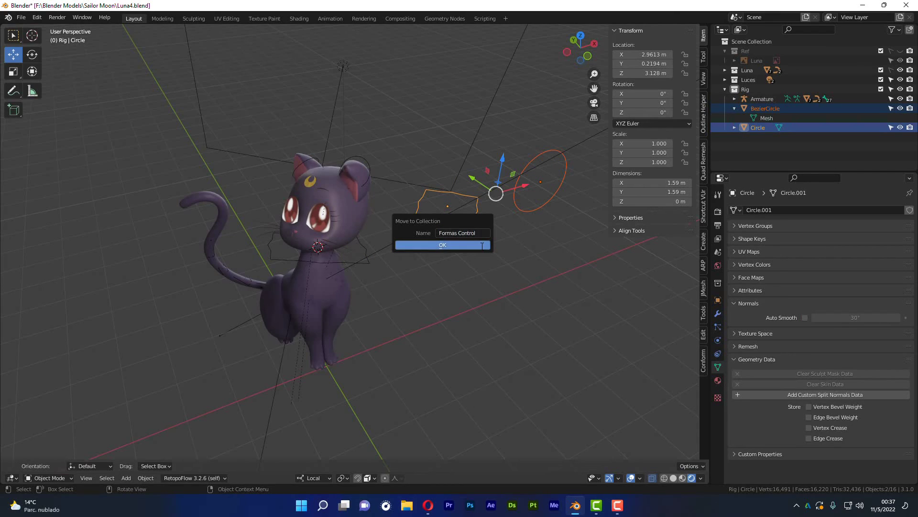
click(482, 245)
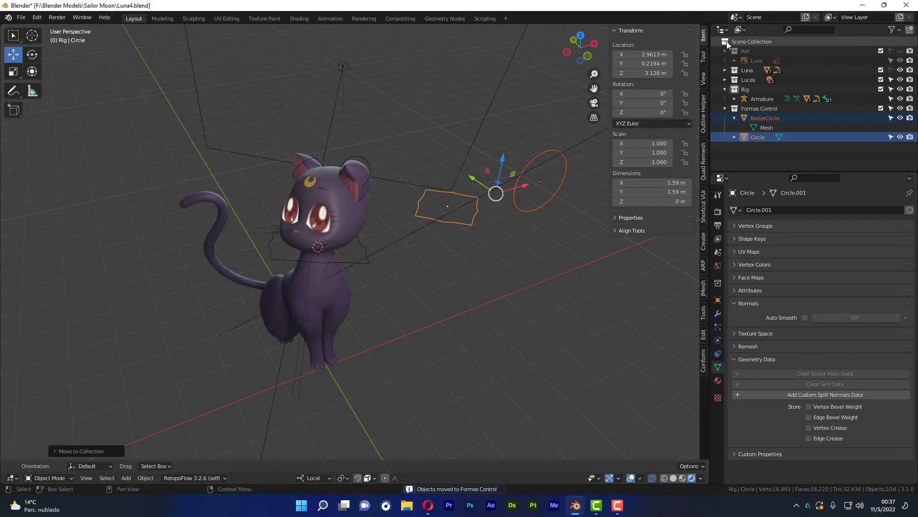
click(725, 108)
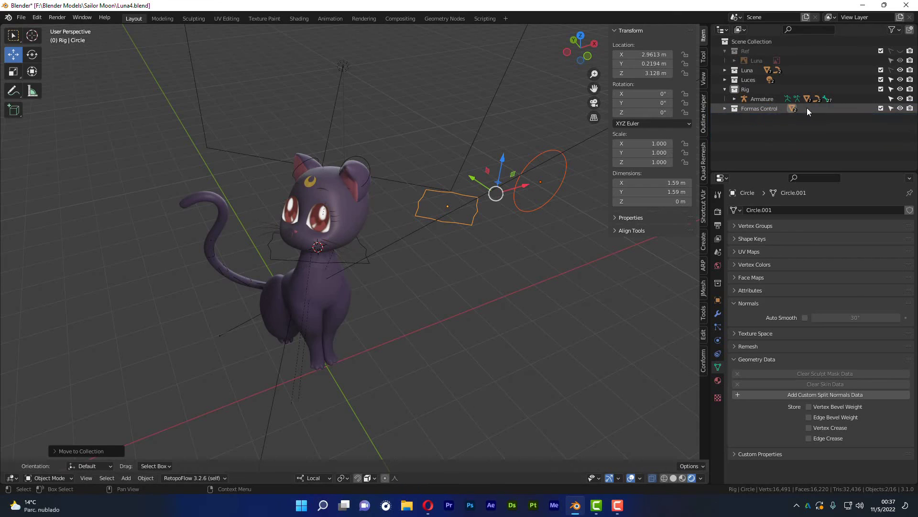
- Hide the Formas Control collection with its eye icon, orbiting to confirm the curves are gone
click(900, 109)
mouse_move(483, 303)
middle_down()
mouse_move(419, 228)
mouse_move(437, 220)
mouse_move(402, 221)
mouse_move(493, 165)
middle_up()
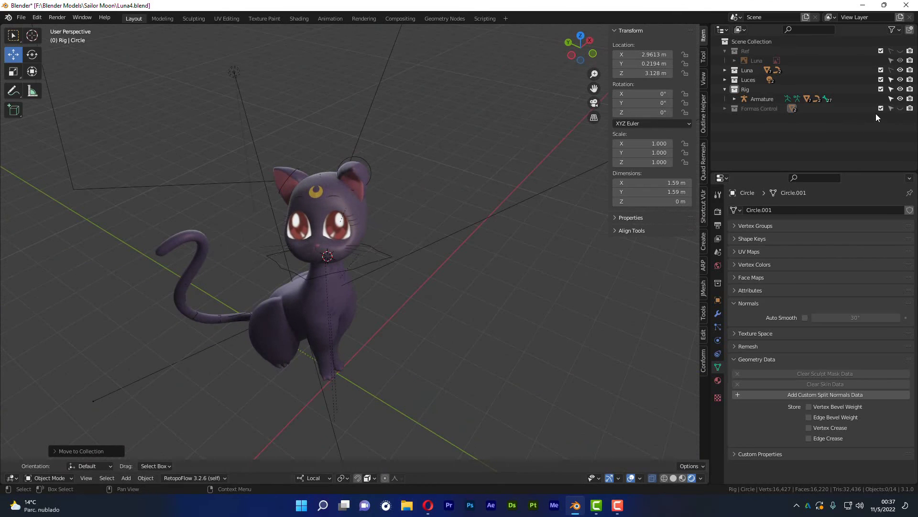
click(900, 109)
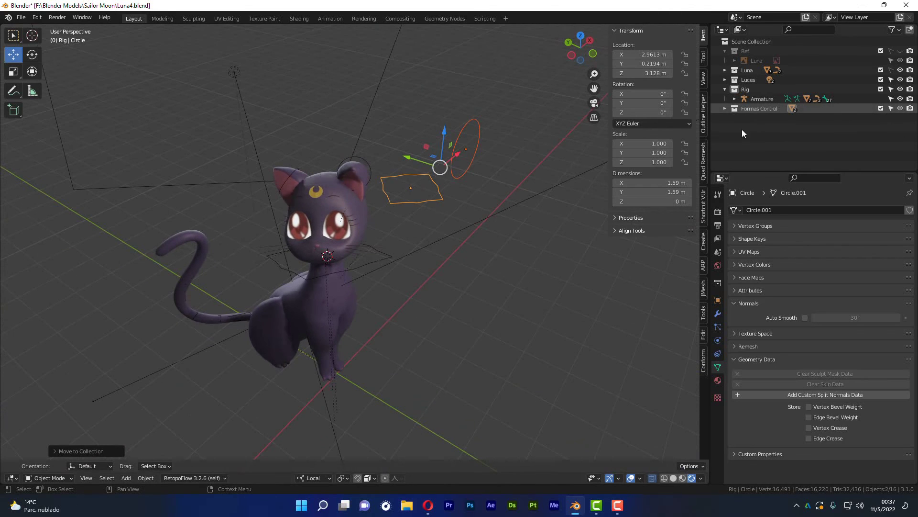
click(900, 109)
mouse_move(475, 253)
middle_down()
mouse_move(436, 245)
mouse_move(479, 240)
mouse_move(395, 156)
middle_up()
mouse_move(412, 234)
middle_down()
mouse_move(422, 272)
mouse_move(358, 286)
mouse_move(434, 261)
mouse_move(390, 237)
middle_up()
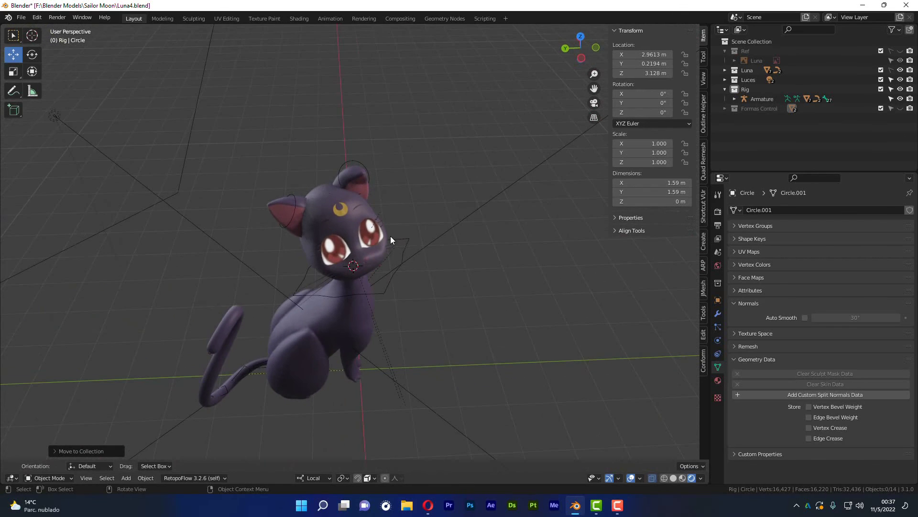
middle_drag(484, 264, 414, 252)
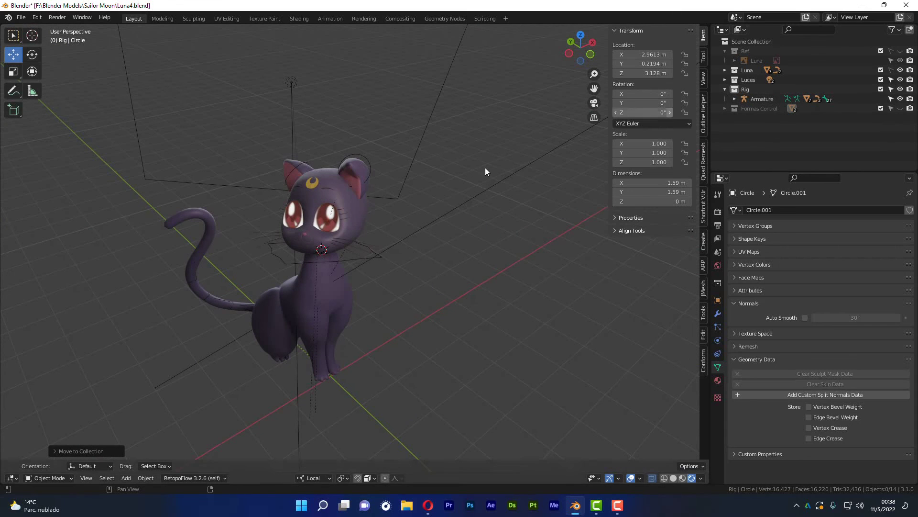
mouse_move(420, 206)
middle_down()
mouse_move(370, 237)
mouse_move(356, 227)
mouse_move(363, 238)
middle_up()
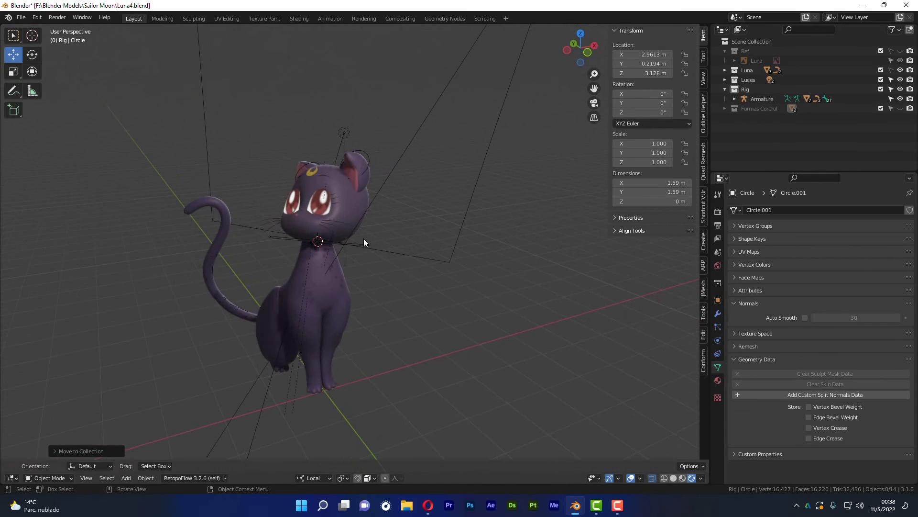
- Put the Rig armature in Pose Mode and clear all bone transforms back to rest pose
click(360, 241)
middle_drag(406, 266, 375, 263)
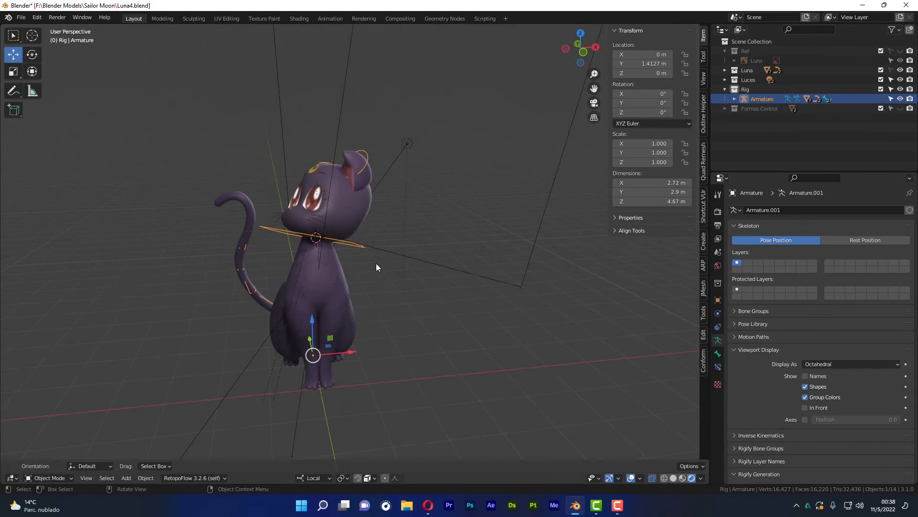
key(ctrl+Tab)
click(436, 262)
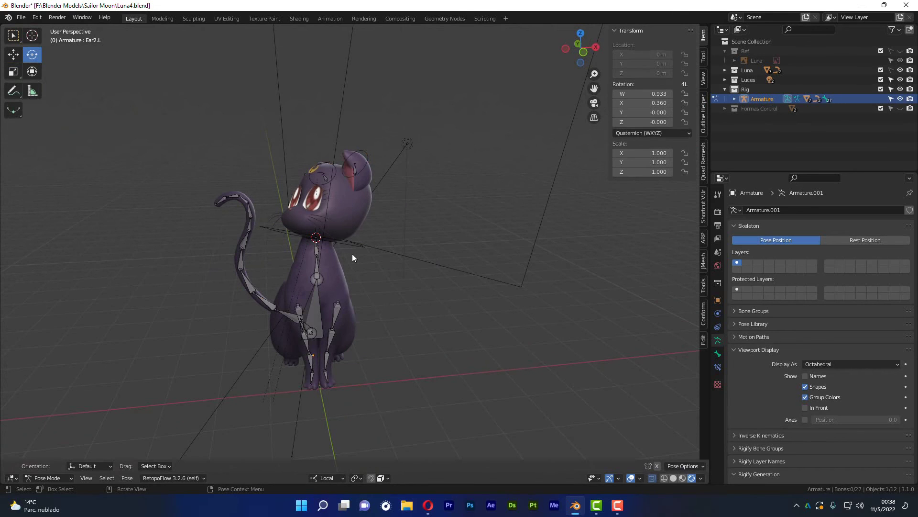
key(a)
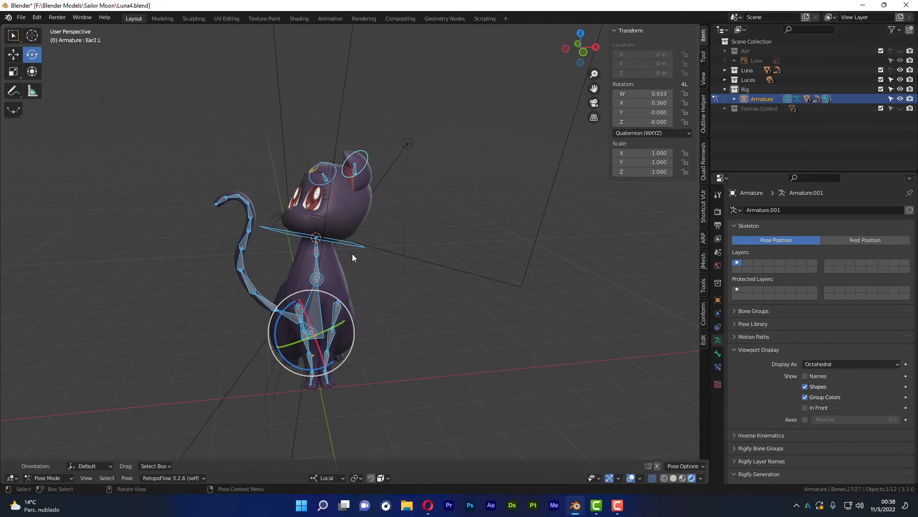
right_click(352, 253)
key(q)
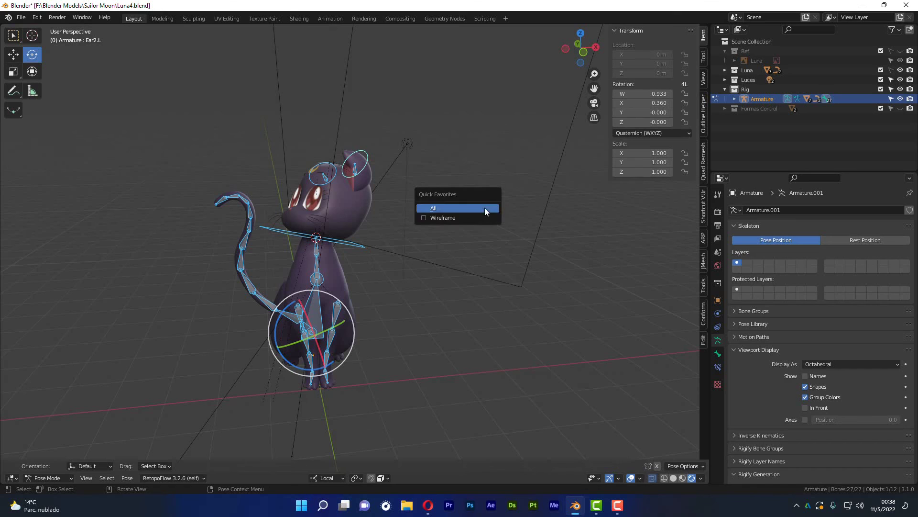
click(453, 209)
key(alt+a)
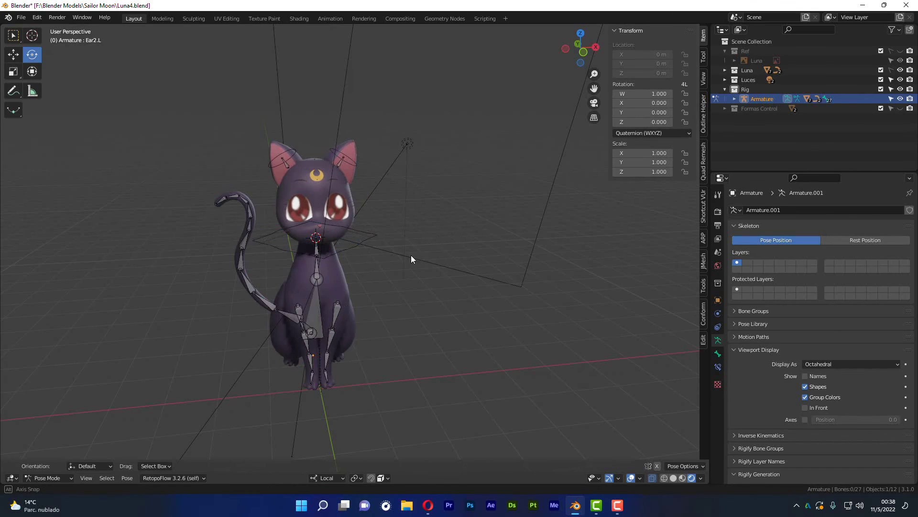
- Tilt the Head bone sideways to quaternion W 0.975, Z 0.222
middle_drag(411, 254, 501, 248)
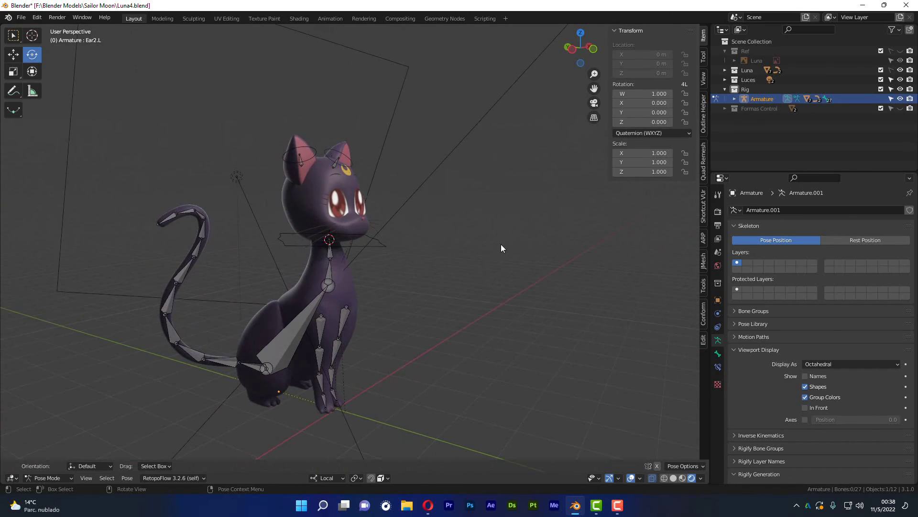
mouse_move(429, 292)
middle_down()
mouse_move(372, 291)
mouse_move(381, 251)
mouse_move(412, 214)
mouse_move(444, 233)
mouse_move(498, 233)
mouse_move(267, 289)
mouse_move(422, 283)
mouse_move(402, 258)
mouse_move(423, 255)
mouse_move(410, 258)
mouse_move(376, 217)
middle_up()
click(376, 218)
scroll(382, 207, up, 2)
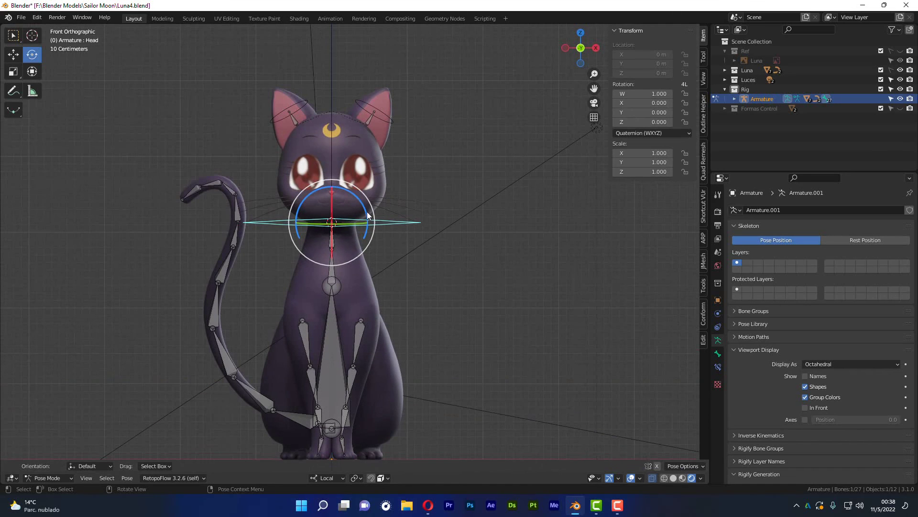
drag(371, 225, 351, 189)
scroll(323, 257, down, 1)
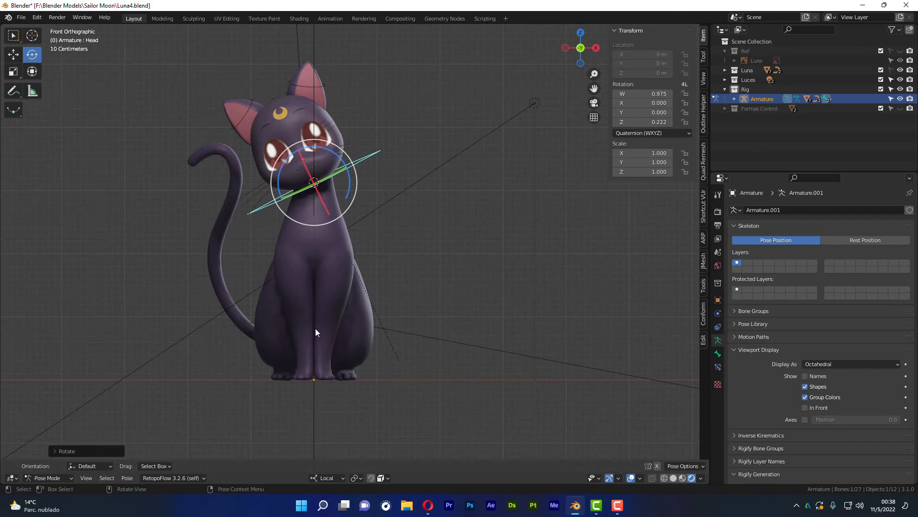
mouse_move(321, 357)
middle_down()
mouse_move(371, 357)
mouse_move(358, 355)
middle_up()
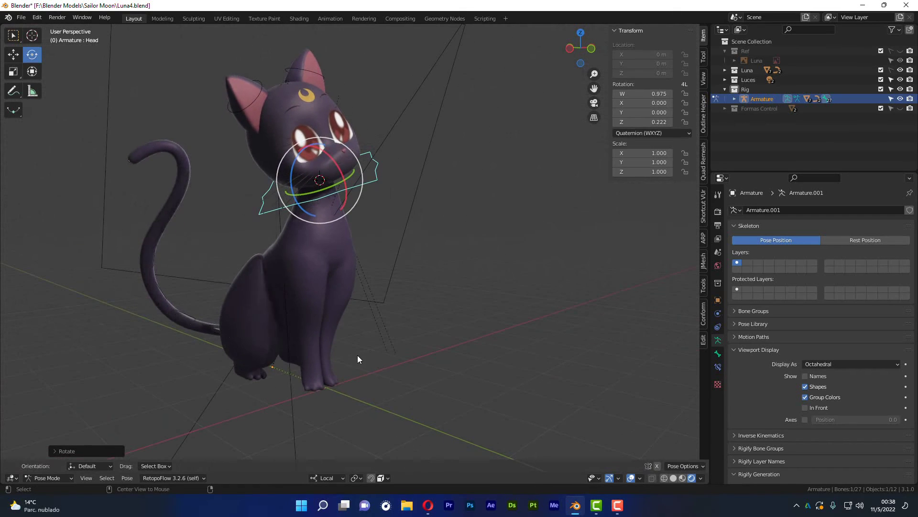
- Raise the right upper leg bone with two Z-axis rotations
click(306, 294)
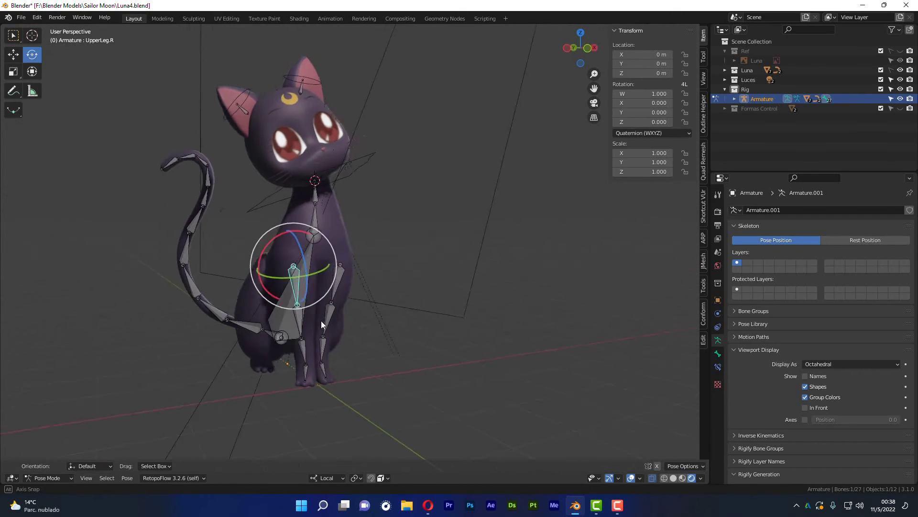
alt+middle_drag(330, 313, 301, 287)
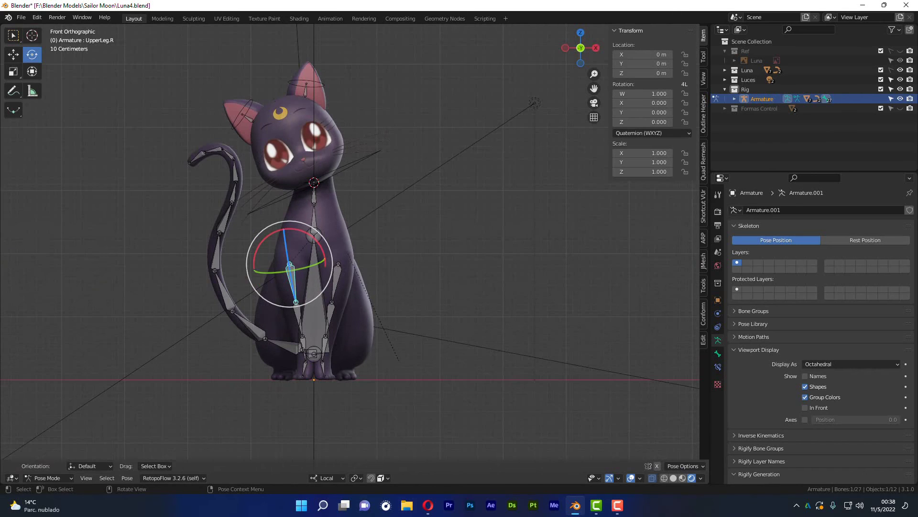
key(r)
key(z)
click(280, 202)
alt+middle_drag(287, 220, 301, 246)
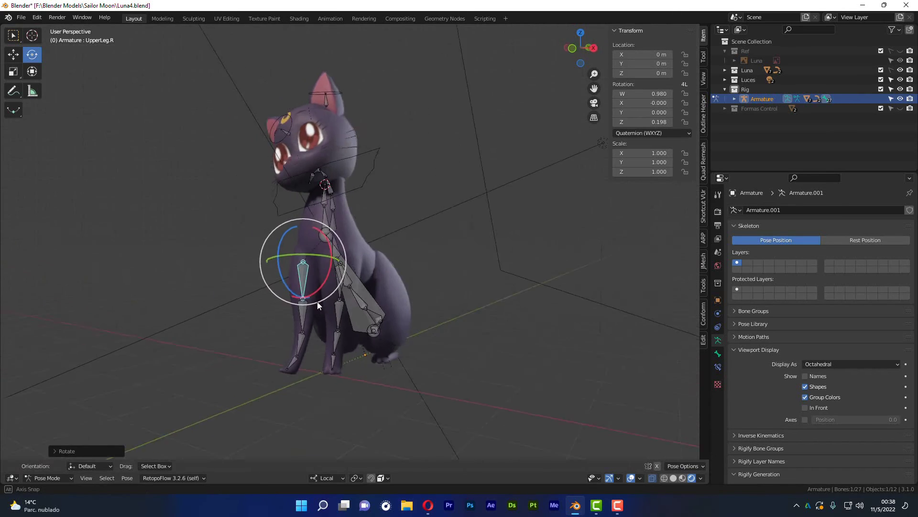
key(r)
key(z)
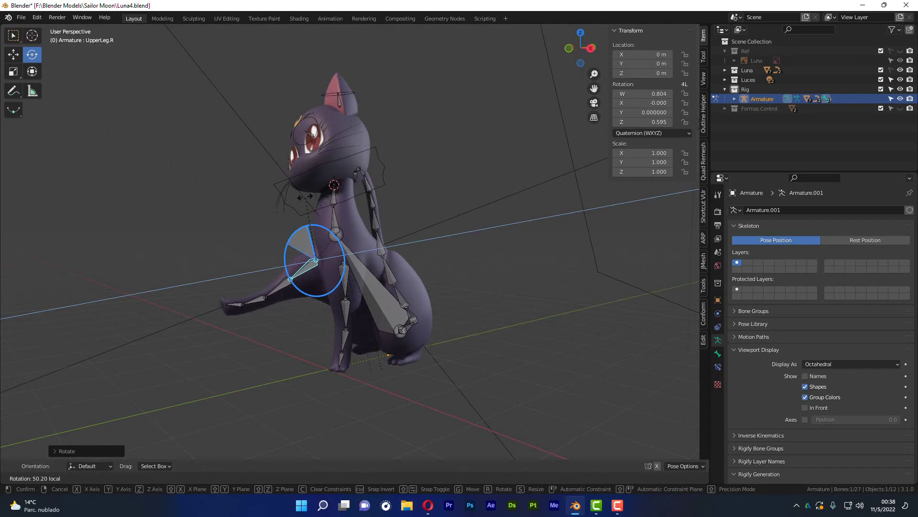
click(273, 284)
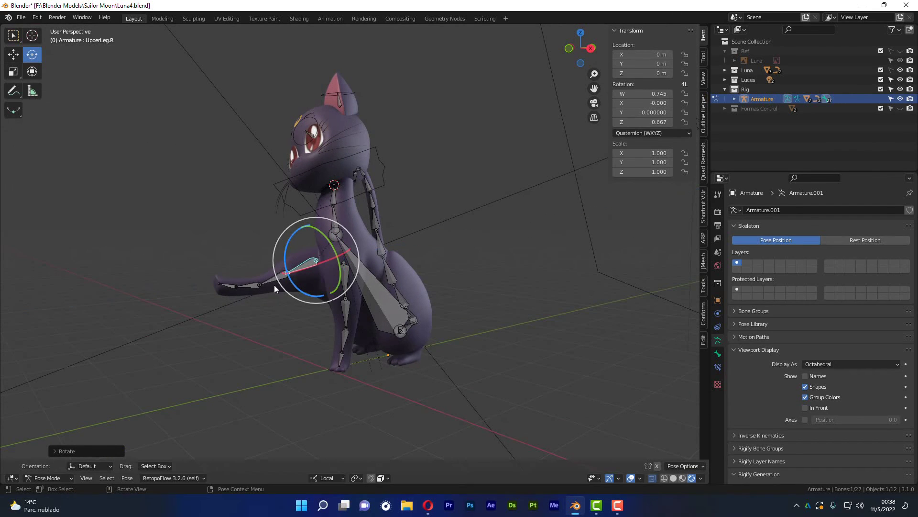
- Bend Leg1.R and Leg2.R upward and curl the Foot.R paw
click(274, 279)
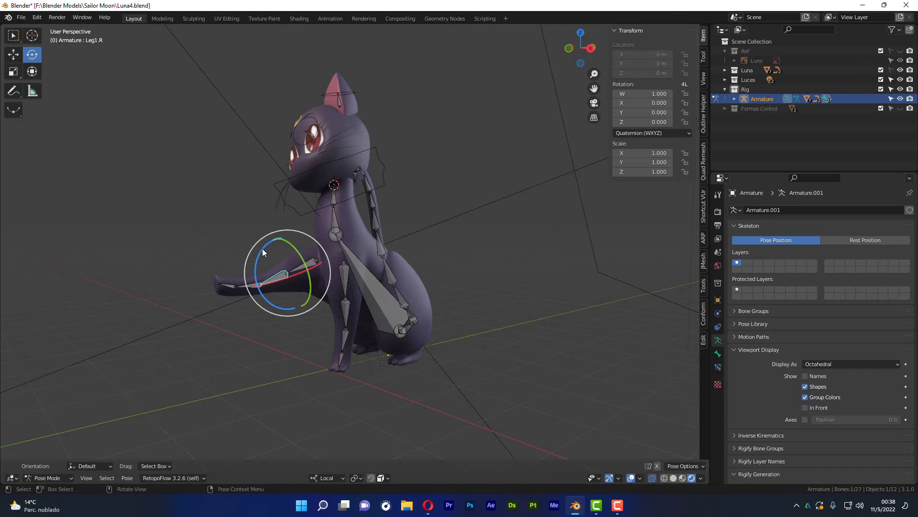
mouse_move(262, 252)
mouse_down()
mouse_move(280, 217)
mouse_move(245, 248)
mouse_move(254, 253)
mouse_up()
scroll(245, 250, up, 2)
click(249, 257)
mouse_move(253, 254)
middle_down()
mouse_move(373, 271)
mouse_move(429, 265)
middle_up()
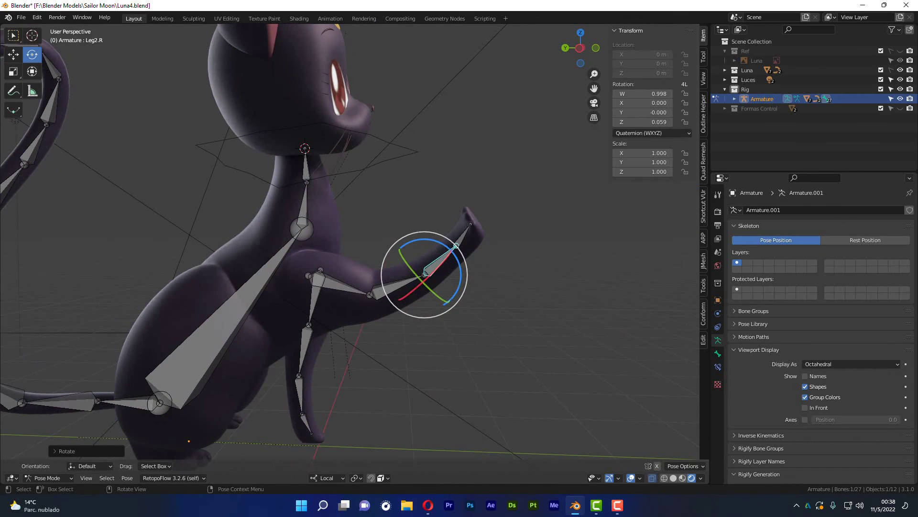
mouse_move(404, 246)
mouse_down()
mouse_move(394, 263)
mouse_move(432, 231)
mouse_up()
click(392, 285)
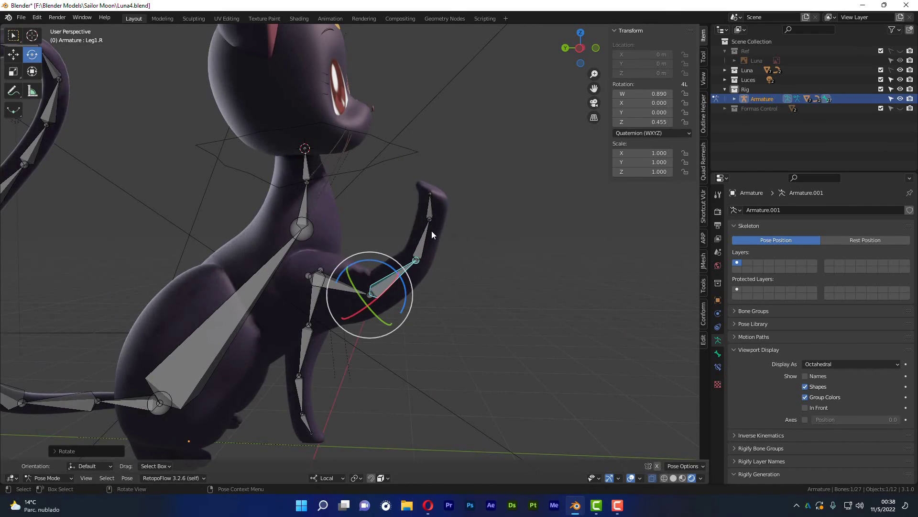
click(430, 211)
drag(444, 190, 452, 195)
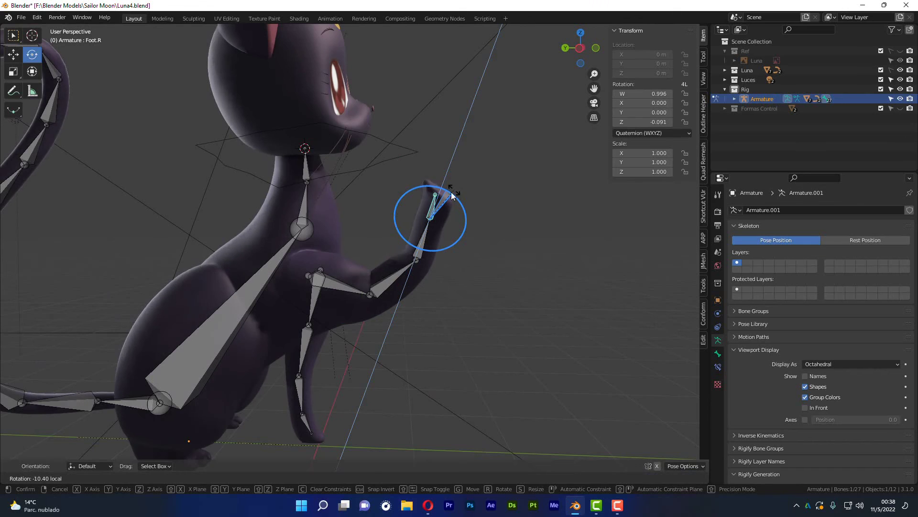
mouse_move(452, 195)
middle_down()
mouse_move(389, 275)
mouse_move(374, 276)
middle_up()
key(KP_1)
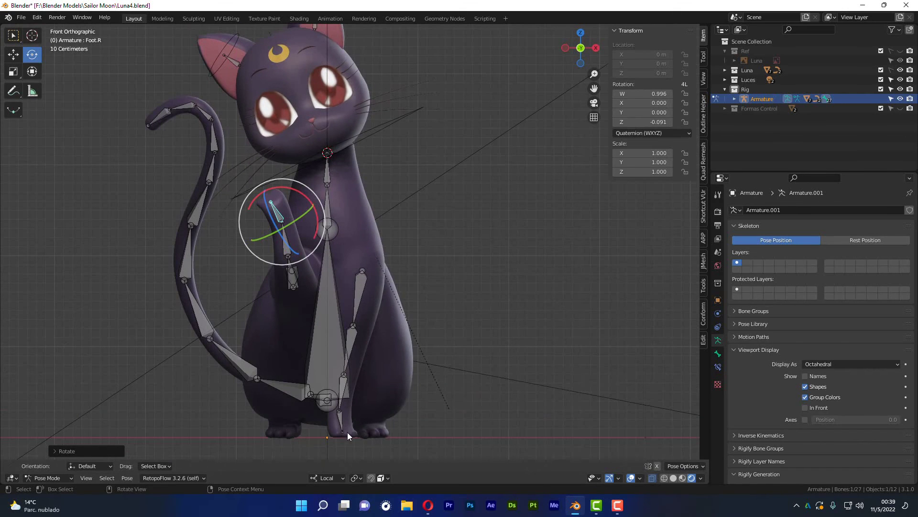
- Tilt the left upper leg slightly, swing the whole tail chain outward, and hide the bones
click(362, 285)
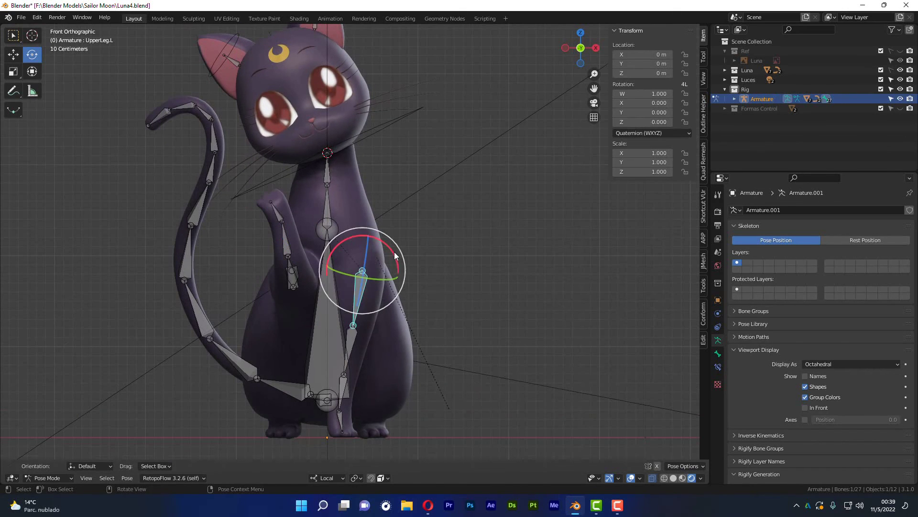
drag(385, 304, 392, 245)
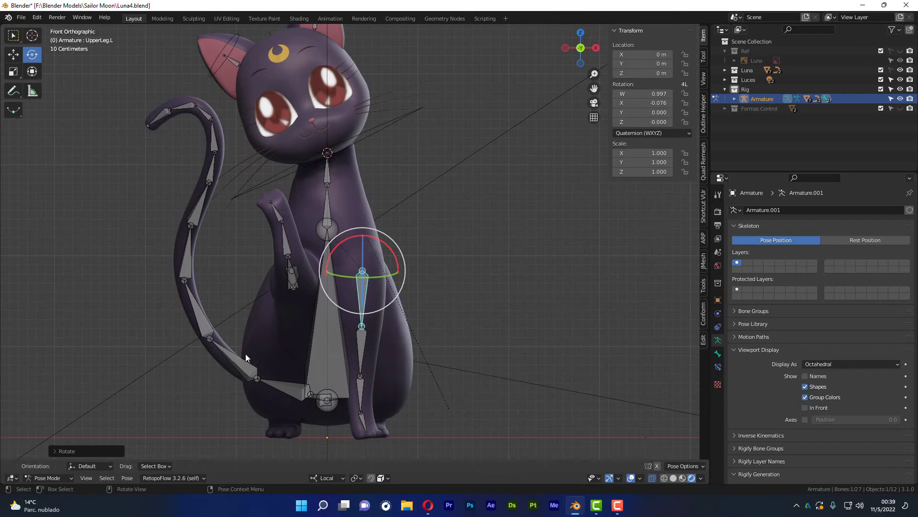
click(274, 383)
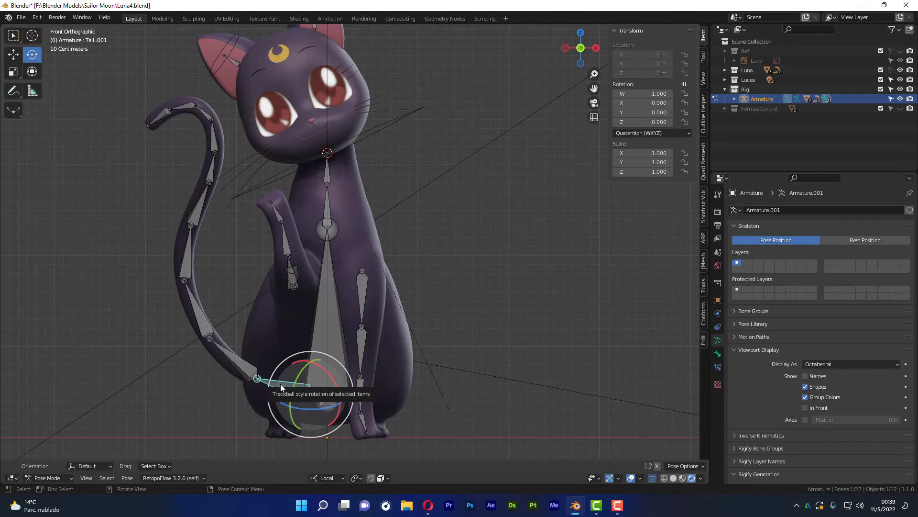
key(l)
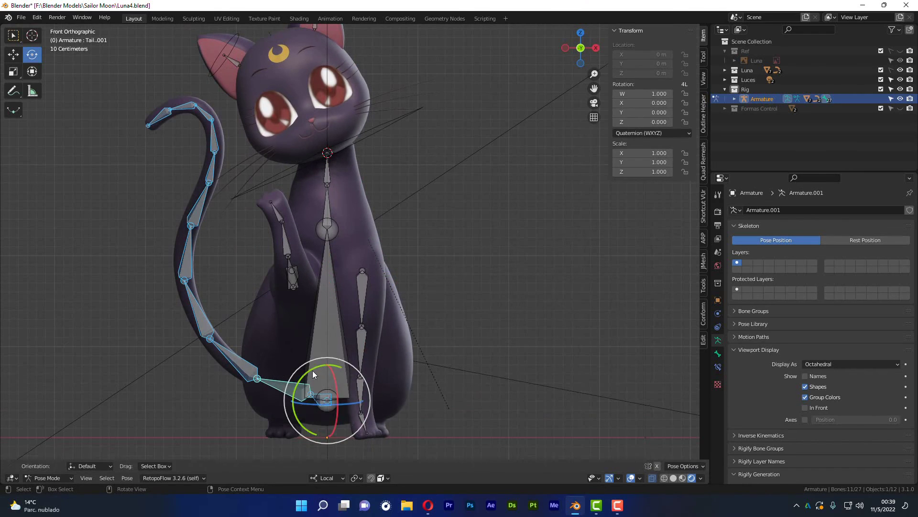
drag(312, 370, 312, 371)
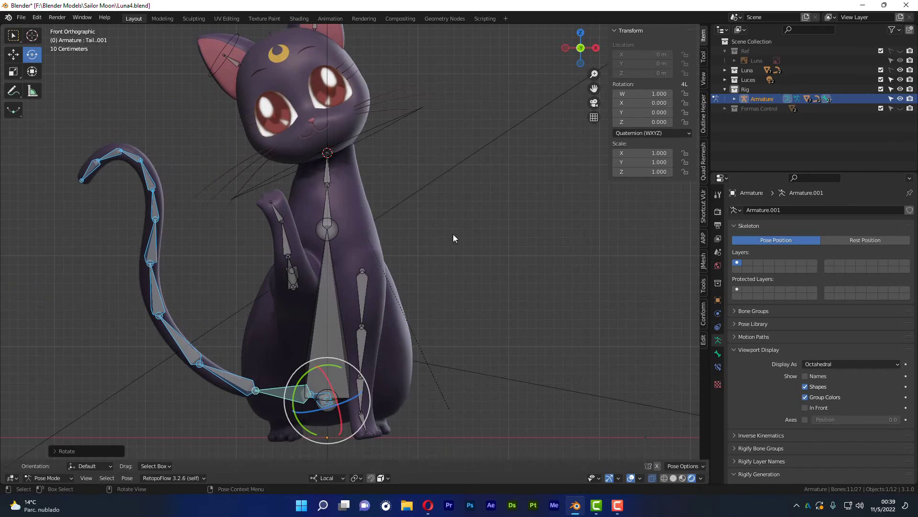
click(408, 280)
key(shift+h)
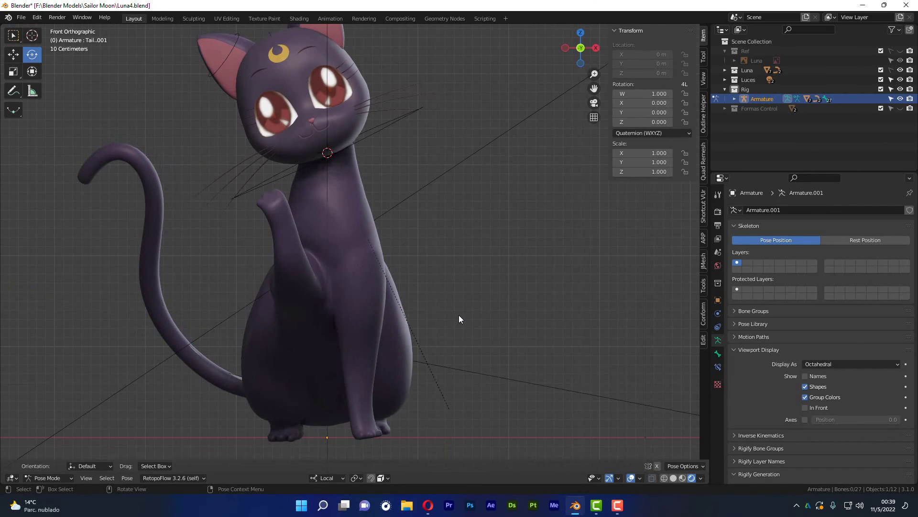
- Tilt the left ear bone Ear2.L outward
scroll(459, 317, down, 3)
scroll(397, 249, up, 1)
scroll(366, 187, up, 1)
scroll(366, 237, up, 1)
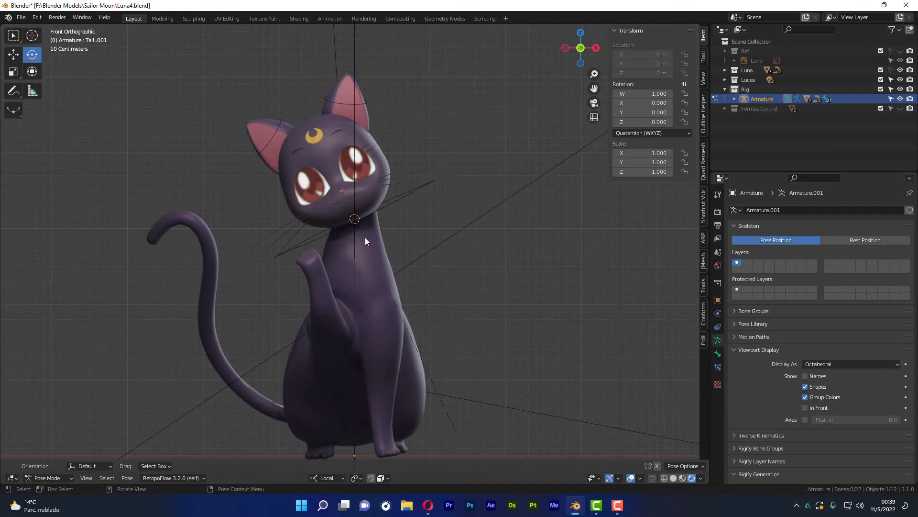
click(349, 103)
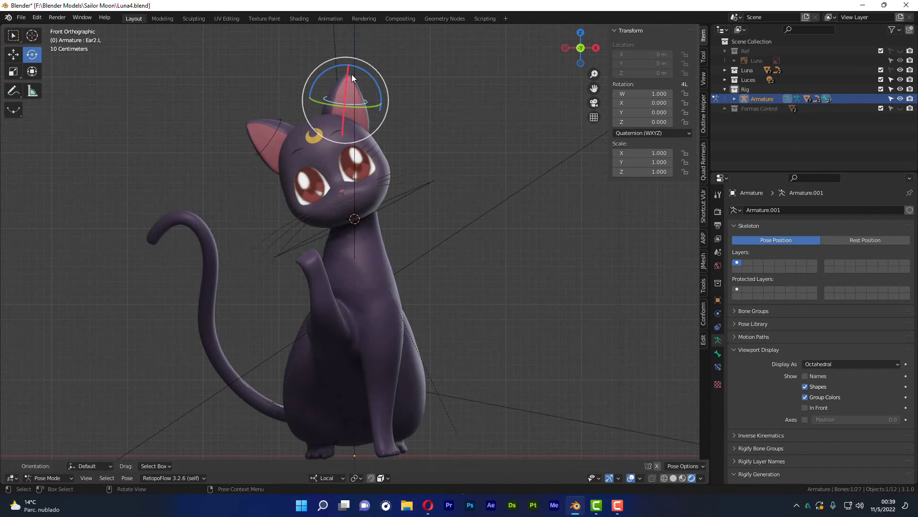
key(r)
key(x)
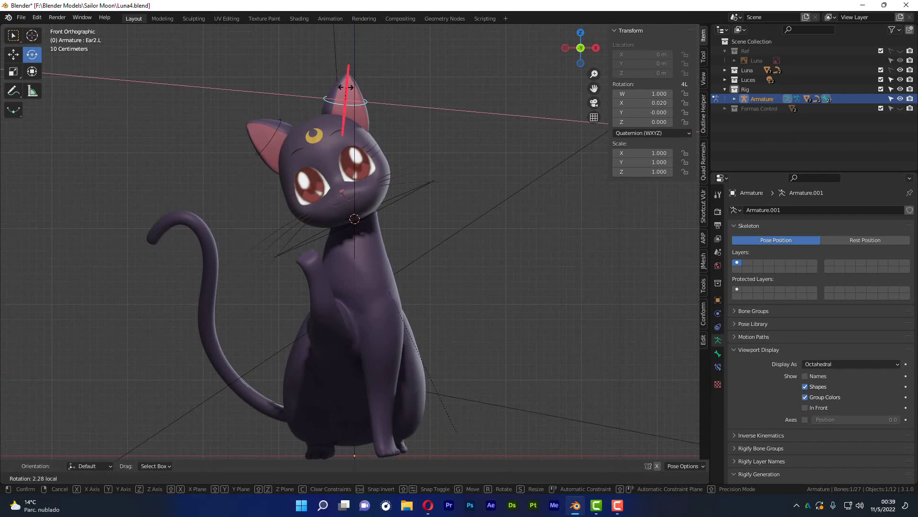
key(Escape)
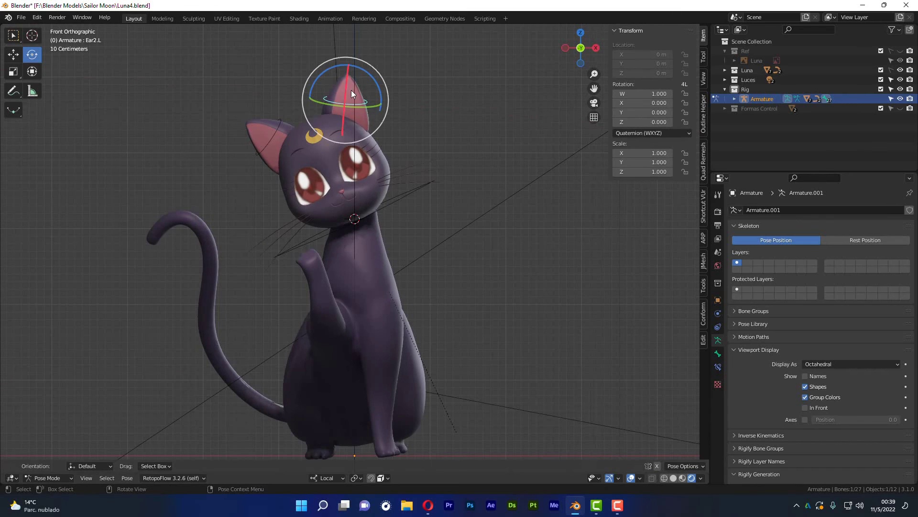
mouse_move(351, 90)
middle_down()
mouse_move(384, 119)
mouse_move(337, 76)
middle_up()
drag(338, 76, 279, 136)
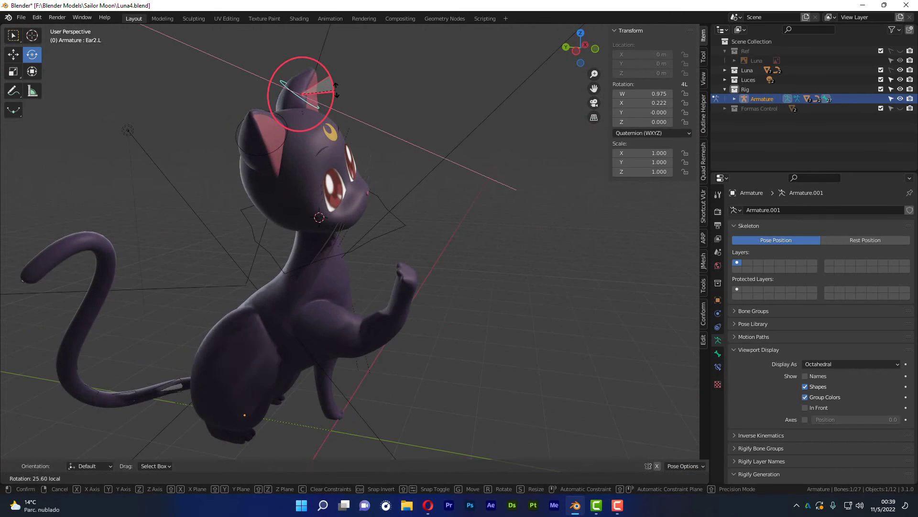
- Rotate Ear2.R on X to quaternion W 0.933, X 0.360, angling the right ear
click(281, 142)
key(r)
key(x)
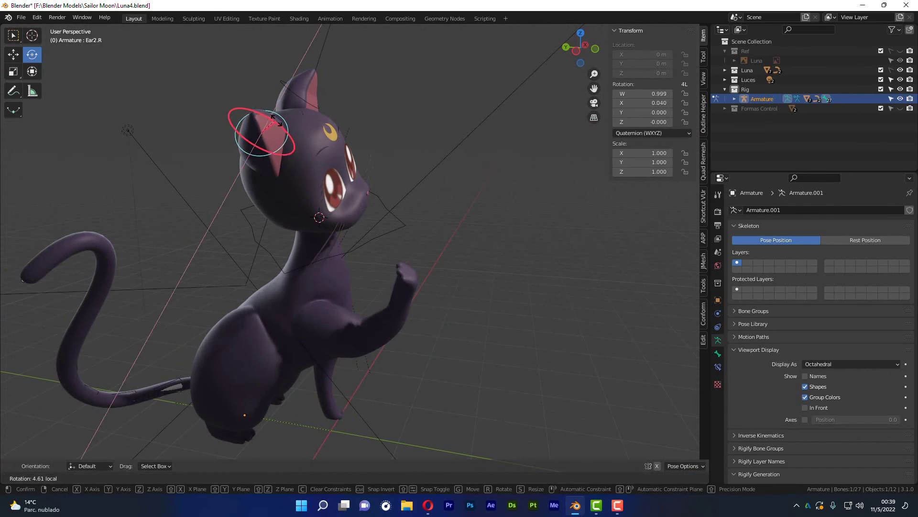
click(291, 128)
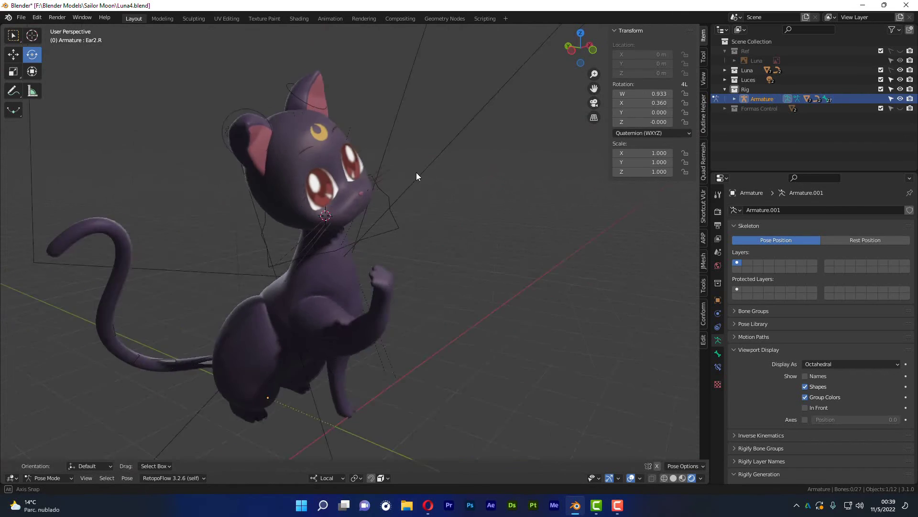
- Turn off the viewport overlays and orbit to view the clean posed cat
alt+middle_drag(489, 148, 380, 168)
shift+middle_drag(448, 261, 439, 212)
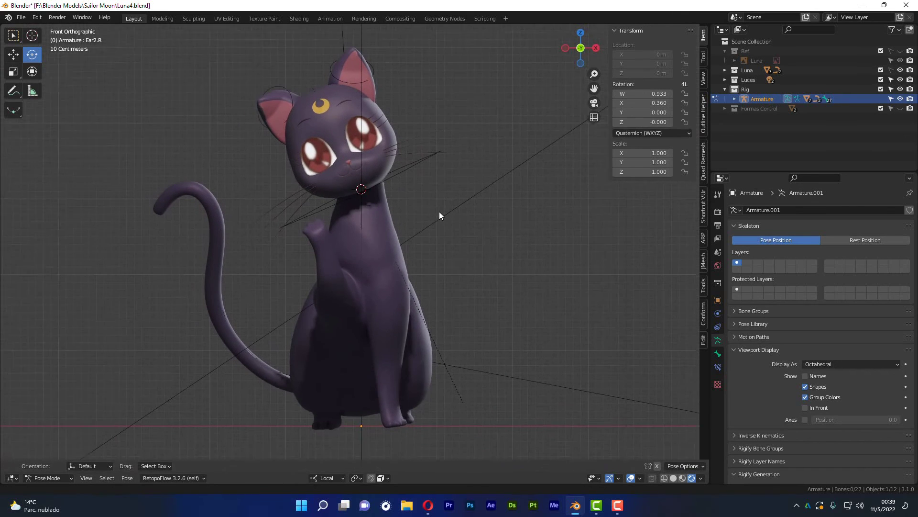
click(632, 478)
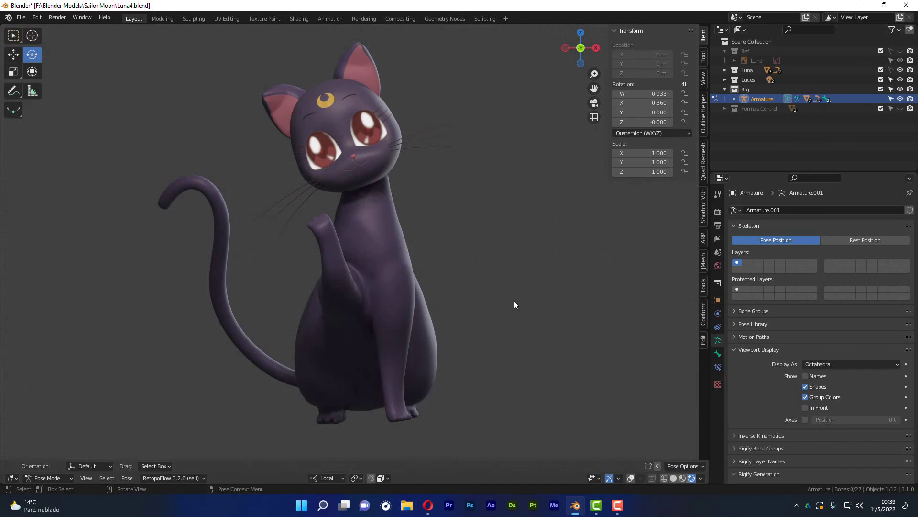
mouse_move(513, 301)
middle_down()
mouse_move(475, 296)
mouse_move(523, 296)
mouse_move(387, 277)
mouse_move(481, 266)
mouse_move(396, 265)
mouse_move(380, 281)
mouse_move(400, 260)
mouse_move(374, 284)
mouse_move(400, 281)
mouse_move(323, 274)
mouse_move(353, 275)
middle_up()
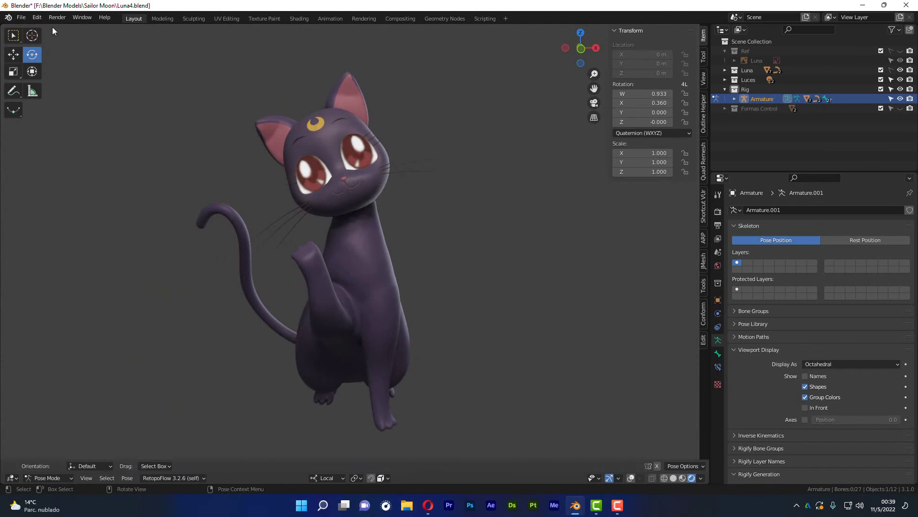